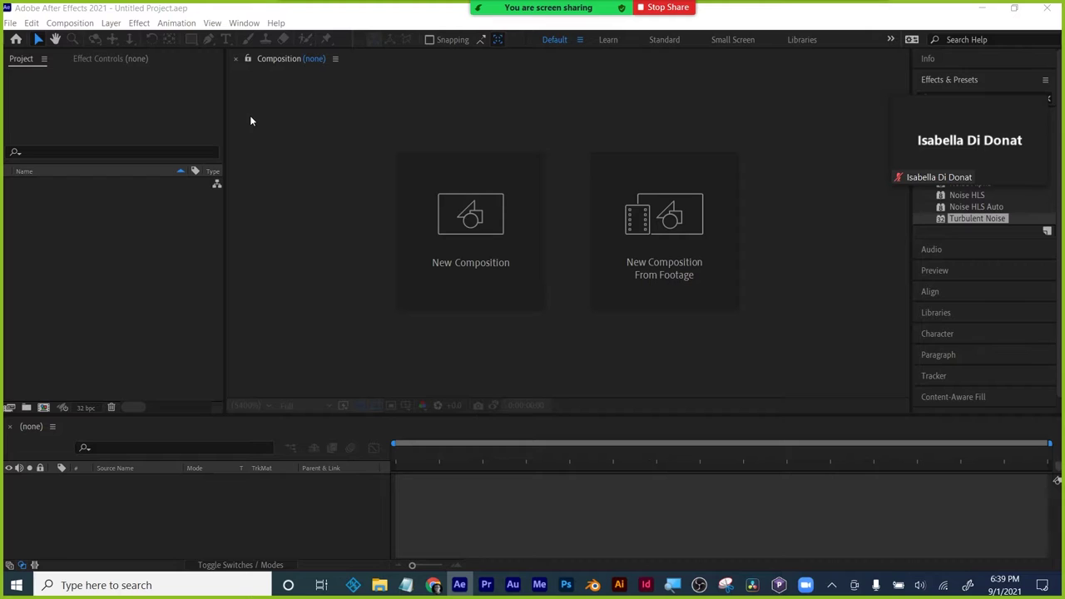
- Collapse the floating Zoom participant video to its talking-indicator strip and move the strip up out of the way
mouse_move(983, 86)
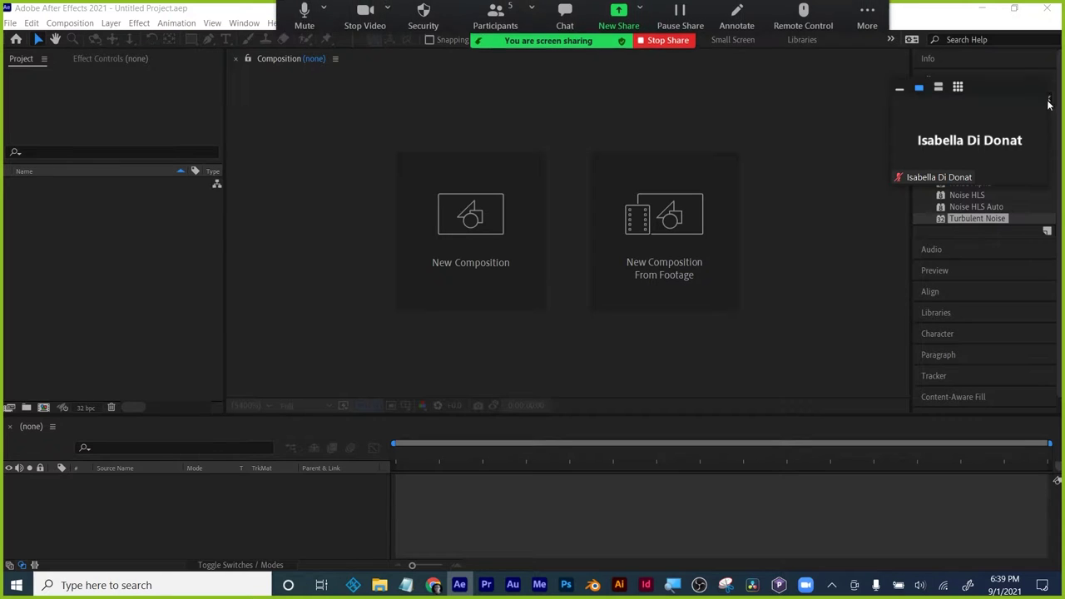
click(900, 87)
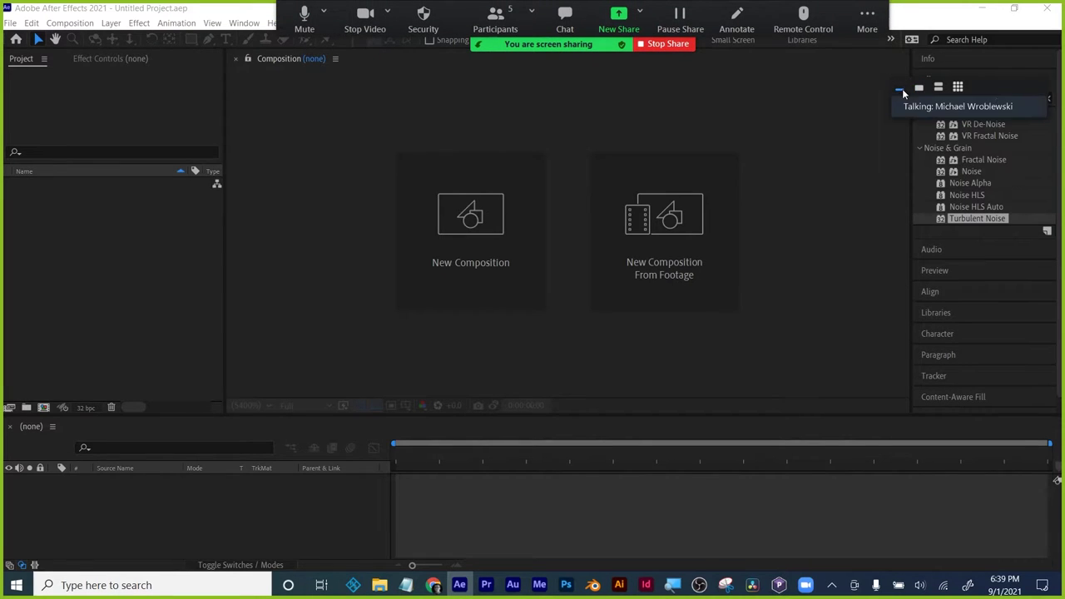
drag(1000, 88, 992, 32)
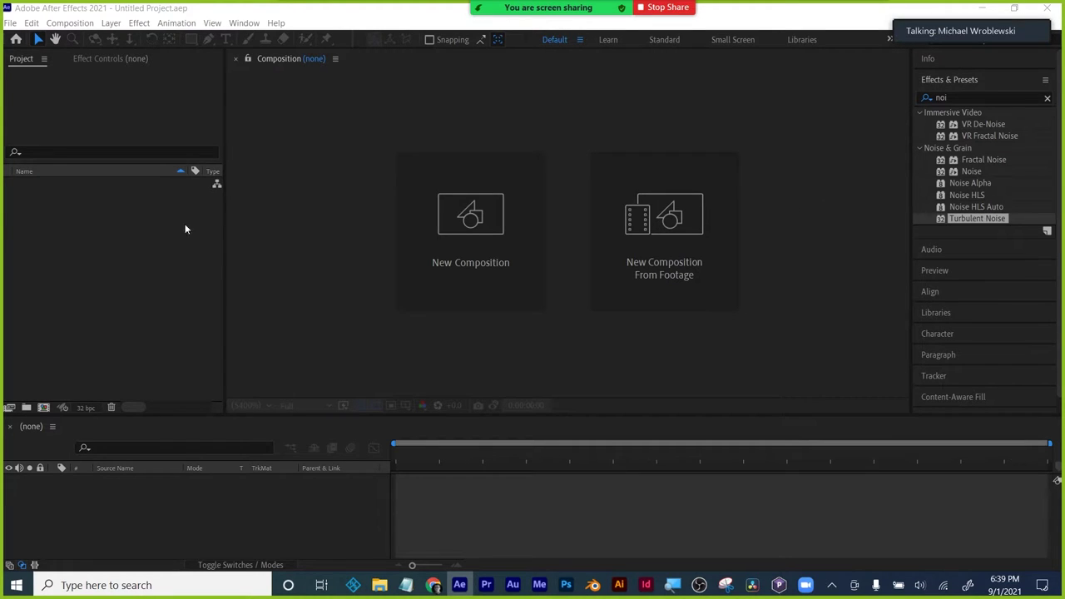
- Try narrowing the Project panel and restoring the application window to a smaller size, and maximize the window again
click(121, 221)
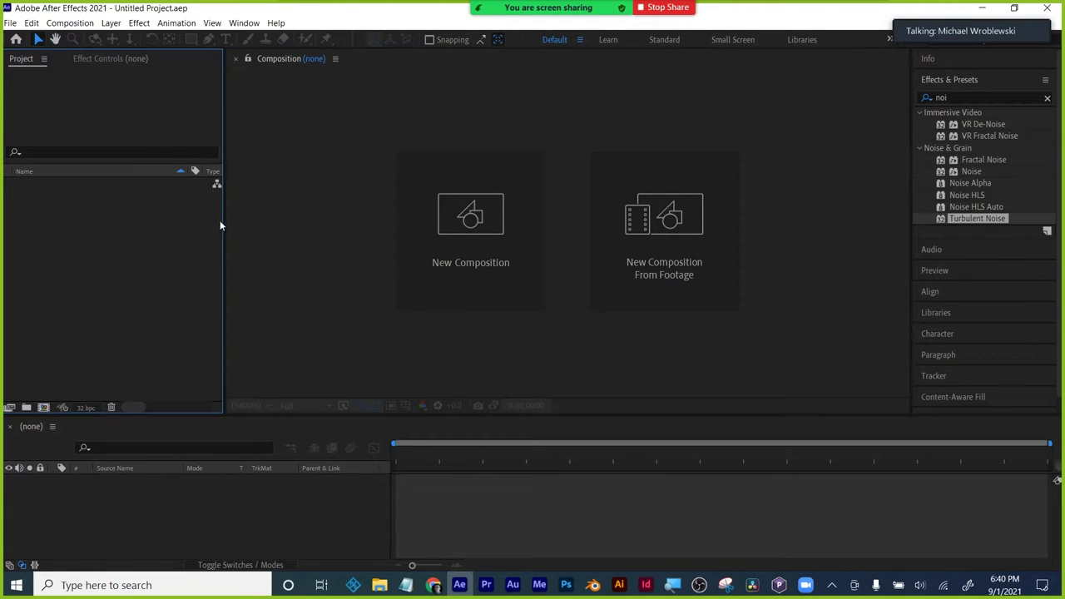
mouse_move(223, 215)
mouse_down()
mouse_move(240, 213)
mouse_move(204, 214)
mouse_up()
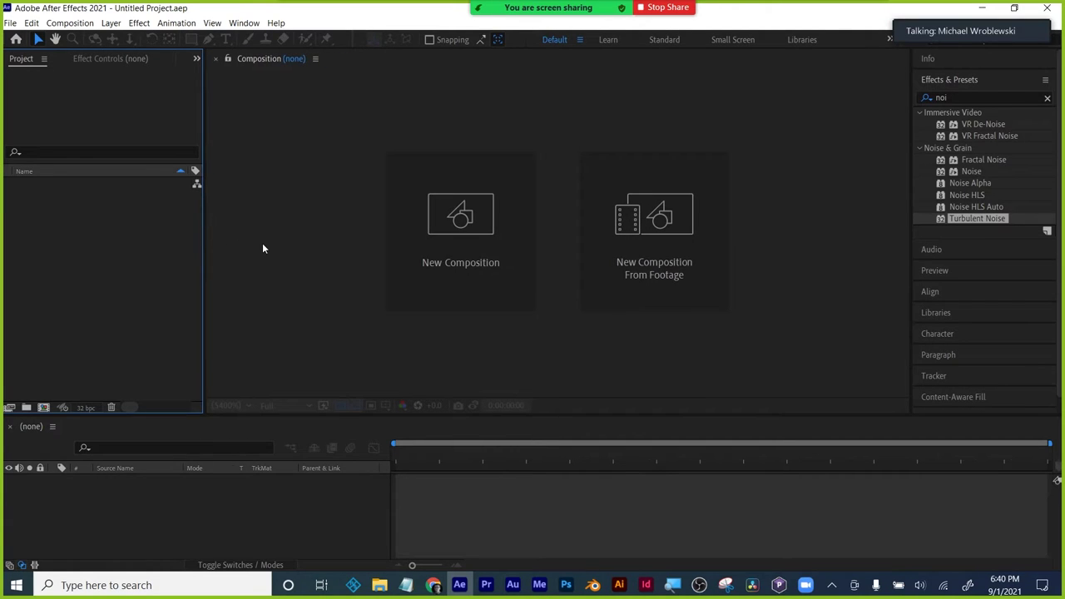
click(322, 106)
double_click(318, 15)
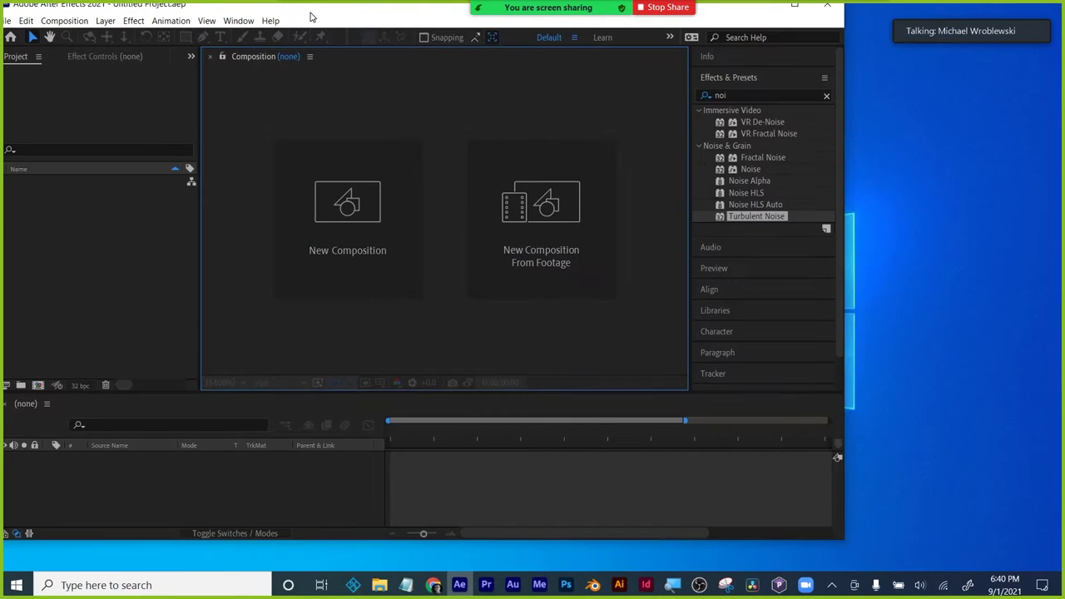
double_click(797, 14)
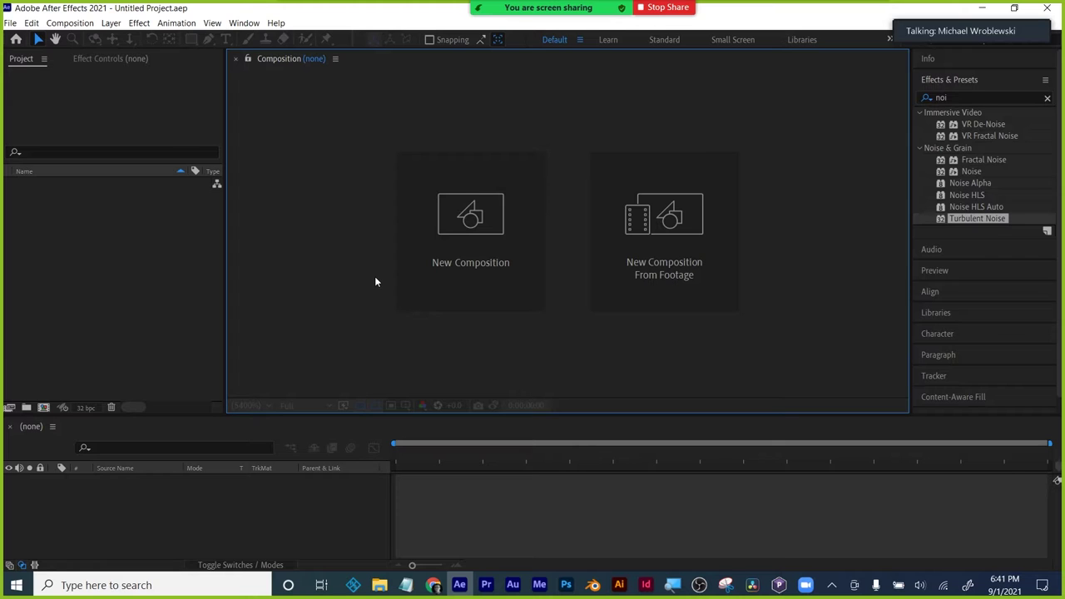
- Switch to Chrome and open YouTube from Google's apps in a new browser tab
click(433, 585)
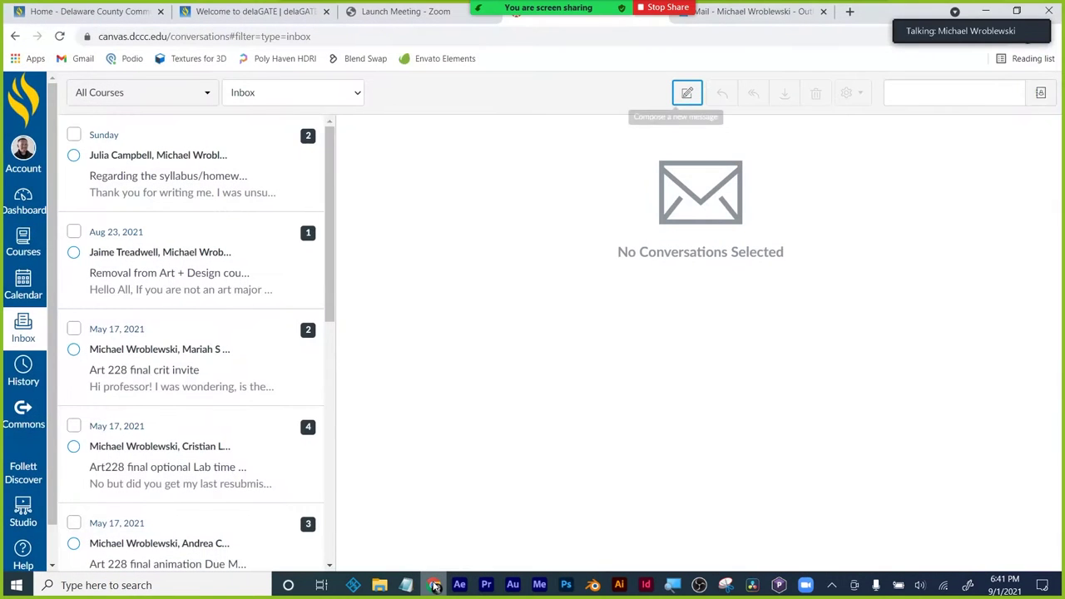
click(849, 11)
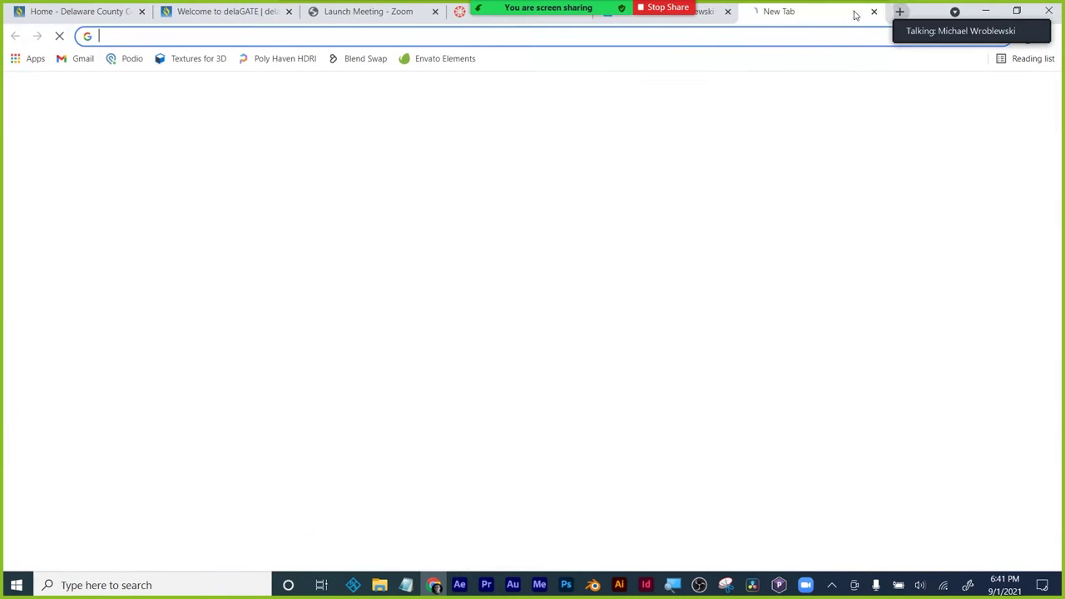
click(522, 291)
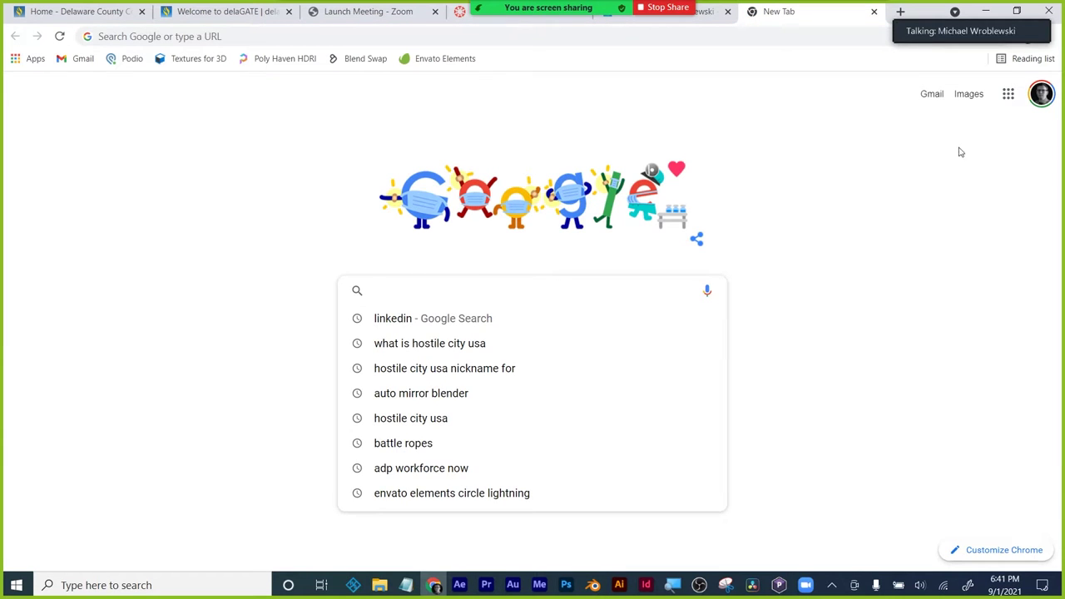
click(1008, 94)
click(1007, 94)
click(949, 148)
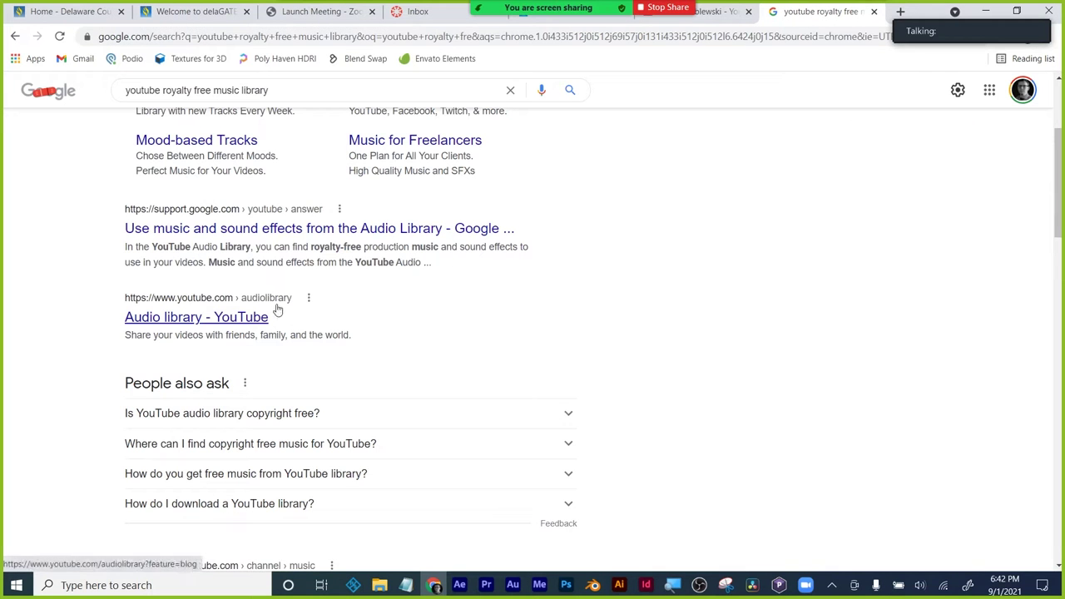
- Open YouTube's Audio library, filter the free music to "Attribution not required", look through the tracks, and close both YouTube pages
click(210, 319)
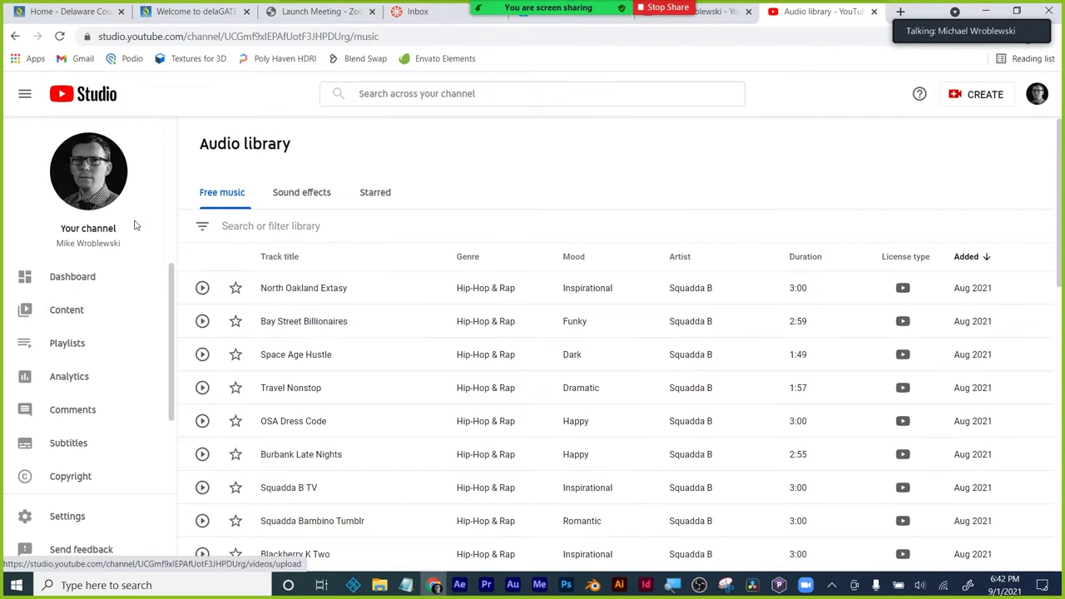
scroll(126, 357, down, 2)
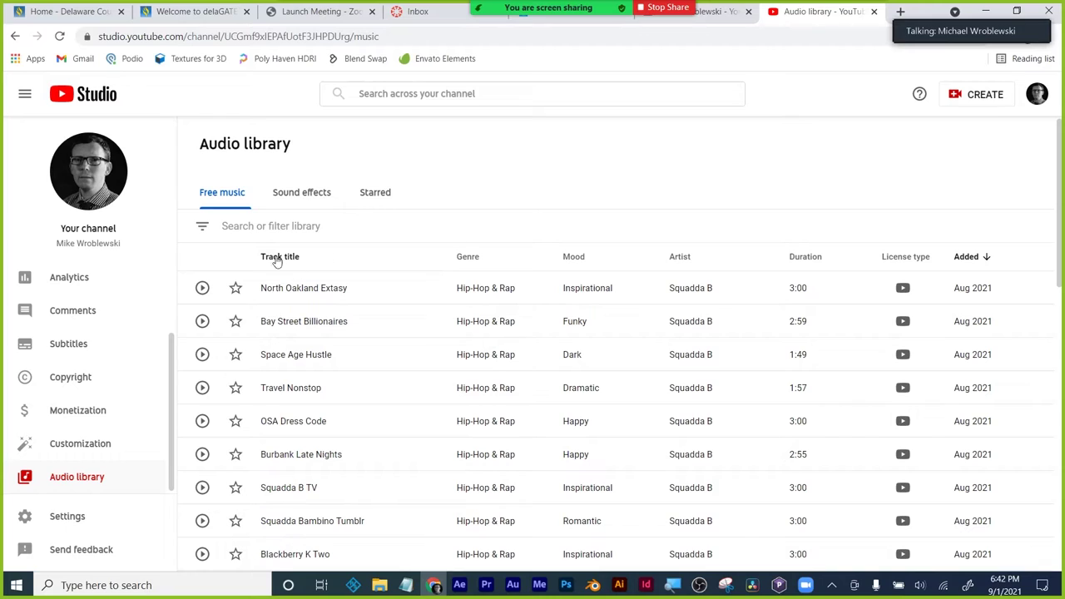
click(202, 229)
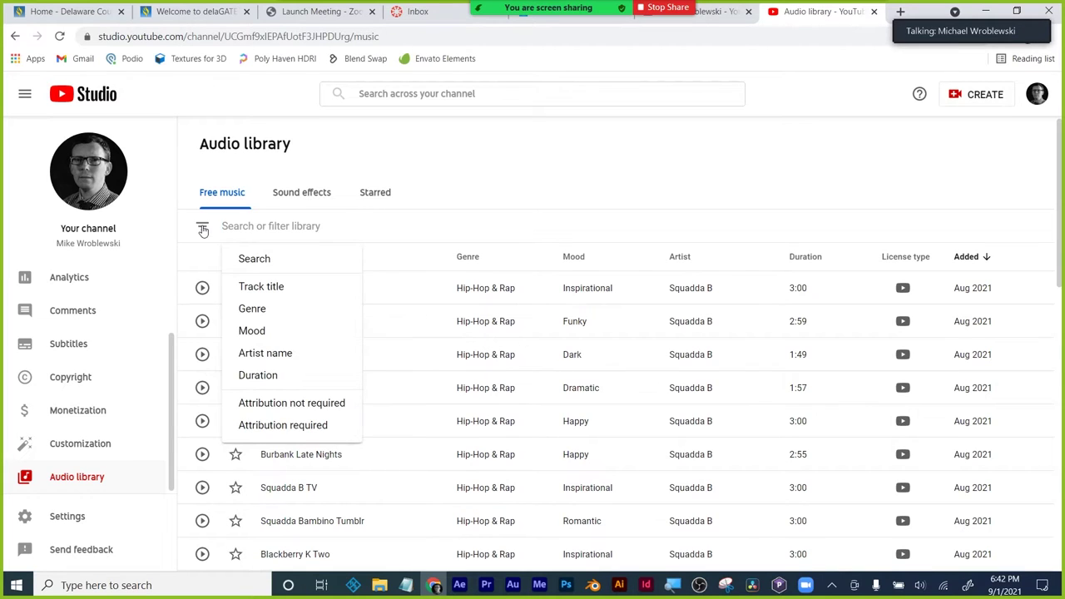
click(331, 405)
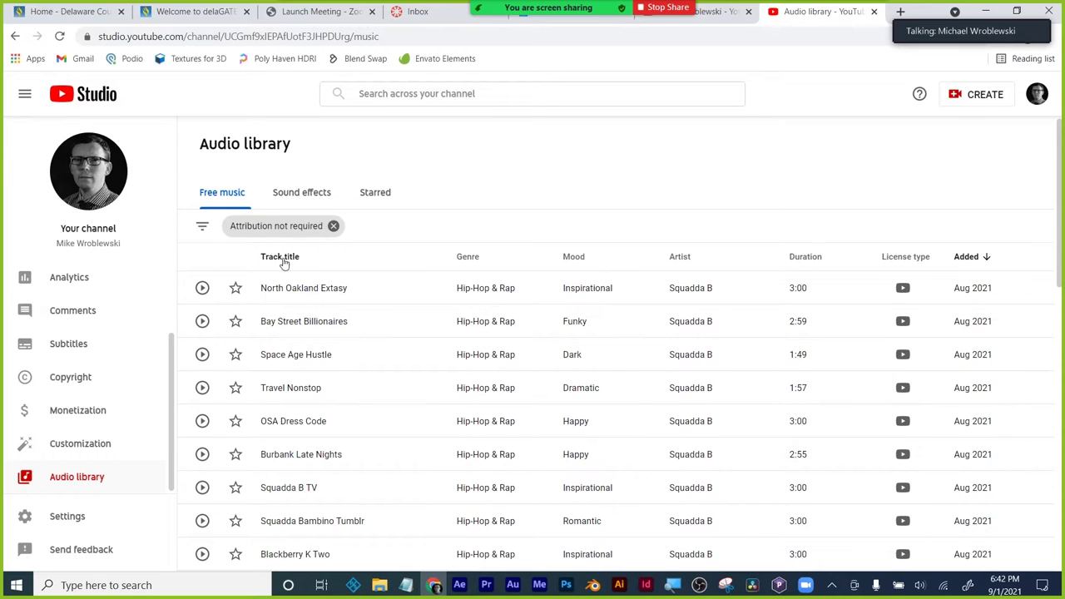
scroll(305, 318, down, 3)
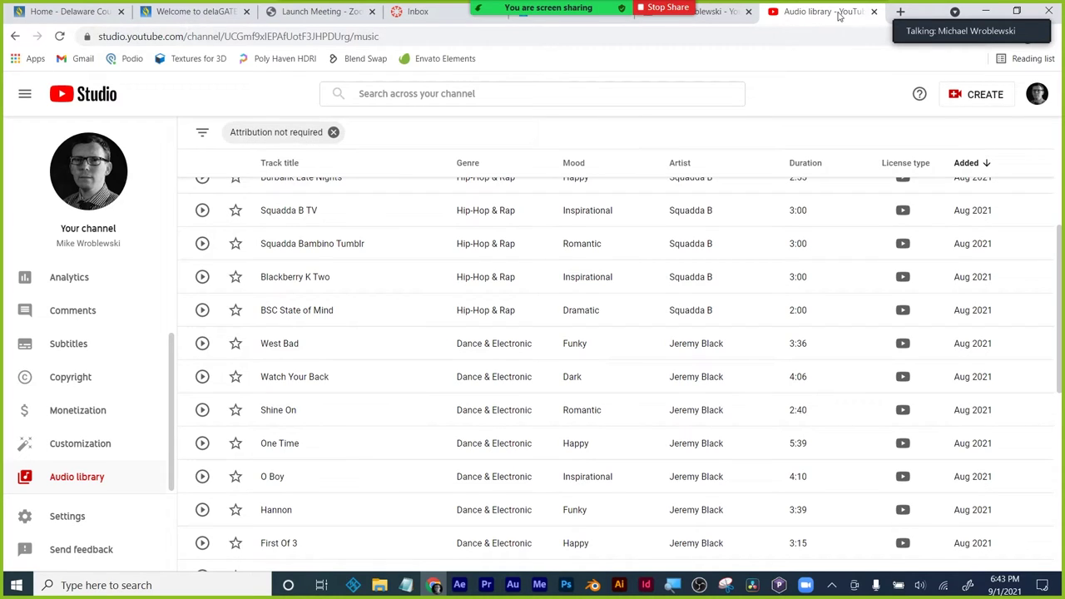
click(873, 11)
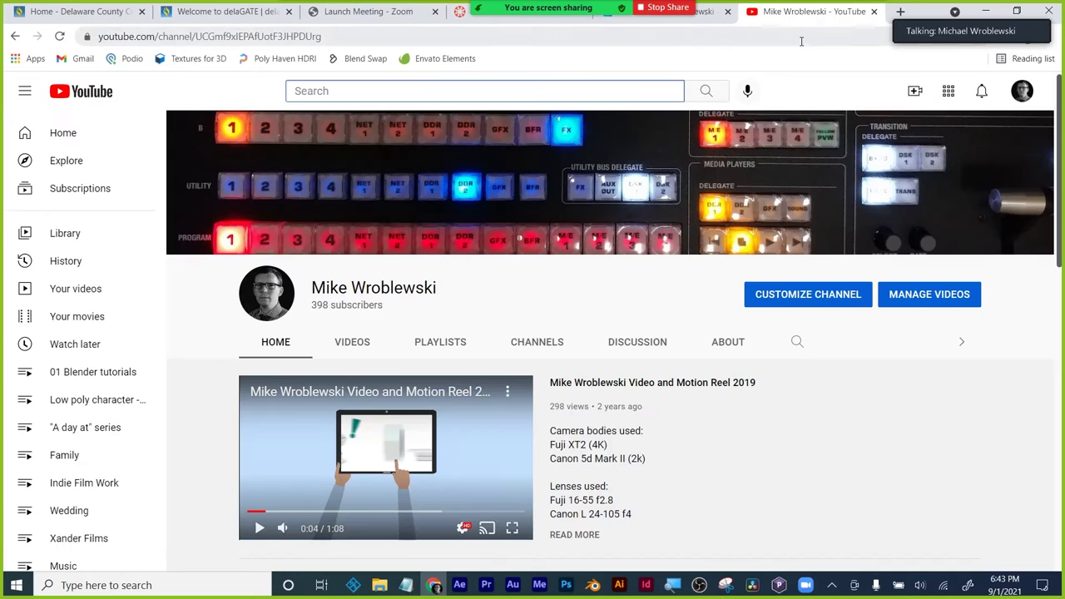
click(874, 12)
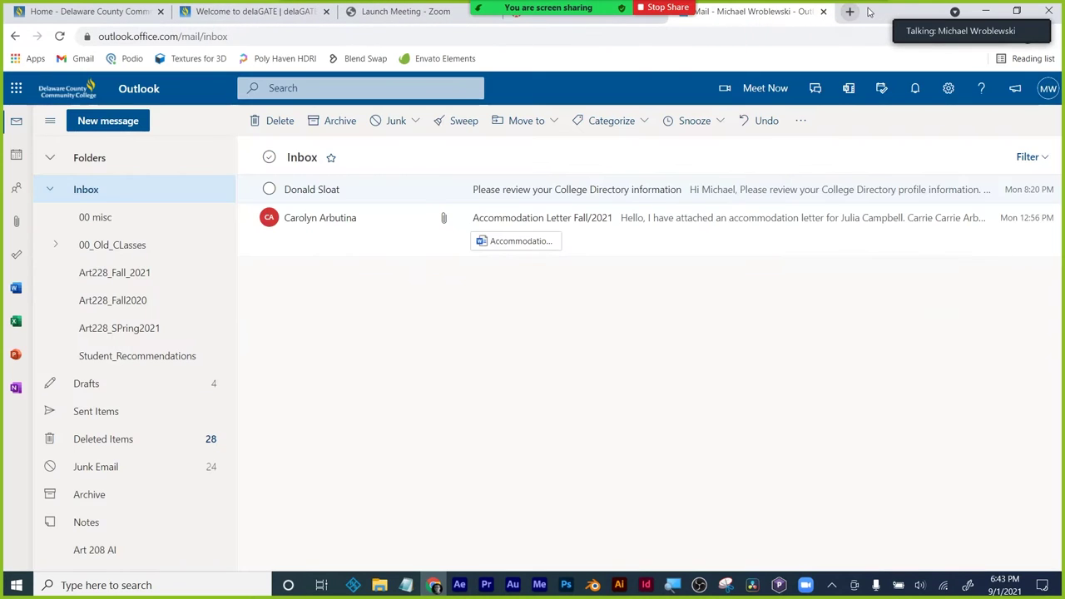
- Search Google for "royalty free music", look through the result sites, and return to After Effects
click(852, 12)
click(428, 287)
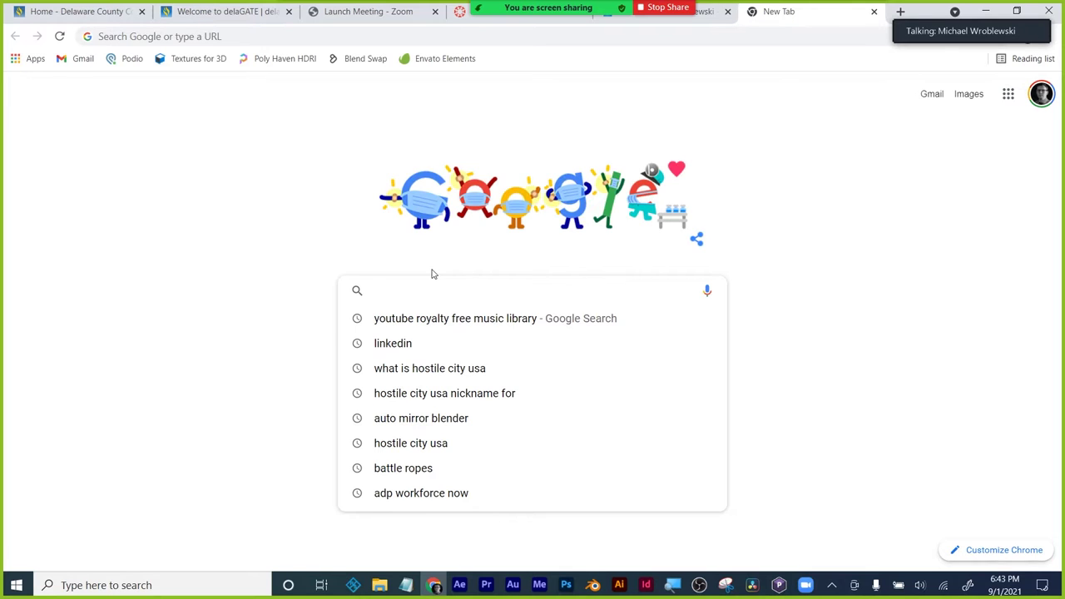
text(rpyalty free)
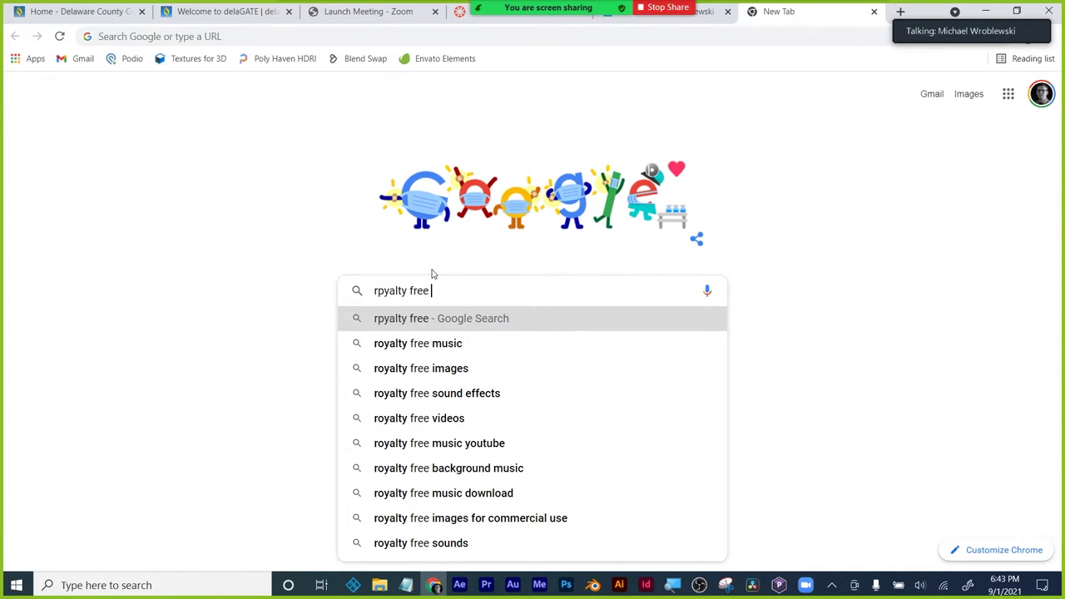
click(424, 333)
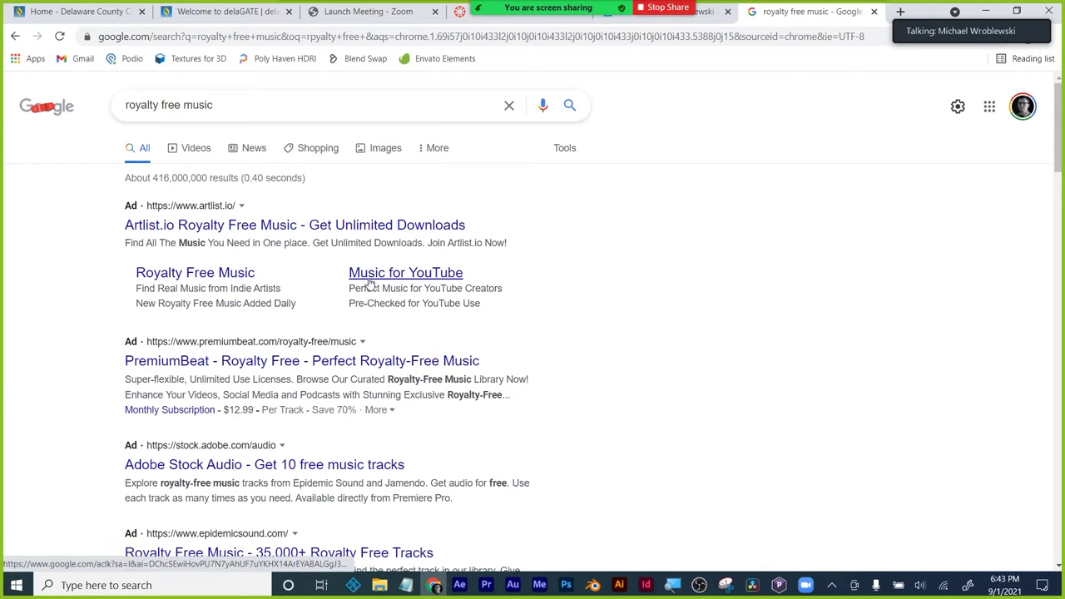
scroll(232, 236, down, 2)
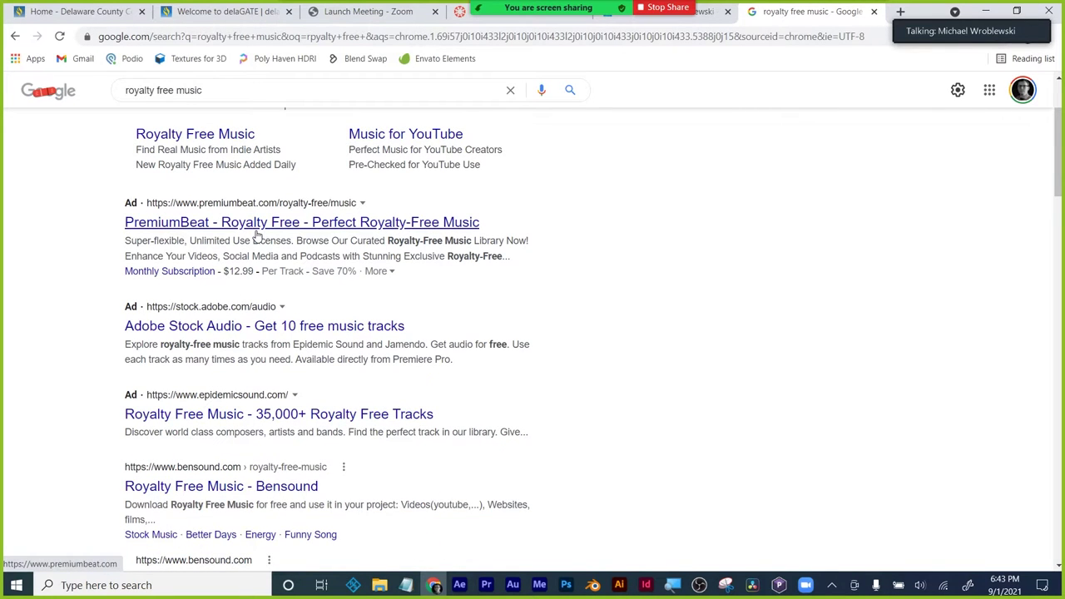
scroll(258, 238, down, 1)
scroll(260, 249, down, 1)
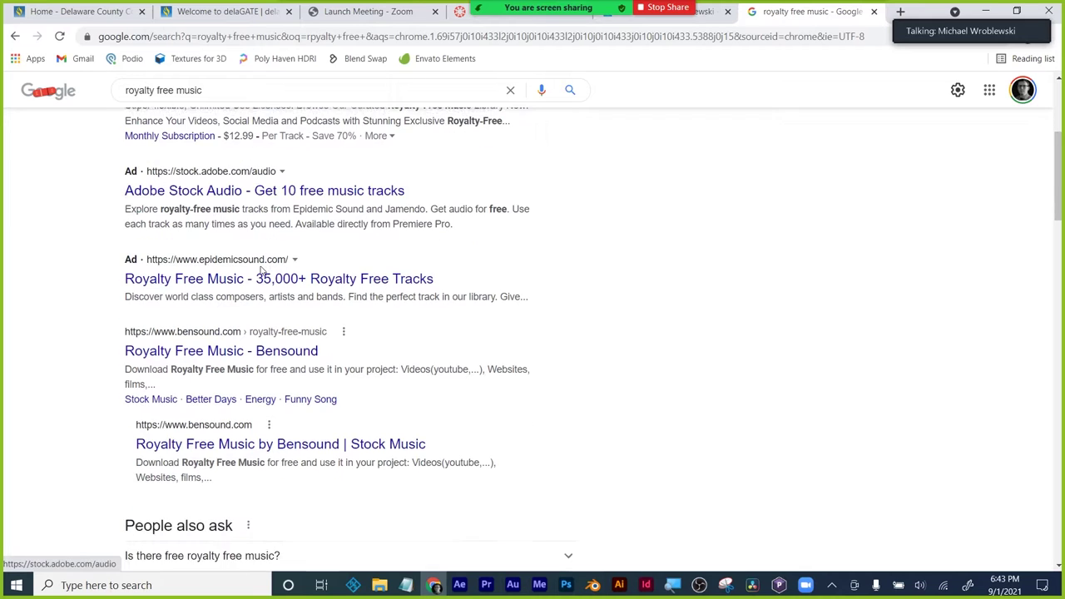
scroll(246, 268, down, 1)
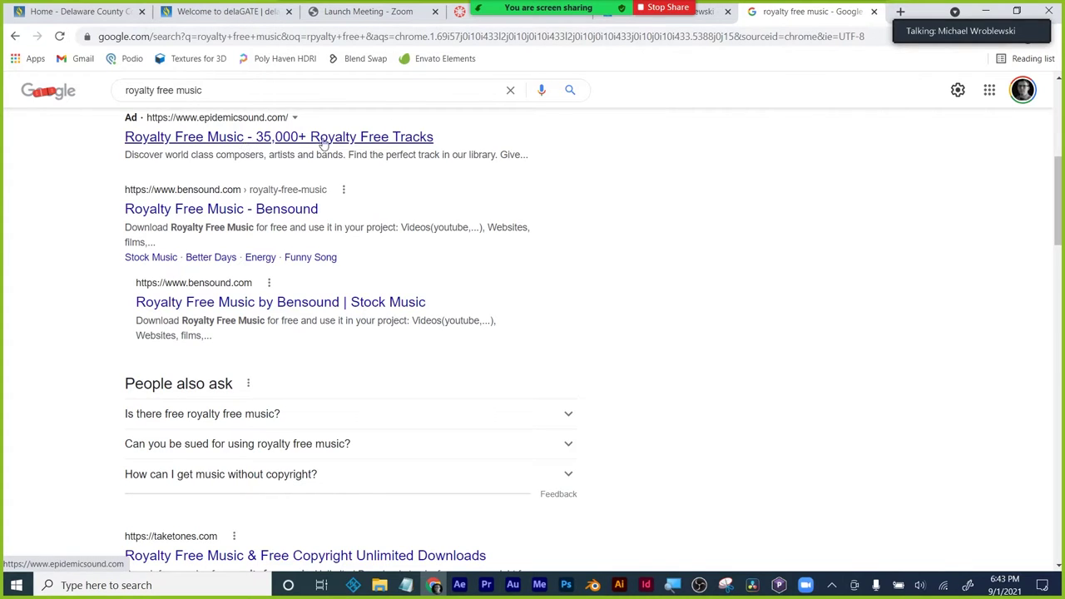
click(874, 12)
click(1008, 7)
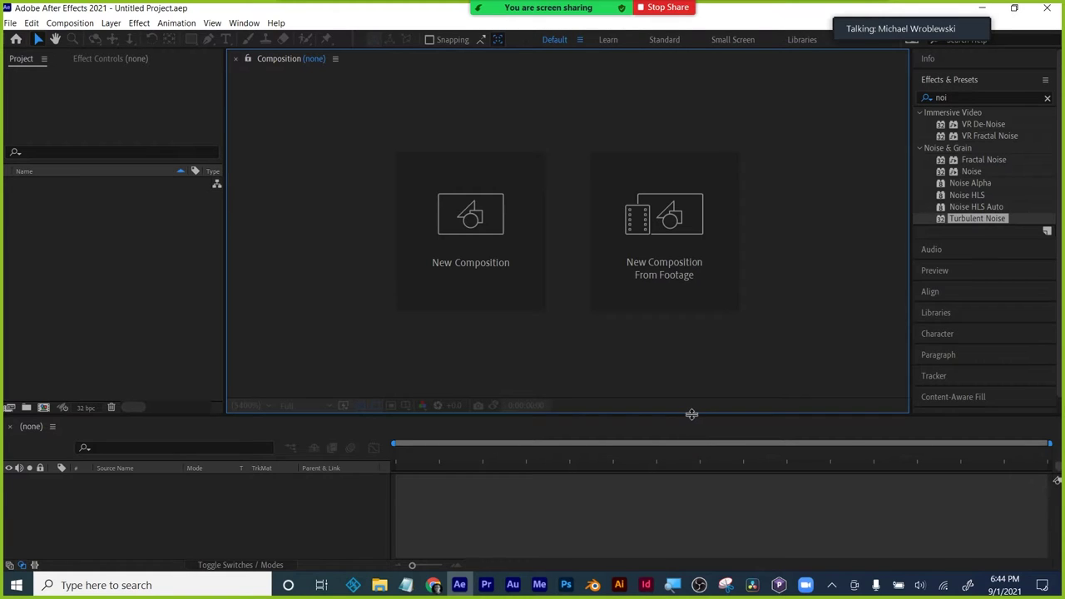
- Reduce the Timeline panel's height slightly and activate the Composition, Project and Timeline panels in turn
drag(691, 413, 692, 425)
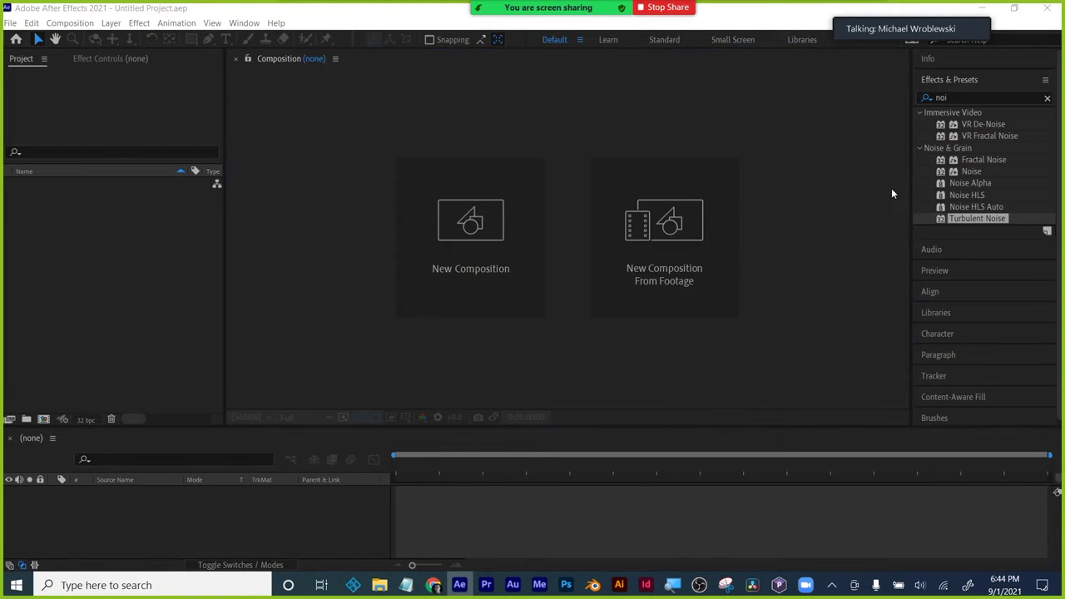
click(281, 200)
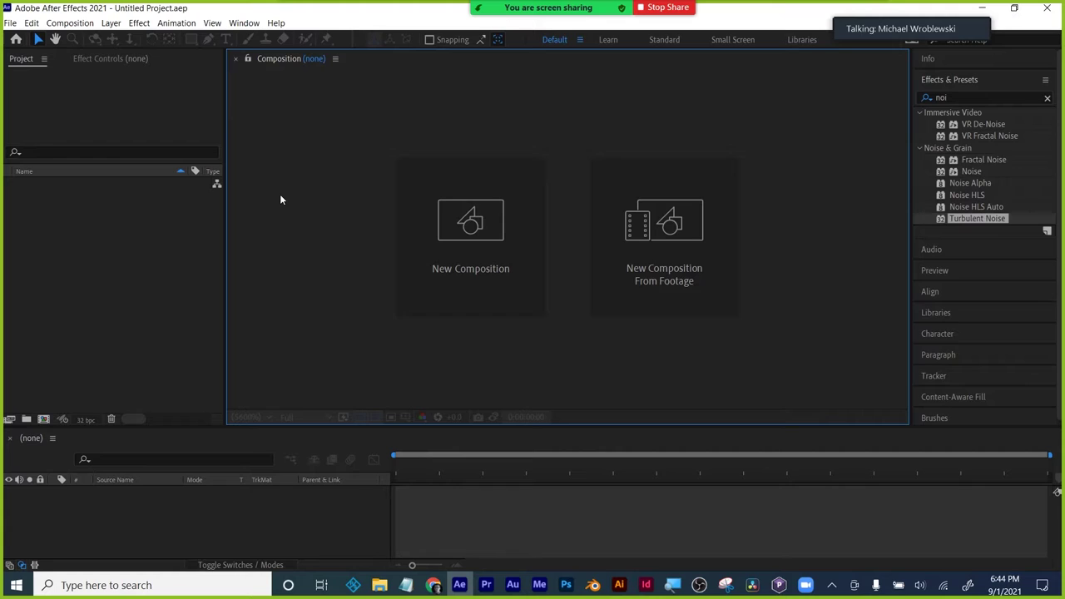
click(127, 263)
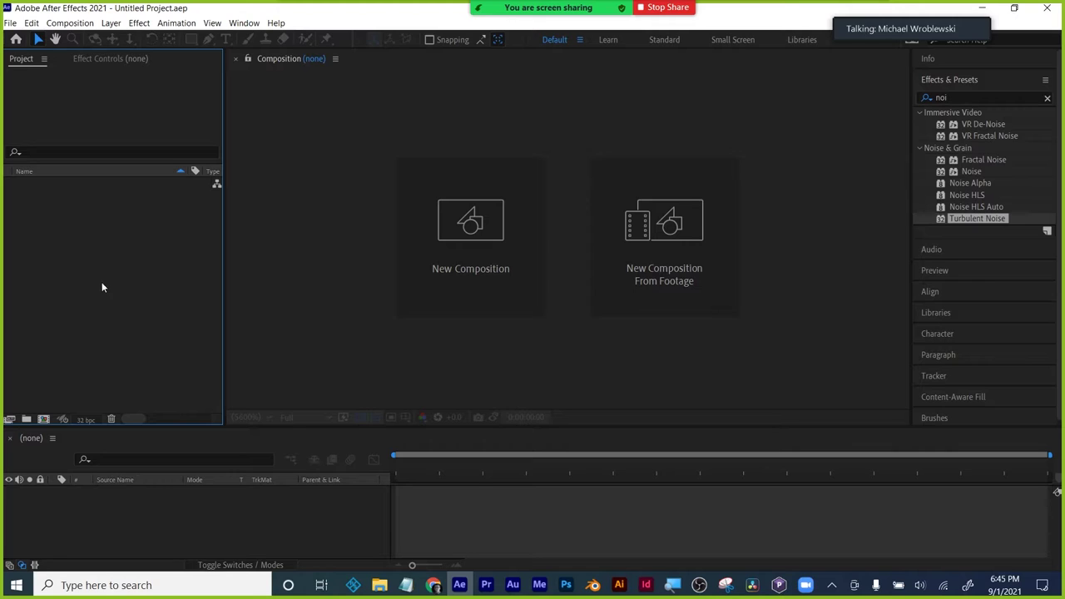
click(250, 149)
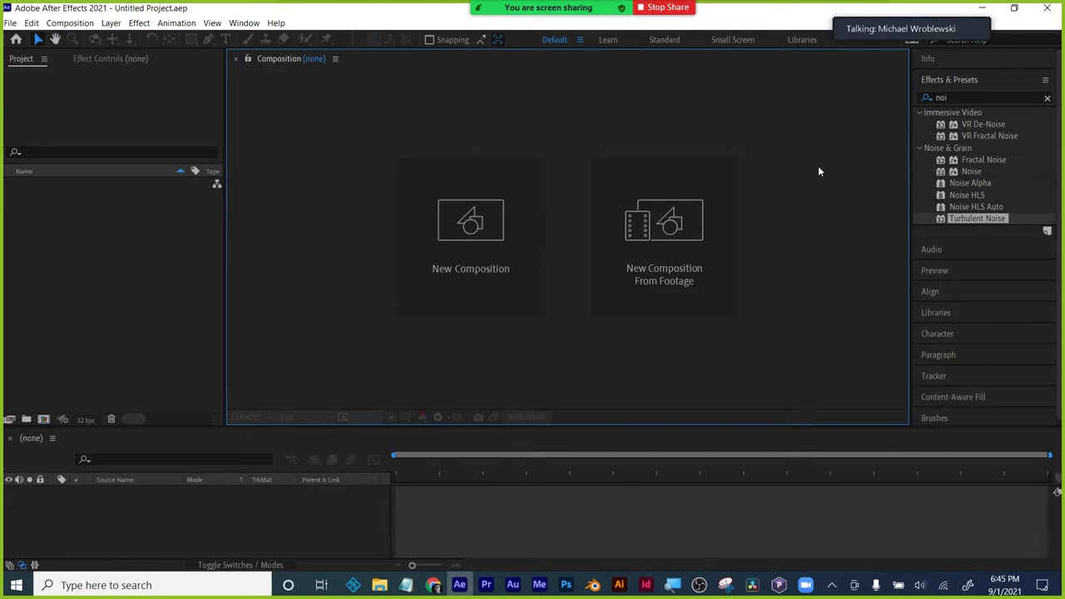
click(156, 527)
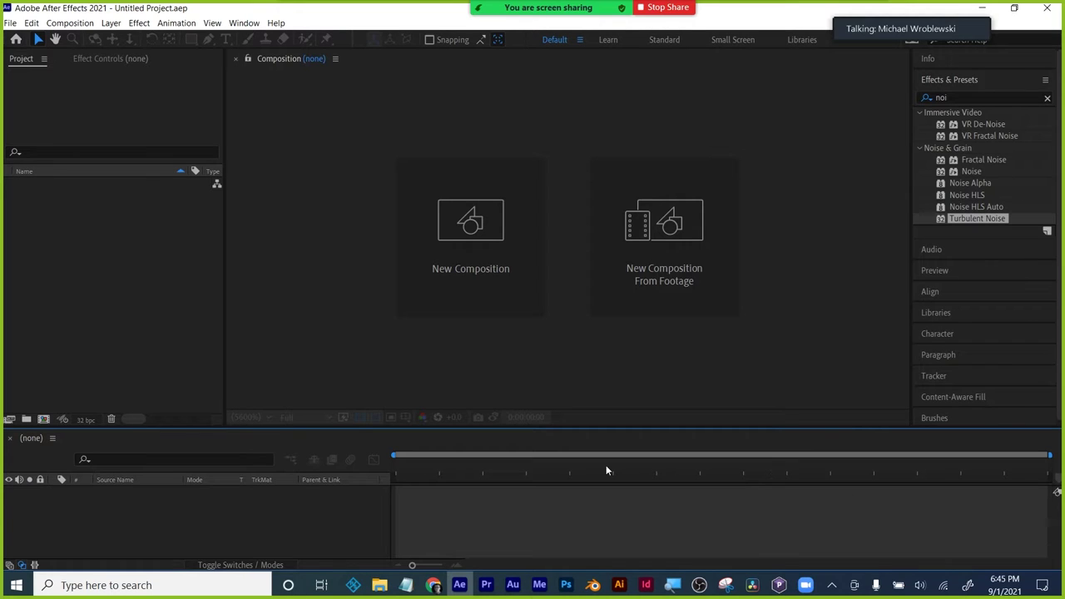
click(299, 288)
click(143, 285)
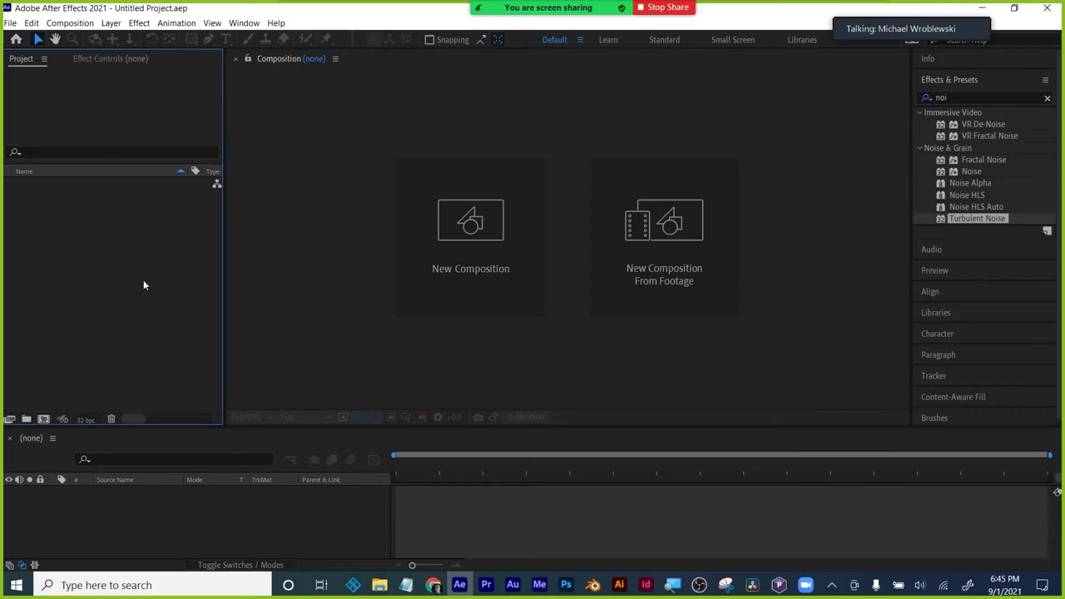
- Start a new composition named "test" with the HDTV 1080 24 preset and check the available frame rates
click(471, 219)
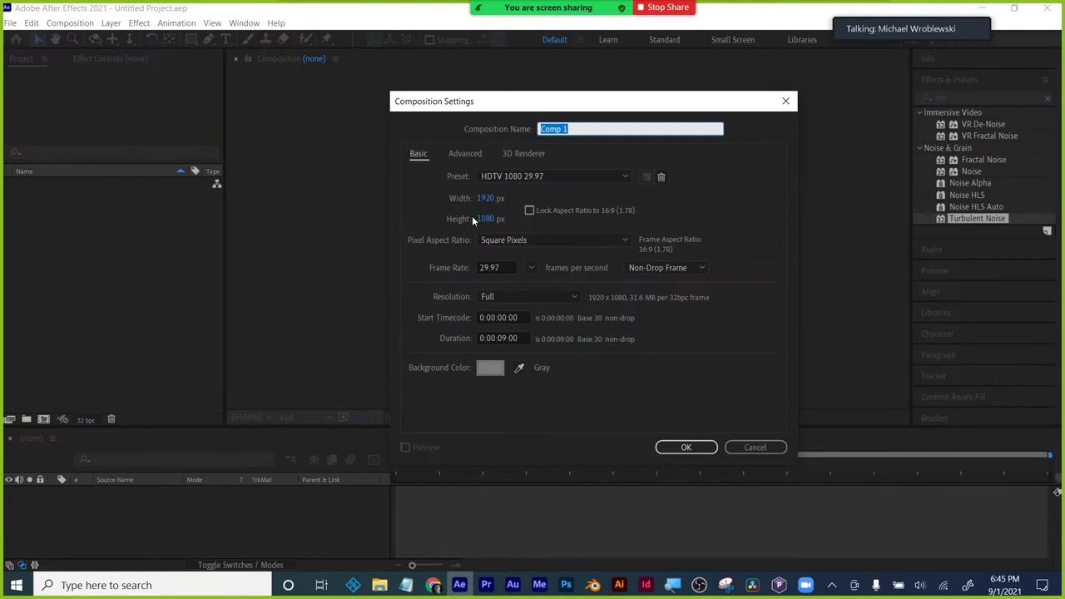
click(755, 447)
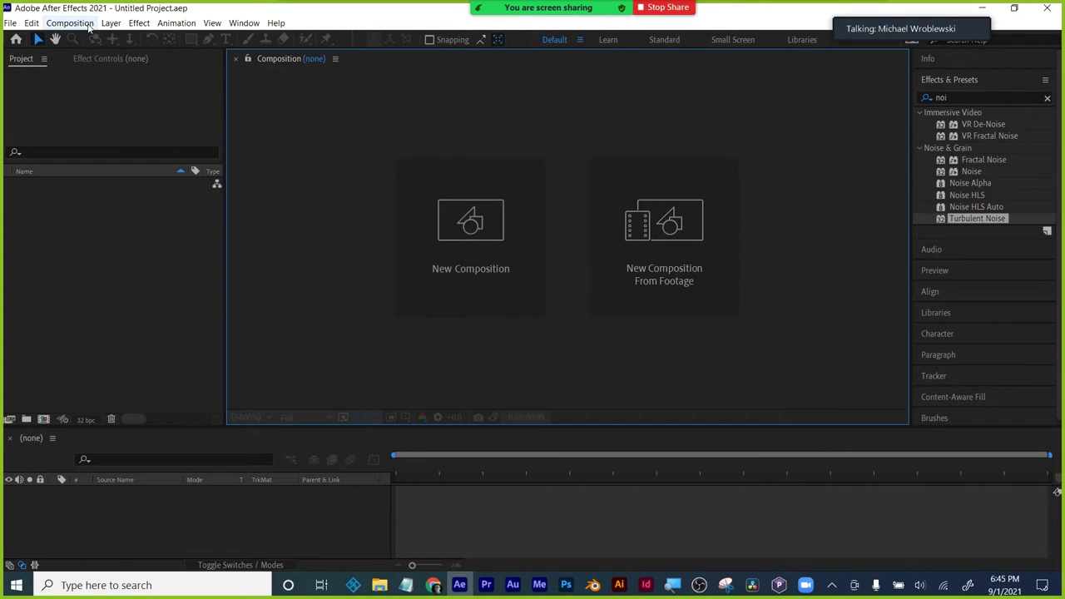
click(70, 24)
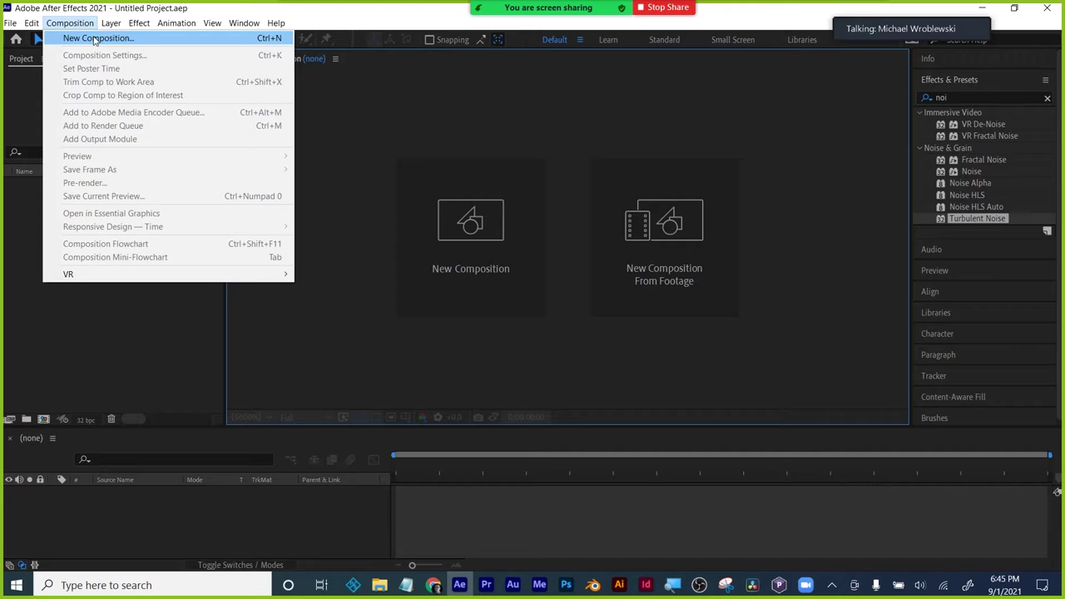
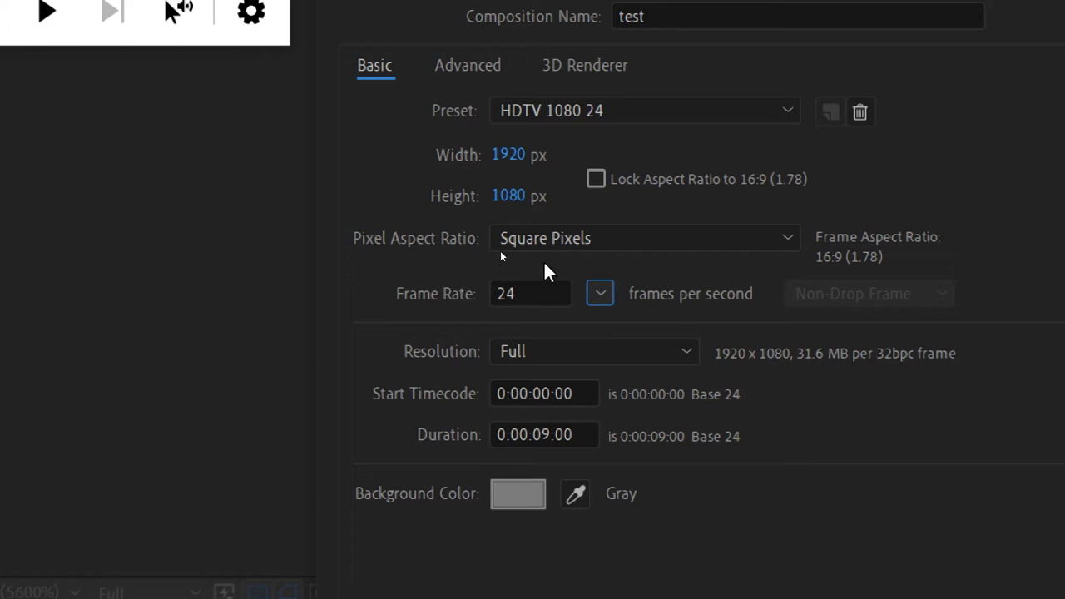
click(600, 294)
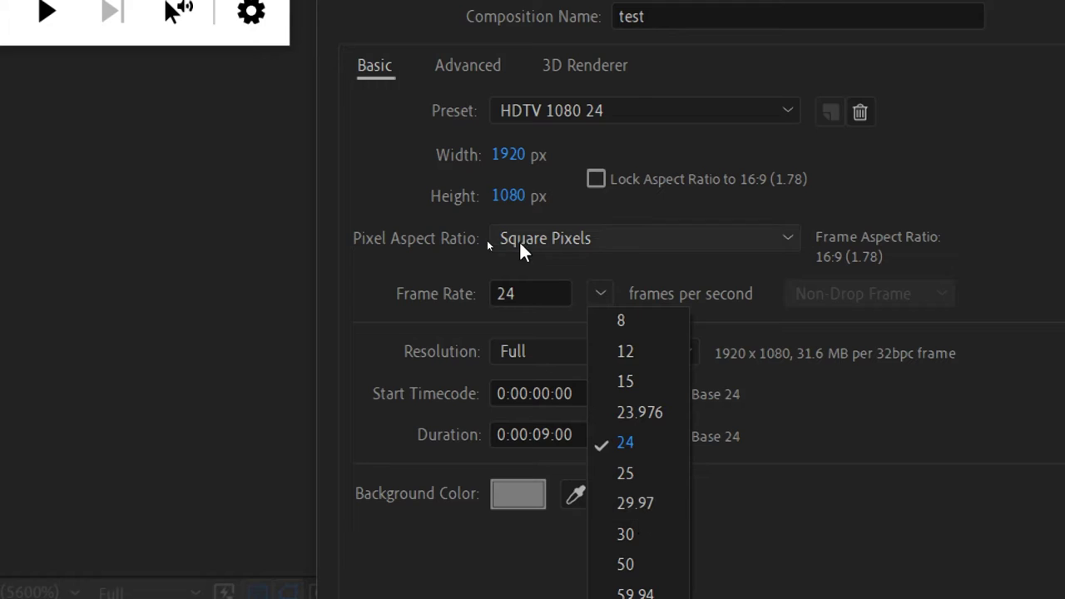
click(559, 283)
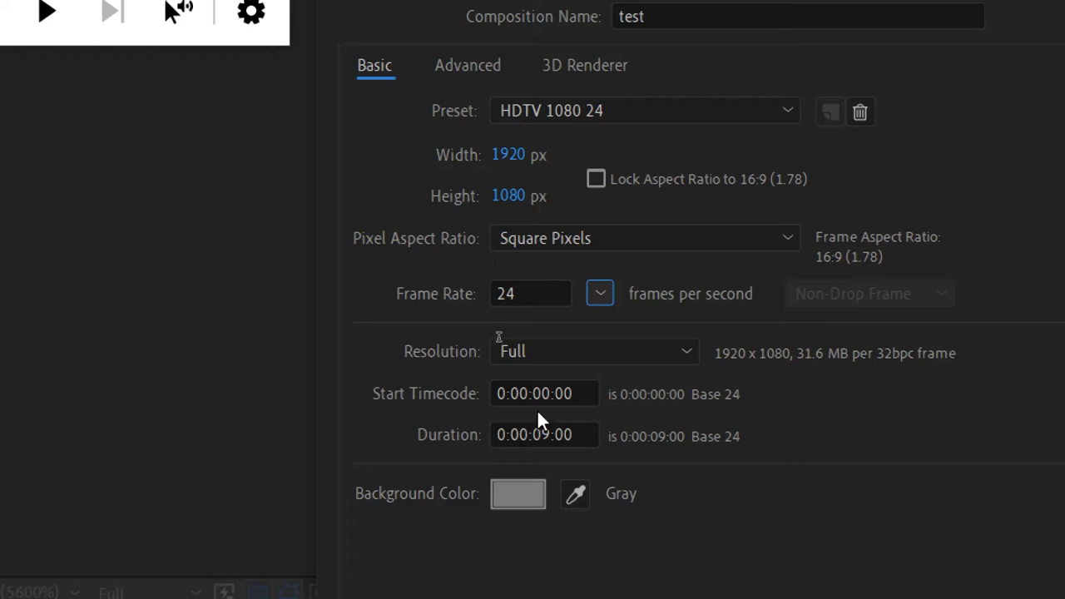
- Set the composition's duration to 0:00:10:00 and highlight its frames, seconds, minutes and hours in turn
click(582, 391)
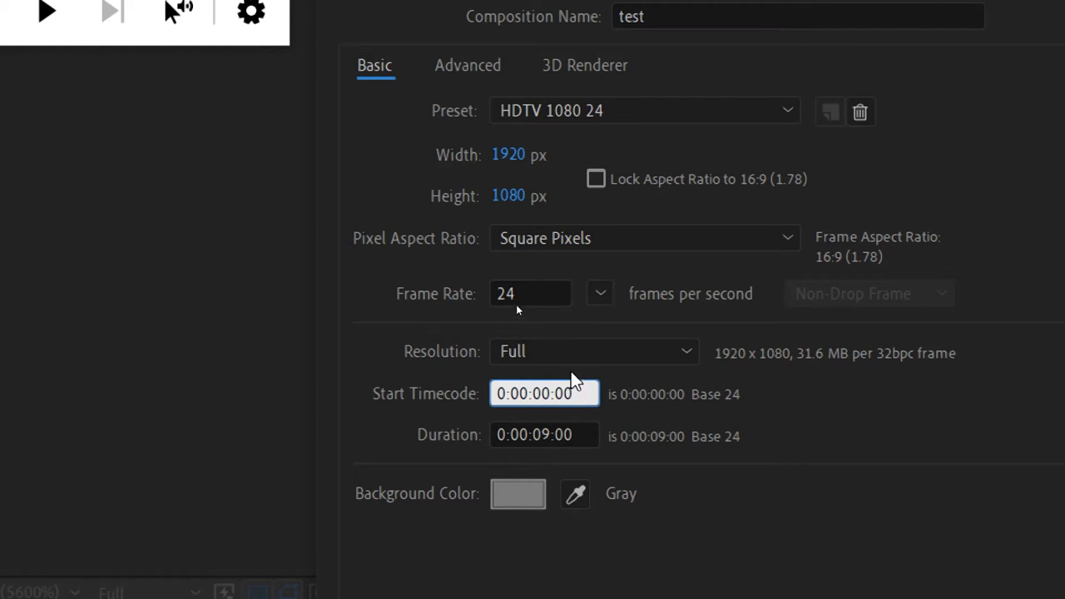
click(585, 432)
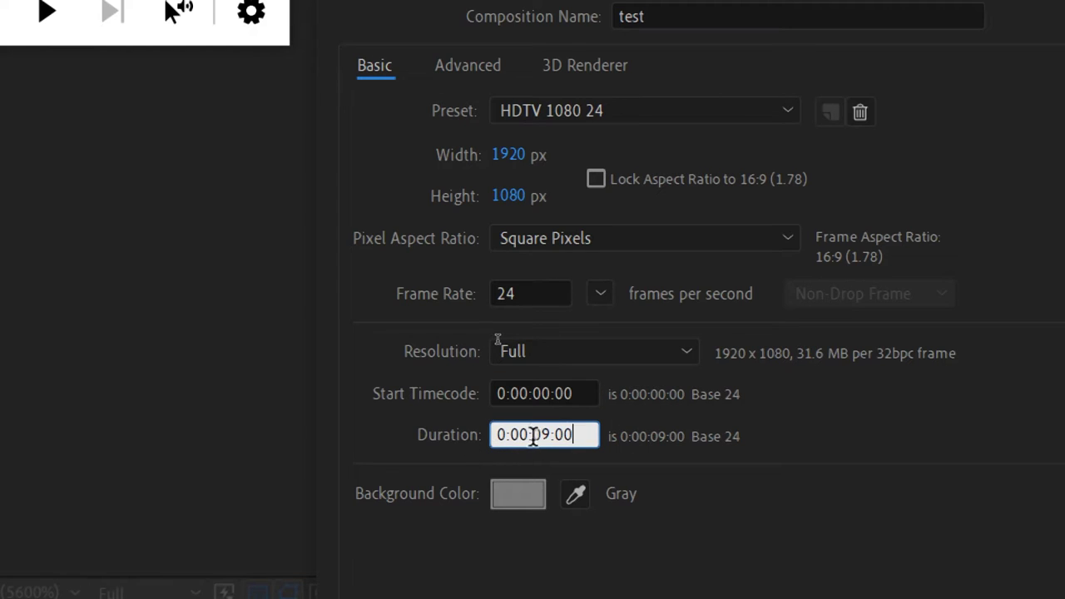
drag(533, 434, 549, 434)
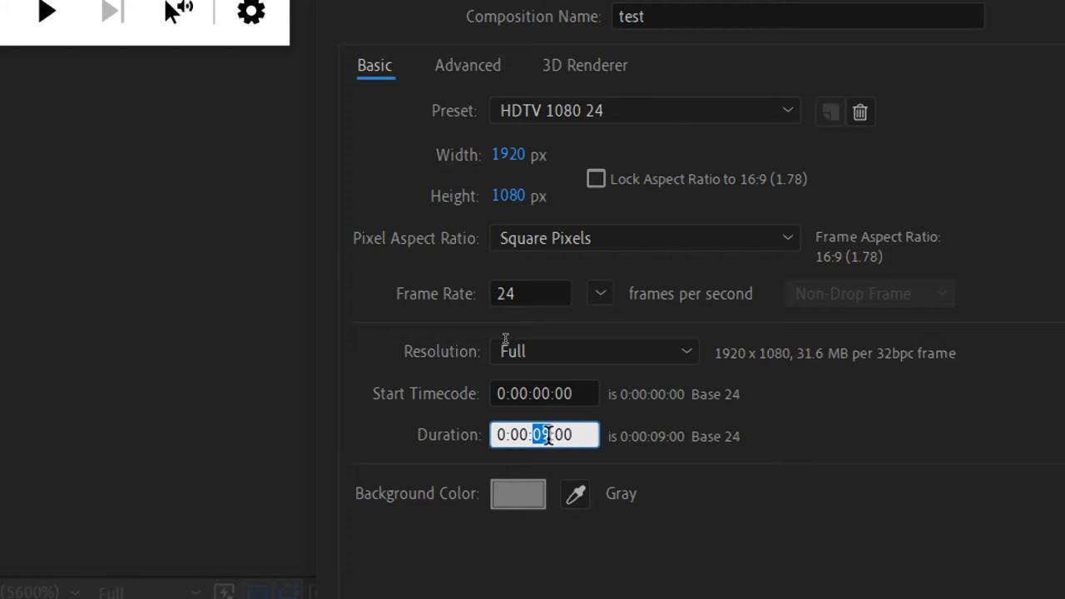
text(10)
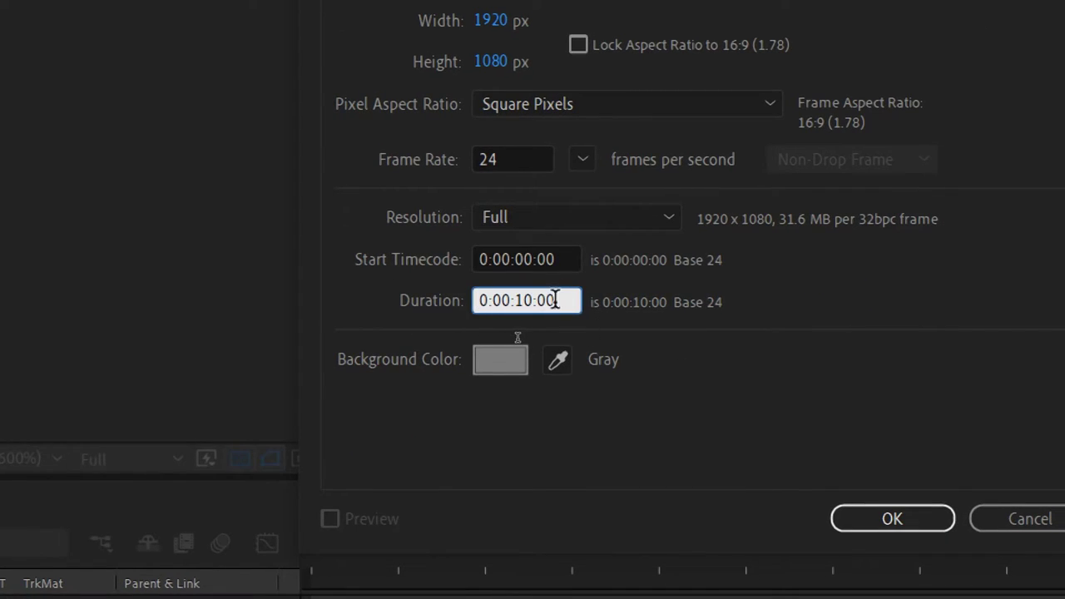
double_click(544, 300)
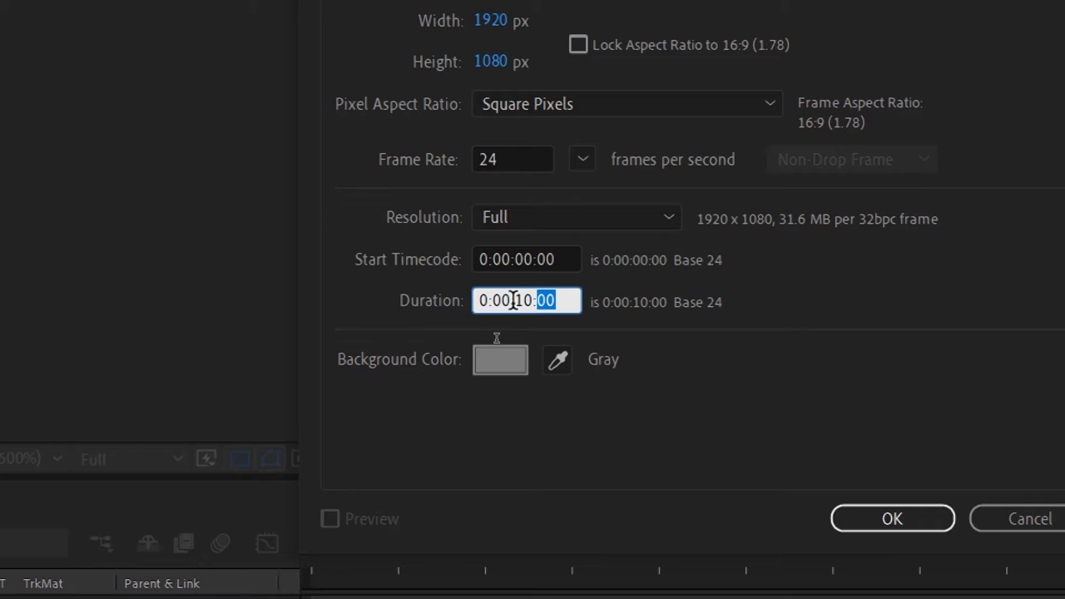
double_click(523, 300)
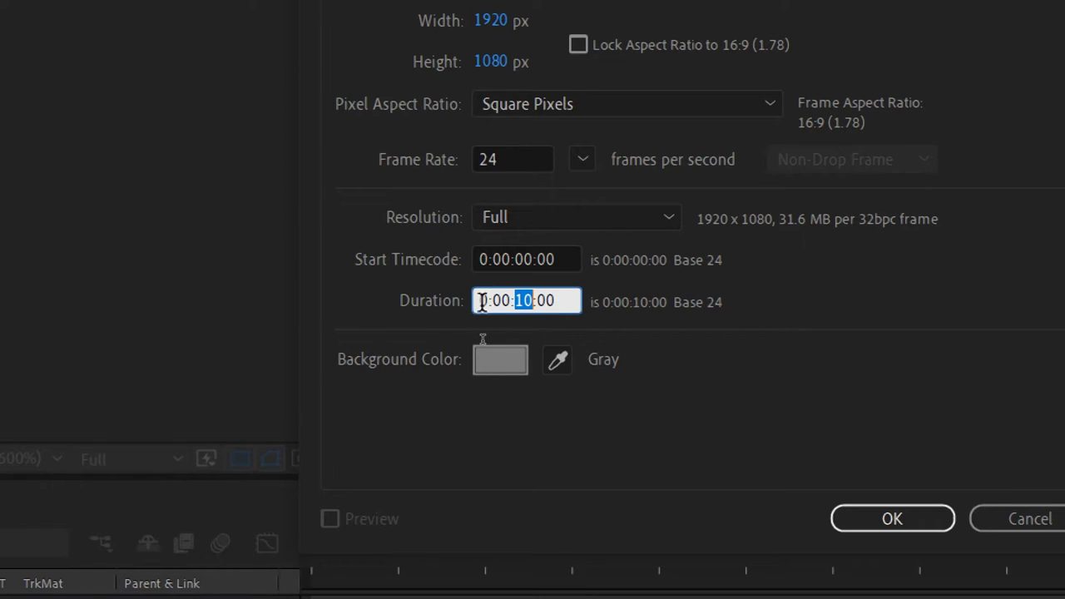
click(499, 300)
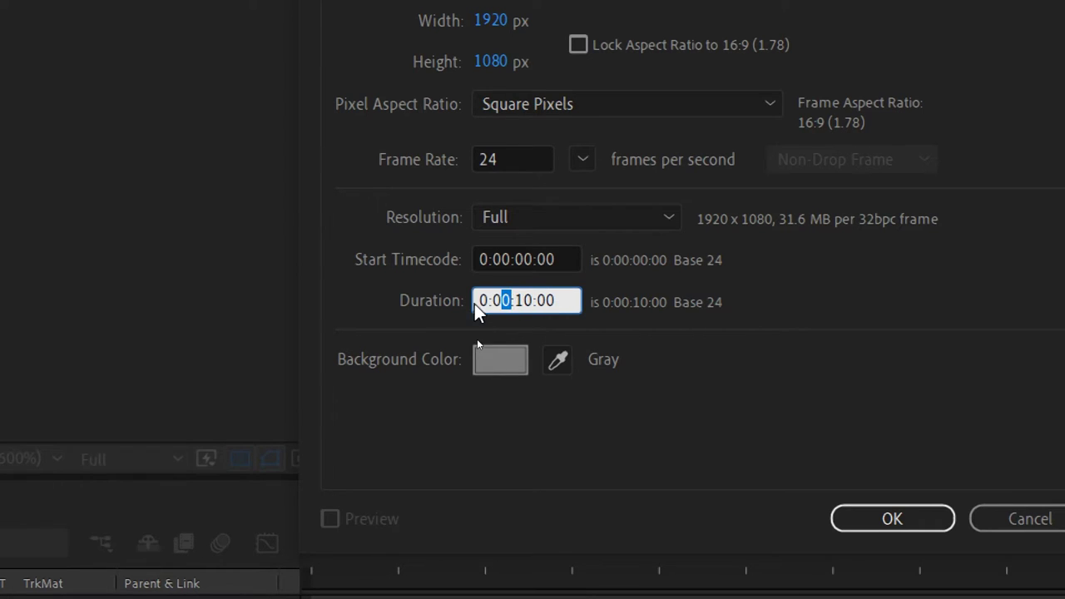
double_click(483, 300)
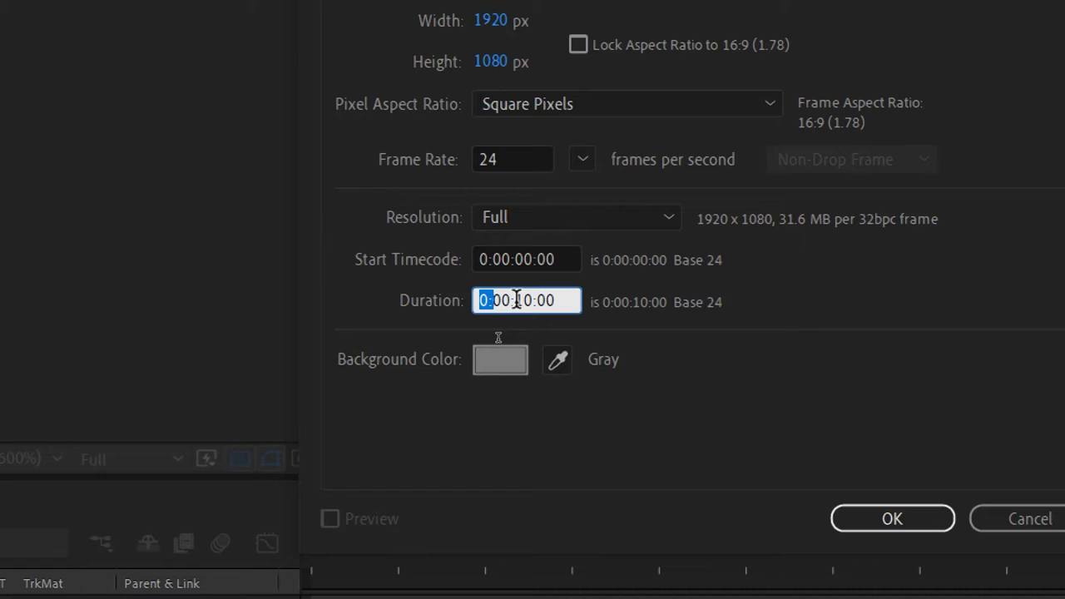
click(564, 299)
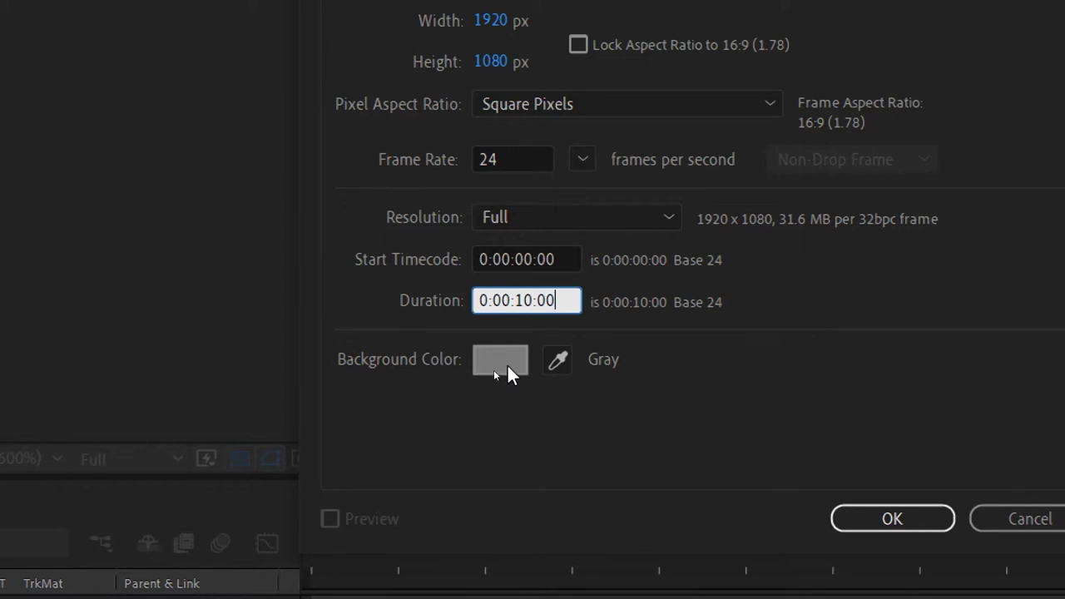
- Change the background color to black and create the composition
click(507, 372)
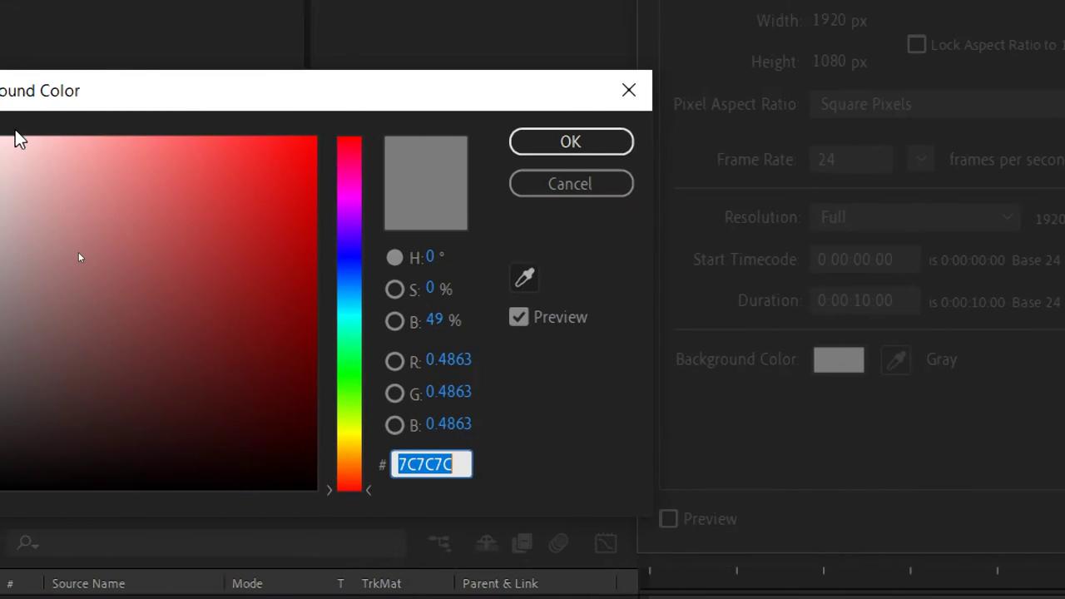
mouse_move(165, 488)
mouse_down()
mouse_move(282, 440)
mouse_move(332, 518)
mouse_up()
click(570, 143)
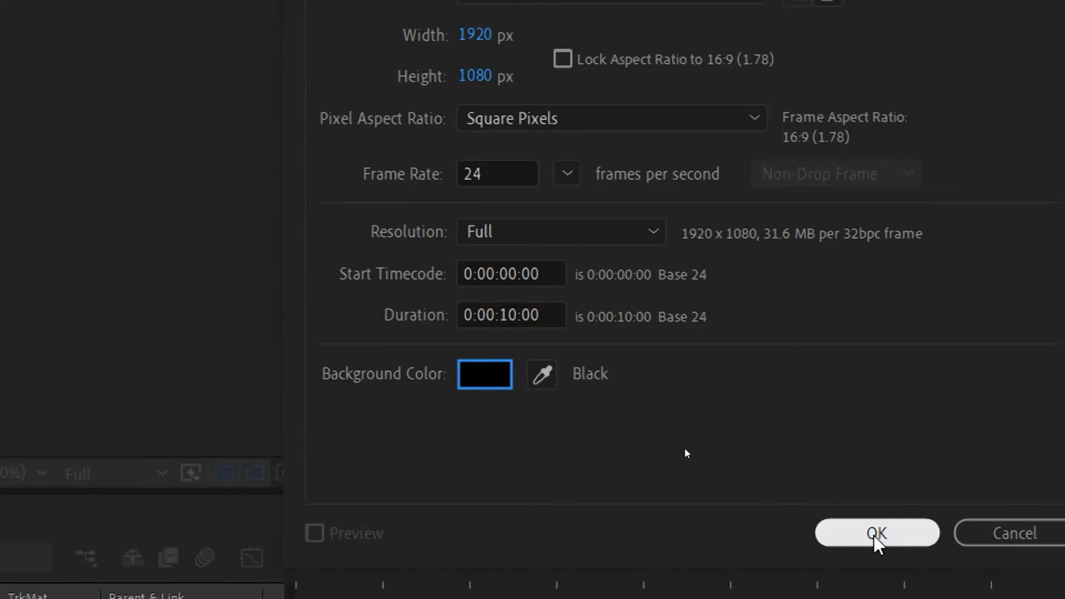
click(876, 535)
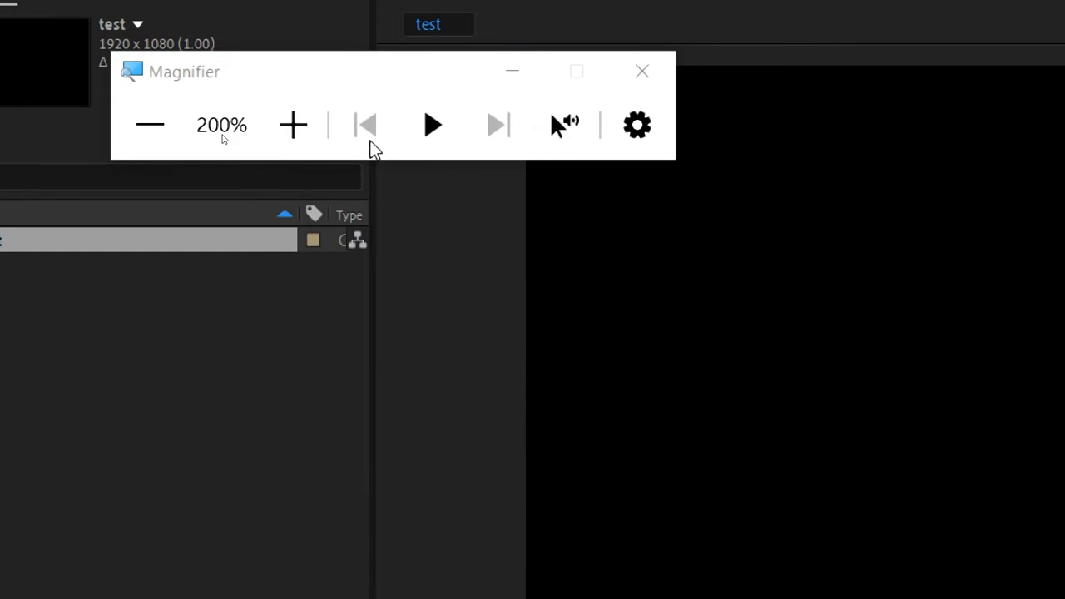
- Zoom the screen back out, close Magnifier, and deselect the test composition in the project
click(165, 135)
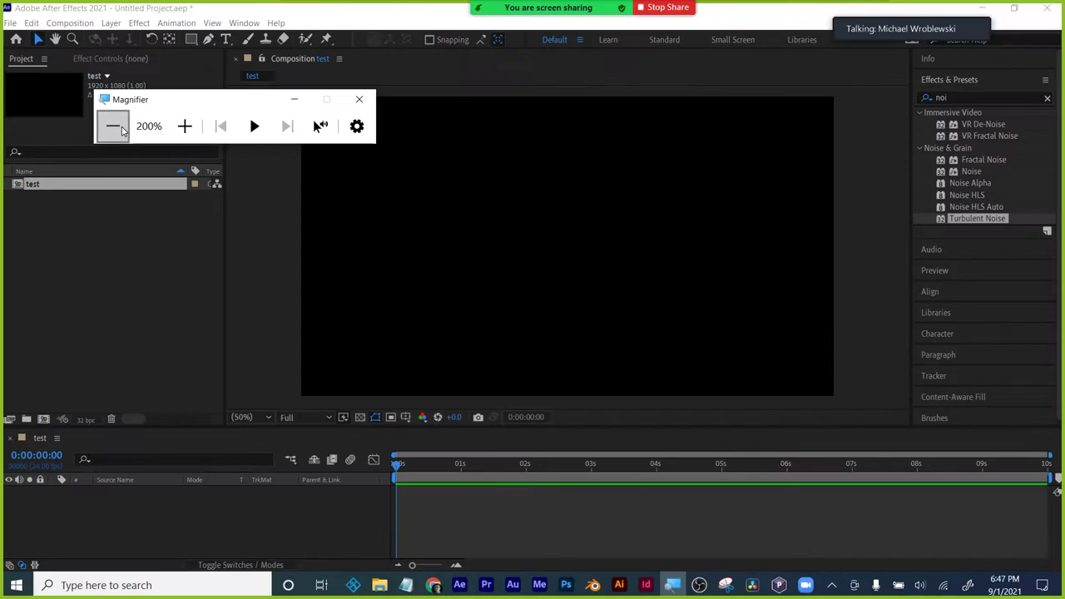
click(359, 99)
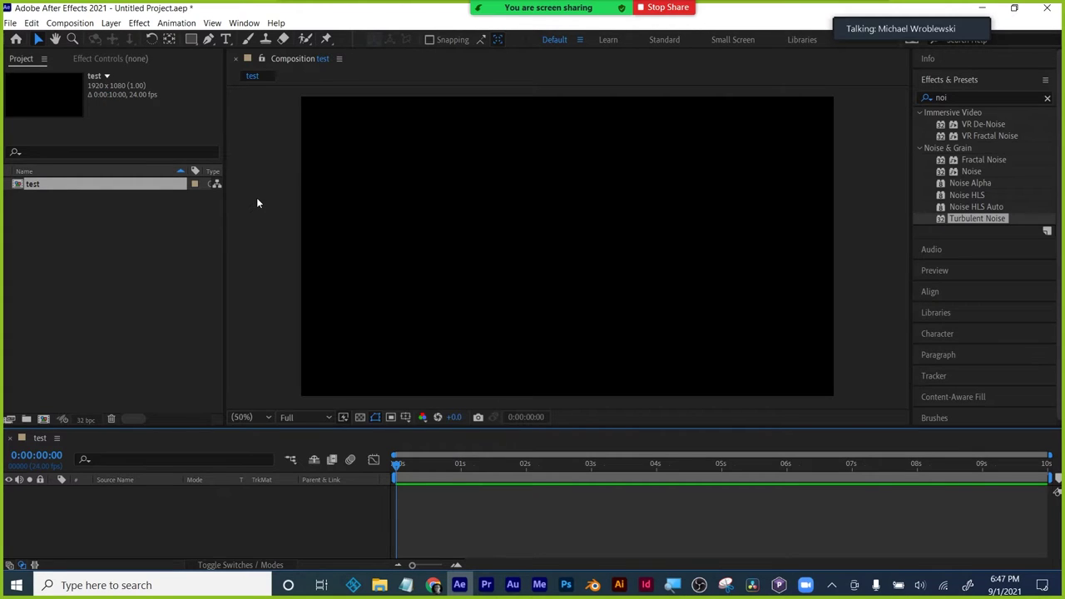
click(163, 276)
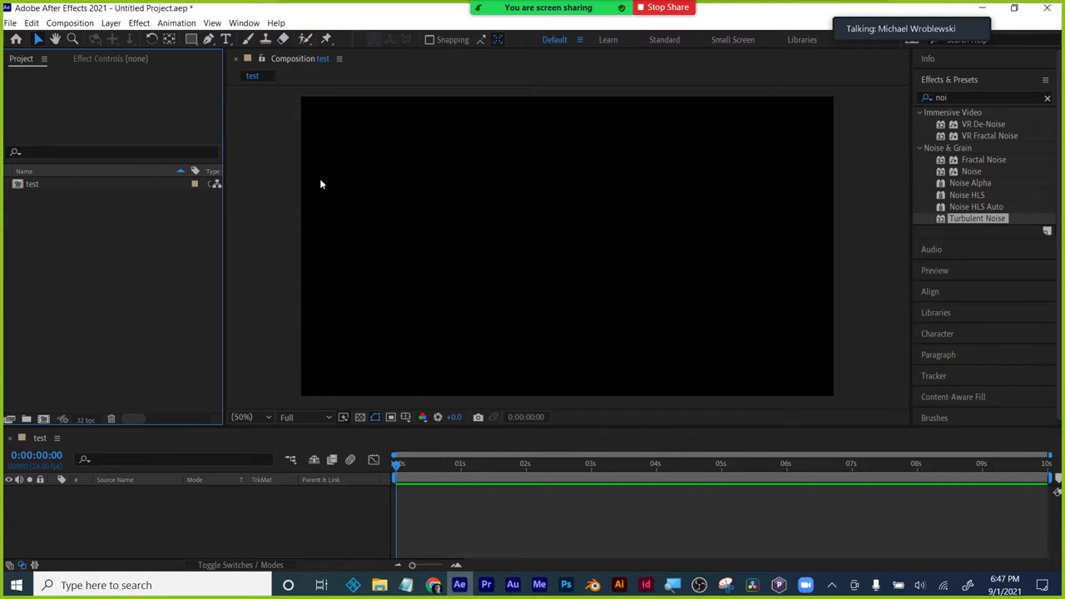
- Try panning the composition view with the Hand tool and zooming in and out with the Zoom tool
click(38, 44)
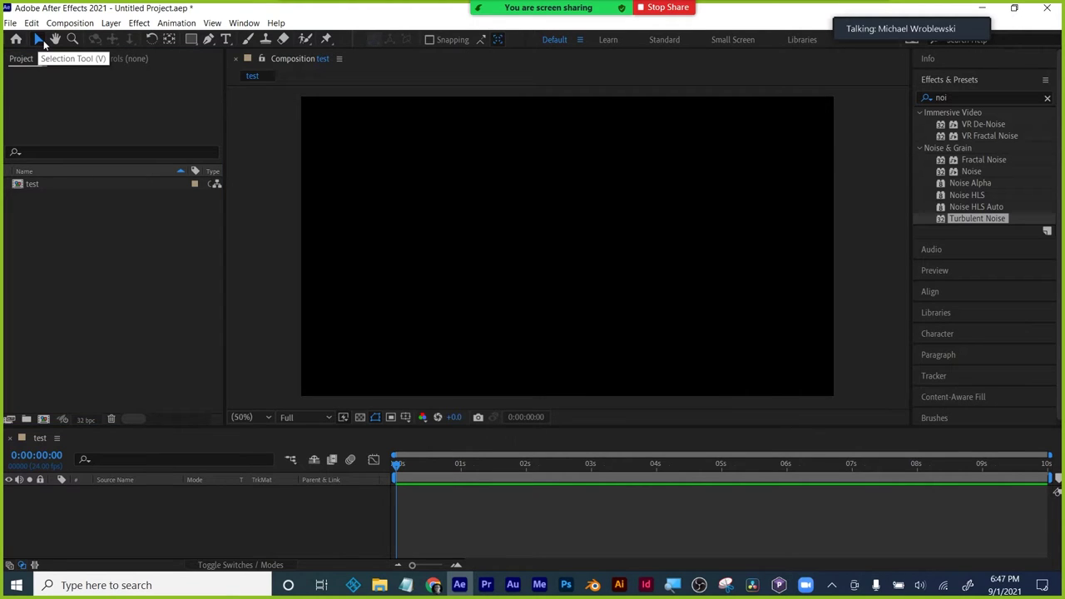
click(55, 40)
mouse_move(482, 180)
mouse_down()
mouse_move(413, 195)
mouse_move(428, 130)
mouse_move(502, 179)
mouse_move(494, 169)
mouse_up()
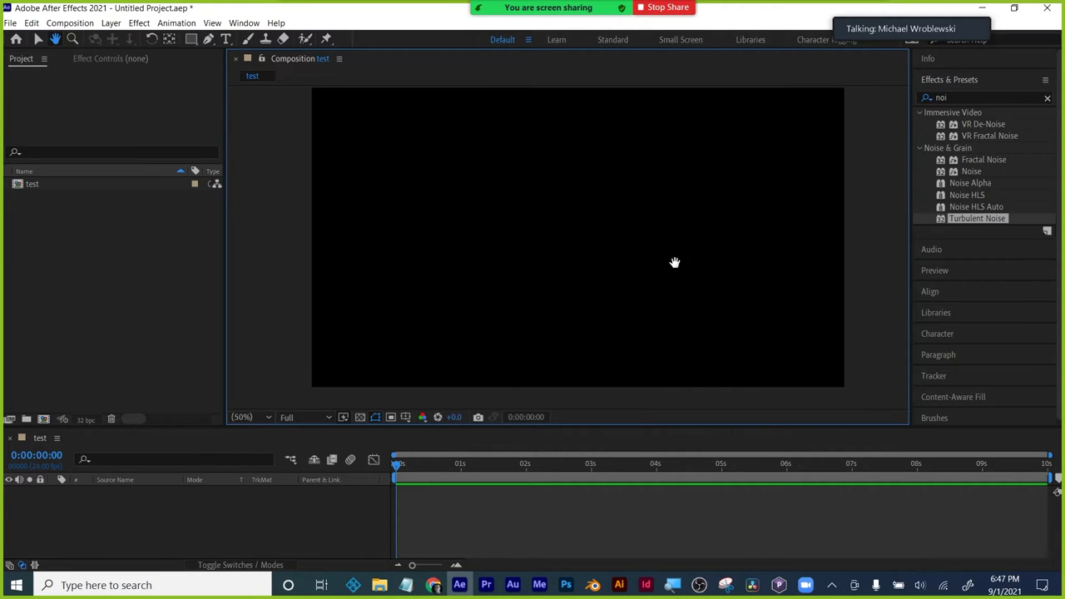
click(72, 39)
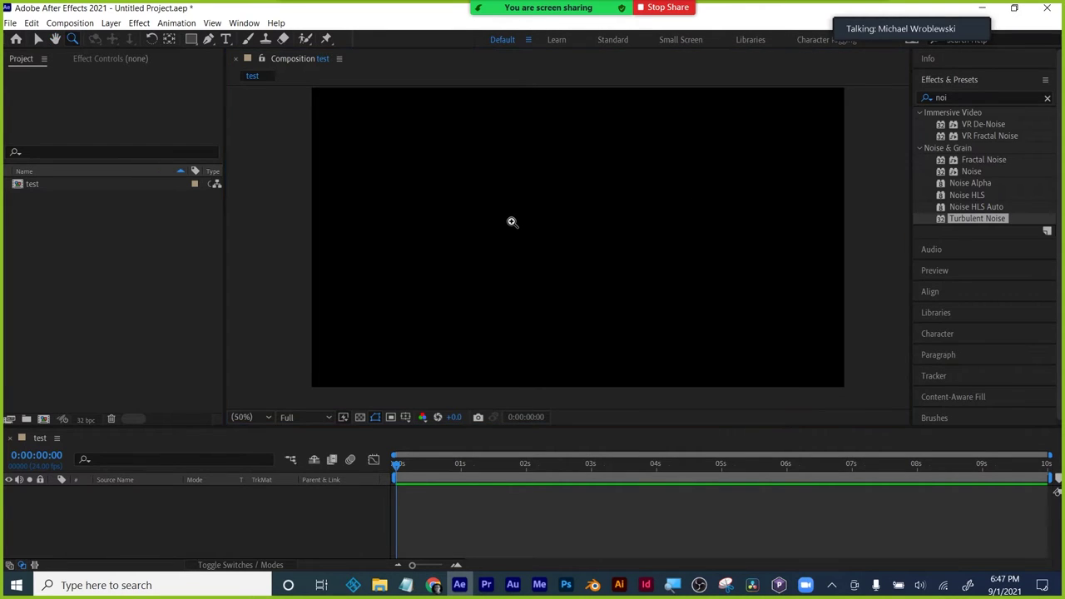
click(511, 222)
alt+click(511, 217)
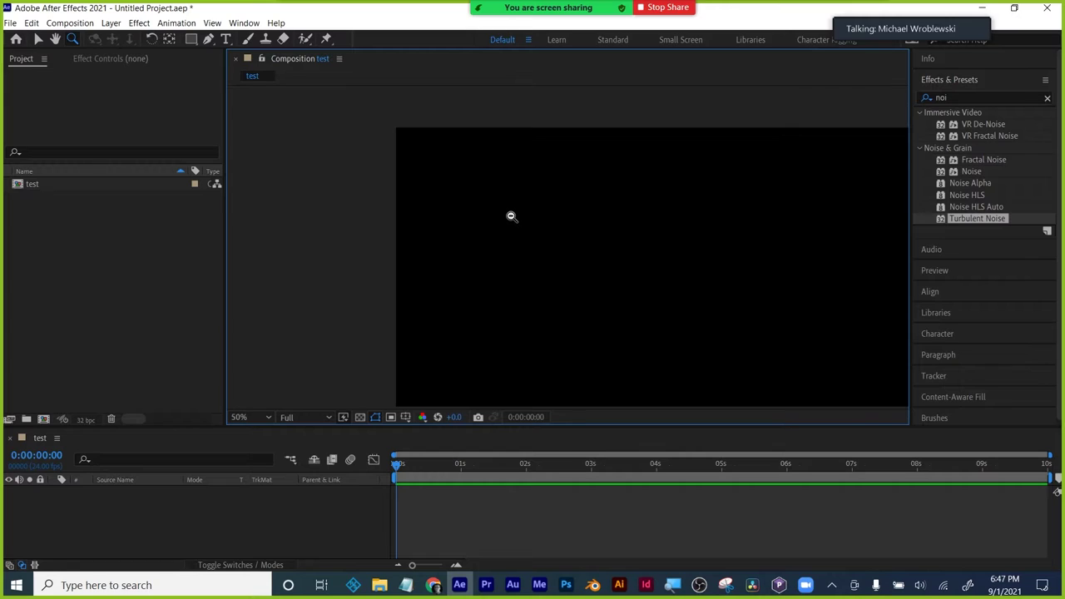
click(539, 213)
alt+click(559, 214)
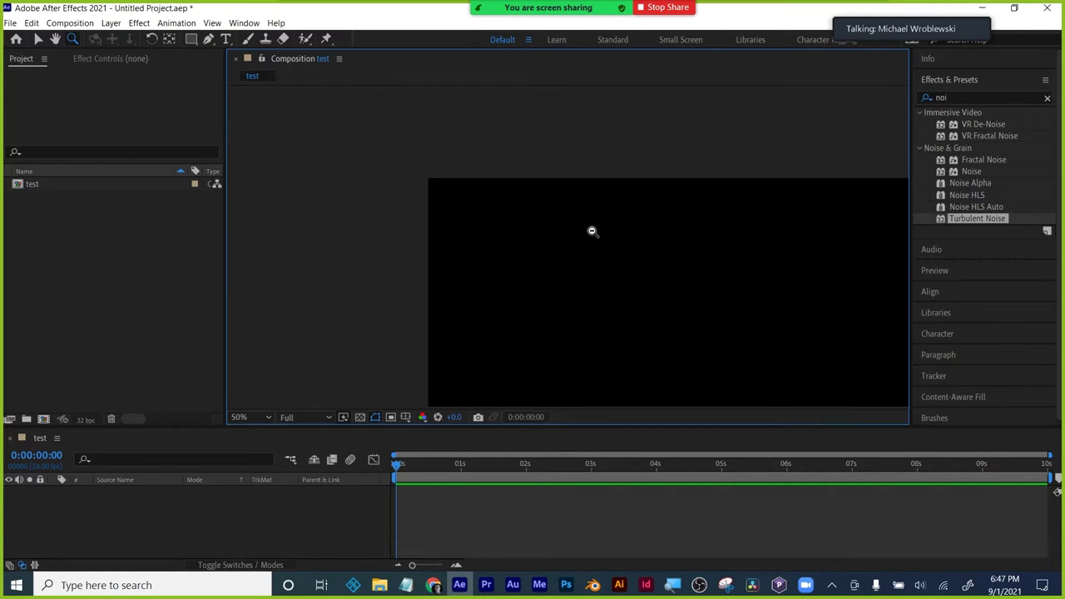
- Move the composition back toward the center with the Hand tool and fit the whole frame in the viewer
click(54, 39)
drag(583, 253, 469, 184)
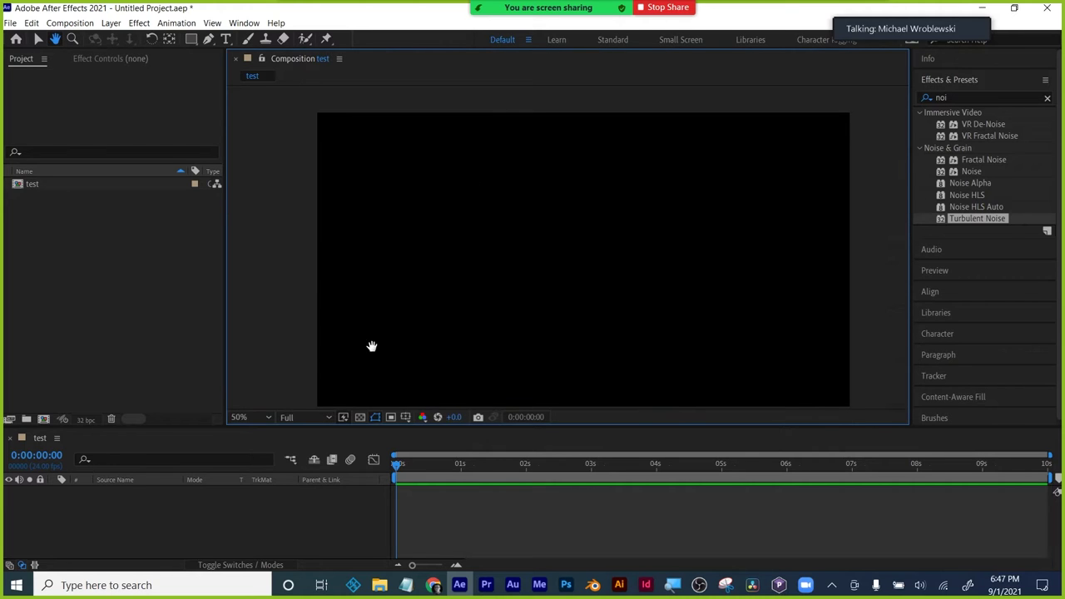
click(262, 417)
click(243, 171)
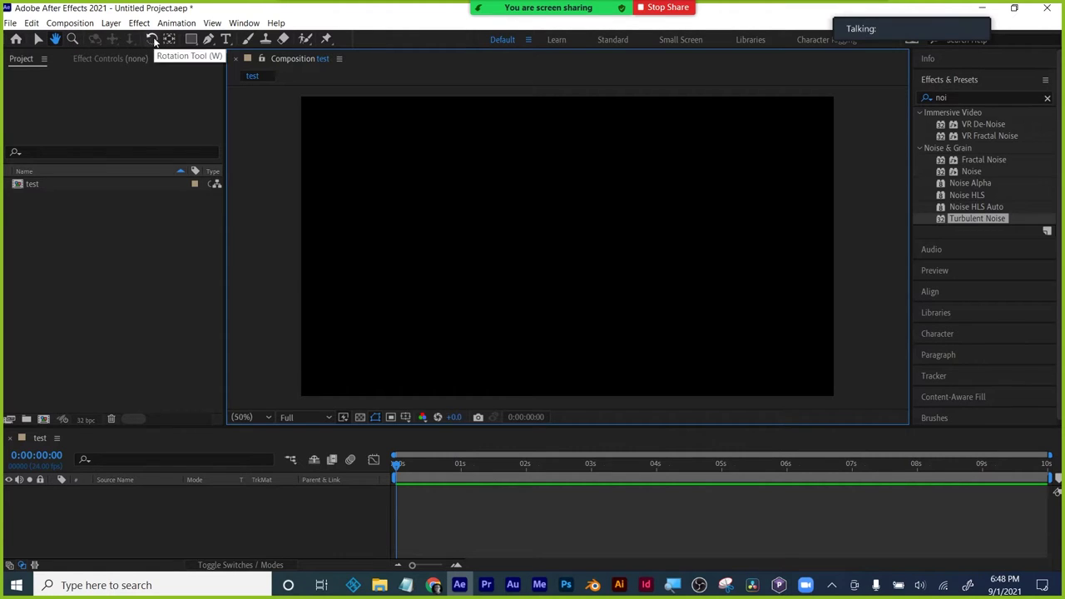
- Look through the shape tool variants and activate the Pen and Type tools in turn
click(192, 40)
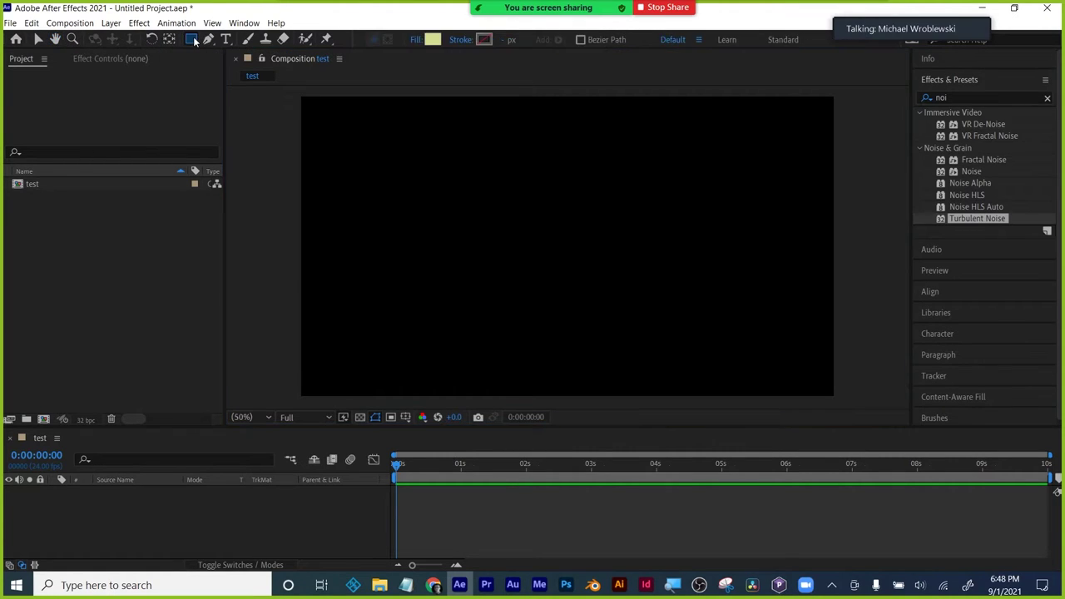
click(194, 40)
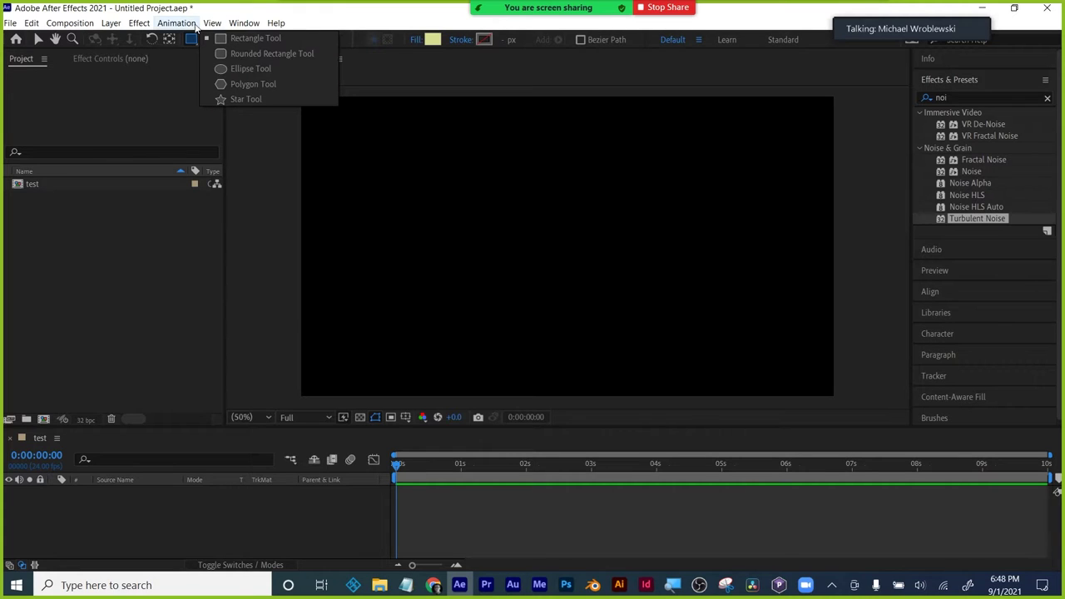
click(208, 40)
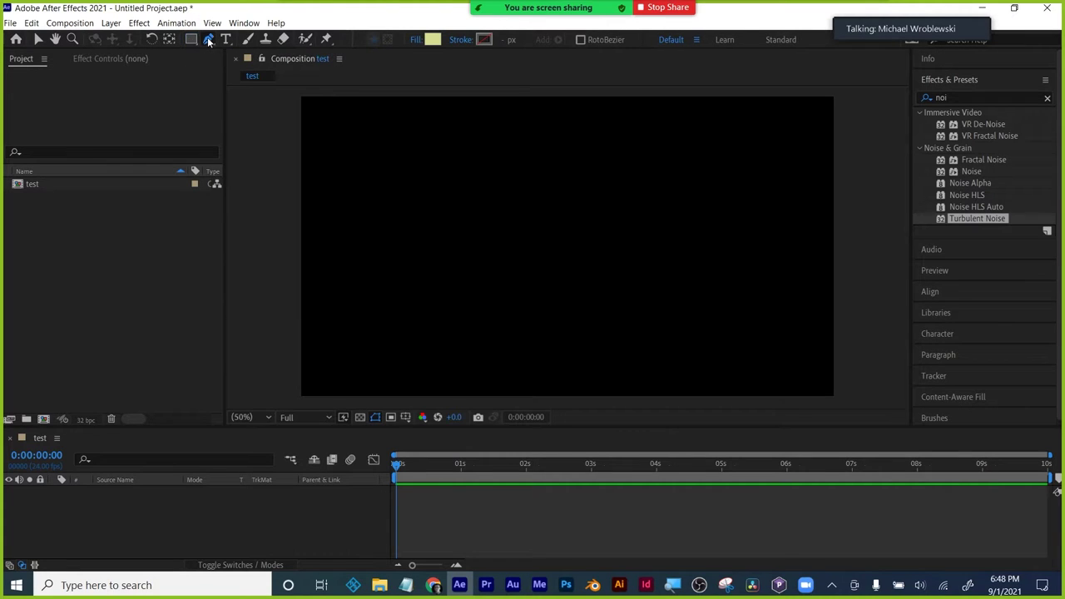
click(226, 39)
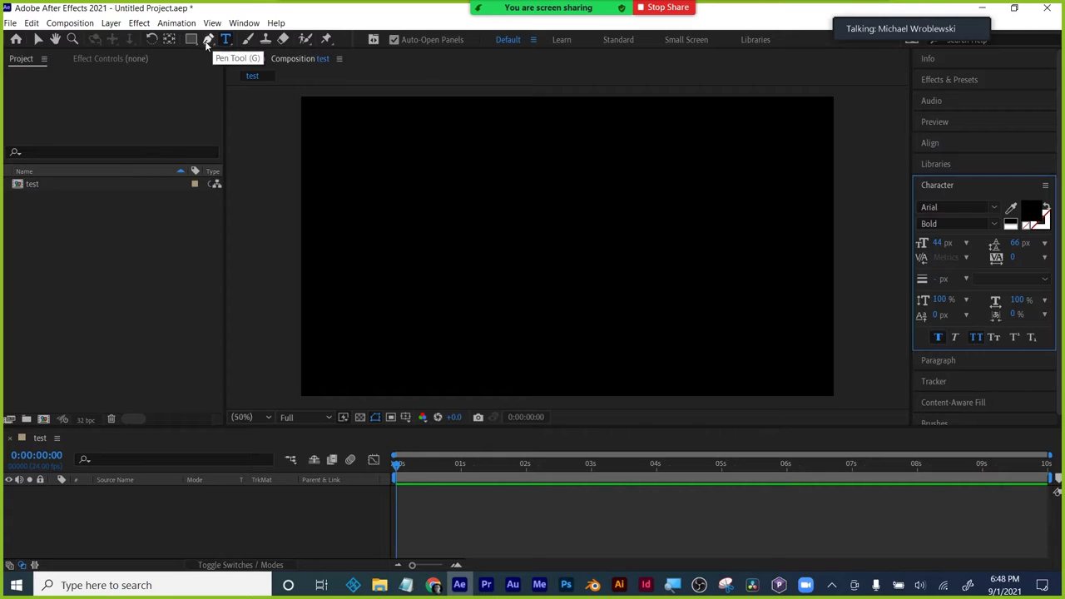
- Draw a pale yellow, roughly square rectangle above and left of the composition's center, and select its shape layer with the Selection tool
click(192, 41)
drag(461, 177, 541, 260)
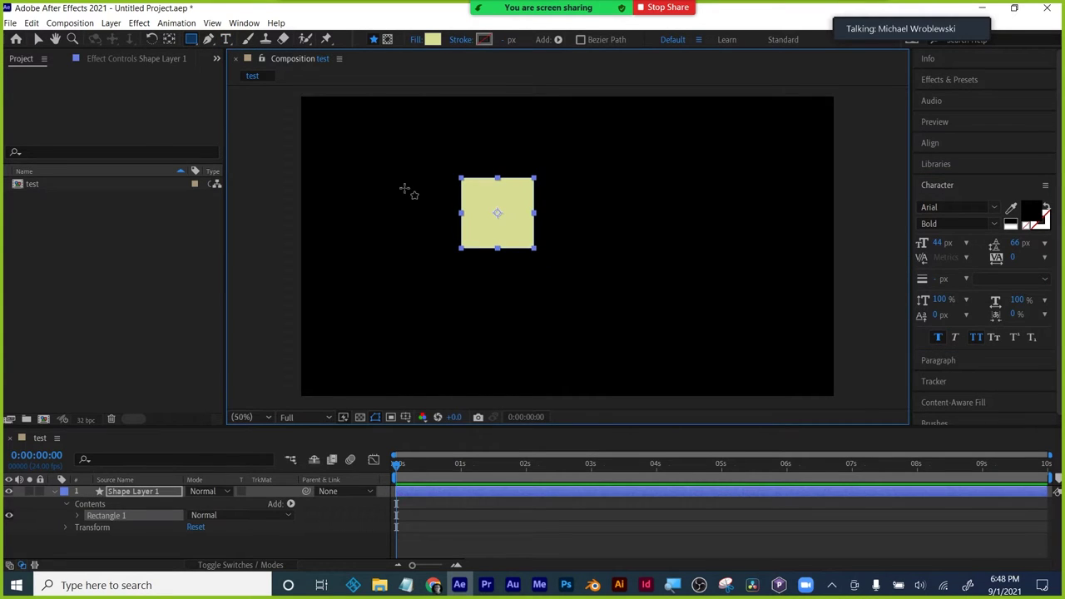
click(37, 40)
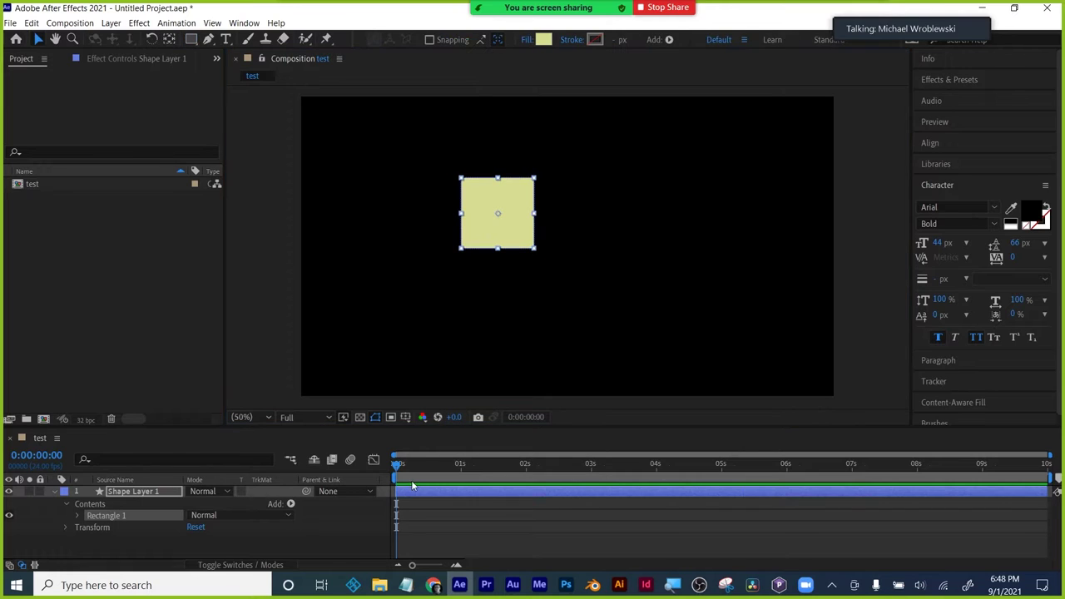
click(419, 527)
click(502, 221)
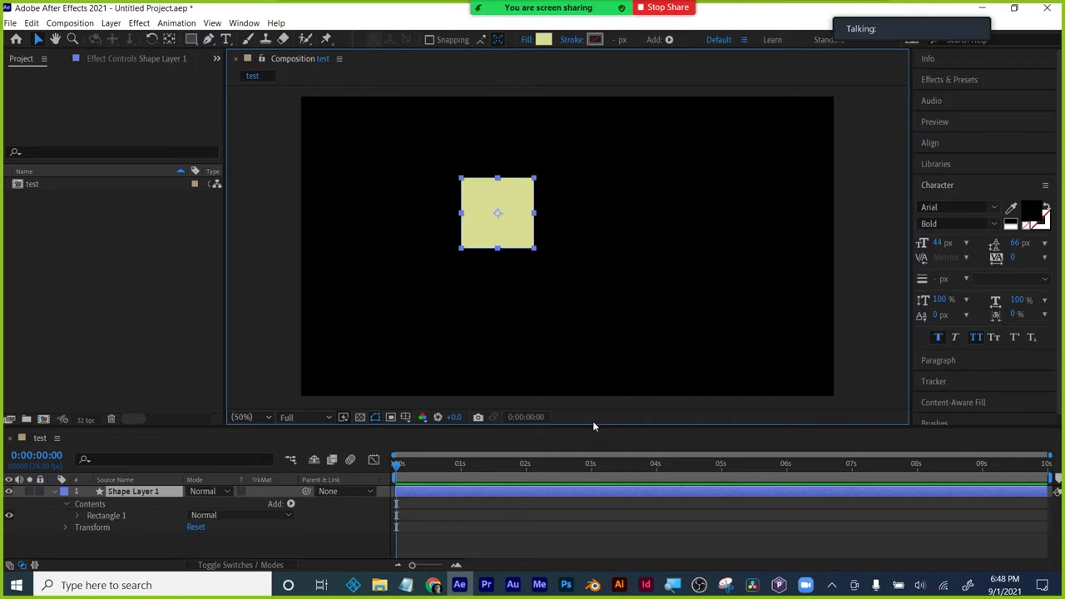
- Expand the square layer's Transform properties and enlarge the timeline area enough to show all of them
click(65, 526)
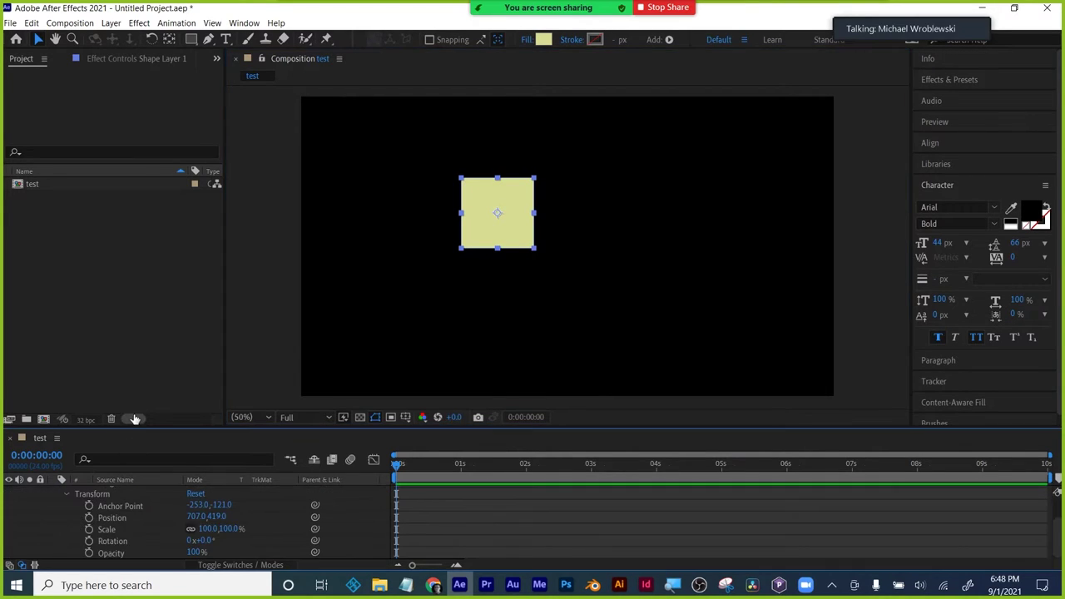
drag(152, 427, 166, 343)
click(54, 407)
click(53, 407)
click(53, 408)
click(53, 408)
- Highlight the Transform group and its Position, Scale, Rotation and Opacity properties in turn
click(89, 443)
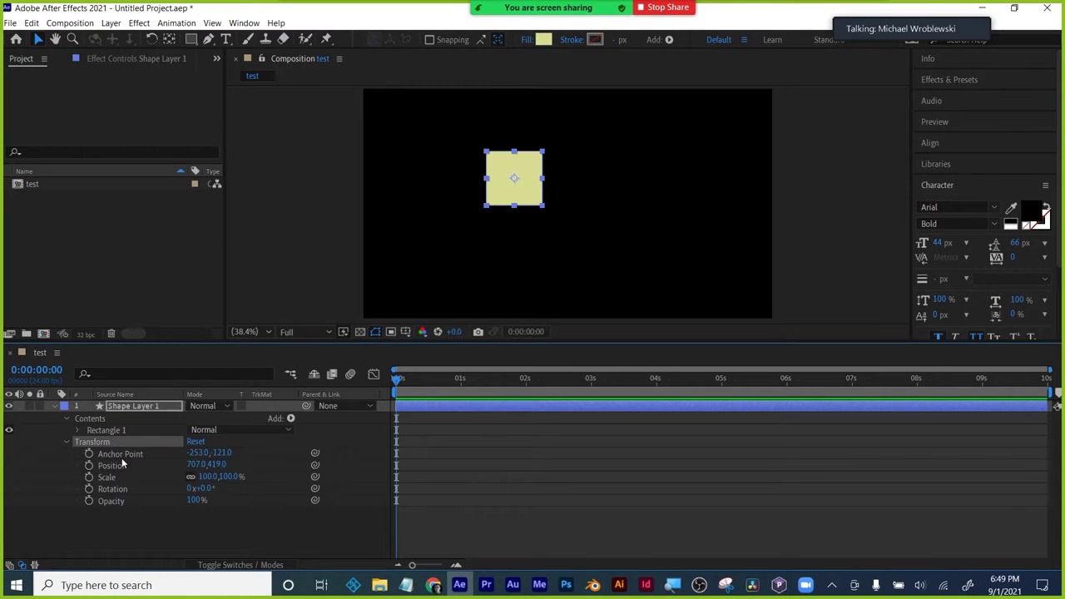
click(122, 466)
click(119, 479)
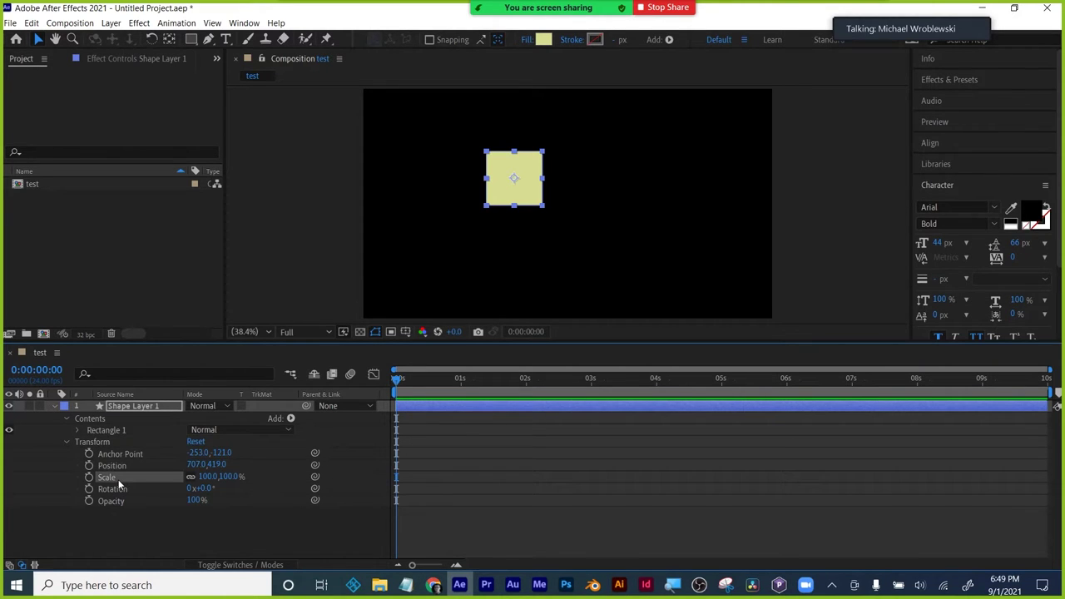
click(118, 490)
click(112, 501)
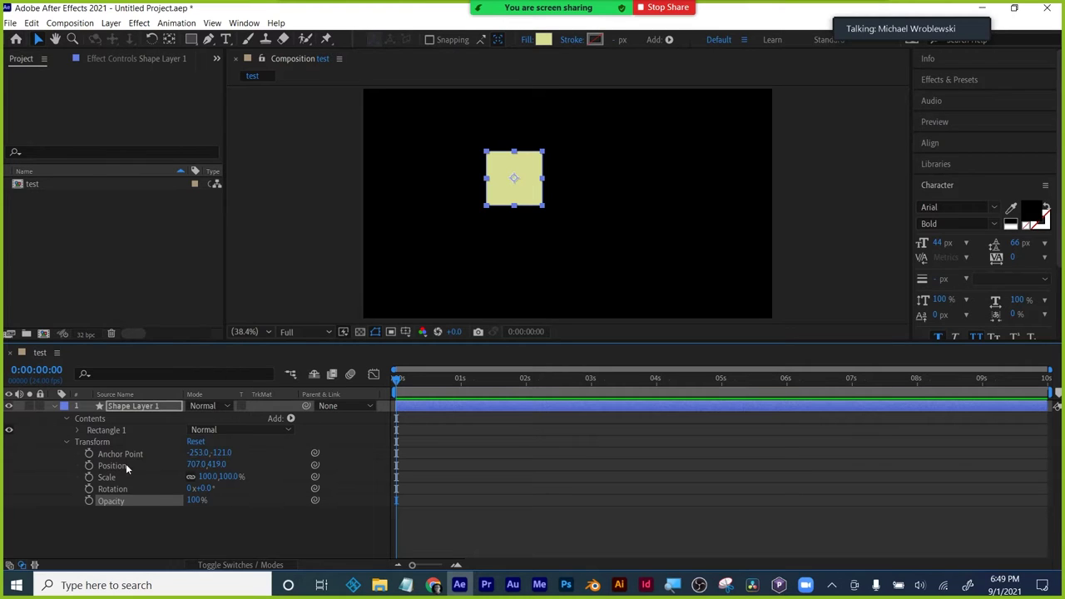
- Animate the square's Position from about -201, 372 outside the frame at 0:00:00:00 to about 1102, 372 at 0:00:00:17
drag(510, 191, 339, 184)
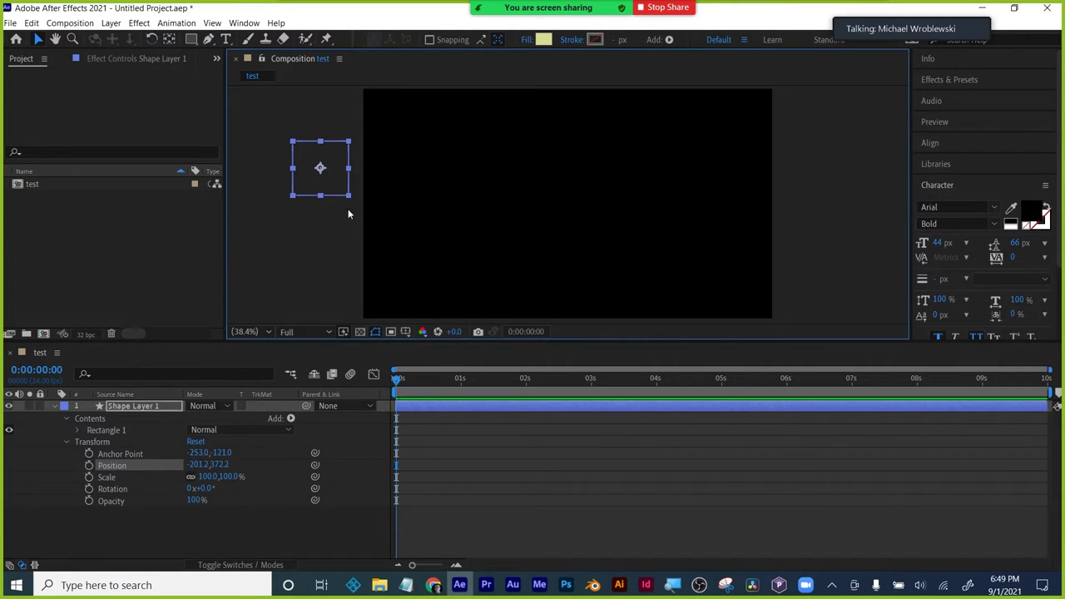
click(88, 467)
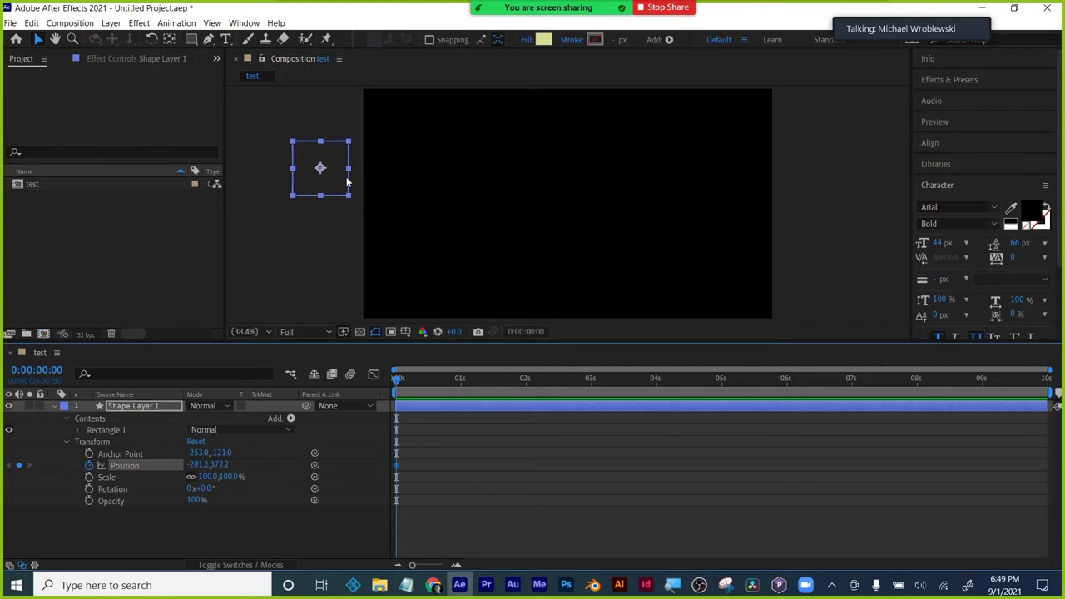
drag(393, 382, 440, 375)
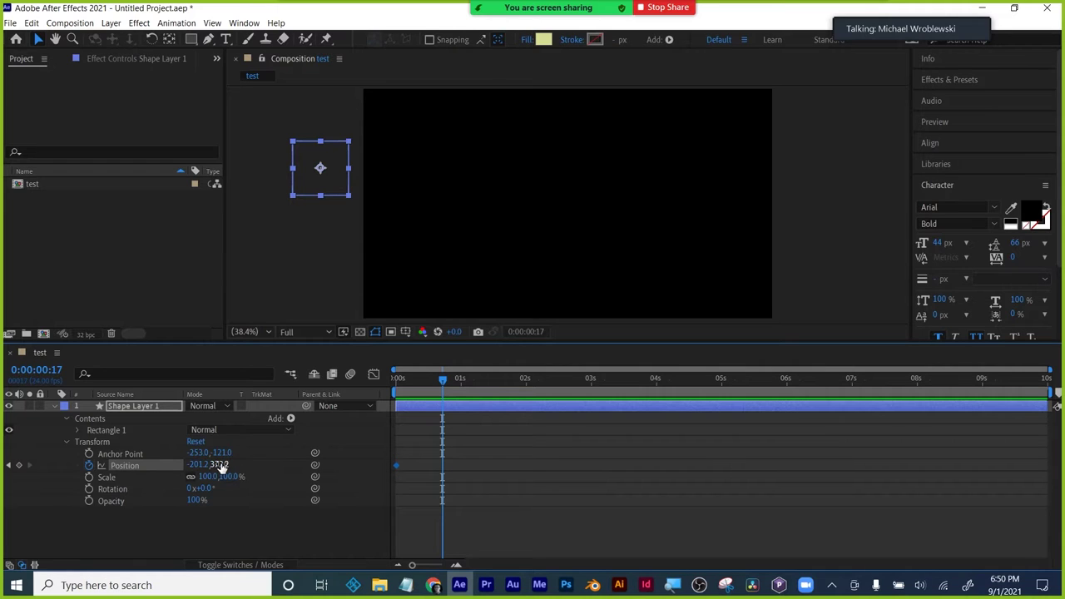
drag(218, 465, 310, 465)
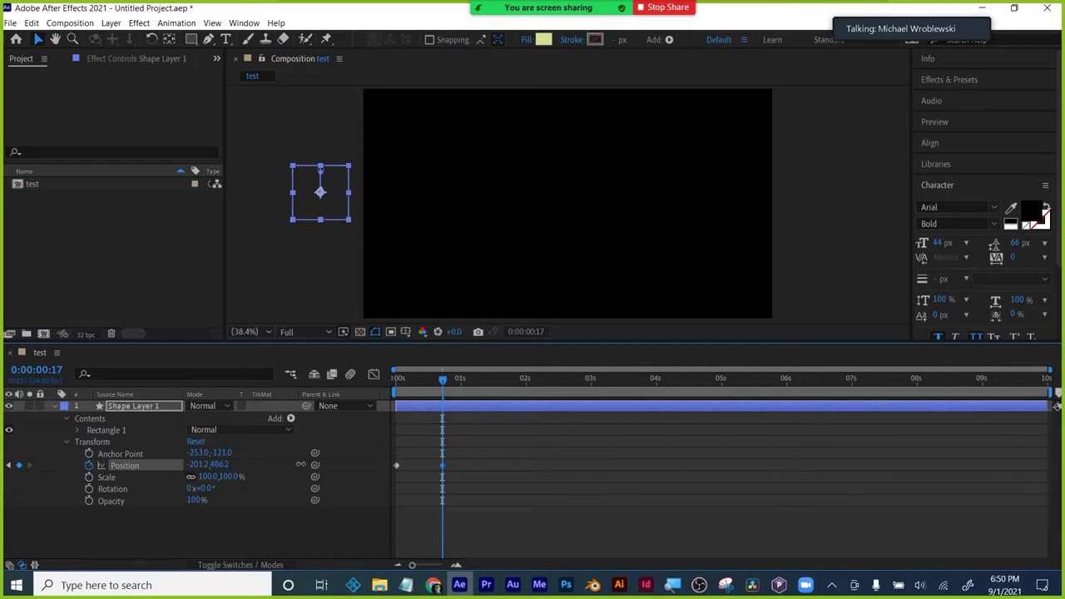
key(ctrl+z)
drag(192, 468, 492, 225)
drag(464, 152, 604, 159)
- Scrub through the horizontal motion and add a Position keyframe at 0:00:01:03 with the square lowered to about 1102, 722
drag(448, 378, 387, 378)
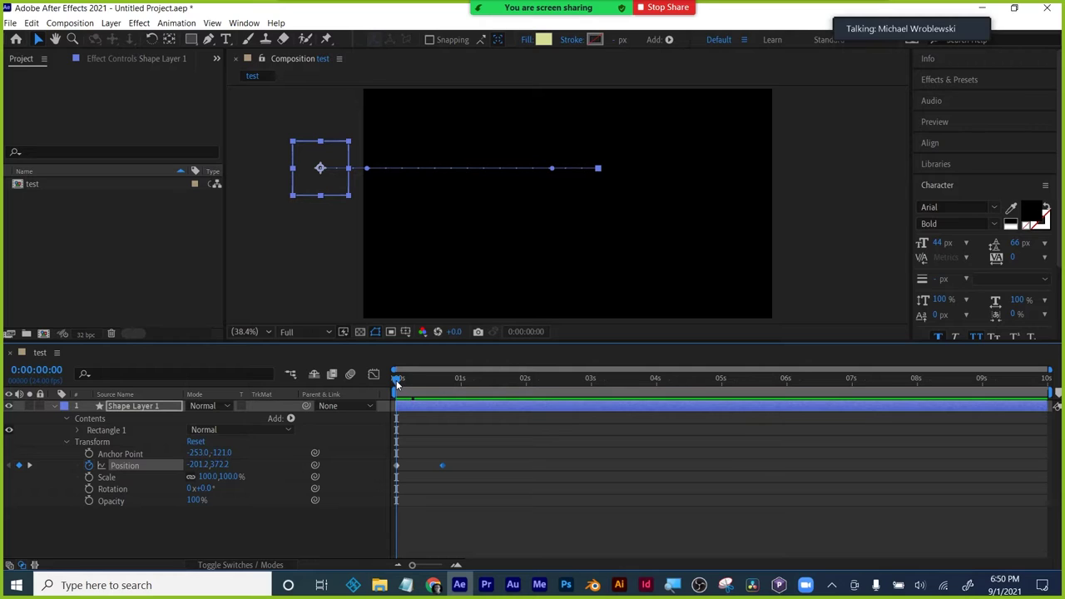
drag(397, 379, 440, 377)
drag(619, 163, 603, 163)
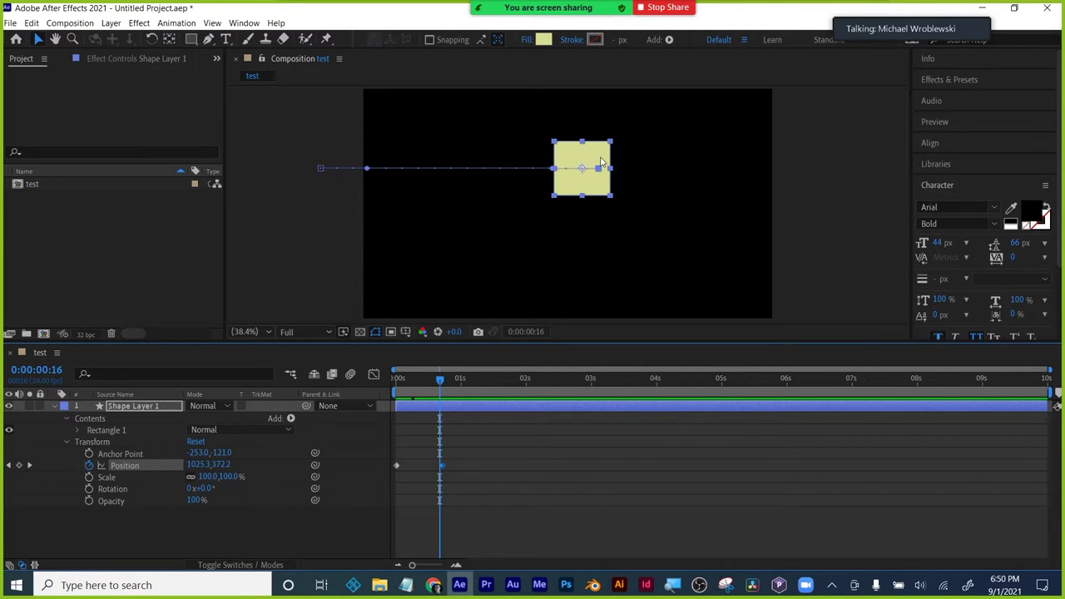
drag(439, 377, 442, 378)
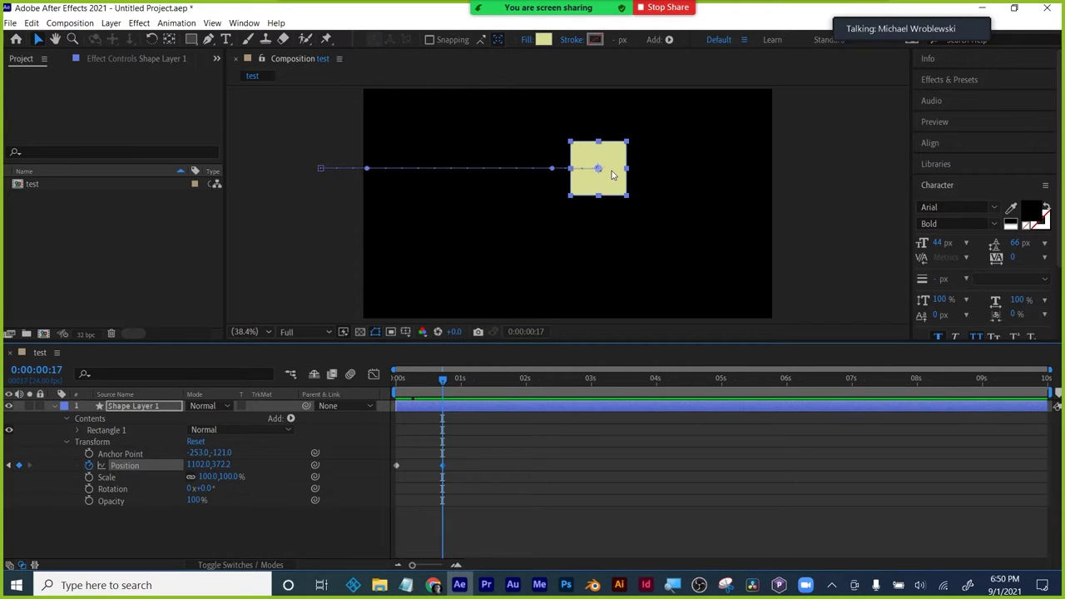
drag(449, 378, 470, 379)
drag(229, 466, 458, 468)
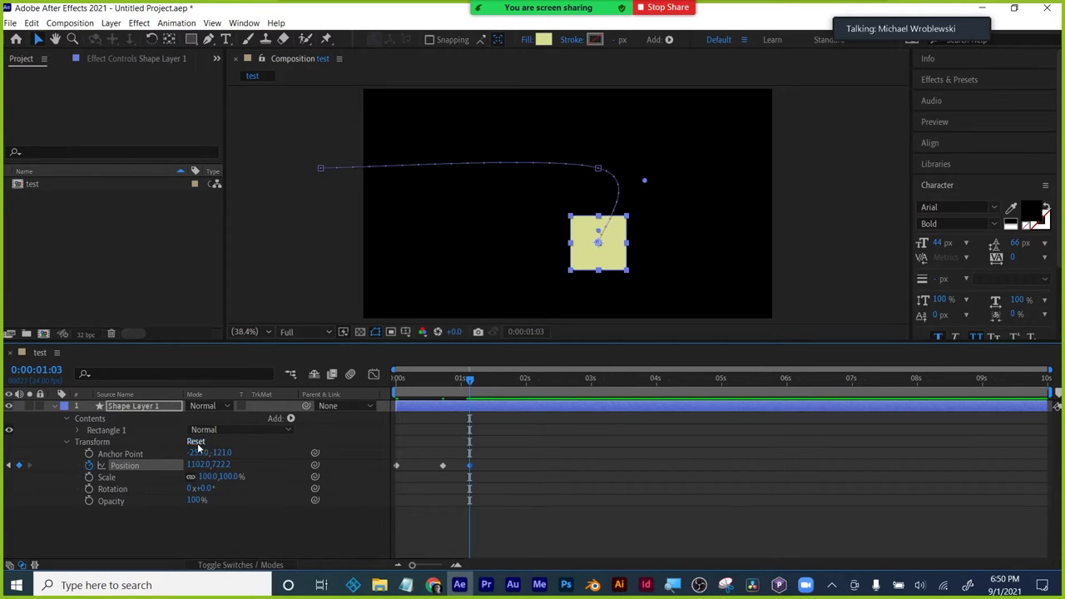
- Animate the square's Rotation from 0 at 0:00:00:22 to 2 full turns at 0:00:01:08
drag(468, 378, 454, 377)
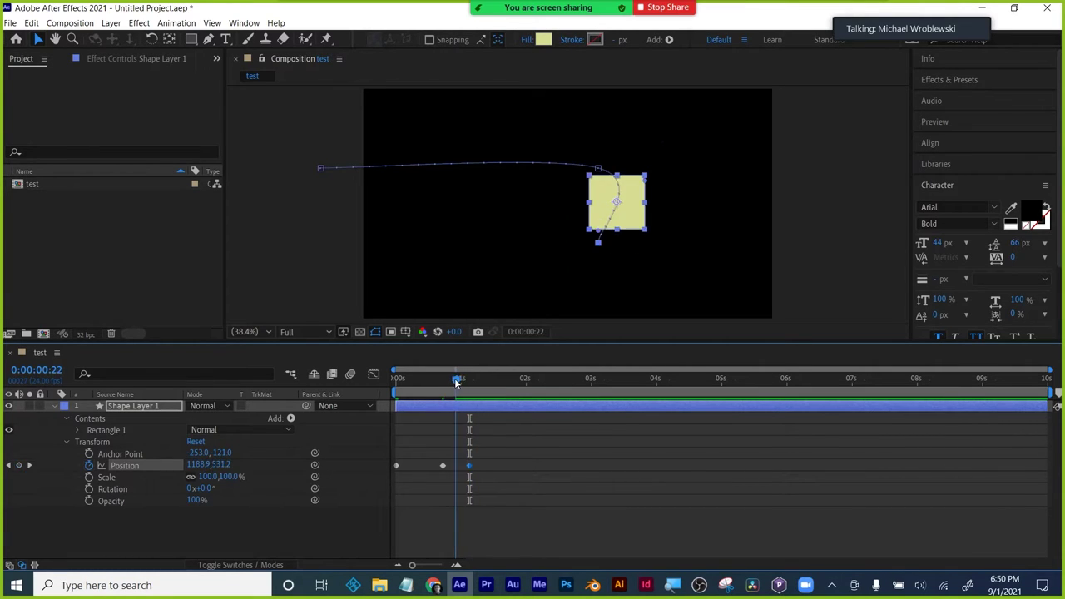
click(89, 490)
drag(451, 384, 481, 377)
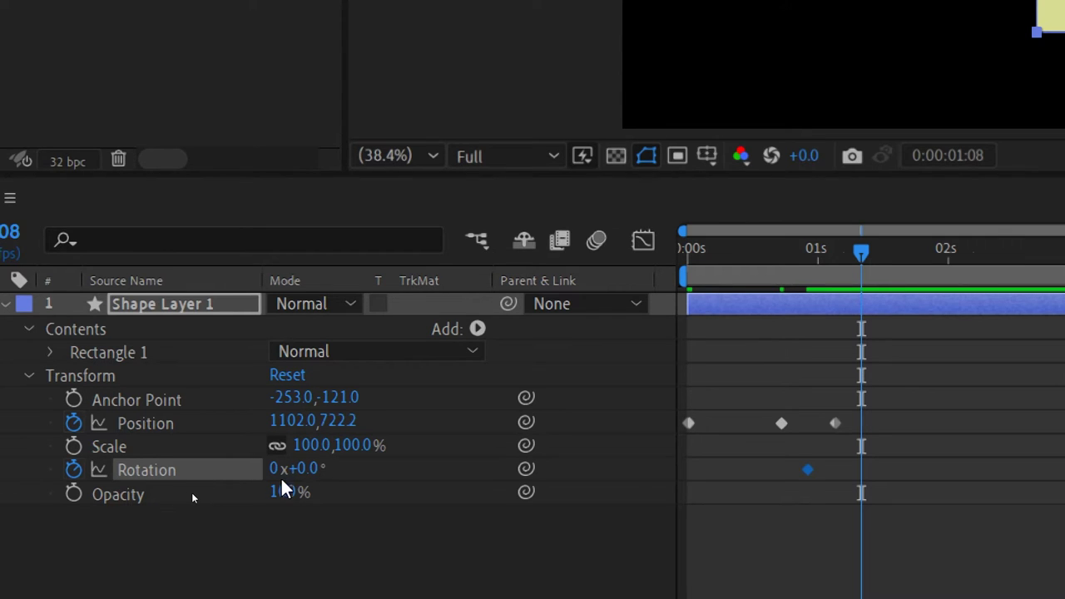
click(275, 470)
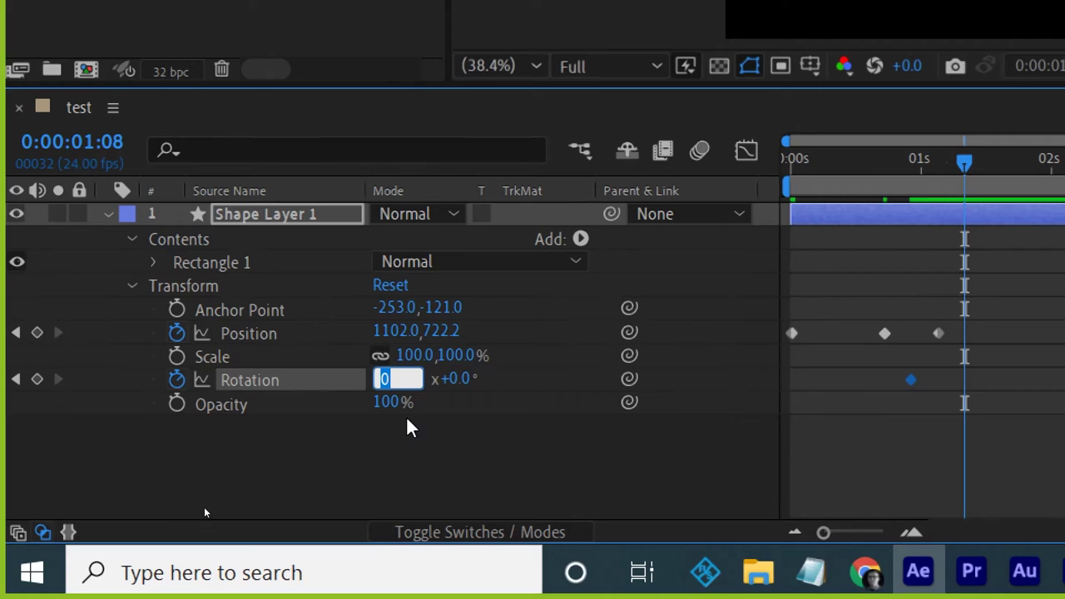
text(2)
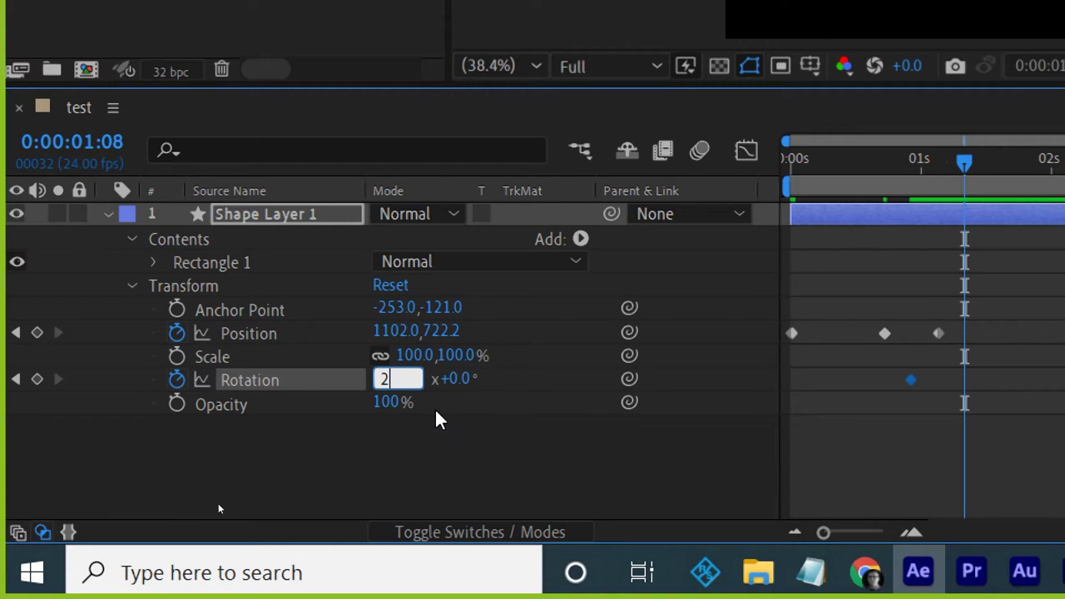
key(Return)
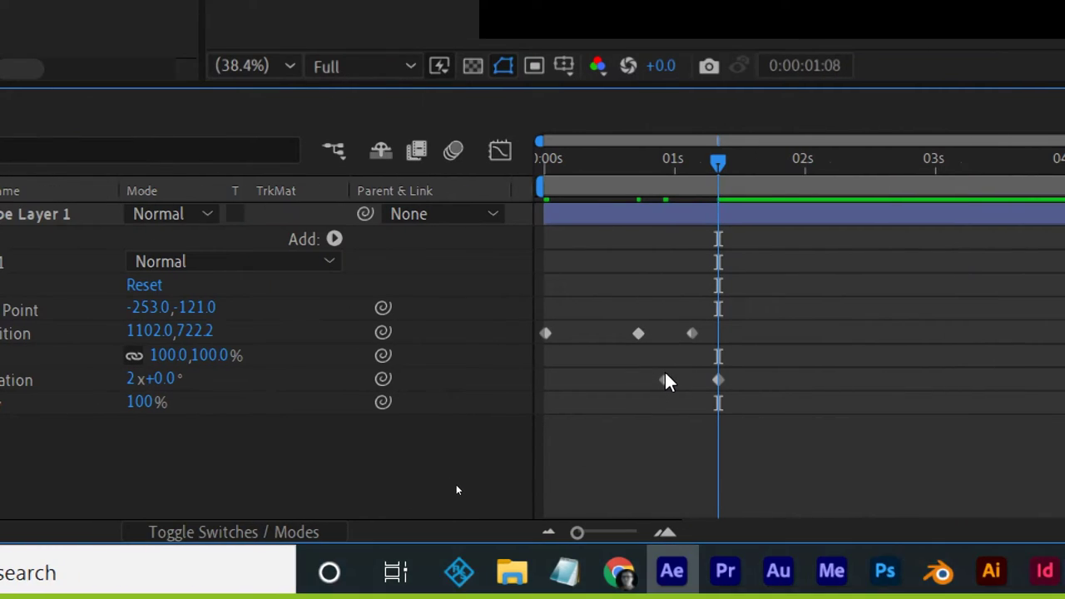
mouse_move(720, 389)
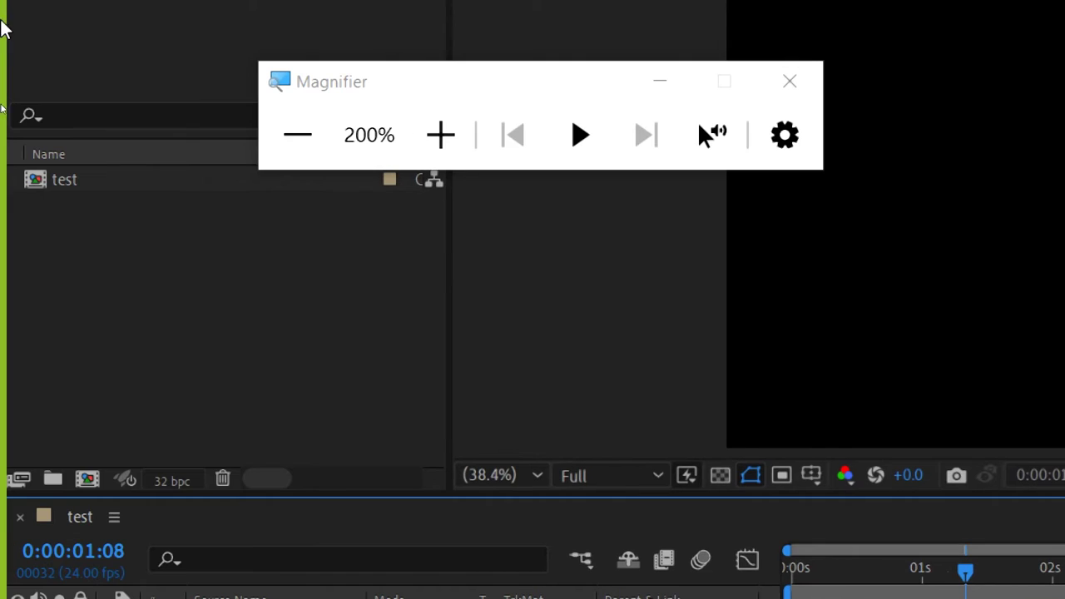
click(300, 136)
click(393, 136)
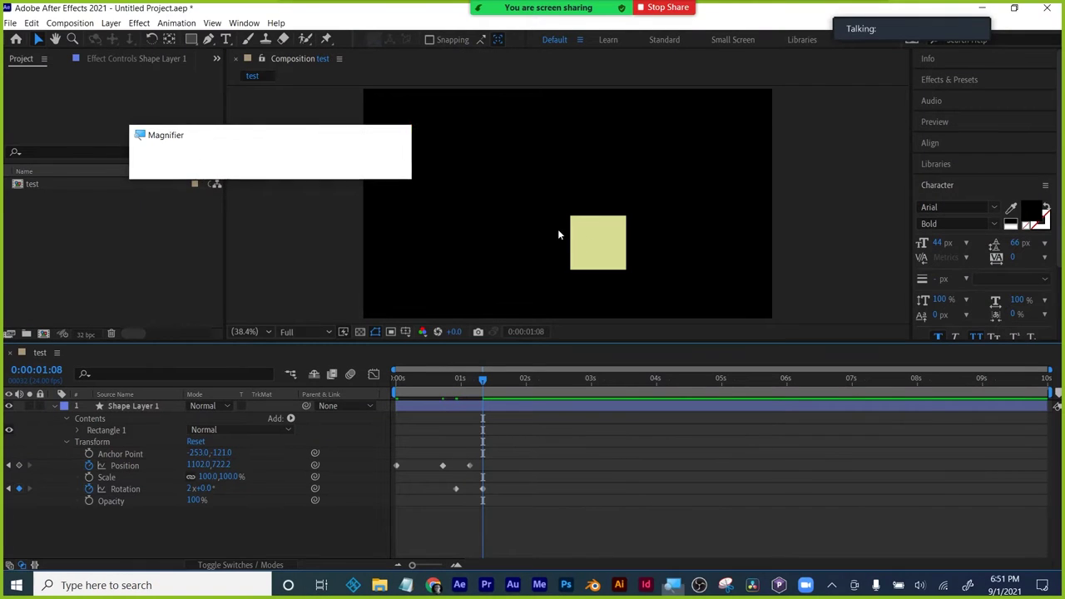
- Hold the square's Position with a keyframe at 0:00:01:08 and move it below the frame to about 1102, 1323 at 0:00:01:15
mouse_move(483, 381)
mouse_down()
mouse_move(499, 382)
mouse_move(482, 385)
mouse_up()
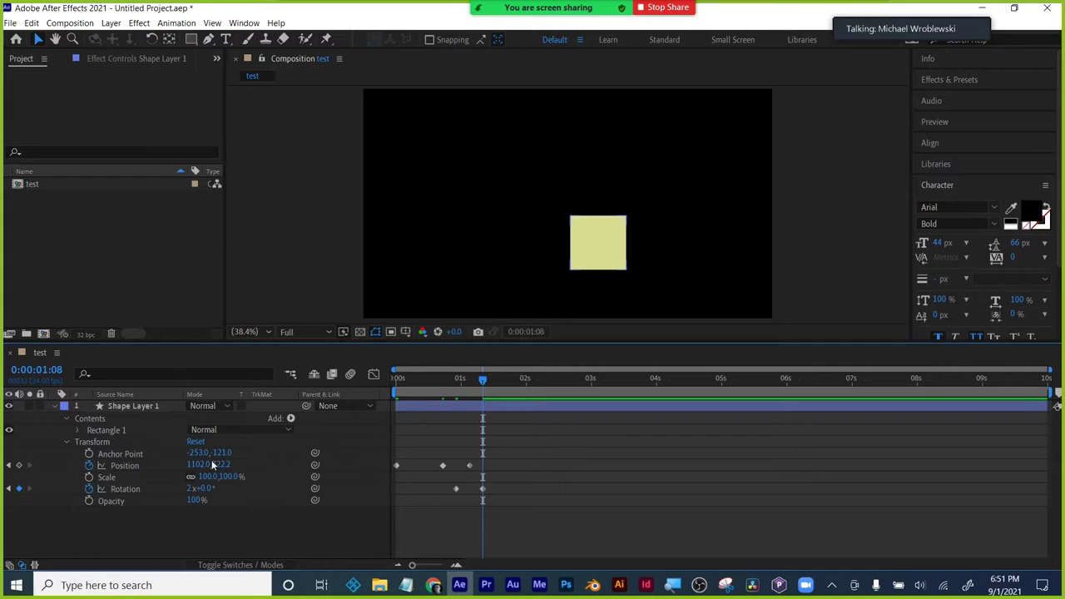
click(19, 466)
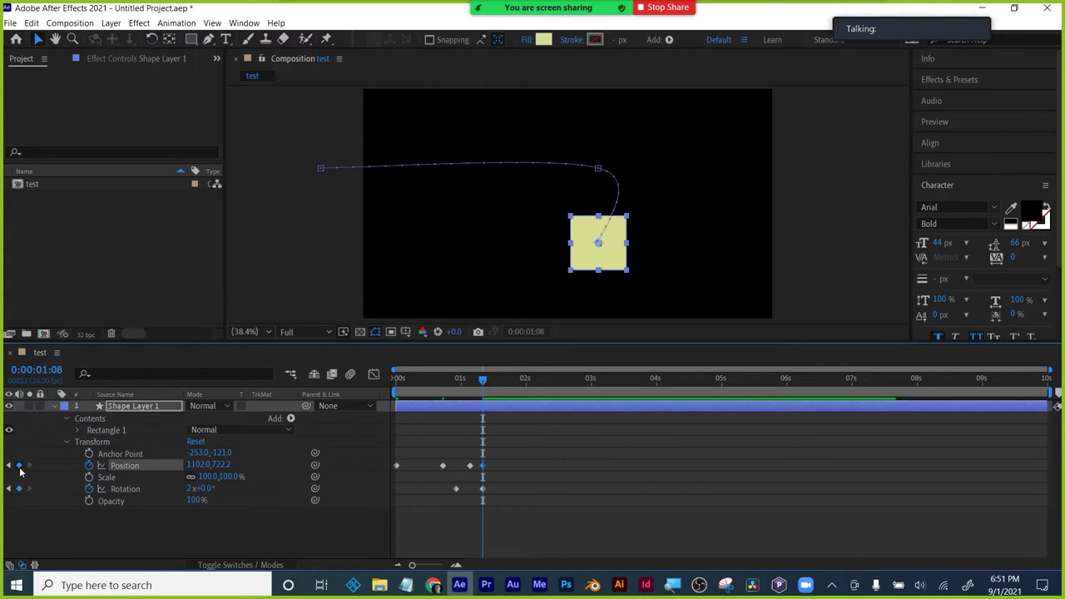
drag(482, 378, 501, 377)
drag(223, 465, 600, 506)
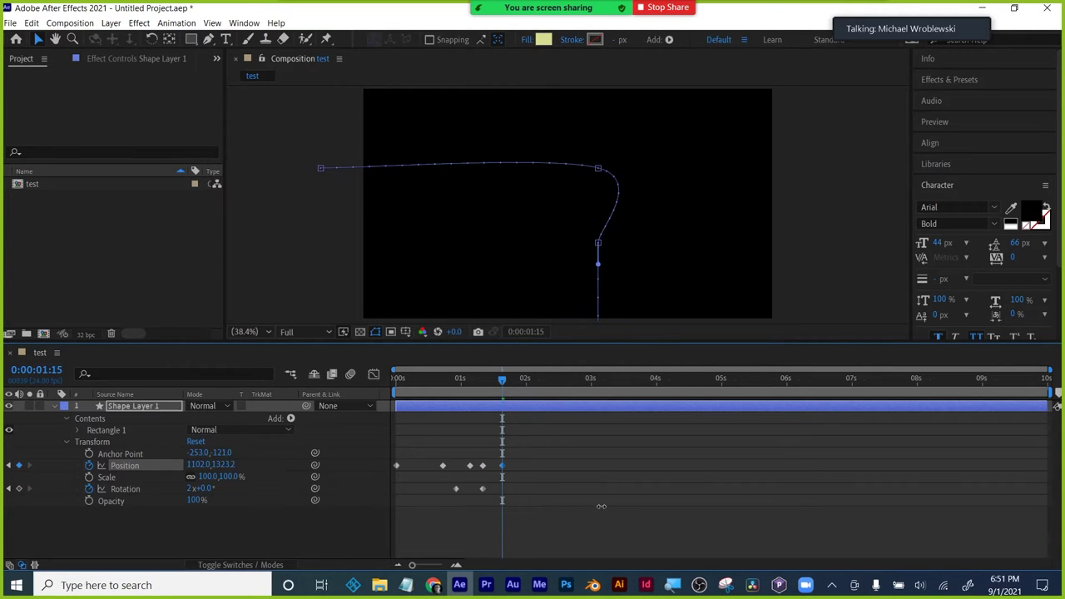
- Play the square's animation from the start and scrub through it to review the motion
drag(502, 379, 398, 380)
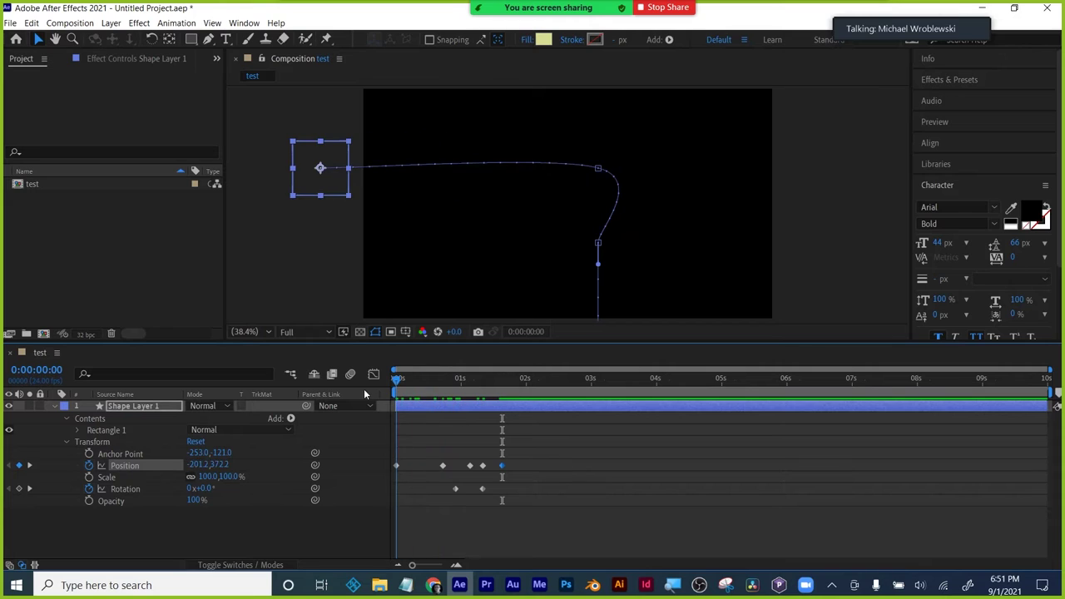
key(space)
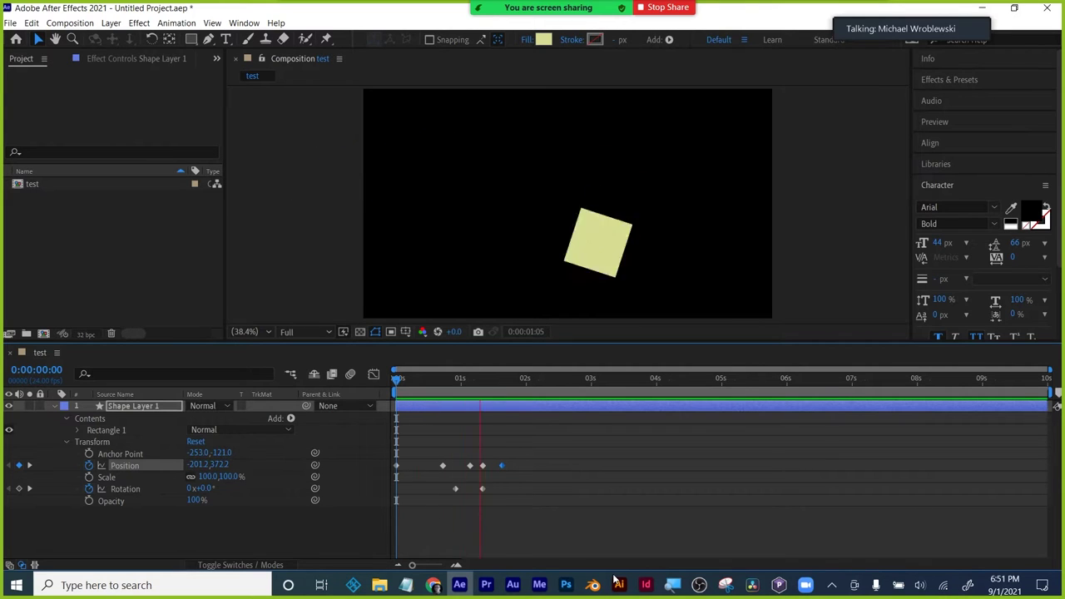
key(space)
click(450, 380)
drag(439, 388, 355, 385)
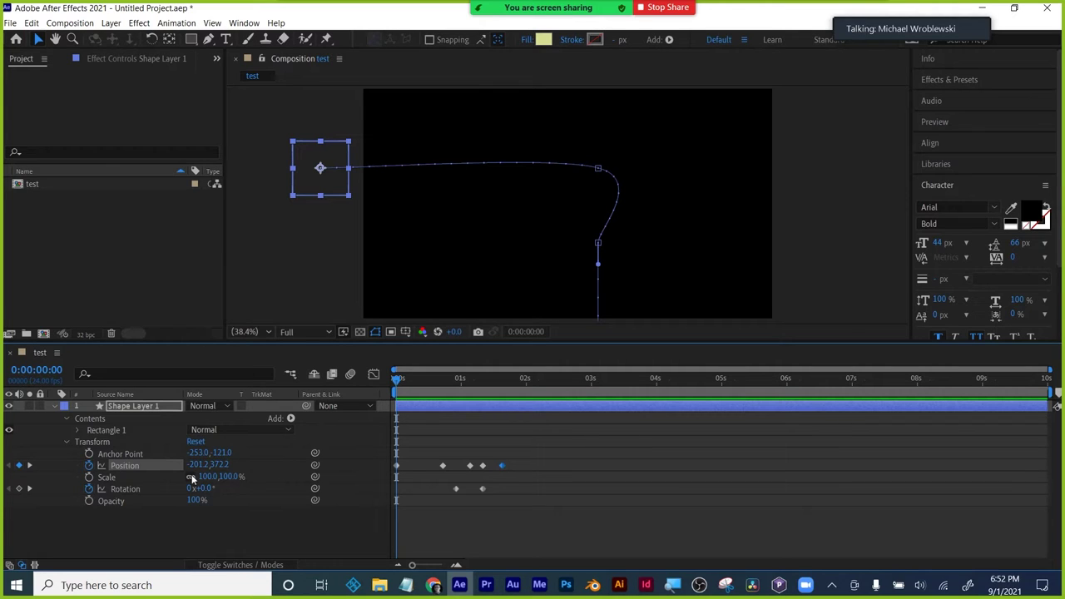
drag(398, 380, 433, 378)
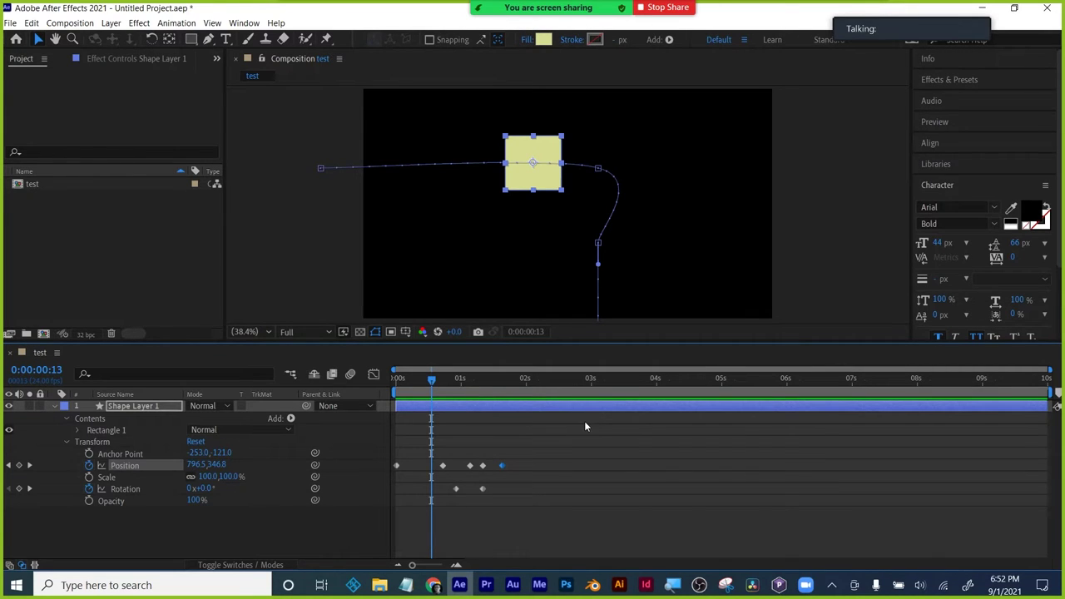
drag(434, 389, 528, 382)
- Delete the animated square's shape layer and enlarge the composition viewer by shrinking the timeline area
click(548, 409)
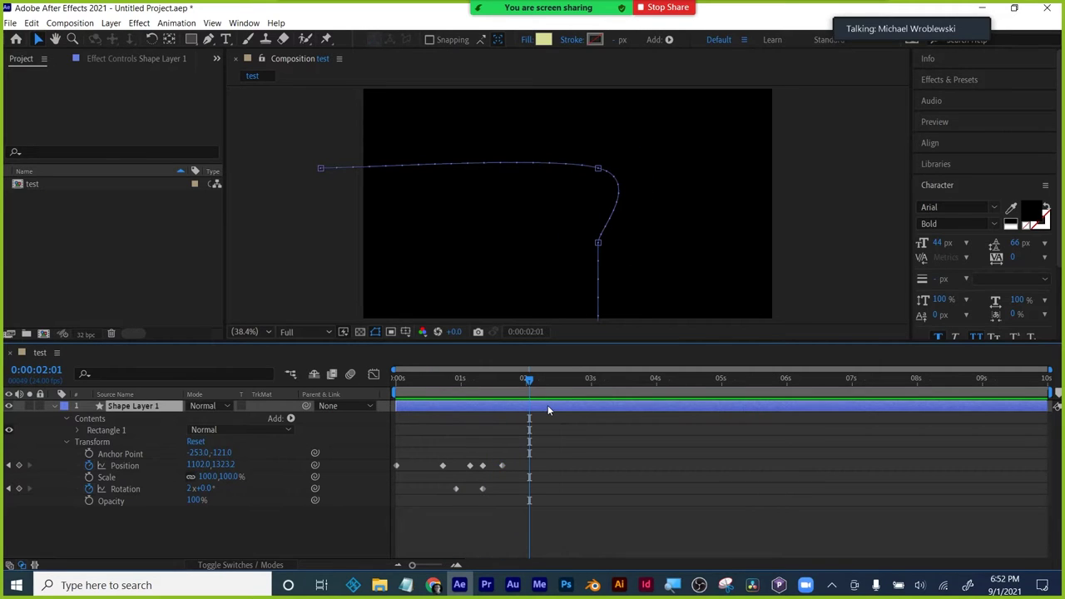
key(Delete)
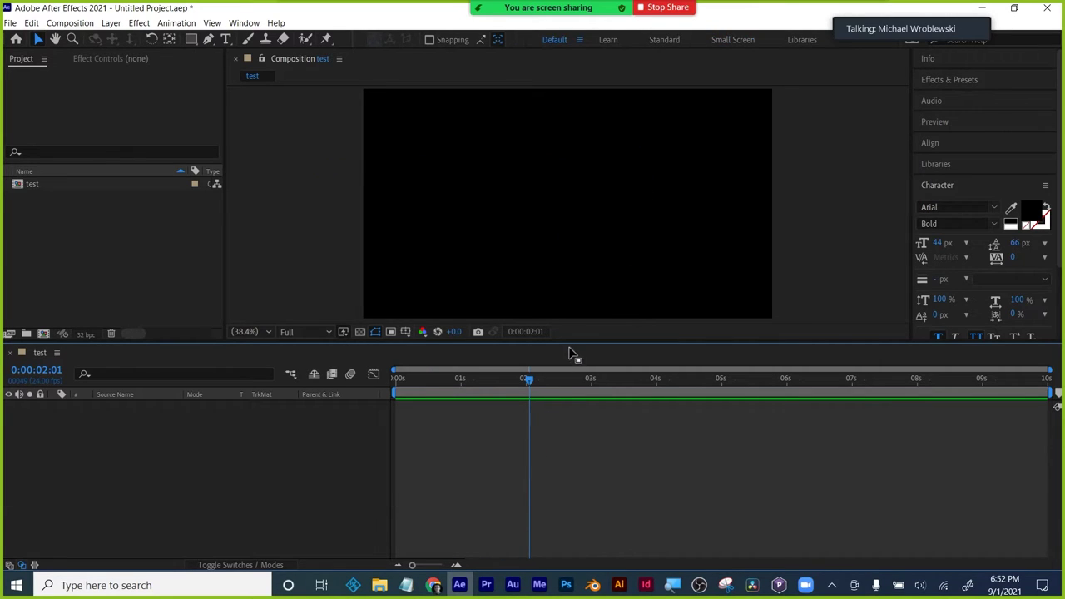
mouse_move(571, 343)
mouse_down()
mouse_move(565, 412)
mouse_move(553, 400)
mouse_up()
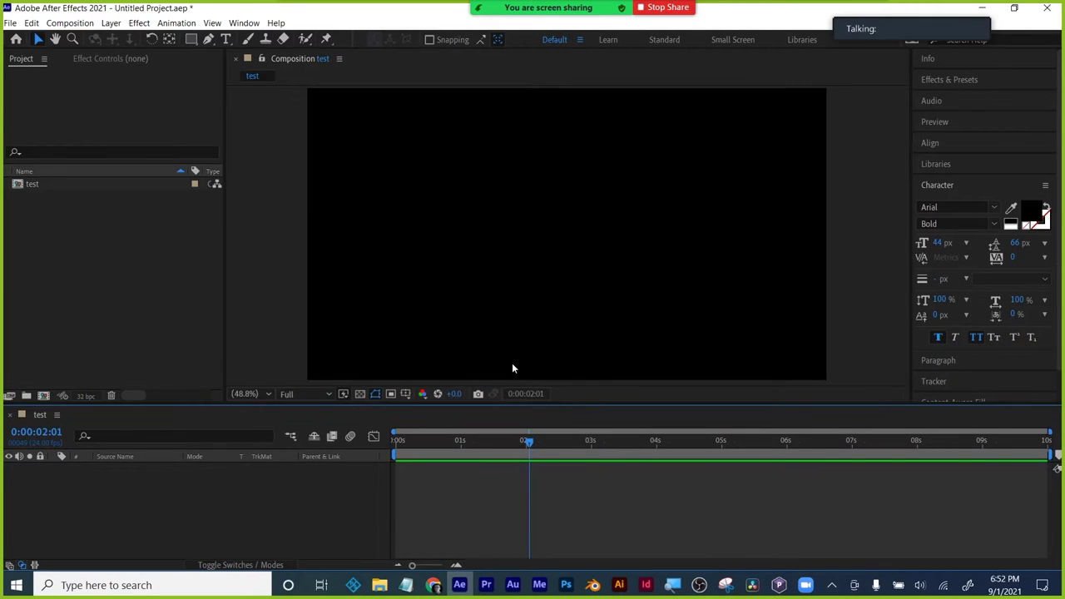
- Draw a pale yellow five-pointed star with the Star tool near the composition's center and shift it slightly right
mouse_move(190, 39)
mouse_down()
mouse_move(233, 109)
mouse_move(222, 100)
mouse_up()
drag(537, 229, 587, 288)
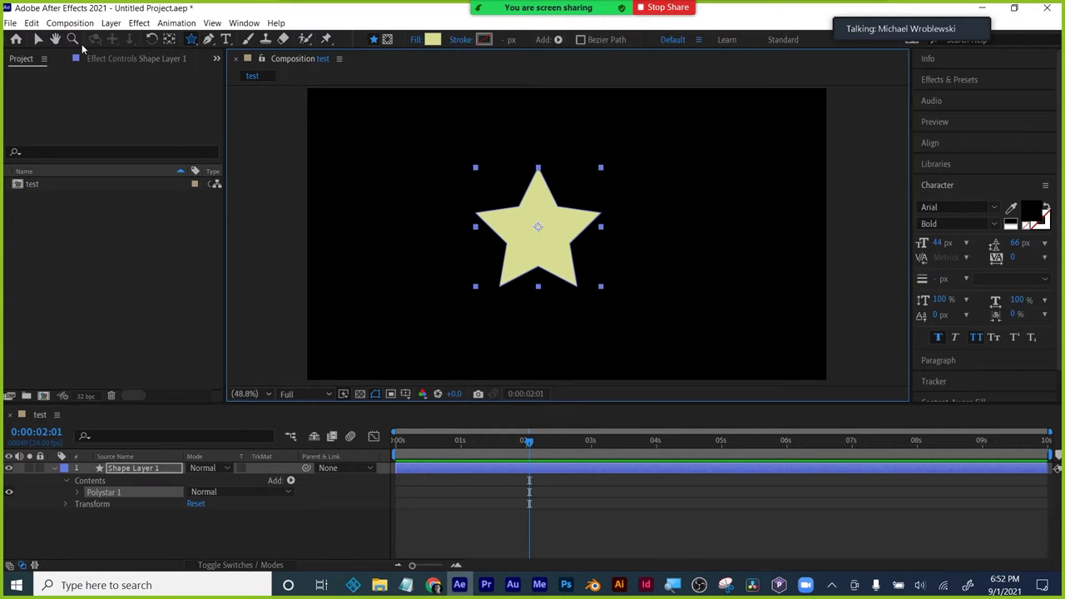
click(38, 38)
drag(557, 219, 590, 214)
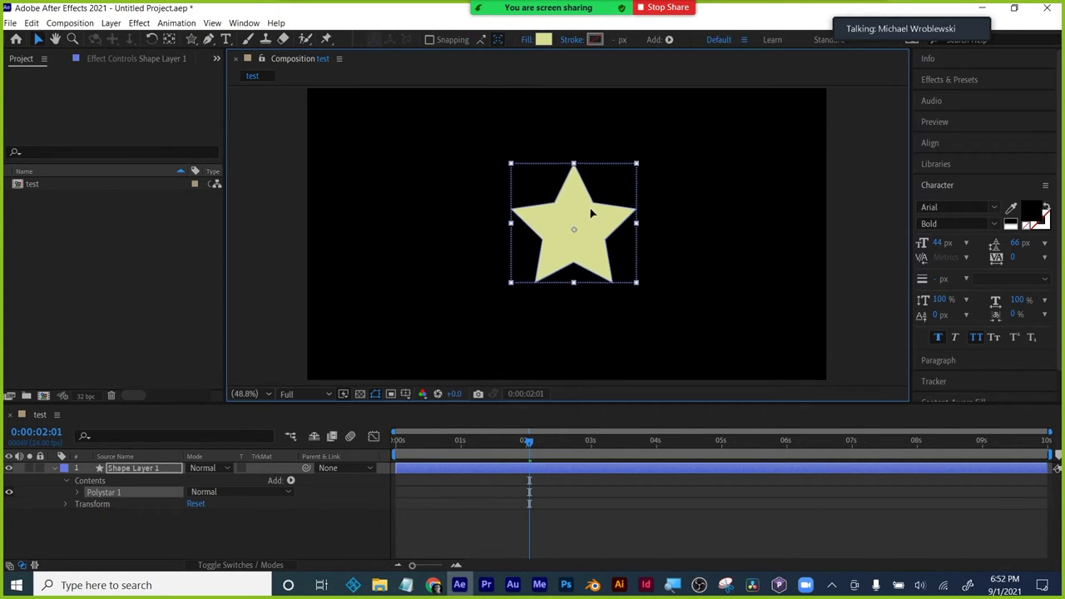
- Select the whole star shape layer and return the current time to 0:00:00:00
click(635, 506)
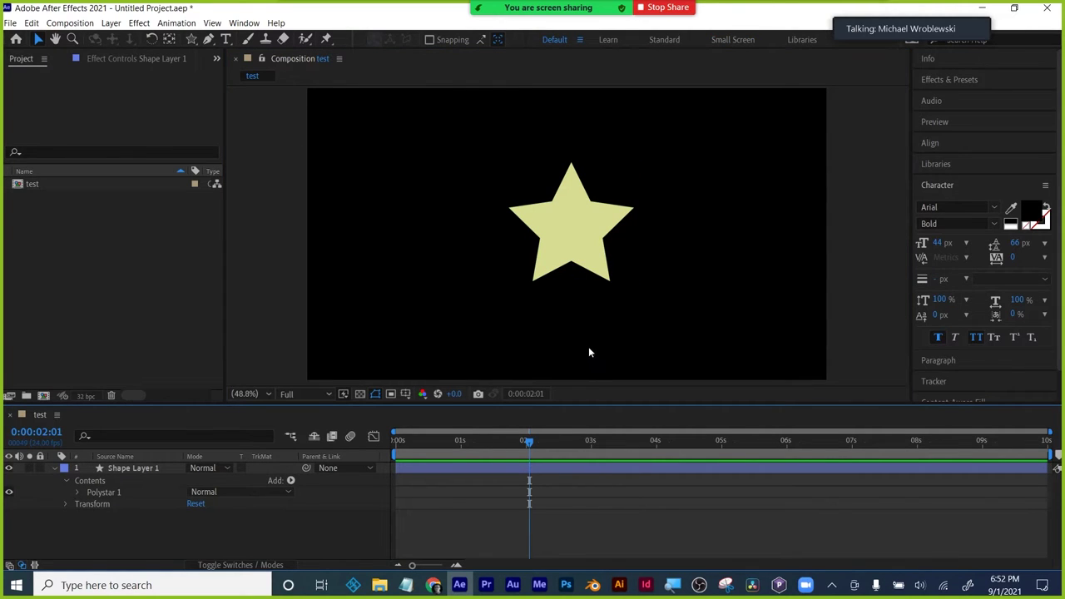
click(593, 243)
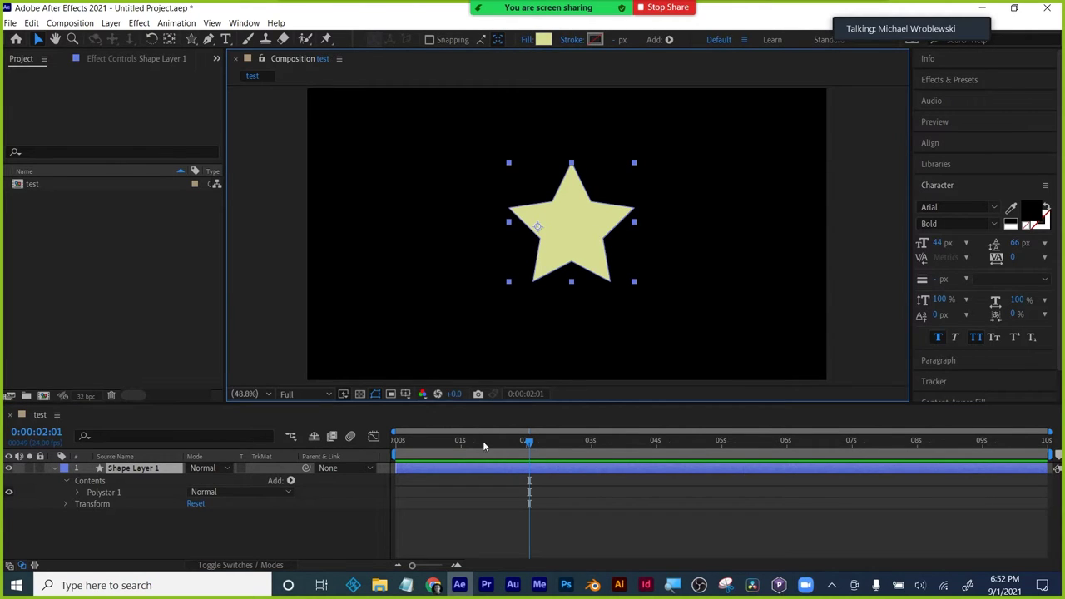
drag(530, 440, 397, 441)
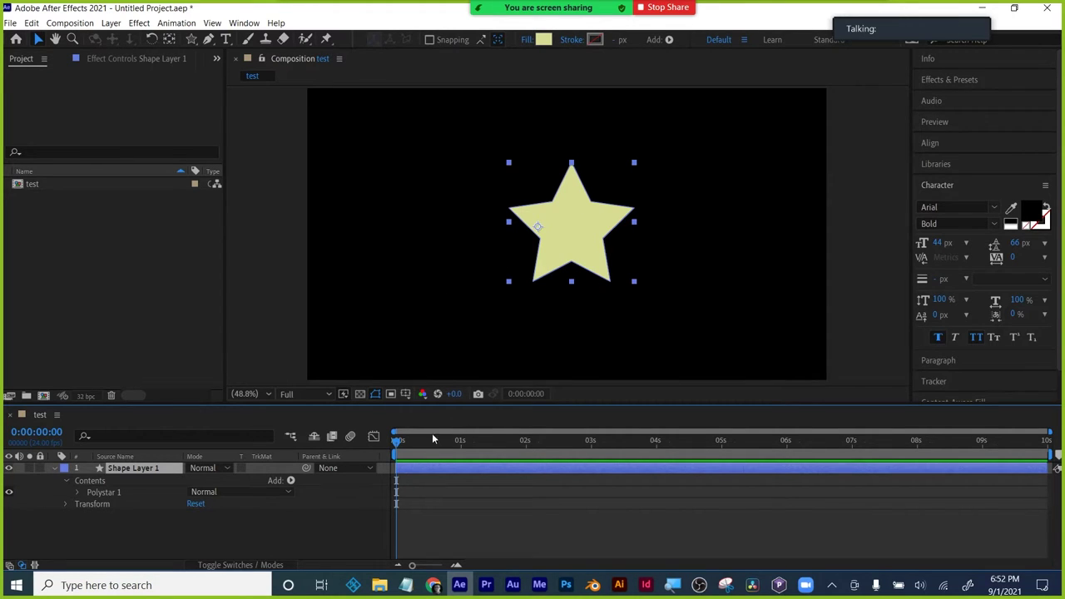
click(594, 215)
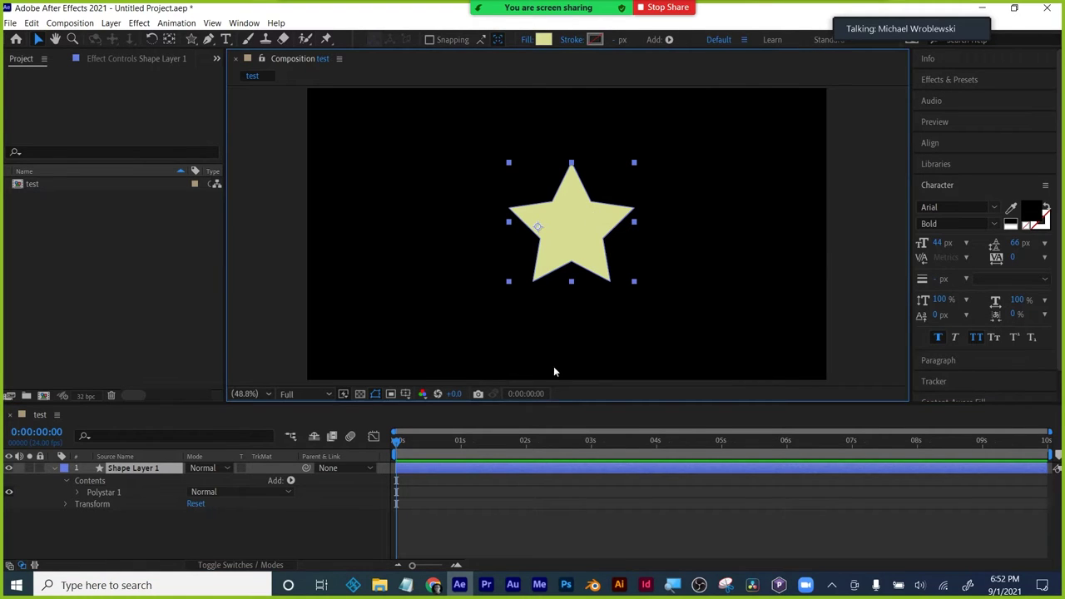
- Select the star's shape layer and expand its Transform properties
click(502, 515)
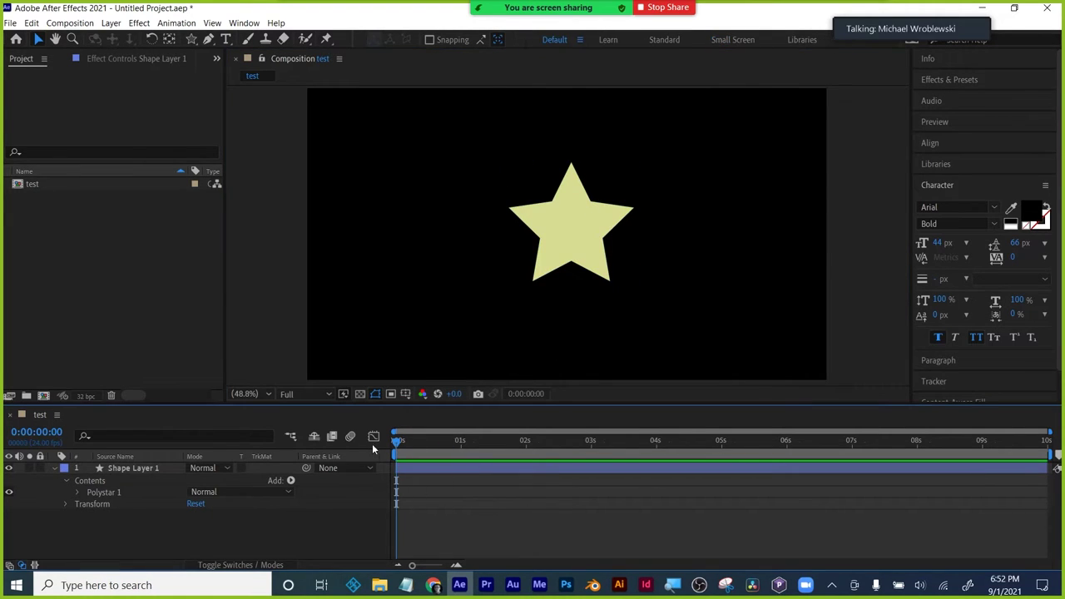
click(407, 466)
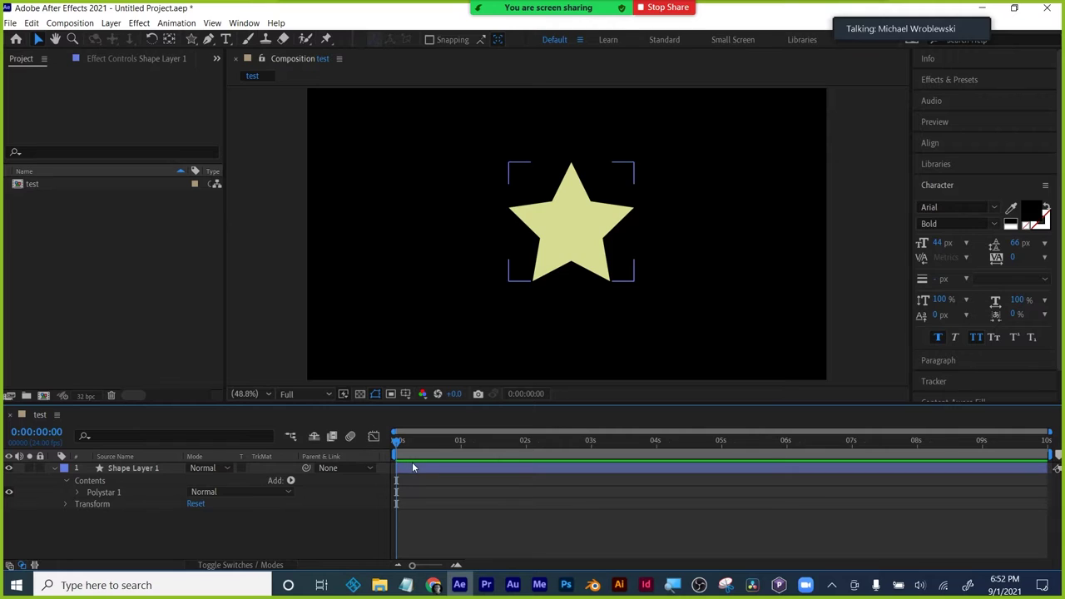
click(85, 505)
click(64, 505)
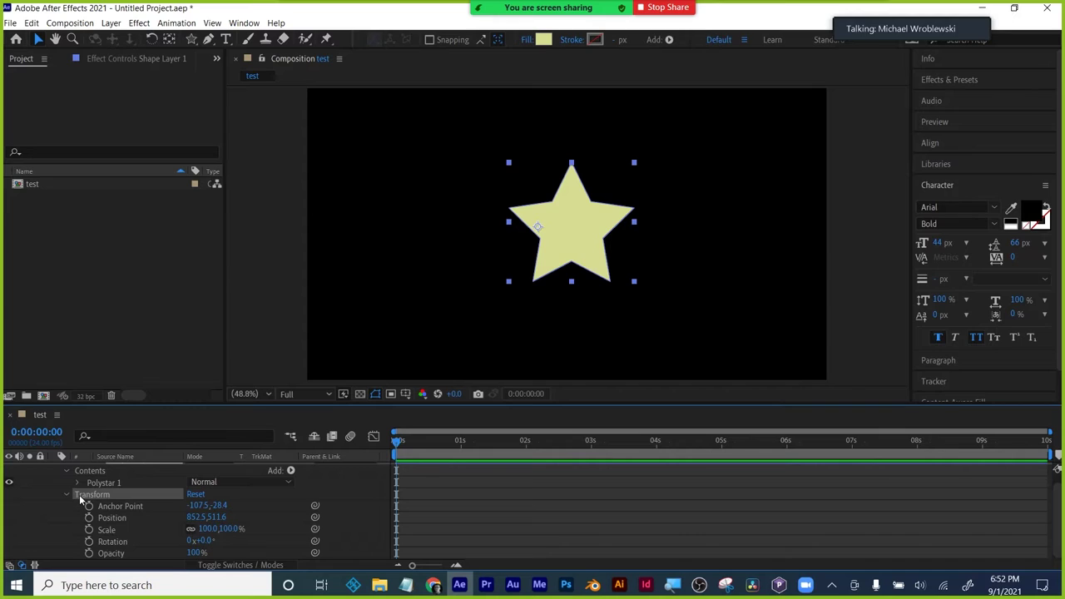
- Isolate the star layer's Rotation property, then bring back its full list of transform properties
key(r)
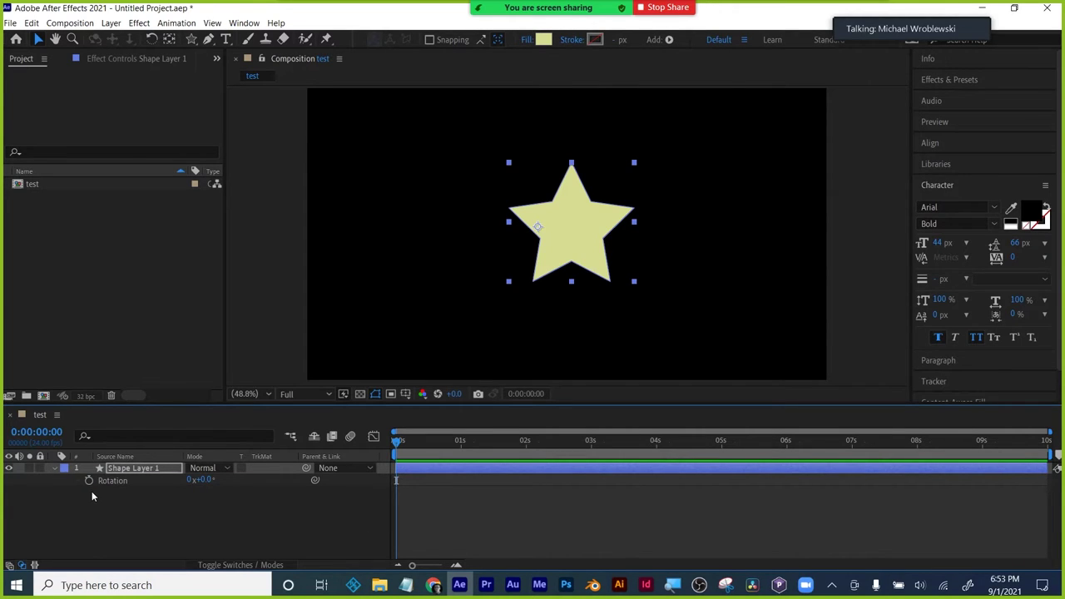
click(96, 496)
click(108, 483)
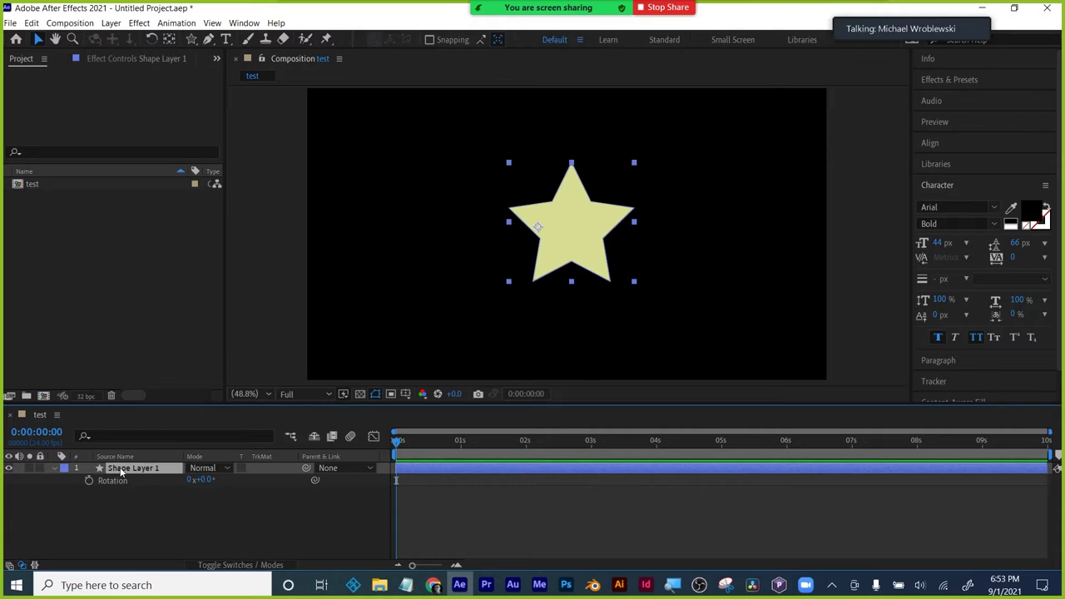
click(59, 470)
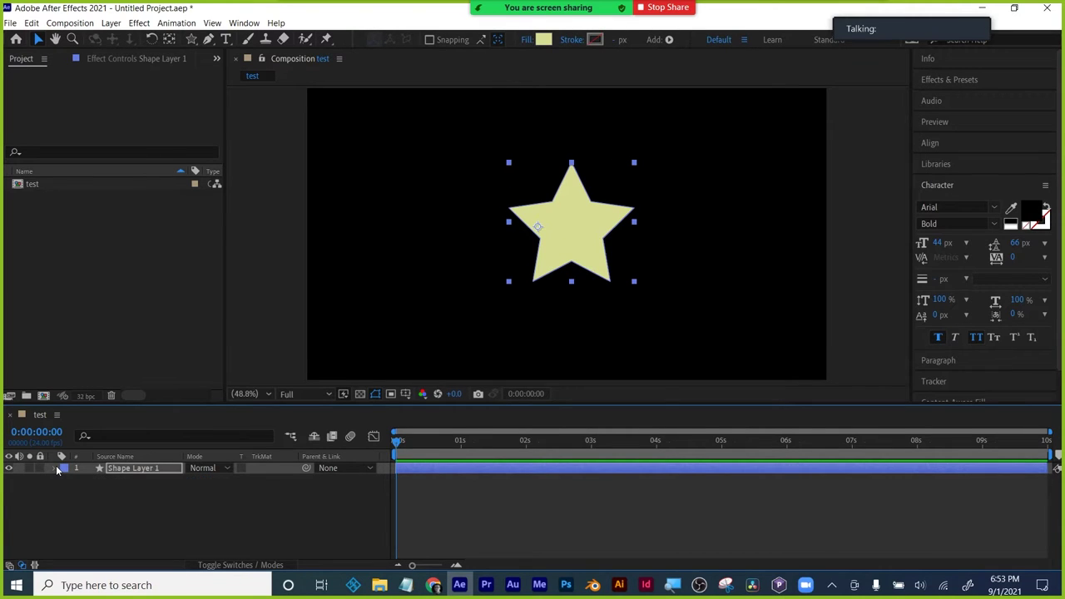
click(58, 469)
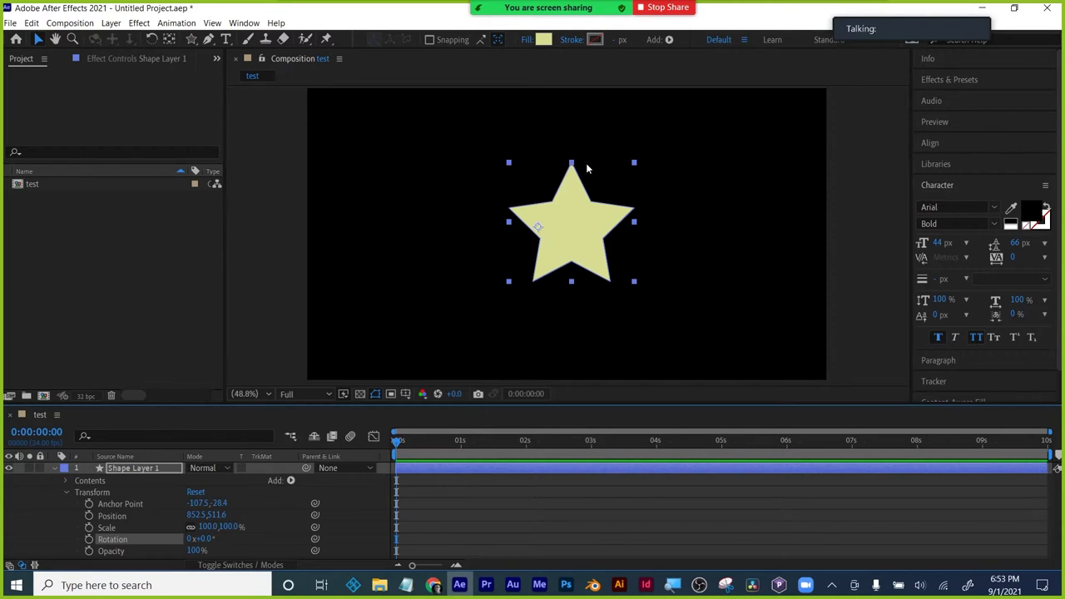
- Magnify the star to 100% and examine where its anchor point sits relative to the shape
click(591, 248)
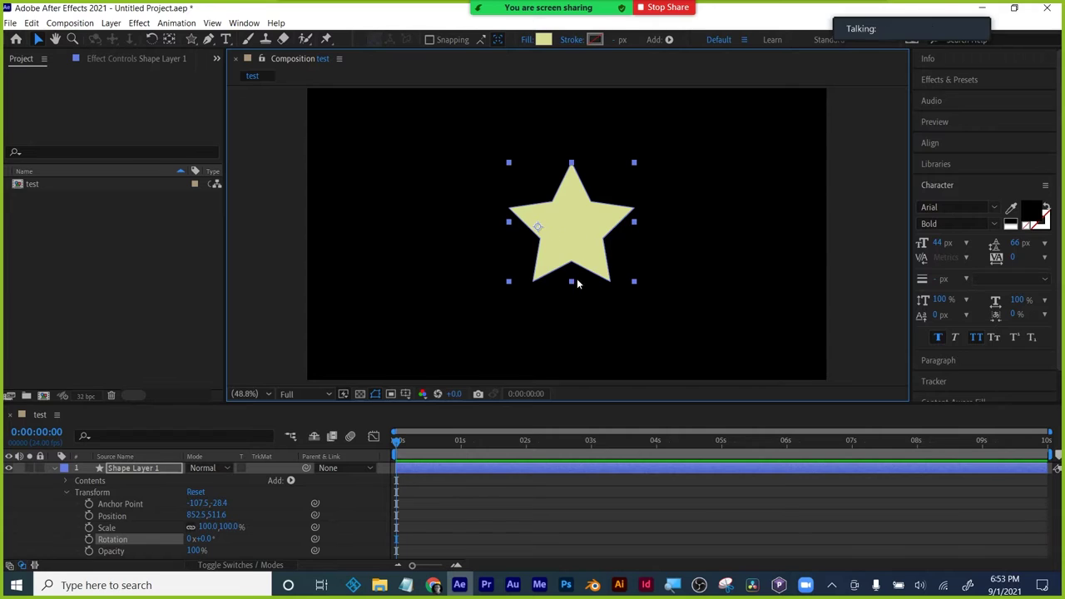
click(559, 467)
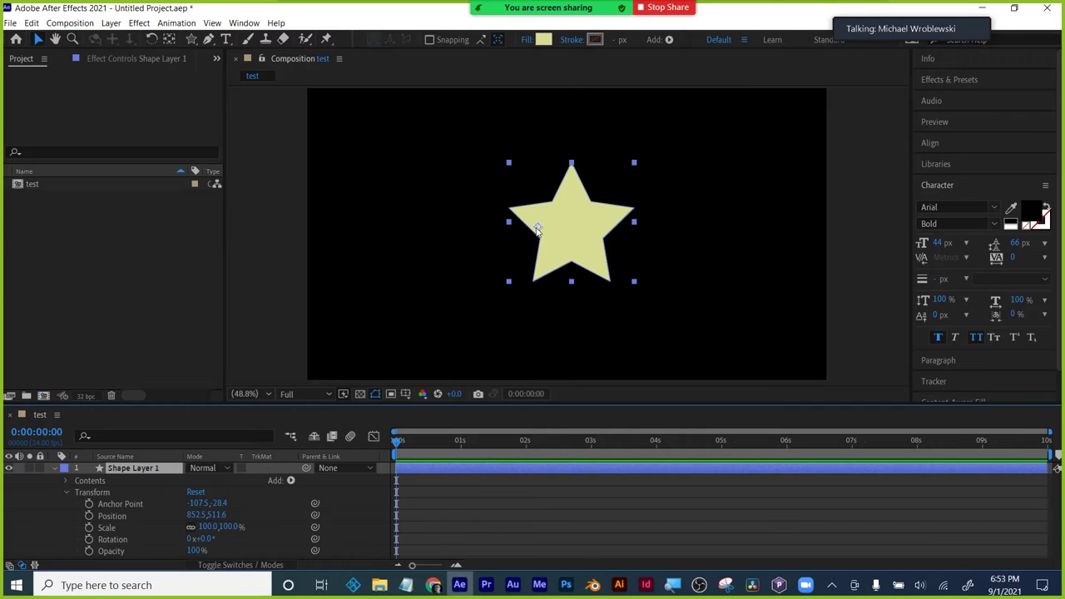
scroll(540, 241, up, 4)
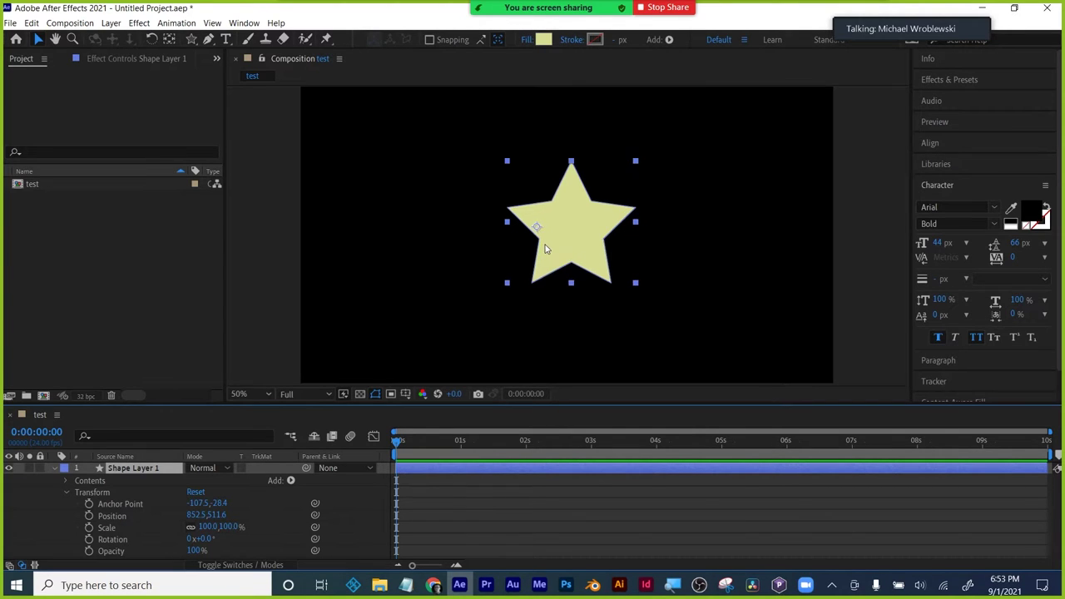
scroll(533, 246, down, 1)
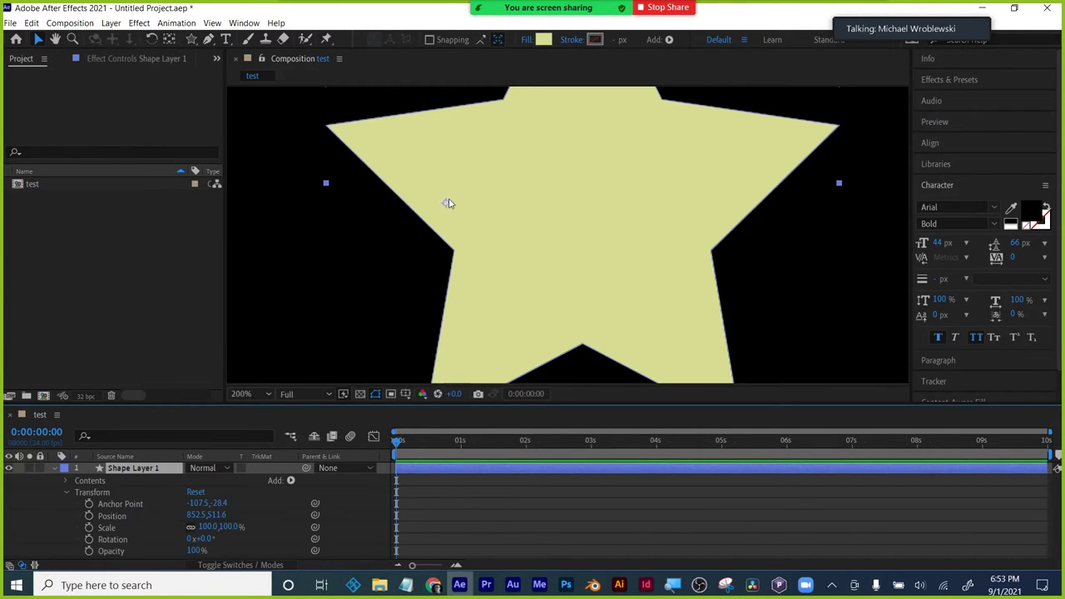
scroll(448, 214, down, 3)
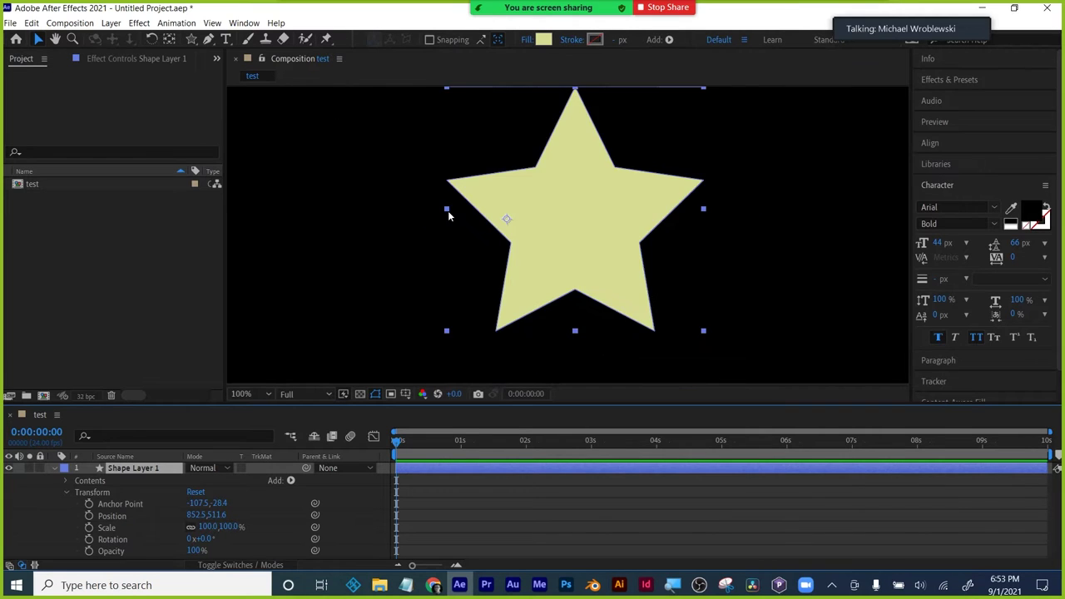
scroll(447, 214, up, 1)
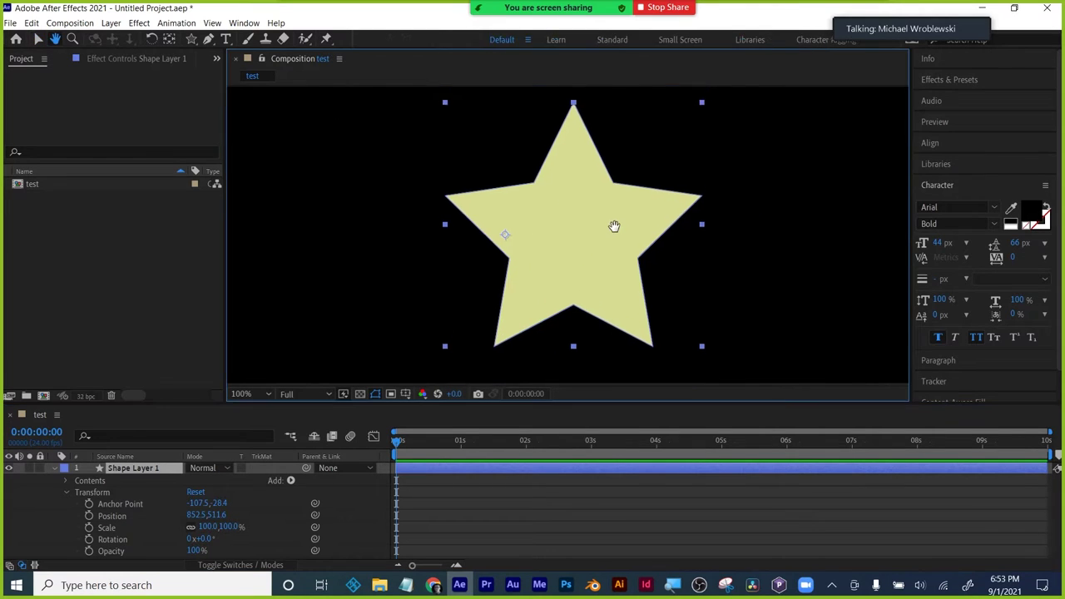
click(506, 480)
click(512, 468)
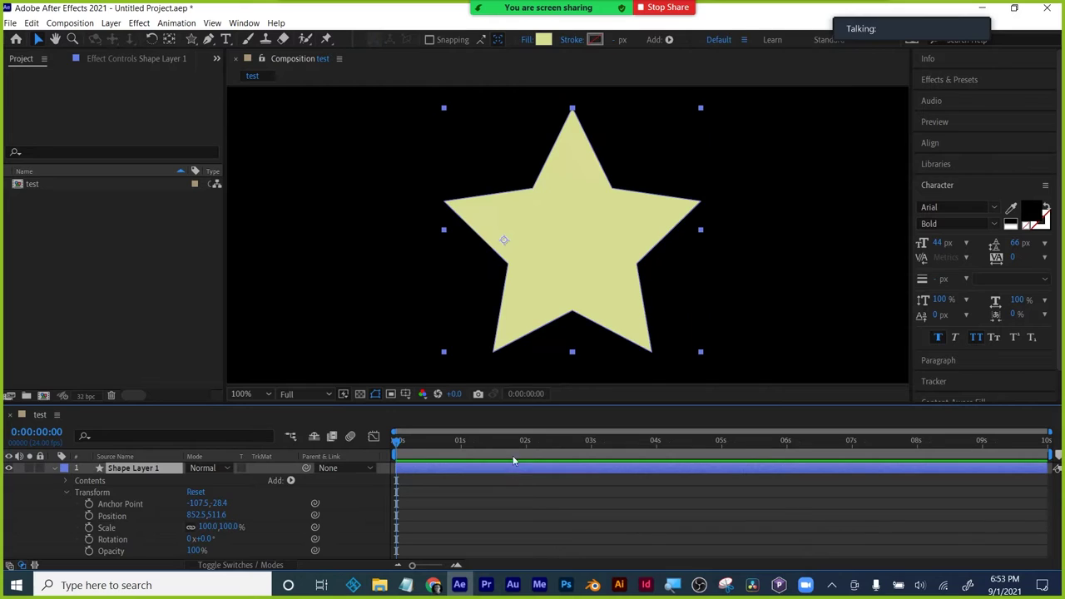
- Move the star's anchor point to the middle of the shape with the Pan Behind (Anchor Point) tool, at 15.5, -46.8
click(170, 40)
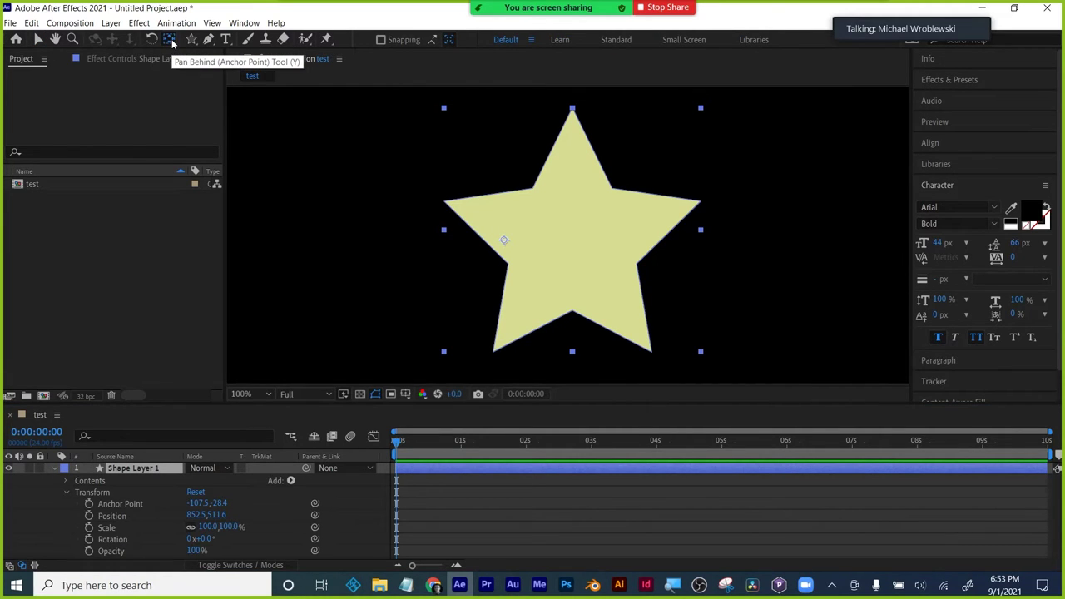
click(505, 241)
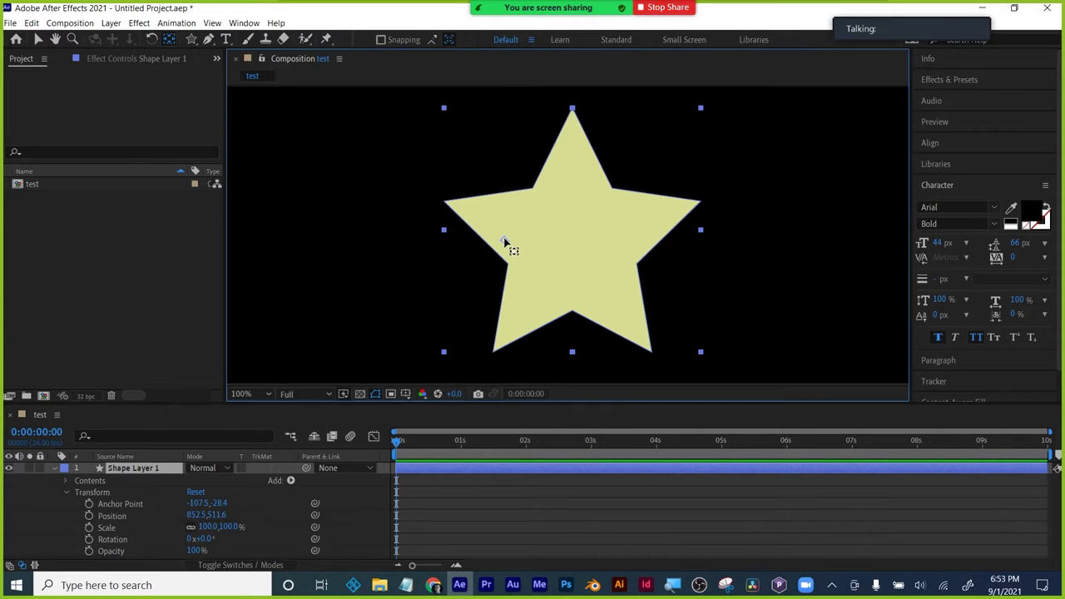
drag(504, 241, 569, 249)
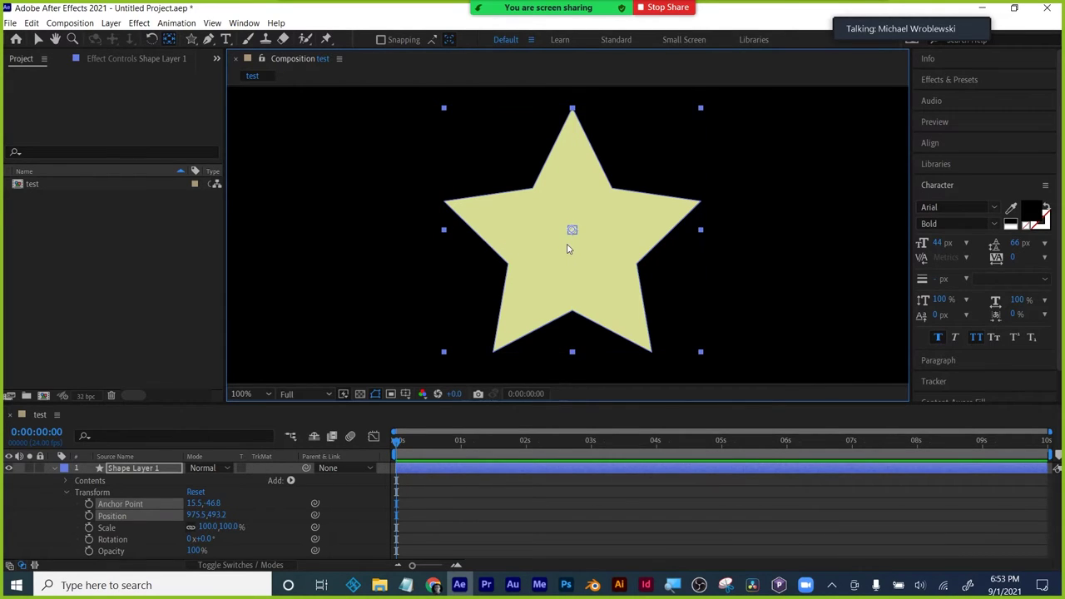
- Move the anchor point to the star's top tip, try rotating the layer to -8°, and undo the rotation
drag(571, 232, 443, 201)
drag(445, 108, 573, 109)
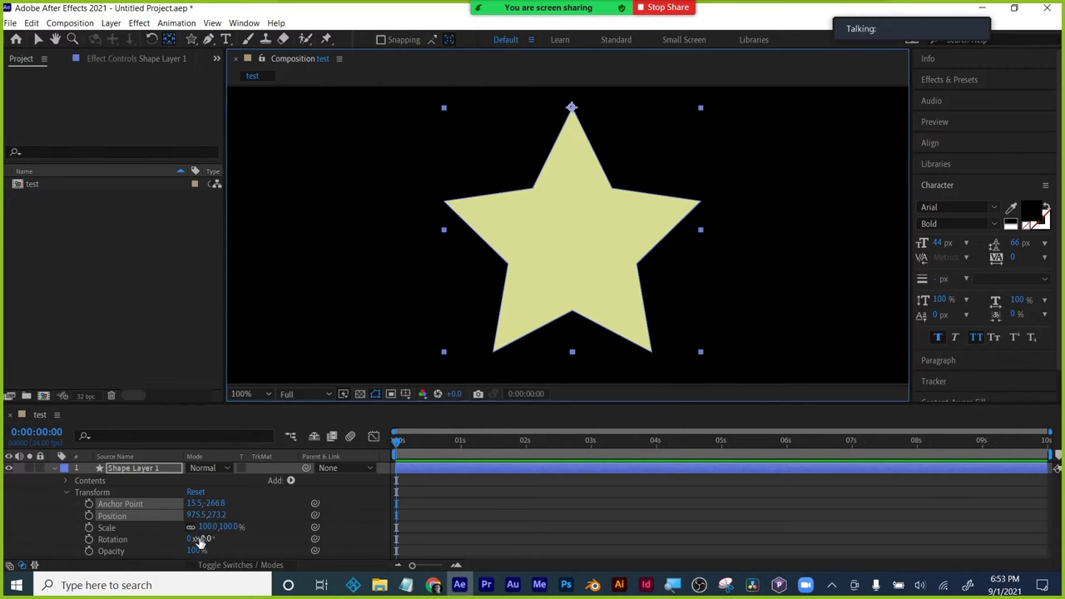
drag(205, 538, 179, 533)
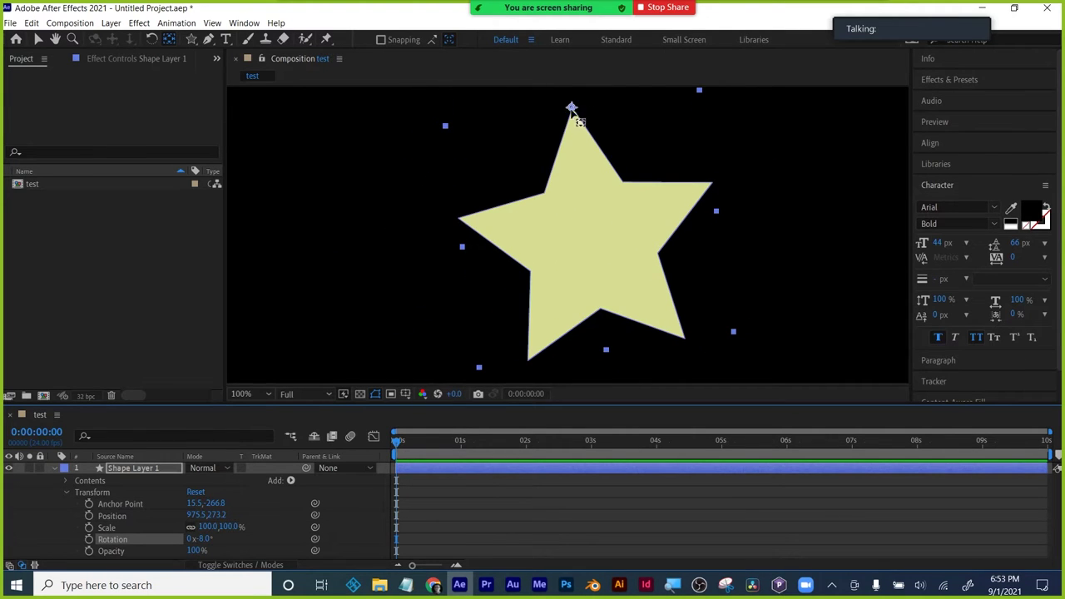
key(ctrl+z)
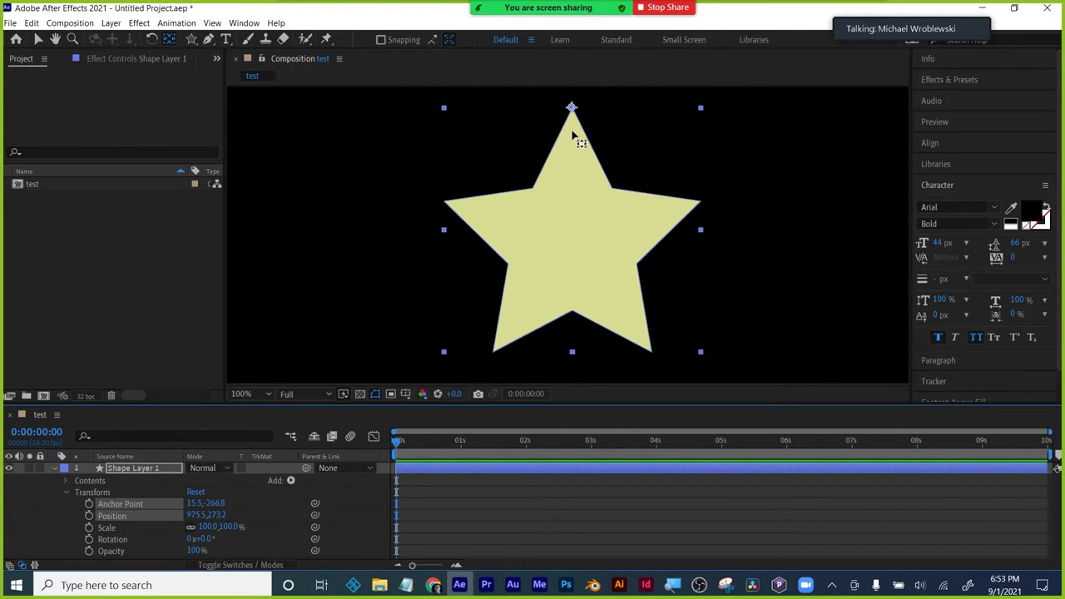
- Put the anchor point back at the star's center, try a 275° rotation, and reset Rotation to 0°
click(571, 108)
drag(572, 108, 571, 227)
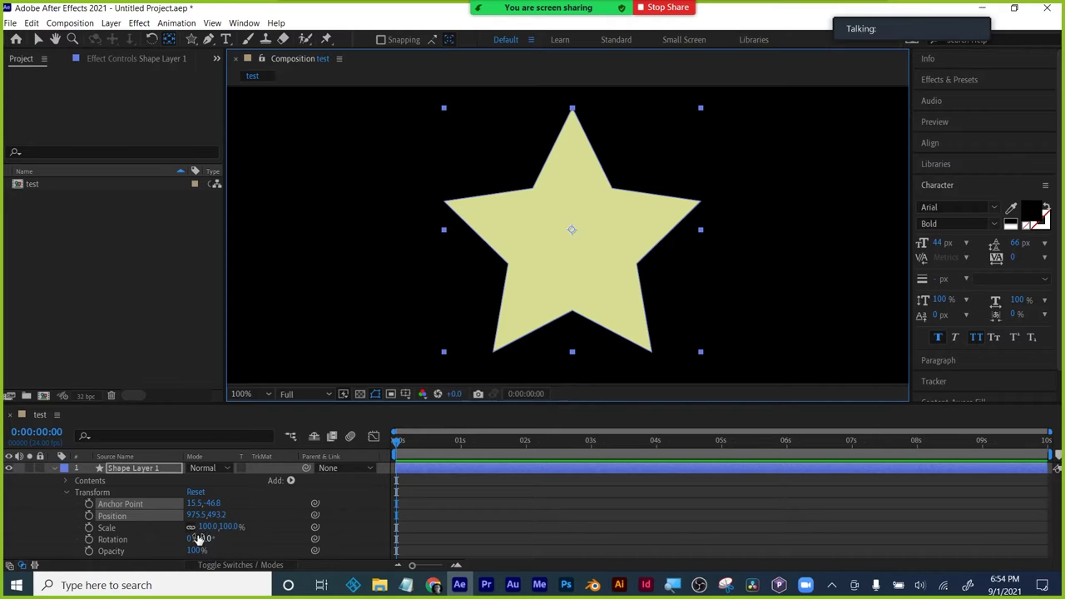
drag(202, 539, 491, 349)
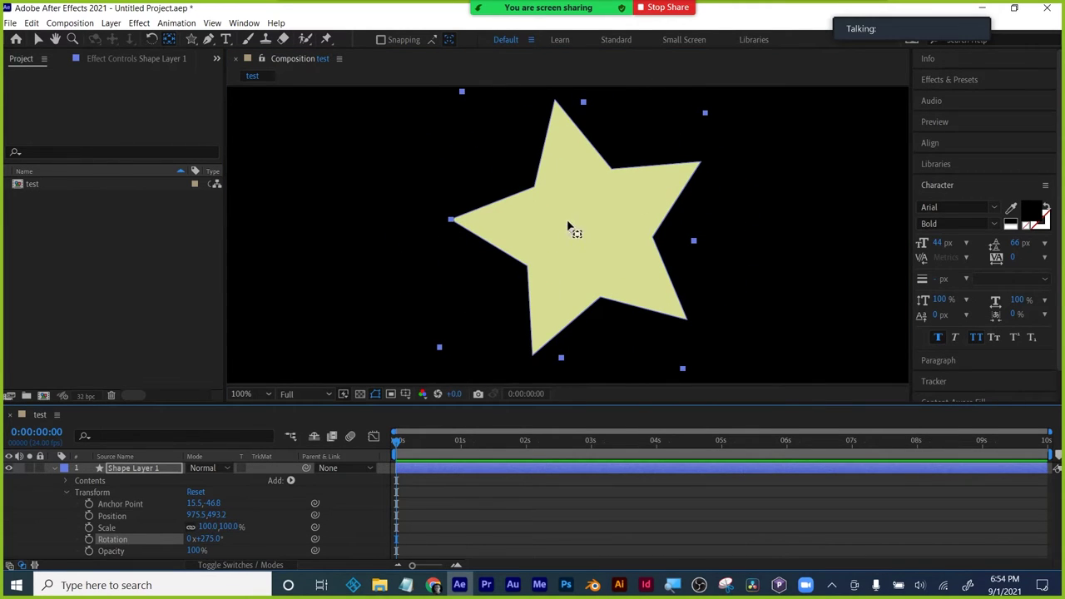
click(209, 539)
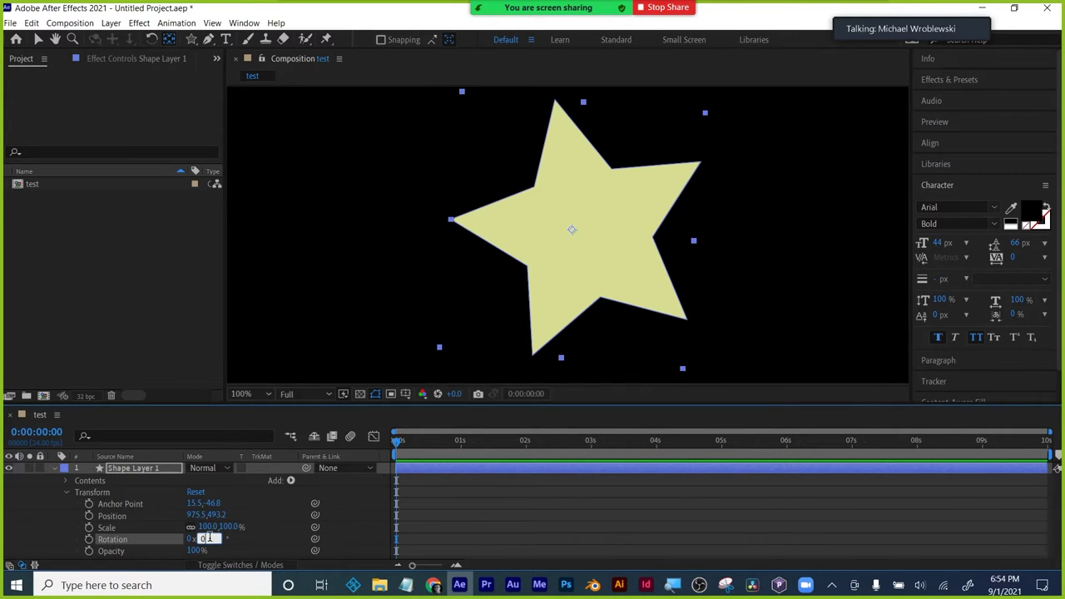
key(Return)
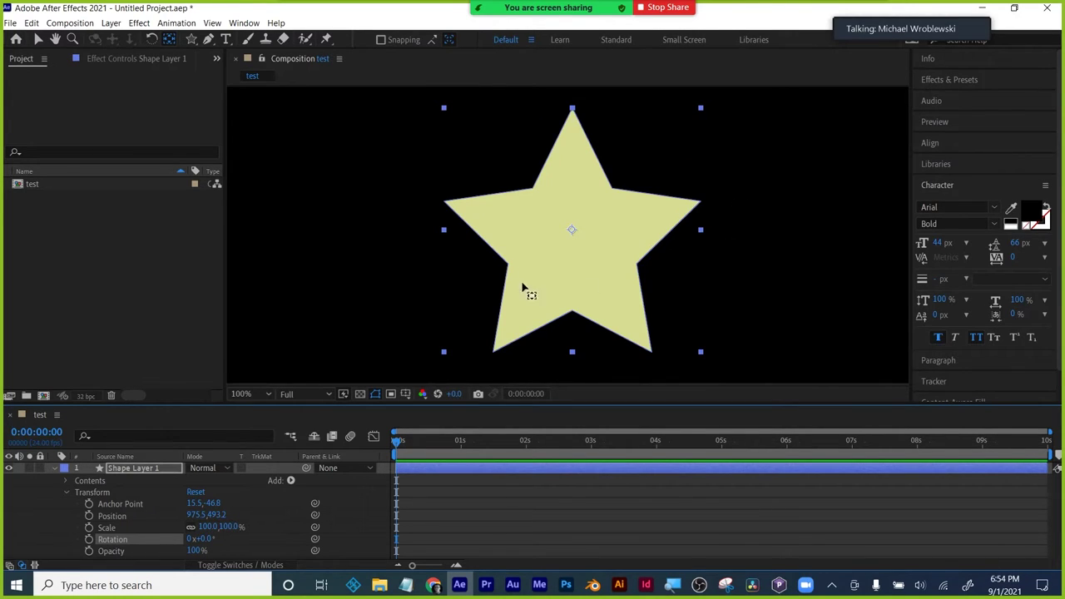
- Move the anchor point to the star's top tip and start Rotation keyframing at 0:00:00:00
drag(573, 233, 573, 109)
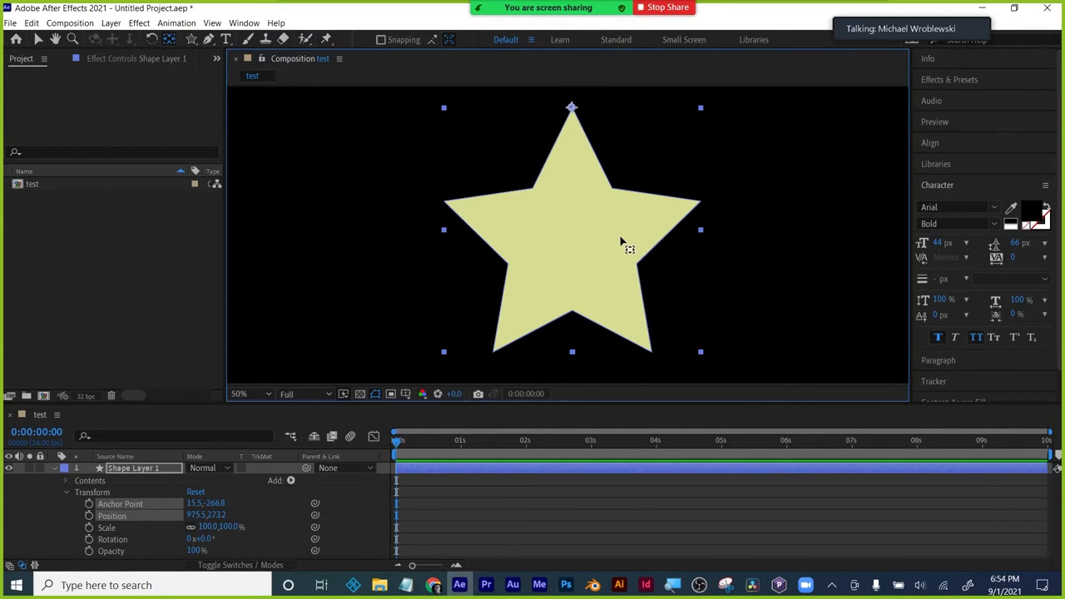
key(comma)
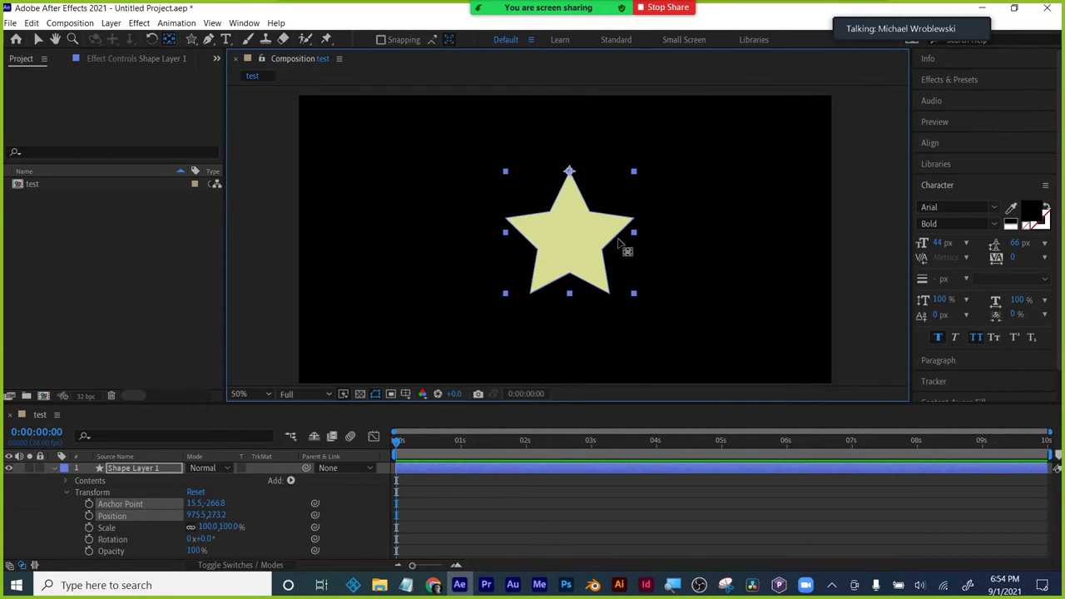
click(89, 540)
- Keyframe the star's Rotation at 18° on 0:00:00:05 and at -11° on 0:00:00:10
drag(392, 452, 409, 449)
drag(205, 543, 209, 542)
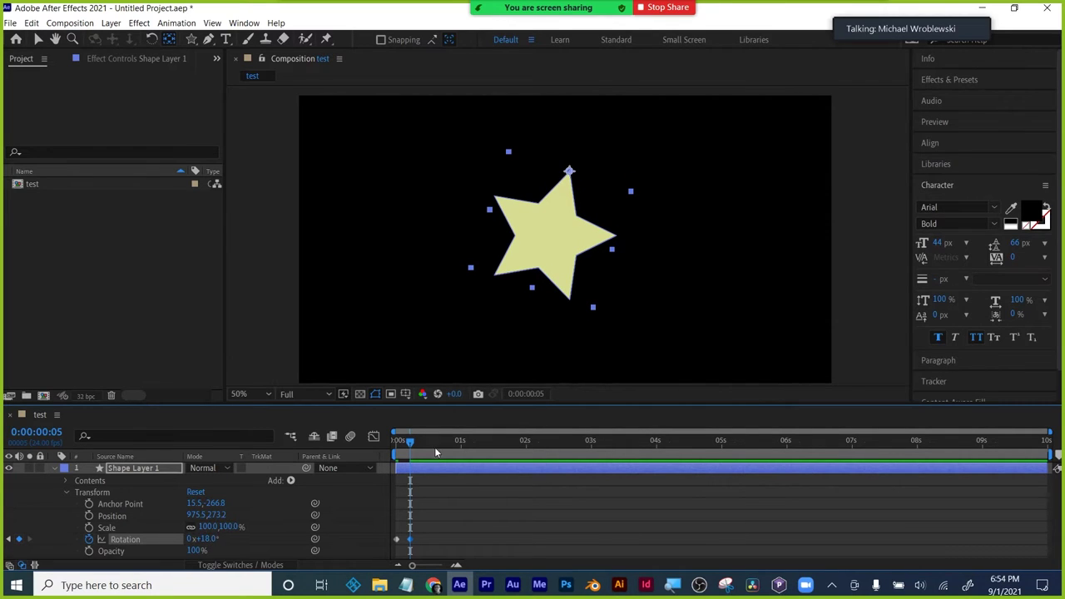
drag(409, 442, 423, 441)
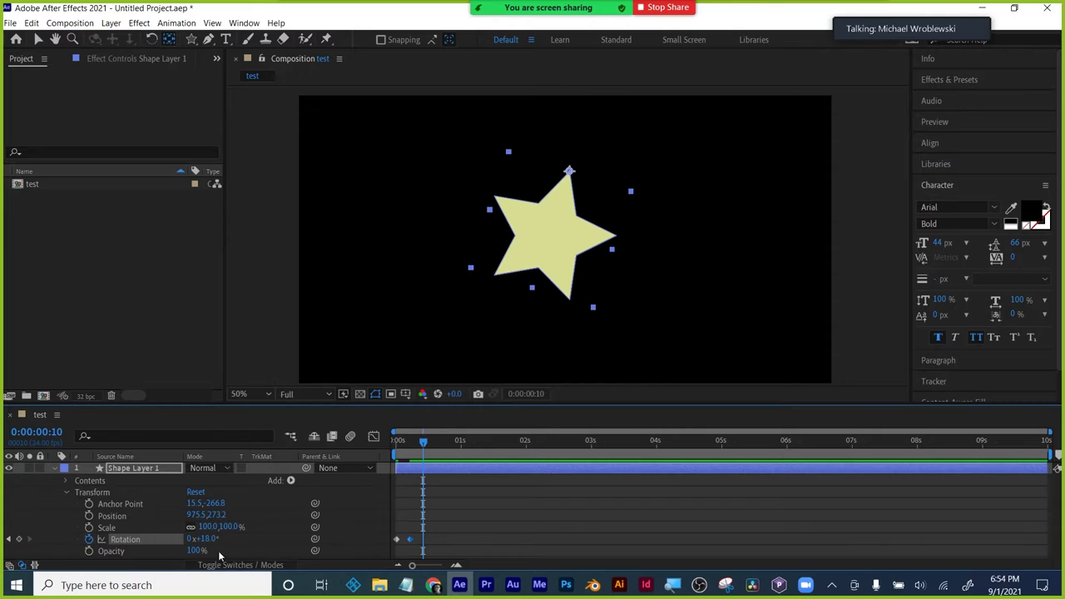
drag(208, 543, 185, 542)
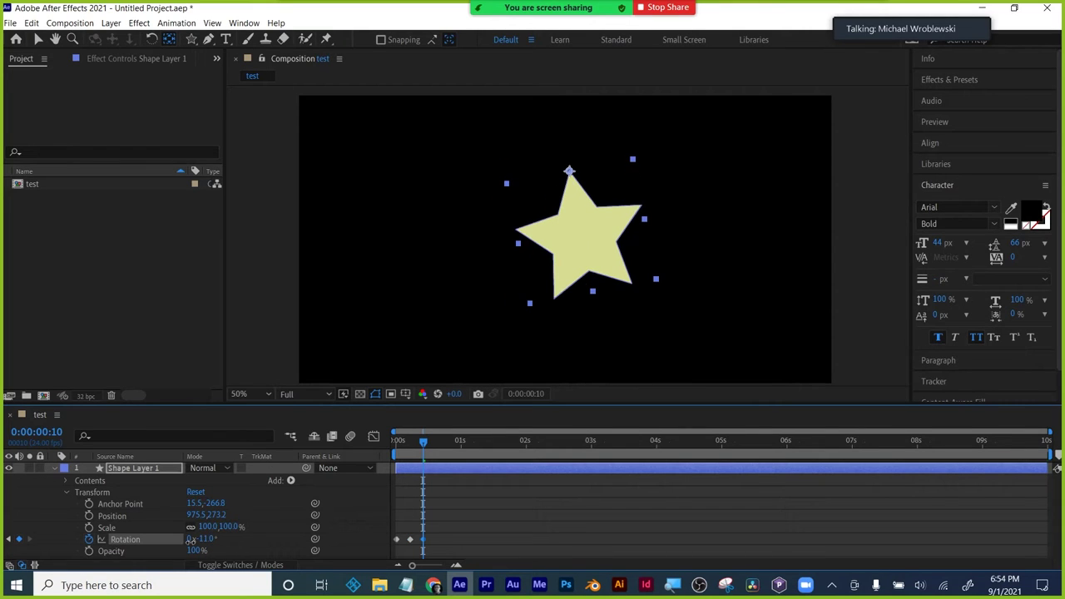
- Continue the swing with Rotation keyframes of 6° at 0:00:00:16 and -13° at 0:00:00:19
drag(425, 442, 439, 443)
drag(211, 539, 221, 538)
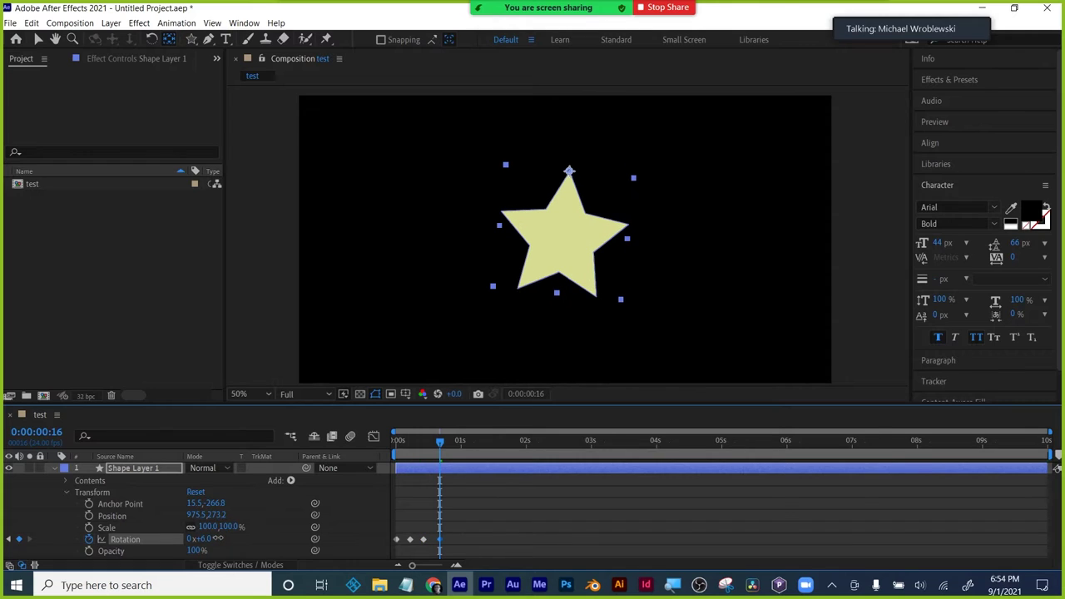
drag(443, 445, 448, 442)
drag(190, 539, 192, 539)
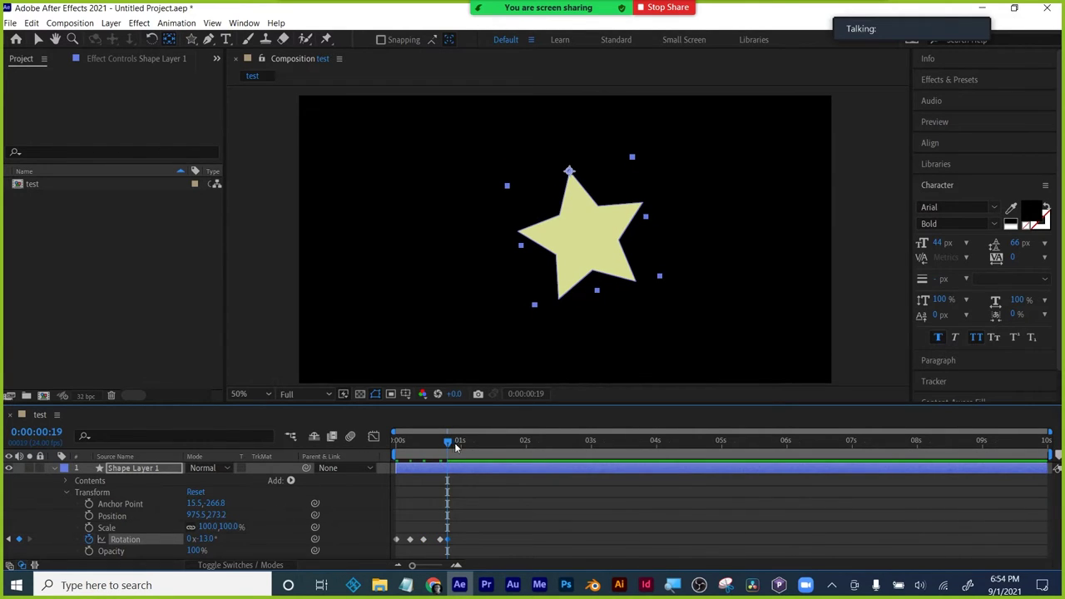
- Add a Rotation keyframe swinging the star back at about 1 second and one of -7° at 0:00:01:03
drag(456, 447, 461, 442)
drag(207, 541, 217, 542)
drag(464, 447, 470, 445)
click(210, 540)
text(7)
key(Return)
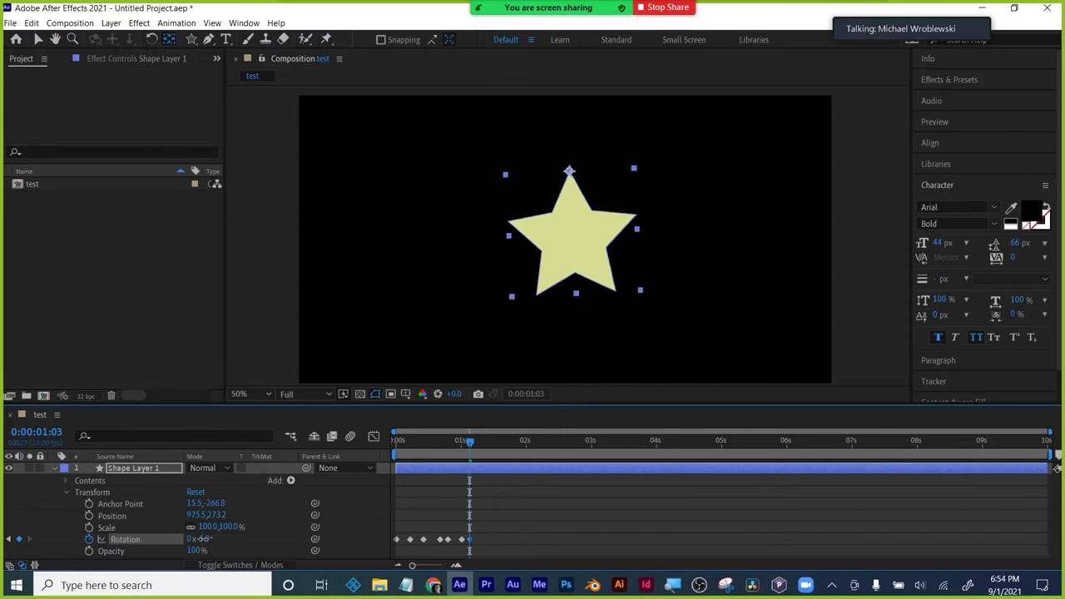
- Add Rotation keyframes of 4° at 0:00:01:05 and 0° at 0:00:01:07 to settle the star's swing
drag(471, 446, 475, 442)
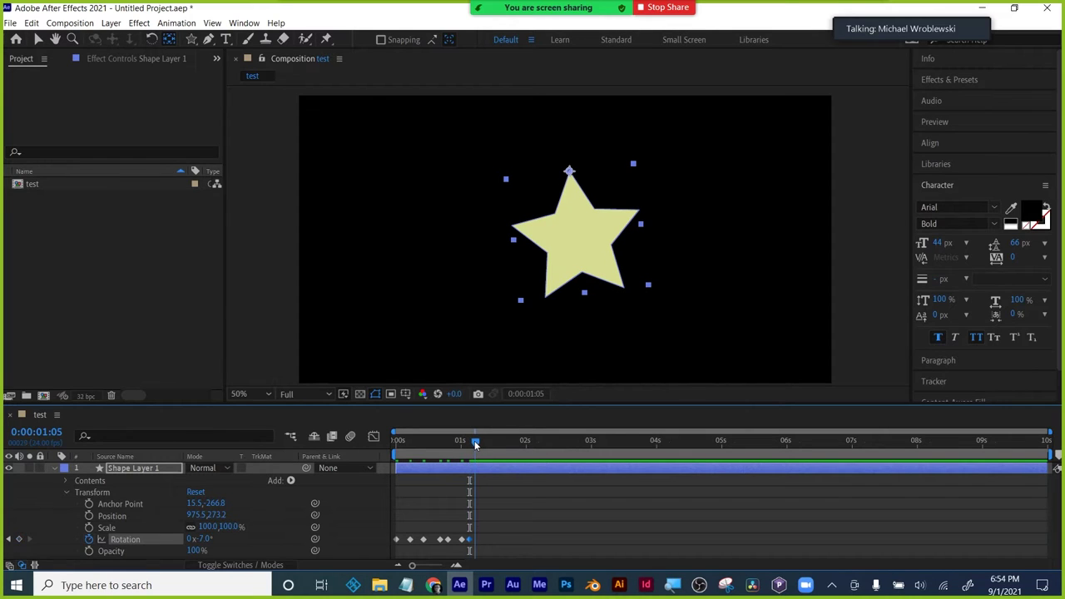
drag(202, 541, 202, 539)
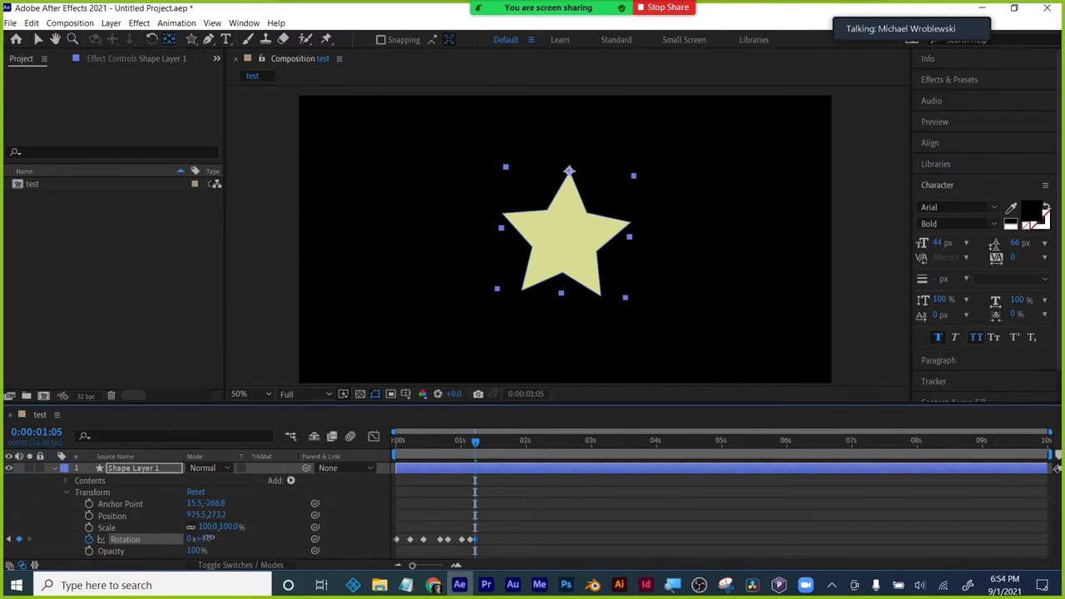
drag(475, 446, 480, 447)
click(205, 539)
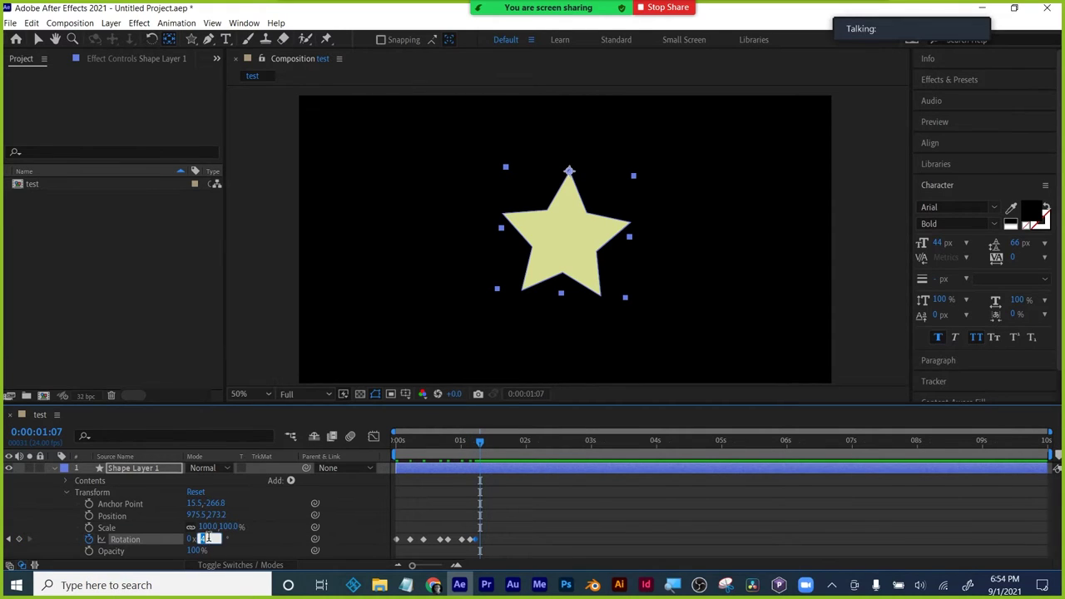
text(0)
key(Return)
- Preview the star's swing from the start and delete its last Rotation keyframe at 0:00:01:07
key(Home)
key(space)
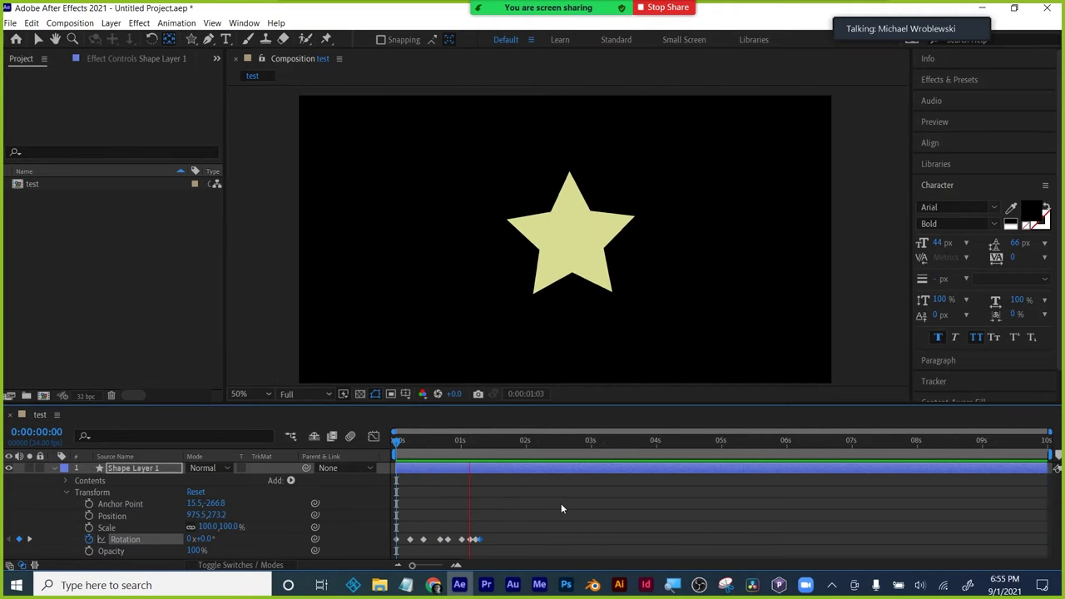
key(space)
key(space)
key(space)
key(Delete)
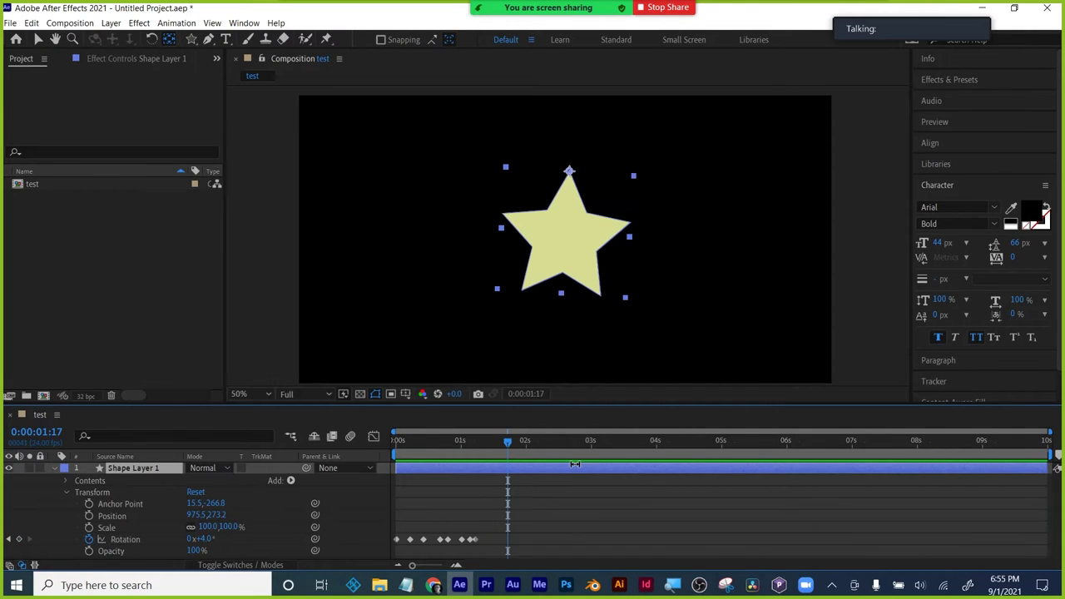
- Replay the shortened swing and delete the star's shape layer from the composition
key(space)
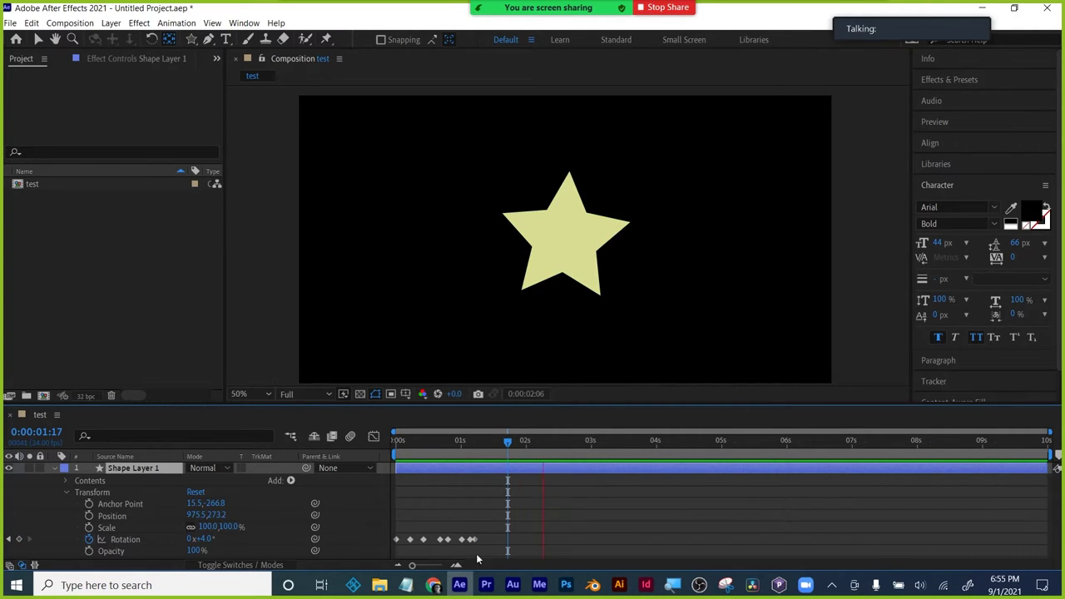
key(space)
key(v)
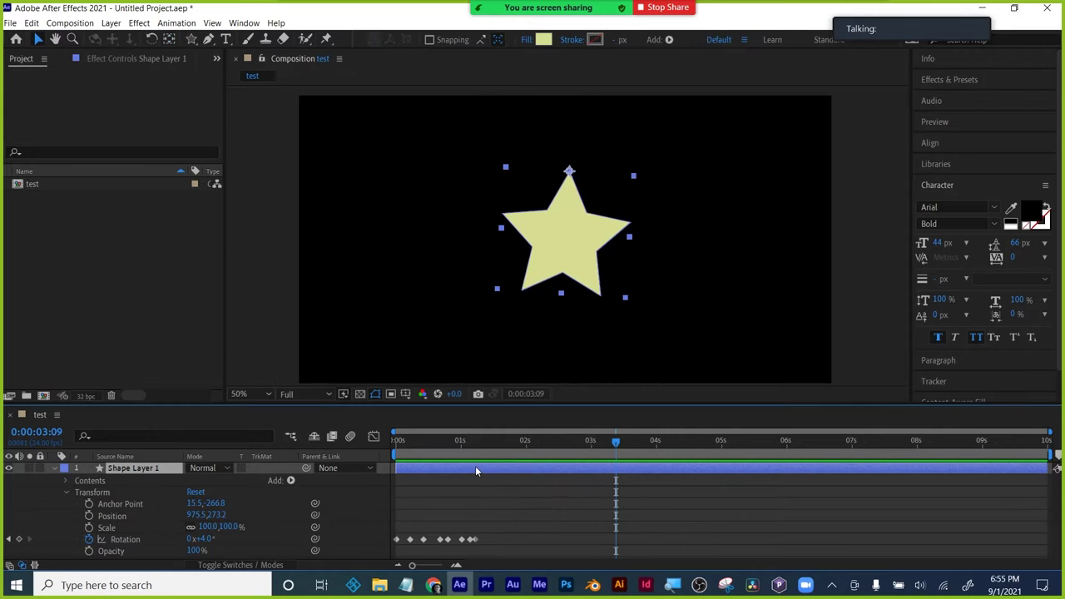
key(Delete)
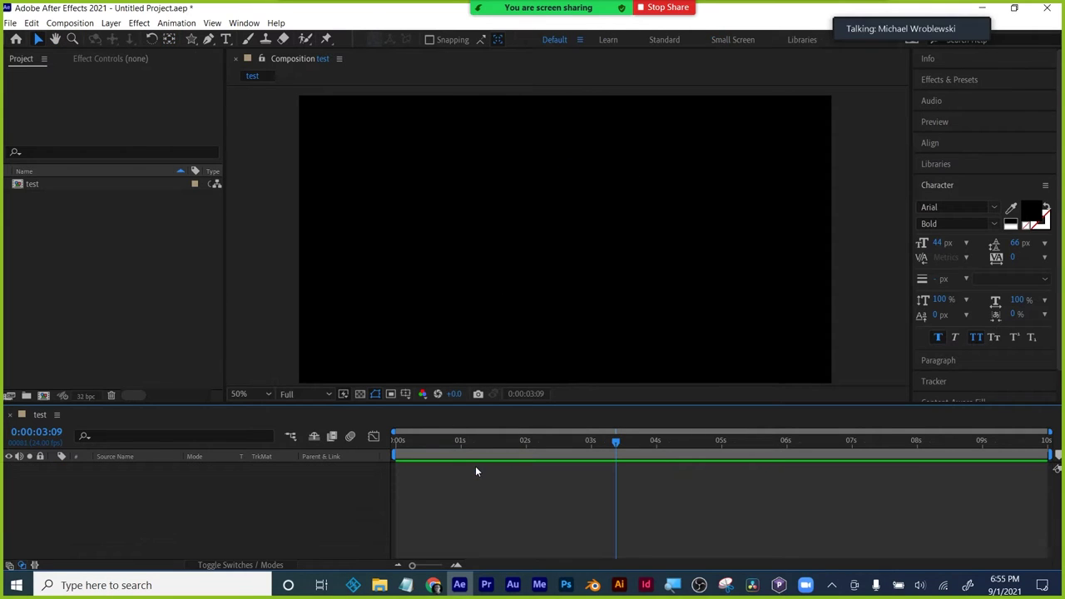
- Draw a filled circle slightly left of the composition's centre with the Ellipse Tool
click(193, 39)
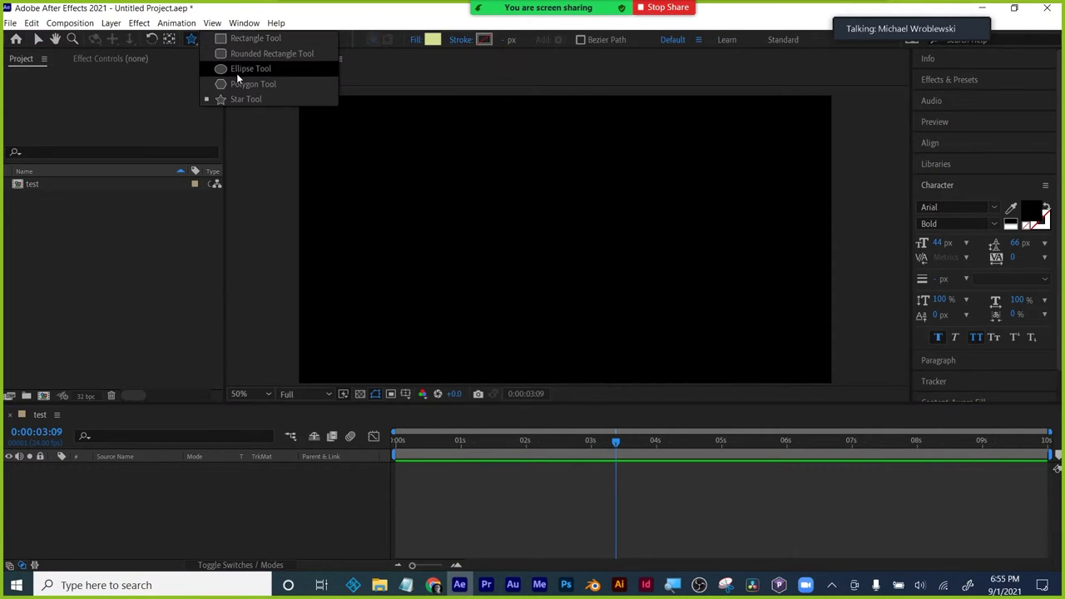
click(236, 72)
drag(444, 186, 512, 277)
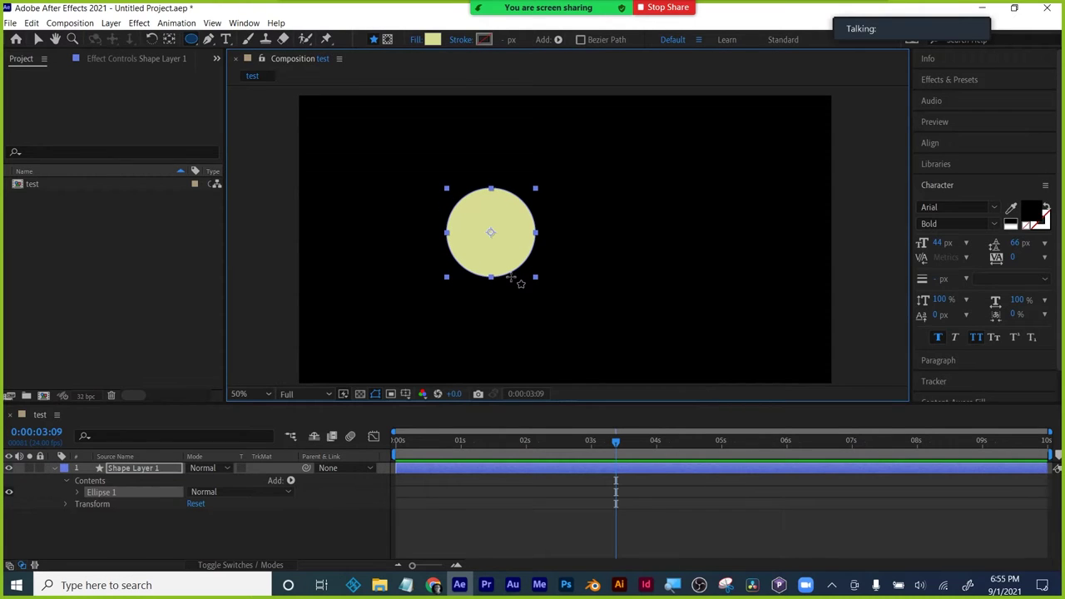
- Keyframe the circle's Position at 0:00:00:00 and move it horizontally right to about 1220, 494 at 0:00:00:17
drag(429, 441, 261, 458)
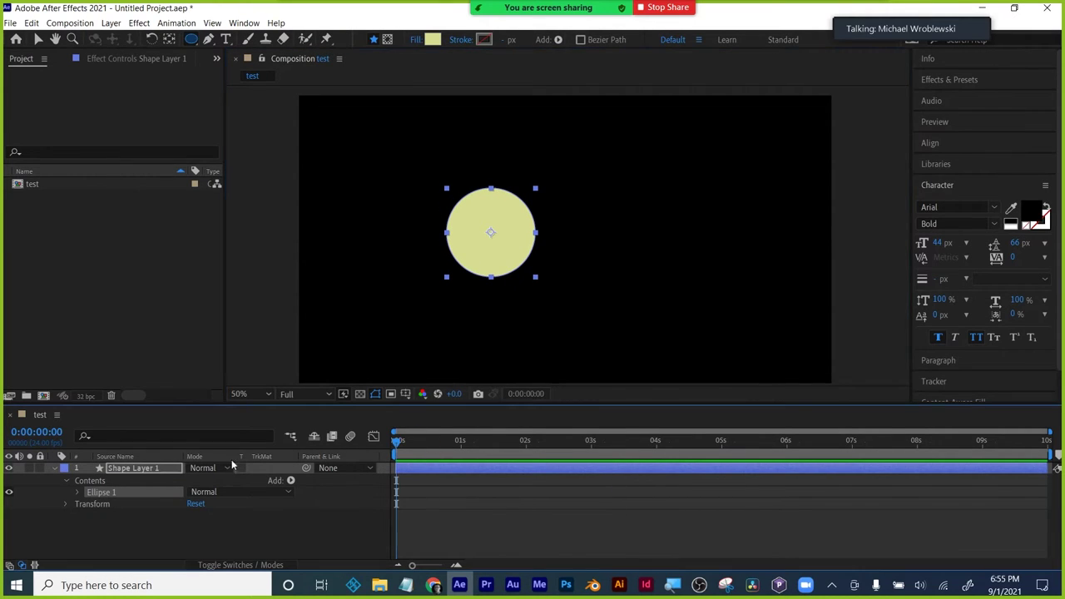
click(66, 503)
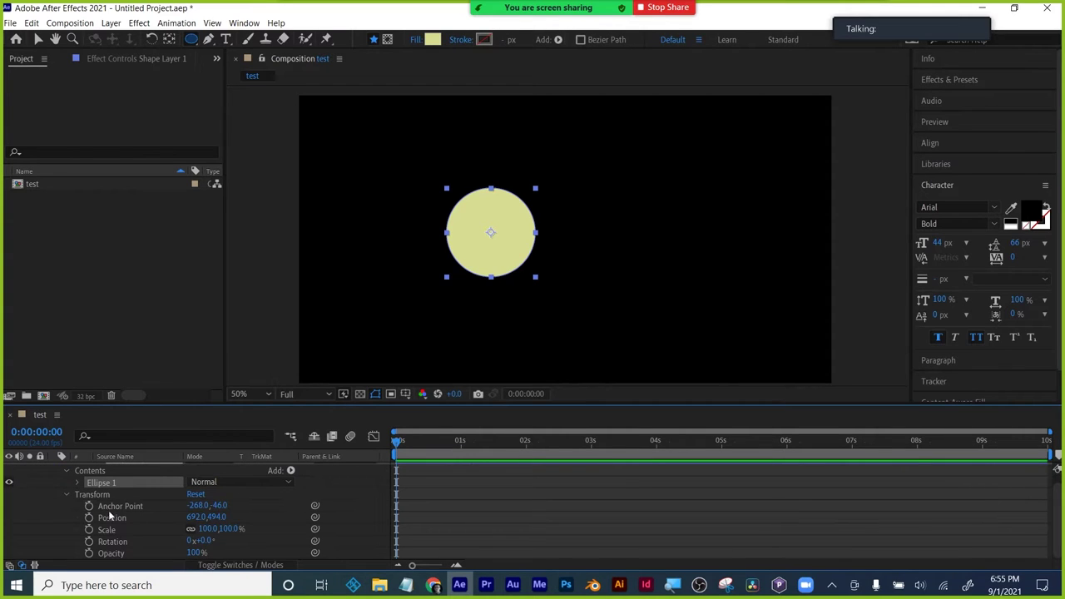
click(89, 517)
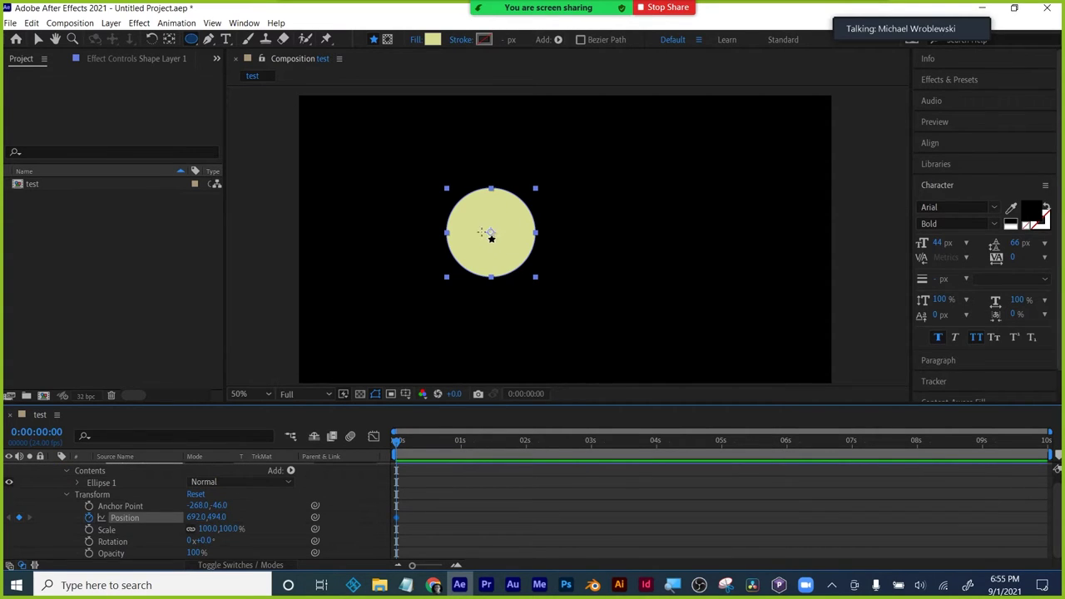
drag(404, 445, 442, 444)
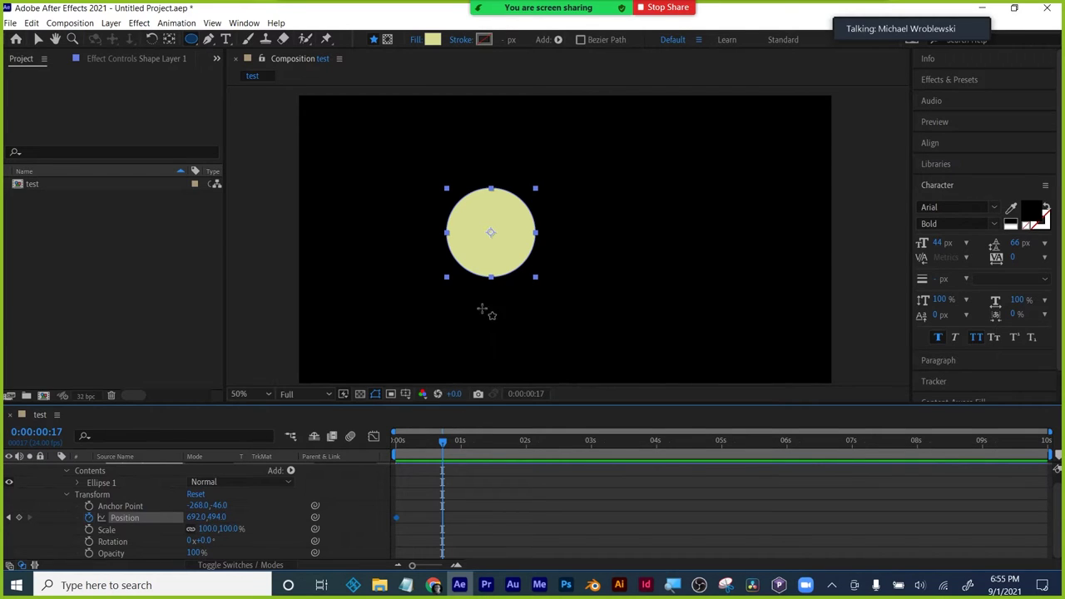
click(37, 39)
drag(510, 236, 657, 242)
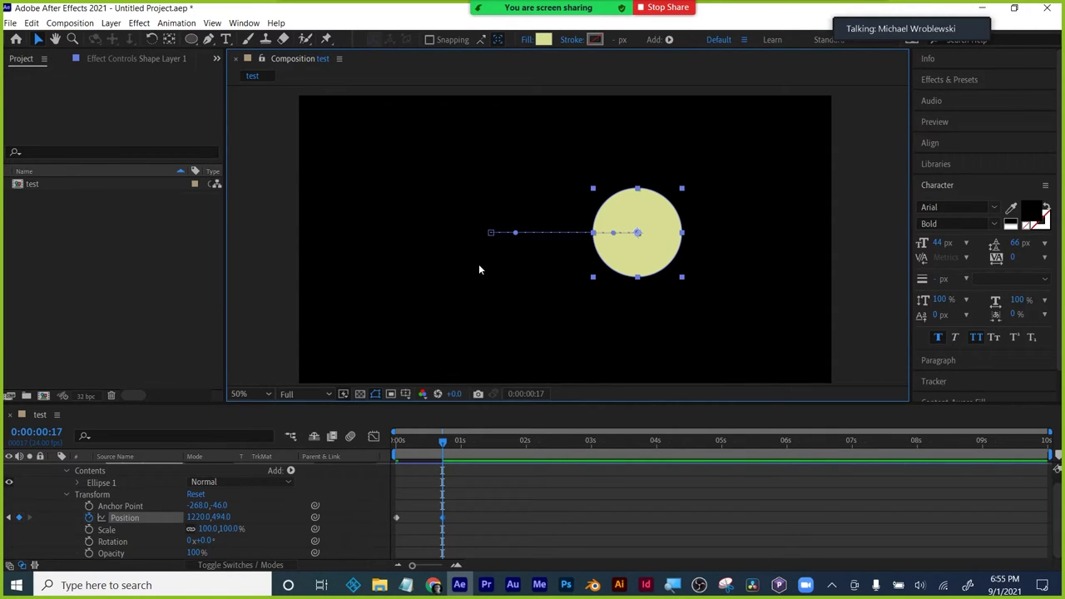
- Fade the circle out with Opacity keyframes of 100% at 0:00:01:01 and 0% at 0:00:01:15
mouse_move(440, 439)
mouse_down()
mouse_move(388, 448)
mouse_move(458, 446)
mouse_up()
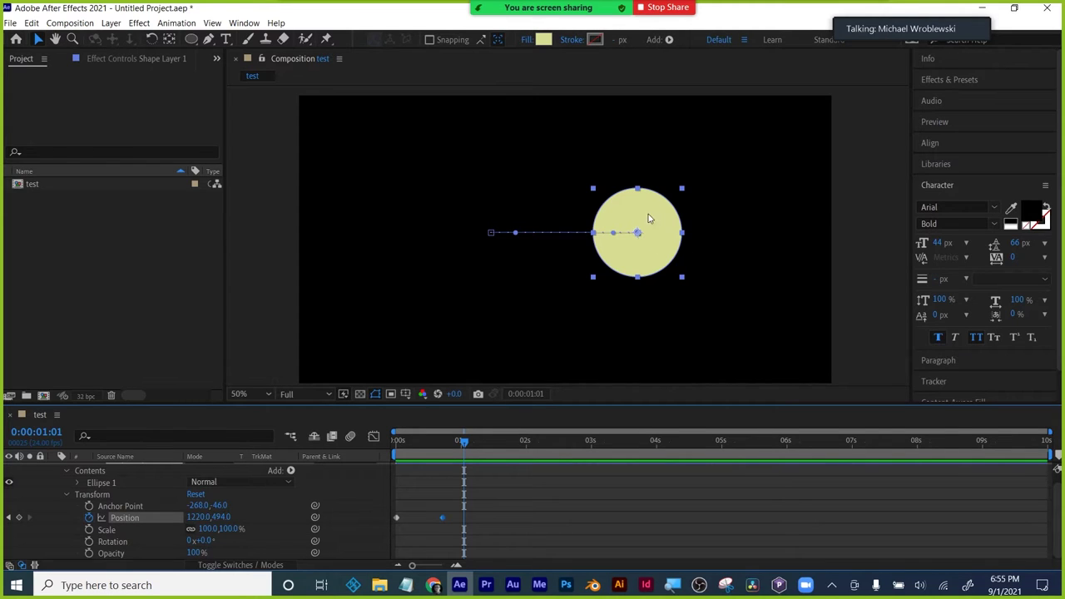
click(88, 553)
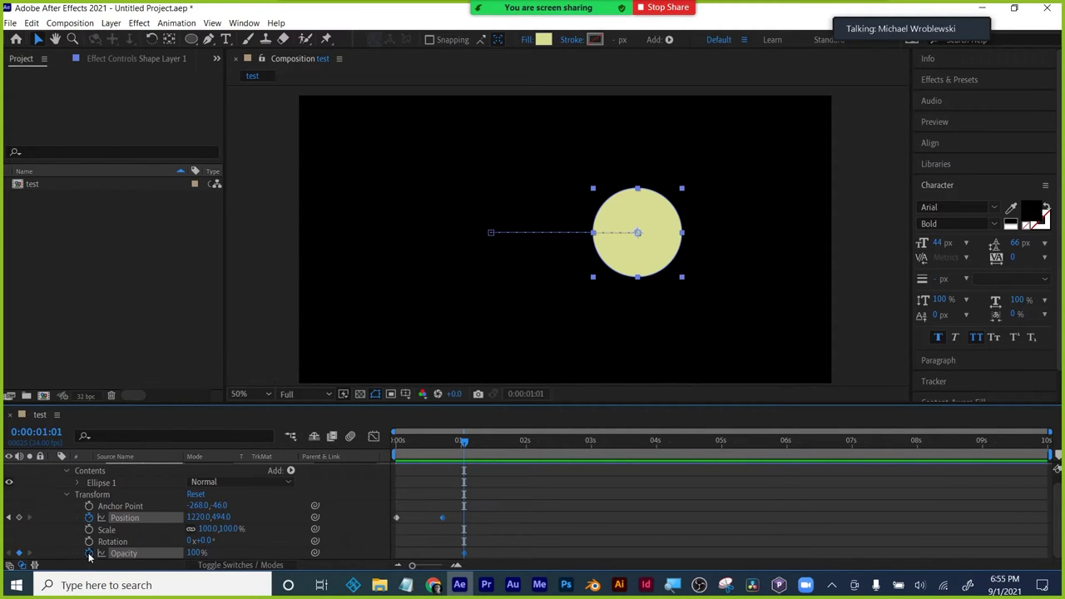
drag(466, 445, 502, 444)
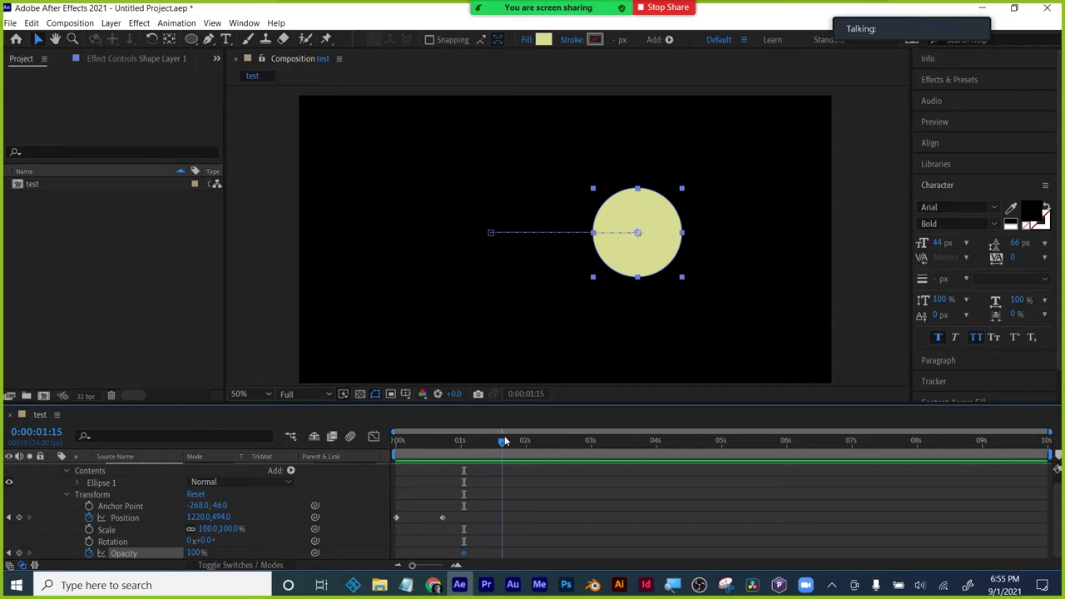
drag(193, 554, 109, 554)
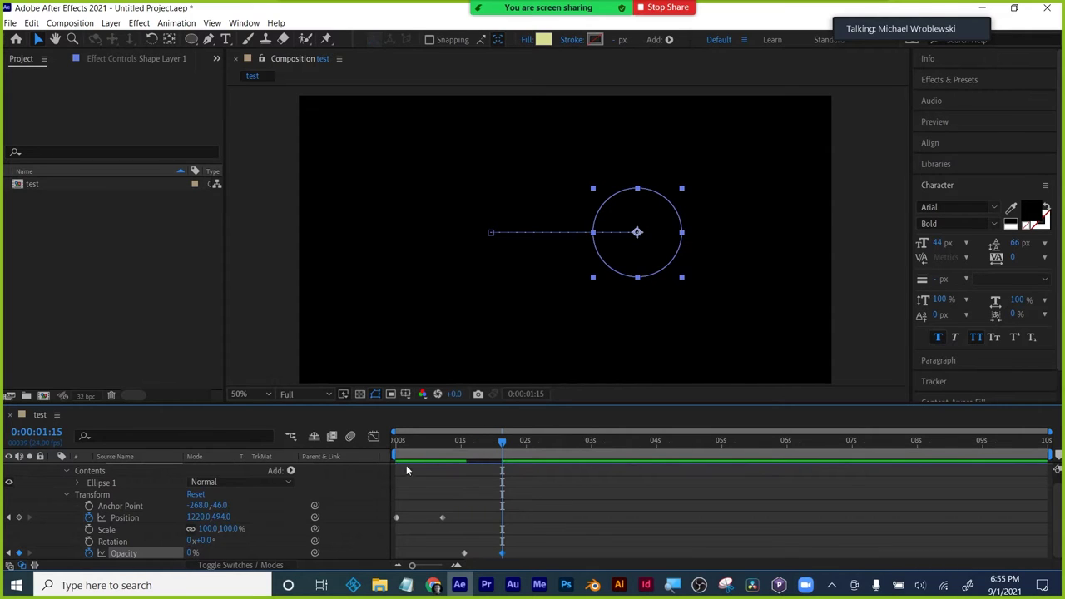
- Preview the circle's move and fade from the start and check the timing around its first Opacity keyframe
drag(502, 441, 396, 441)
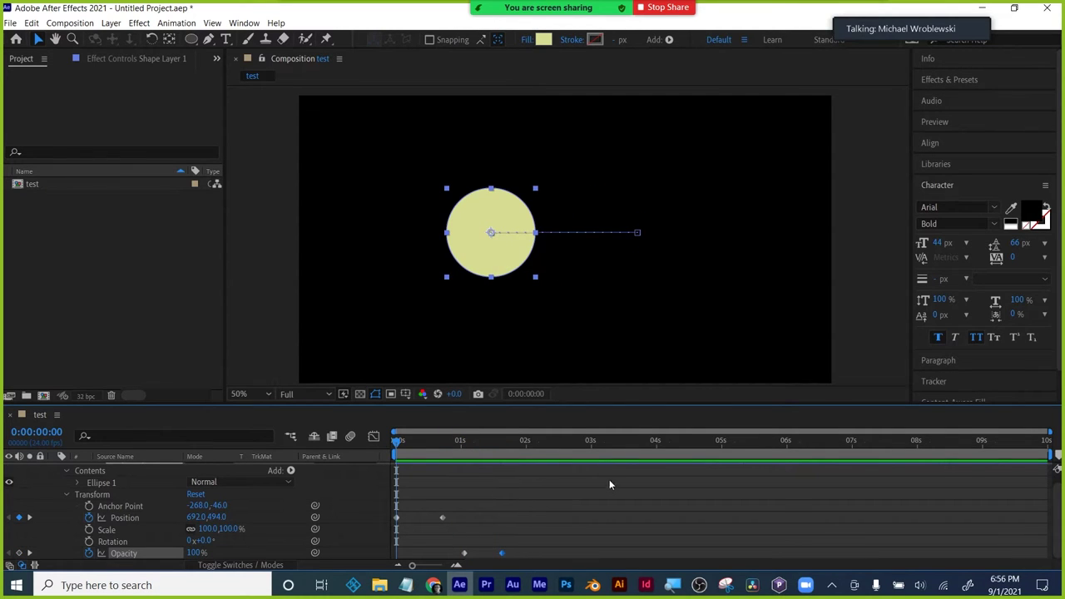
click(589, 500)
key(space)
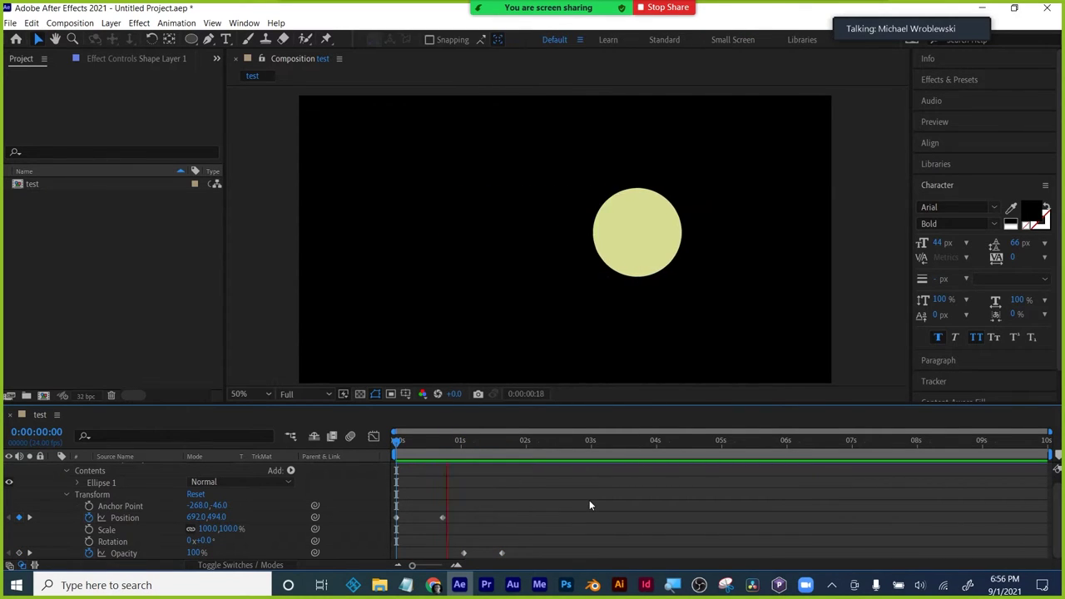
drag(552, 441, 464, 442)
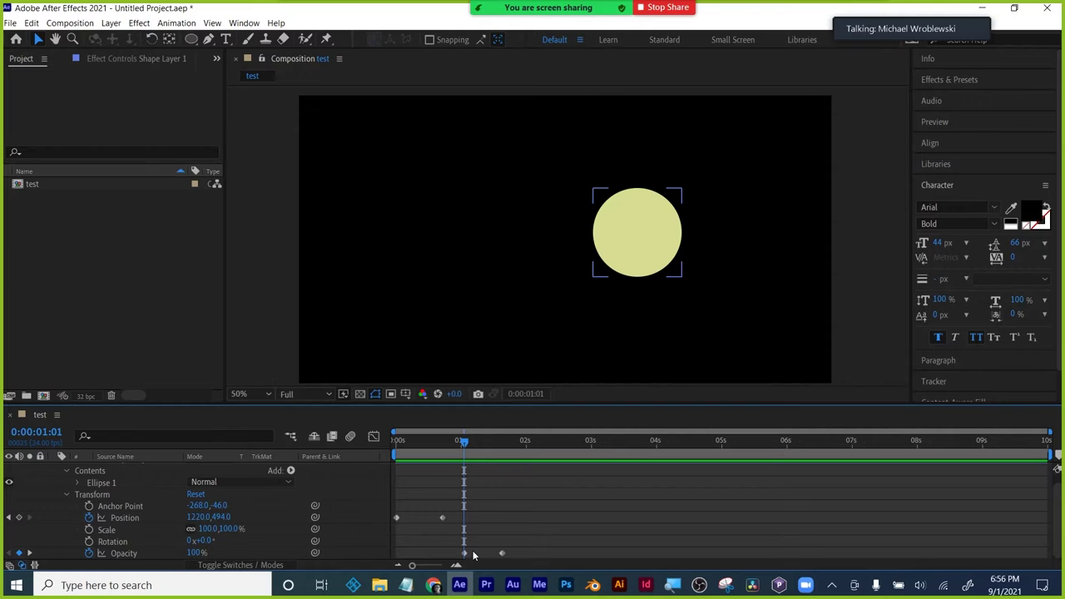
click(464, 467)
mouse_move(466, 442)
mouse_down()
mouse_move(475, 441)
mouse_move(460, 441)
mouse_up()
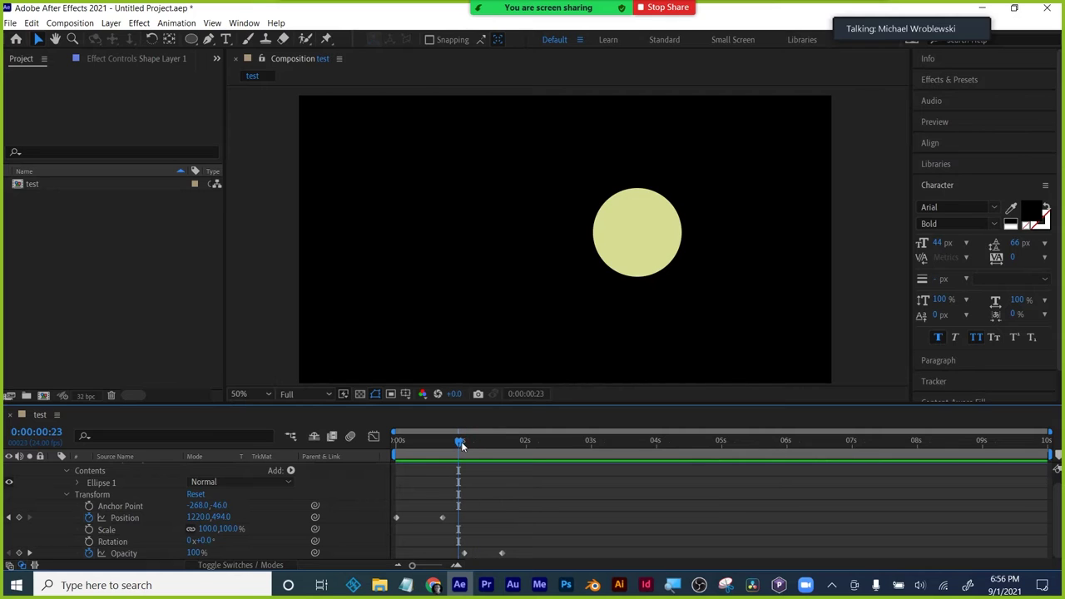
click(529, 499)
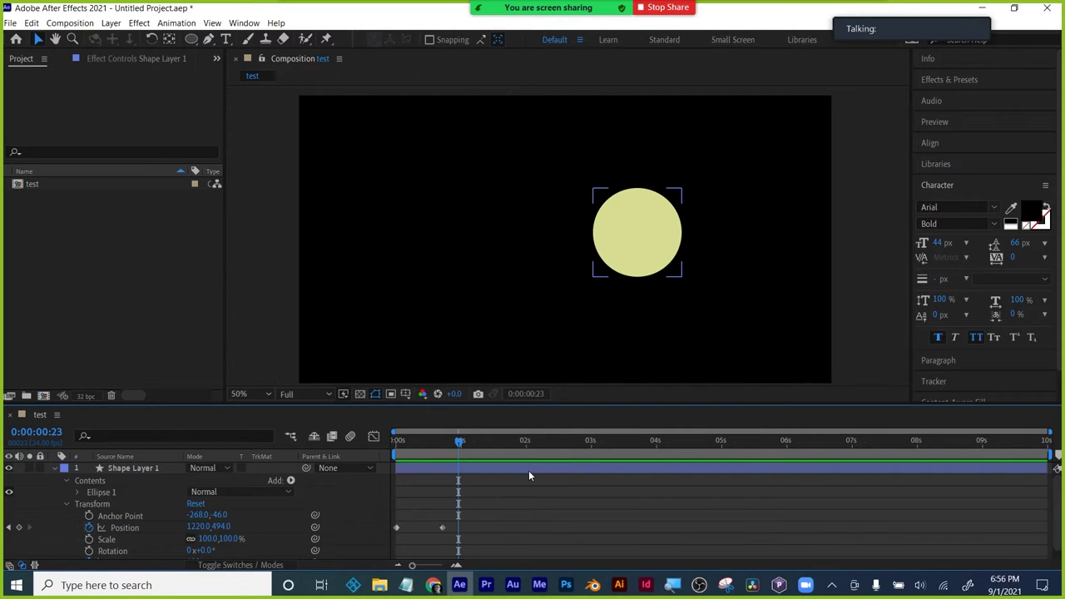
- Show only the keyframed properties of the circle's layer, and delete that layer
click(528, 470)
key(u)
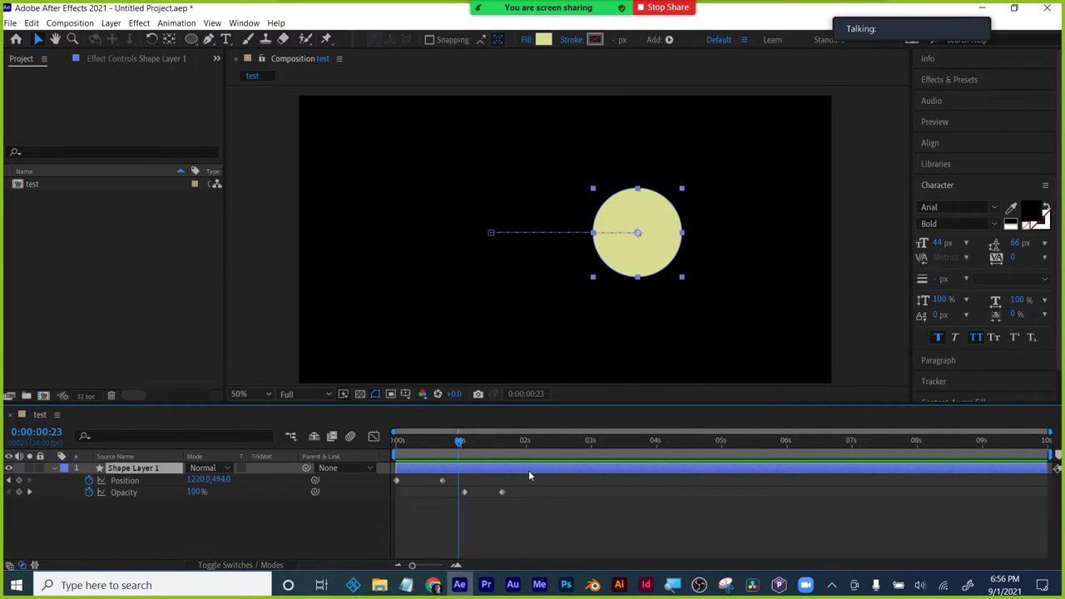
mouse_move(942, 29)
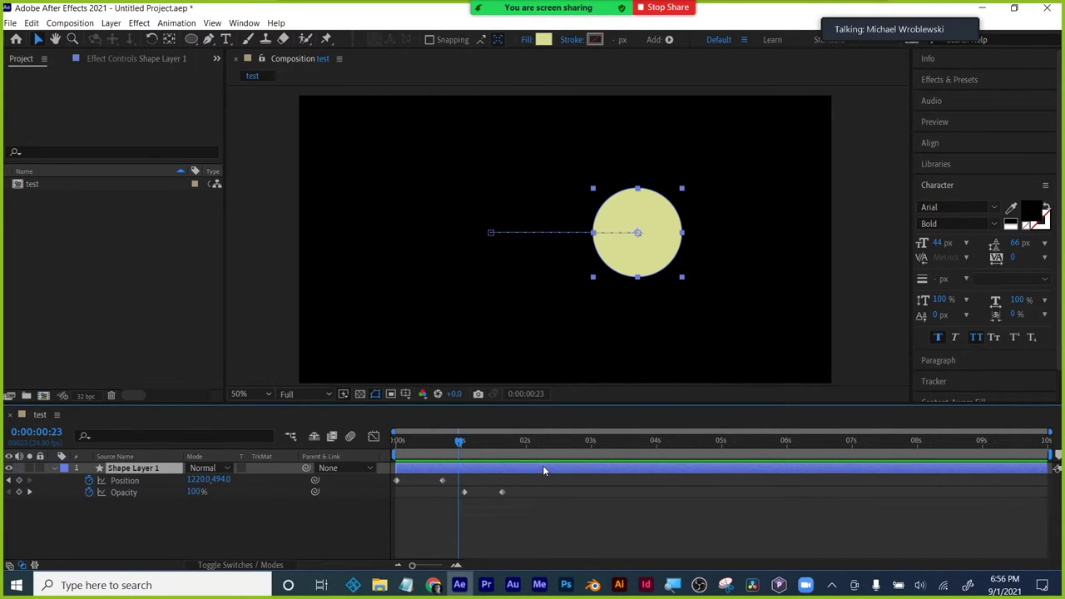
key(Delete)
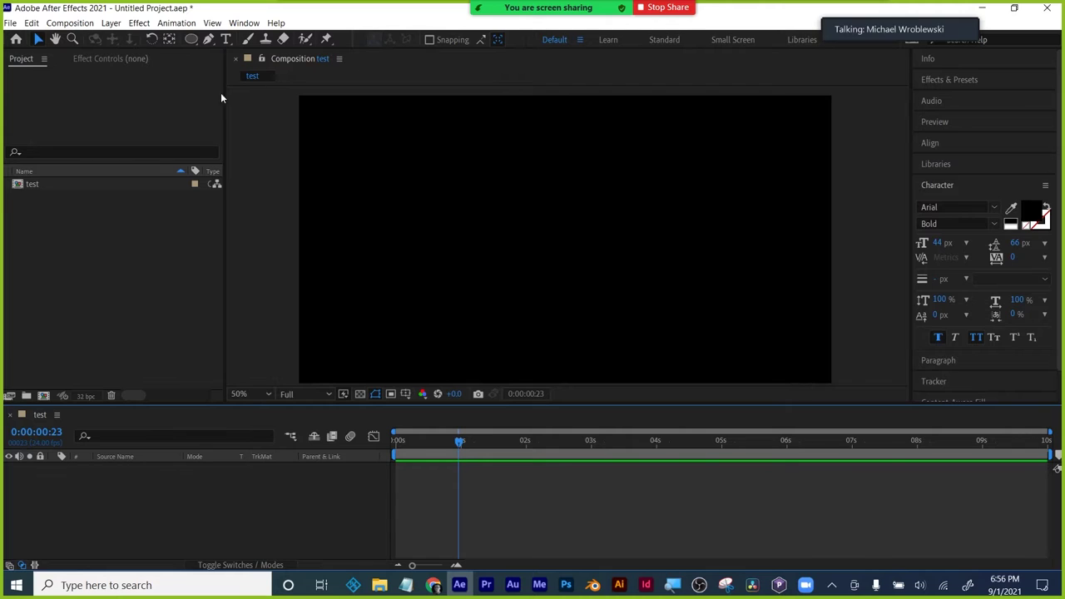
- Add the text HELLO near the composition's centre and set it to white at 269 px
click(190, 40)
click(225, 39)
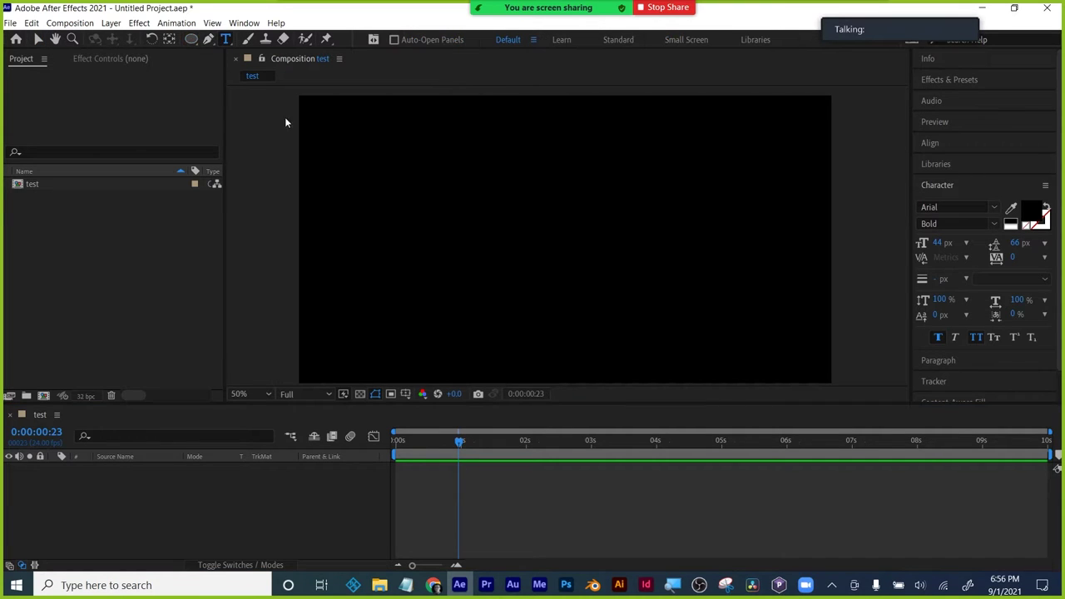
click(496, 262)
text(HELLO)
drag(496, 262, 537, 265)
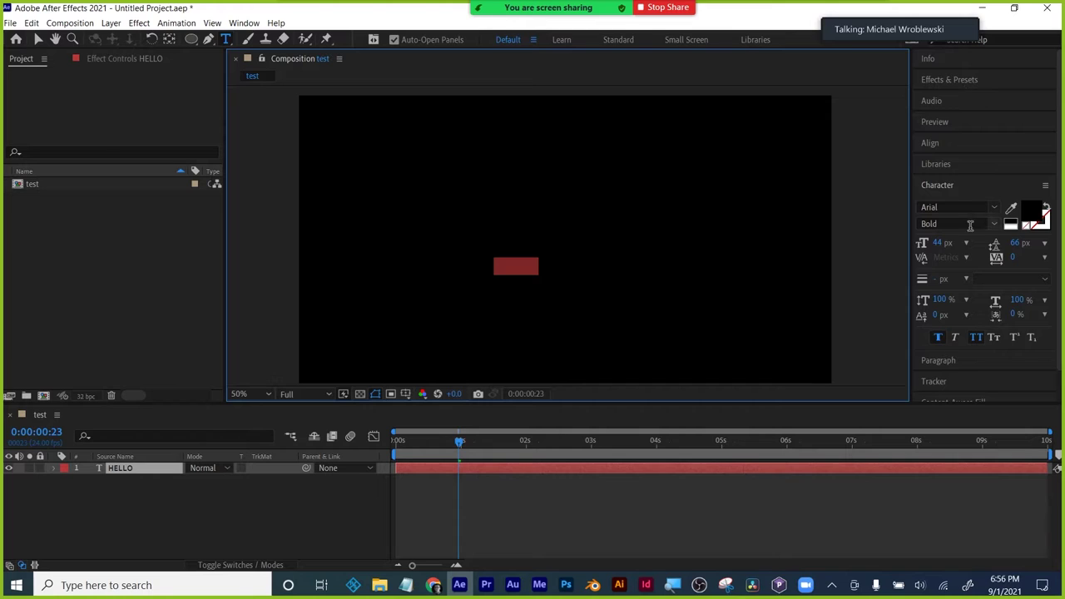
click(1010, 225)
click(1009, 225)
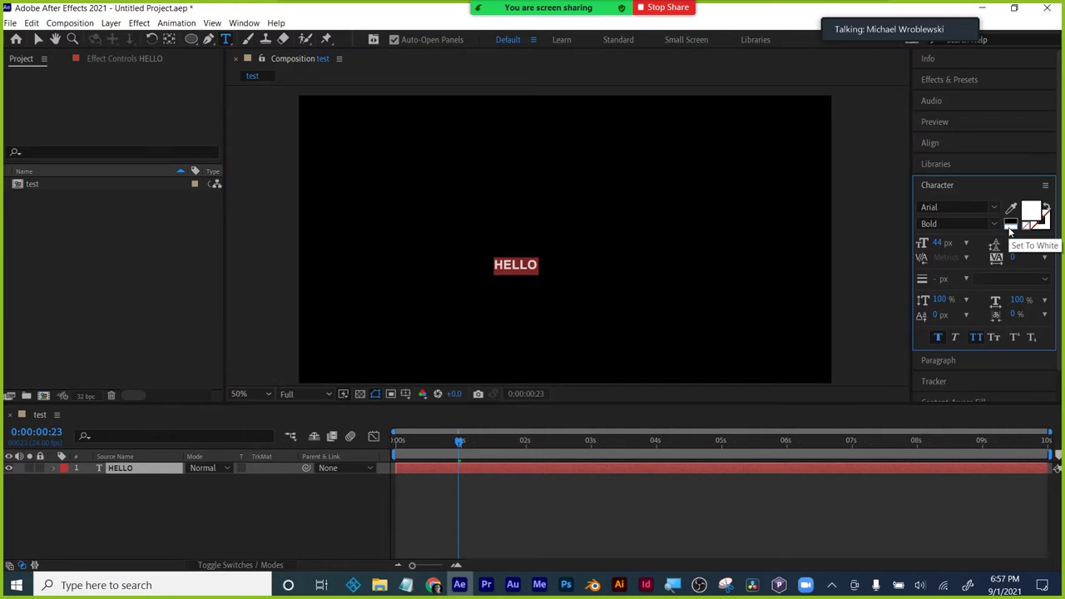
drag(940, 243, 945, 181)
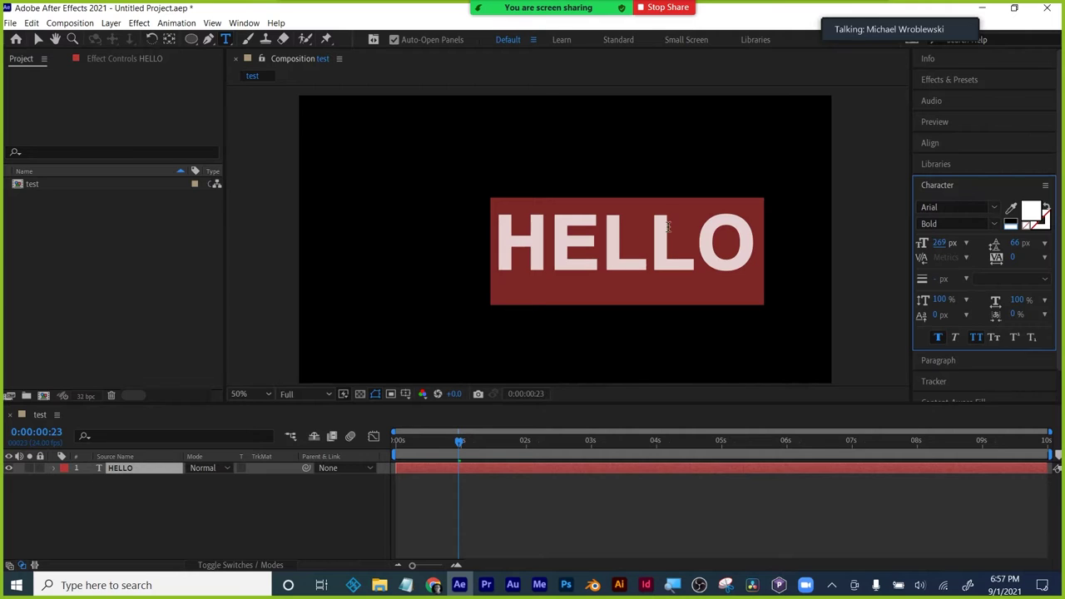
- Move the HELLO text to the middle of the frame, at about 520, 580
click(38, 39)
click(557, 241)
drag(558, 241, 517, 231)
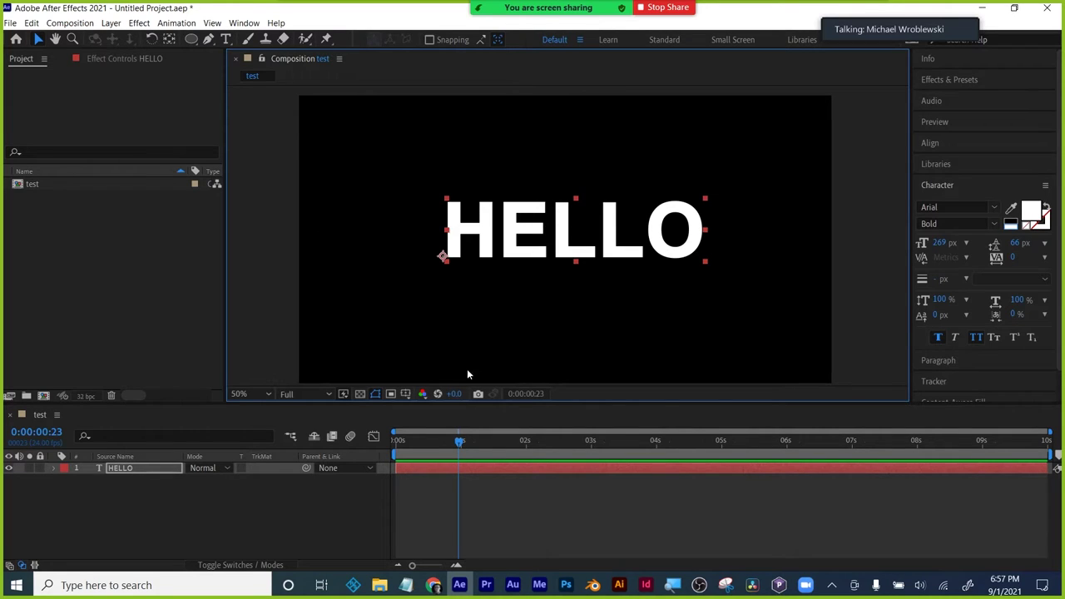
- Start Position keyframing for the HELLO text layer at 0:00:00:00
click(458, 444)
drag(458, 444, 383, 449)
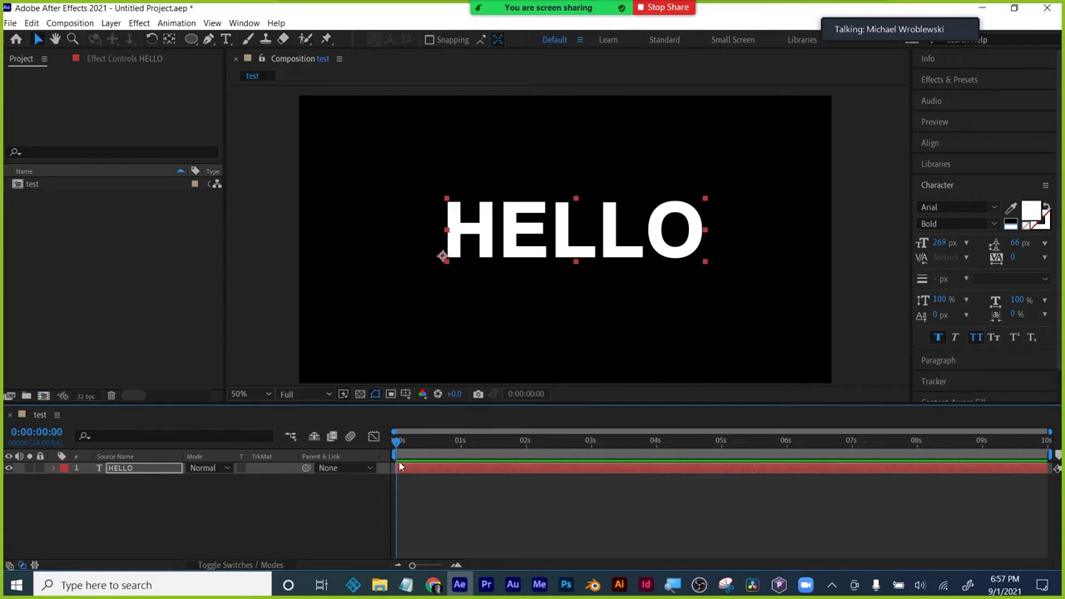
mouse_move(395, 441)
mouse_down()
mouse_move(418, 441)
mouse_move(391, 439)
mouse_up()
click(53, 468)
click(66, 492)
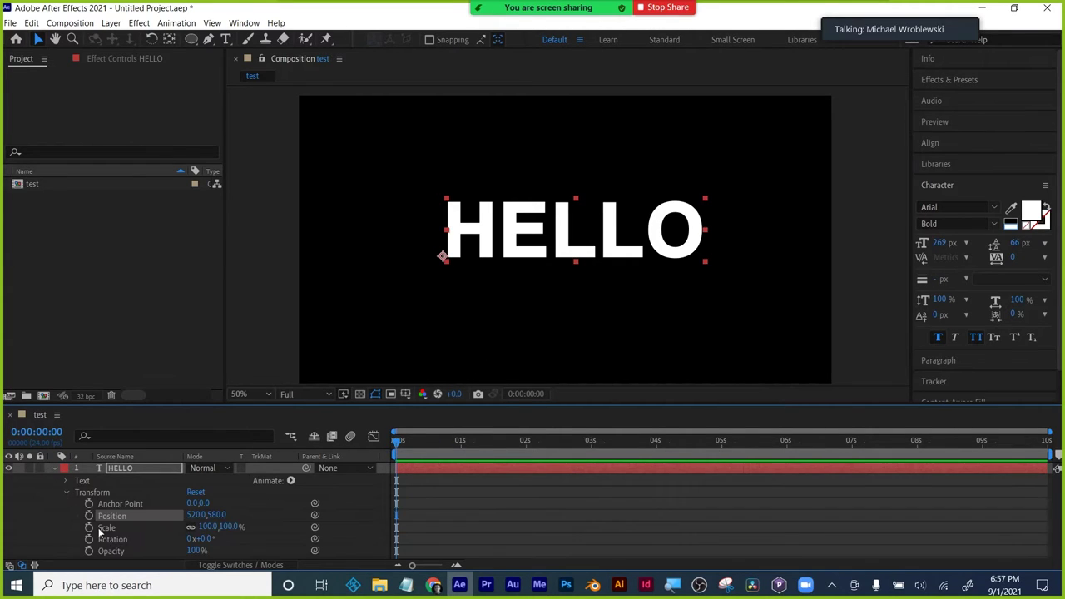
click(91, 516)
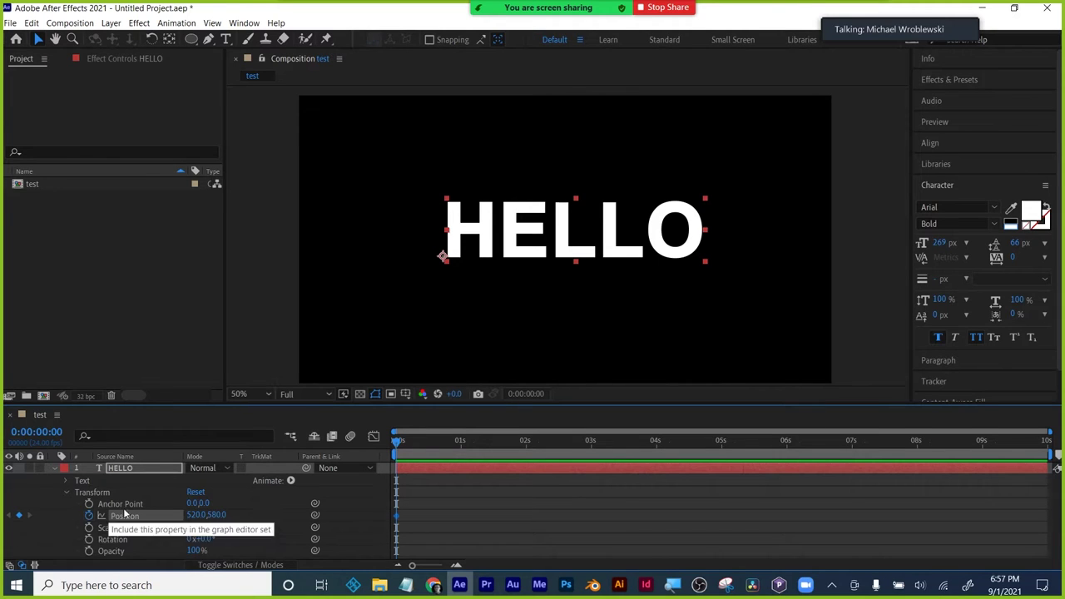
- Move the HELLO text horizontally out of the frame on its left side at 0:00:00:00, to about -977, 580
drag(199, 516, 26, 497)
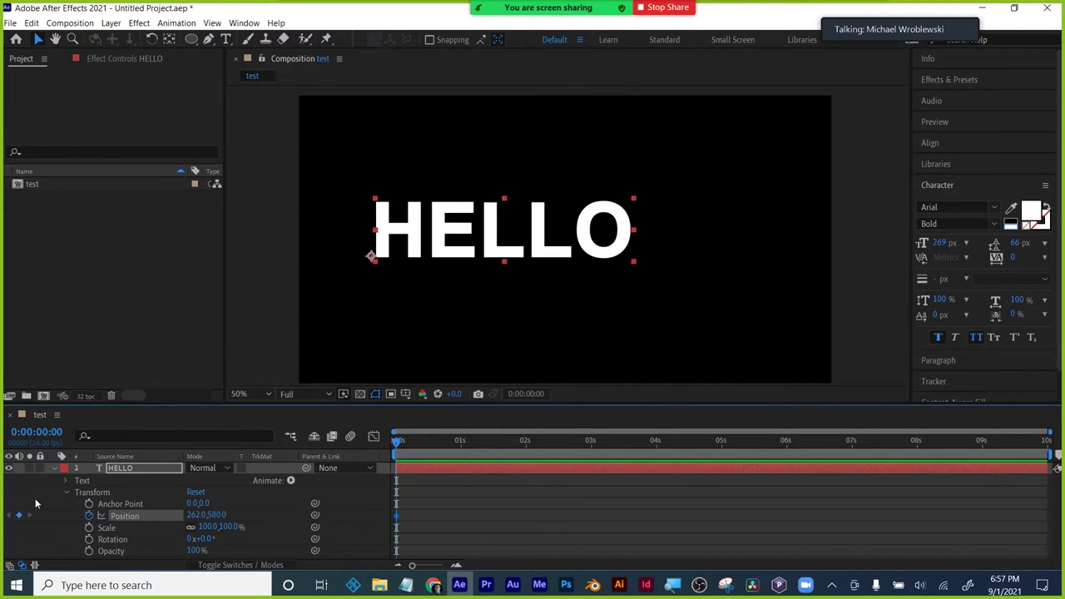
drag(200, 515, 71, 516)
drag(562, 229, 275, 226)
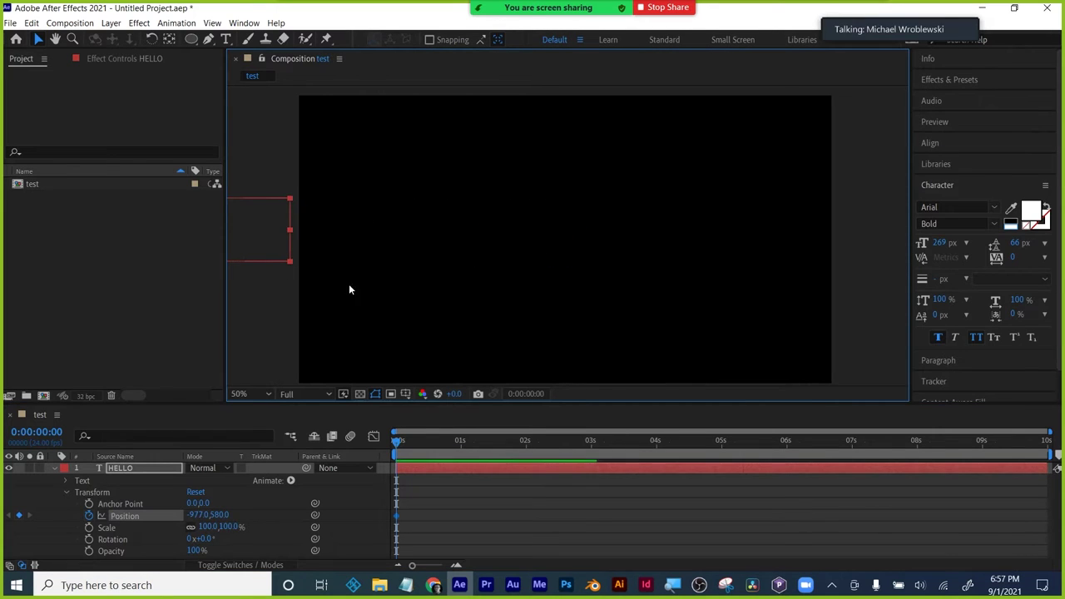
- Keyframe the HELLO layer's Position at 0:00:00:19 with the text back mid-frame, at about 522, 580
drag(398, 442, 448, 432)
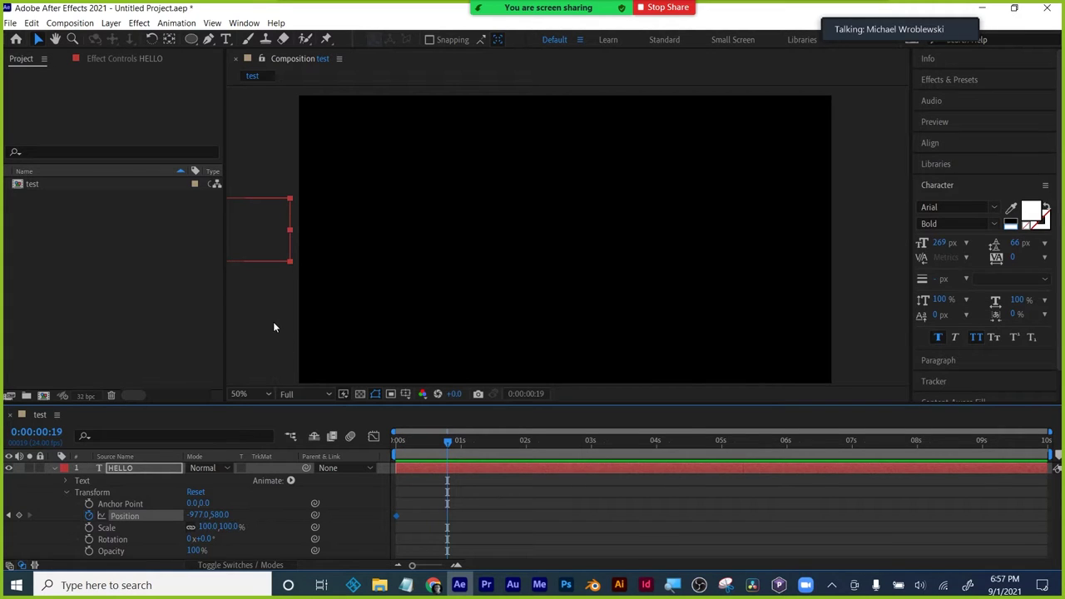
drag(200, 515, 366, 515)
drag(546, 232, 613, 238)
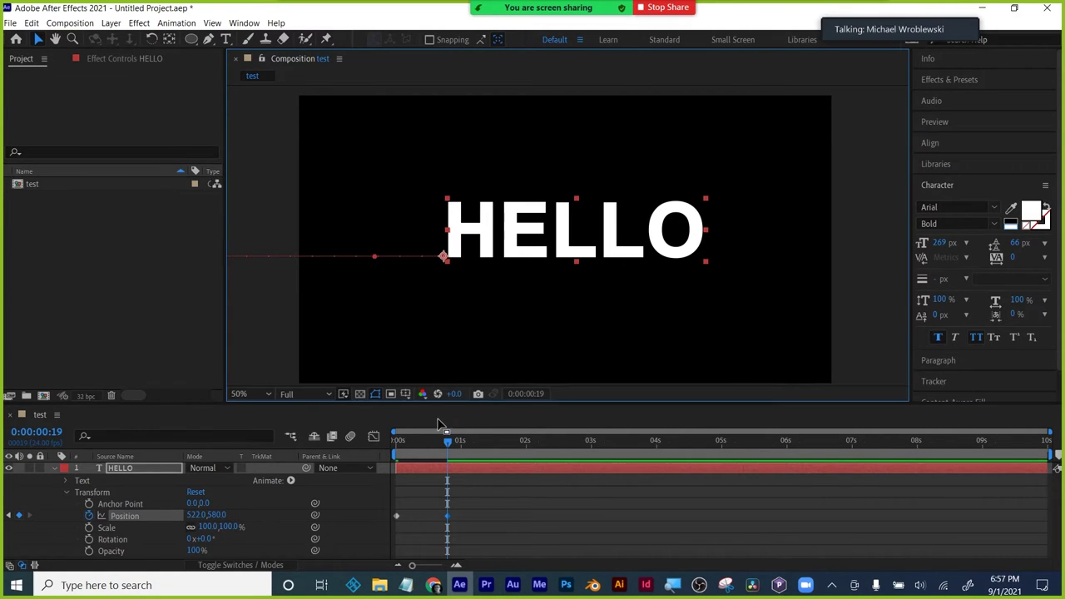
mouse_move(450, 448)
mouse_down()
mouse_move(395, 442)
mouse_move(451, 439)
mouse_up()
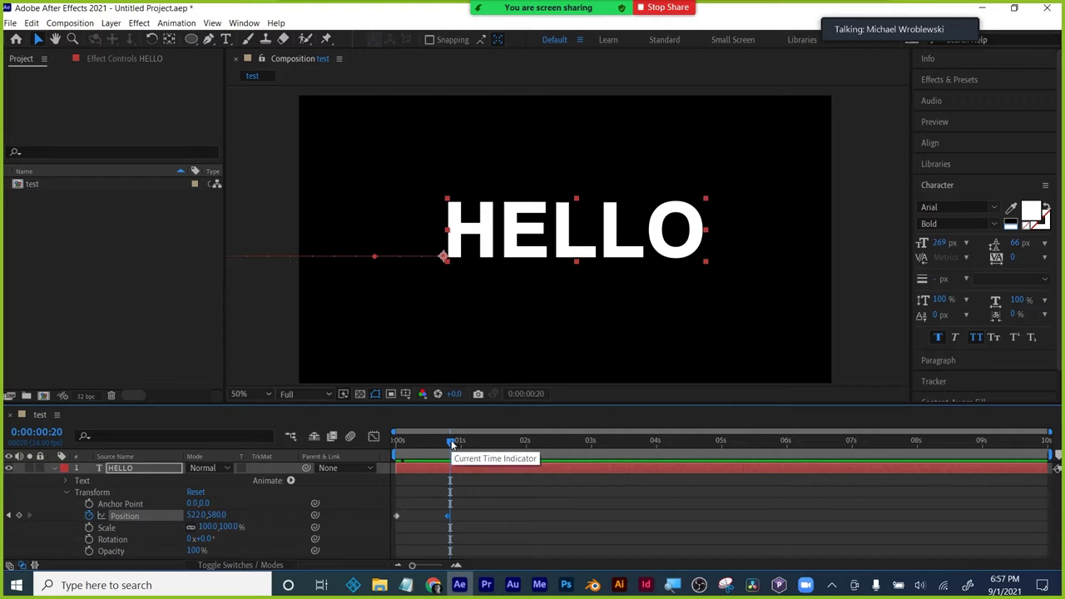
- Start Scale keyframing for the HELLO layer at 0:00:00:05, and enlarge the text to 151% a few frames further on
drag(448, 449, 410, 449)
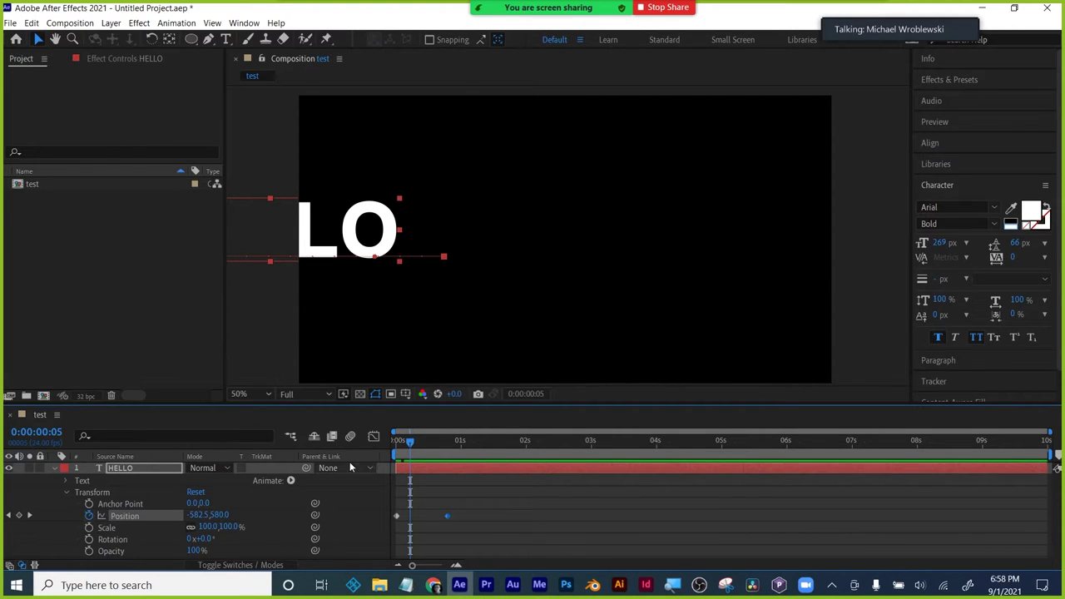
click(89, 528)
drag(410, 440, 419, 438)
drag(208, 526, 459, 443)
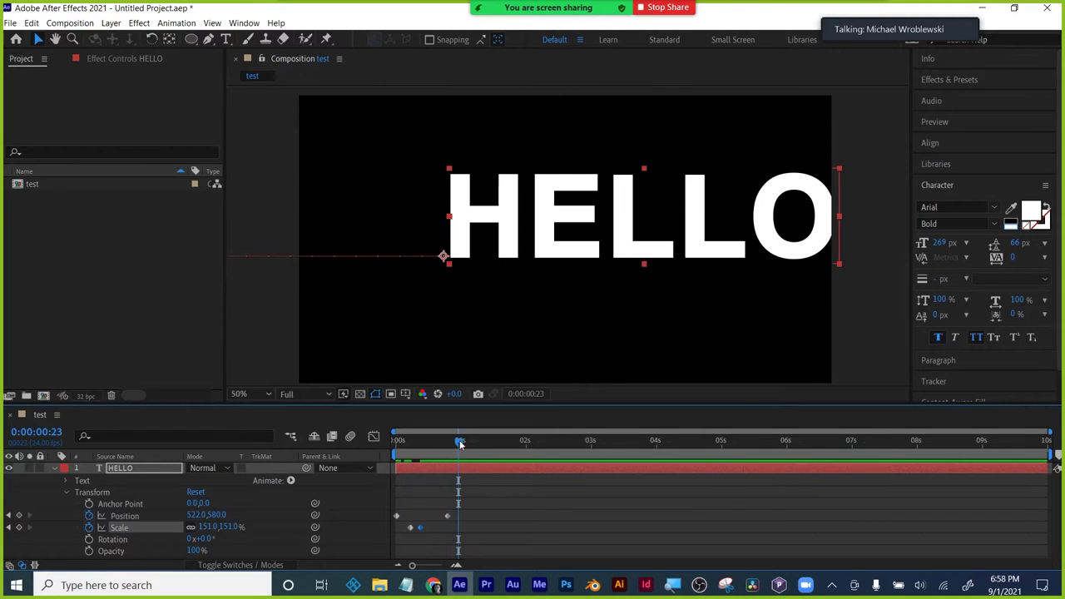
- Keyframe the HELLO layer's Scale at 100% at 0:00:00:23, and deselect the layer
click(206, 527)
text(100)
key(Return)
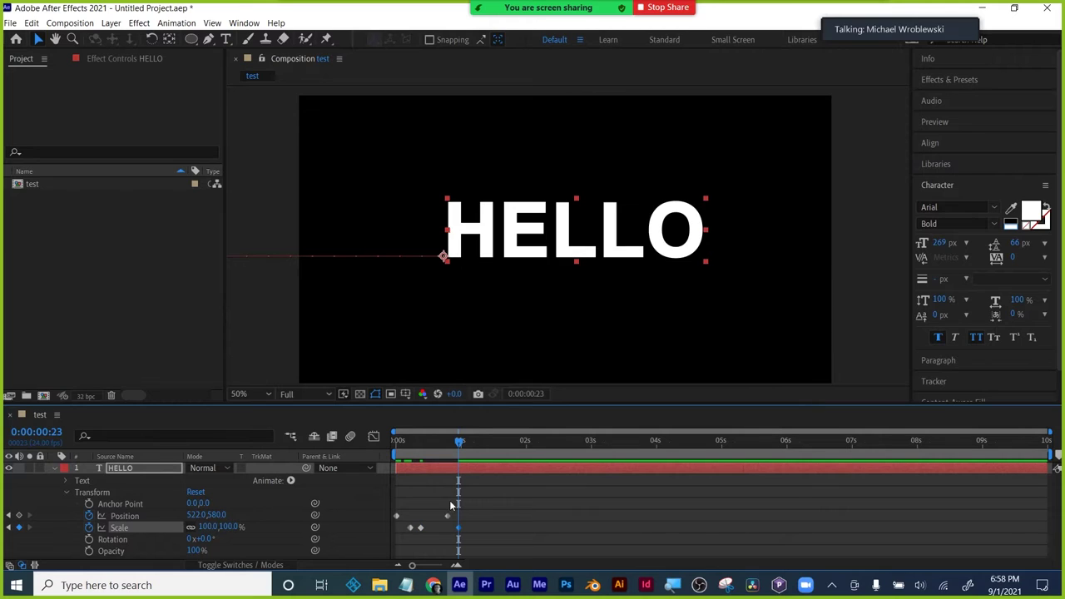
drag(527, 515, 358, 554)
click(507, 529)
- Fade out the HELLO layer by keyframing Opacity at 100% at 0:00:02:00 and 0% at 0:00:03:00
mouse_move(456, 437)
mouse_down()
mouse_move(390, 445)
mouse_move(456, 439)
mouse_up()
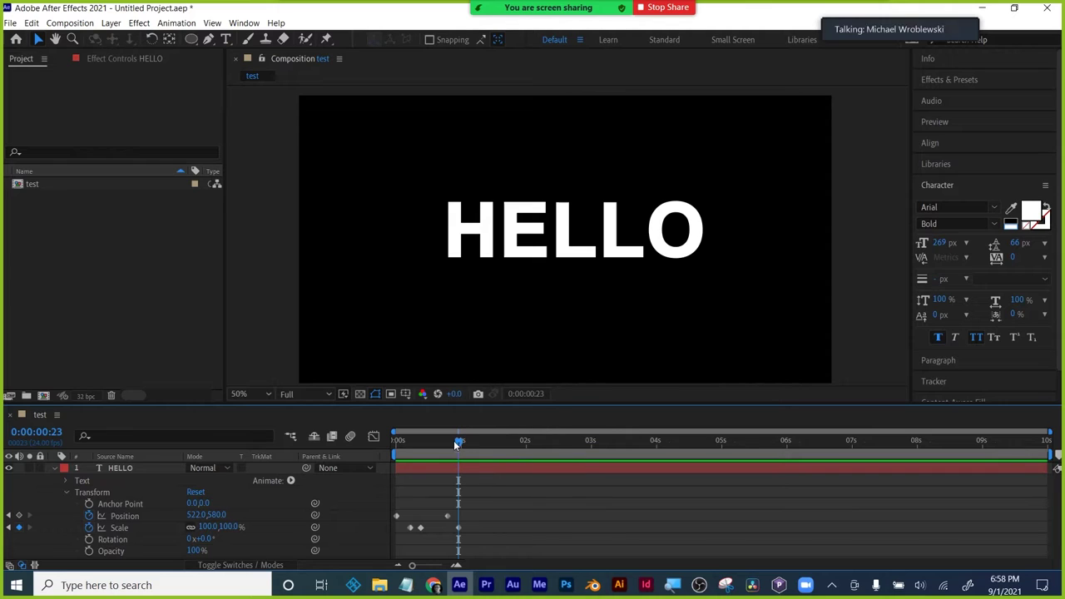
drag(457, 440, 526, 444)
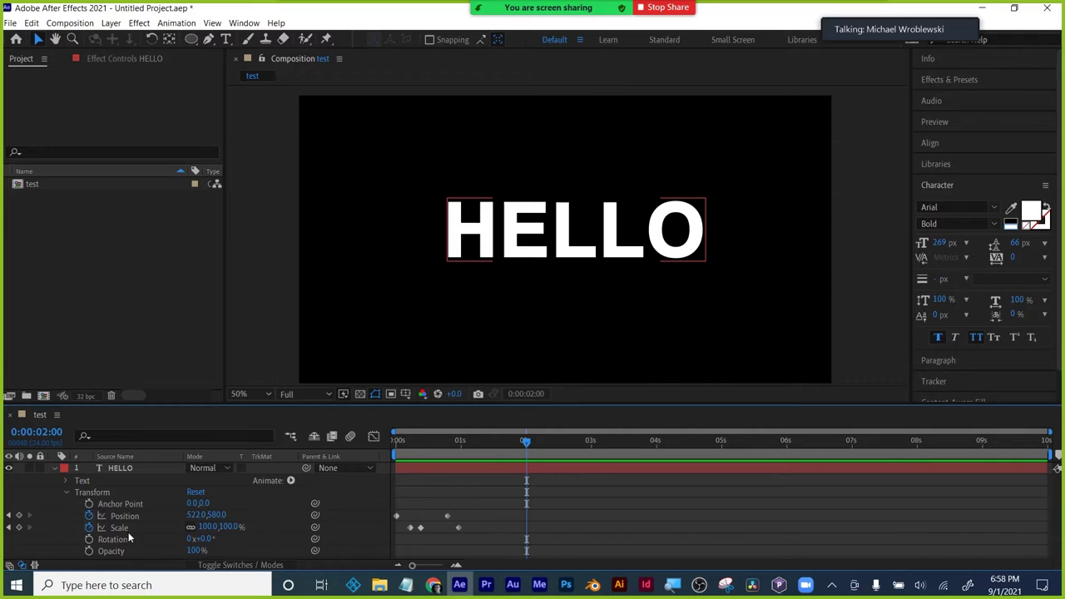
click(89, 552)
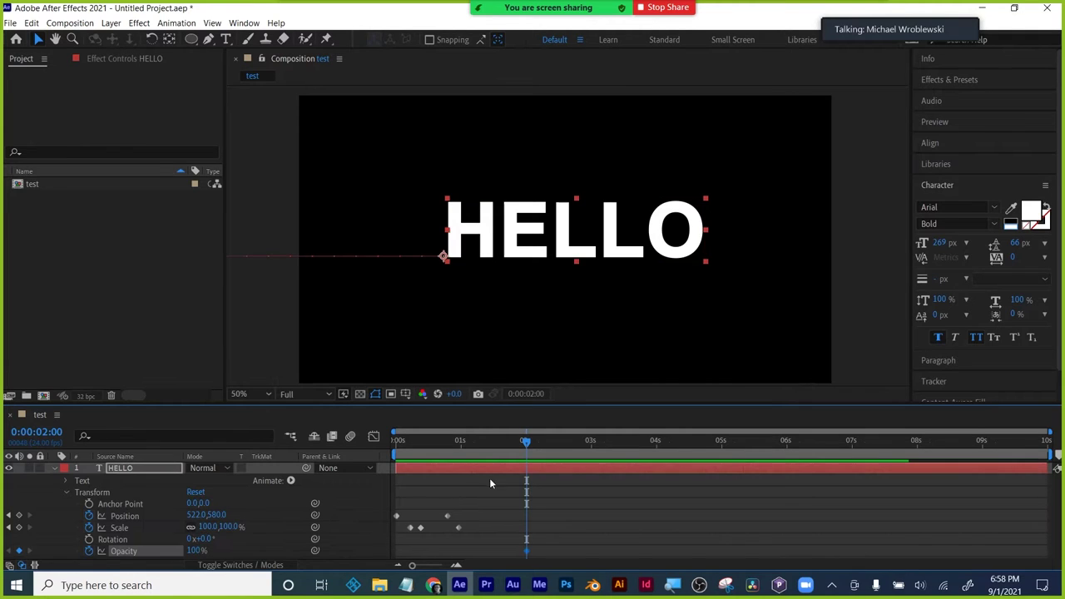
drag(526, 441, 591, 441)
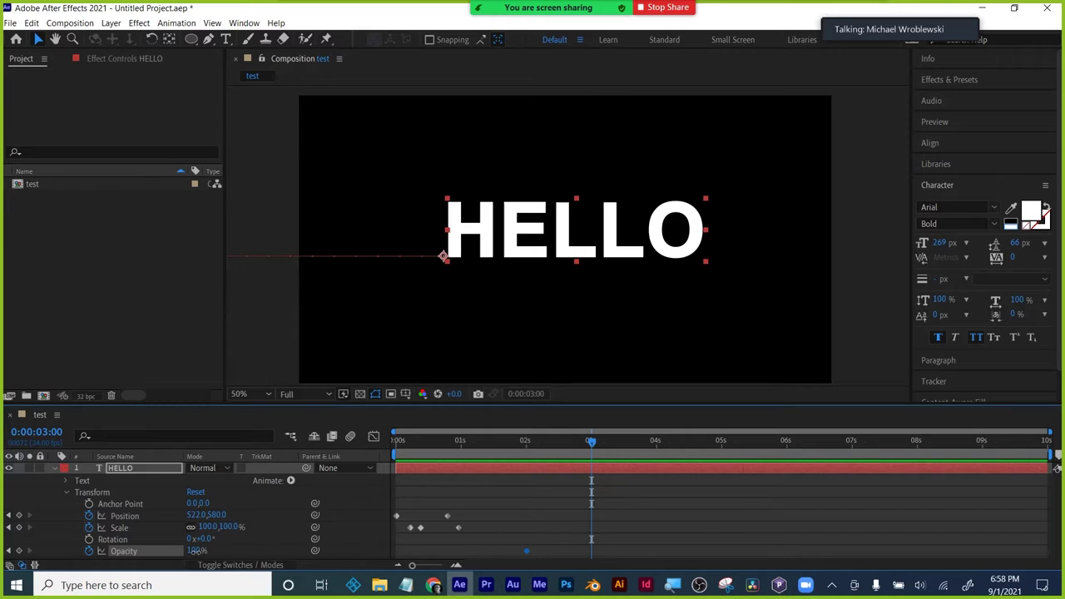
drag(197, 551, 117, 551)
- Preview the HELLO animation from the start, and scrub through the first second and a half to review its Position and Scale keyframes
drag(591, 442, 378, 447)
key(space)
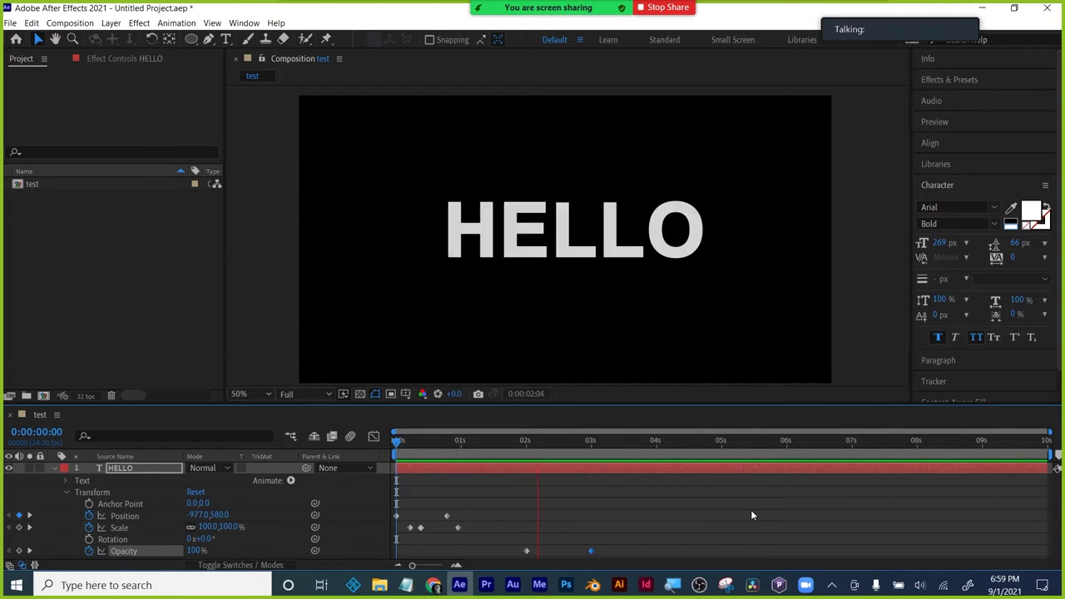
key(space)
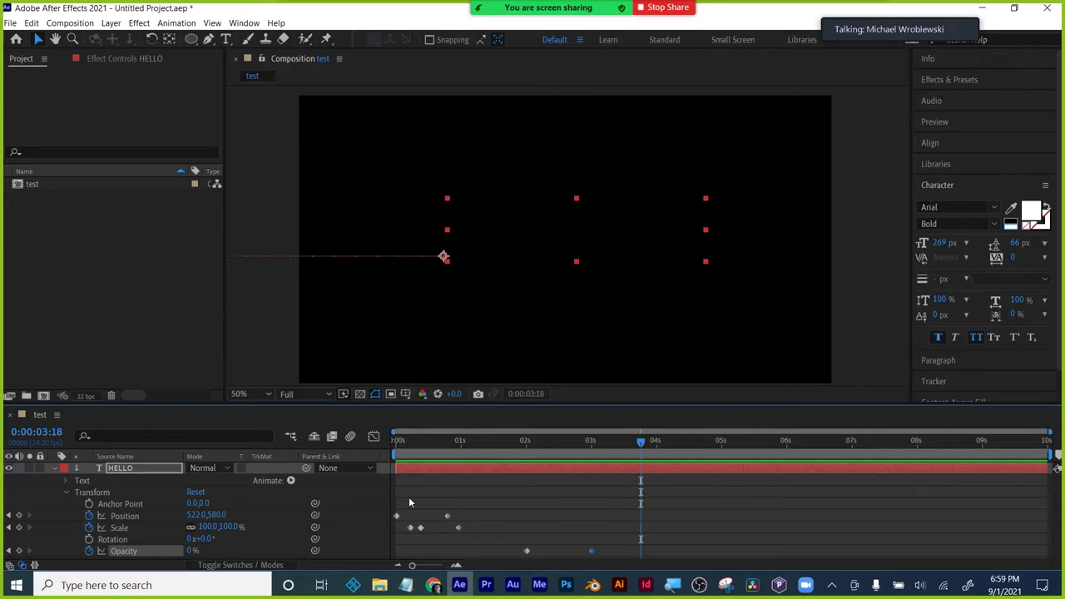
drag(463, 445, 397, 441)
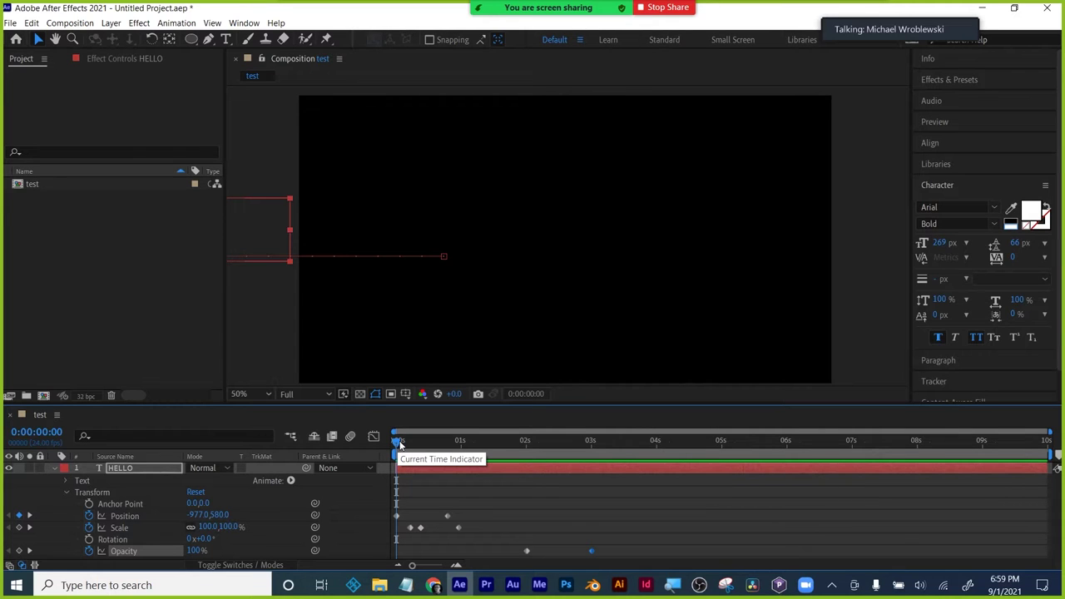
drag(420, 440, 446, 434)
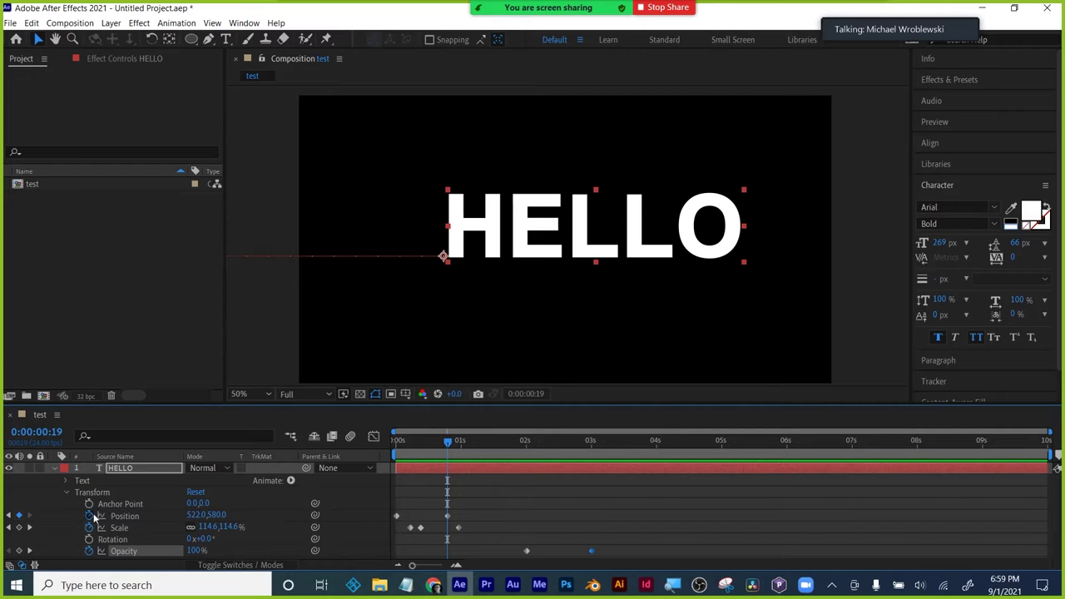
drag(447, 442, 491, 442)
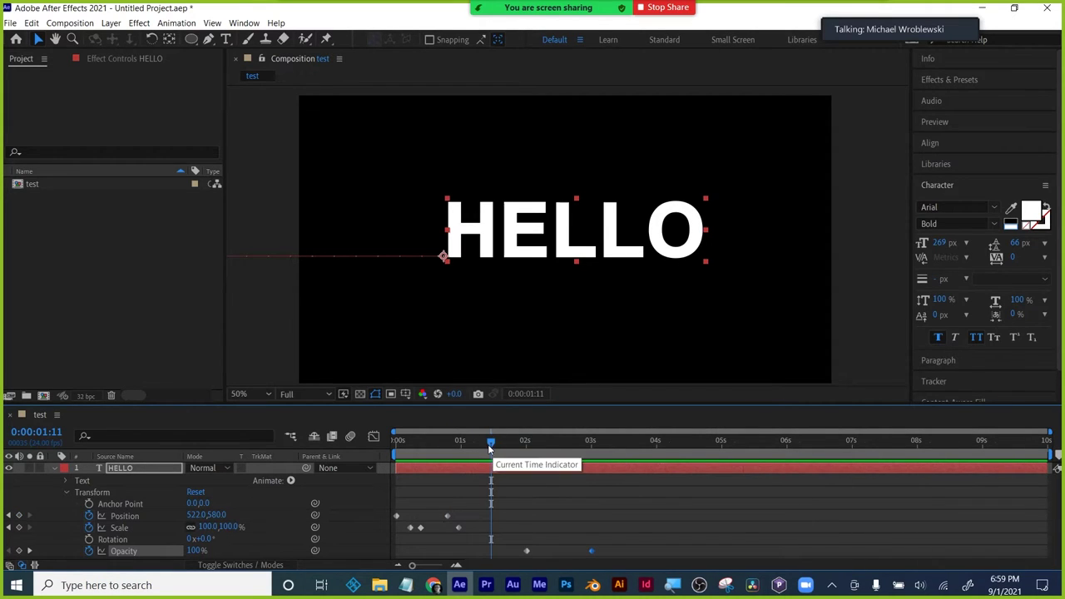
drag(490, 443, 431, 450)
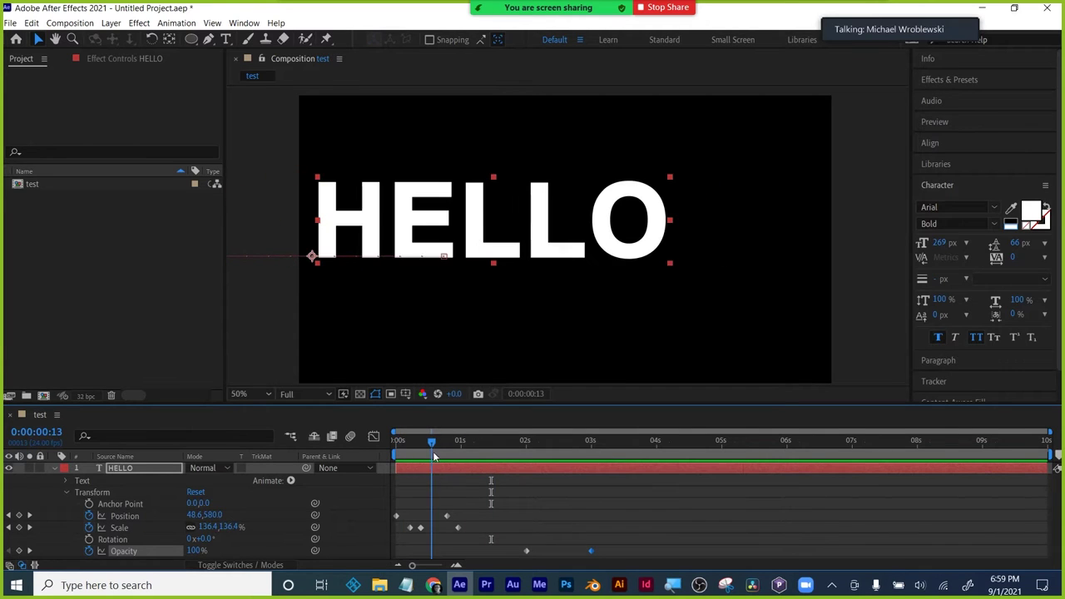
drag(462, 502, 360, 523)
drag(450, 503, 443, 517)
- Delete the HELLO text layer from the composition
drag(431, 444, 623, 443)
click(689, 471)
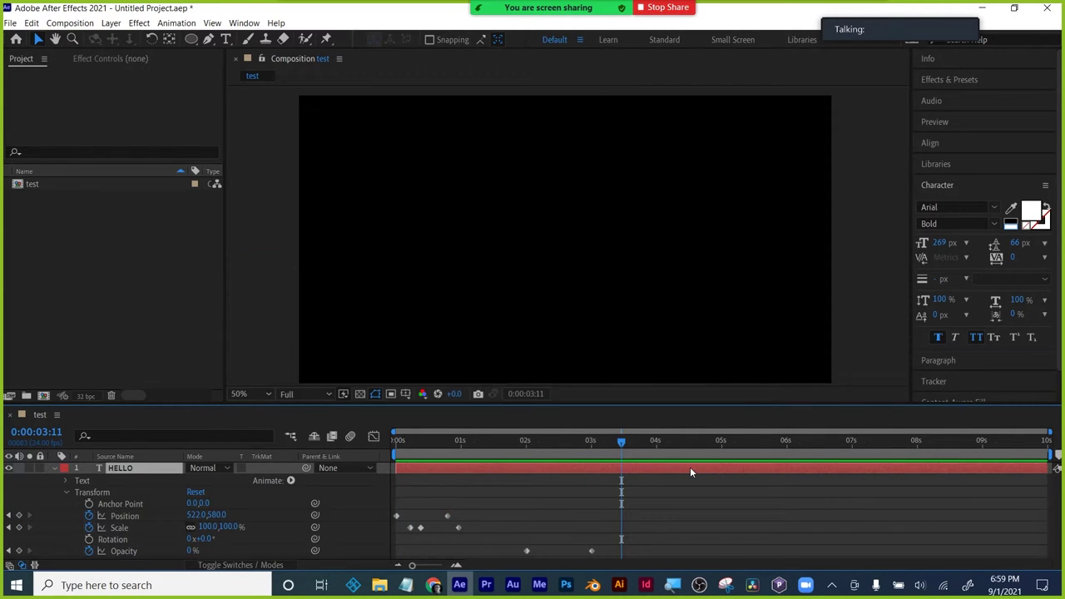
key(Delete)
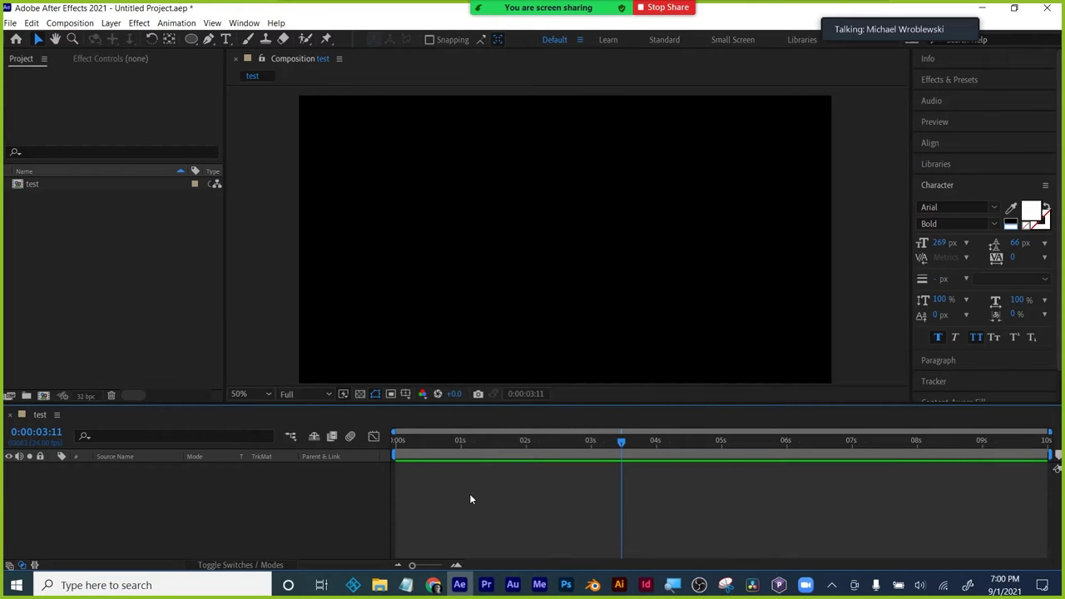
- Draw a tall pale yellow ellipse slightly right of the composition's centre, and return the current time to 0:00:00:00
click(191, 39)
mouse_move(527, 158)
mouse_down()
mouse_move(627, 299)
mouse_move(634, 326)
mouse_move(669, 336)
mouse_up()
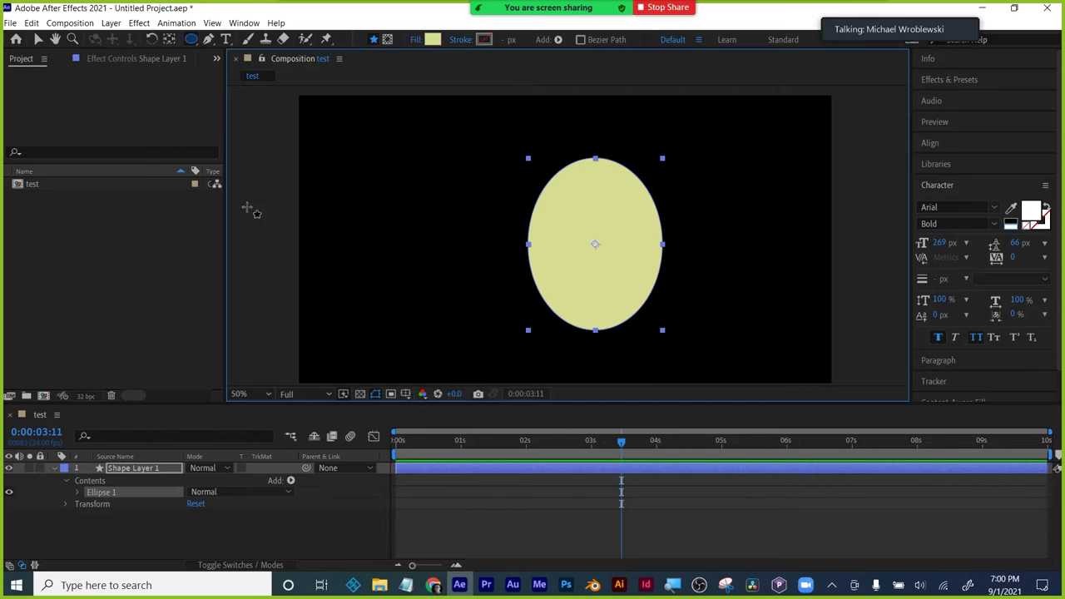
click(38, 39)
click(449, 506)
drag(589, 451, 385, 453)
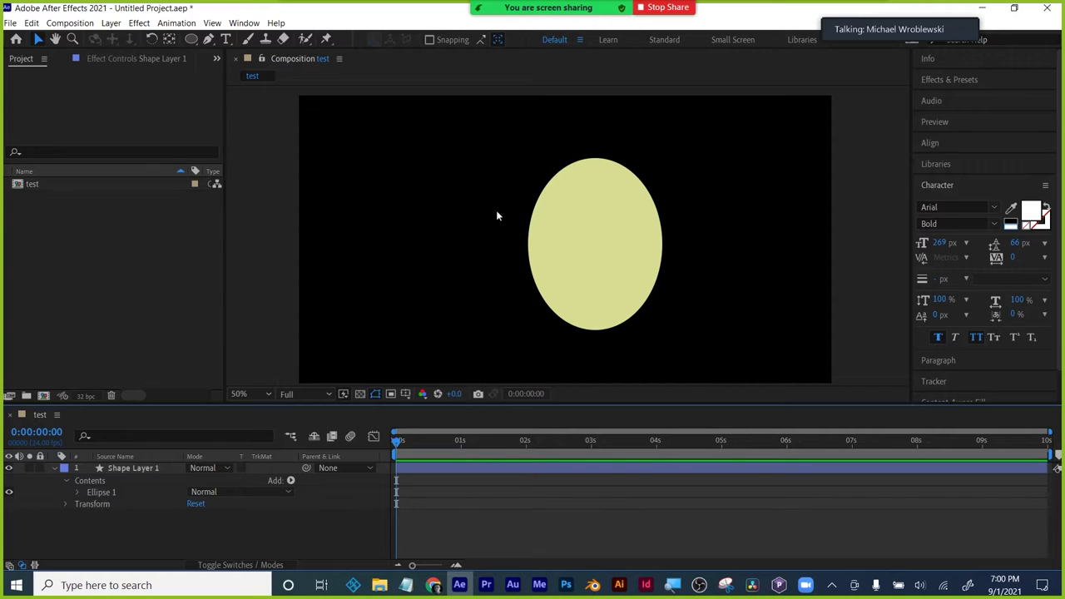
- Add the white text LOGO and place it over the middle of the ellipse
click(226, 39)
click(427, 251)
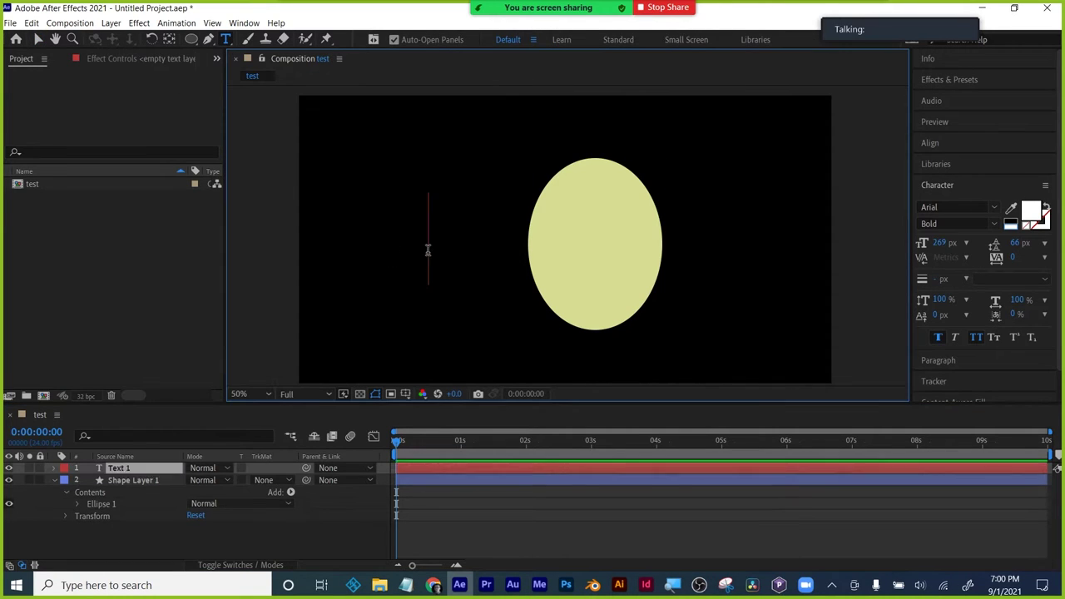
text(LO)
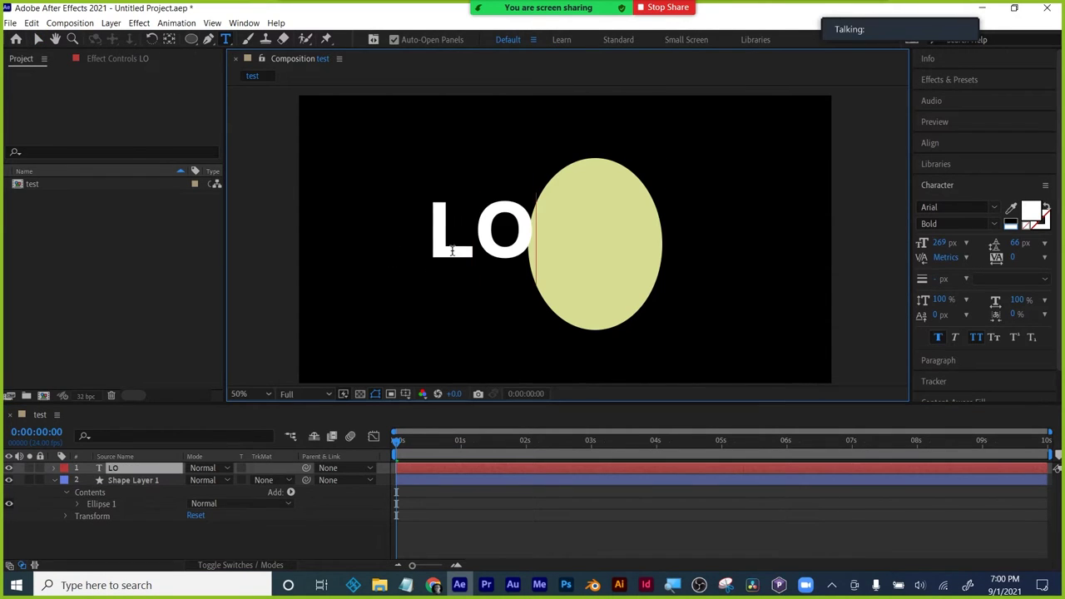
text(GO)
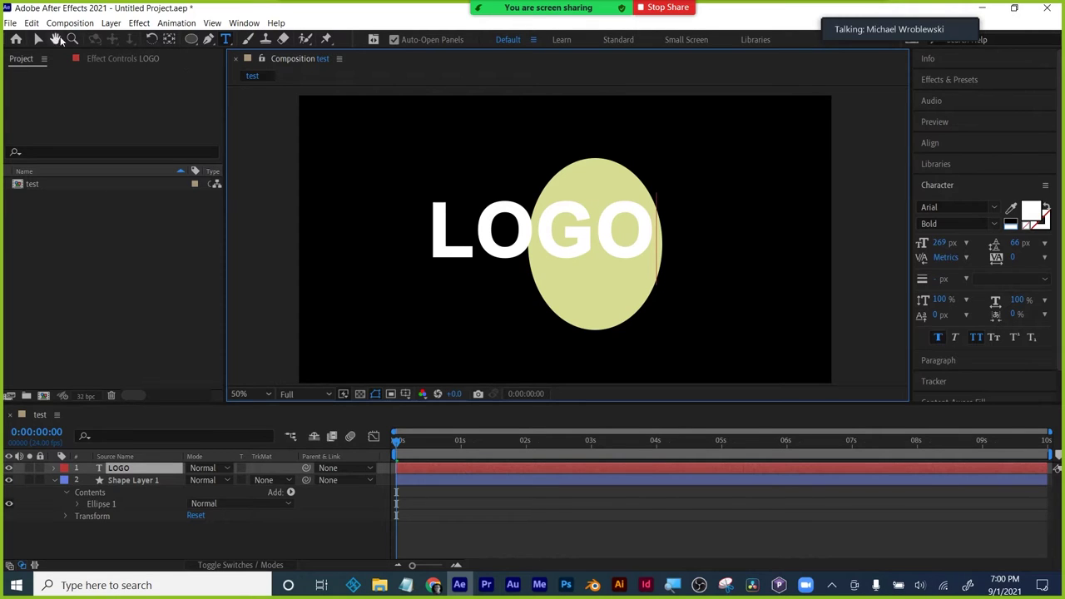
click(37, 39)
drag(516, 249, 567, 262)
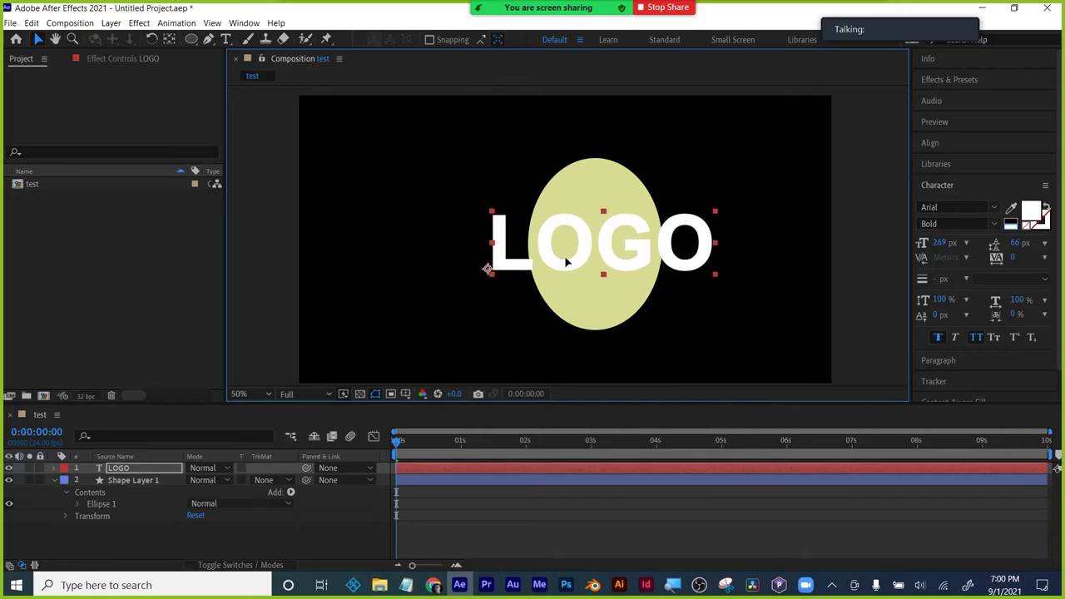
- Collapse the ellipse layer's properties in the timeline
click(607, 293)
click(498, 506)
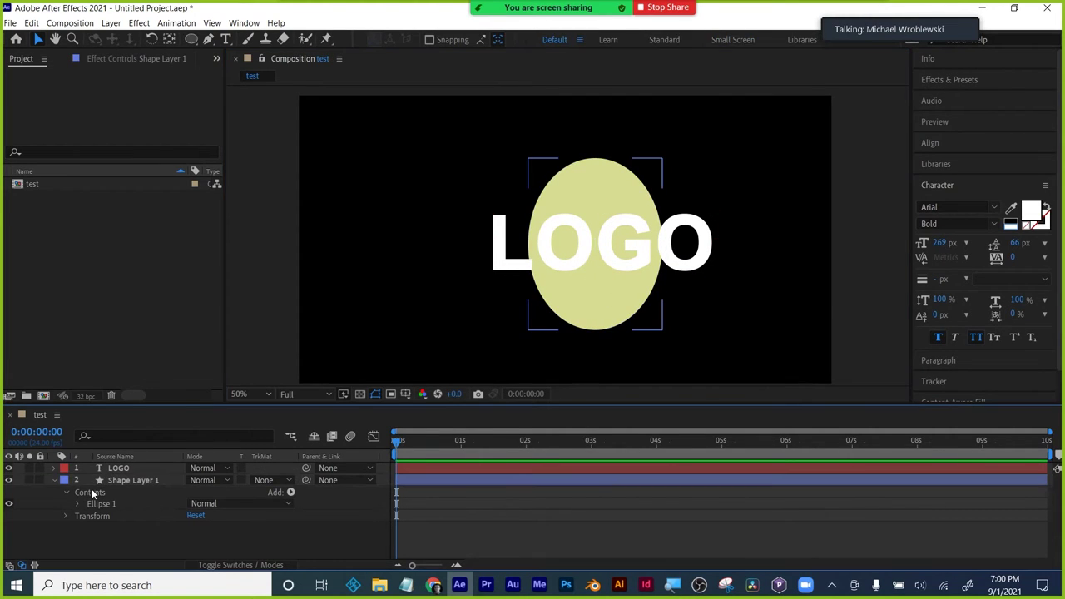
click(54, 480)
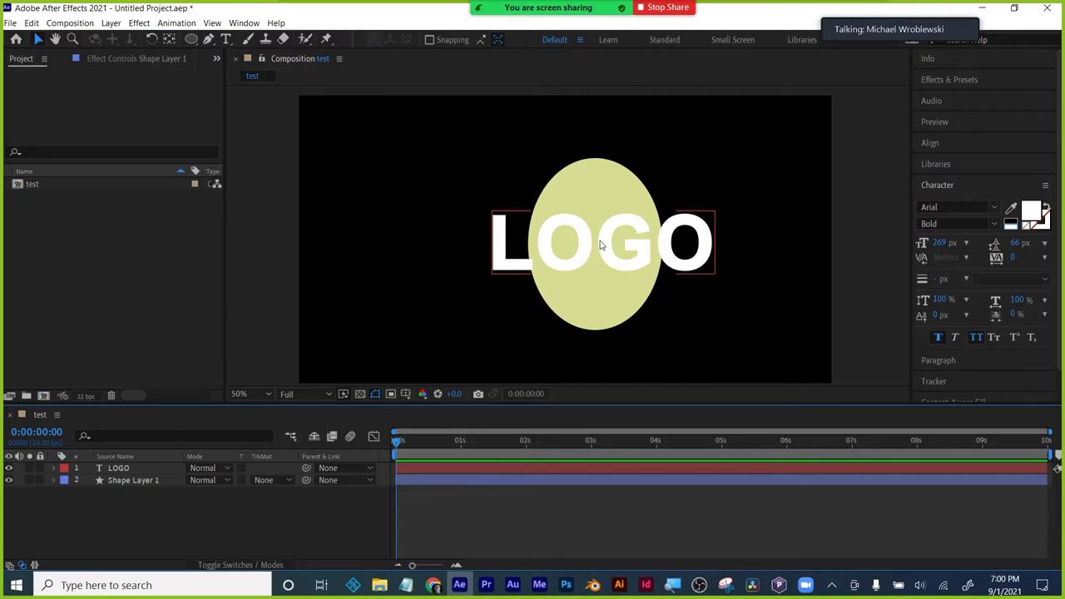
click(590, 293)
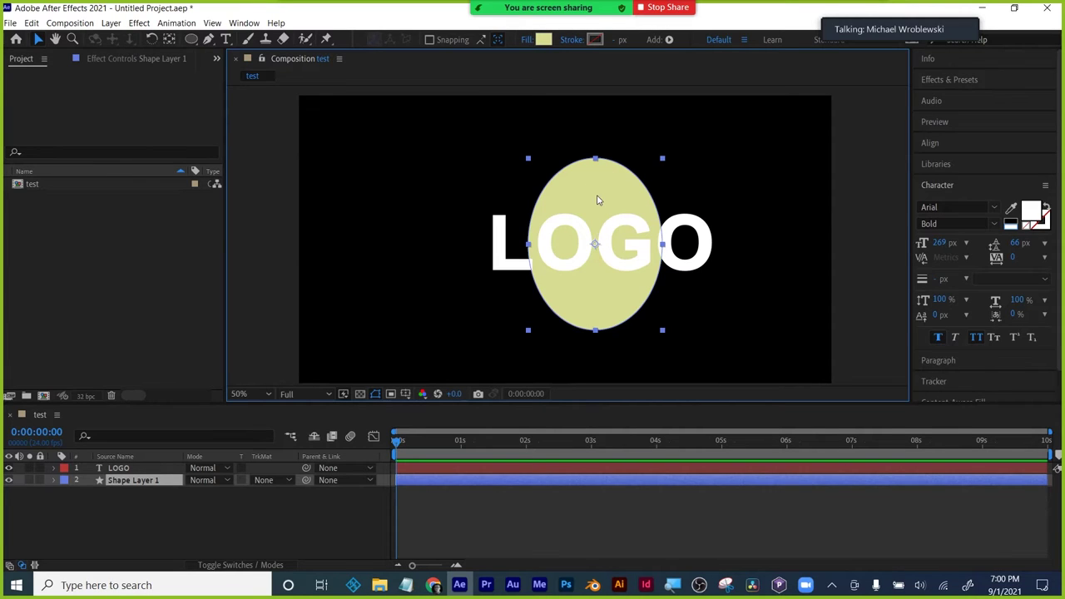
click(518, 265)
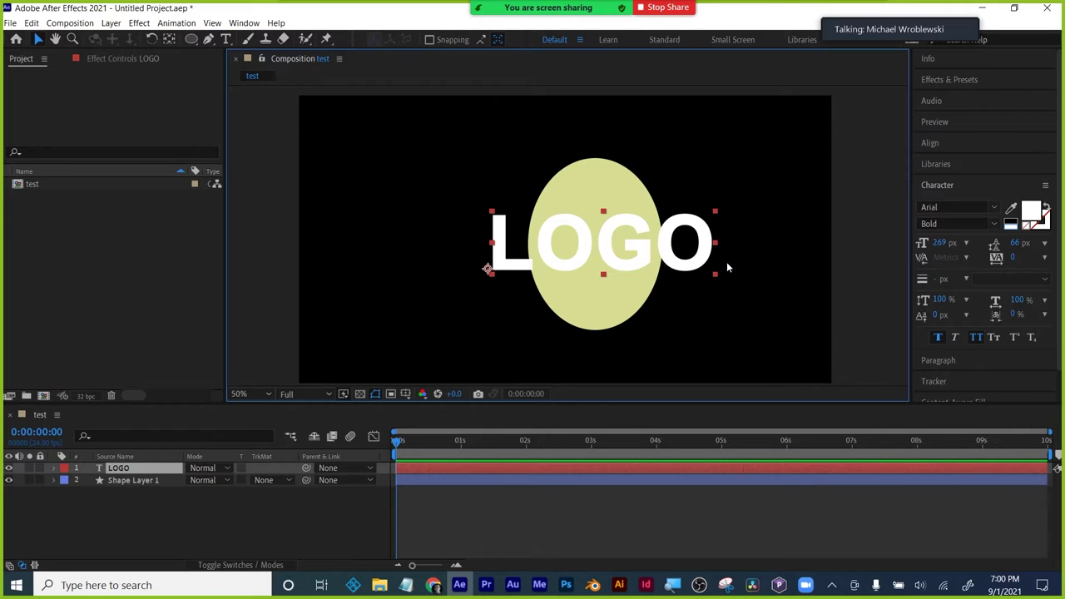
click(346, 522)
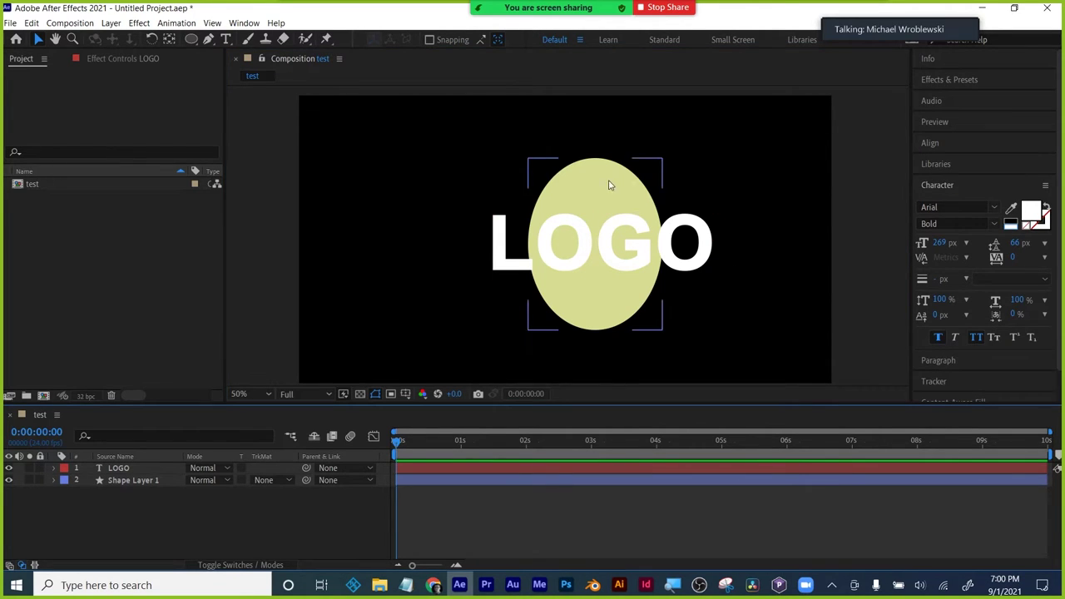
- Align the LOGO text and the ellipse to each other's centres, horizontally and vertically
click(589, 240)
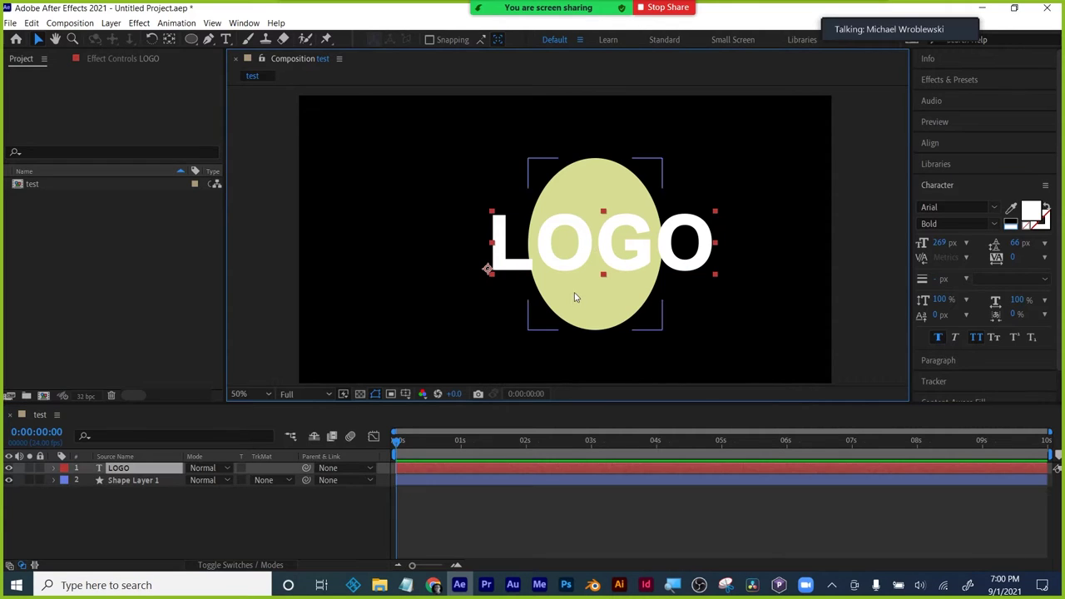
shift+click(578, 289)
click(942, 145)
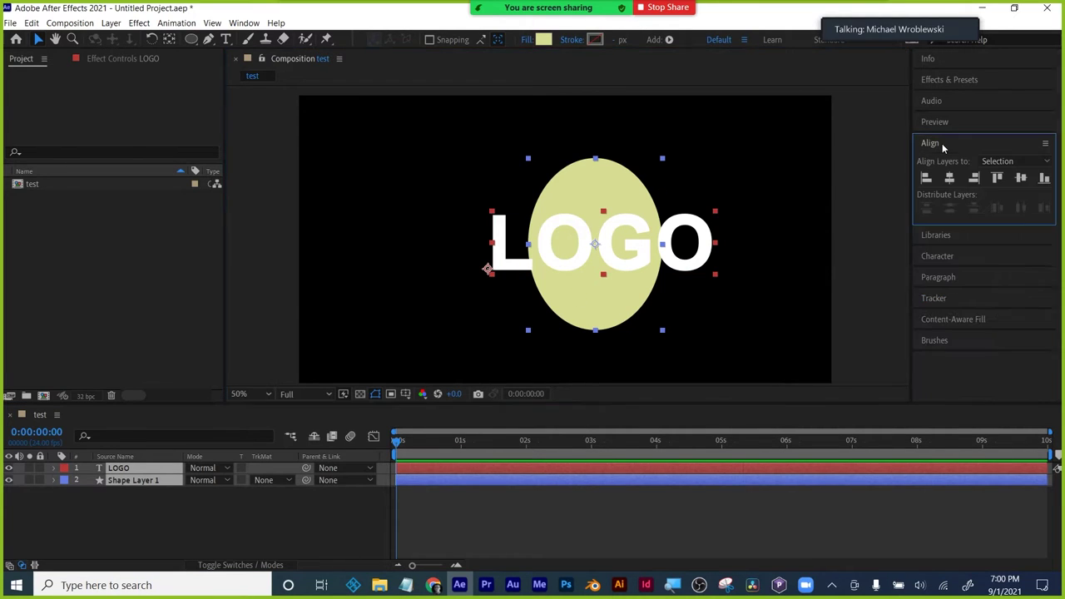
click(950, 179)
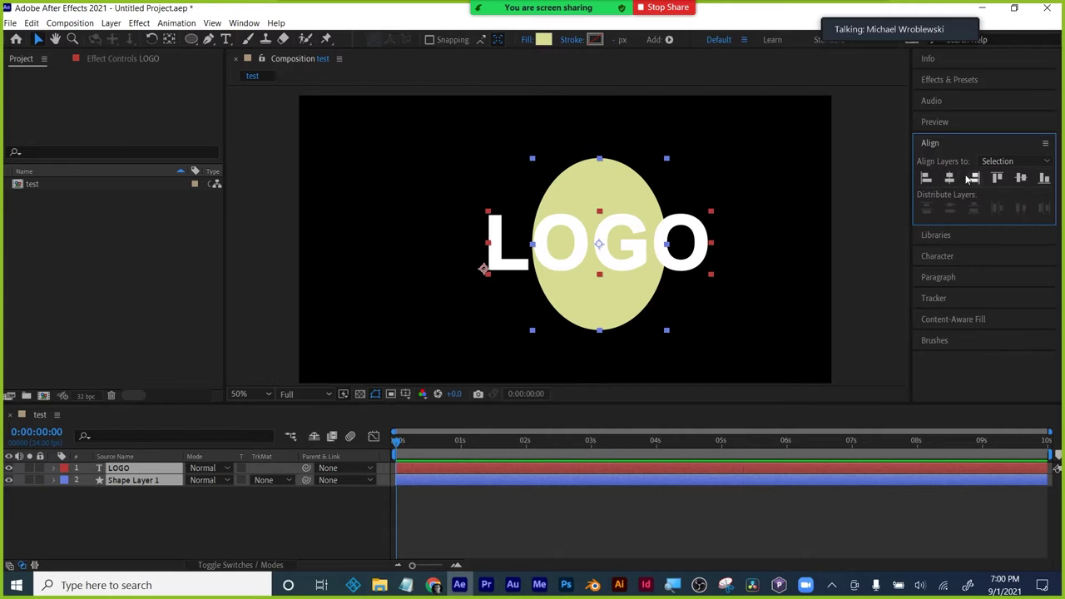
click(1021, 178)
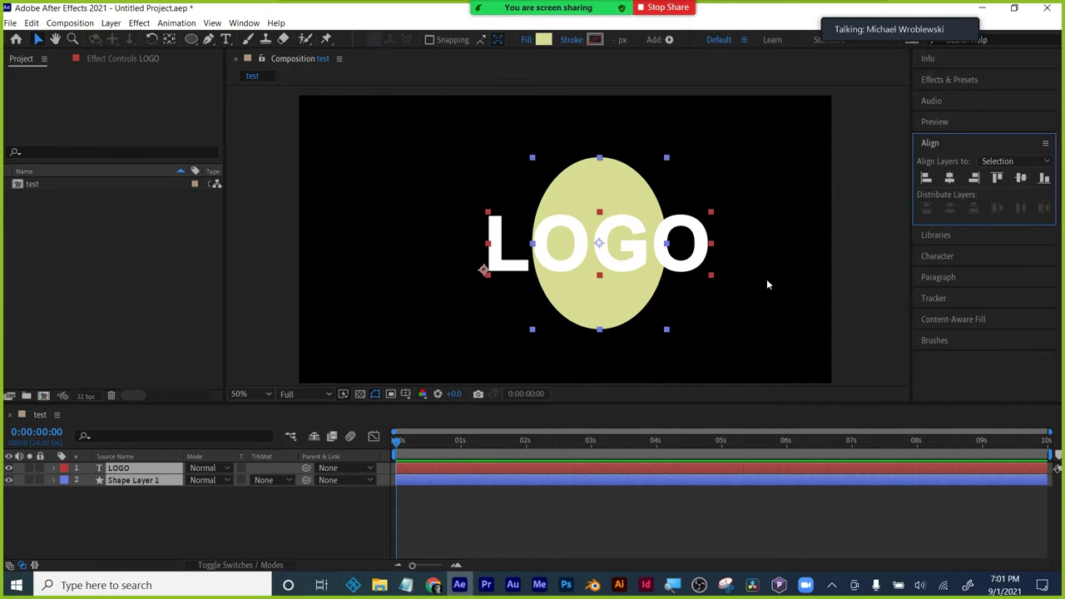
- Move the LOGO text and the ellipse together slightly left, onto the composition's centre, and deselect them
drag(616, 293, 580, 294)
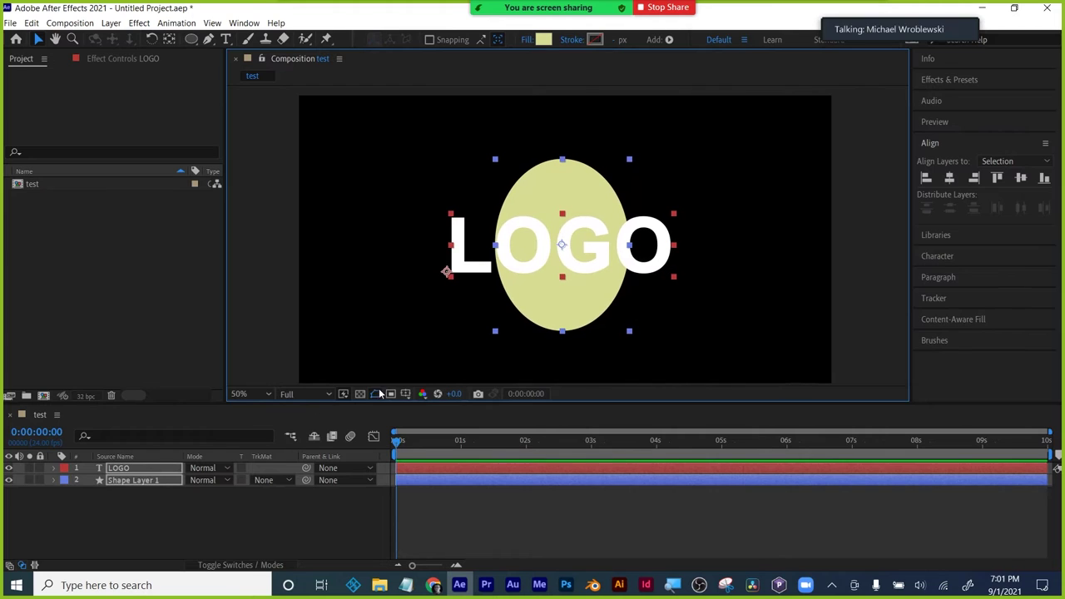
click(531, 499)
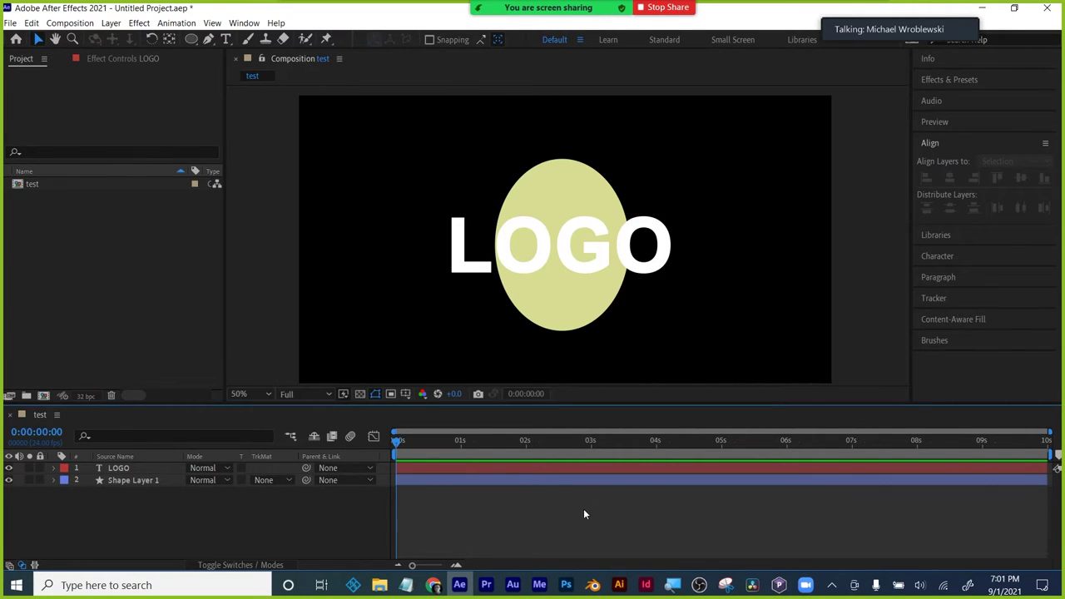
click(500, 264)
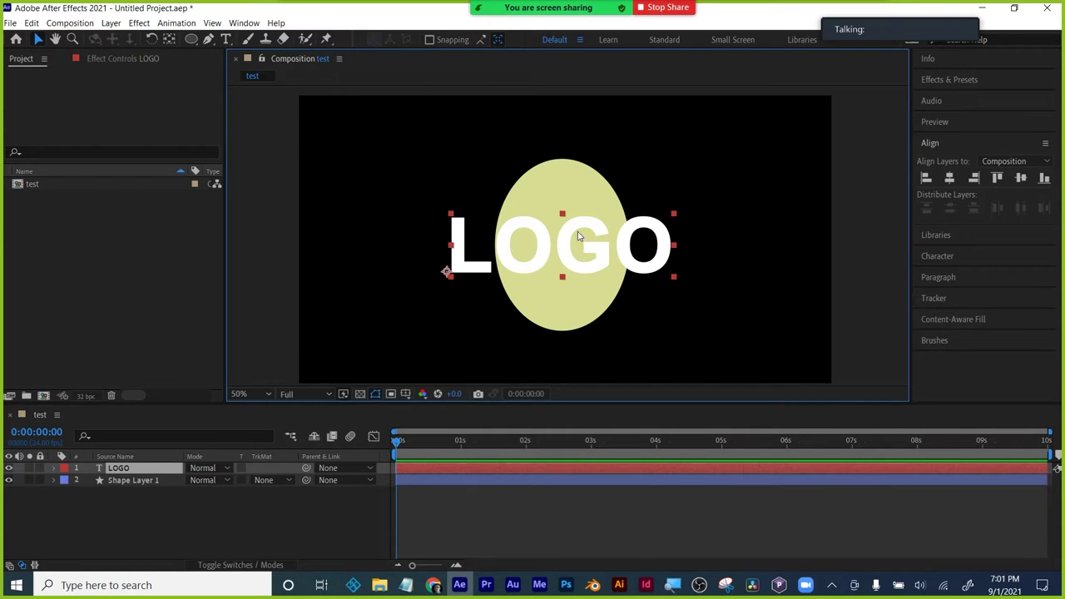
click(587, 205)
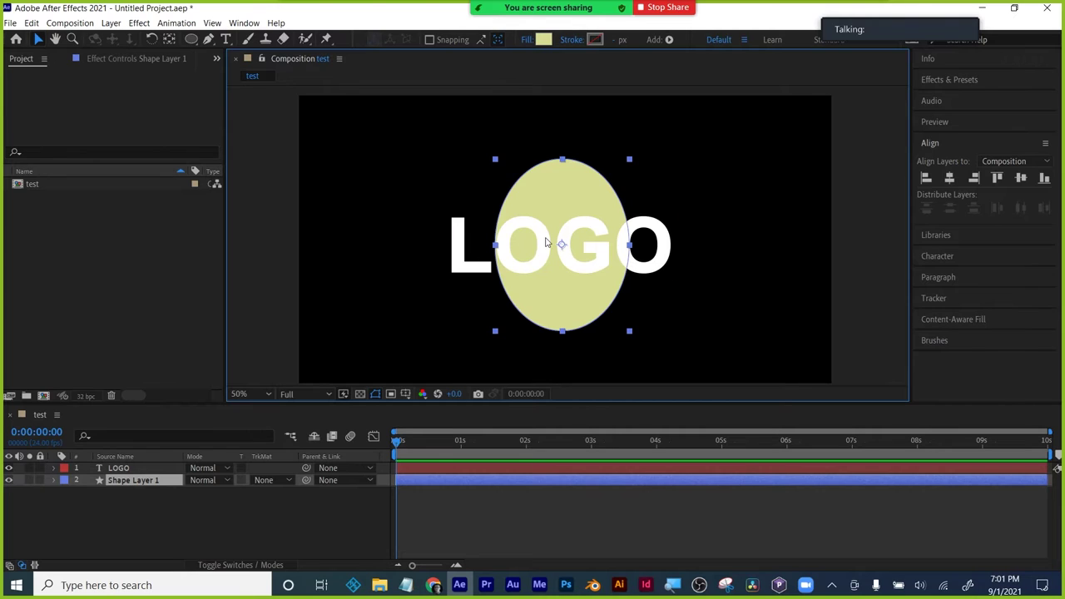
click(584, 547)
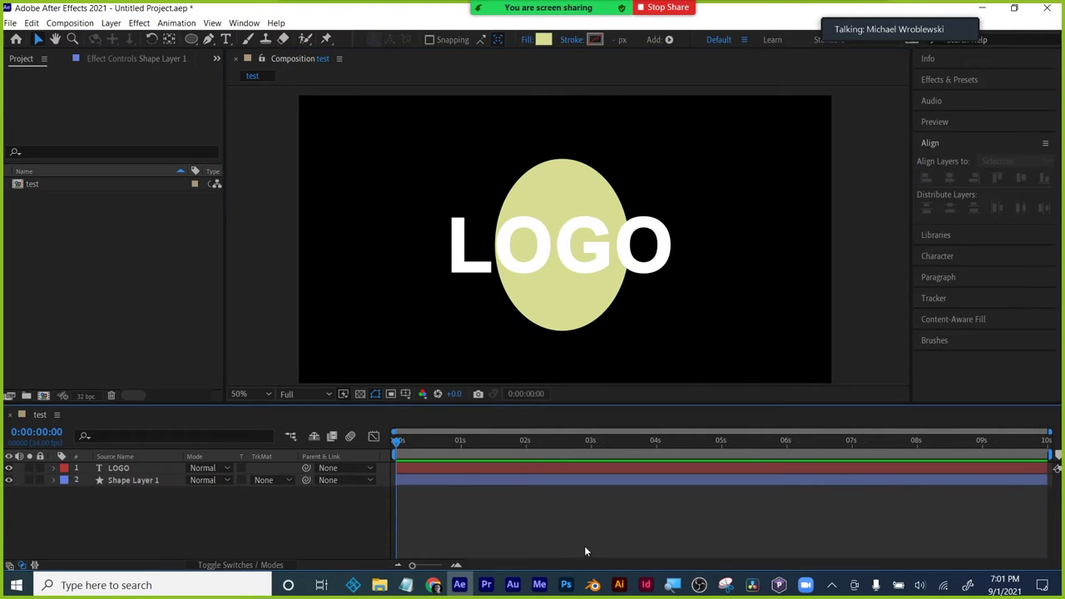
- Start animating the LOGO text's opacity with a 0% keyframe at 0:00:00:08
click(578, 265)
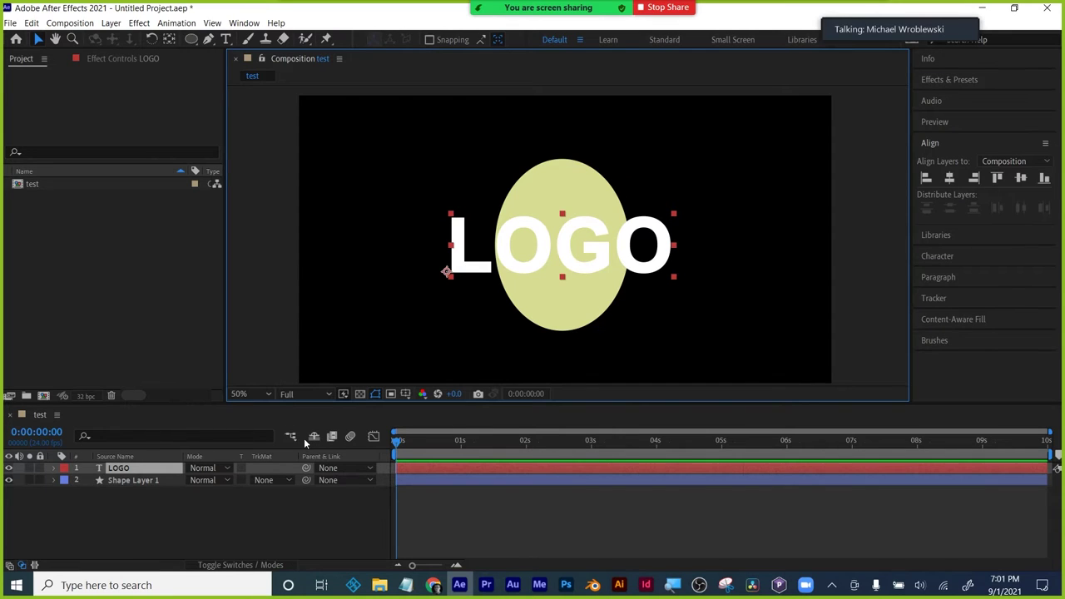
key(t)
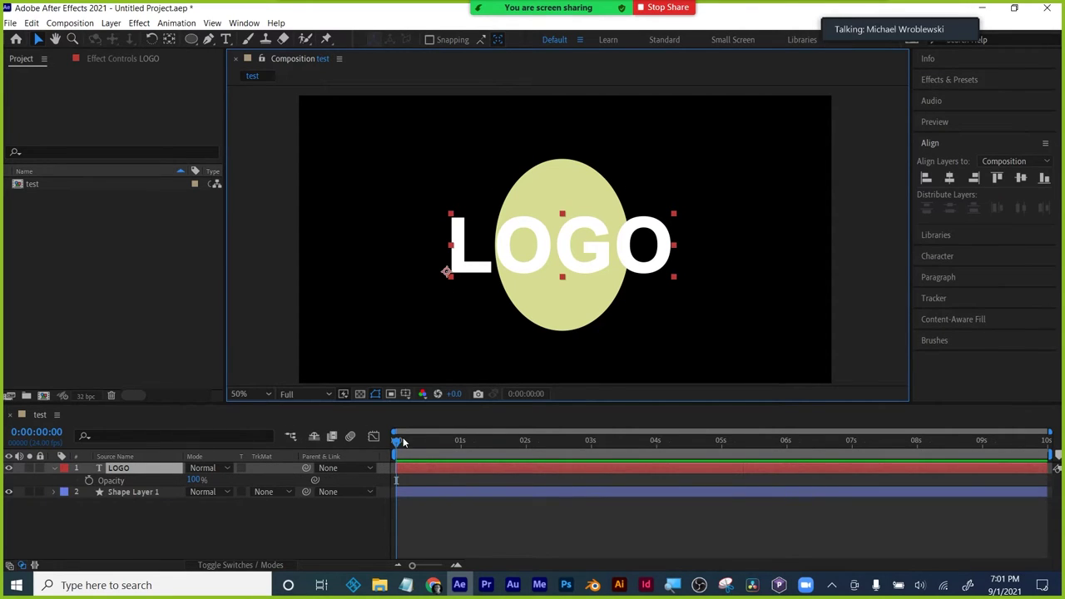
drag(399, 441, 419, 441)
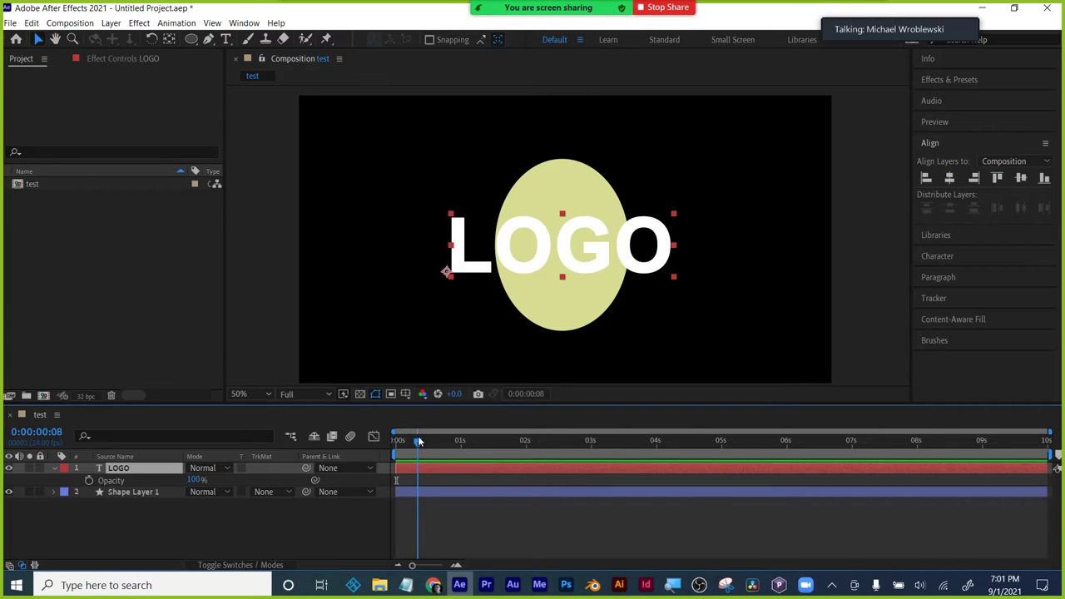
click(88, 481)
shift+click(179, 493)
drag(192, 481, 141, 481)
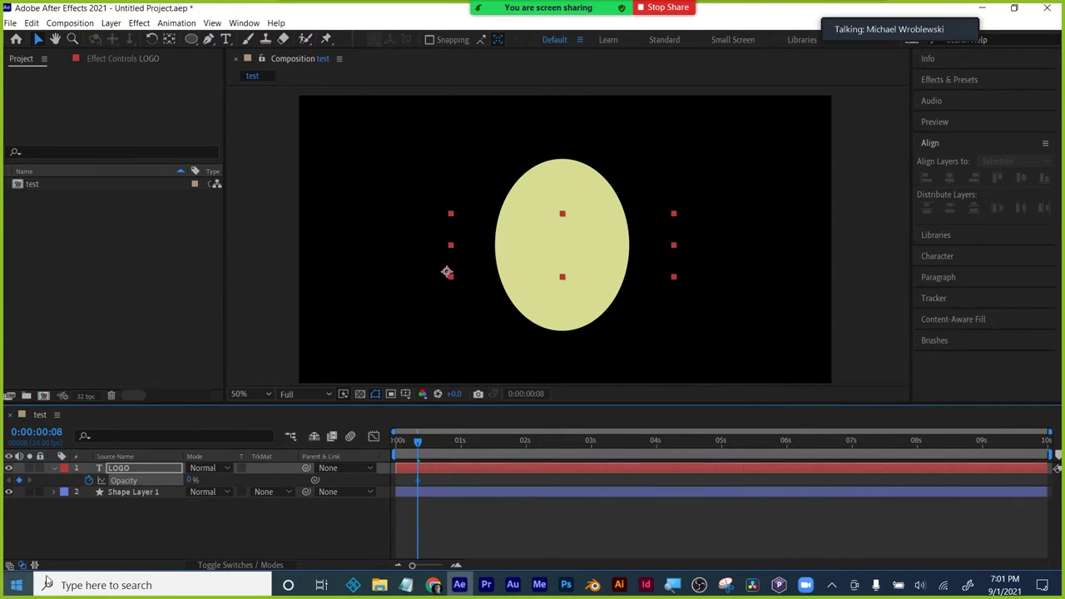
- Add a 100% opacity keyframe to the LOGO text at 0:00:01:07
key(space)
key(space)
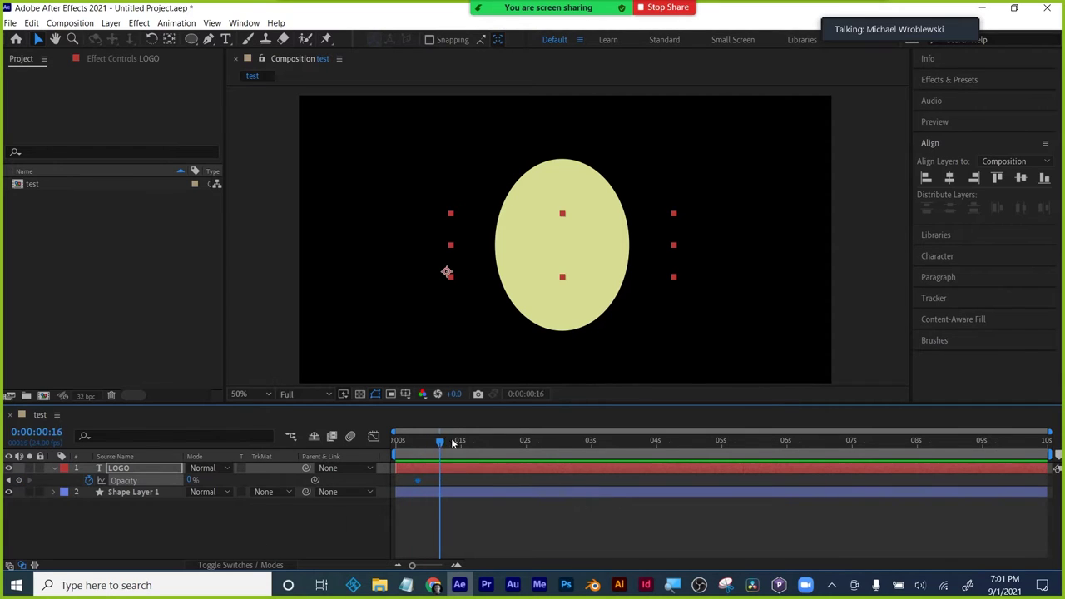
click(193, 480)
text(100)
key(Return)
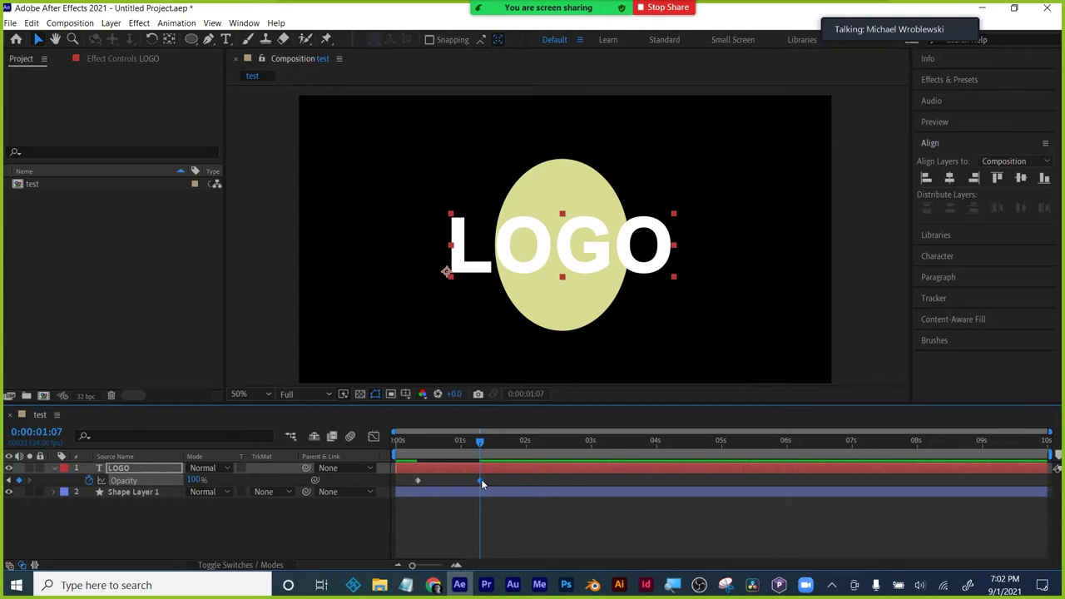
- Scrub between 0:00:00:00 and 0:00:01:07 to check the LOGO text's fade-in, and select the ellipse layer
drag(480, 442, 456, 442)
click(560, 185)
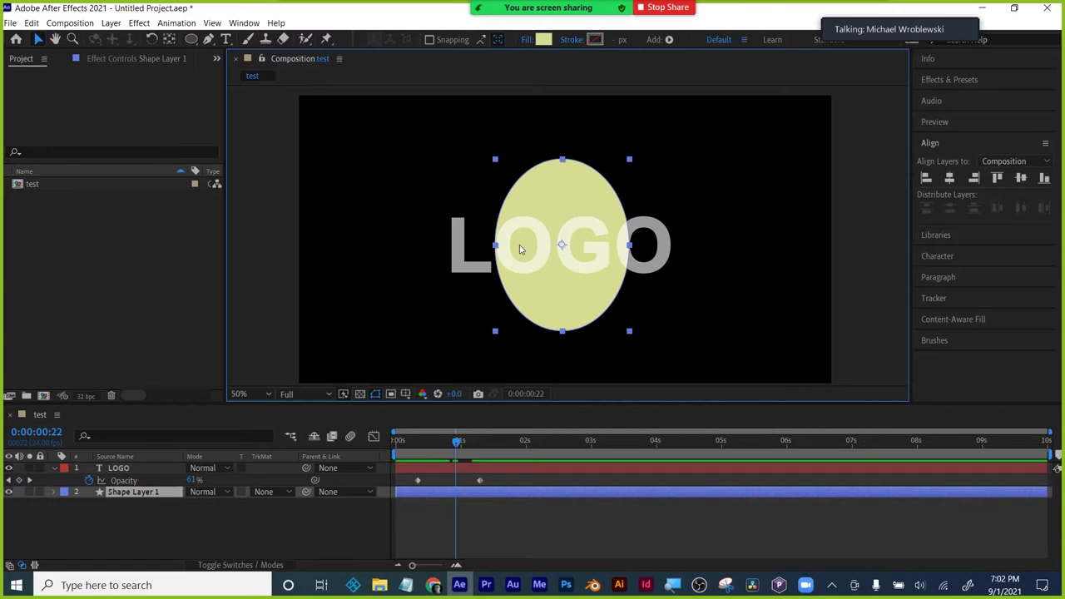
drag(450, 450, 481, 445)
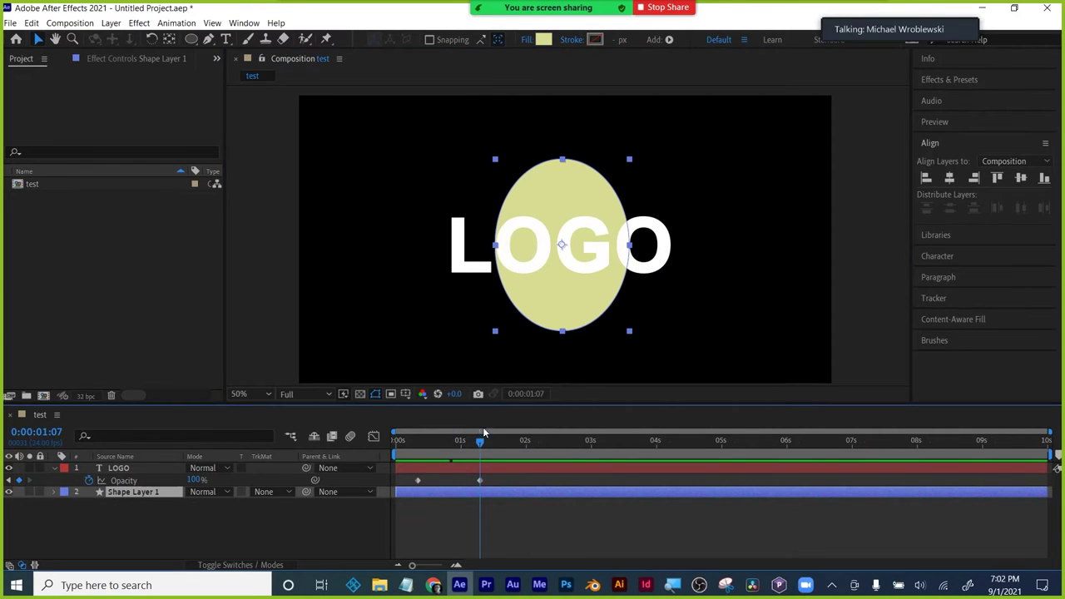
drag(481, 445, 396, 454)
click(567, 190)
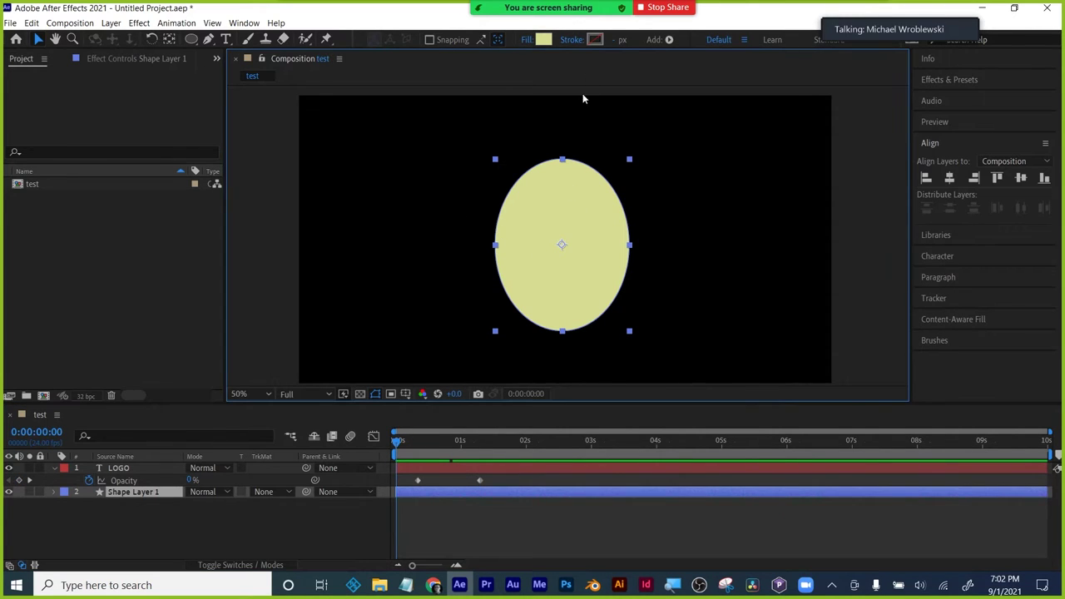
drag(401, 441, 483, 441)
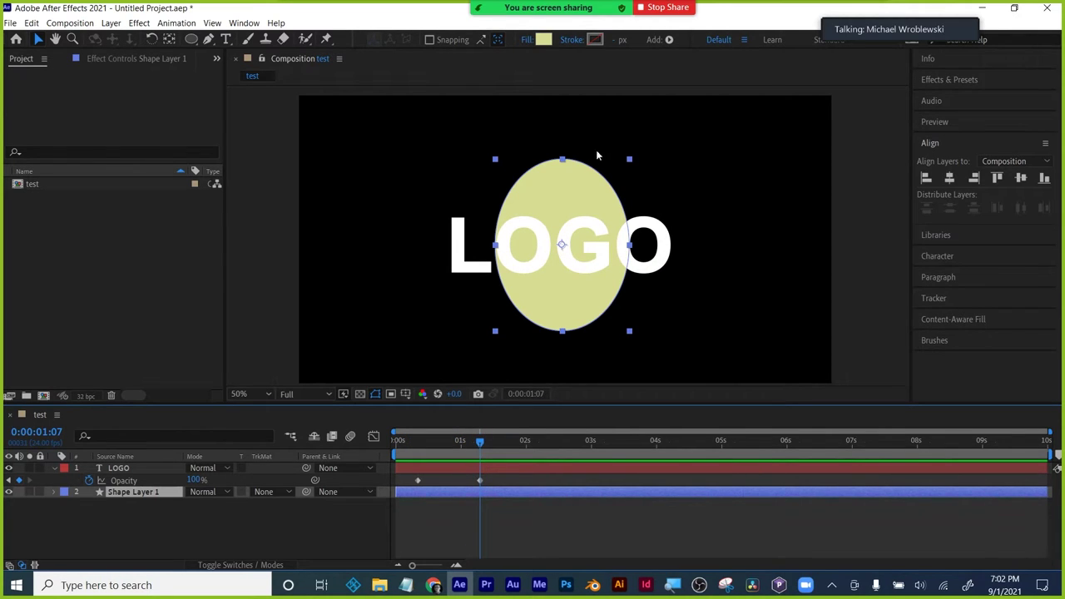
- Start animating the ellipse's scale with a 0% keyframe at 0:00:01:02
drag(493, 449, 464, 443)
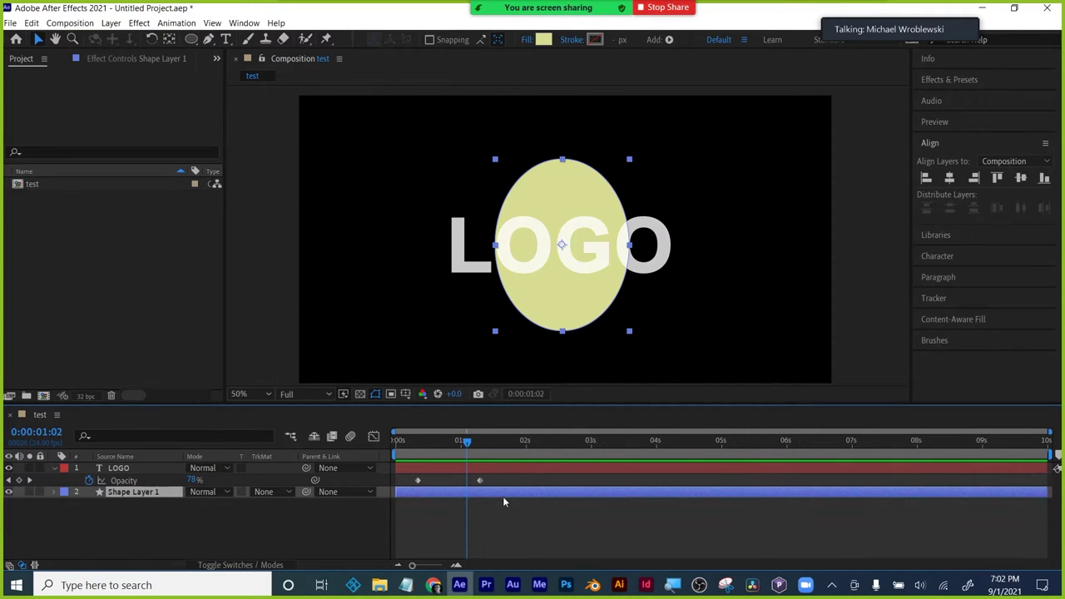
key(s)
click(89, 504)
click(207, 504)
text(0)
key(Return)
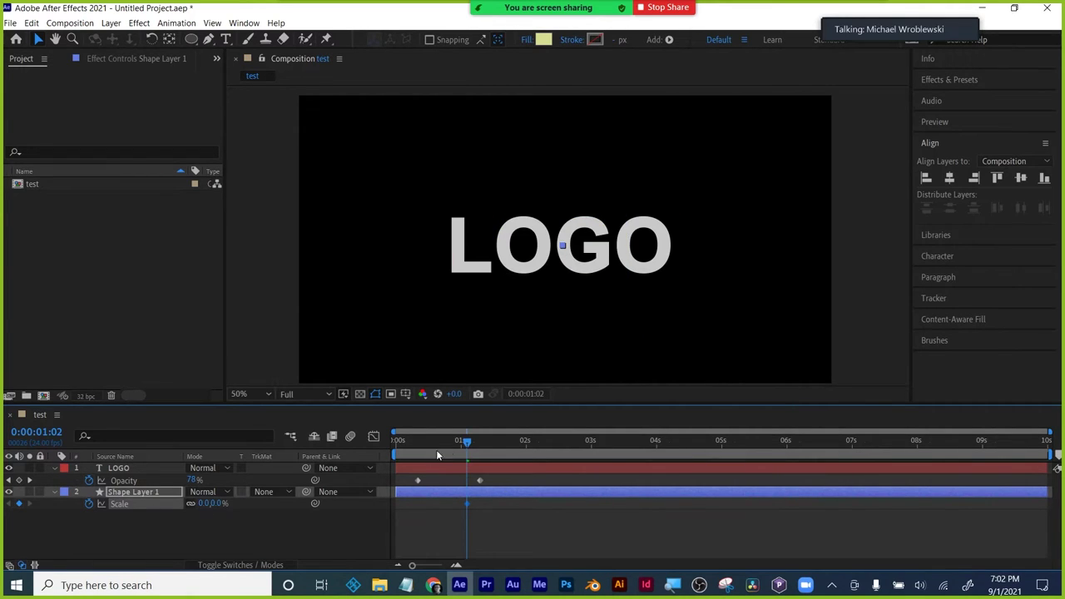
- Add a 100% scale keyframe to the ellipse at 0:00:01:13
drag(468, 445, 497, 443)
click(204, 504)
text(100)
key(Return)
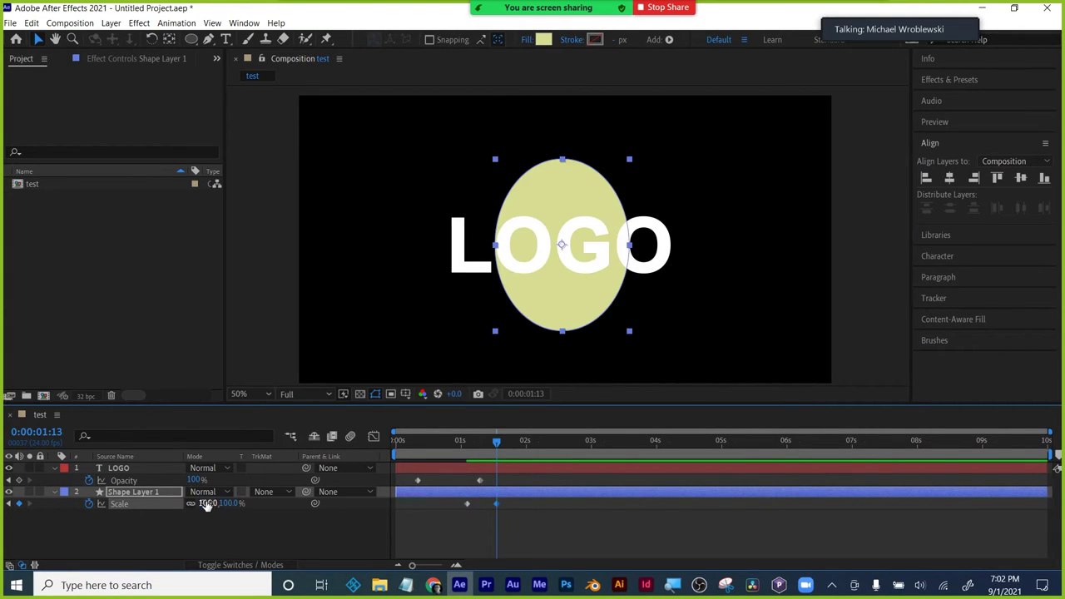
- Play the logo animation from the start and move the current time to 0:00:01:16
click(491, 440)
drag(491, 441, 396, 442)
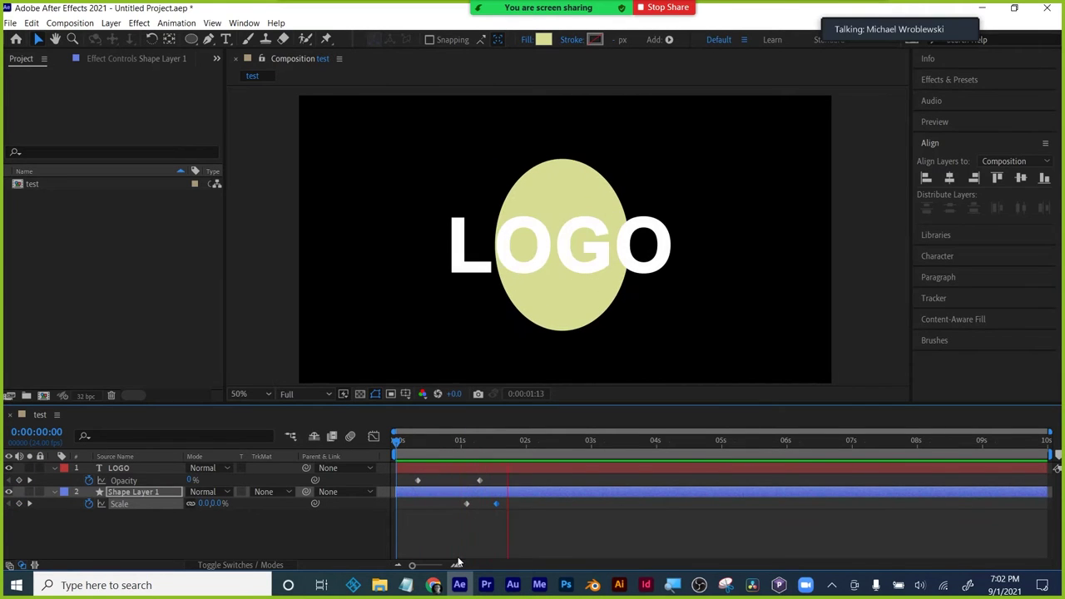
key(space)
mouse_move(518, 449)
mouse_down()
mouse_move(446, 447)
mouse_move(509, 444)
mouse_up()
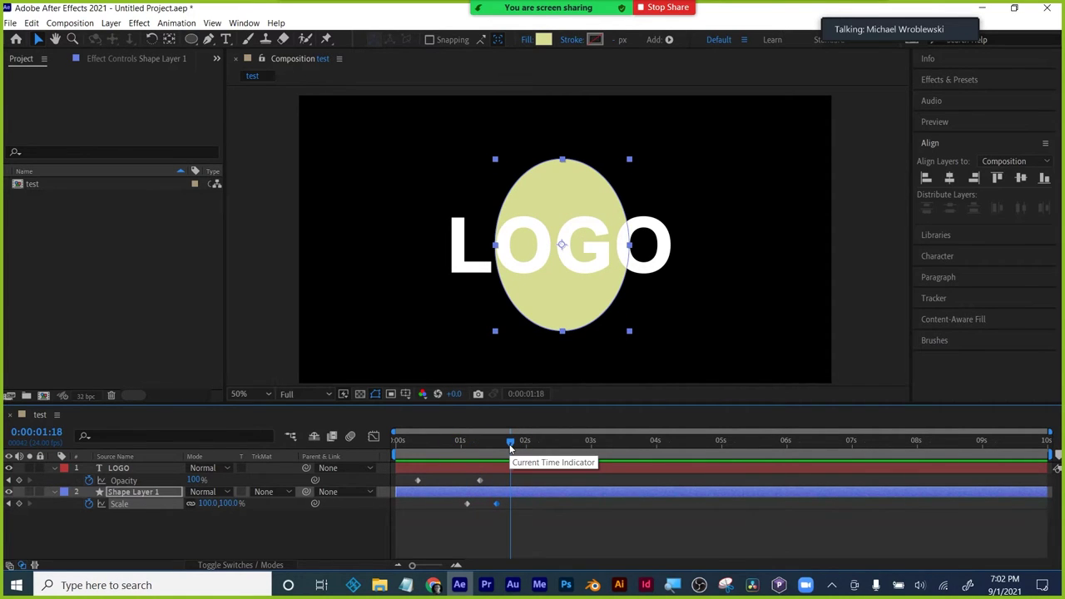
mouse_move(510, 450)
mouse_down()
mouse_move(410, 453)
mouse_move(511, 448)
mouse_up()
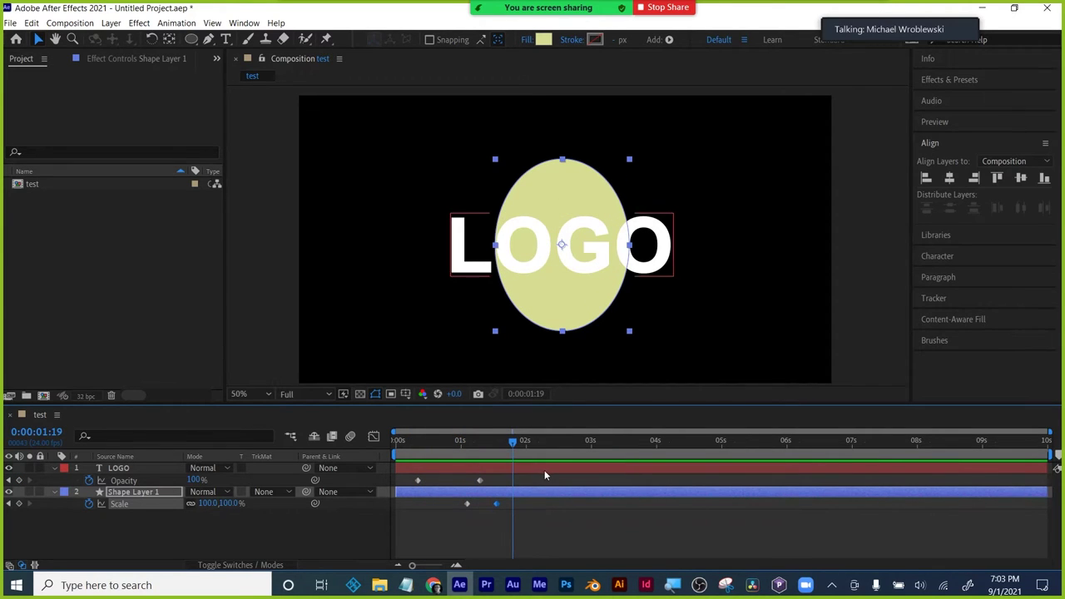
key(Page_Up)
key(Page_Up)
key(Page_Up)
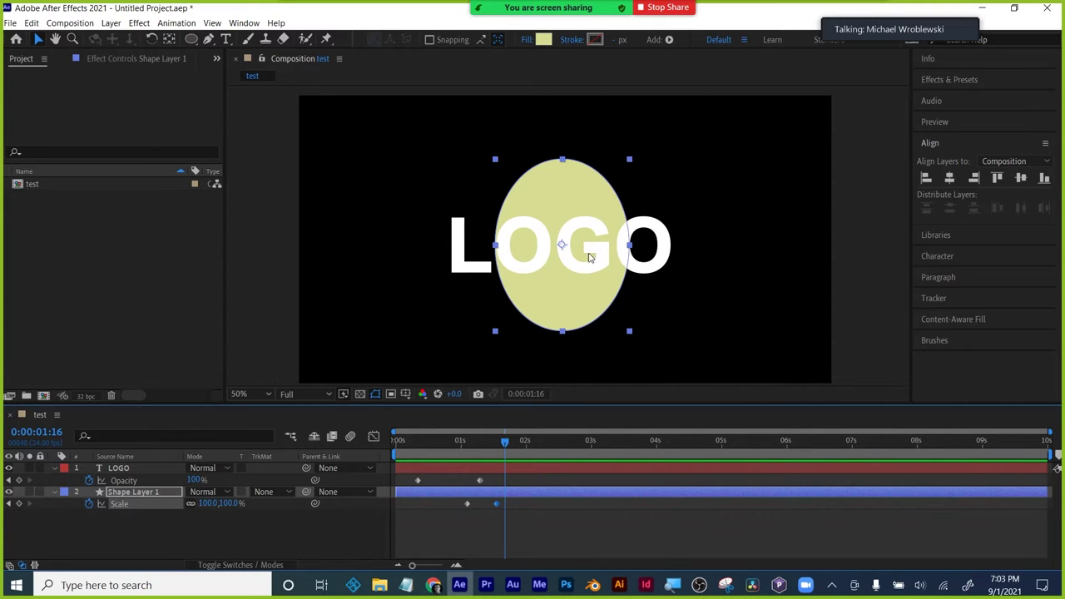
- Delete the LOGO text layer and the ellipse shape layer from the composition
click(500, 466)
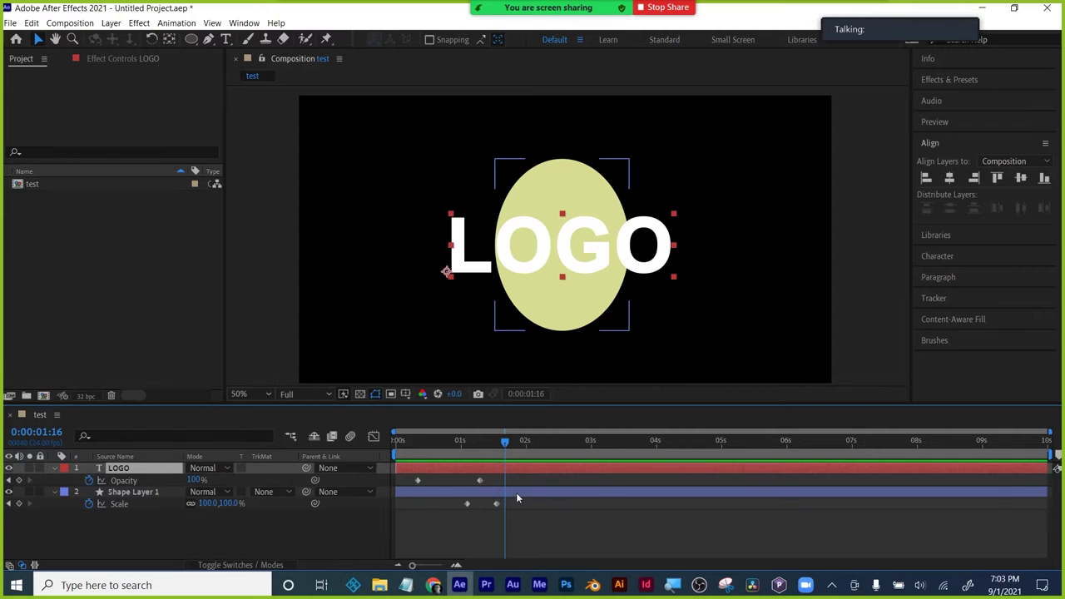
shift+click(516, 497)
key(Delete)
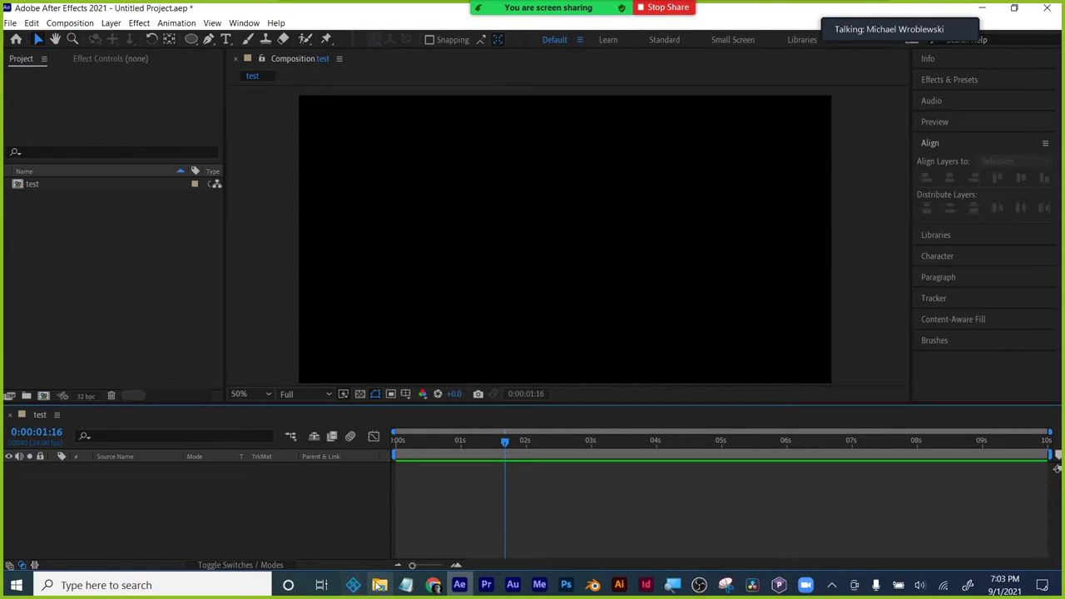
- Switch to Chrome and search Google Images for "hand" in a new tab
click(433, 585)
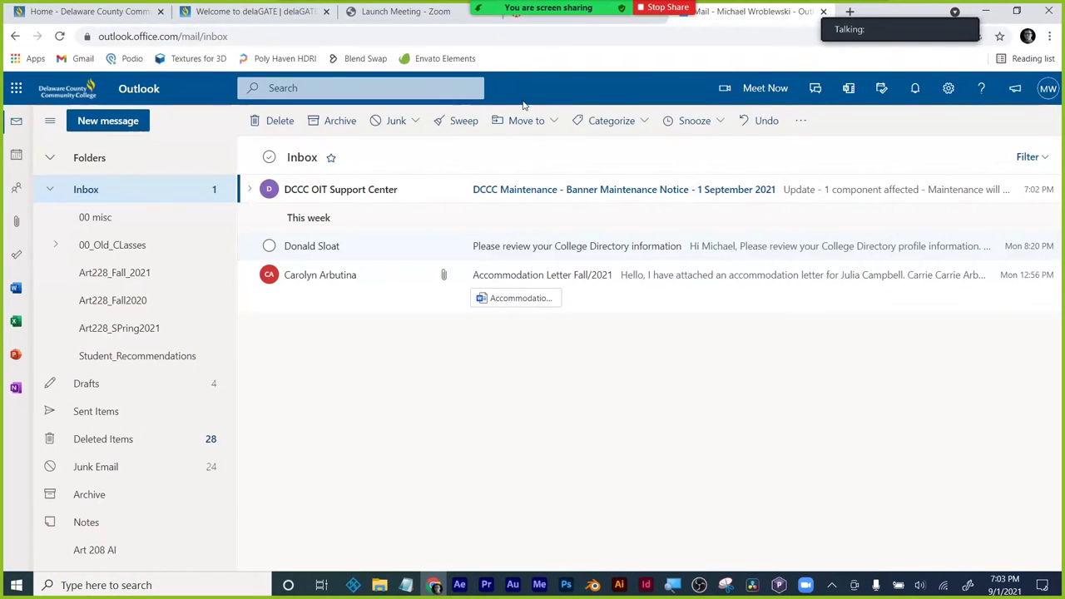
click(850, 11)
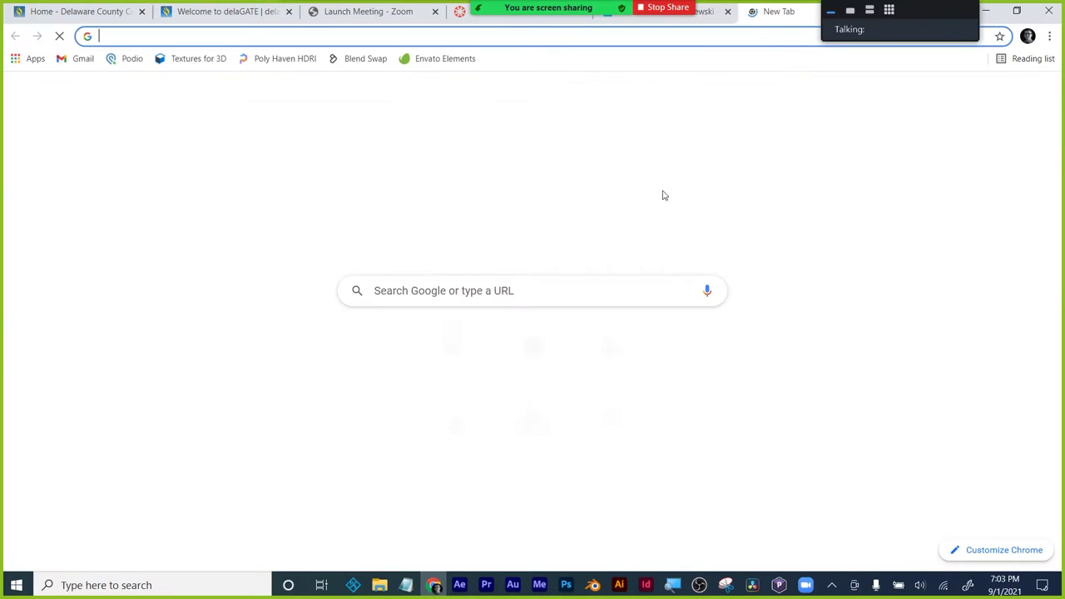
click(556, 295)
text(ha)
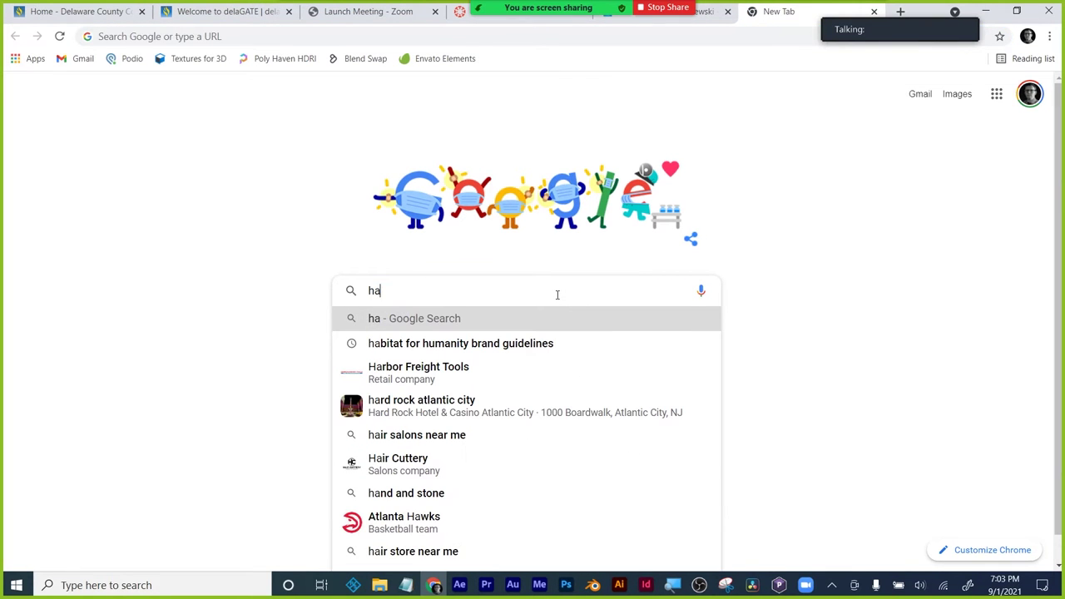
text(nd)
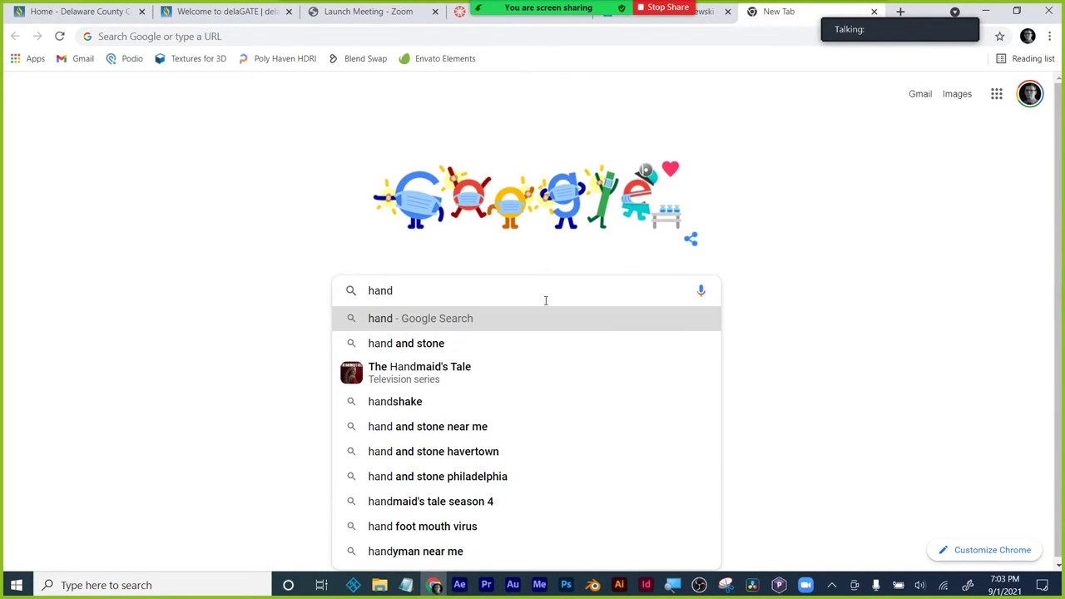
click(513, 319)
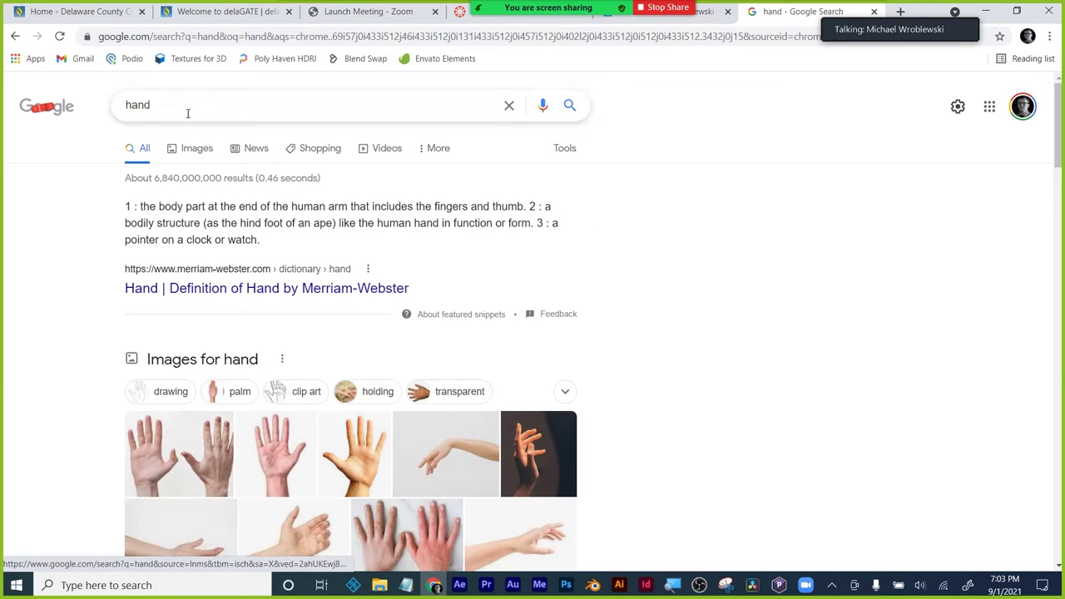
click(193, 149)
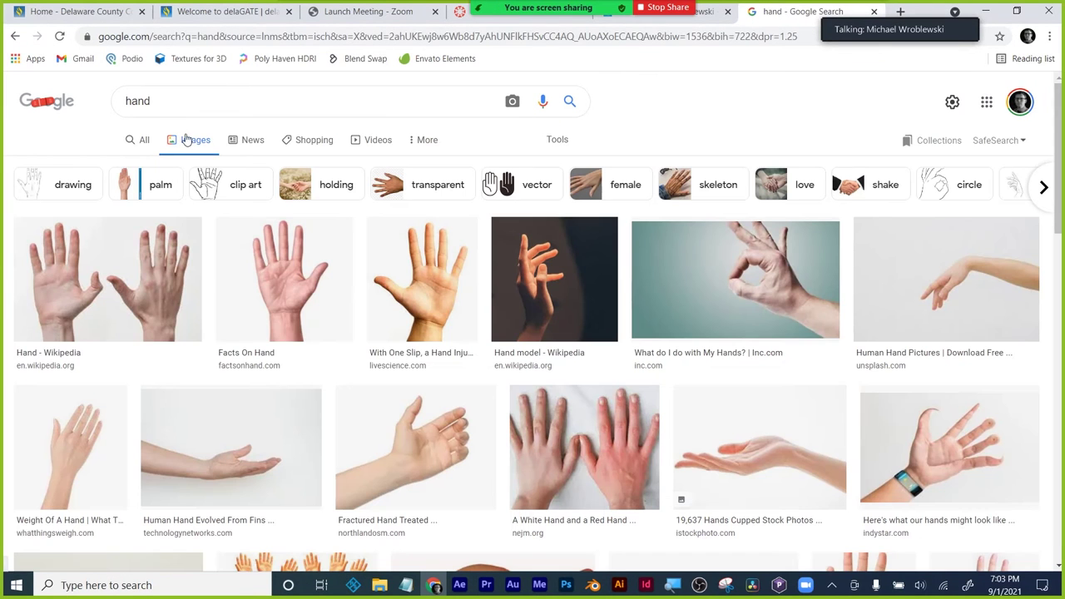
- Filter the hand image results to Creative Commons licenses and transparent images
click(558, 142)
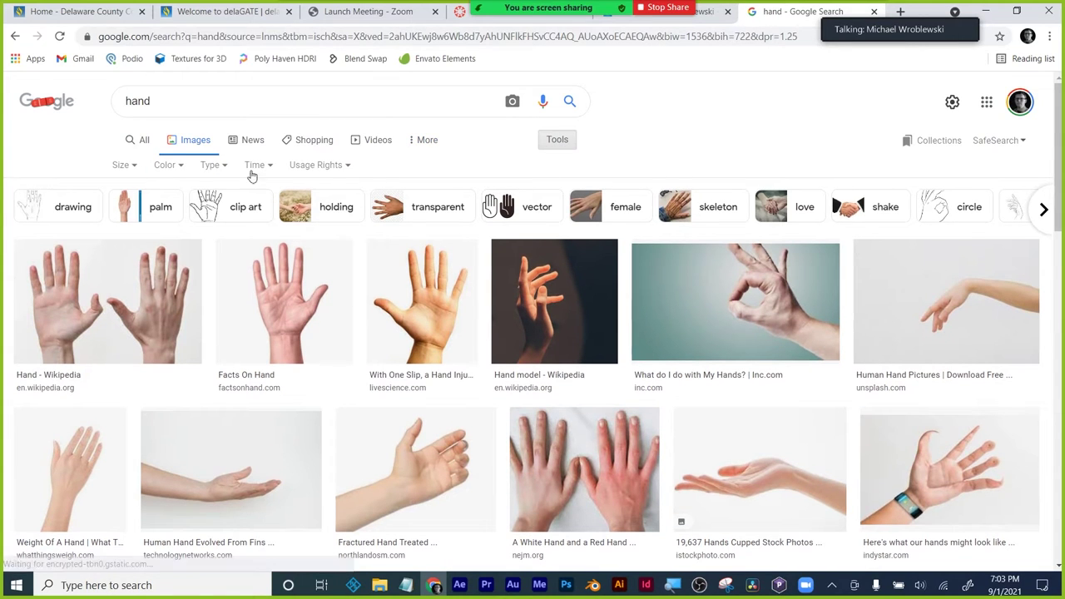
click(341, 166)
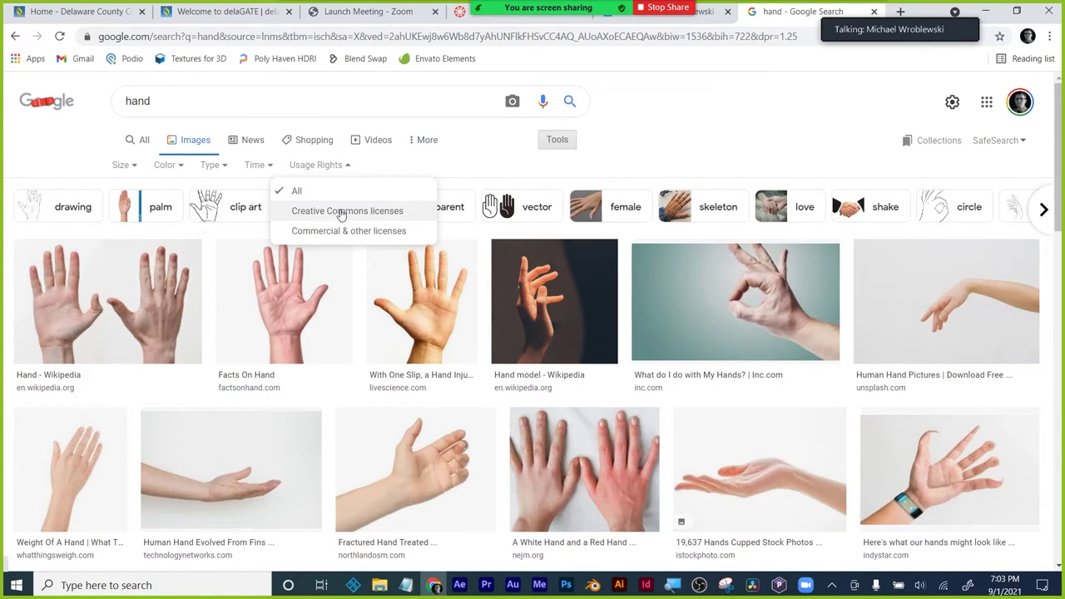
click(368, 215)
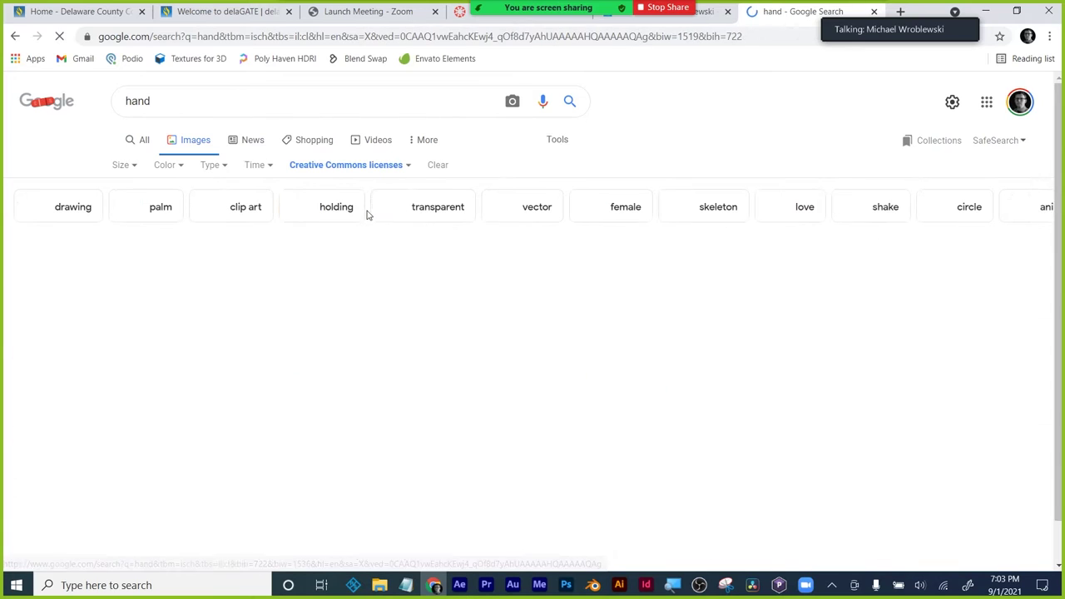
click(181, 167)
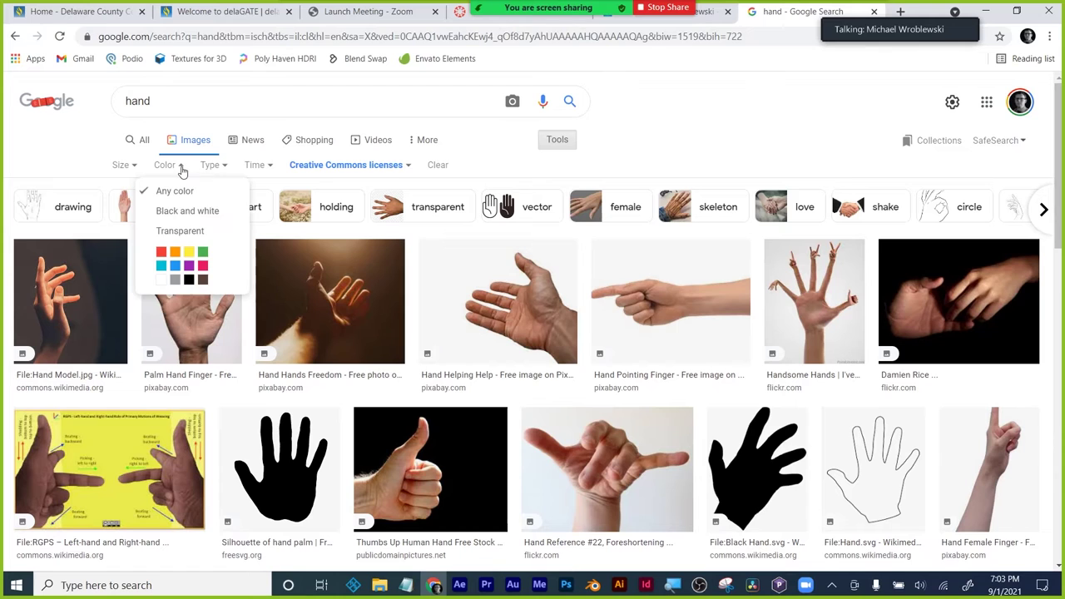
click(185, 231)
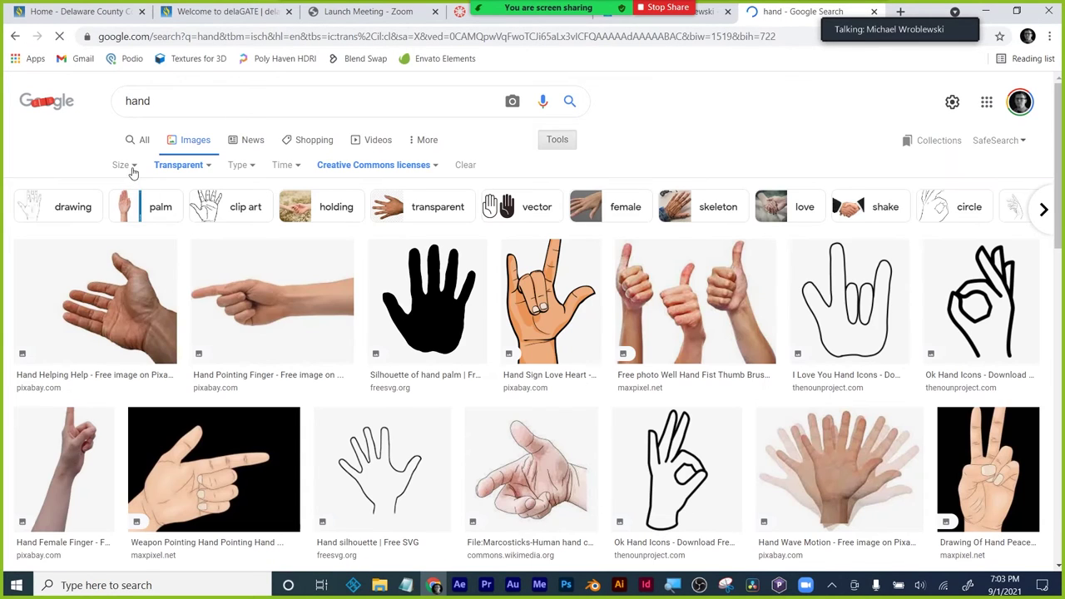
- Limit the results to large images and save Pixabay's "Hand Human Body" image to the Desktop as the PNG hand-1362338_1280
click(125, 166)
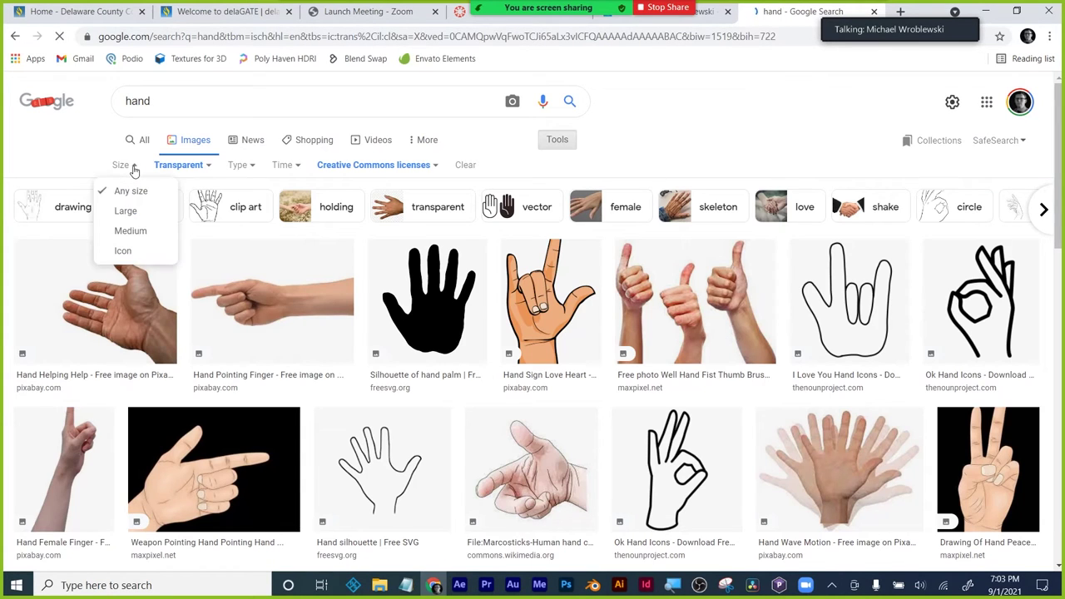
click(125, 213)
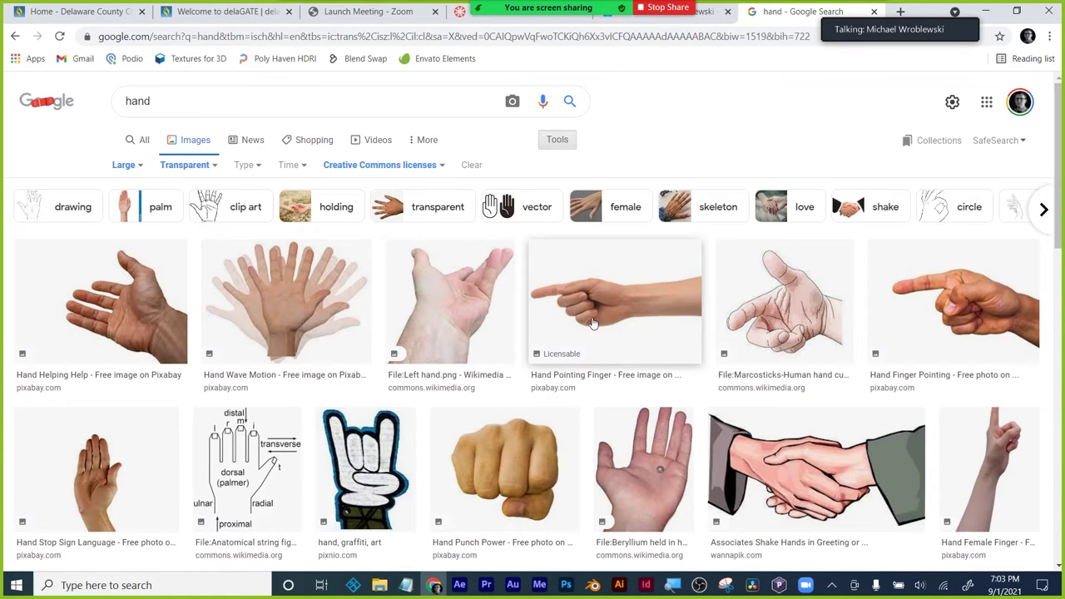
scroll(684, 320, down, 2)
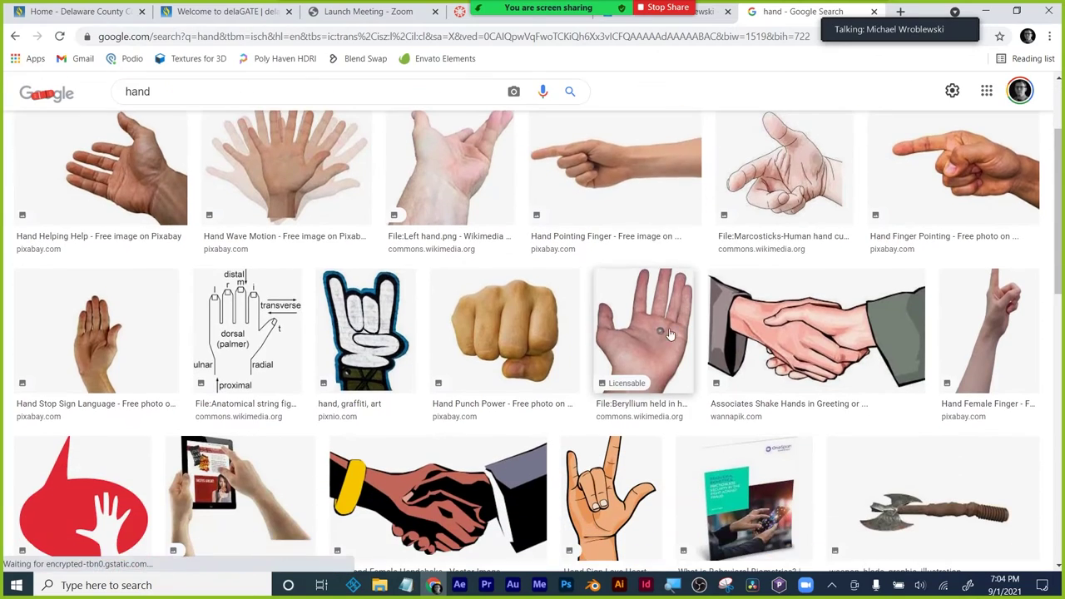
scroll(659, 349, down, 1)
scroll(654, 362, down, 3)
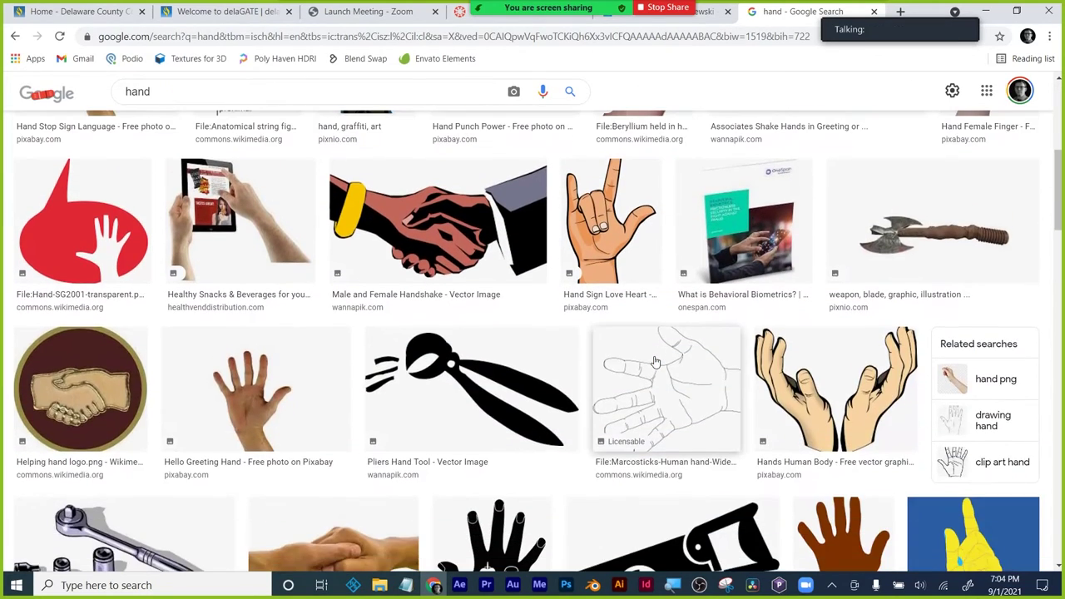
scroll(654, 362, down, 5)
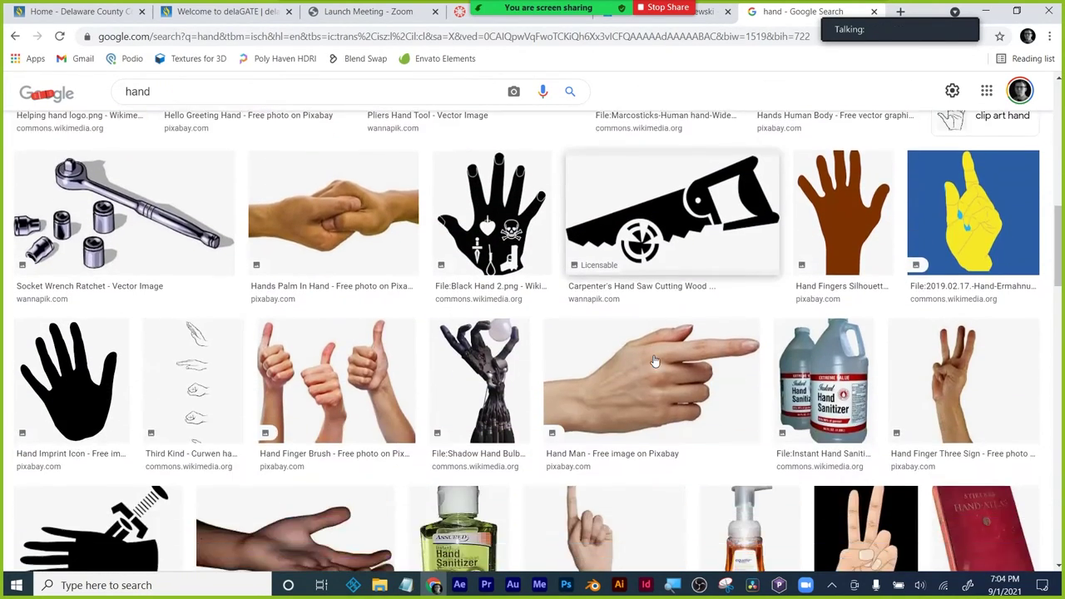
scroll(655, 362, down, 4)
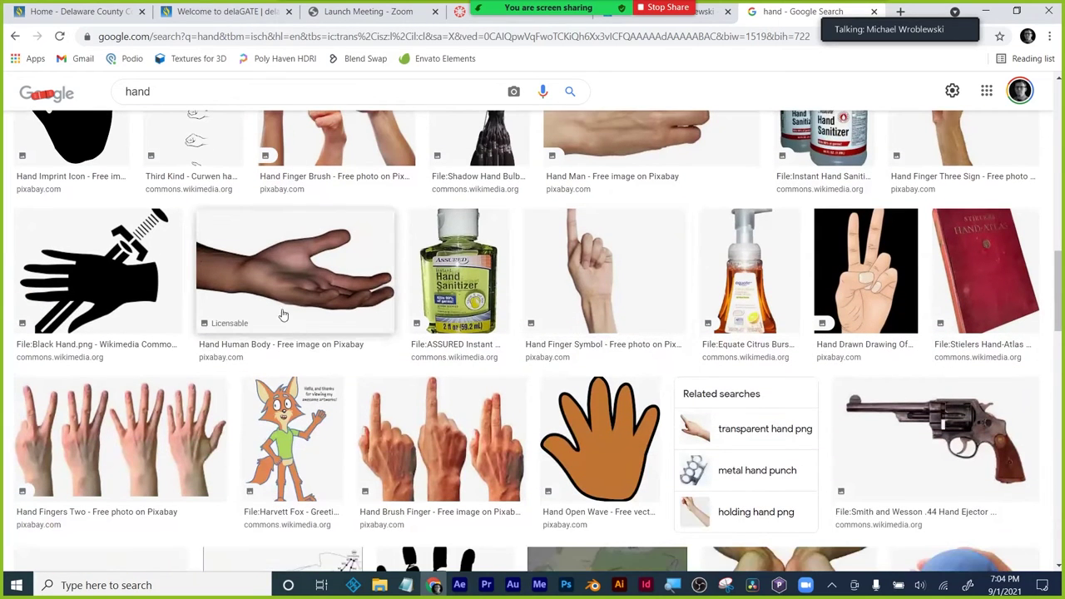
click(282, 293)
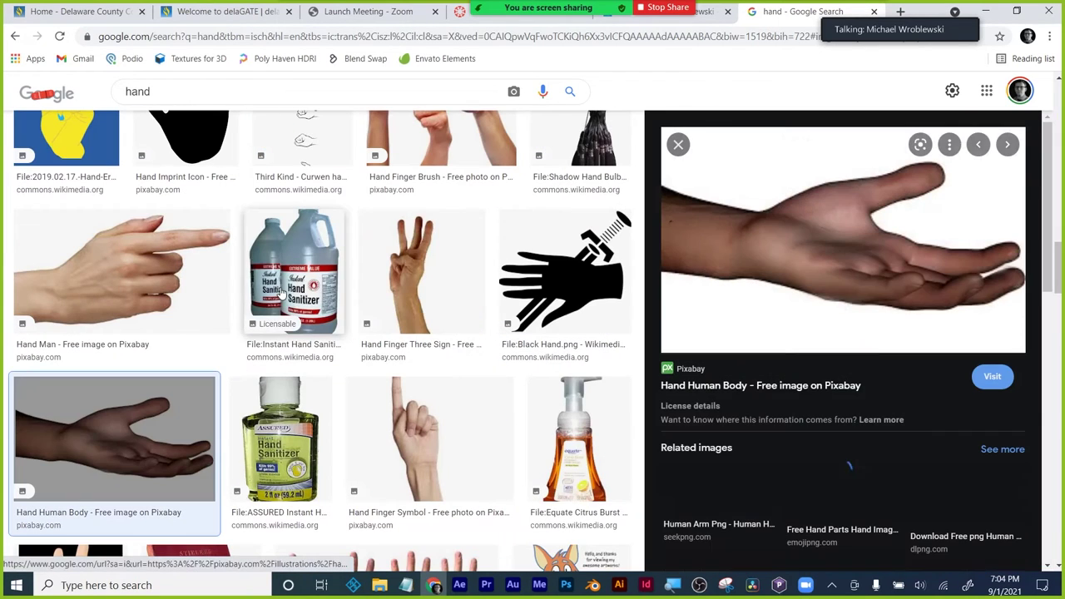
right_click(813, 252)
click(842, 390)
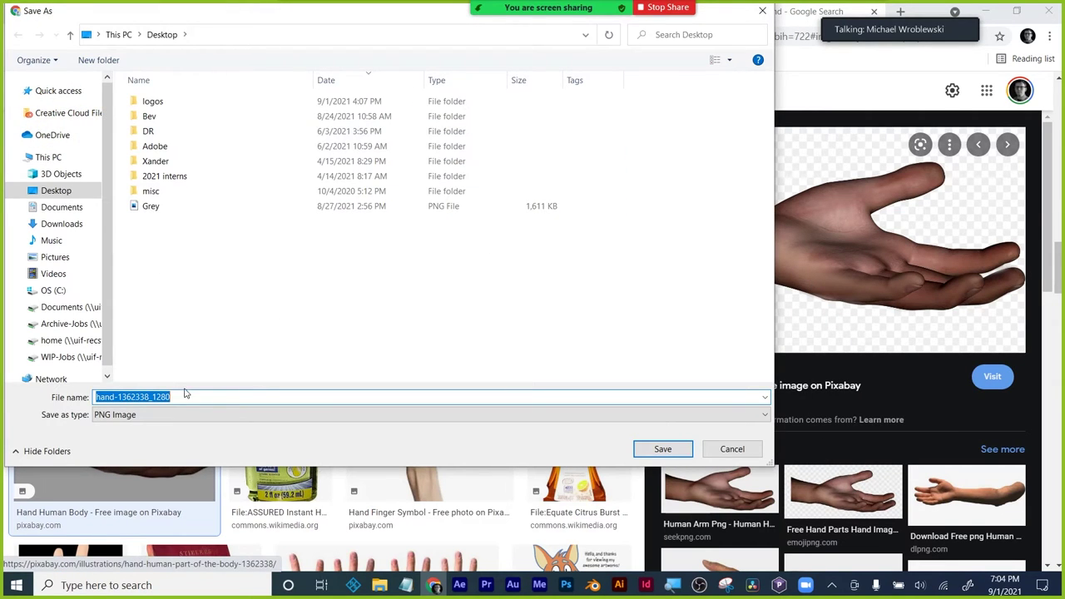
click(664, 449)
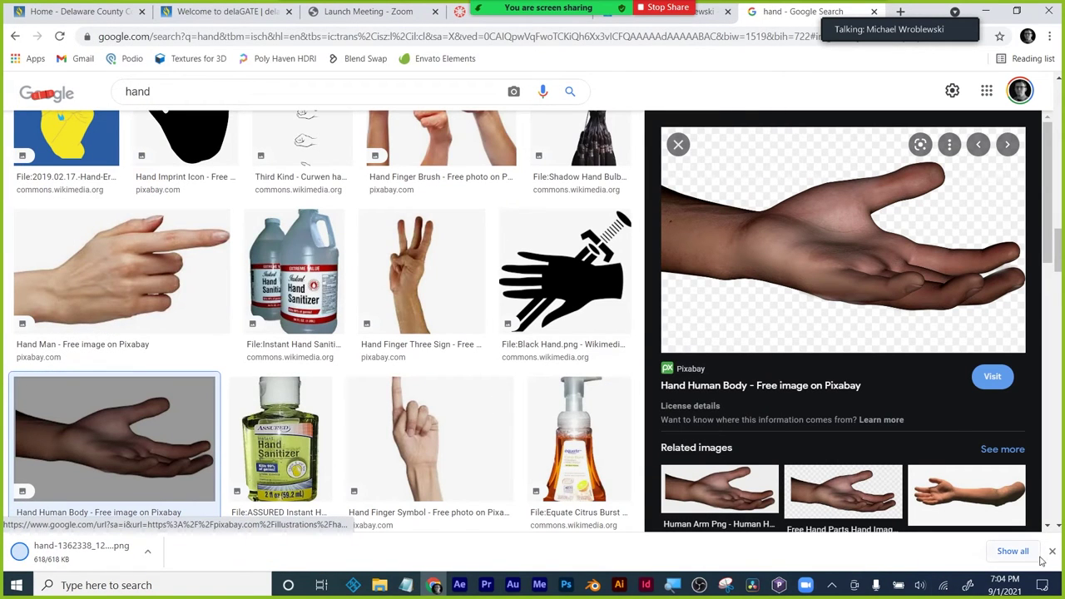
- Save the ASSURED Instant Hand Sanitizer bottle image from the search results to the Desktop as a PNG under its suggested file name
click(282, 425)
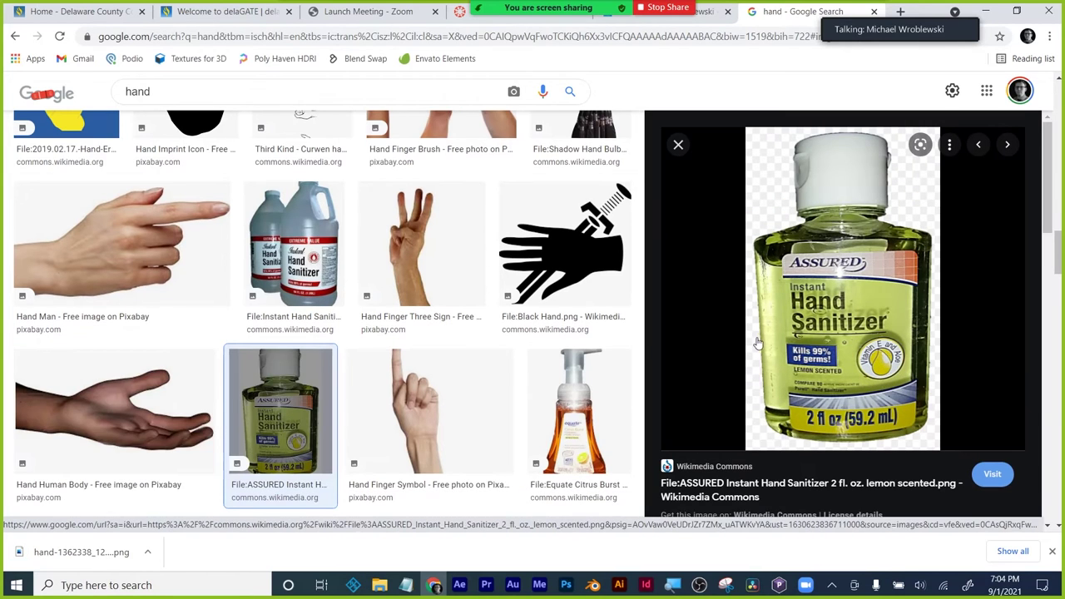
right_click(863, 321)
click(897, 474)
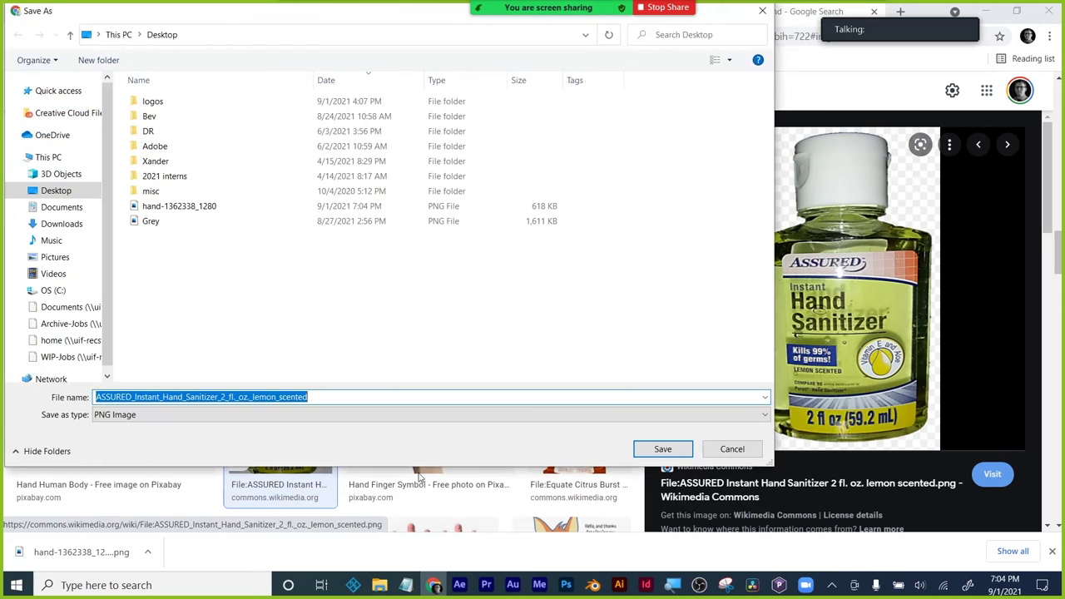
click(645, 446)
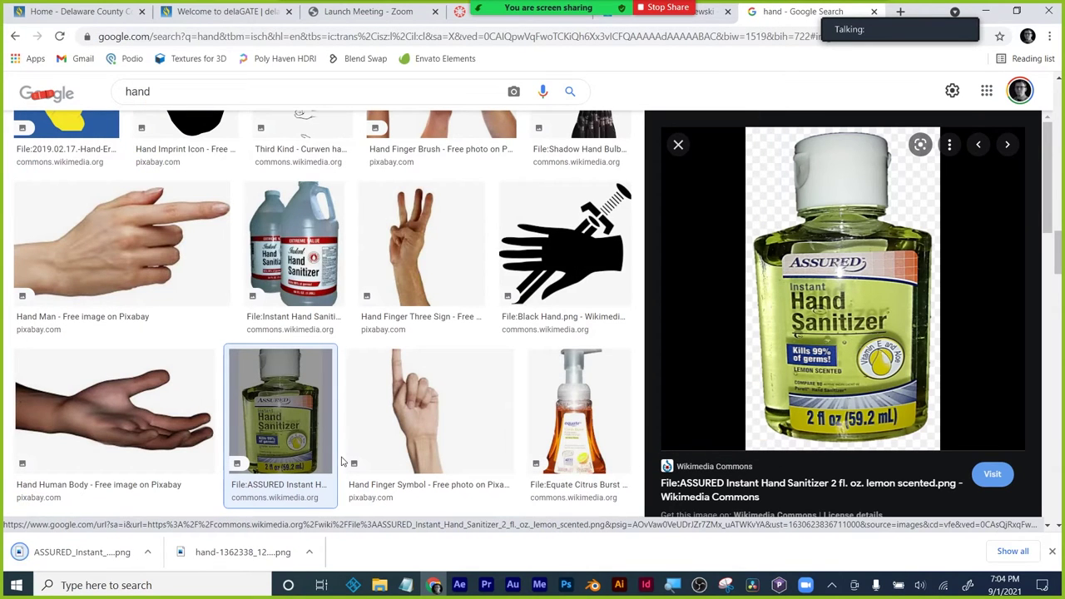
- Switch to After Effects and import the hand-1362338_1280 and ASSURED hand sanitizer PNG files from the Desktop as footage
click(459, 585)
click(106, 288)
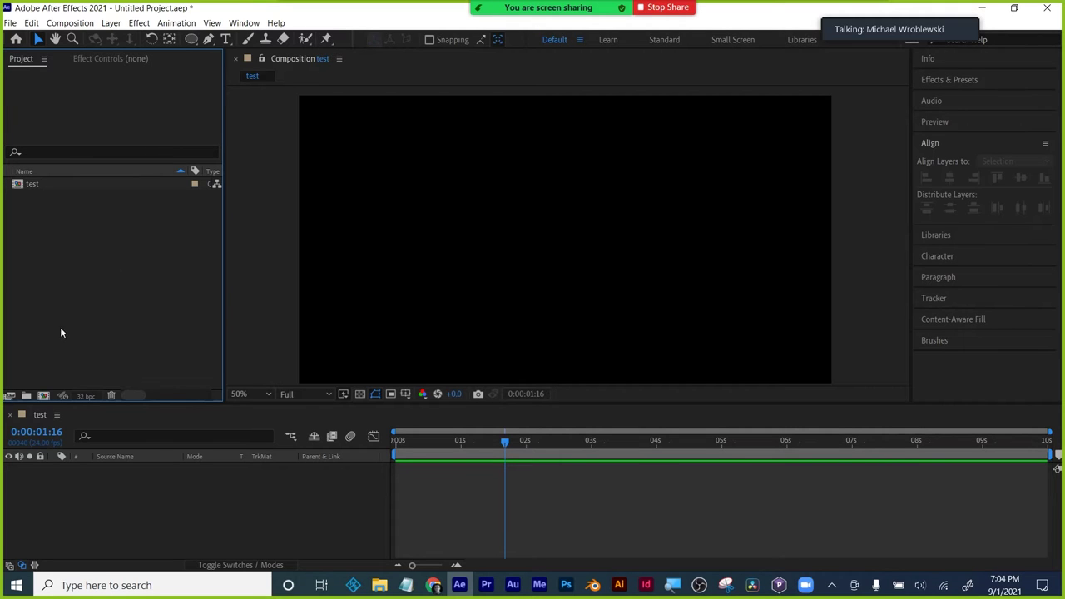
click(10, 23)
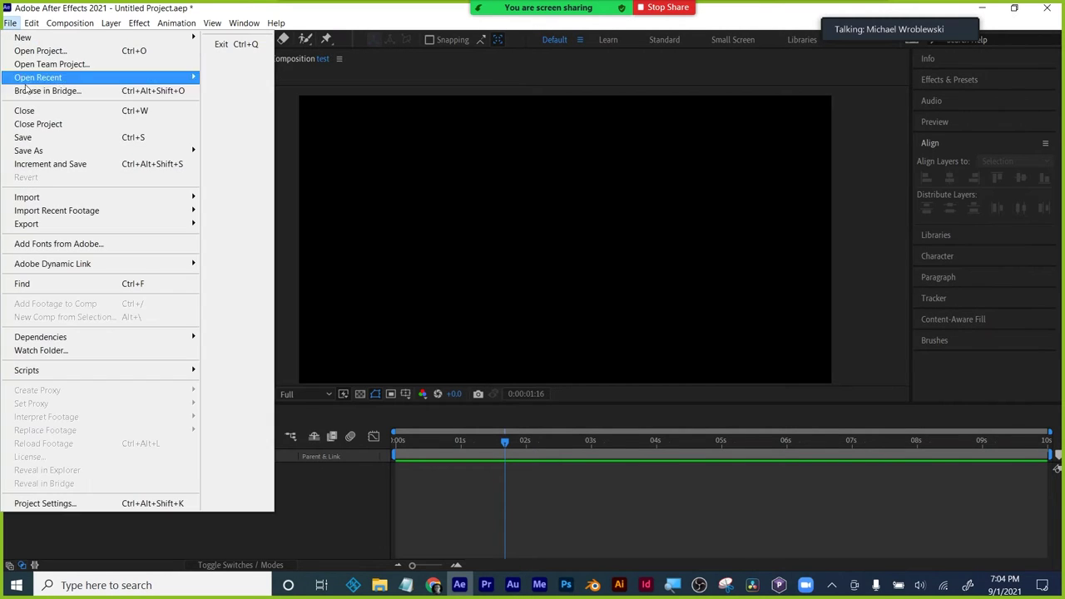
mouse_move(27, 198)
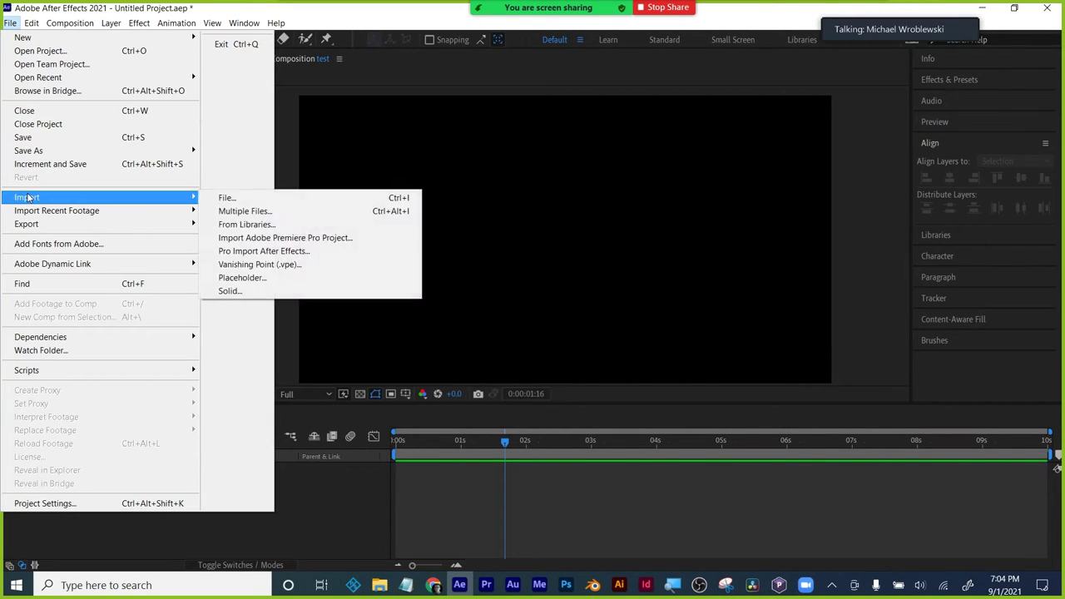
click(218, 200)
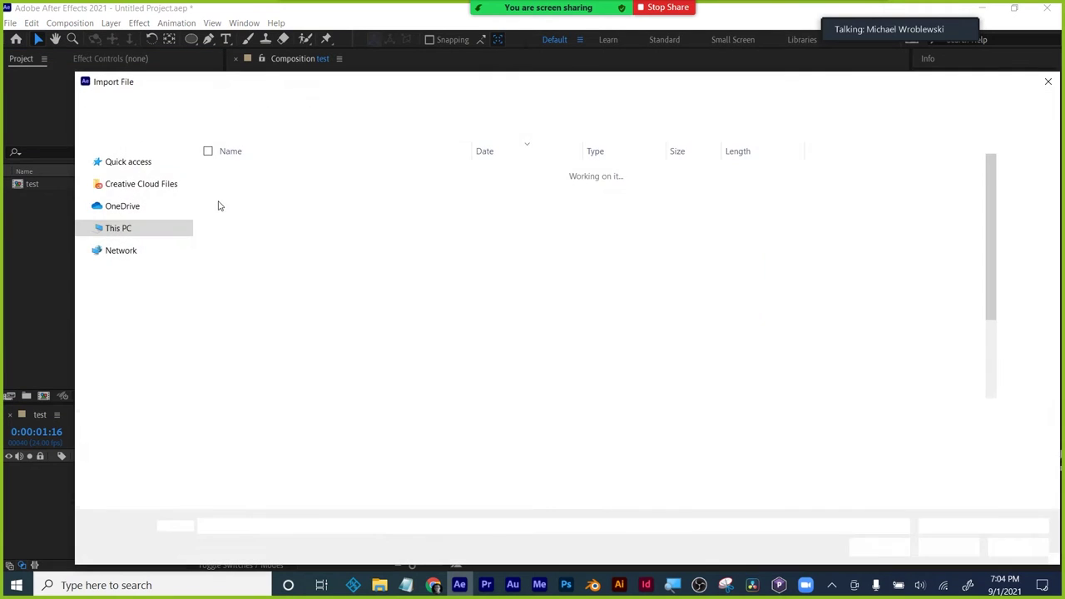
click(122, 213)
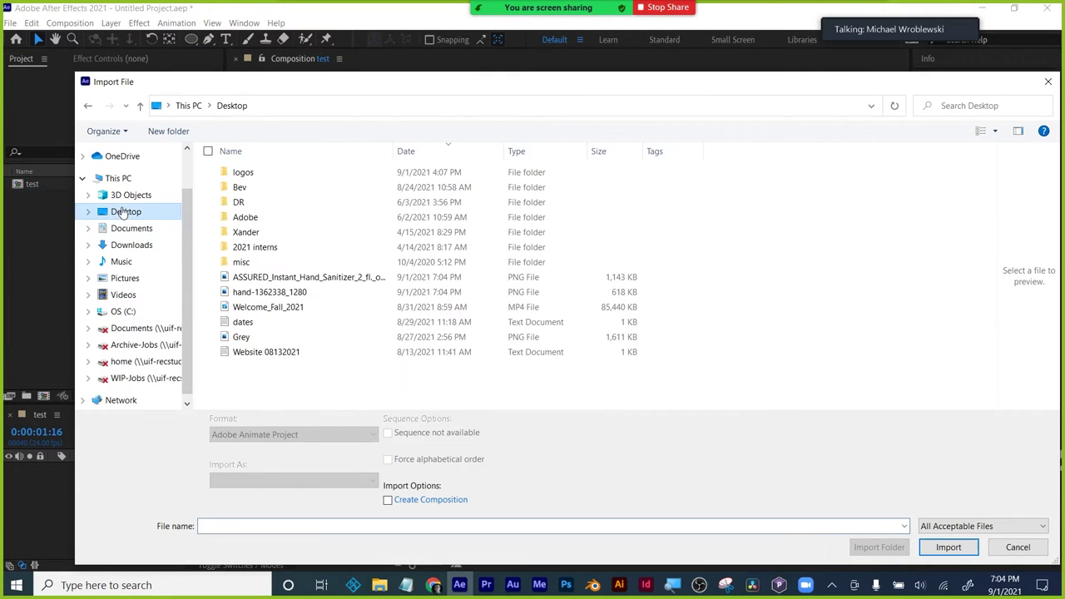
click(237, 277)
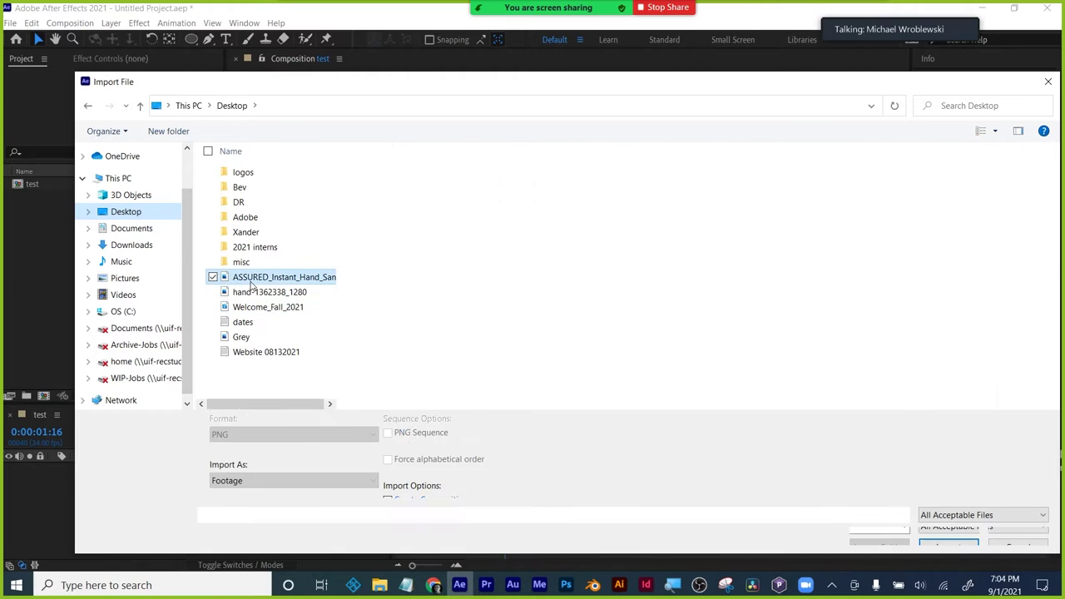
ctrl+click(248, 293)
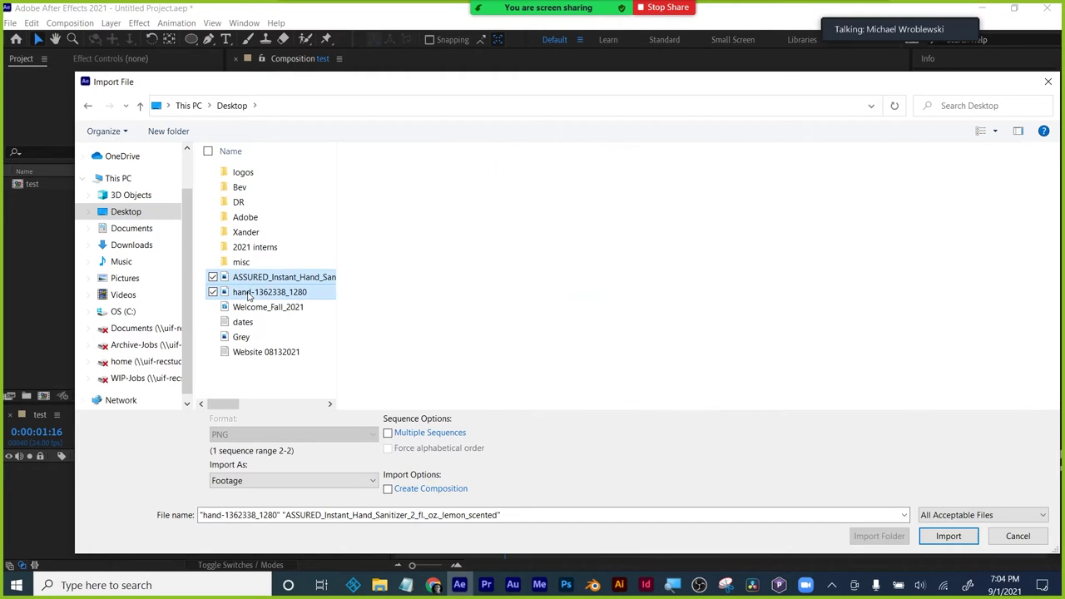
click(947, 539)
click(149, 491)
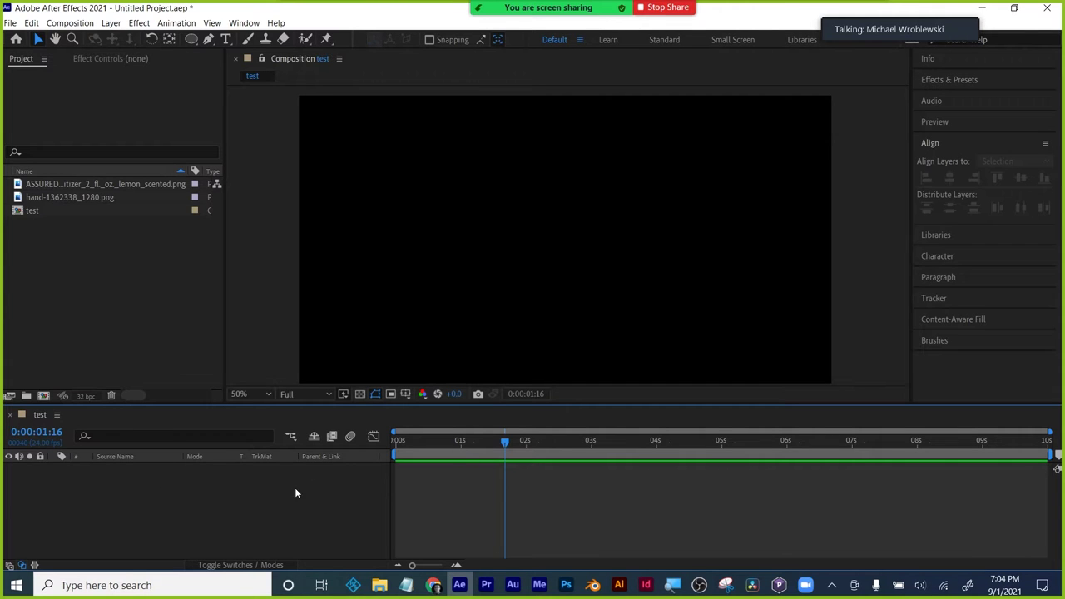
- Add the hand image to the test composition as a layer and place the sanitizer bottle image on a layer above it
click(70, 23)
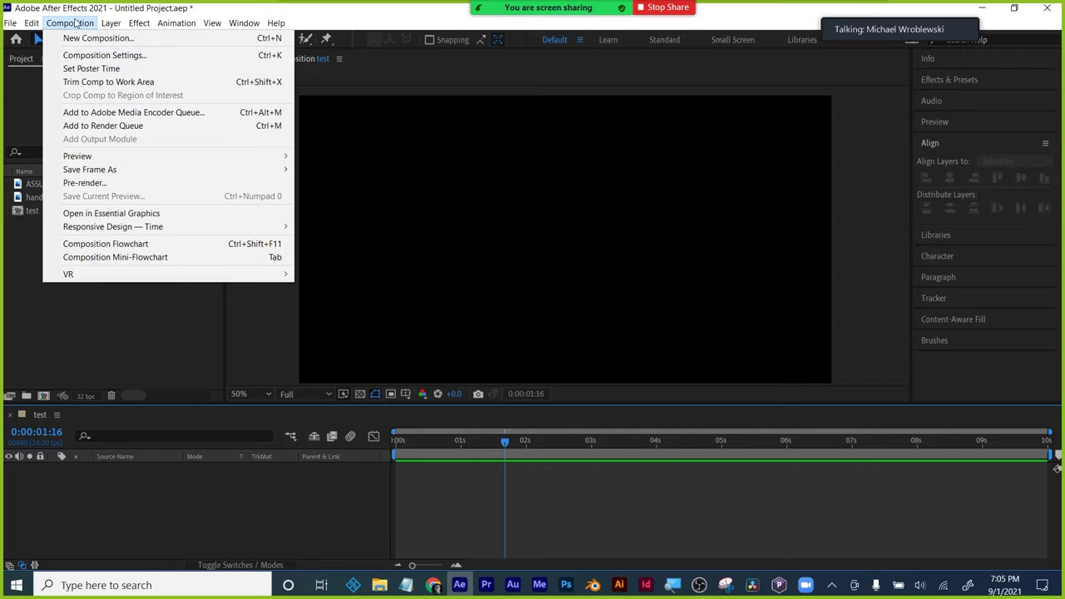
click(70, 22)
drag(46, 199, 89, 495)
drag(40, 188, 131, 476)
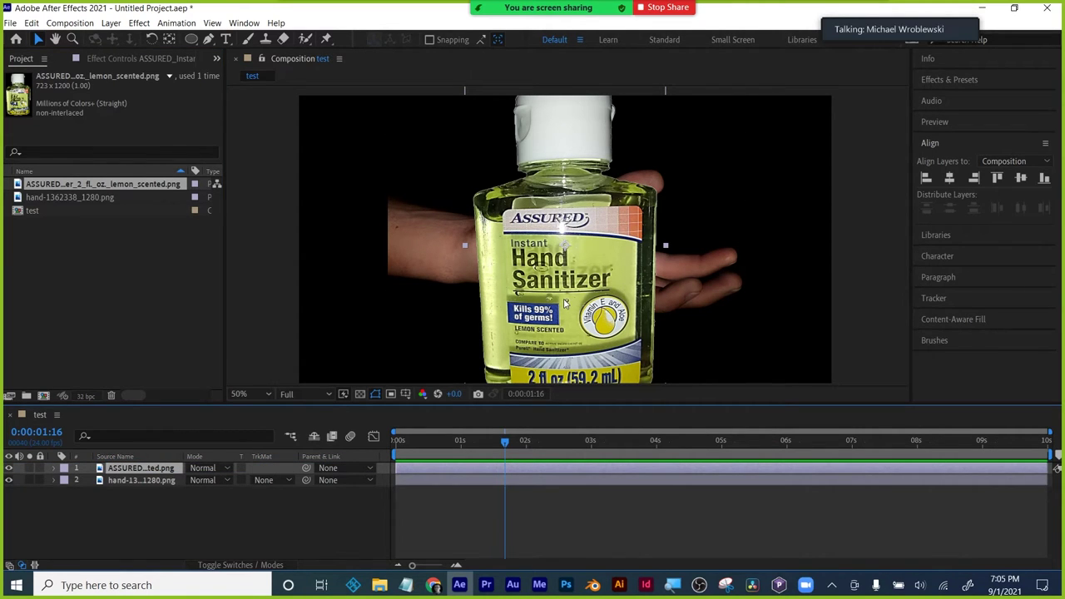
click(107, 518)
- Scale the sanitizer bottle layer to 37% and position it on the open palm at about 1092, 412
click(601, 268)
key(s)
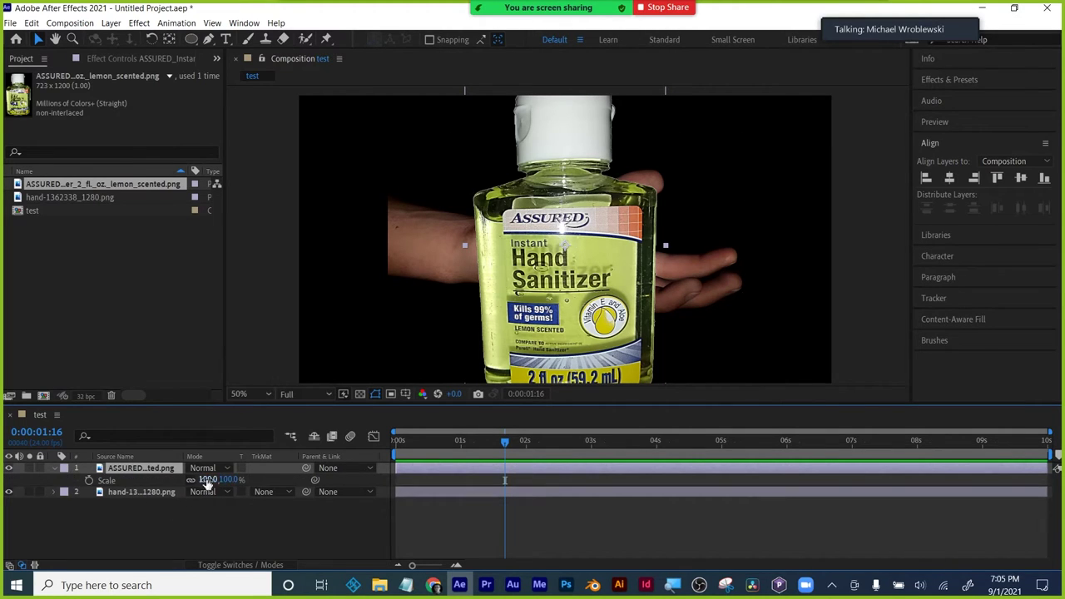
click(53, 469)
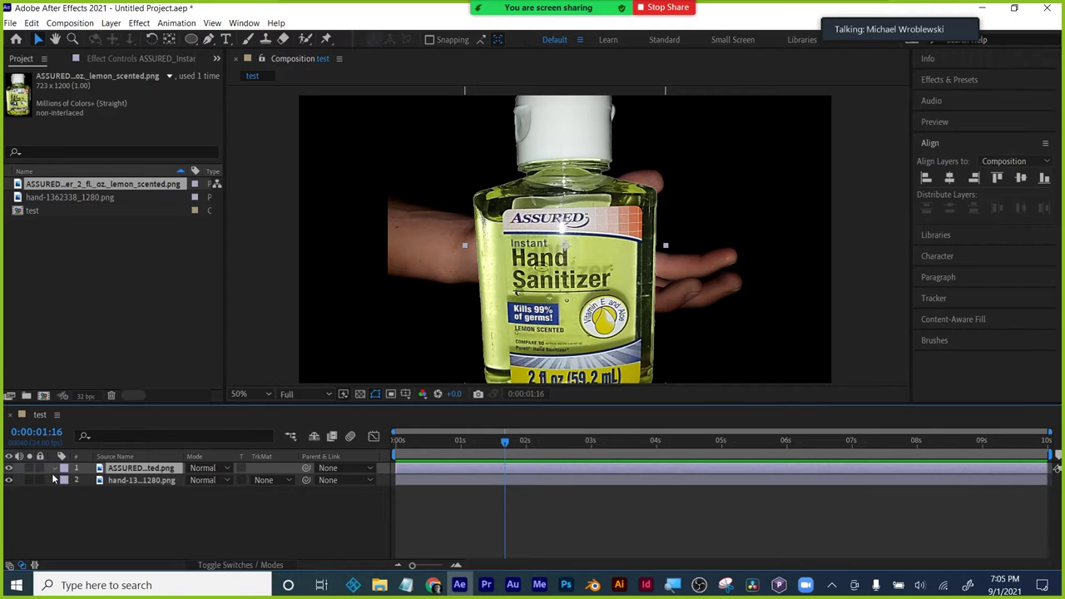
click(53, 468)
drag(212, 516, 174, 521)
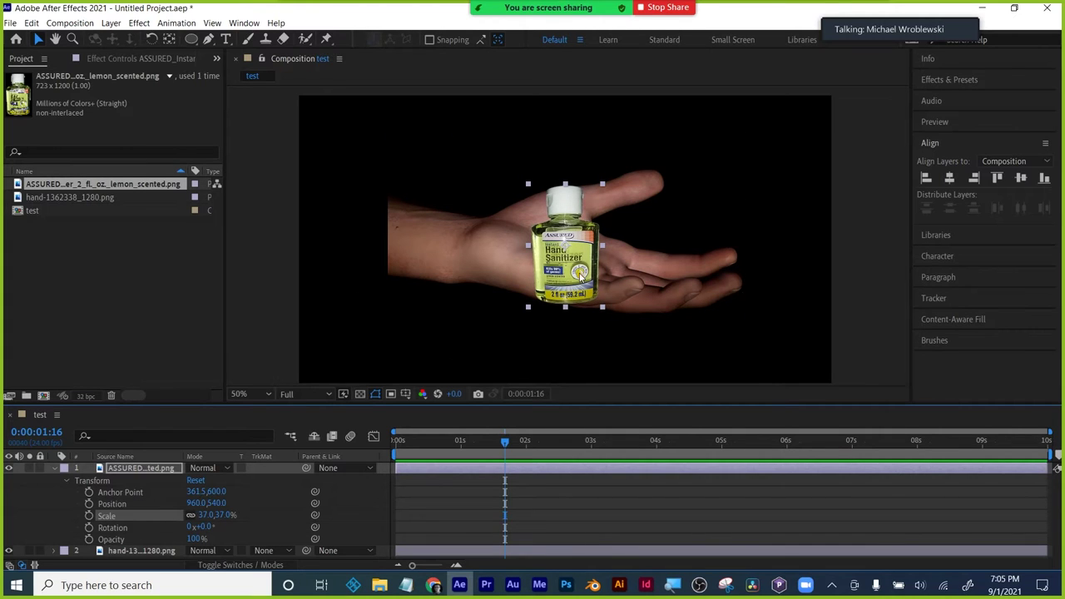
drag(579, 271, 615, 232)
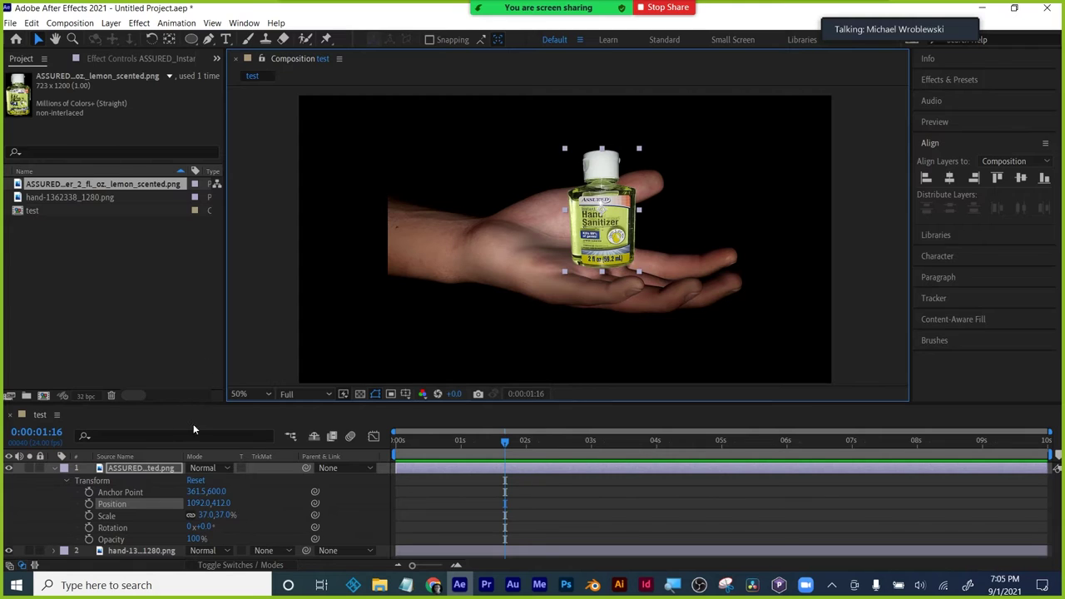
click(54, 468)
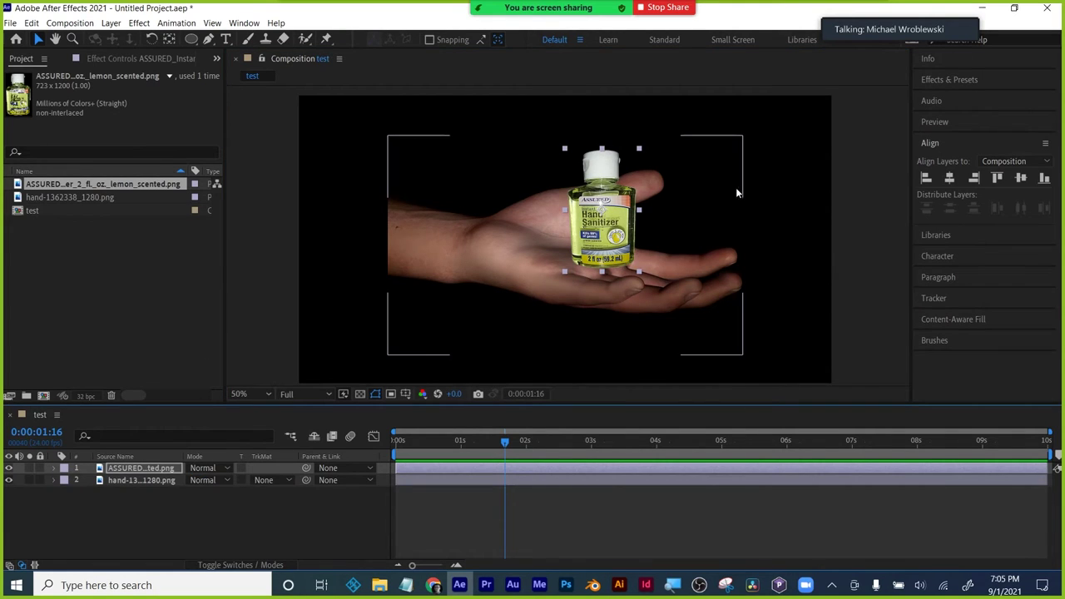
- Move the hand and bottle layers together so the cut-off forearm meets the left edge of the composition frame
shift+click(120, 481)
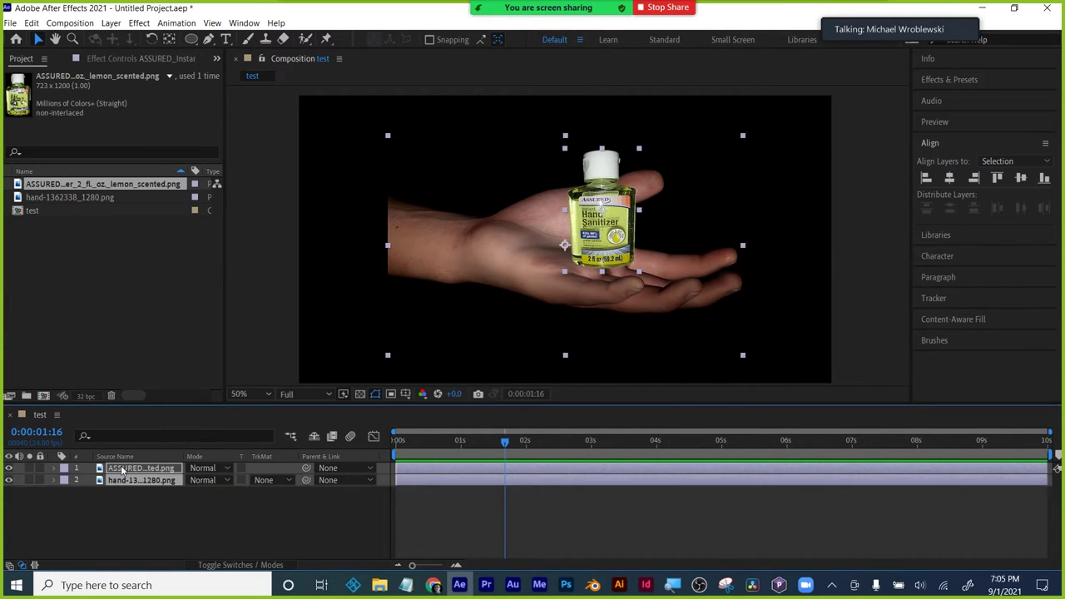
drag(639, 309, 551, 307)
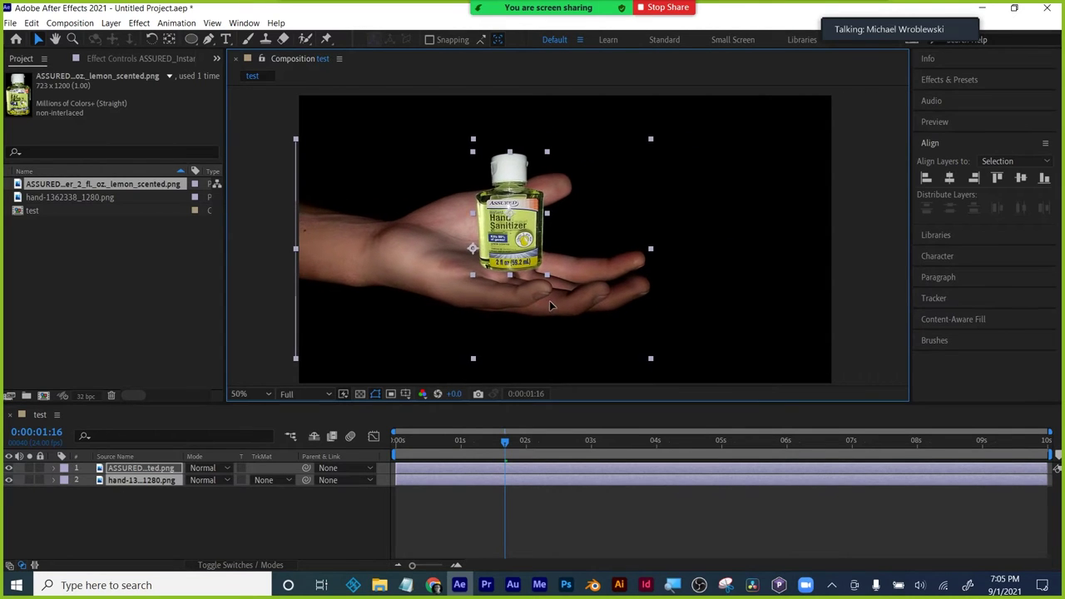
click(443, 508)
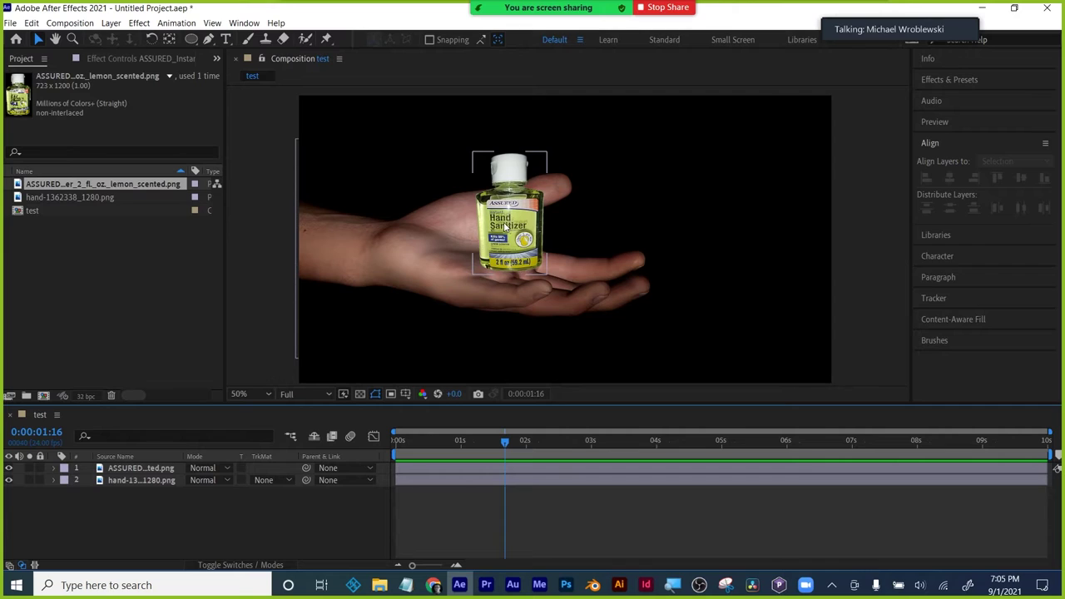
- Move the current time to 0:00:00:23 and shift the hand and bottle together slightly lower in the frame
drag(503, 450, 452, 441)
click(469, 259)
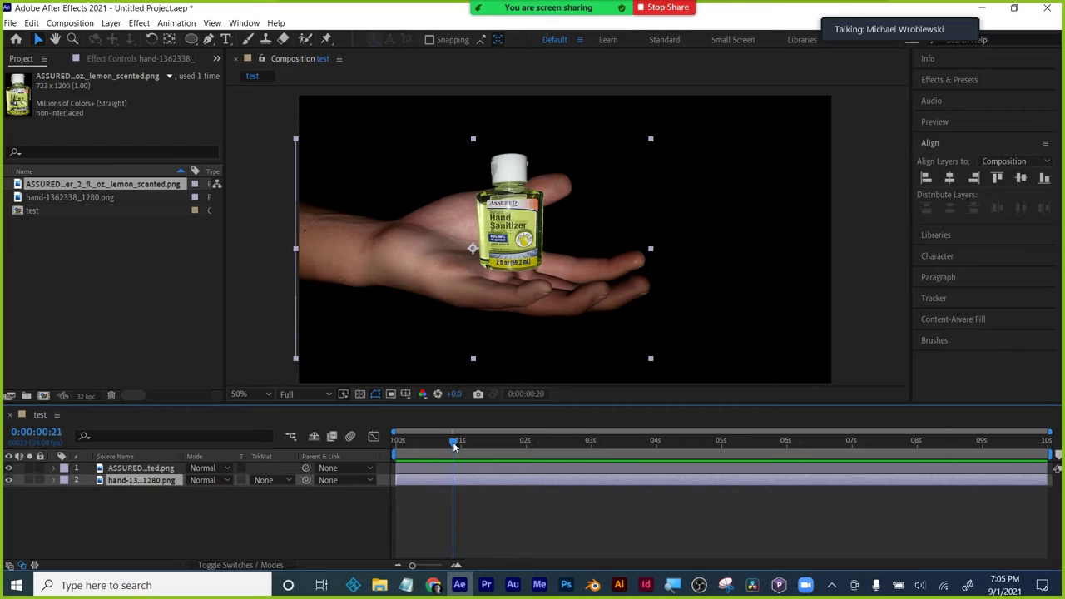
click(523, 504)
click(519, 229)
shift+click(465, 273)
drag(465, 273, 464, 289)
click(435, 123)
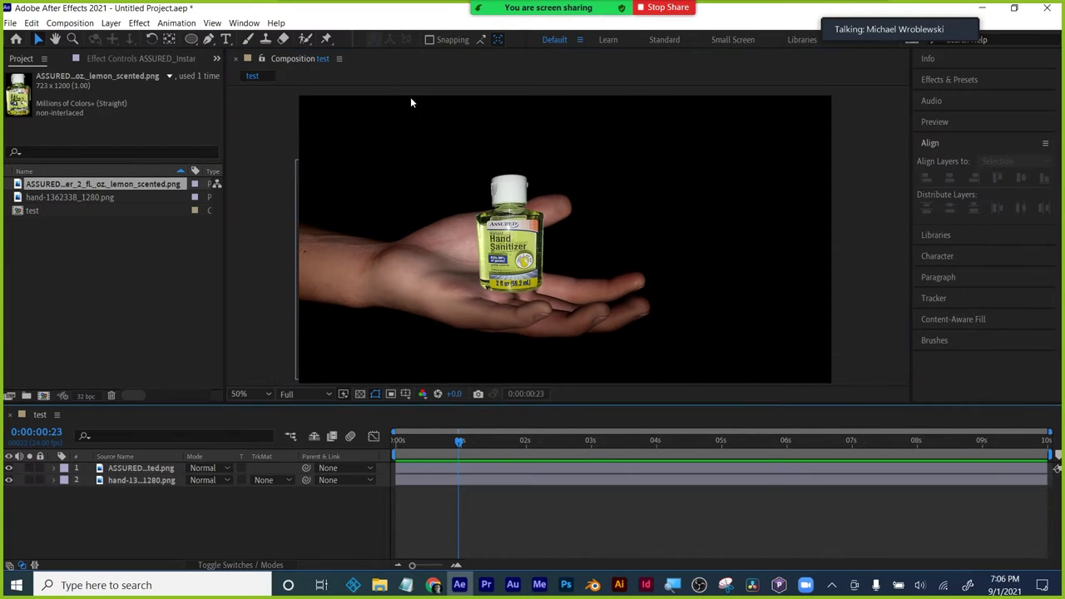
- Add a text layer reading "ON SALE" in the upper right of the composition, above the hand and bottle
click(226, 39)
click(590, 182)
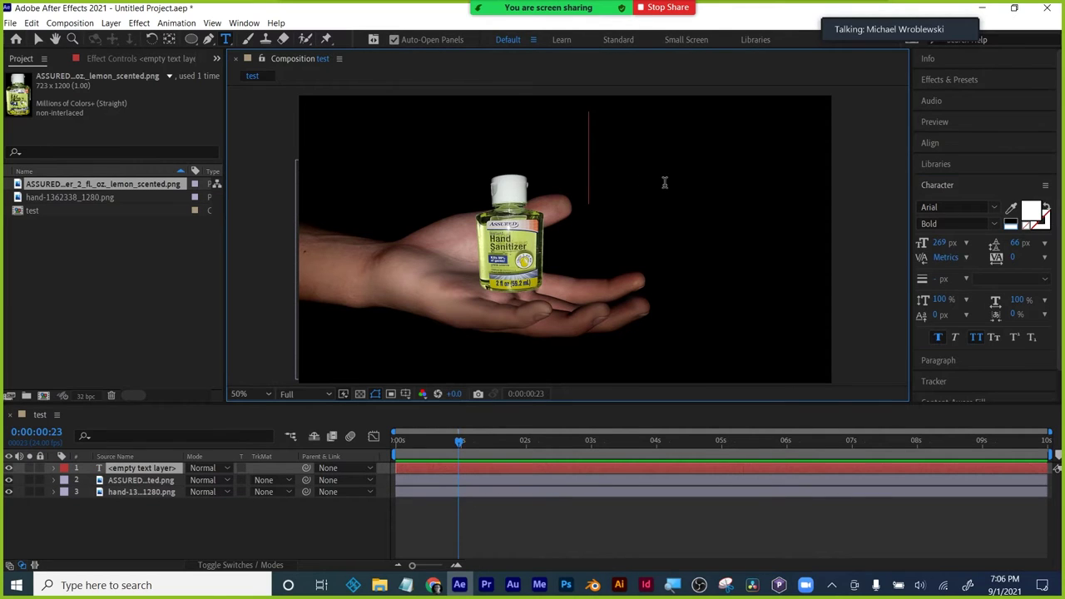
text(ON )
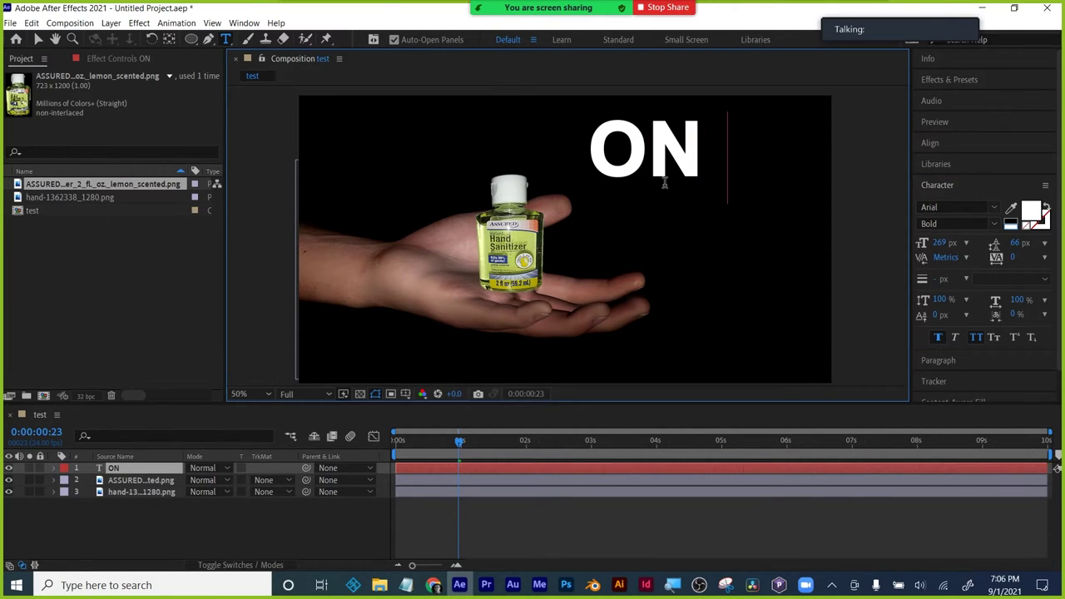
text(SALE)
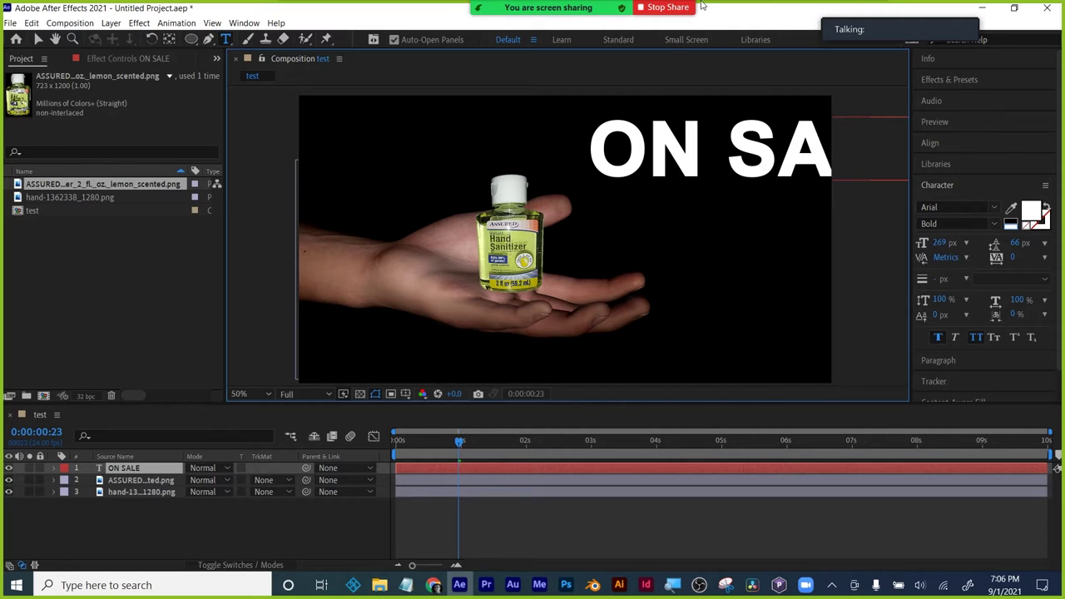
- Reduce the ON SALE text to 147 px and place it beside the bottle, just above the fingertips
click(37, 39)
drag(782, 165, 601, 156)
drag(935, 243, 790, 240)
drag(573, 155, 741, 249)
click(609, 541)
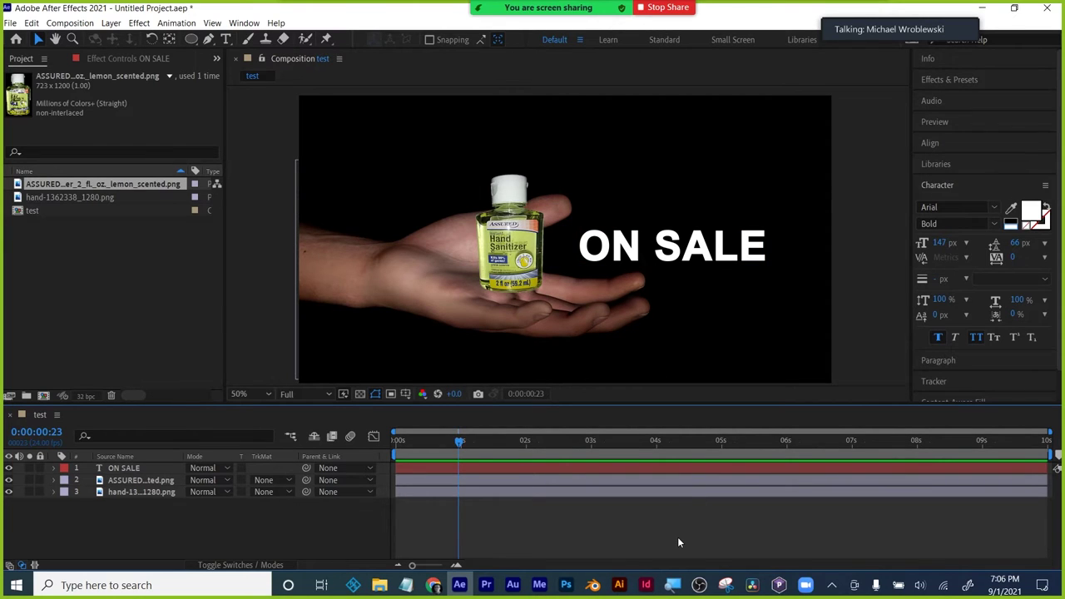
drag(586, 227, 580, 226)
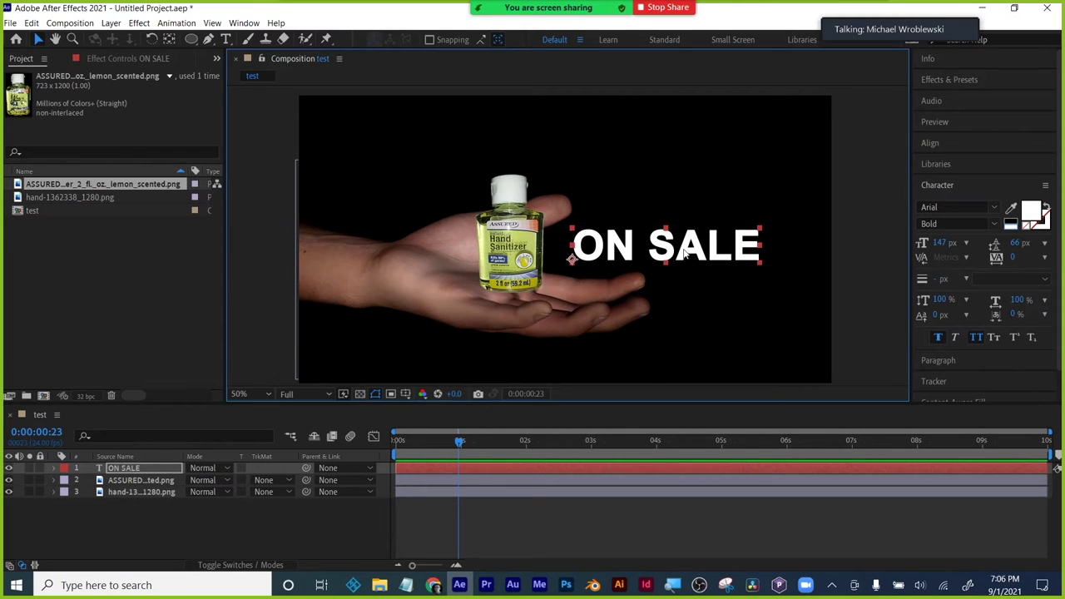
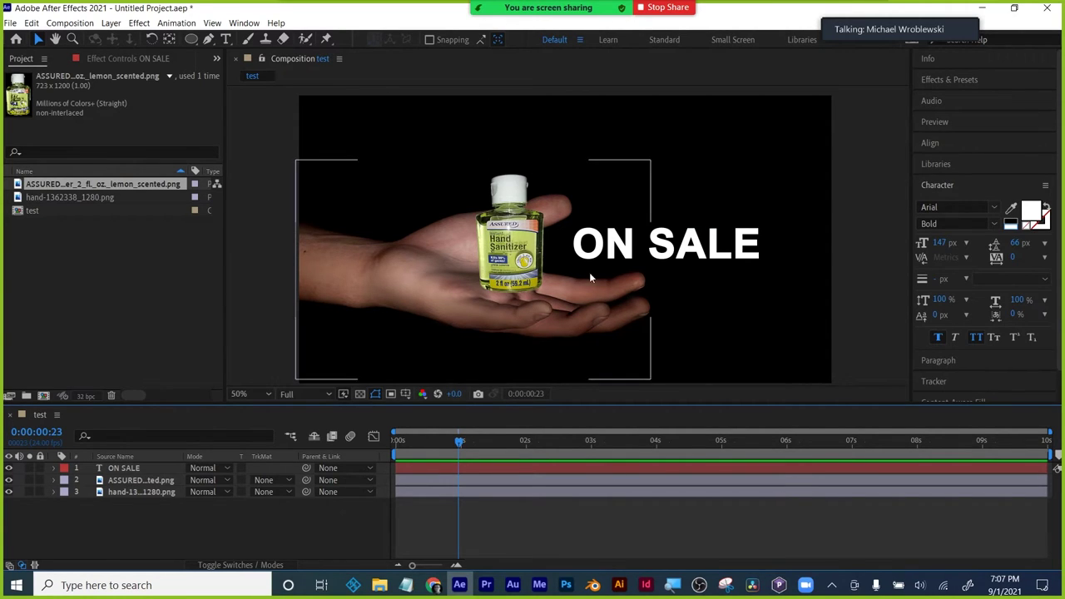
- Move the current time to 0:00:02:23 and leave all layers deselected
drag(460, 441, 592, 441)
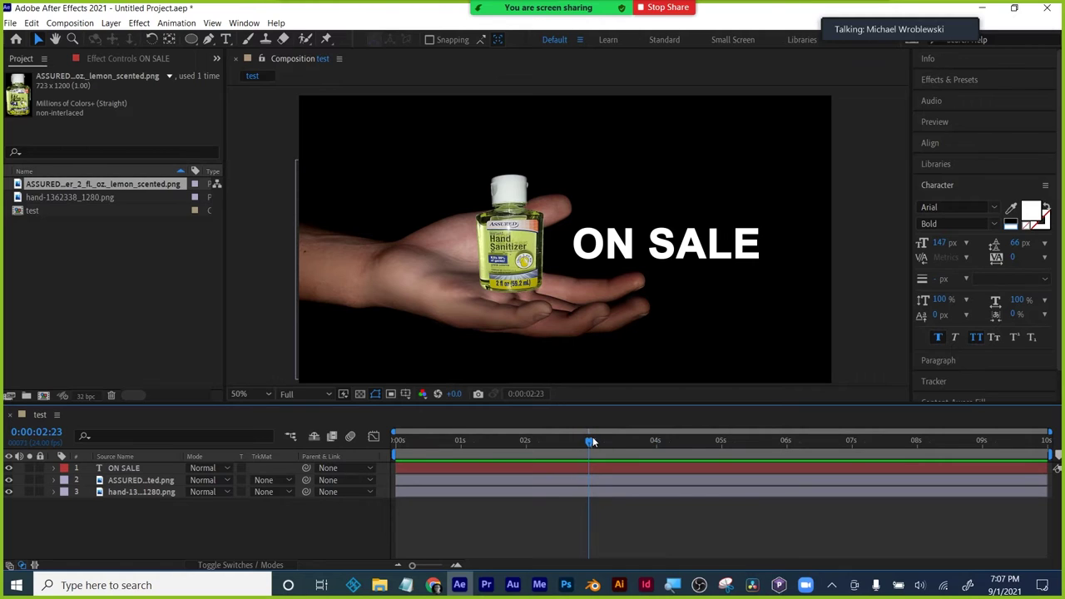
click(132, 489)
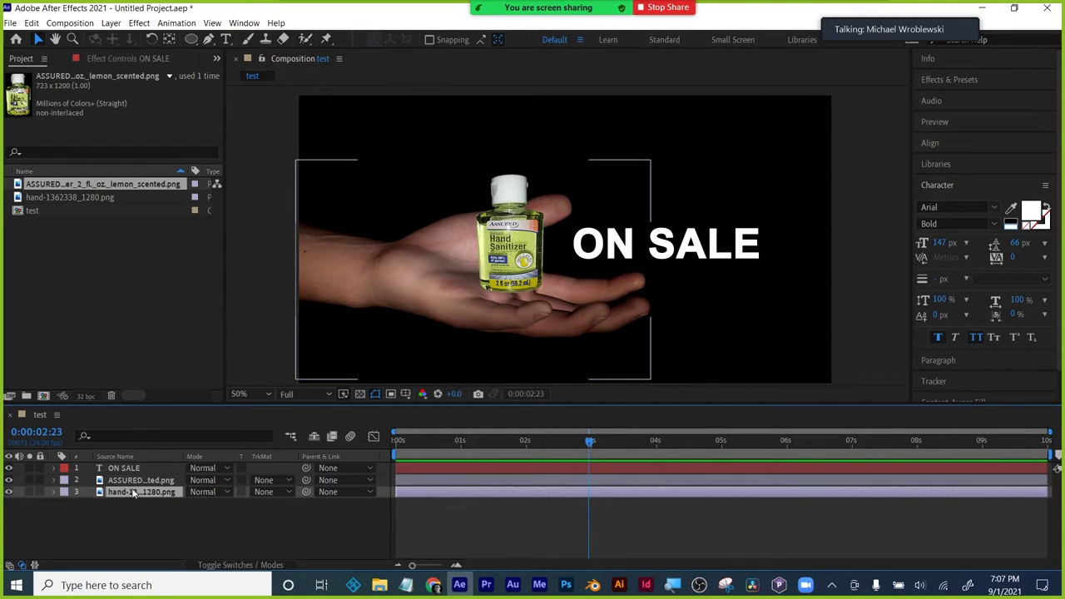
ctrl+click(133, 481)
ctrl+click(133, 469)
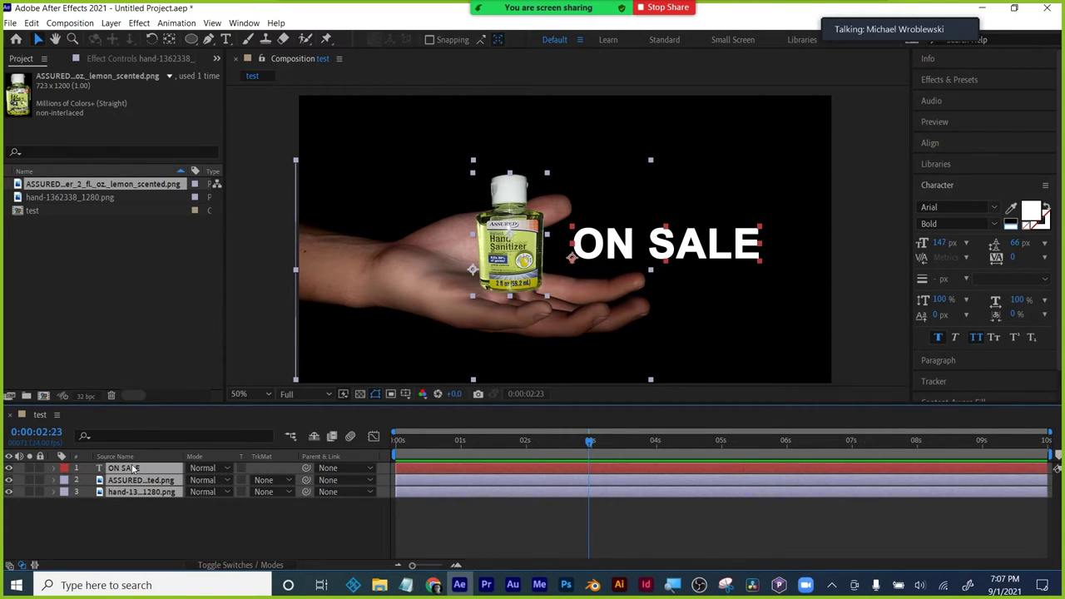
click(122, 505)
click(131, 495)
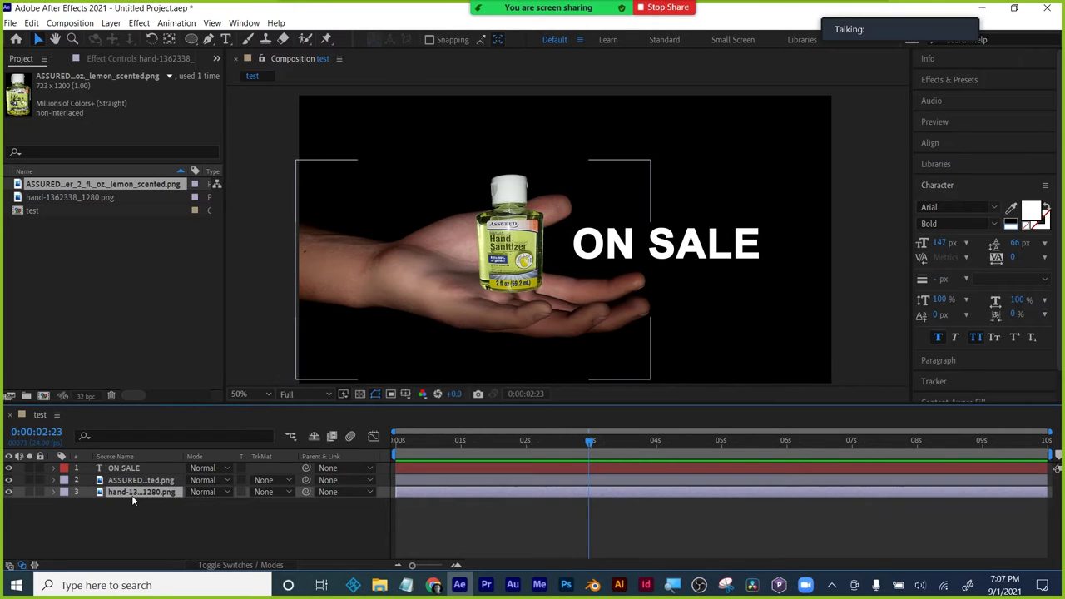
click(455, 545)
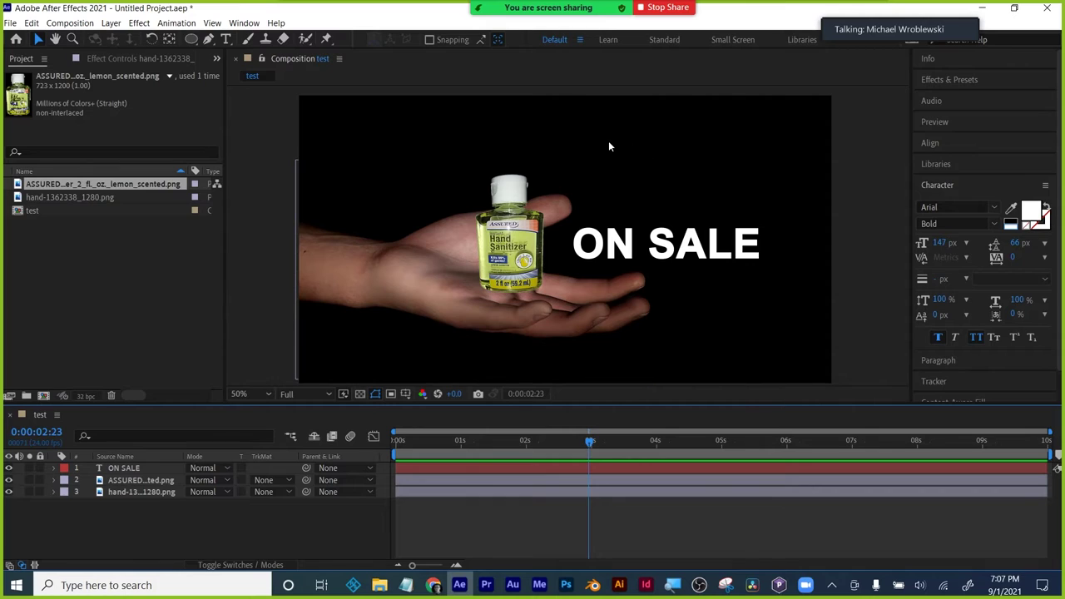
- Select the hand layer and hide the sanitizer bottle and ON SALE layers
click(421, 288)
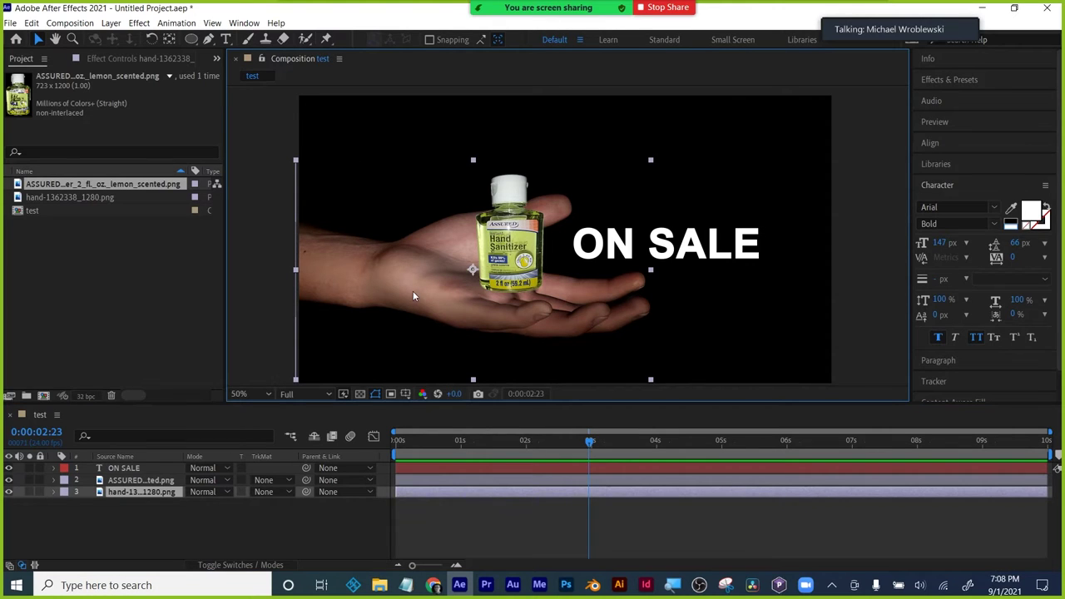
click(8, 480)
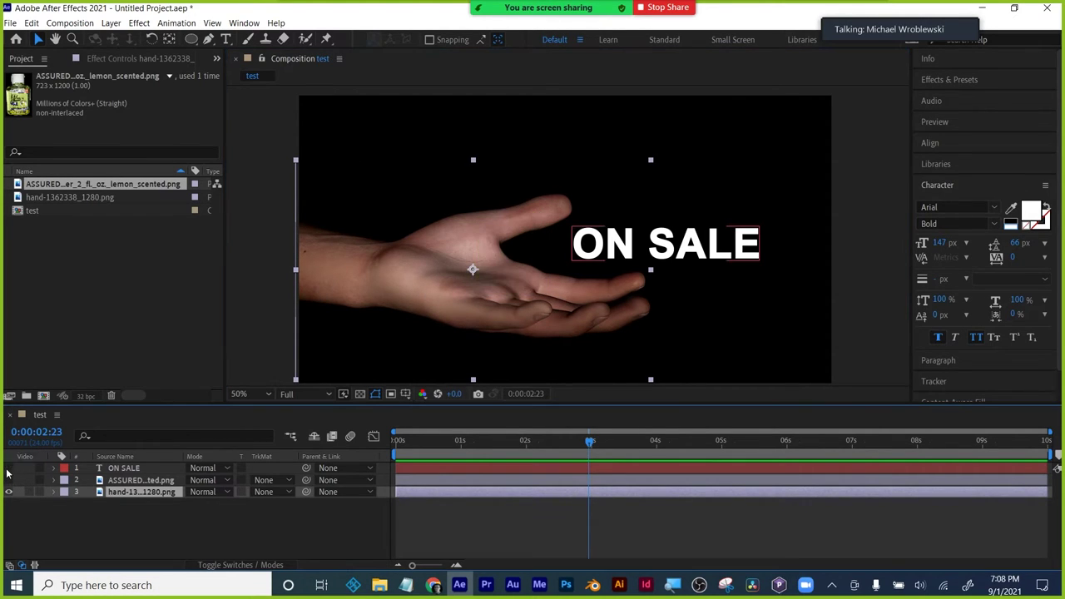
click(8, 468)
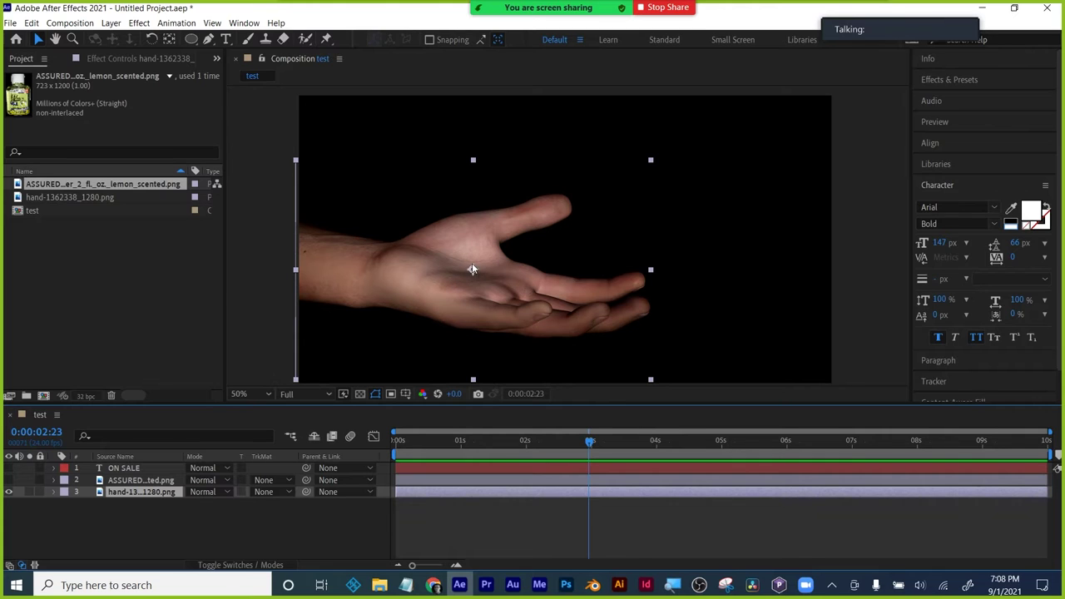
- Move the hand layer's anchor point to the cut-off end of the forearm and reveal the layer's Rotation property
scroll(472, 270, up, 4)
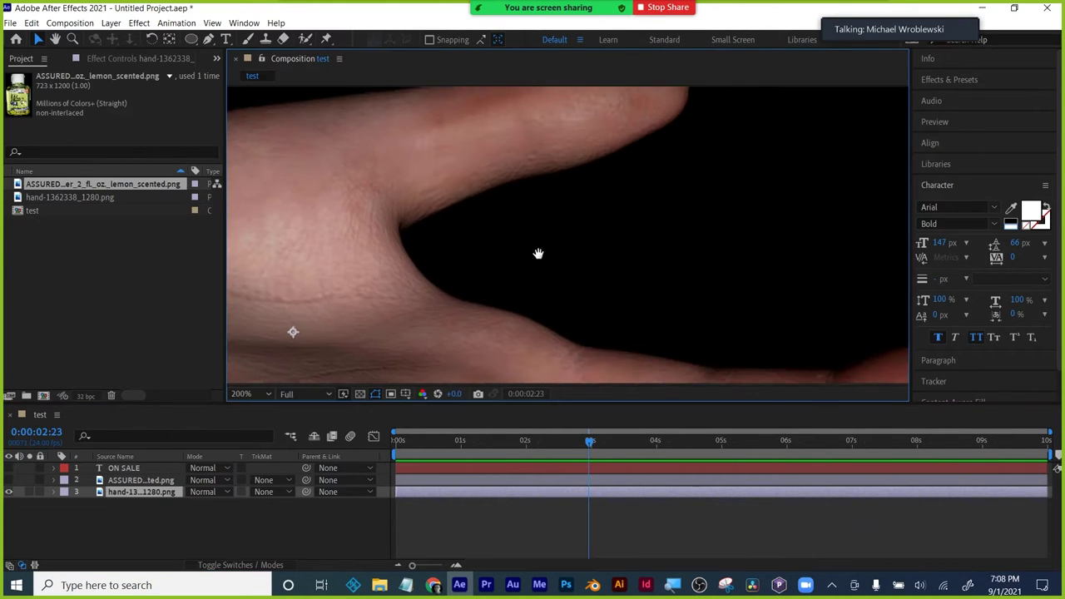
scroll(426, 247, down, 4)
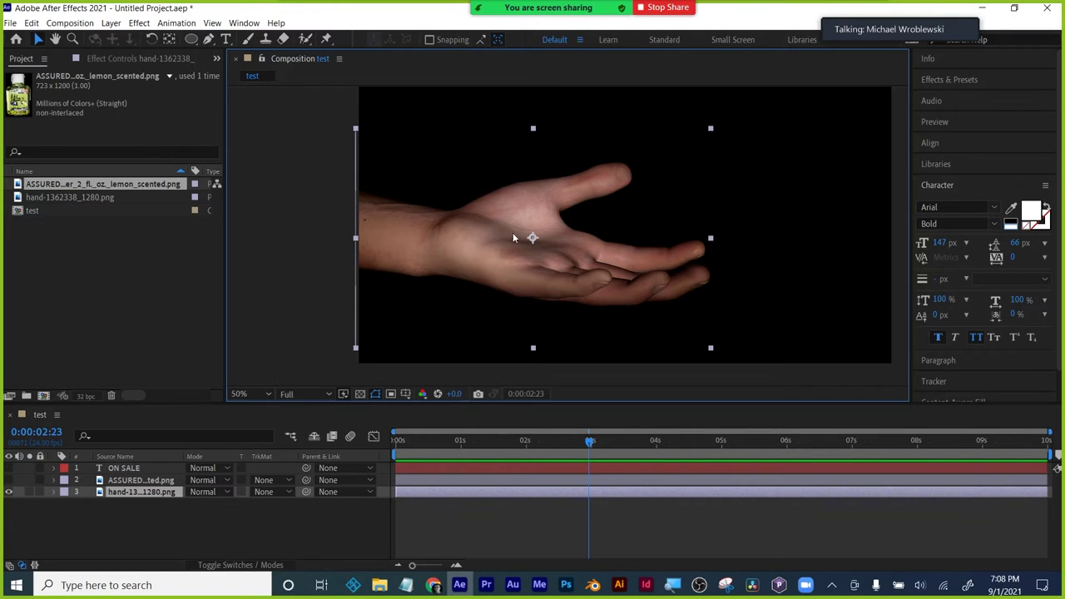
click(169, 40)
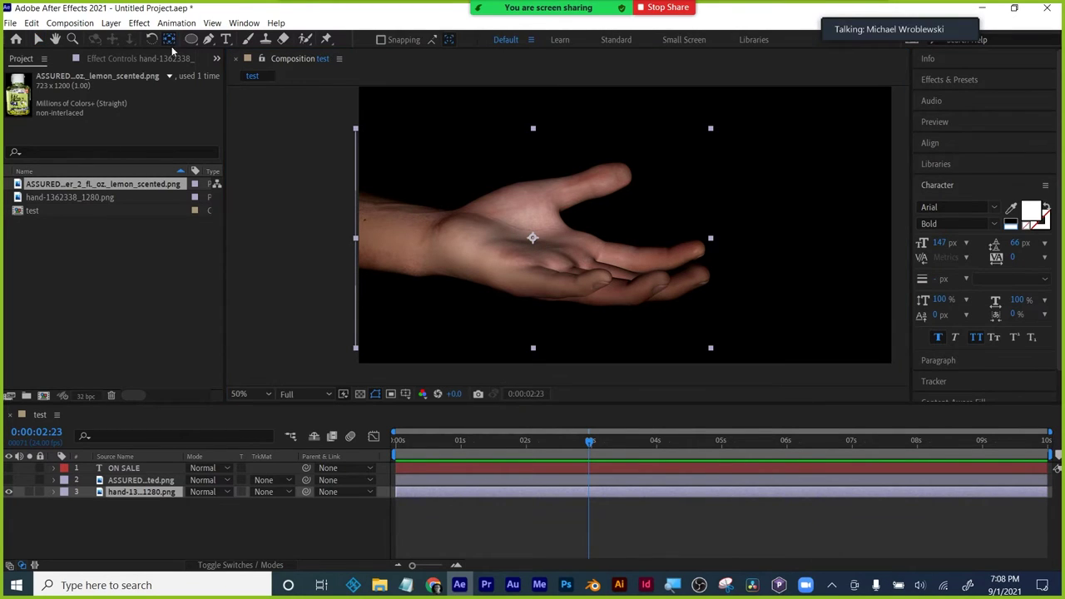
drag(533, 241, 356, 238)
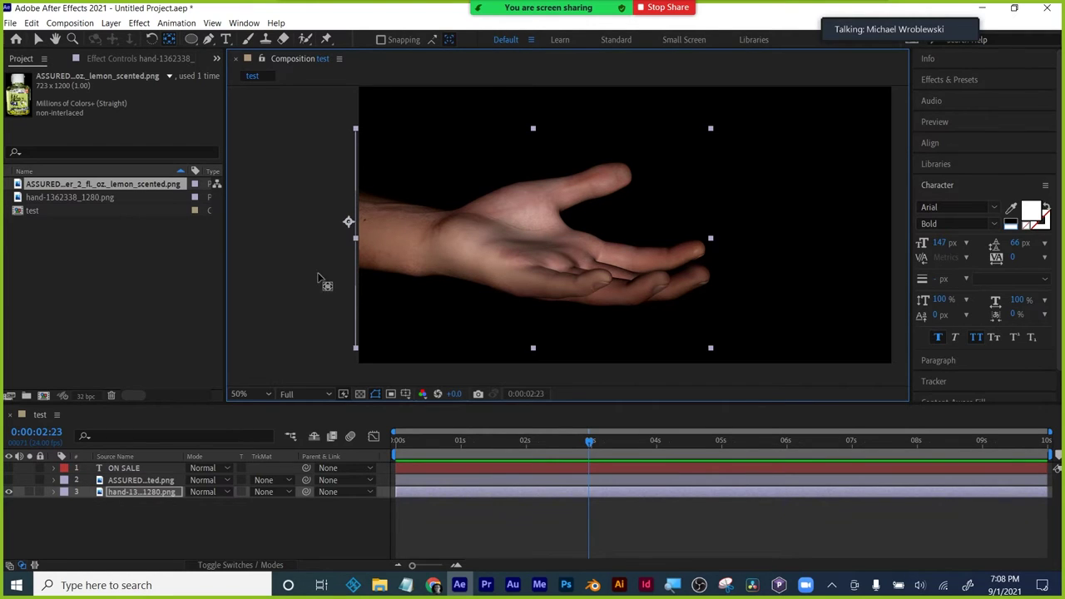
click(161, 491)
key(r)
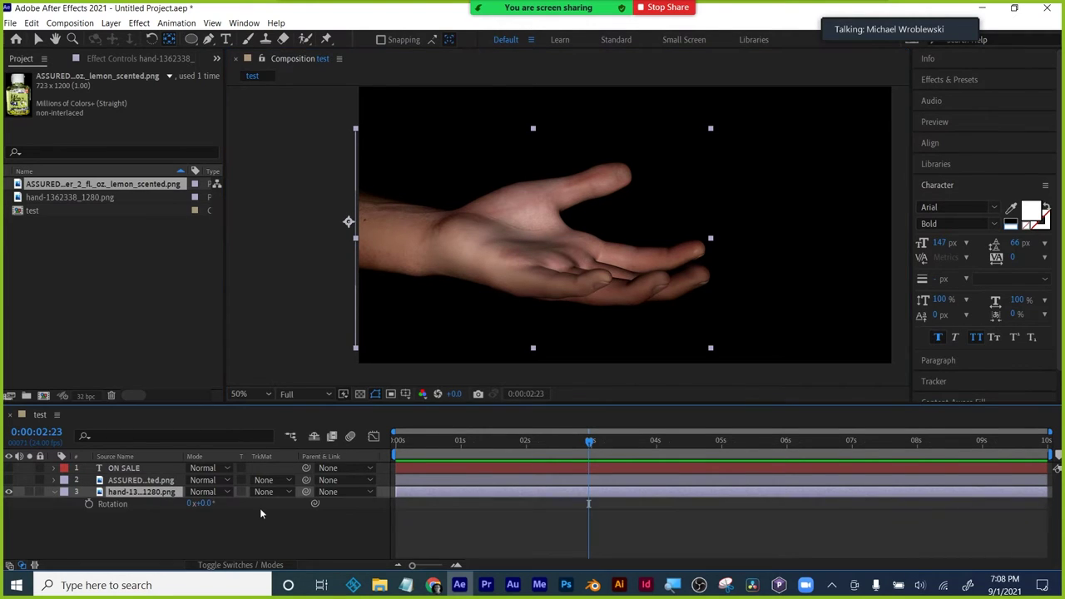
- Try rotating the hand around the forearm's end, then reset its rotation to 0°
drag(211, 505, 330, 223)
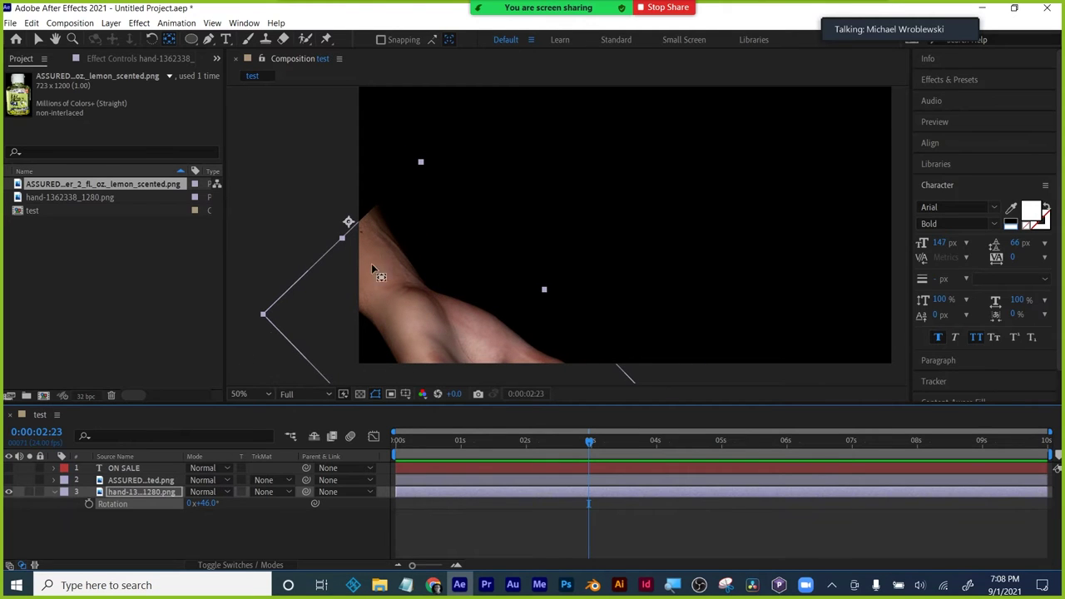
drag(204, 503, 172, 496)
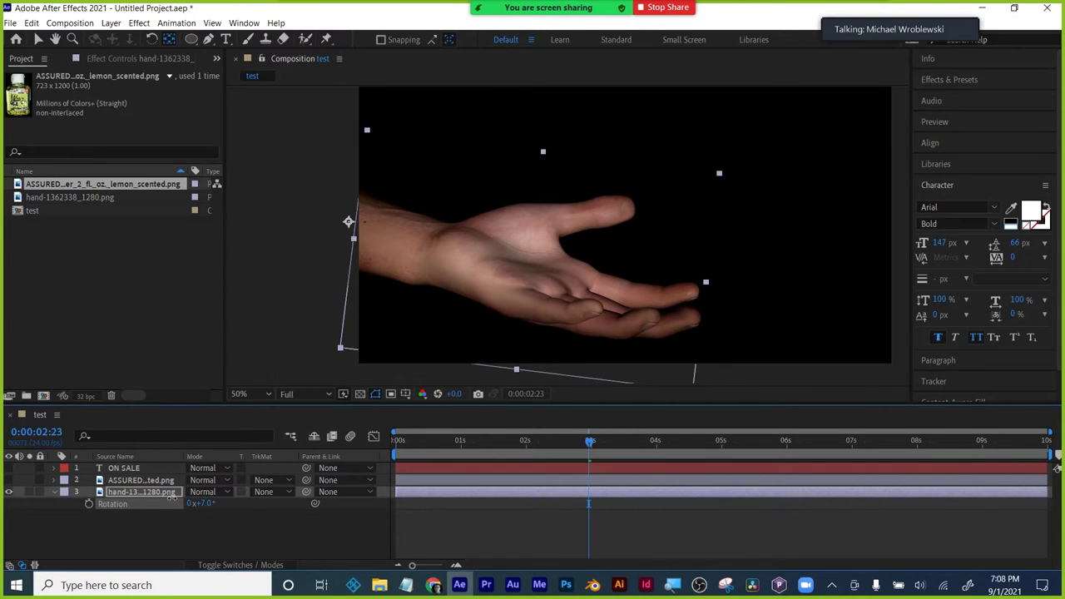
drag(174, 505, 206, 503)
click(206, 504)
text(0)
key(Return)
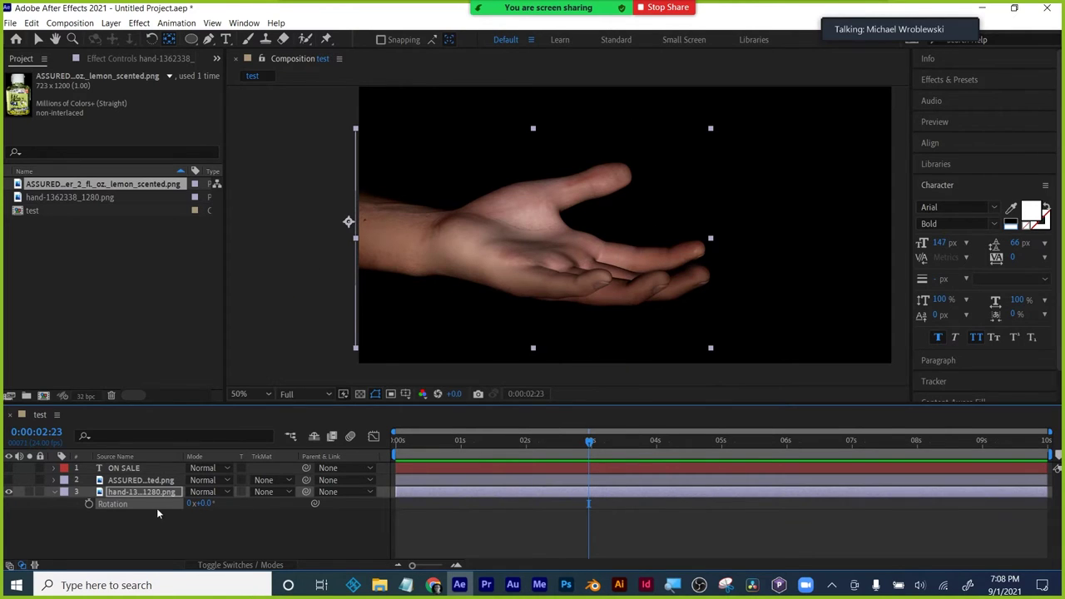
- Keyframe the hand's rotation at 0° at 0:00:02:23 and at 5° at 0:00:00:23
click(89, 505)
drag(590, 442, 461, 451)
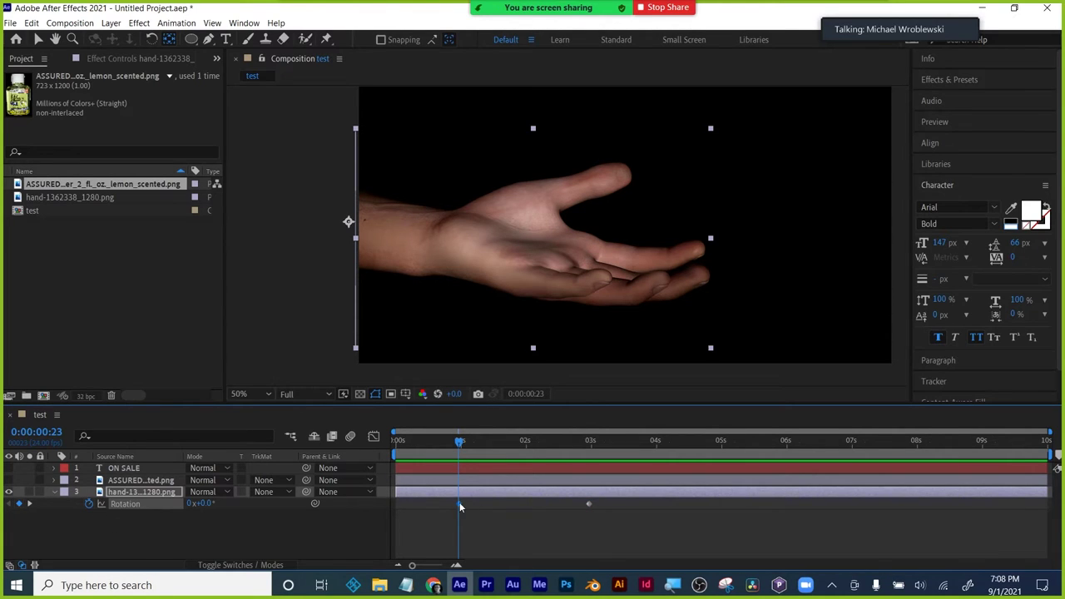
drag(215, 504, 213, 504)
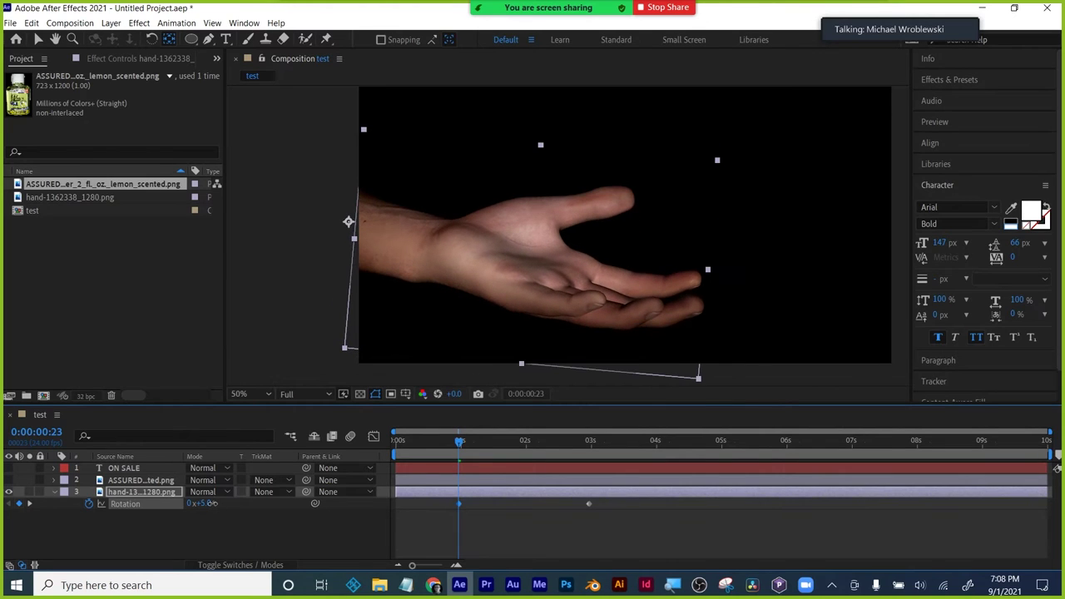
- Shift the hand's two rotation keyframes earlier, to about 0:00:00:12 and 0:00:01:07, and scrub through the motion
drag(463, 450, 526, 444)
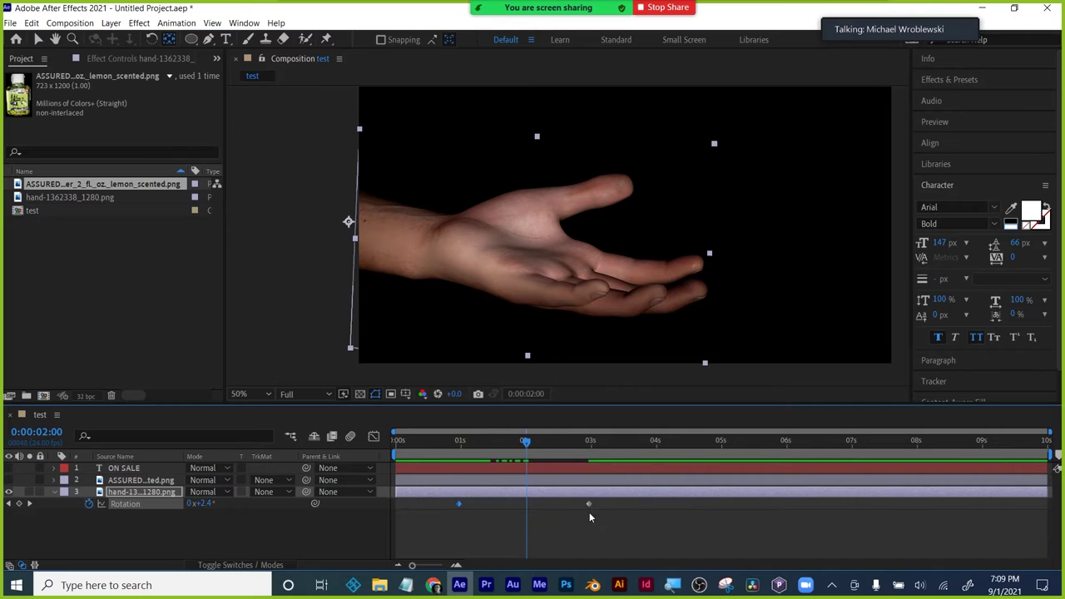
drag(587, 505, 517, 513)
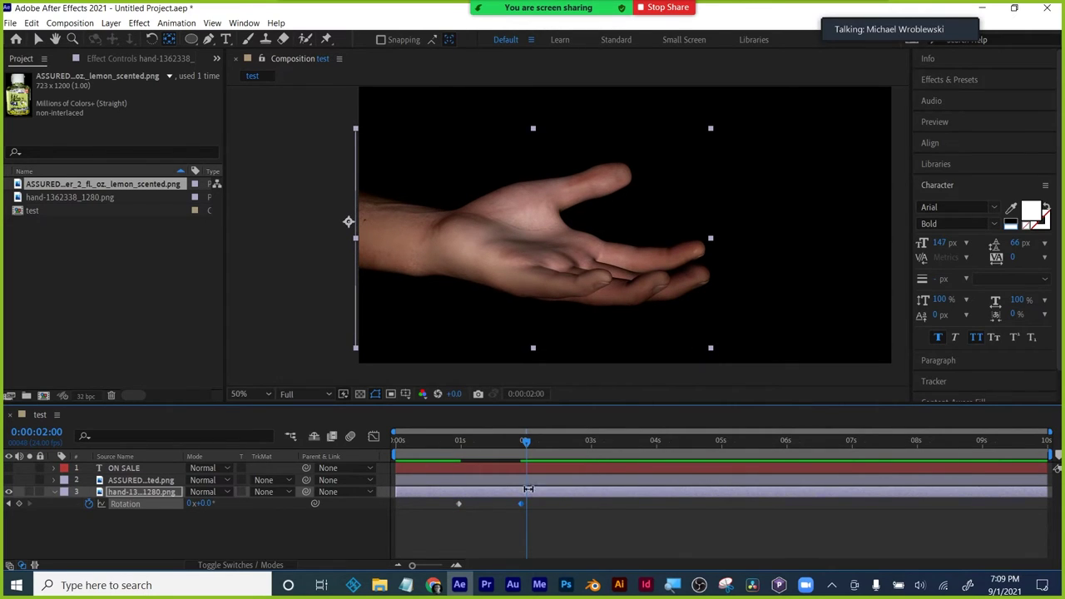
click(461, 507)
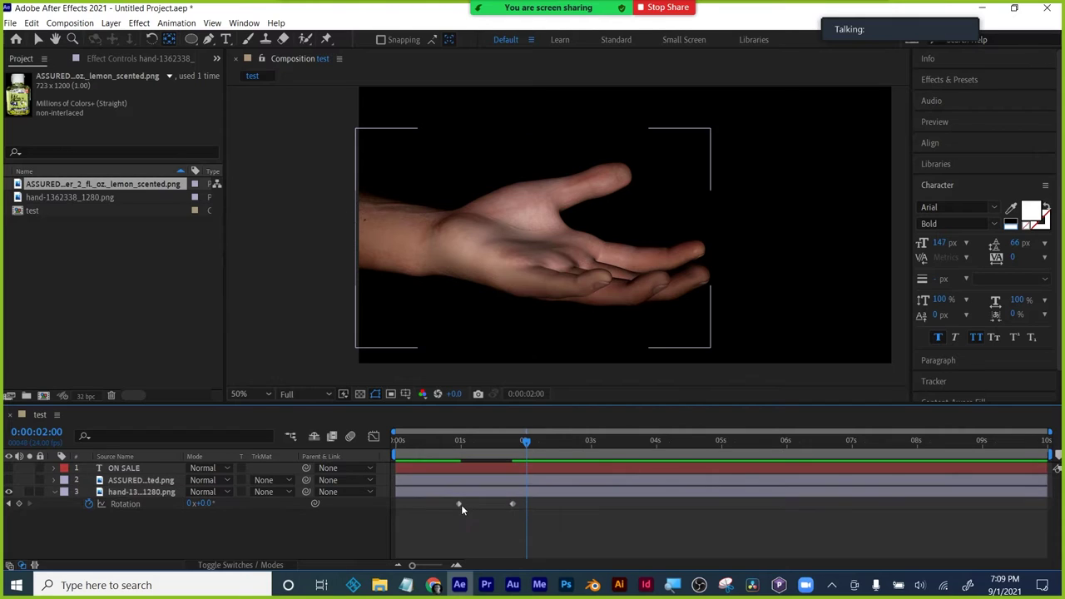
drag(458, 504, 429, 505)
drag(512, 504, 479, 504)
drag(420, 442, 480, 446)
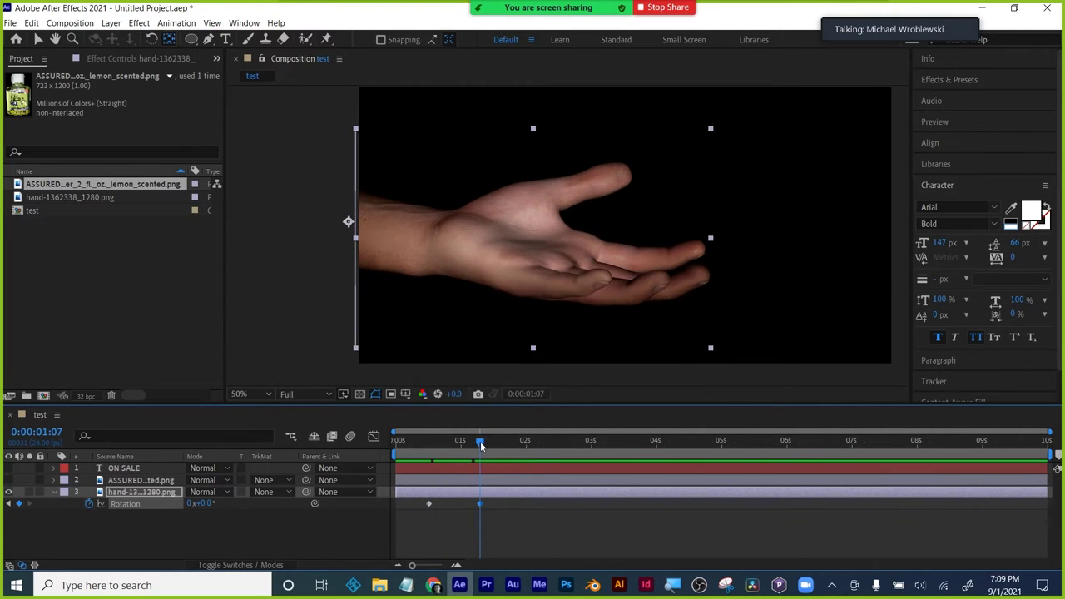
- Unhide the sanitizer bottle layer and add a Position keyframe for it at 0:00:02:03
click(14, 485)
click(9, 480)
click(133, 480)
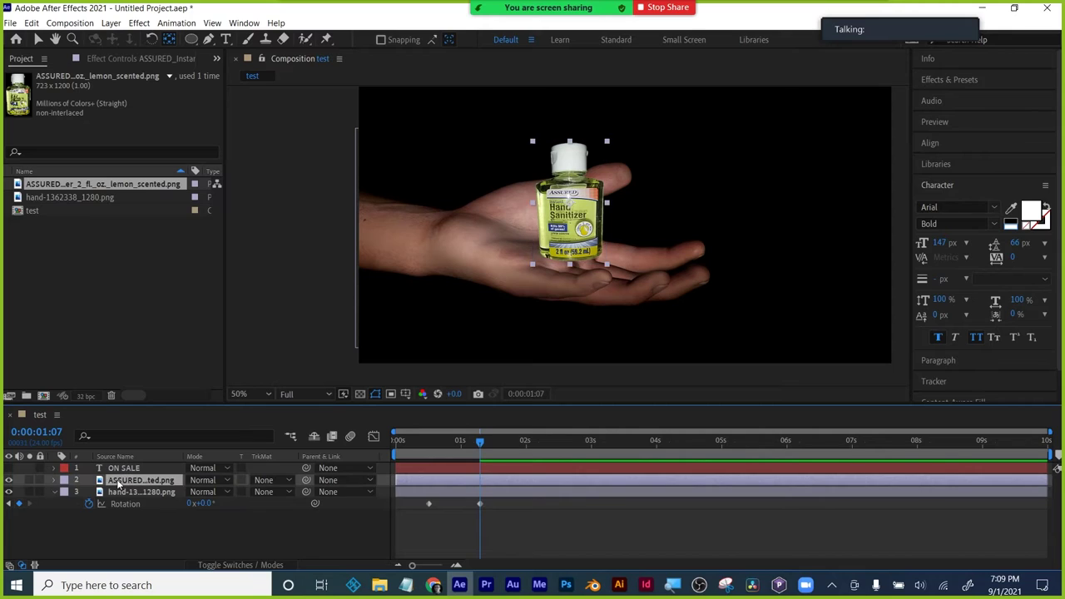
drag(483, 446, 538, 445)
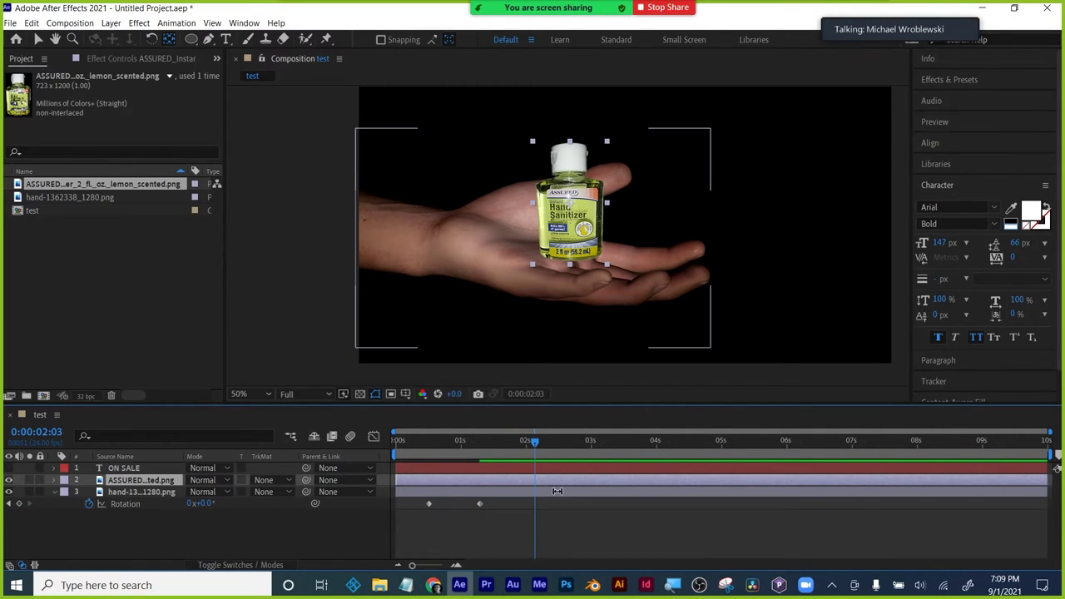
key(p)
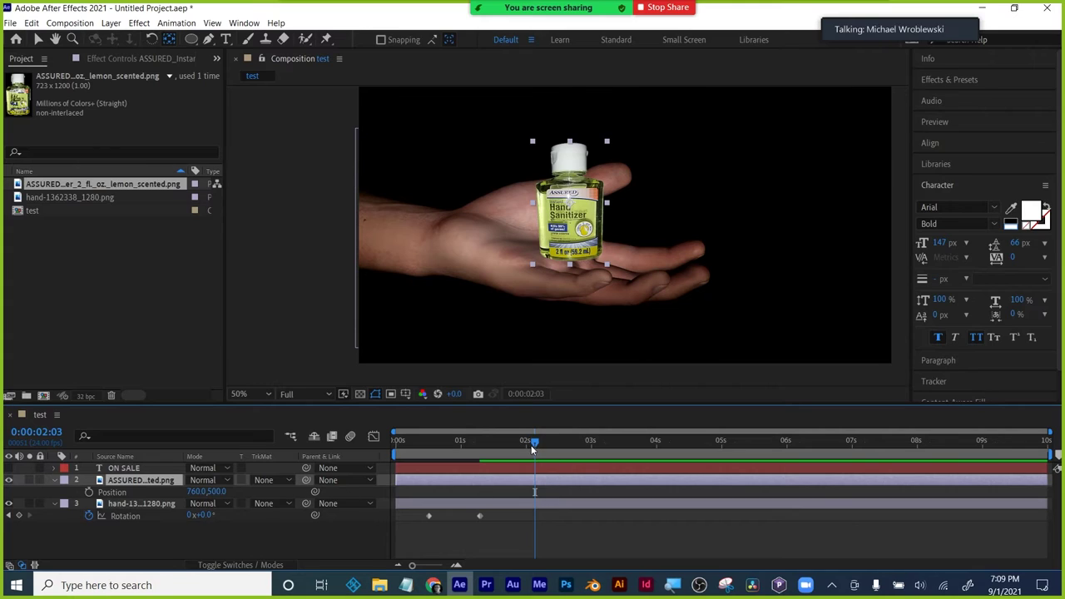
click(89, 491)
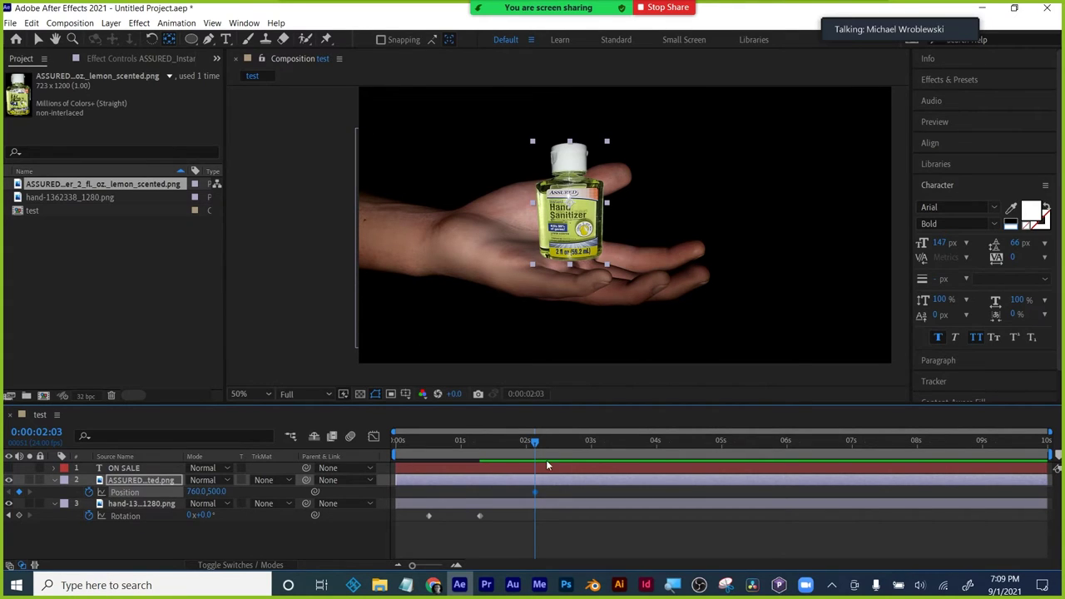
- At 0:00:01:01, set the bottle's position to 760, -293 above the frame and scrub through its drop onto the palm
drag(535, 442, 466, 445)
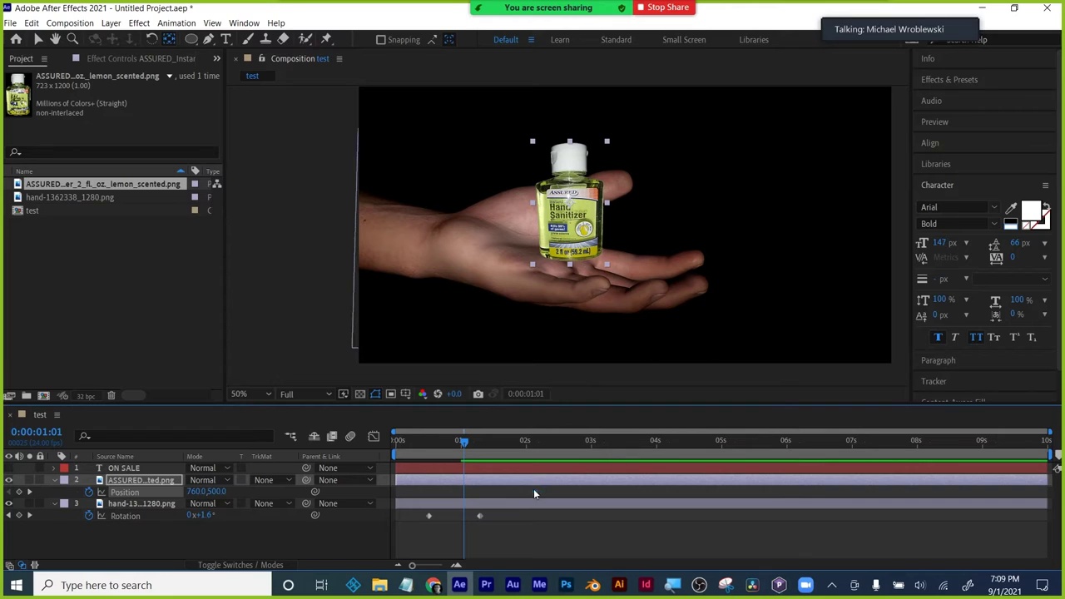
drag(214, 491, 84, 492)
drag(208, 492, 91, 493)
click(460, 441)
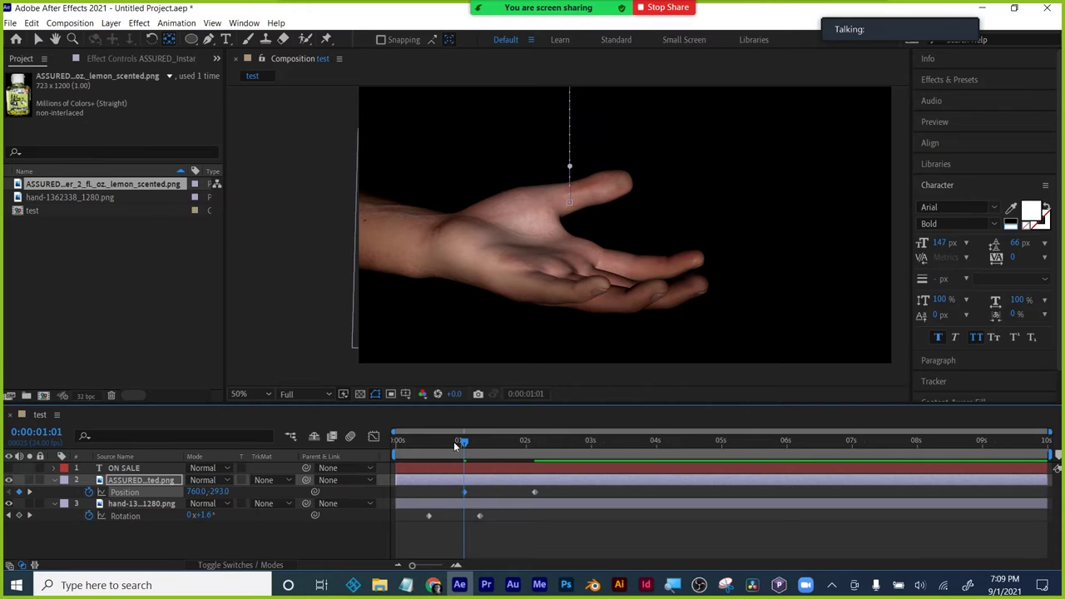
drag(403, 447, 537, 429)
- Unhide the ON SALE text layer and scrub through the start of the animation with all layers shown
click(125, 468)
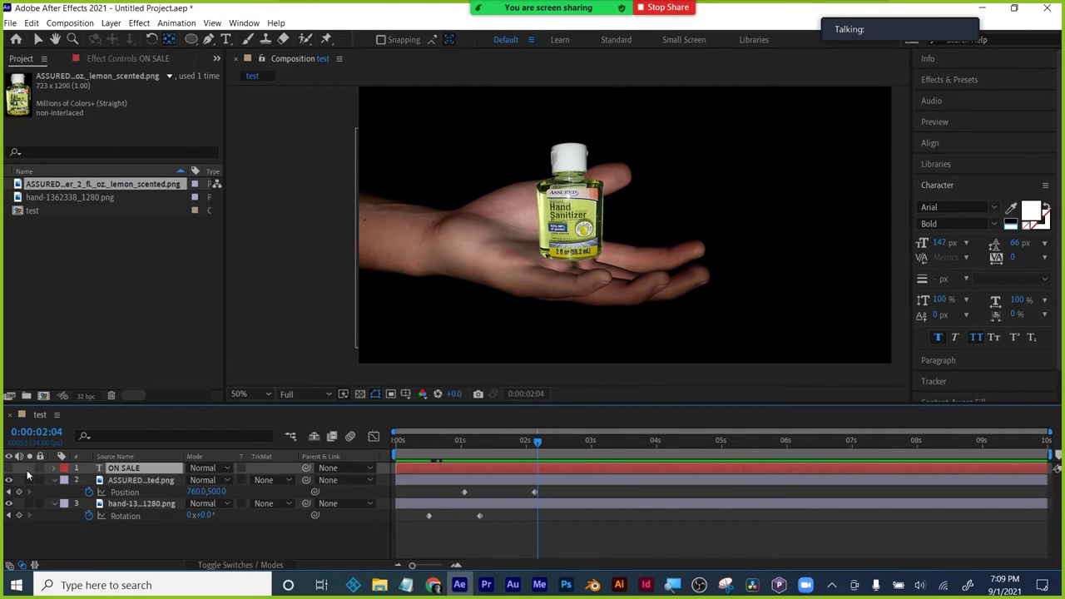
click(8, 468)
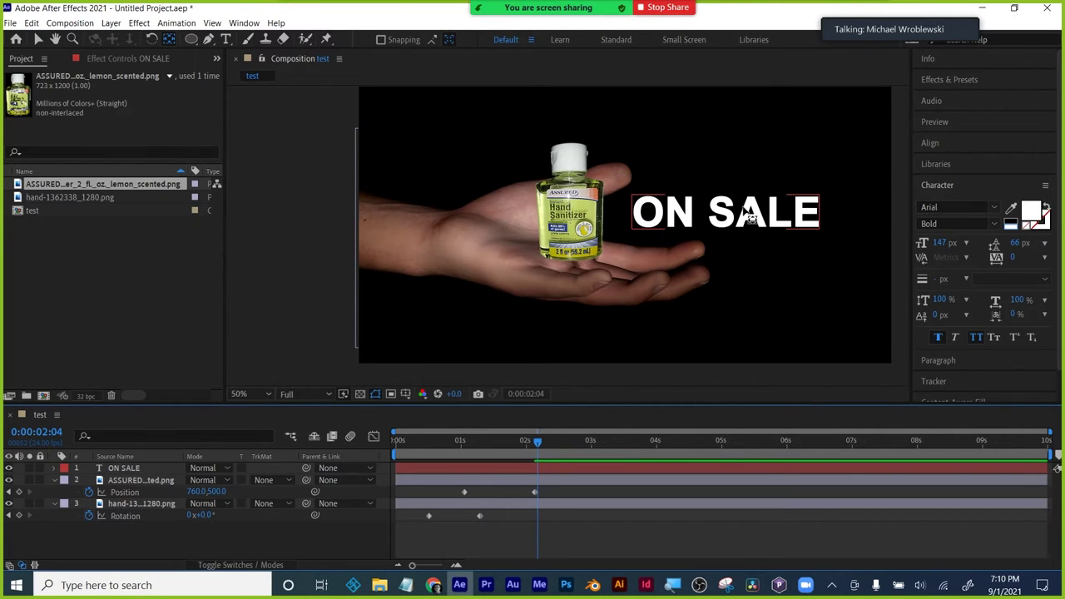
click(639, 545)
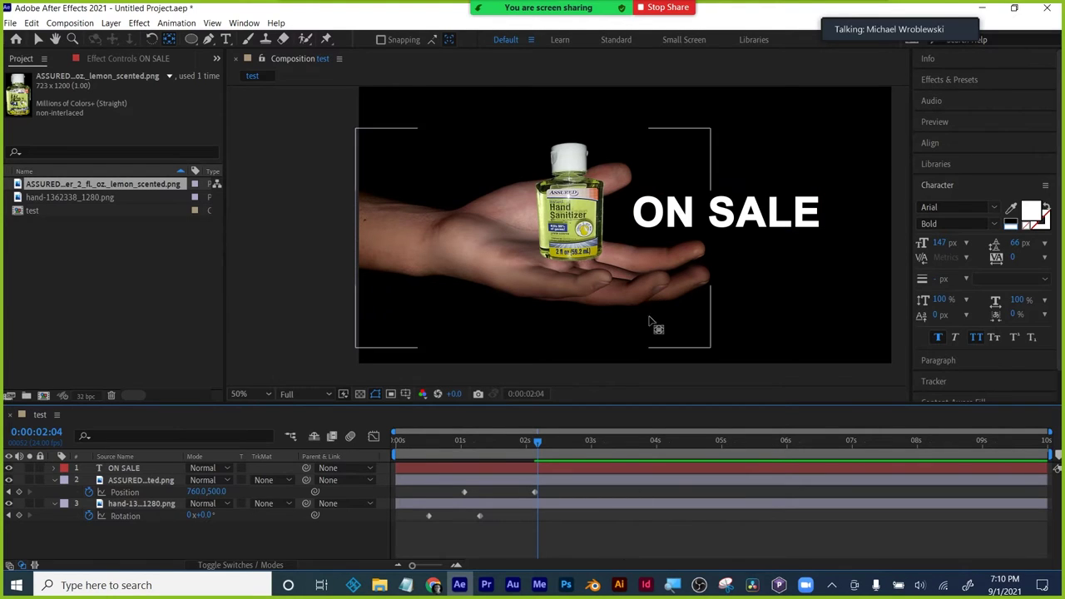
drag(536, 443, 407, 449)
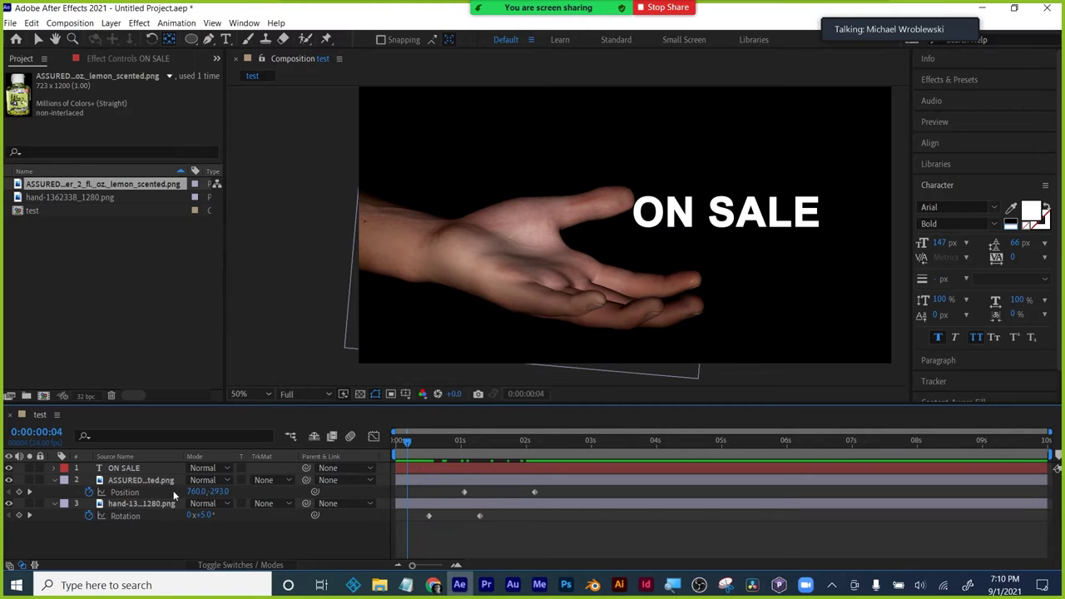
drag(407, 442, 445, 441)
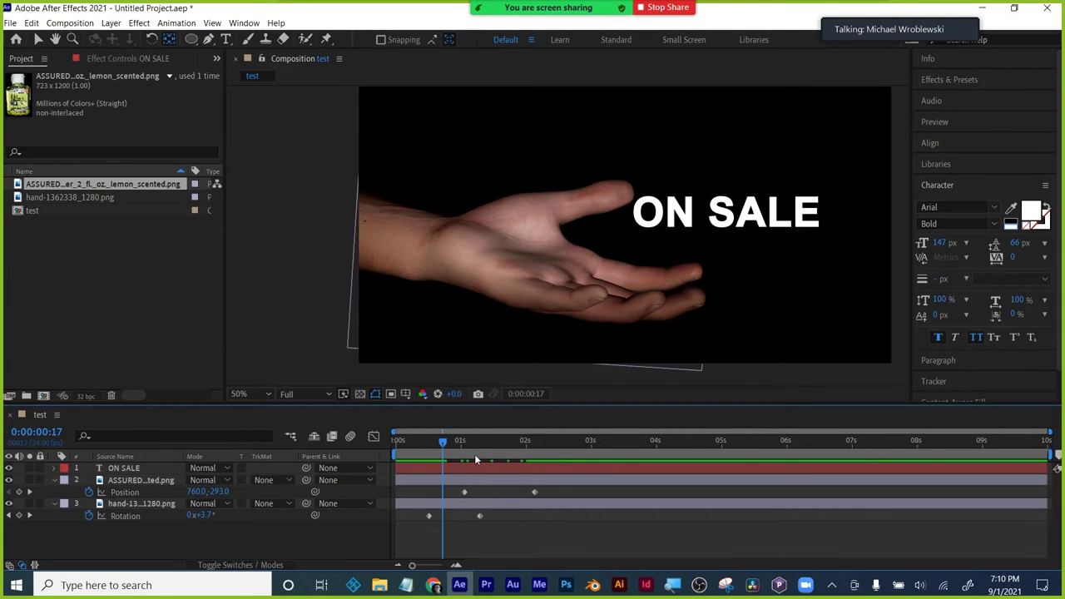
- Scrub through the timeline to review the hand's rotation and the sanitizer bottle's drop, including the hand's two rotation keyframes
mouse_move(441, 440)
mouse_down()
mouse_move(555, 447)
mouse_move(435, 446)
mouse_move(533, 443)
mouse_up()
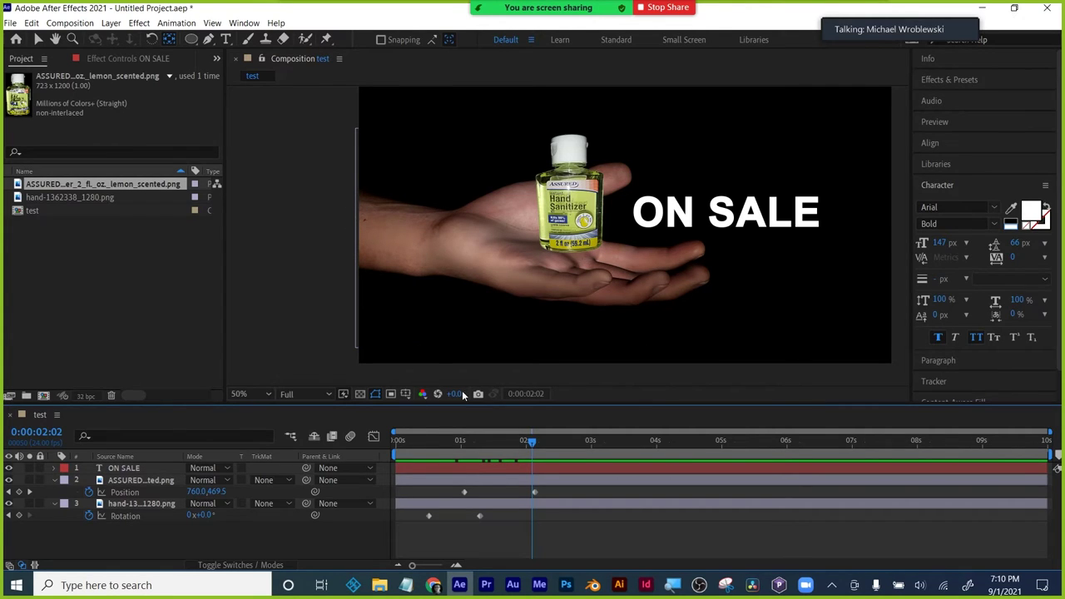
drag(433, 441, 489, 427)
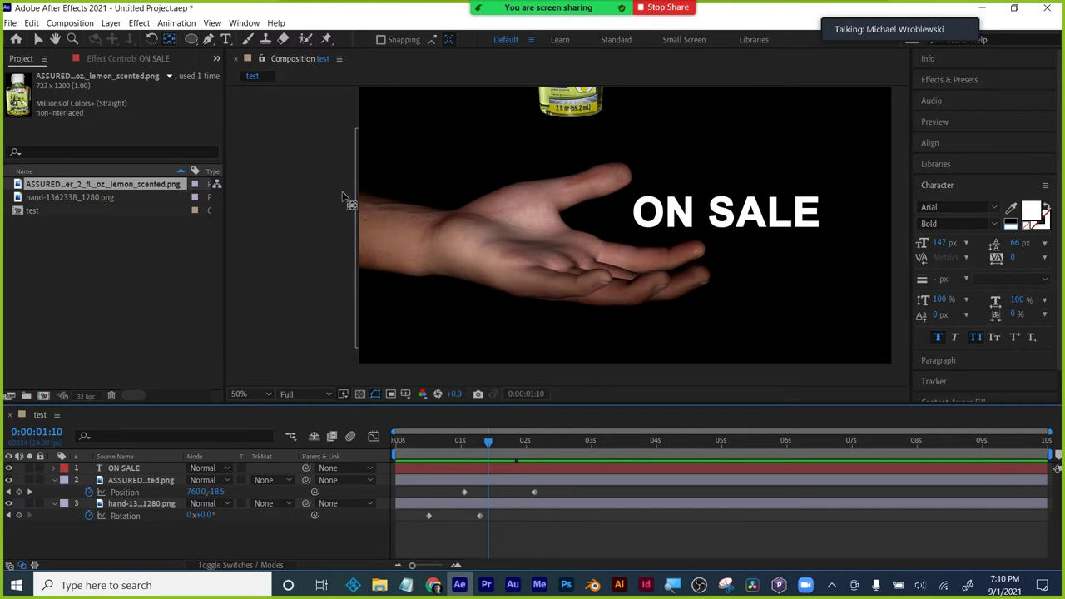
drag(489, 441, 396, 444)
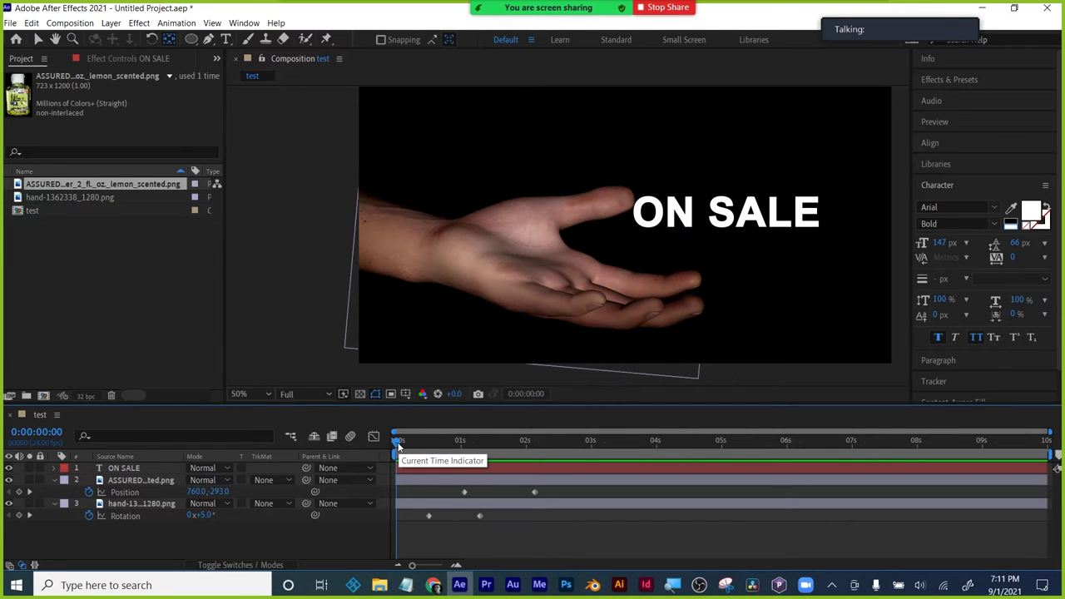
drag(398, 443, 461, 439)
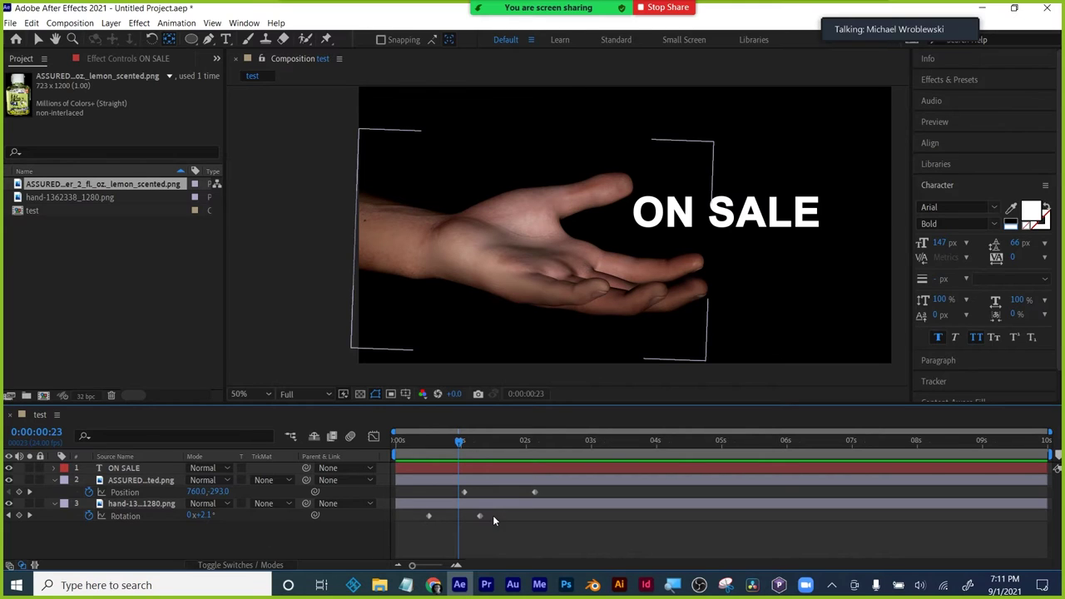
drag(412, 531, 502, 507)
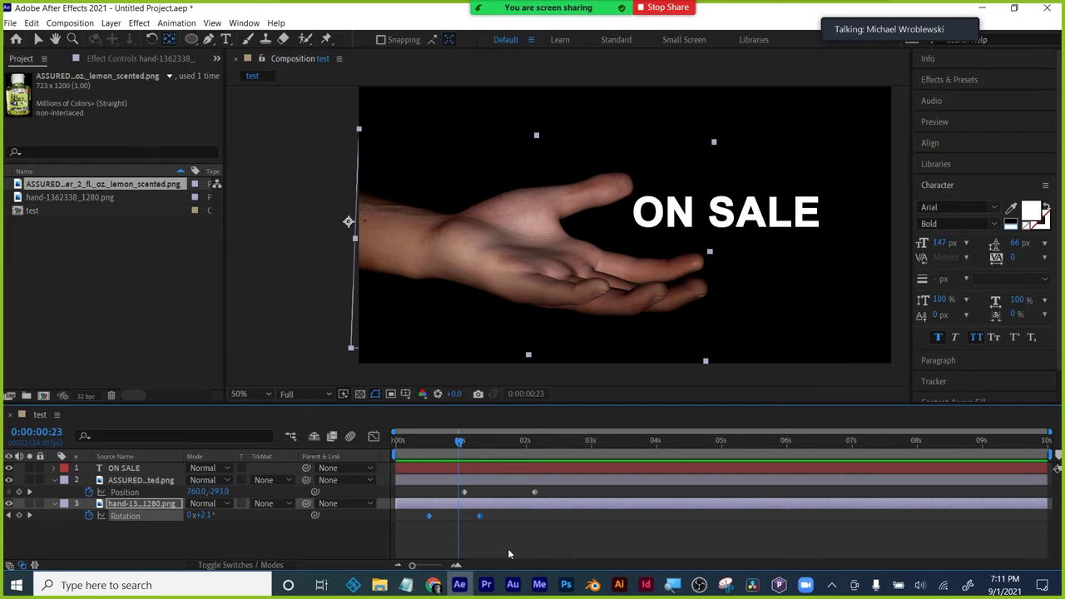
click(669, 517)
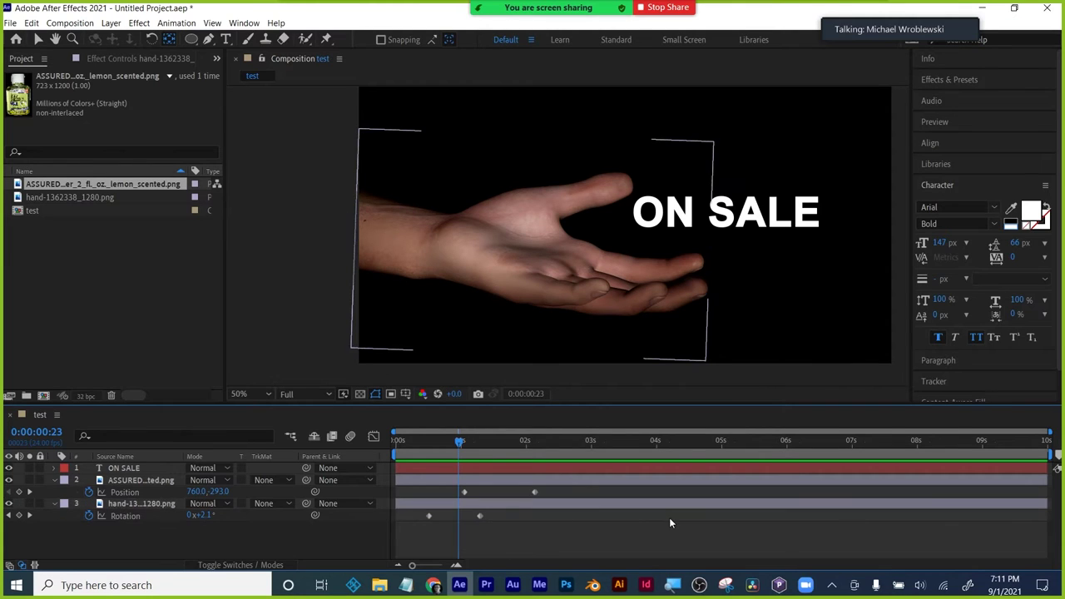
- Move the current time to 0:00:02:03, where the bottle lands, and clear the previous search from the effects library
drag(456, 444, 534, 447)
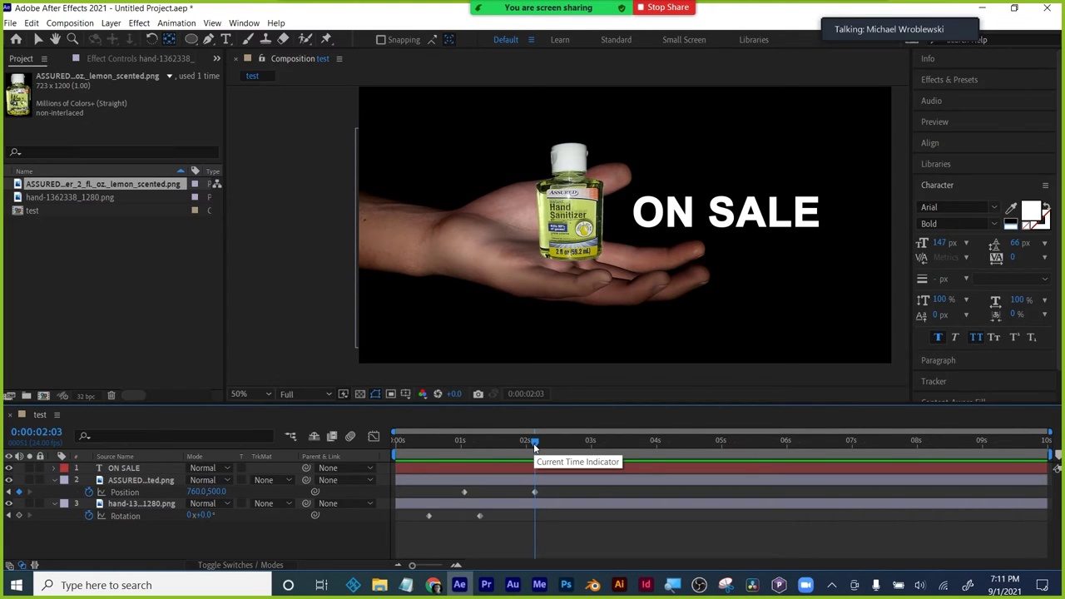
click(653, 223)
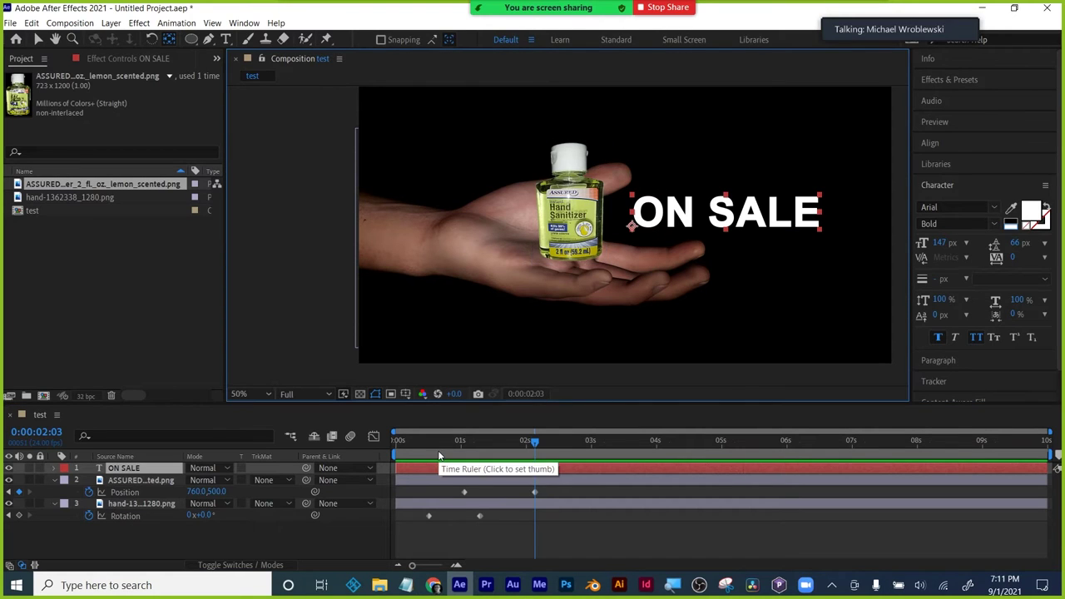
click(969, 80)
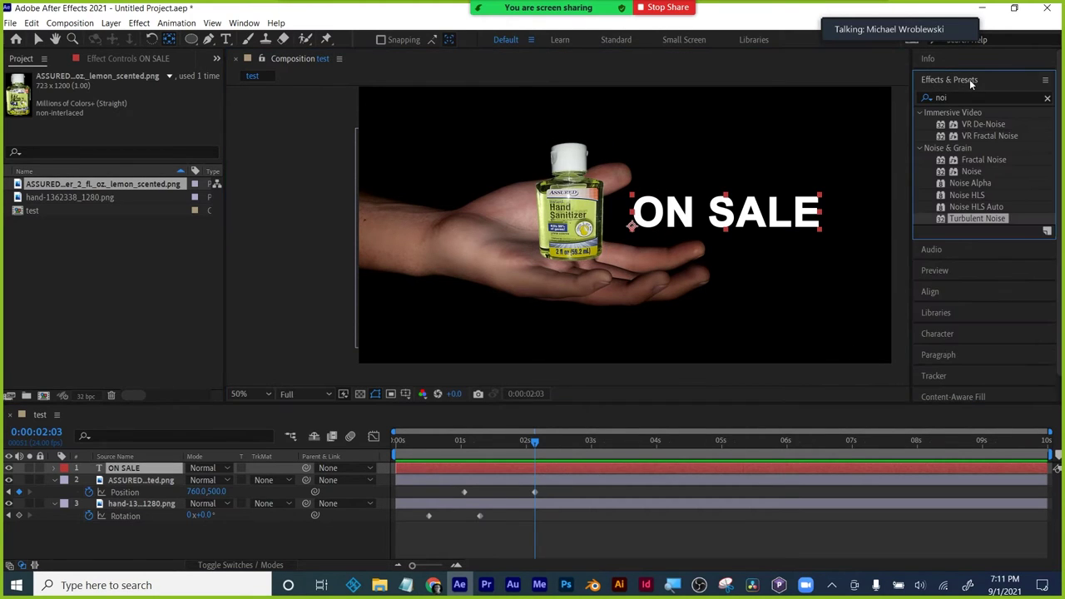
drag(957, 97, 889, 96)
key(BackSpace)
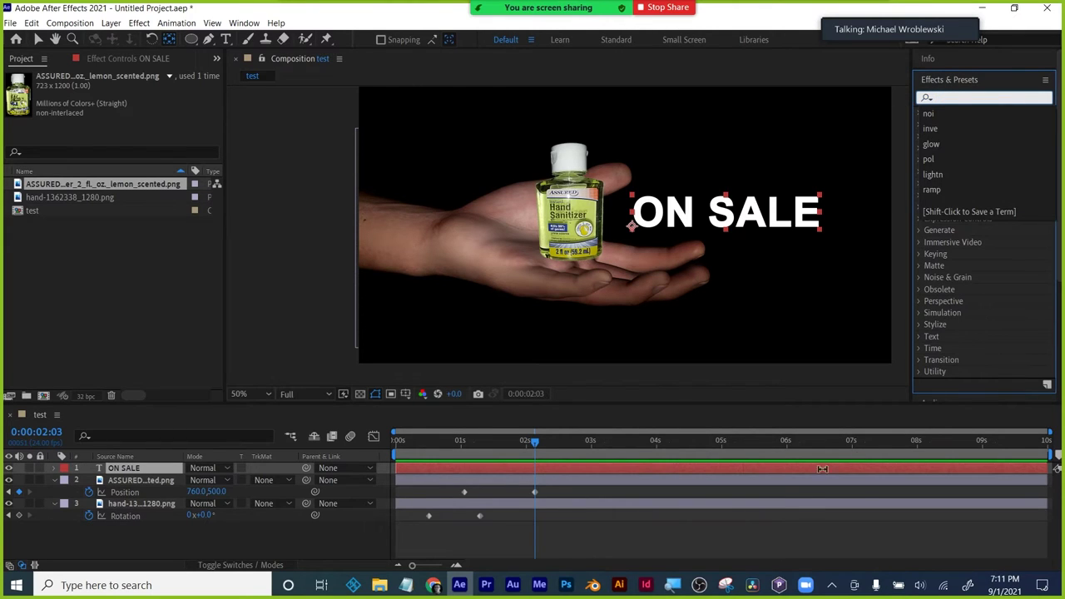
click(804, 529)
click(803, 528)
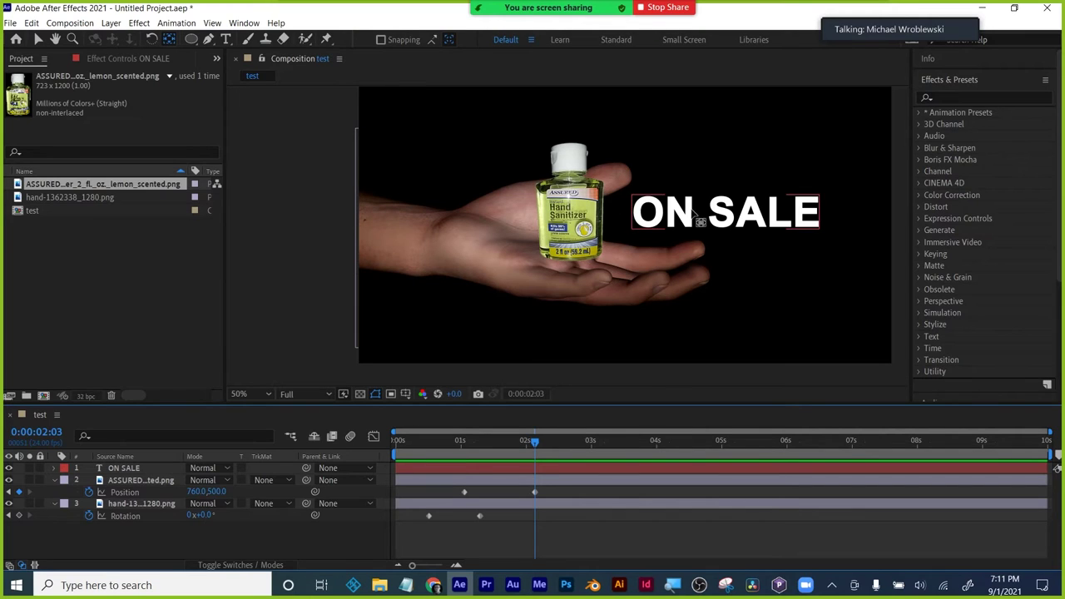
- Search the effects library for "turb", look at the turbulent effects, and clear the search
click(918, 112)
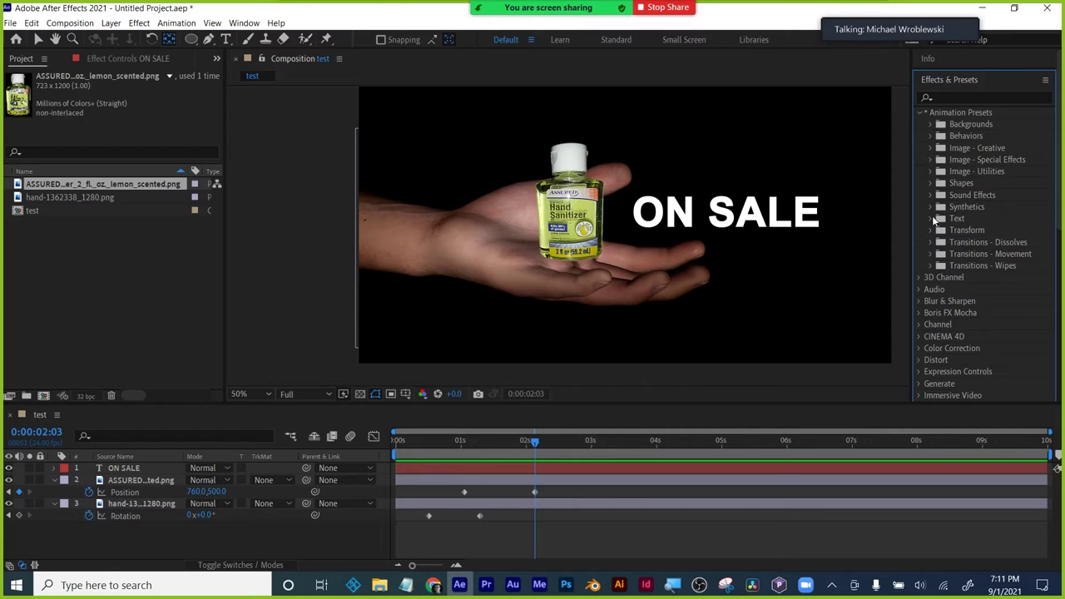
click(945, 97)
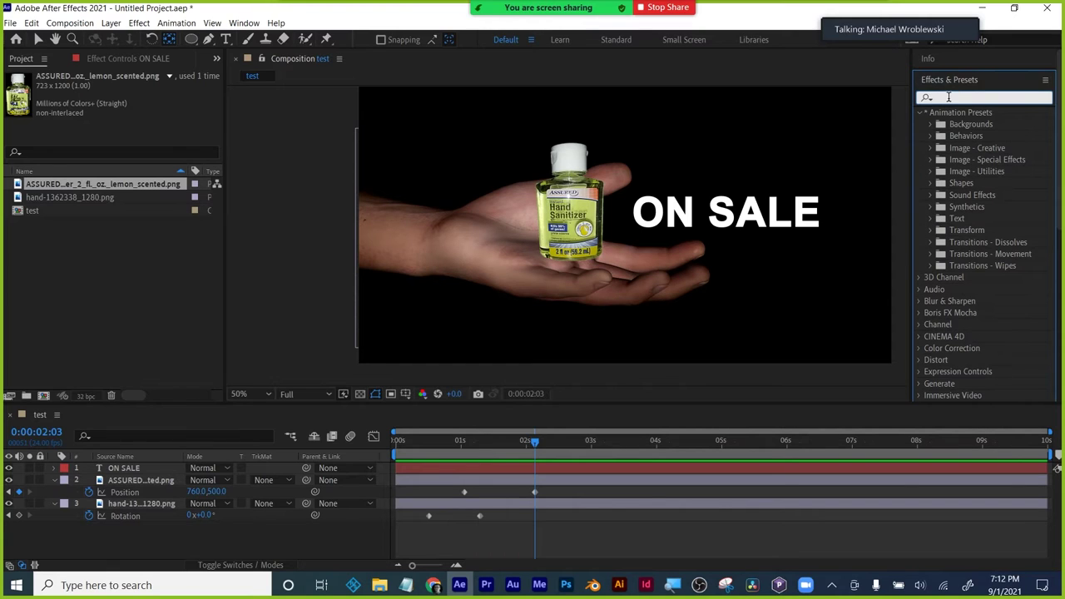
text(turn)
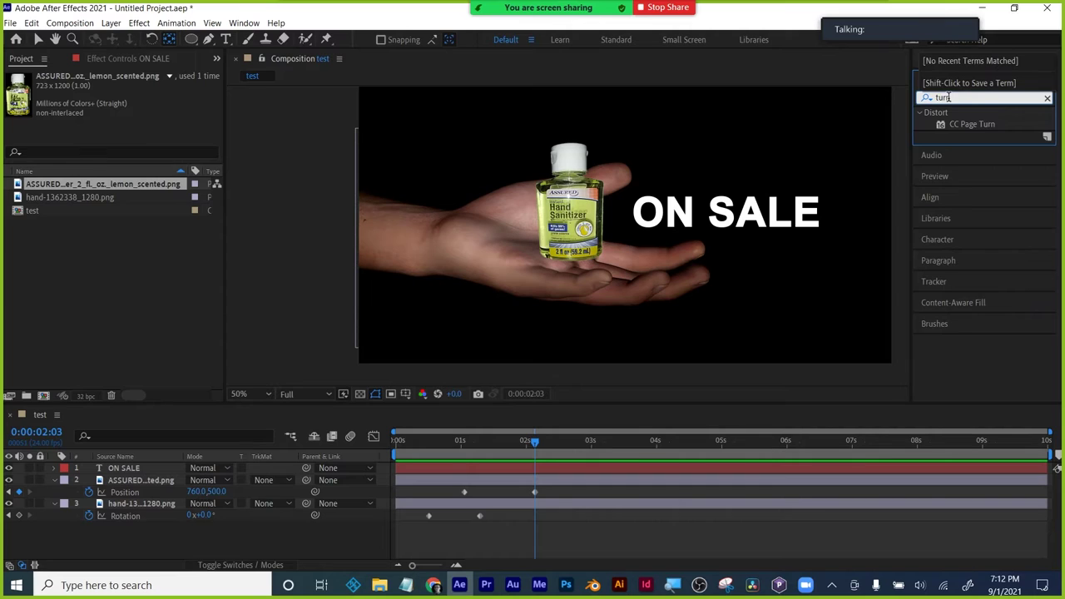
key(BackSpace)
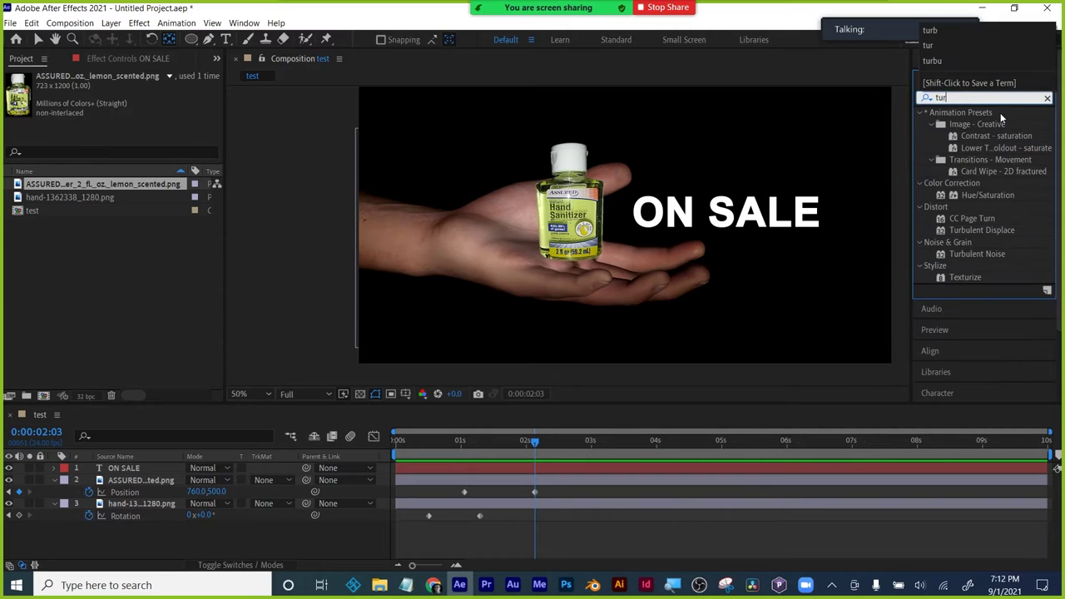
text(b)
click(970, 148)
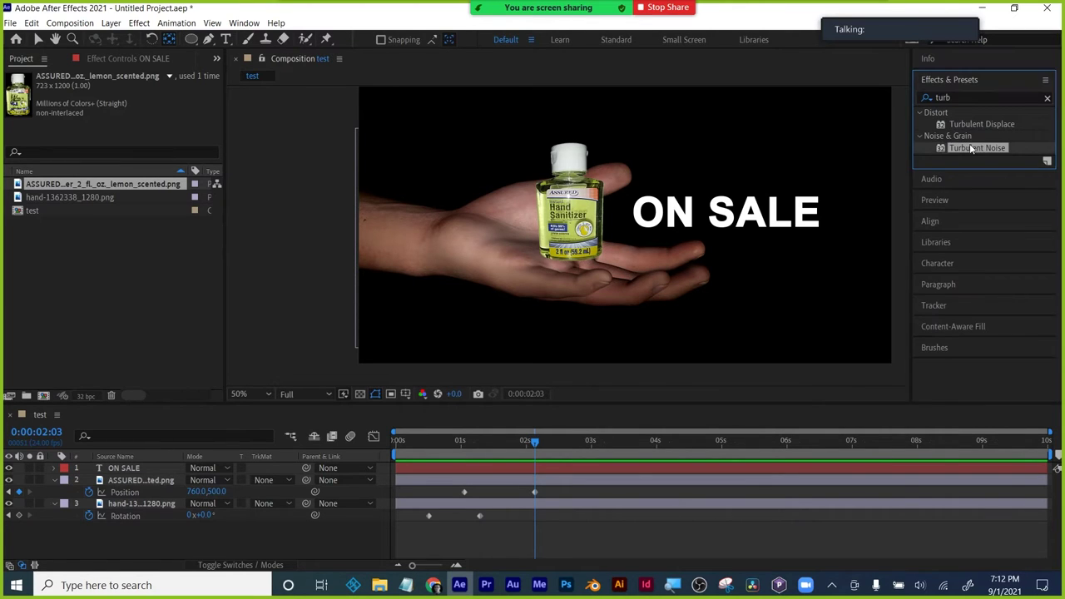
click(940, 97)
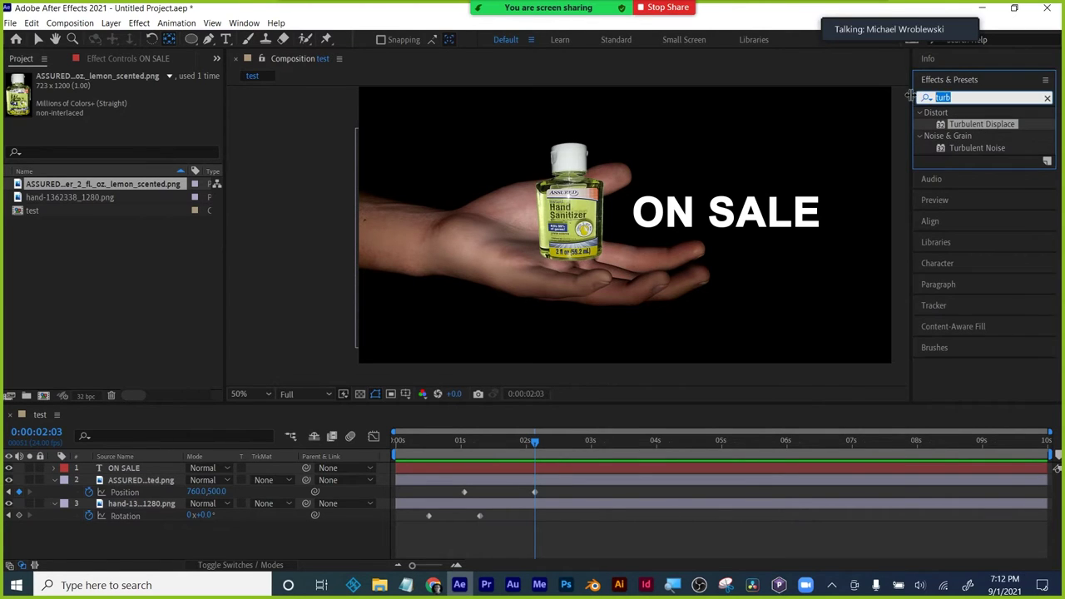
key(BackSpace)
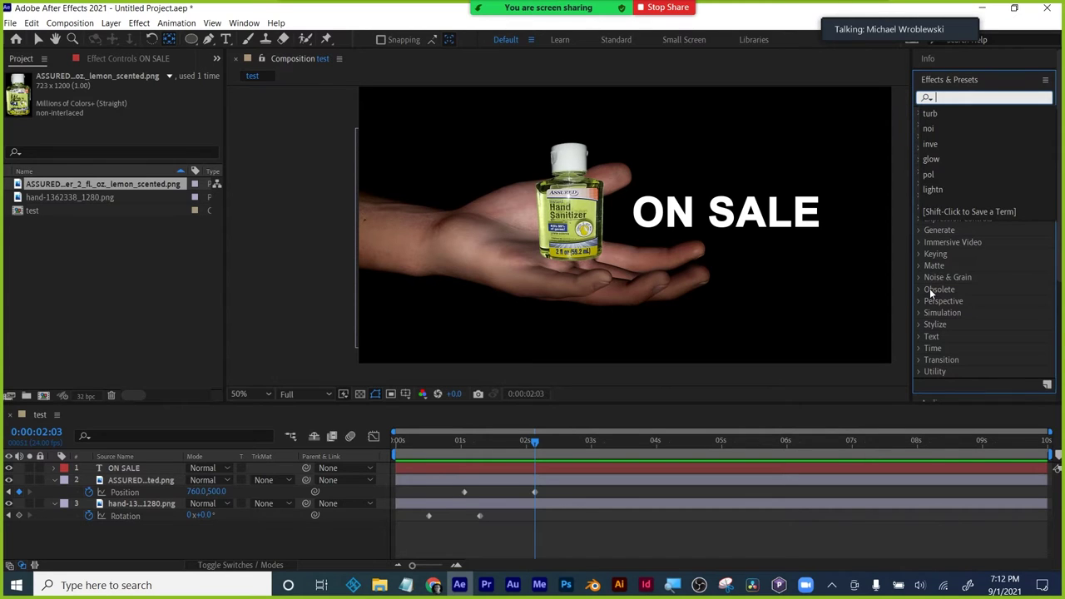
key(Escape)
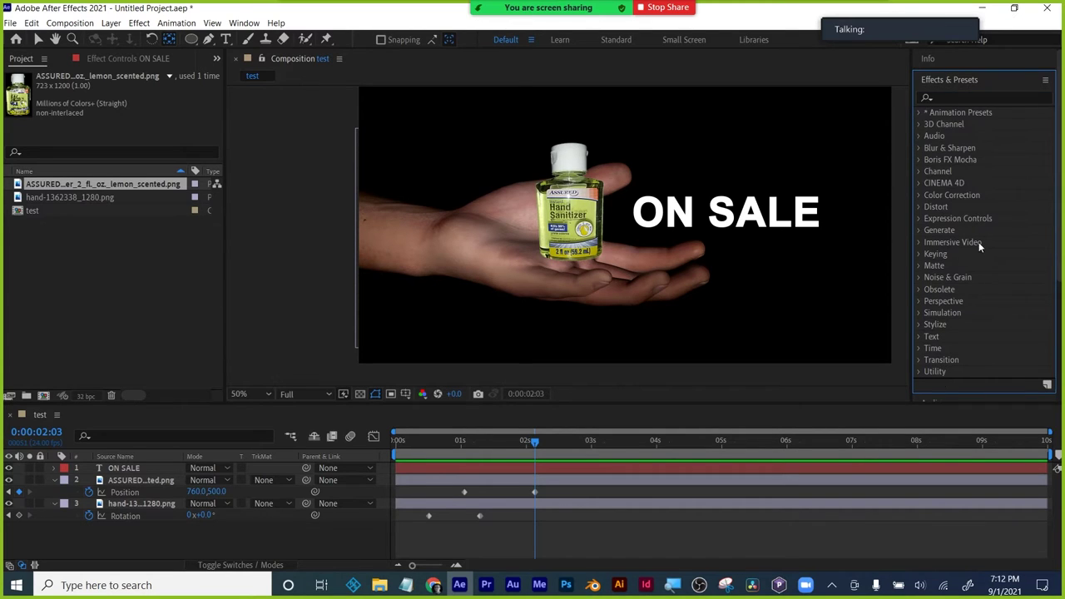
- Expand the animation presets to the Animate In group of the Text presets
click(919, 113)
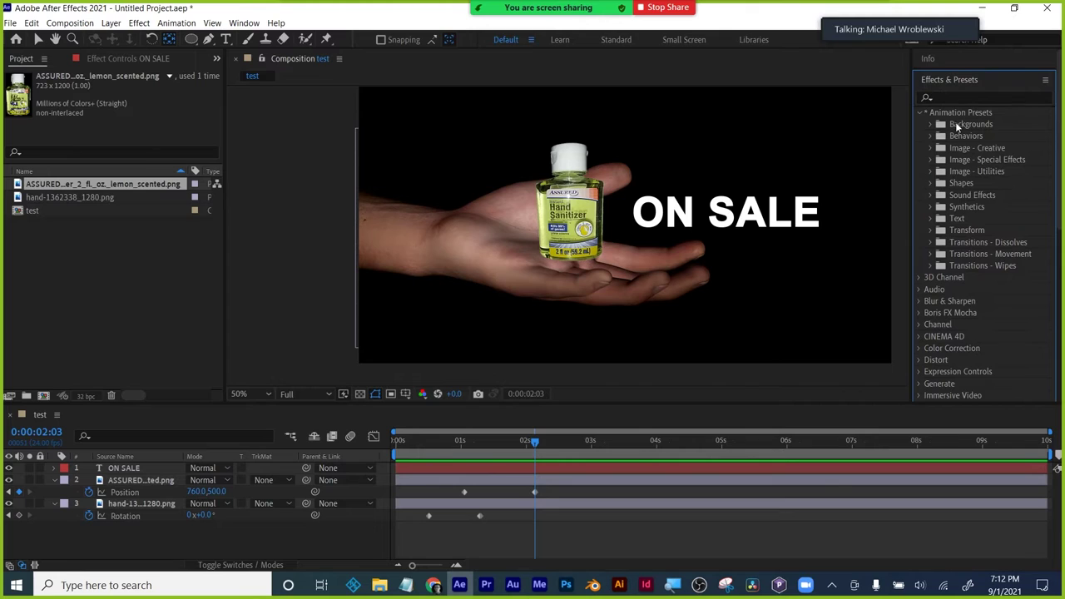
click(932, 219)
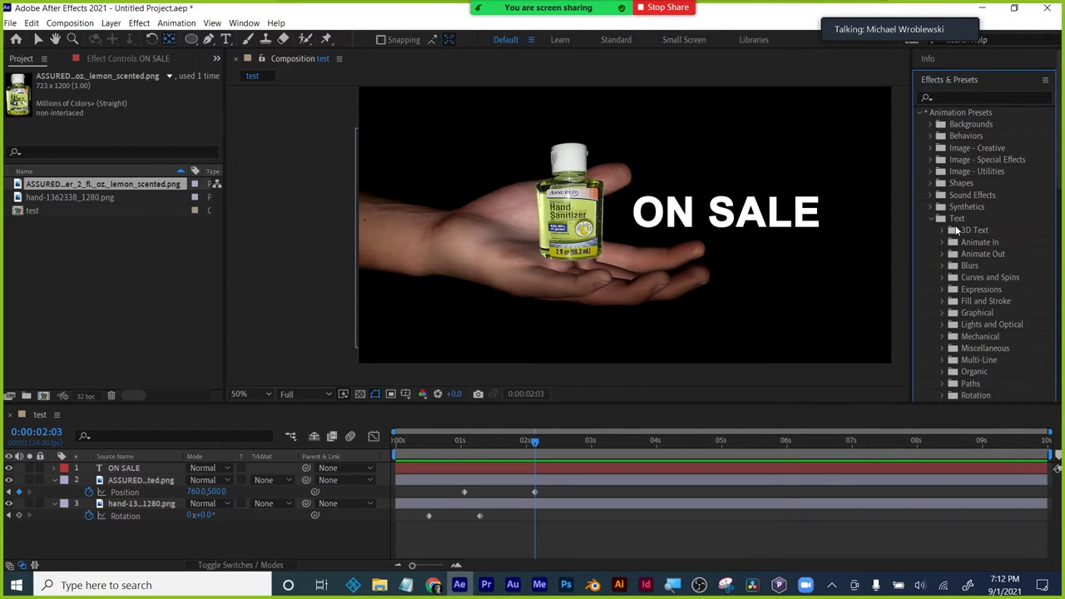
scroll(1003, 250, down, 1)
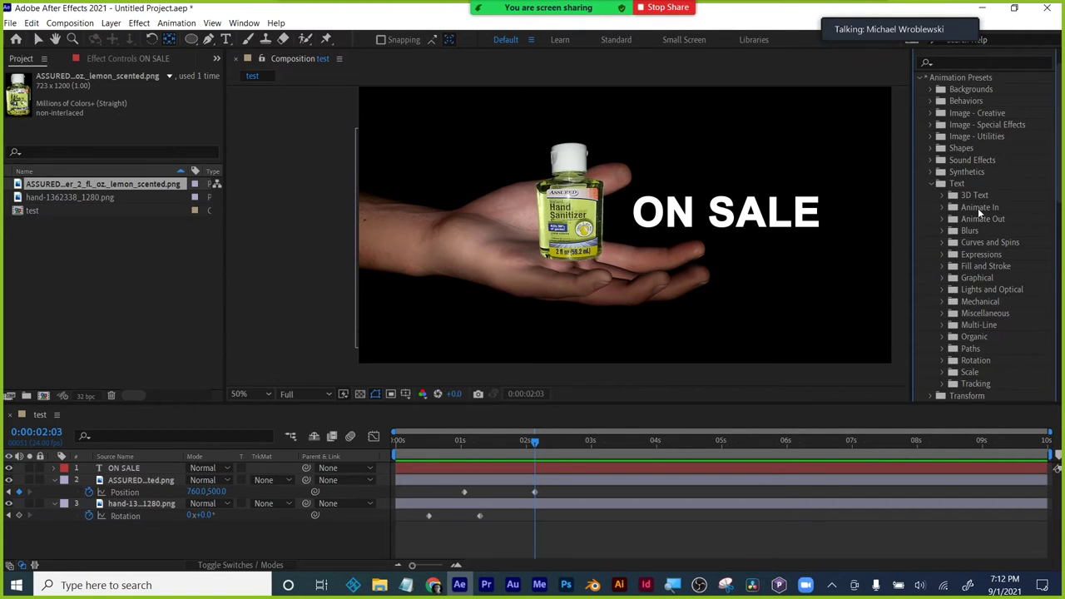
click(943, 208)
scroll(926, 215, down, 2)
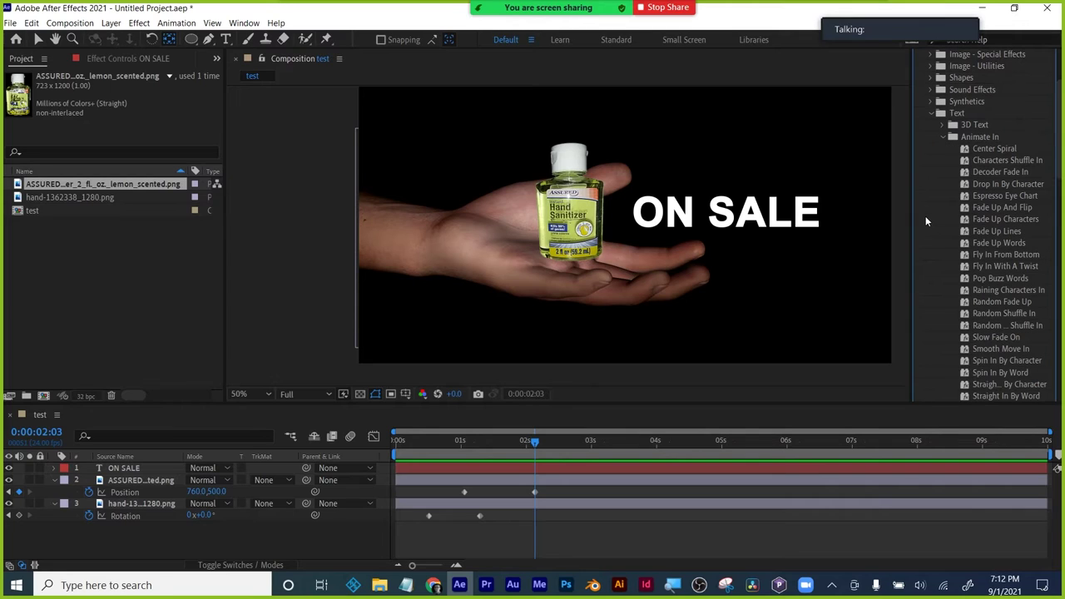
- Try the Fly In With A Twist preset on the ON SALE layer at 0:00:02:03 and scrub through the result
mouse_move(987, 267)
mouse_down()
mouse_move(611, 458)
mouse_move(1001, 272)
mouse_up()
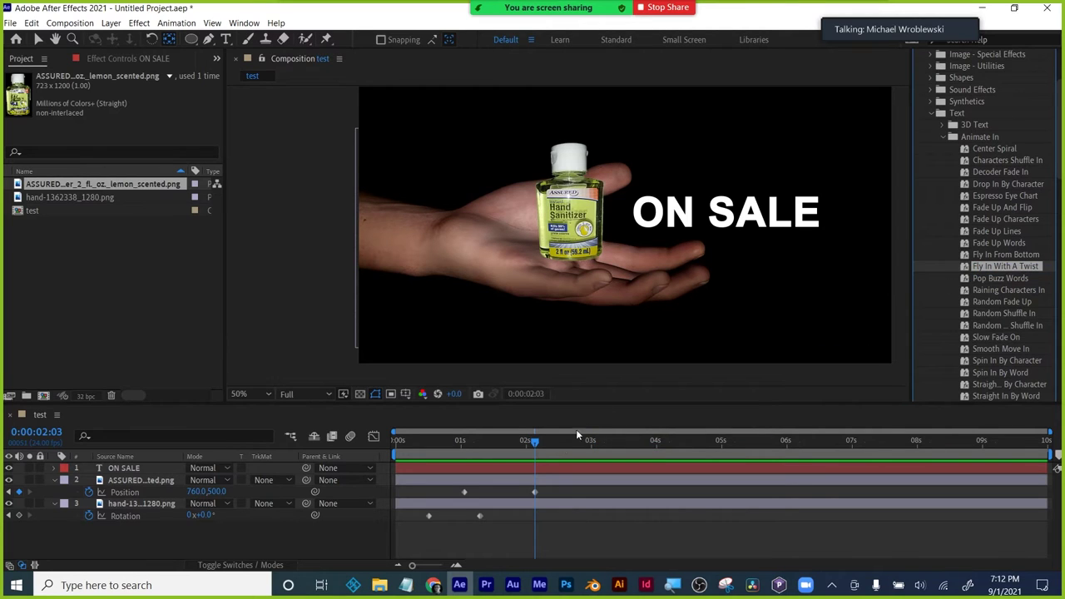
mouse_move(534, 442)
mouse_down()
mouse_move(521, 442)
mouse_move(533, 441)
mouse_up()
drag(1004, 265, 570, 473)
drag(534, 443, 602, 450)
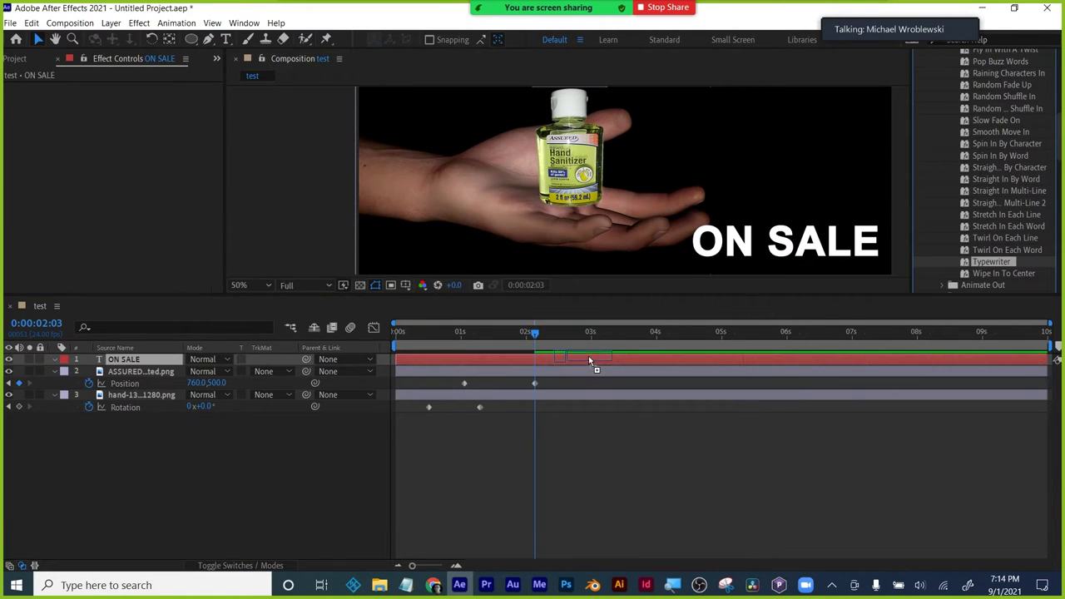
- Apply the Typewriter preset to the ON SALE layer at 0:00:02:03 and reposition the text beside the bottle above the fingers
drag(588, 356, 588, 356)
drag(535, 333, 752, 332)
drag(728, 222, 679, 166)
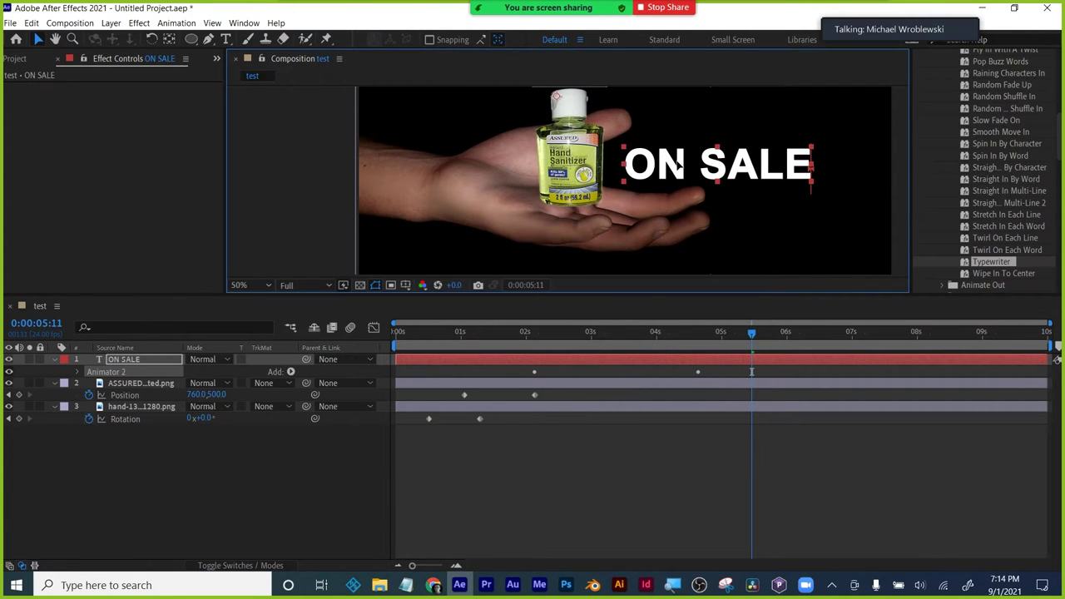
drag(527, 335, 846, 333)
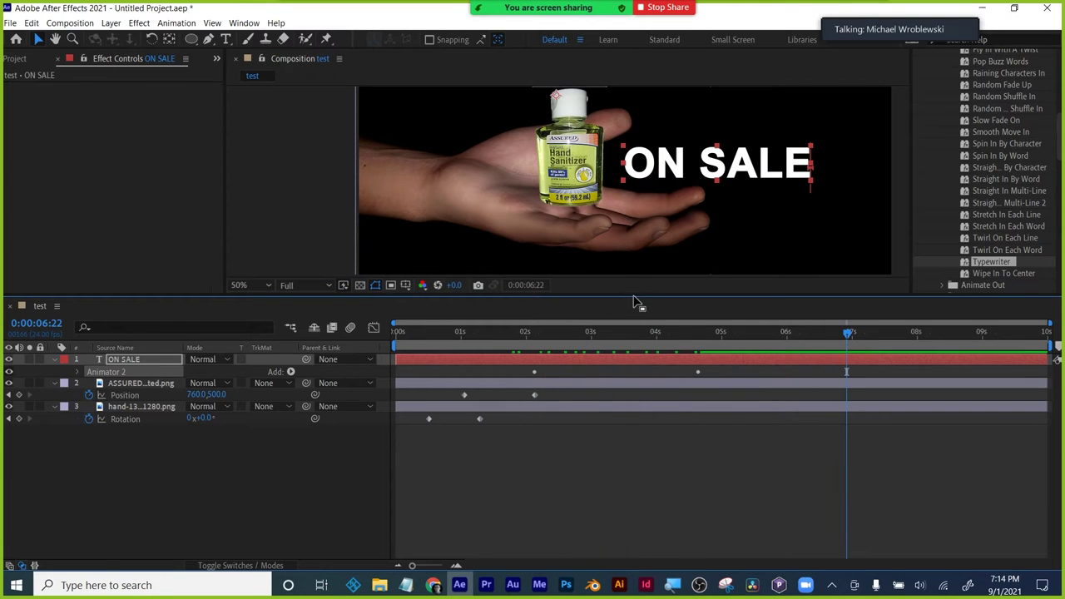
- Enlarge the composition view and collapse the animated properties of all three layers
drag(636, 296, 620, 406)
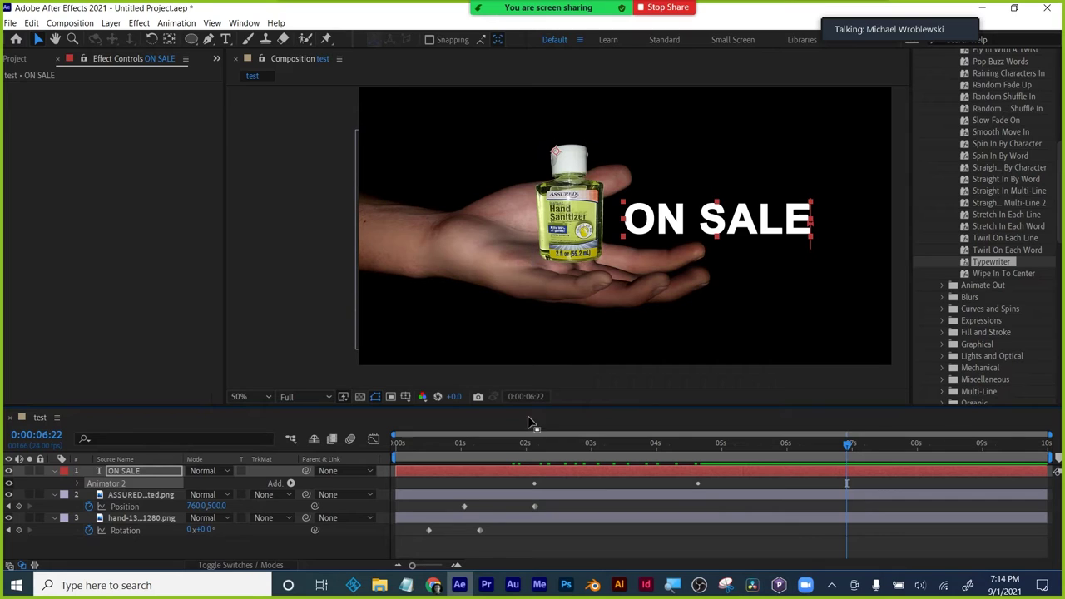
click(563, 538)
key(u)
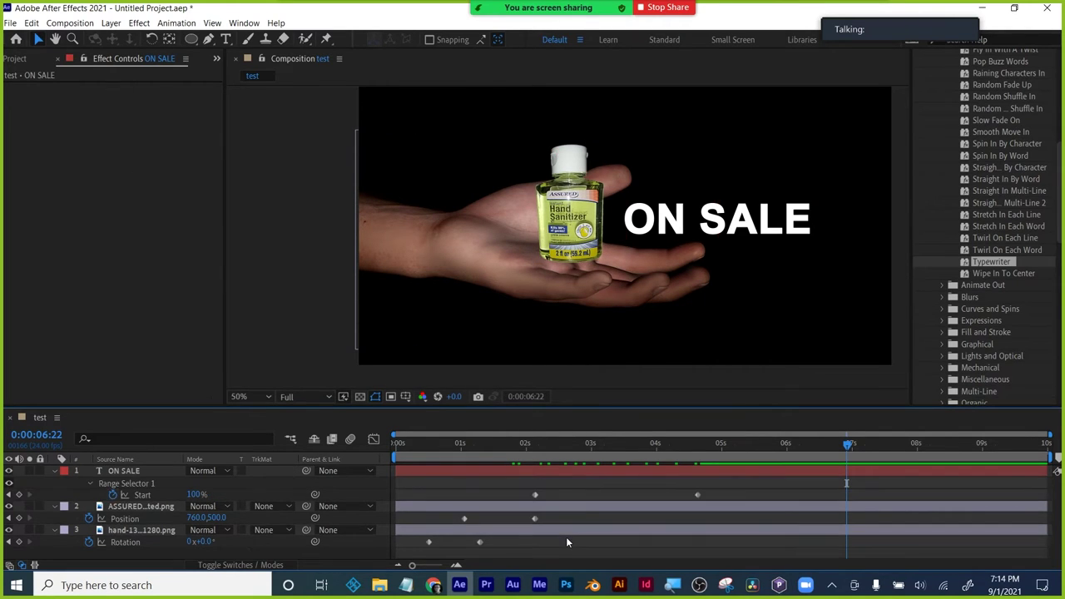
key(u)
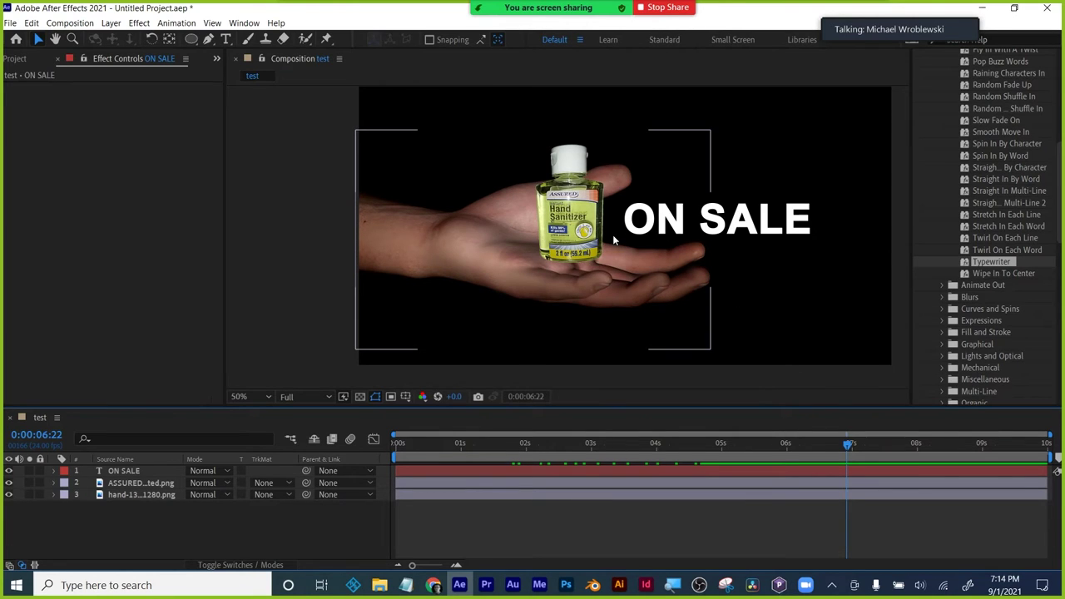
- Play the composition from its beginning to check the finished text animation
drag(450, 443, 402, 490)
key(space)
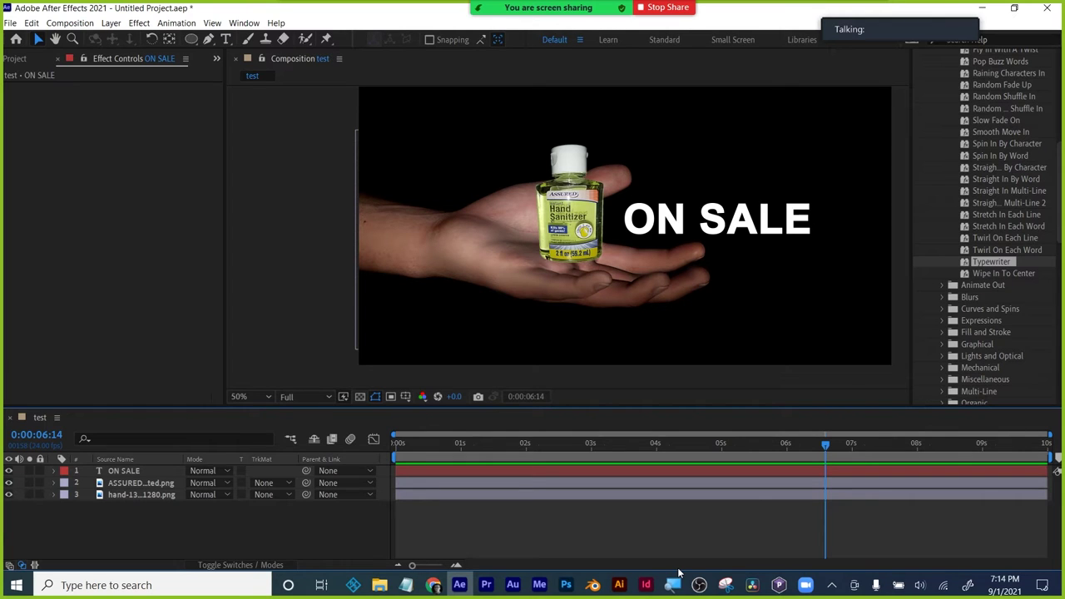
- Scrub the bottle's drop around 0:00:02:03 to find the frame where it lands in the hand, and collapse the Animation Presets
click(570, 208)
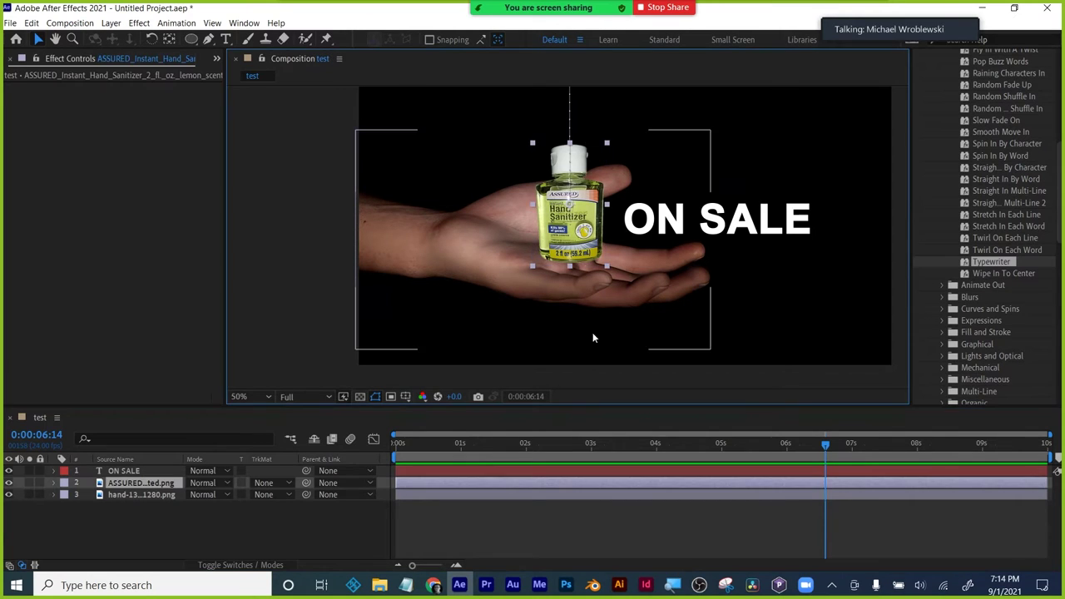
key(Home)
drag(465, 454, 548, 437)
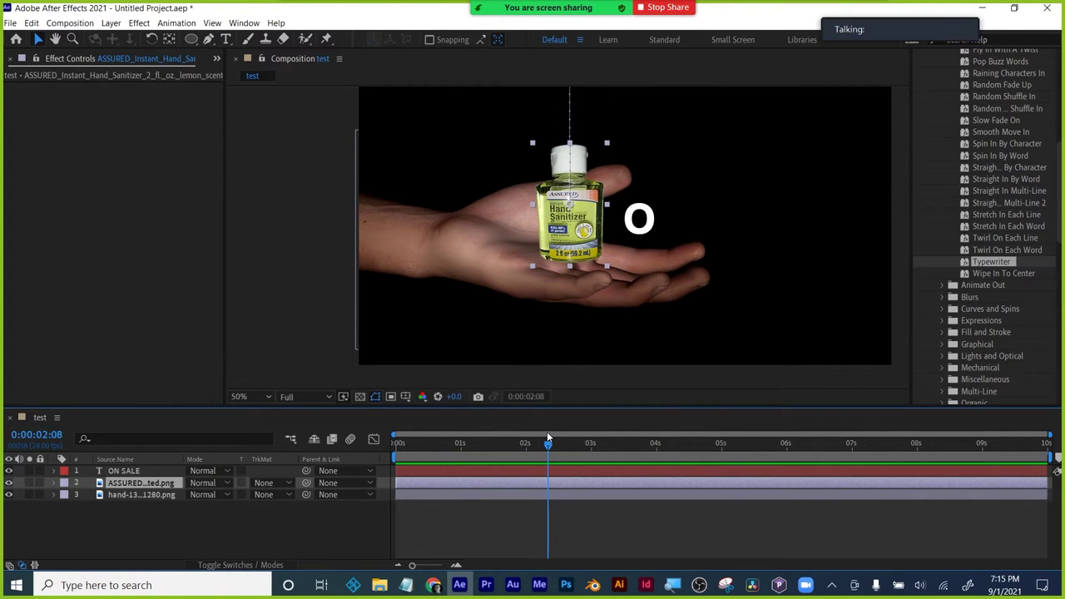
mouse_move(546, 437)
mouse_down()
mouse_move(527, 440)
mouse_move(538, 439)
mouse_up()
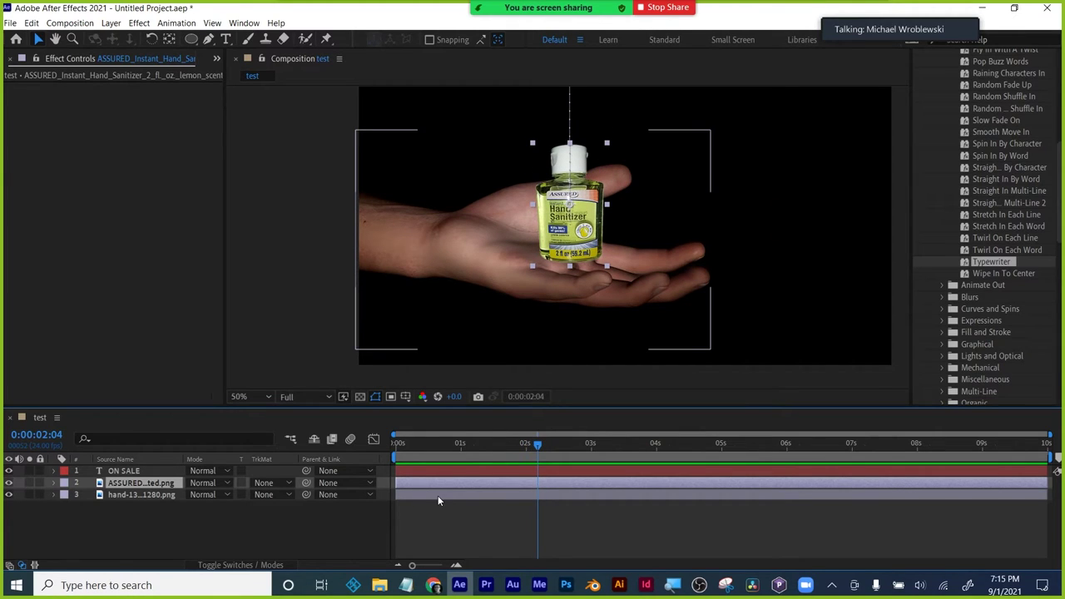
scroll(975, 288, up, 8)
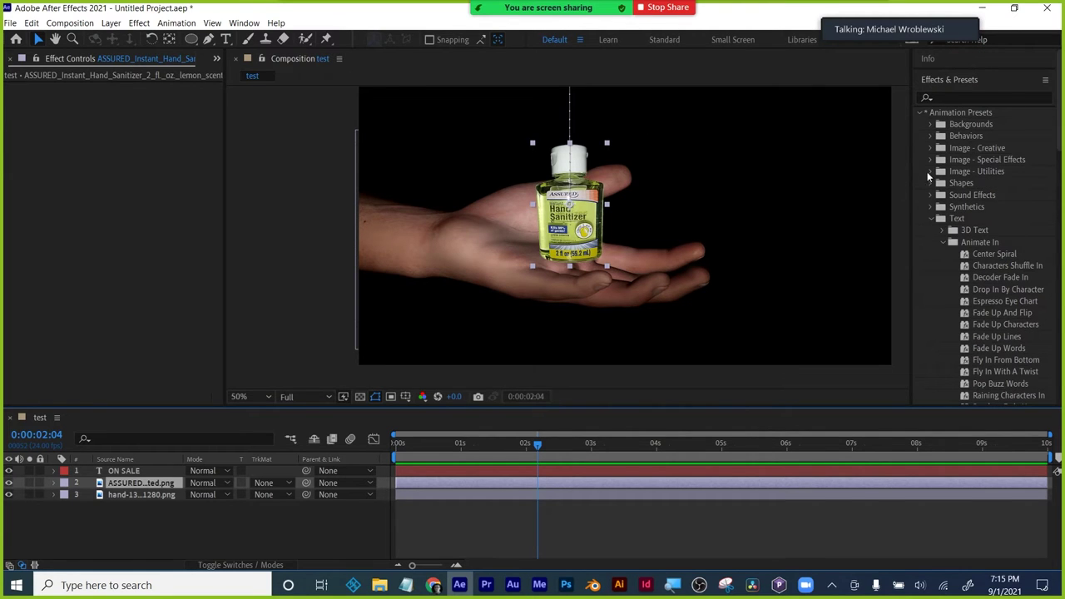
click(919, 112)
mouse_move(538, 445)
mouse_down()
mouse_move(522, 447)
mouse_move(536, 450)
mouse_up()
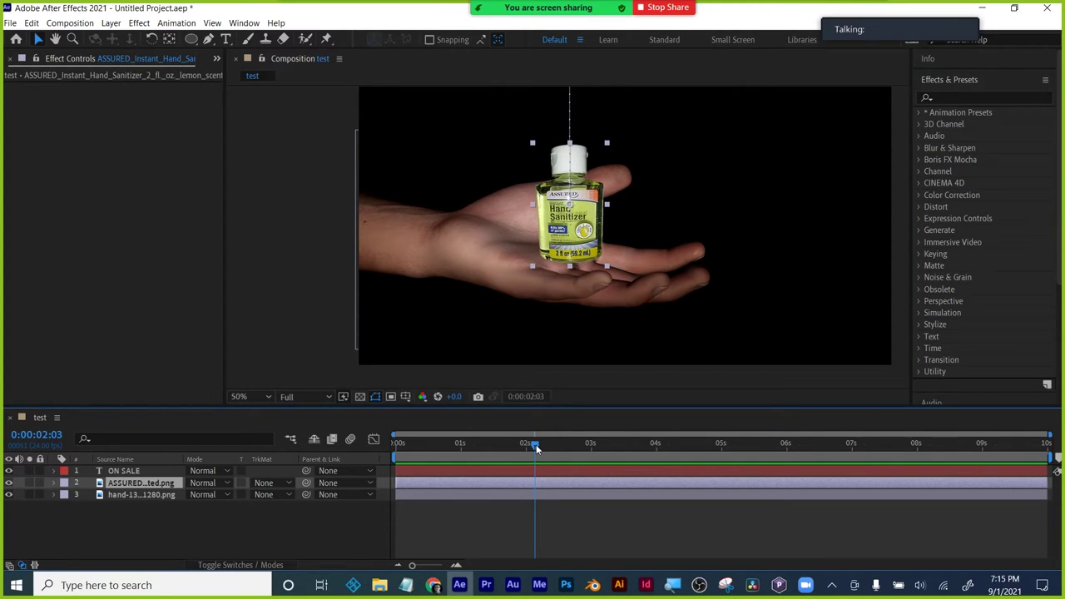
drag(536, 449, 533, 447)
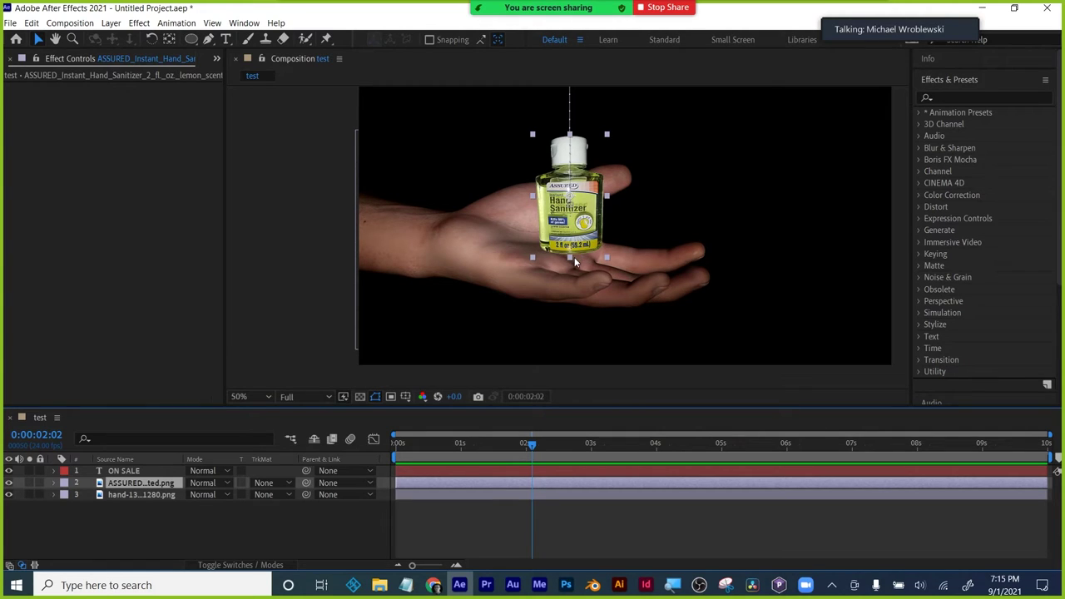
- Split the bottle and hand layers together at 0:00:02:03
click(134, 529)
click(138, 482)
click(138, 495)
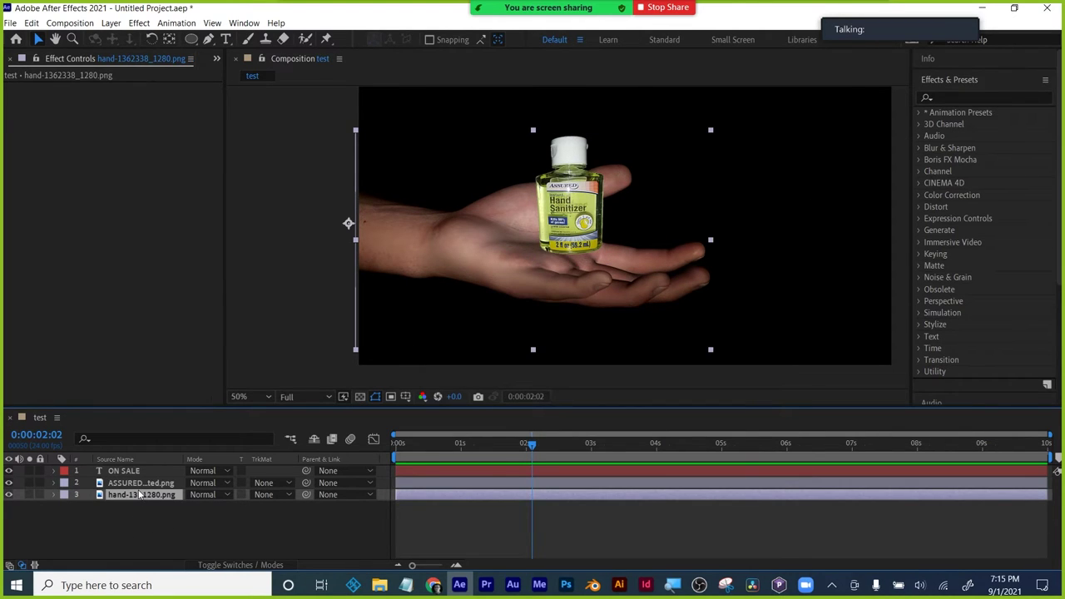
mouse_move(535, 449)
mouse_down()
mouse_move(394, 455)
mouse_move(535, 453)
mouse_up()
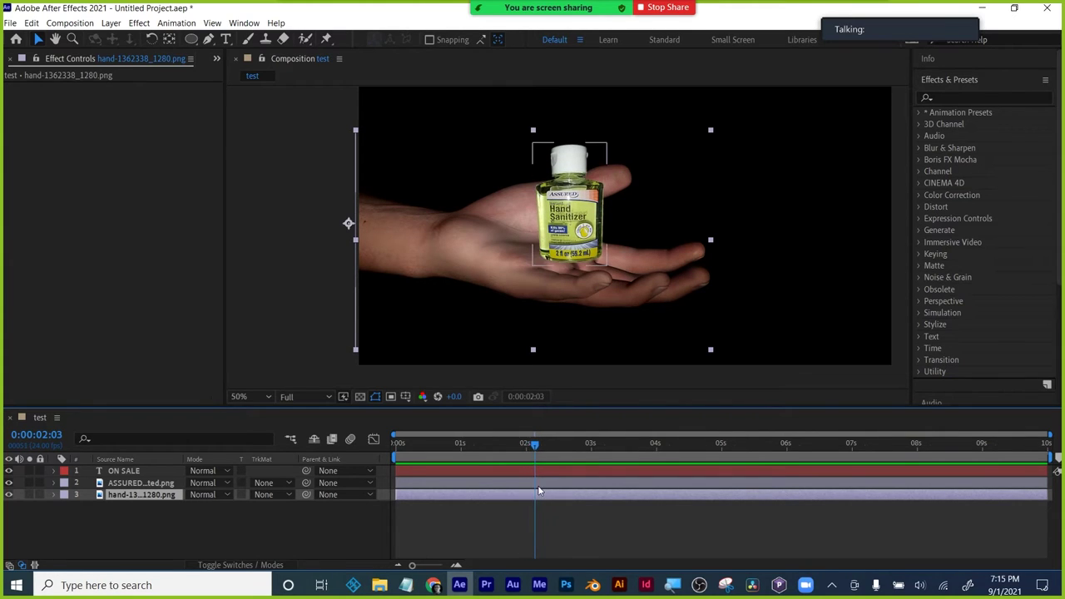
click(537, 483)
shift+click(538, 495)
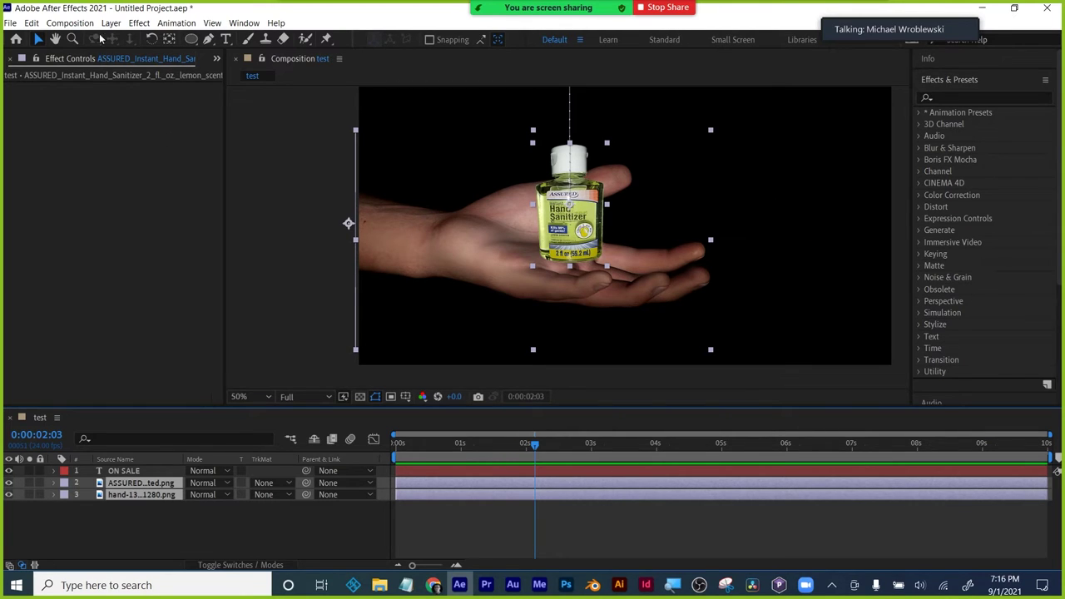
click(32, 23)
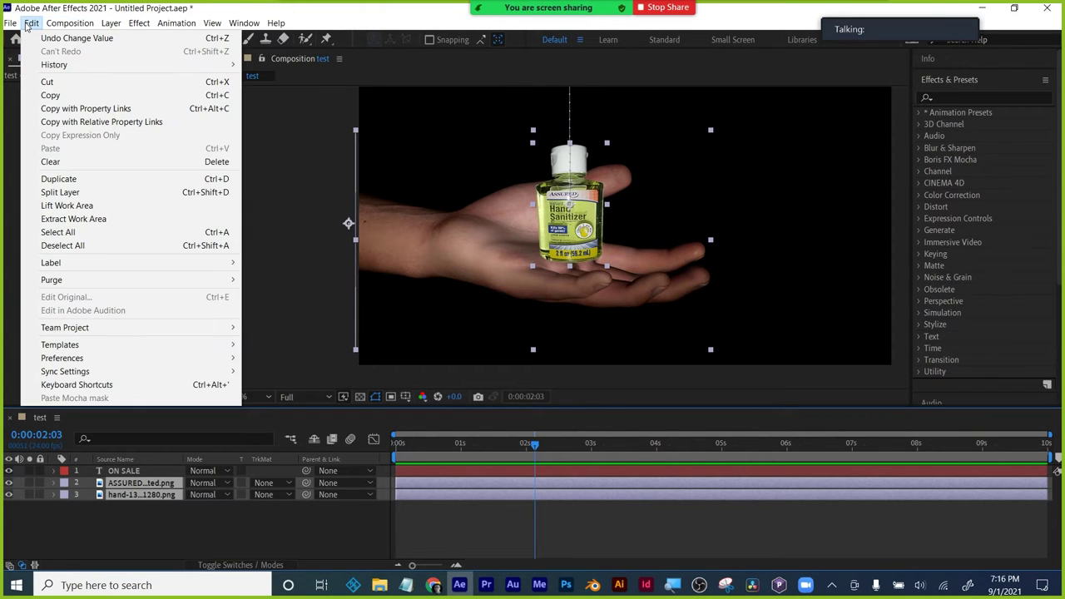
click(65, 192)
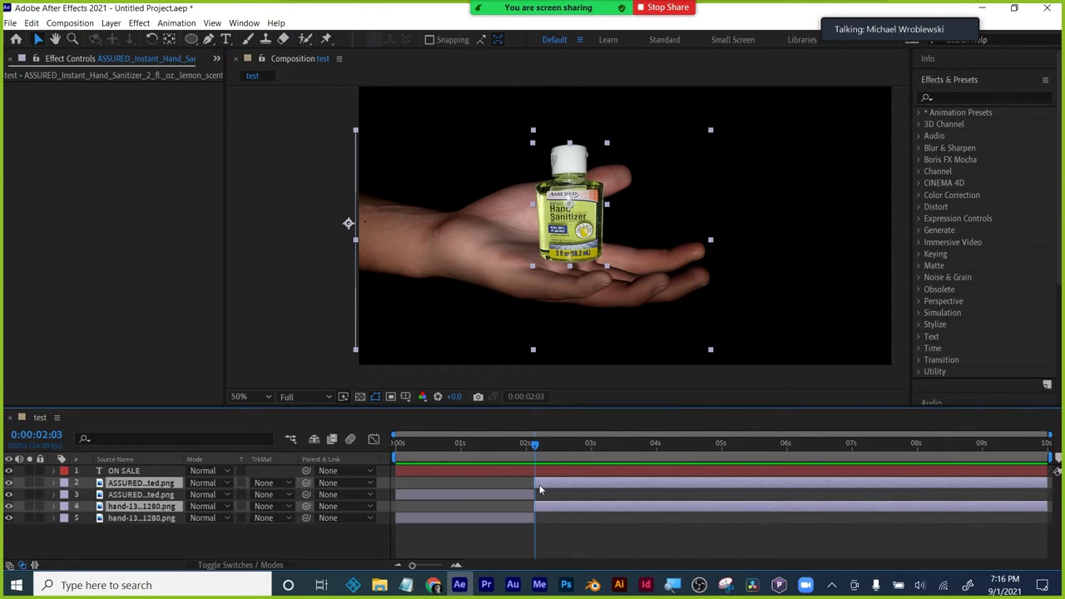
- Reorder the layers so the earlier bottle segment sits directly above the earlier hand segment, below both later segments
click(186, 526)
click(442, 499)
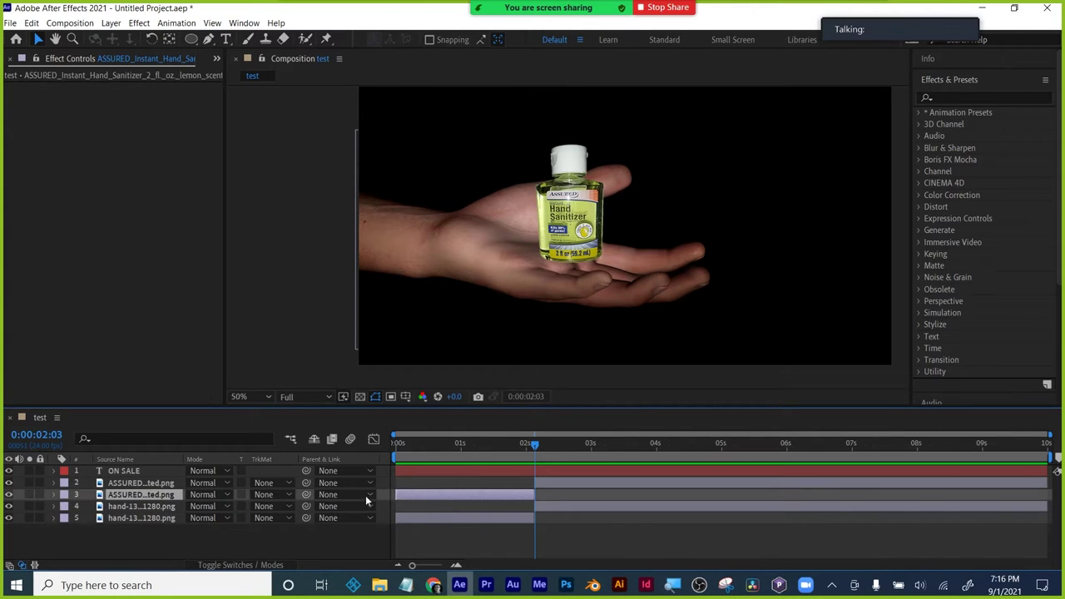
drag(164, 491, 160, 516)
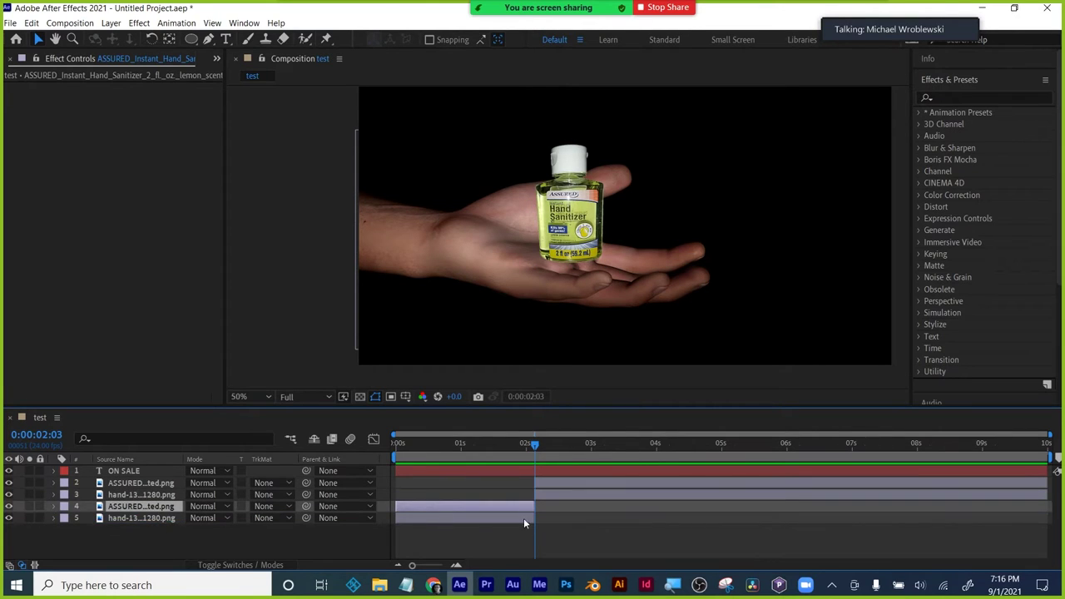
click(576, 486)
click(577, 480)
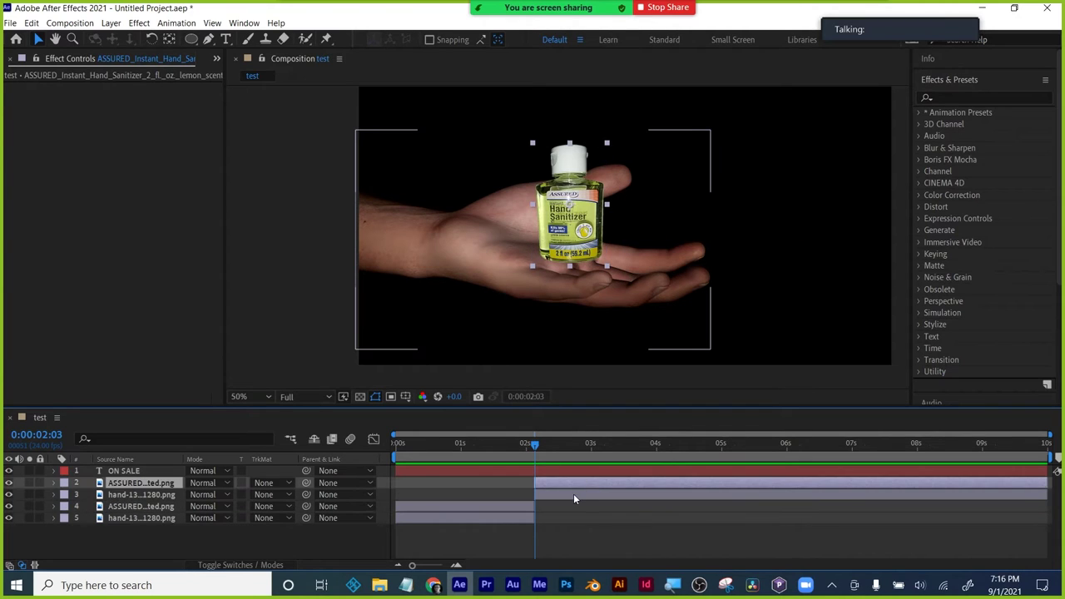
shift+click(573, 493)
click(251, 542)
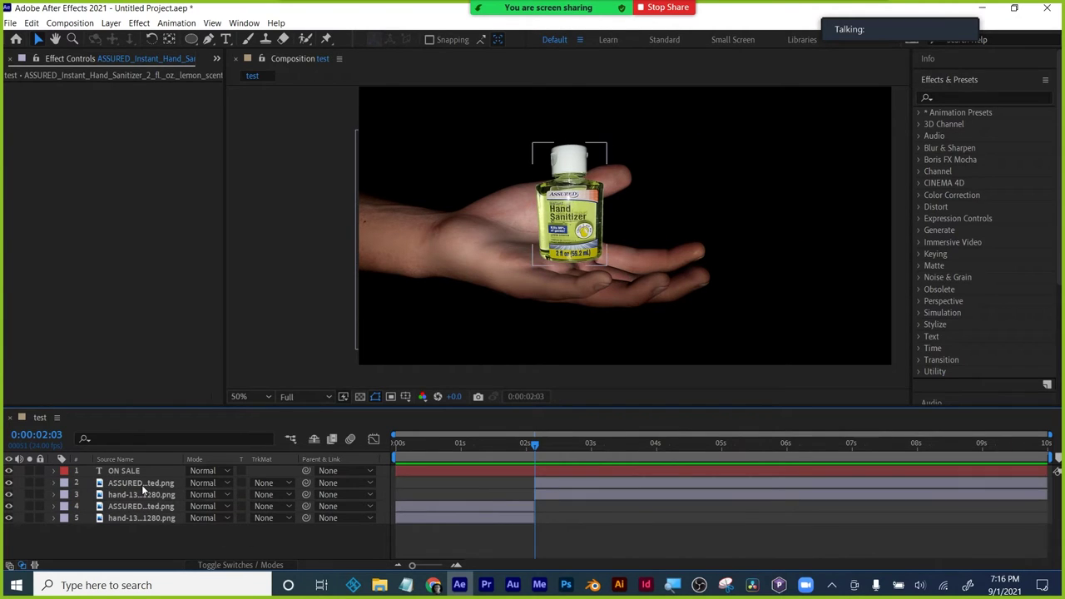
- Parent the later bottle segment to the later hand segment, layer 3 hand-1362338_1280.png
click(565, 218)
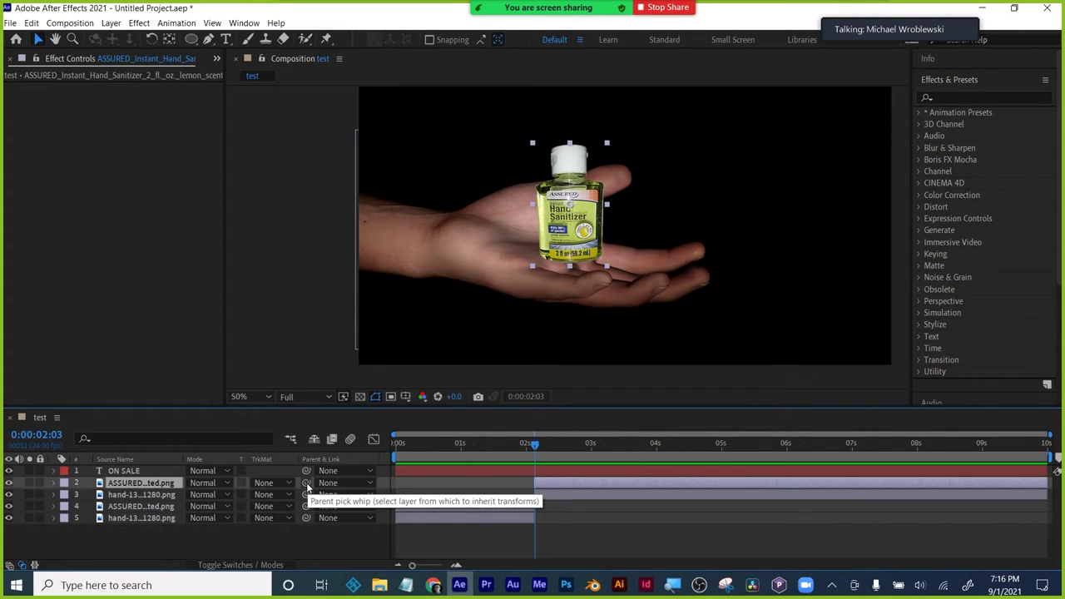
drag(305, 487, 166, 497)
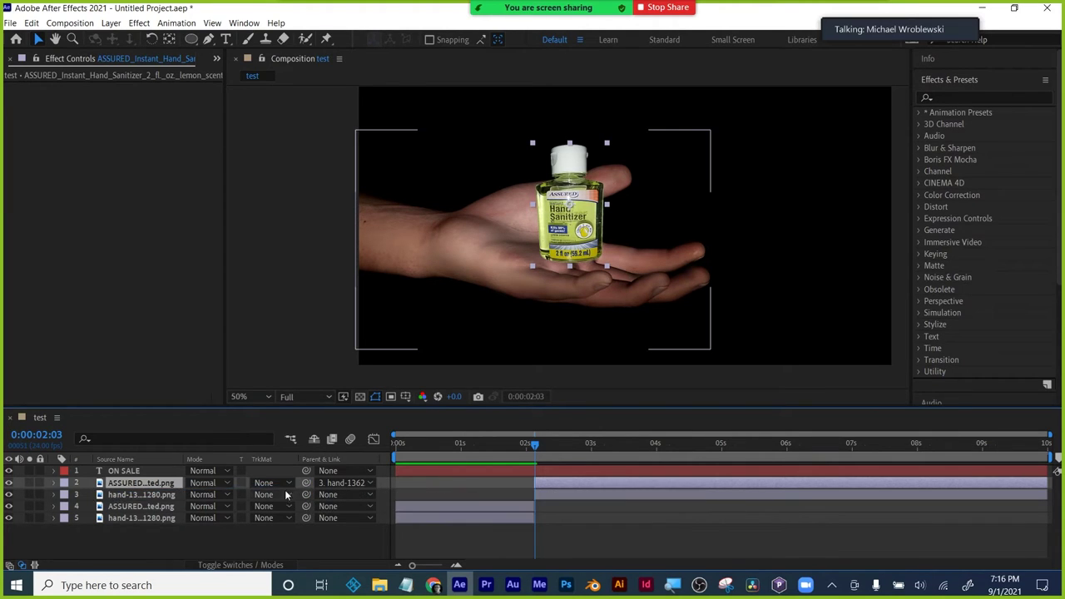
click(355, 486)
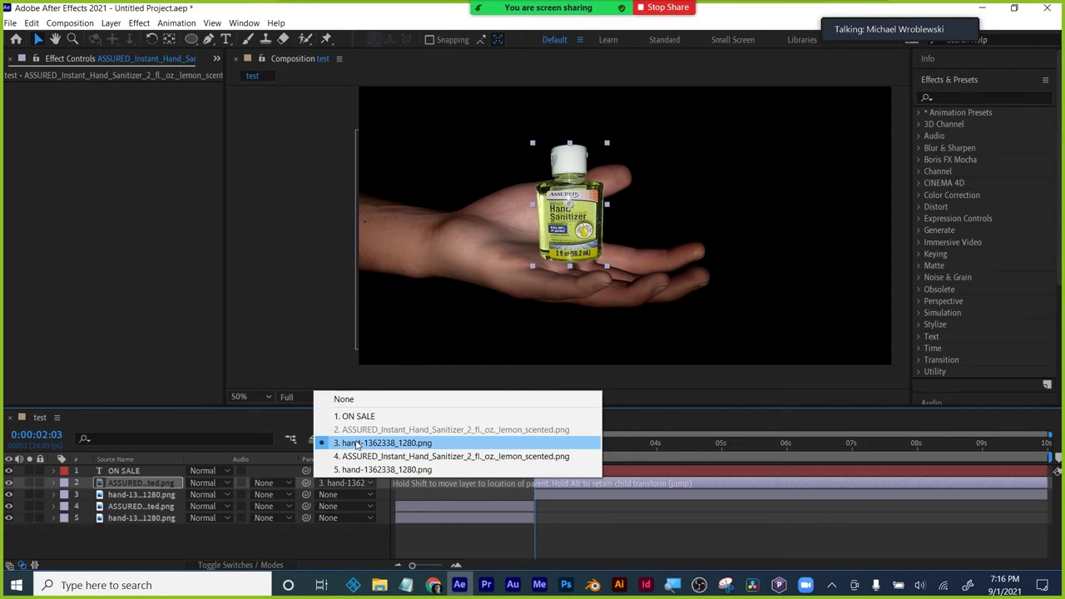
click(357, 445)
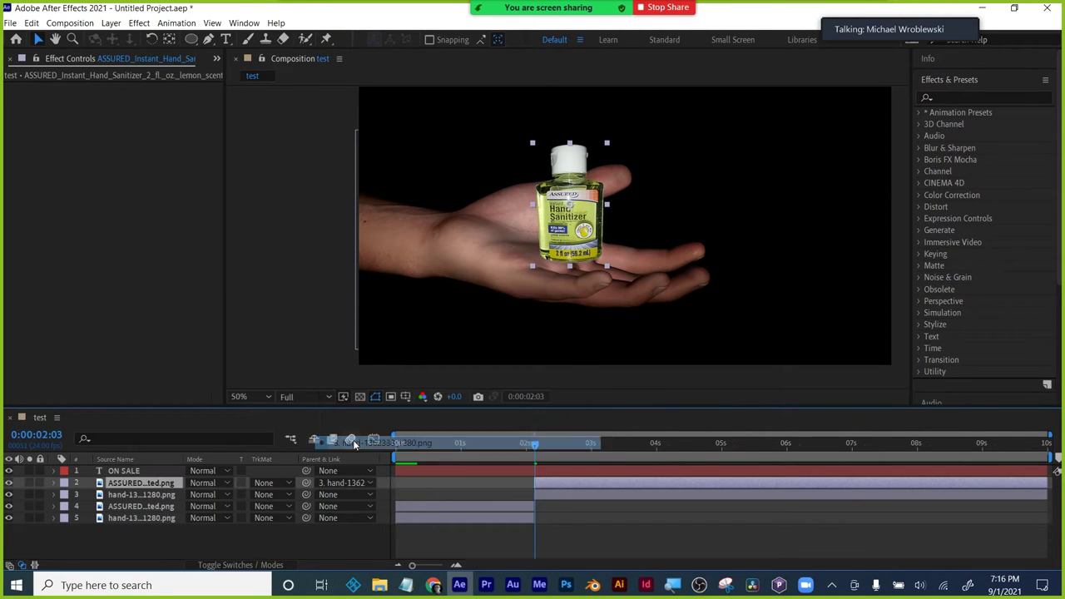
- Keyframe the later hand segment's Rotation at 0:00:02:03, then set it to 7° at 0:00:02:06 and -4° at 0:00:02:09
click(155, 496)
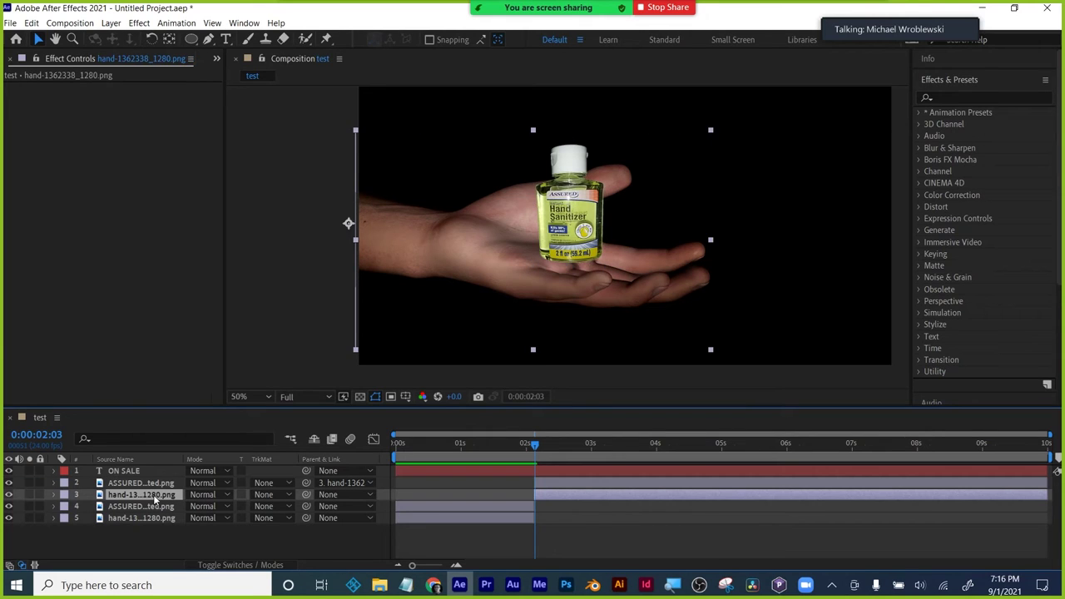
key(r)
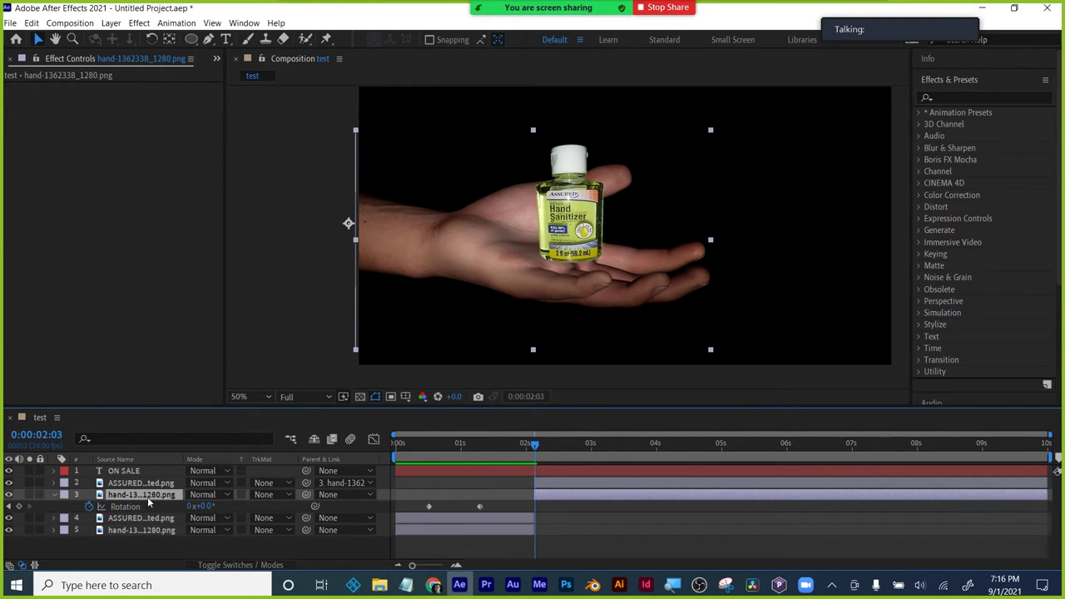
click(18, 506)
drag(535, 447, 543, 447)
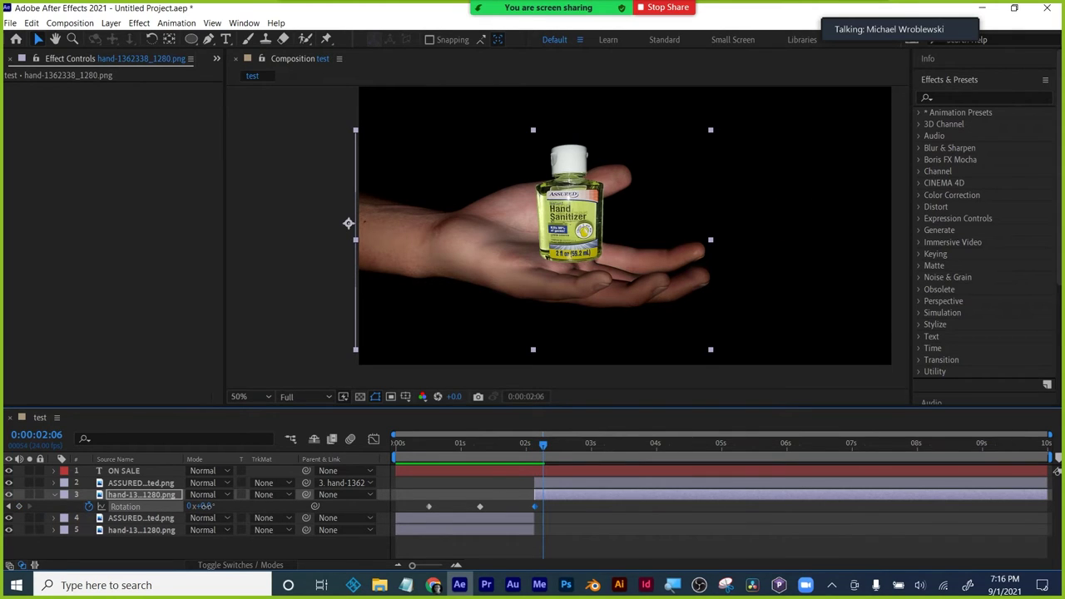
drag(201, 505, 209, 506)
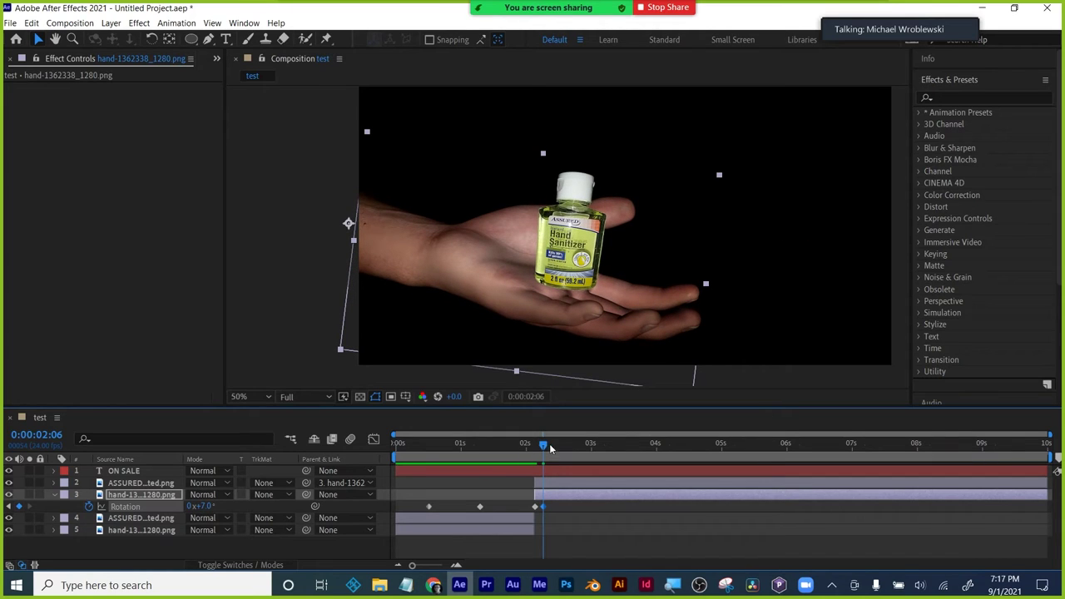
drag(545, 447, 551, 447)
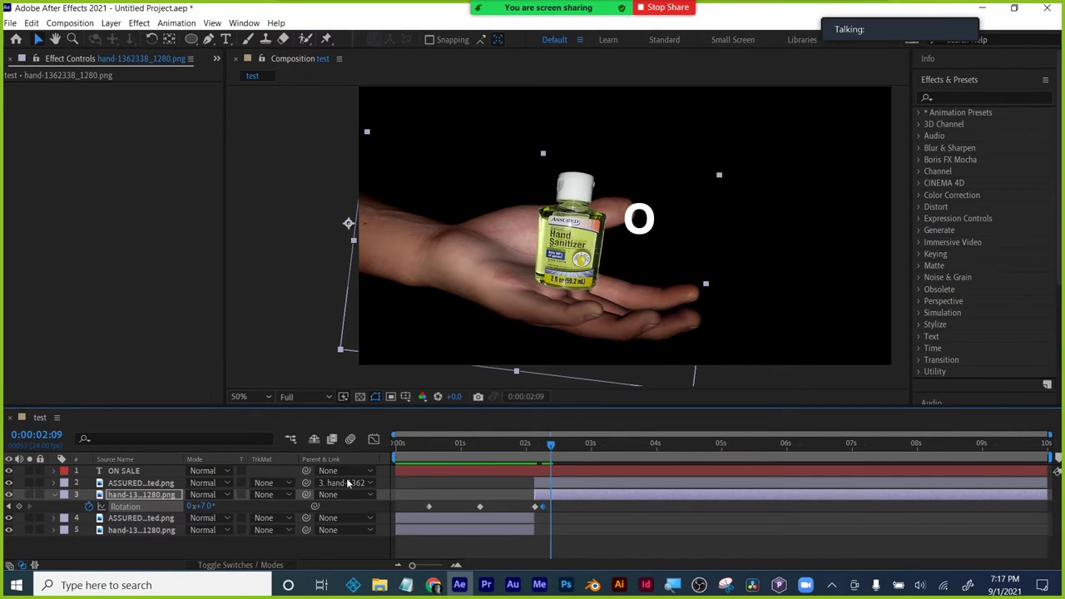
drag(203, 506, 198, 506)
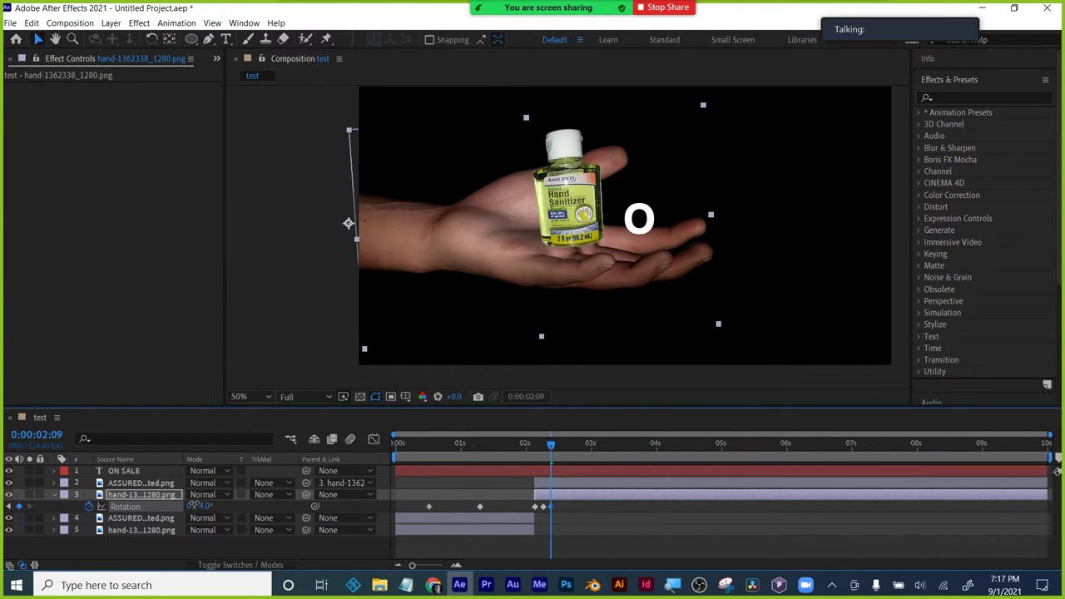
- Set the later hand segment's Rotation to 0° at 0:00:02:12
click(560, 449)
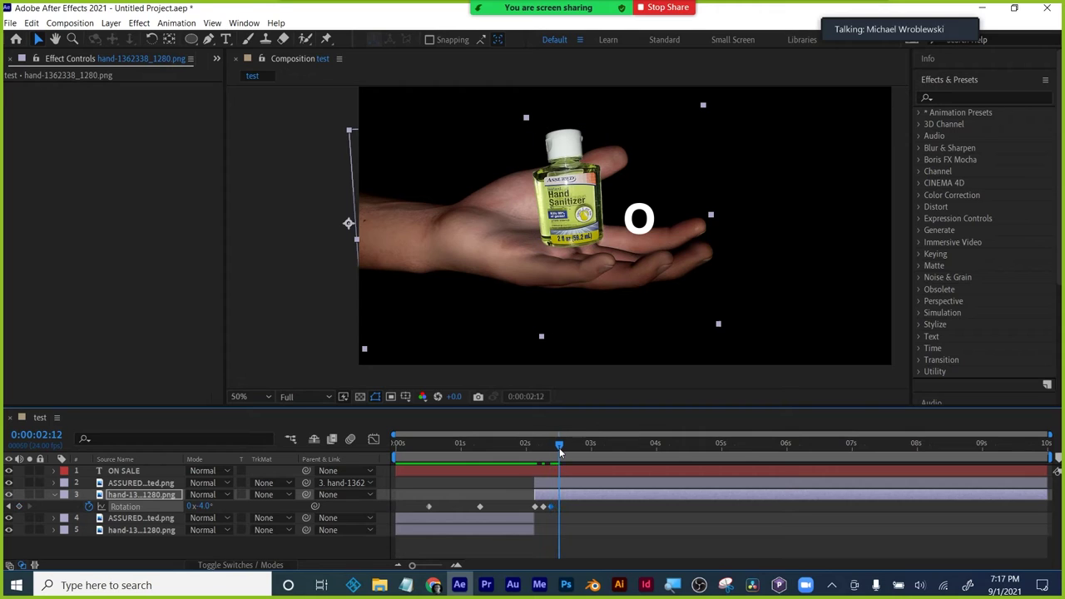
click(203, 506)
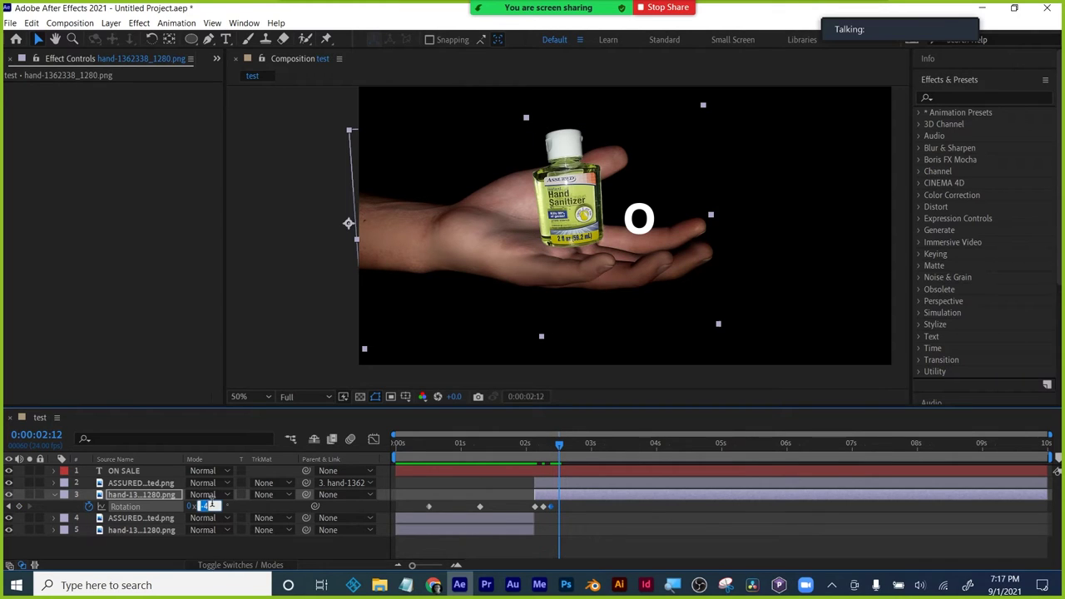
text(9)
key(Return)
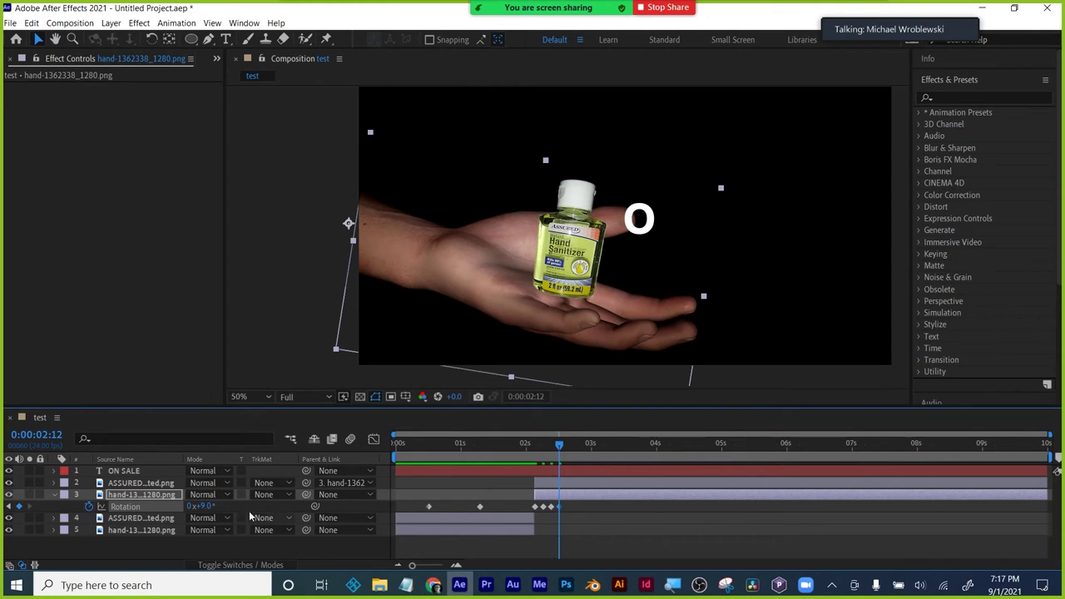
key(ctrl+z)
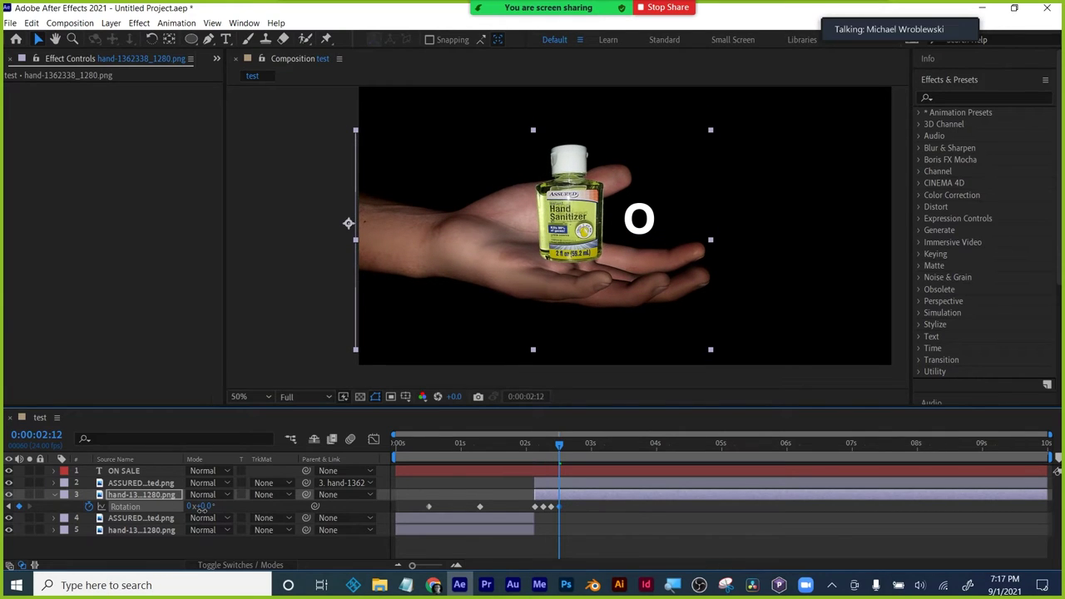
- Reduce the later hand segment's Rotation keyframe at 0:00:02:06 to 5°
mouse_move(560, 449)
mouse_down()
mouse_move(524, 445)
mouse_move(565, 449)
mouse_move(532, 448)
mouse_move(544, 446)
mouse_up()
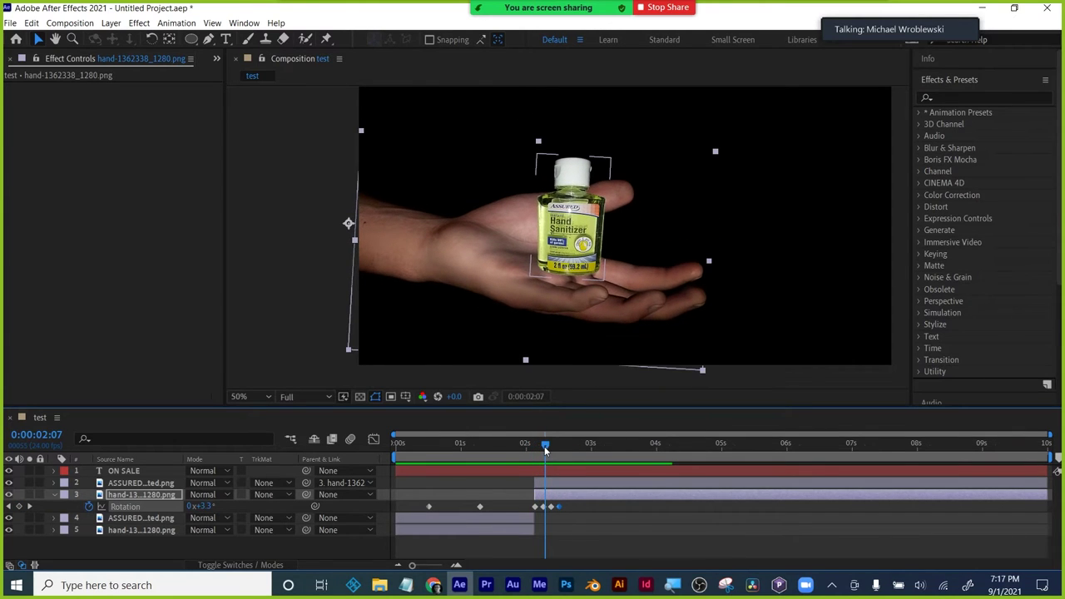
click(204, 506)
key(Down)
key(Down)
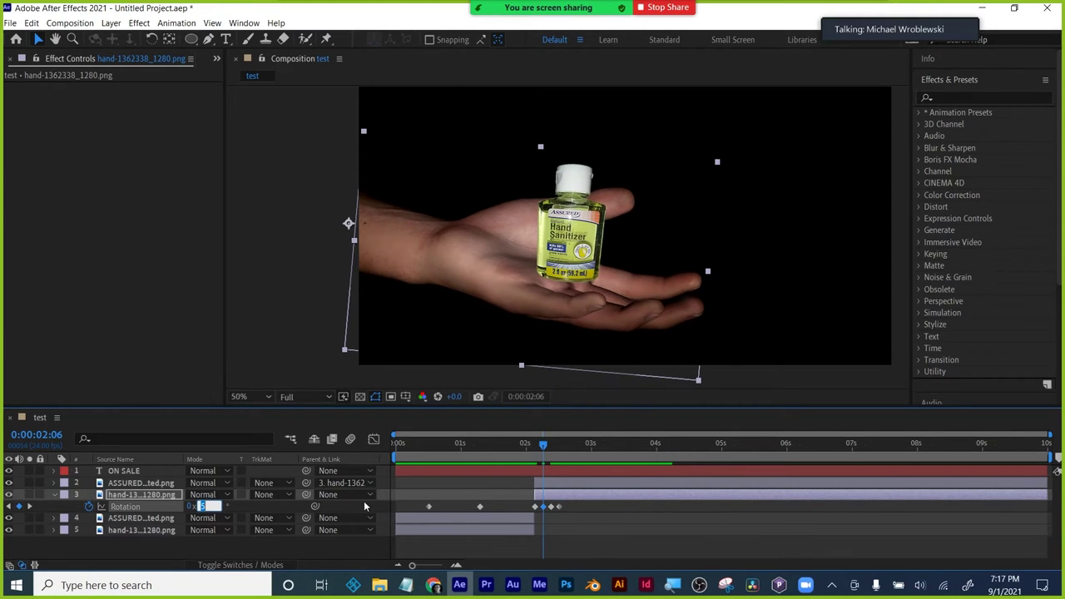
click(501, 545)
- Set the later hand segment's Rotation keyframe at 0:00:02:09 to -3° and play the composition from its beginning
click(537, 447)
mouse_move(537, 447)
mouse_down()
mouse_move(558, 448)
mouse_move(549, 448)
mouse_up()
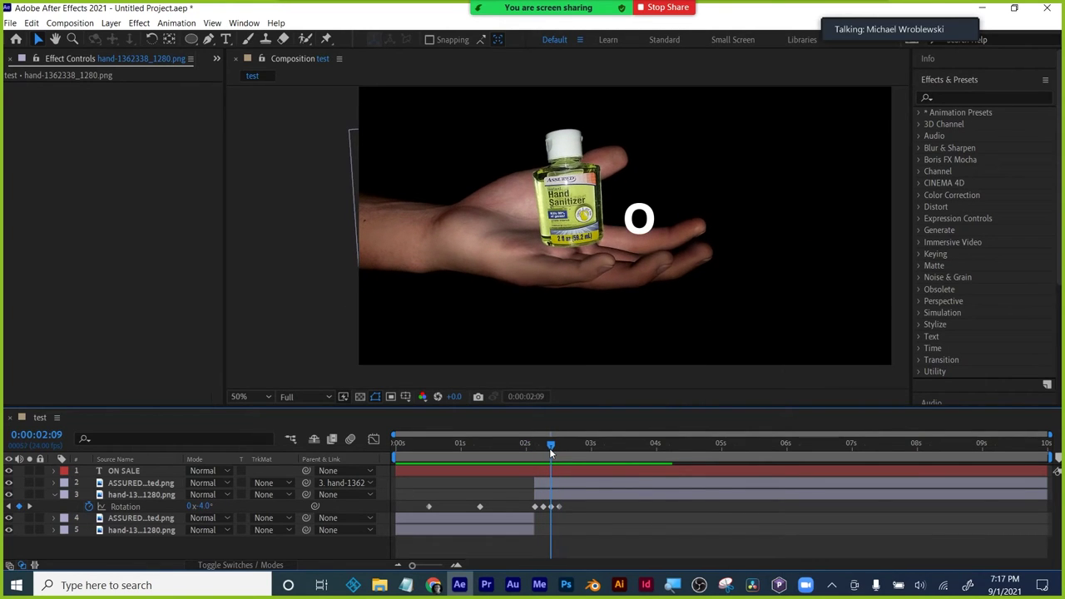
click(203, 506)
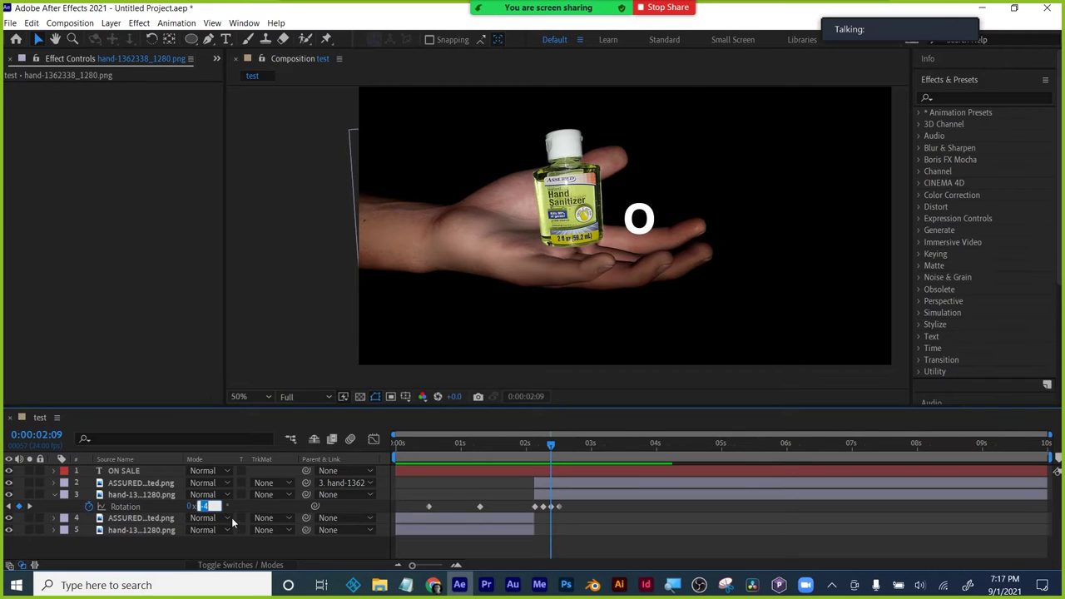
text(-3)
click(218, 546)
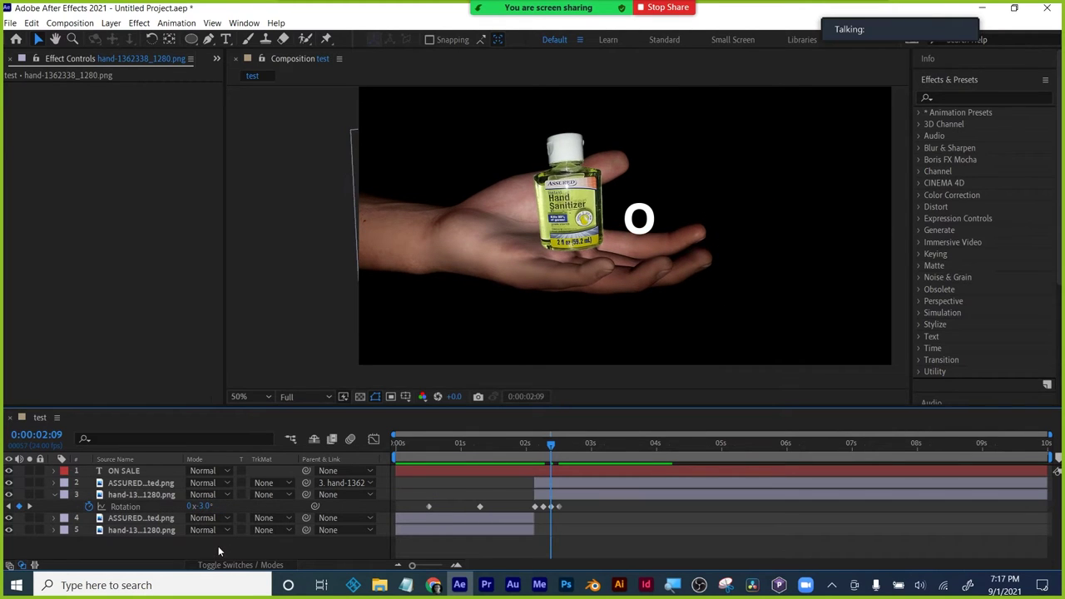
drag(540, 446, 387, 475)
key(space)
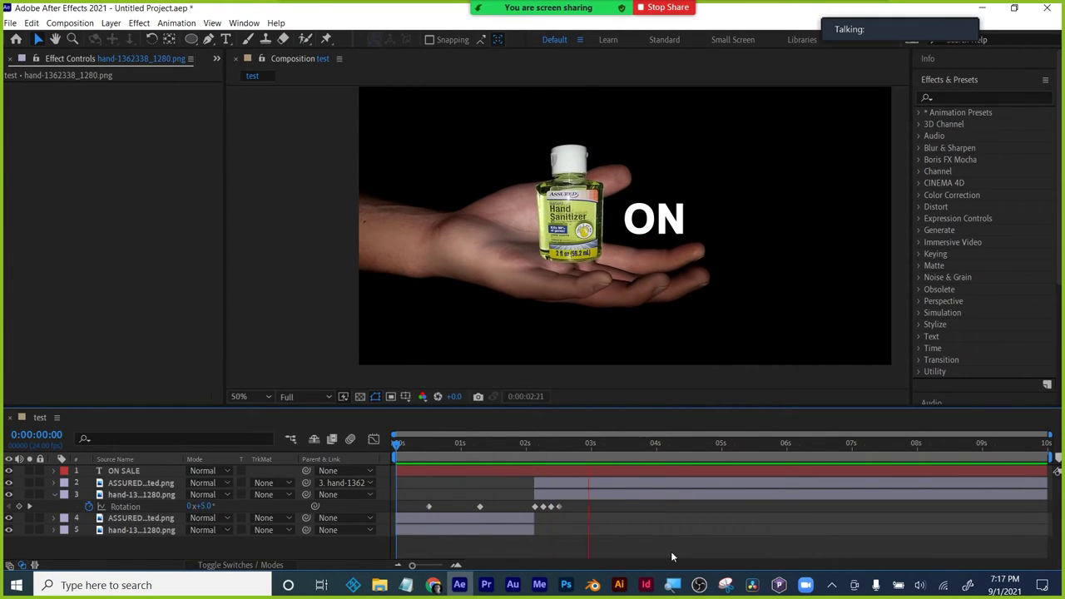
- Stop the playback and scrub through the hand's bounce to 0:00:04:23
key(space)
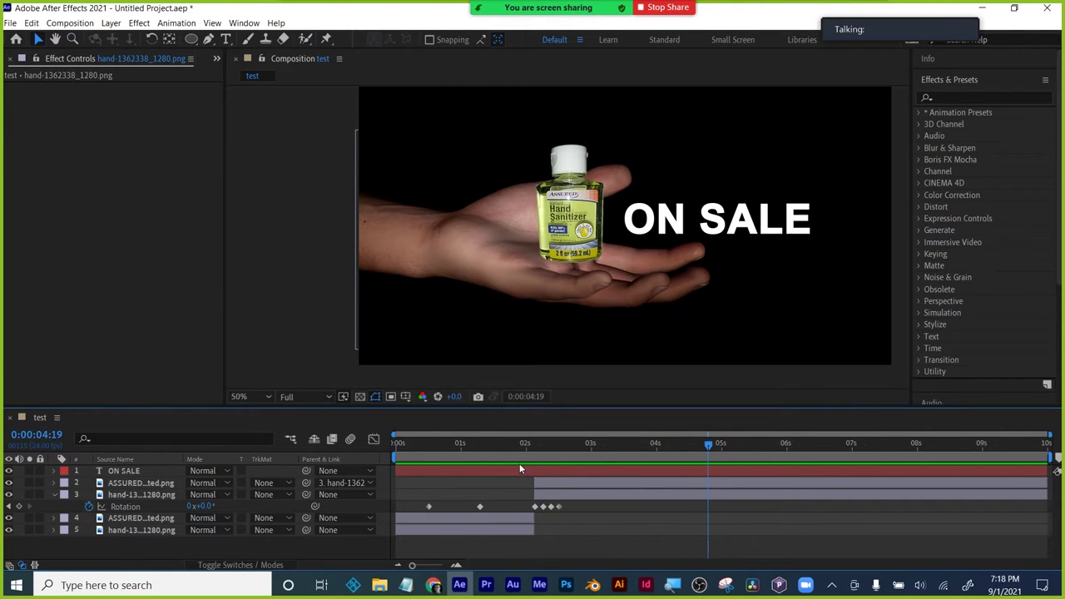
drag(535, 444, 448, 444)
drag(479, 445, 720, 442)
- Create a new composition, Comp 1, with the HDTV 1080 24 preset and a 10-second duration
click(214, 59)
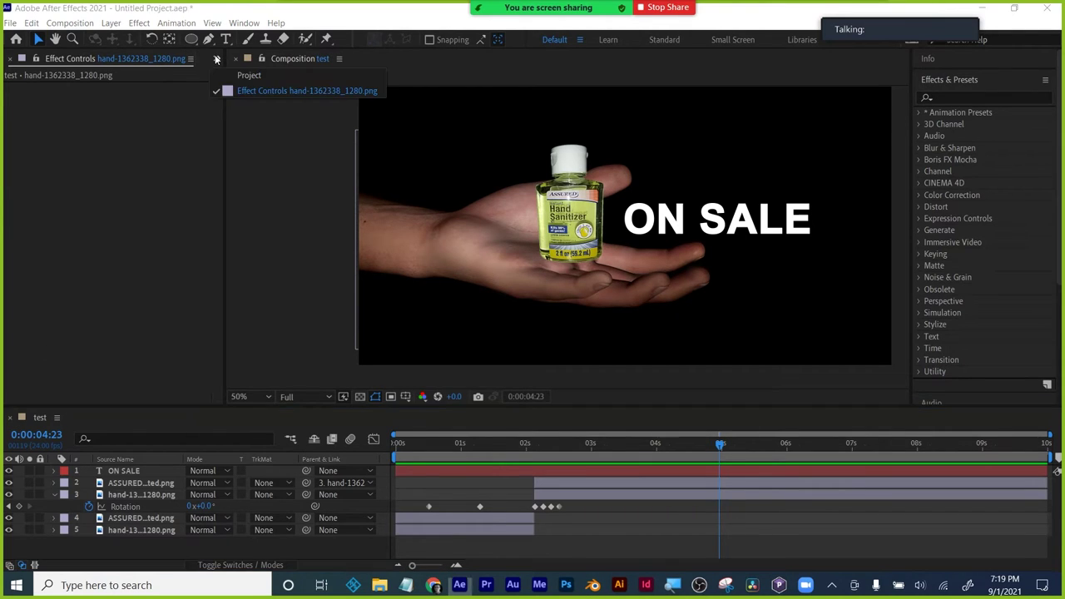
click(242, 71)
click(50, 356)
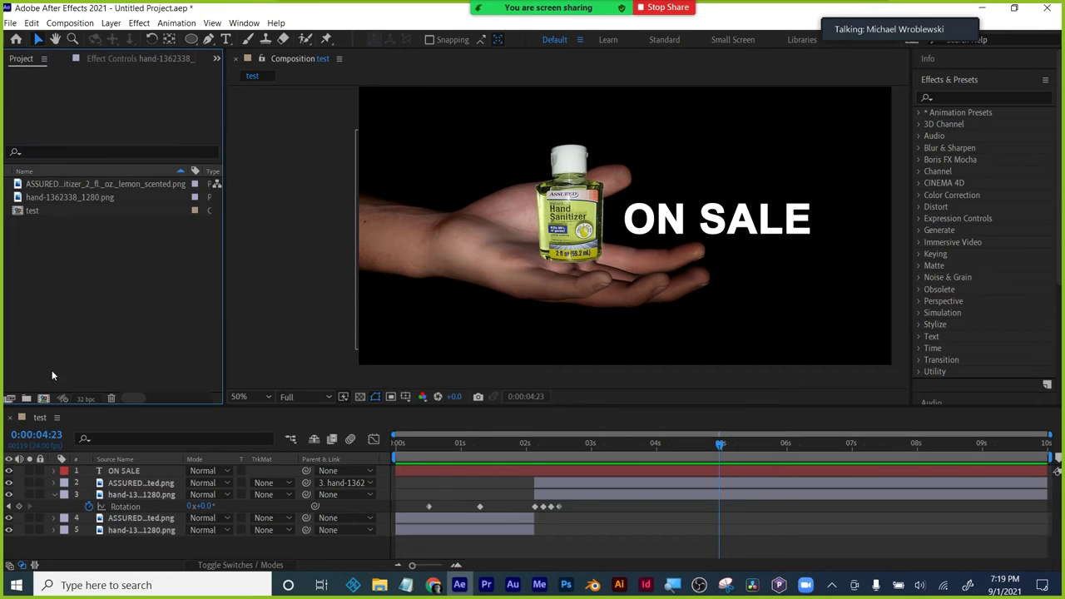
click(43, 399)
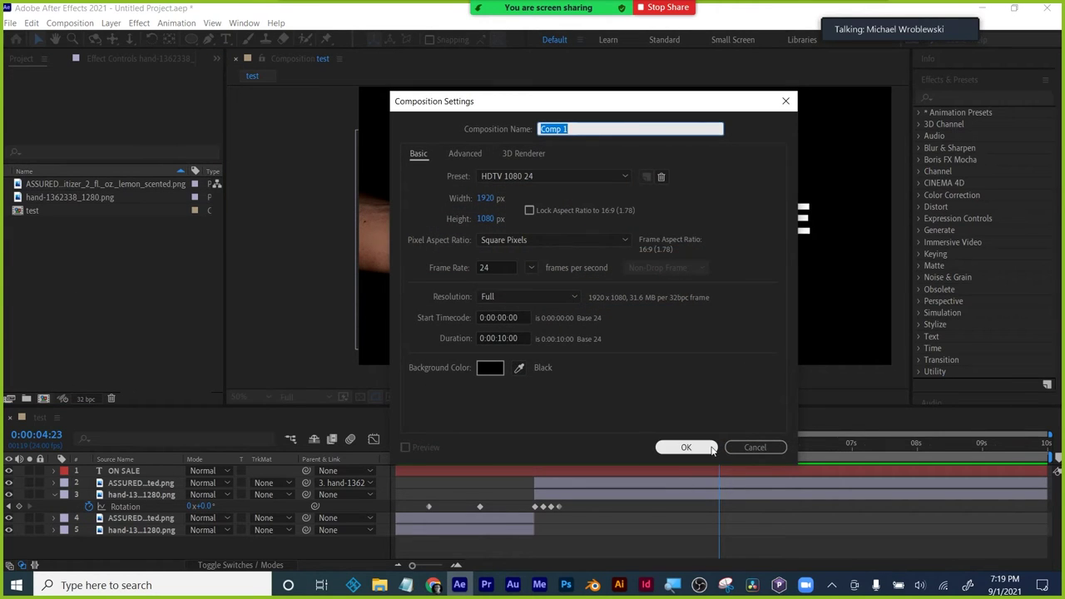
click(710, 446)
- Draw a large light yellow five-pointed star near the middle of the Comp 1 frame
mouse_move(197, 43)
mouse_down()
mouse_move(241, 69)
mouse_move(249, 103)
mouse_up()
drag(527, 213, 566, 233)
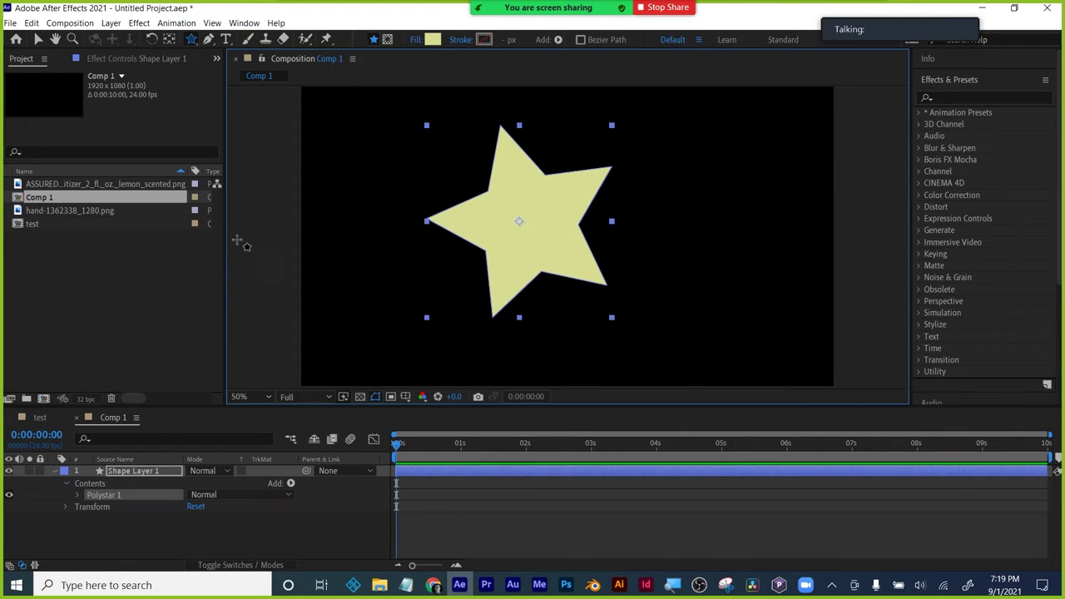
click(37, 39)
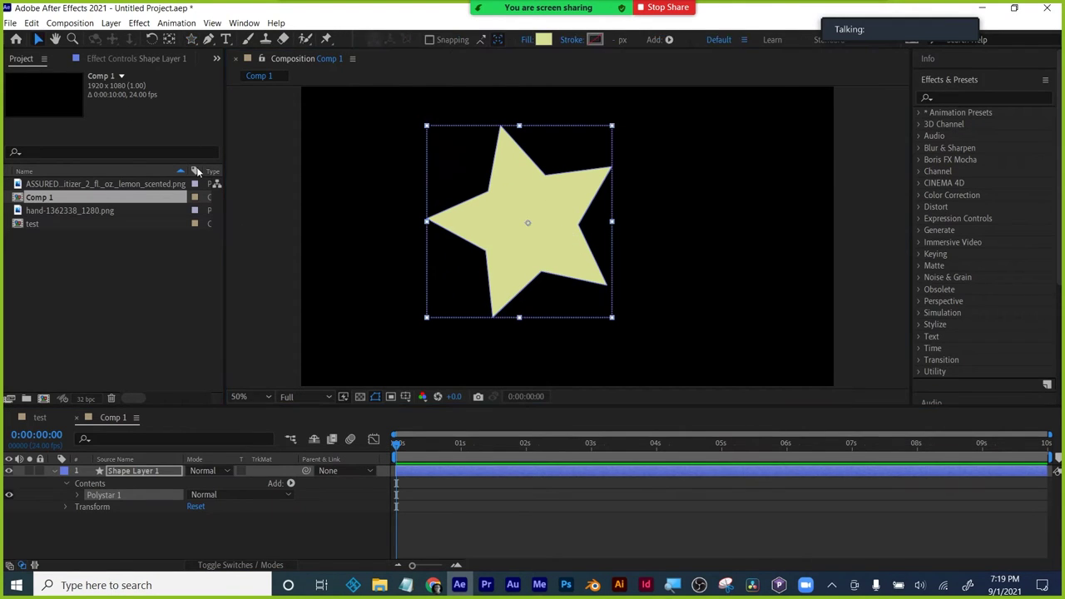
- Move the star slightly down and to the right in the composition frame
click(449, 535)
mouse_move(419, 449)
mouse_down()
mouse_move(466, 453)
mouse_move(352, 454)
mouse_up()
click(522, 270)
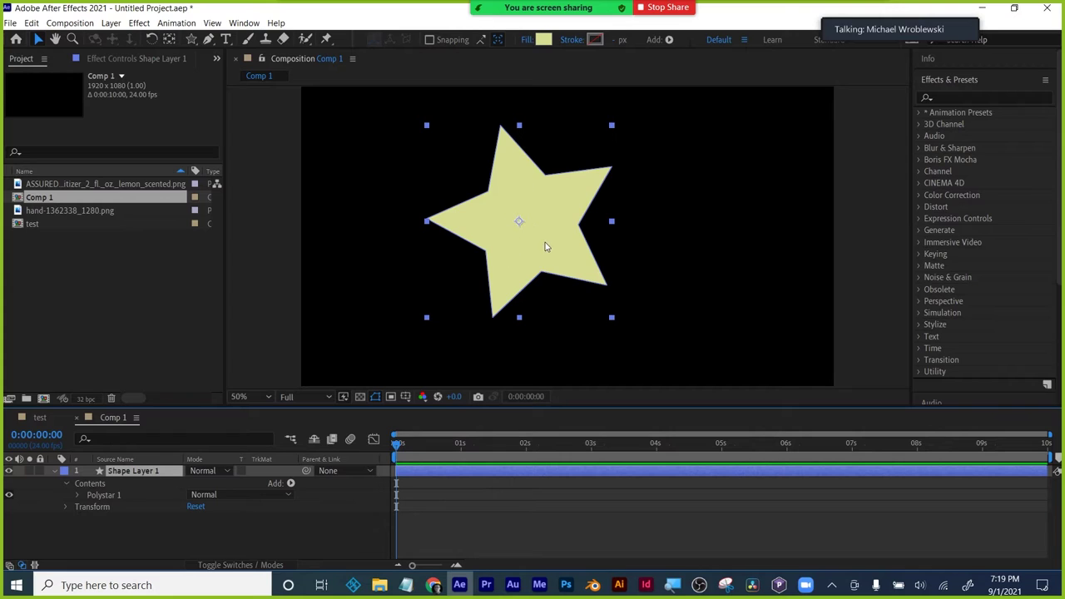
drag(569, 257, 603, 267)
click(396, 447)
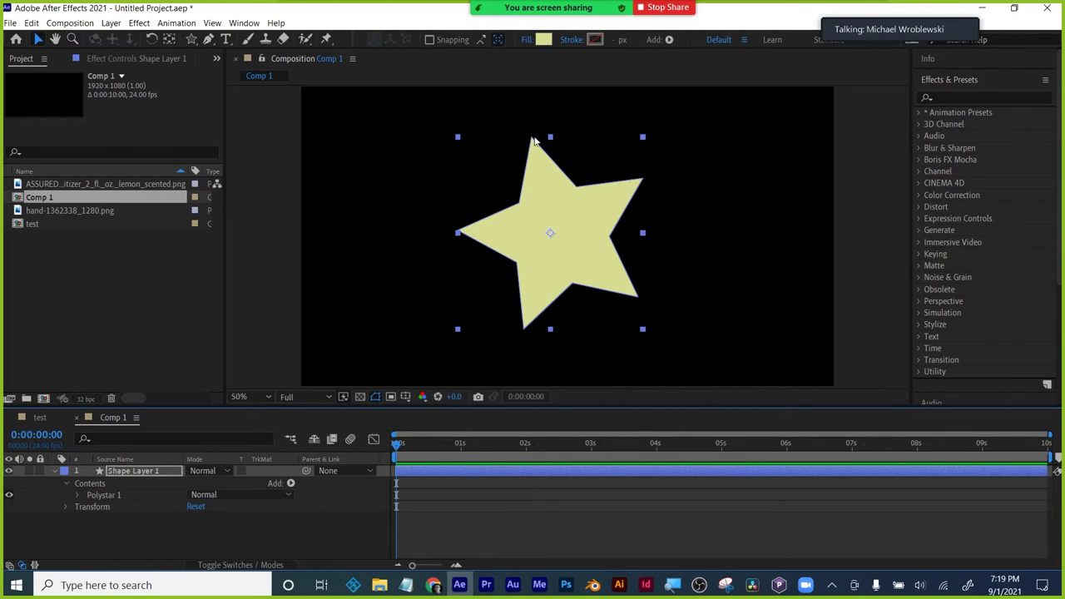
- Move the star's anchor point from its center to the tip of its uppermost point
click(169, 40)
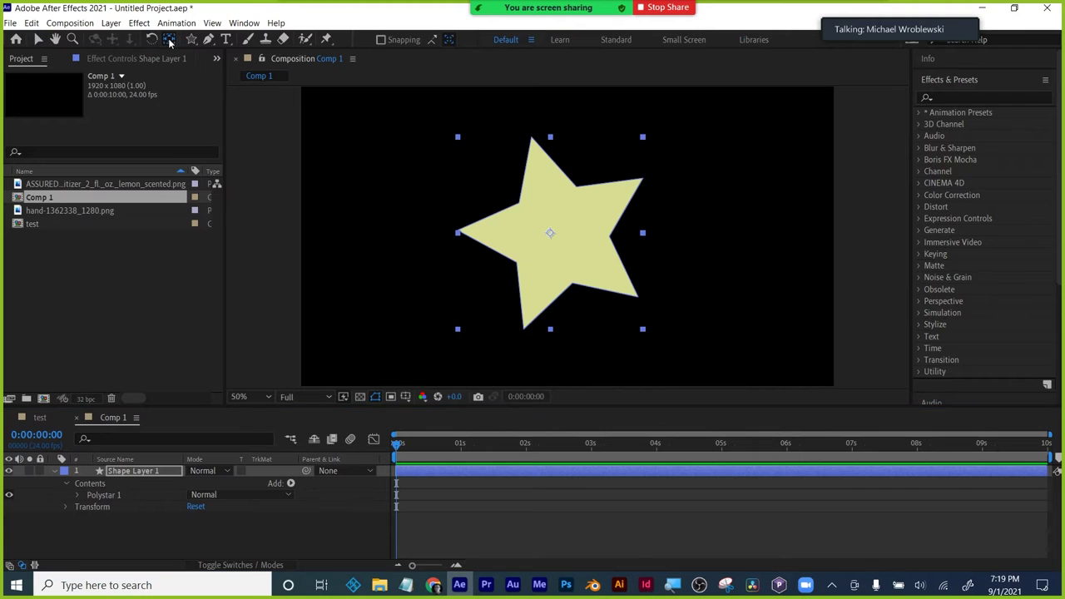
drag(550, 236, 527, 135)
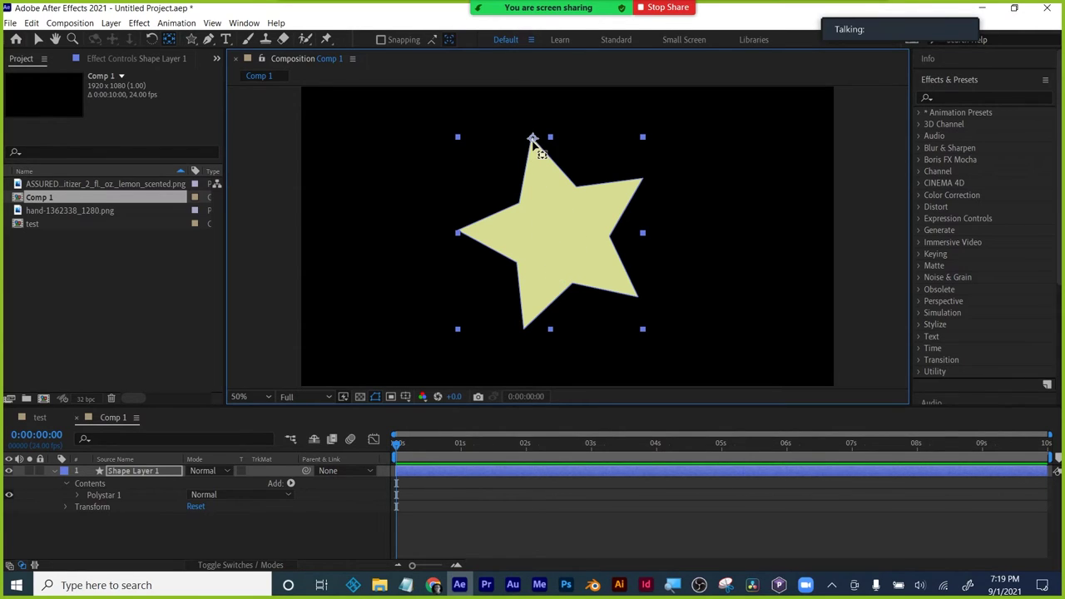
click(37, 39)
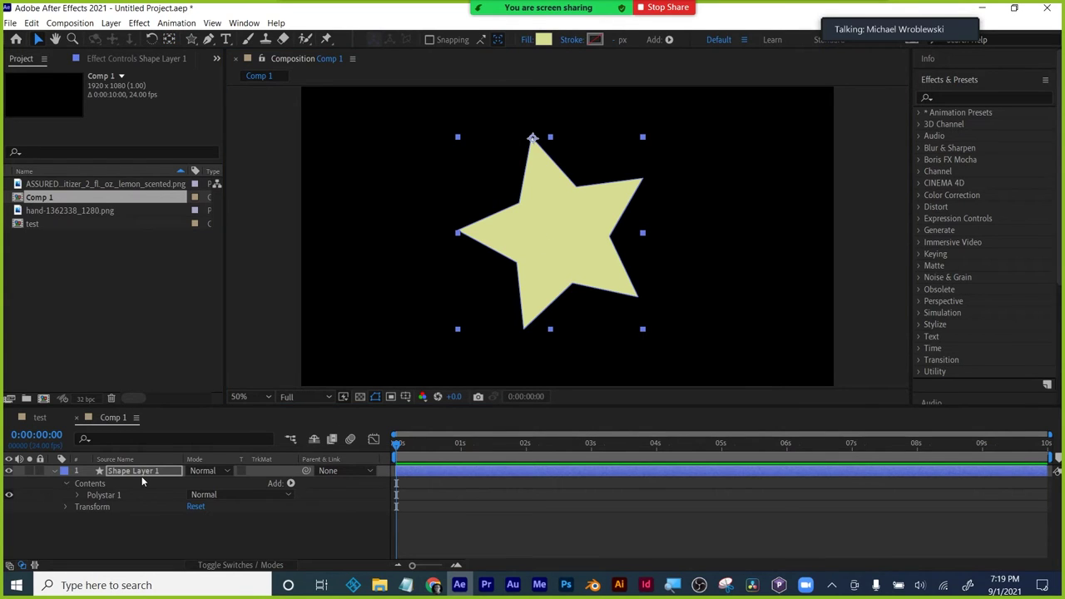
- Show the star layer's Rotation property and save the project to the Desktop as test.aep
key(r)
key(ctrl+q)
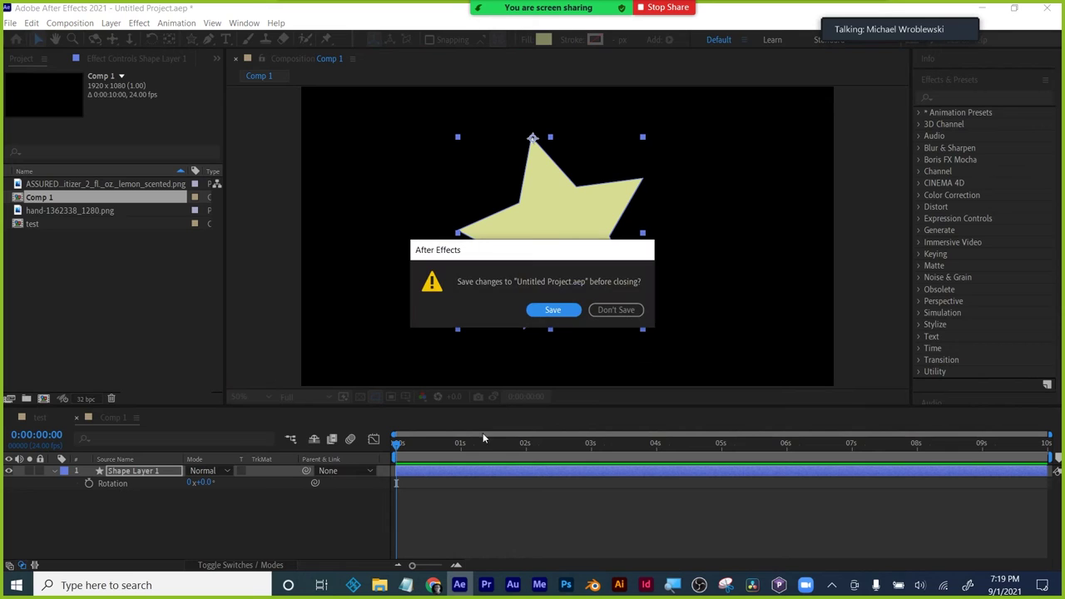
click(615, 310)
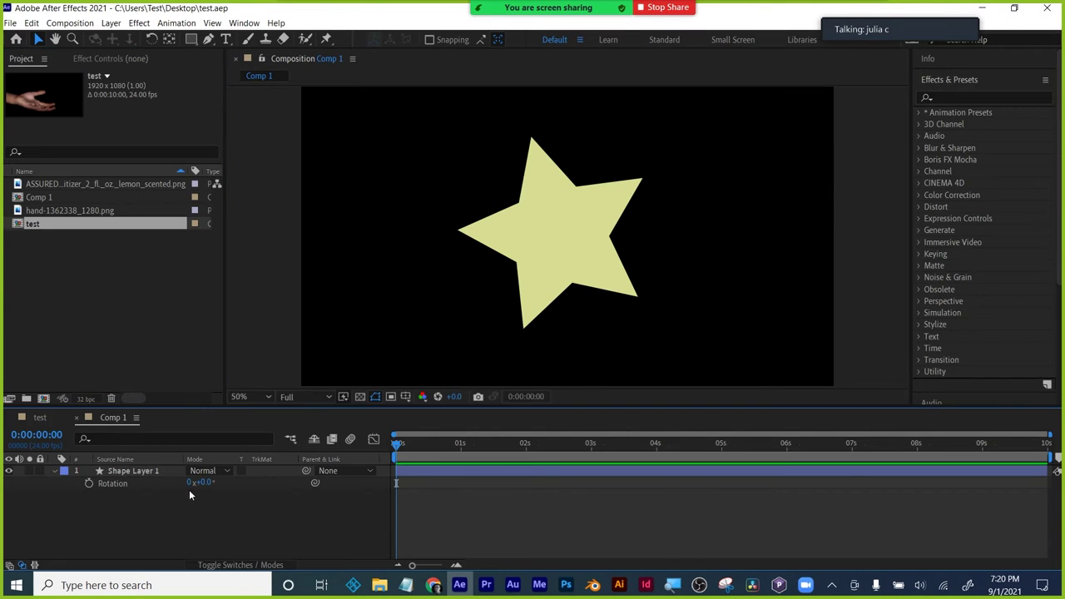
click(189, 488)
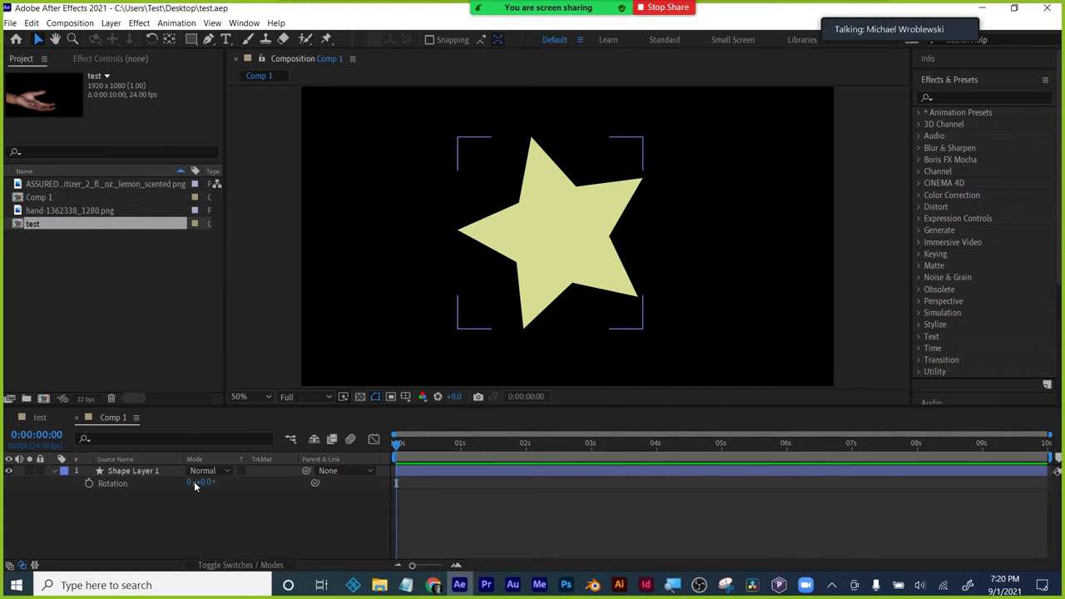
click(524, 378)
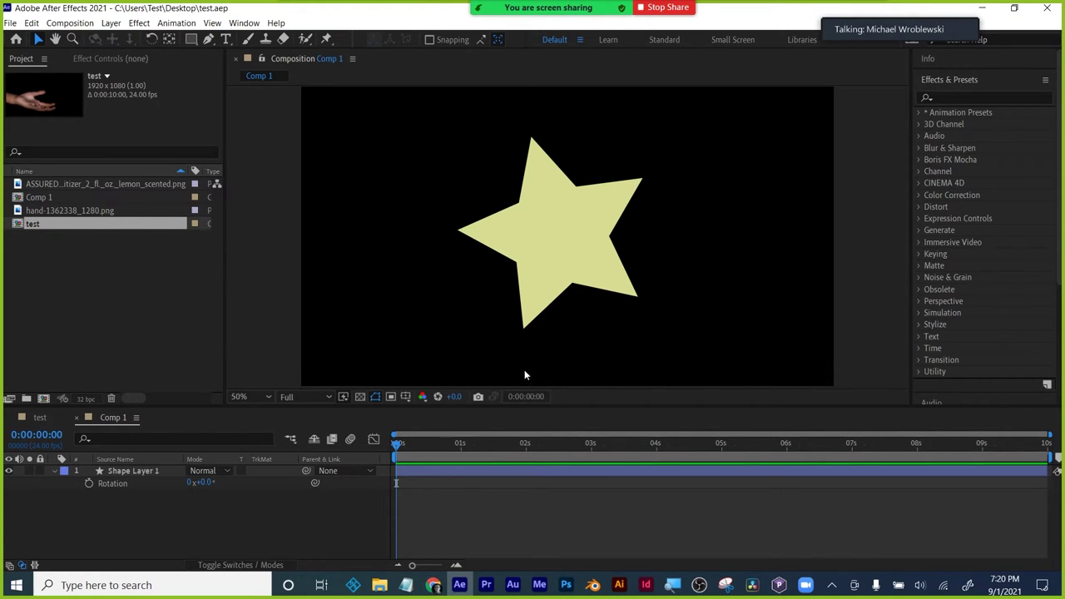
click(559, 299)
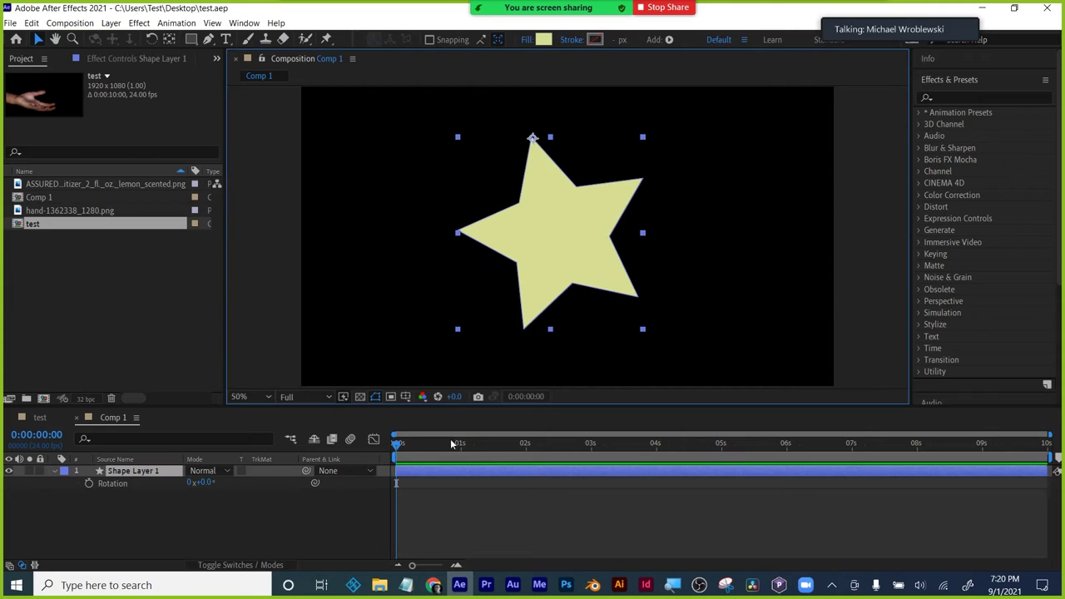
click(448, 535)
mouse_move(399, 446)
mouse_down()
mouse_move(439, 448)
mouse_move(397, 447)
mouse_up()
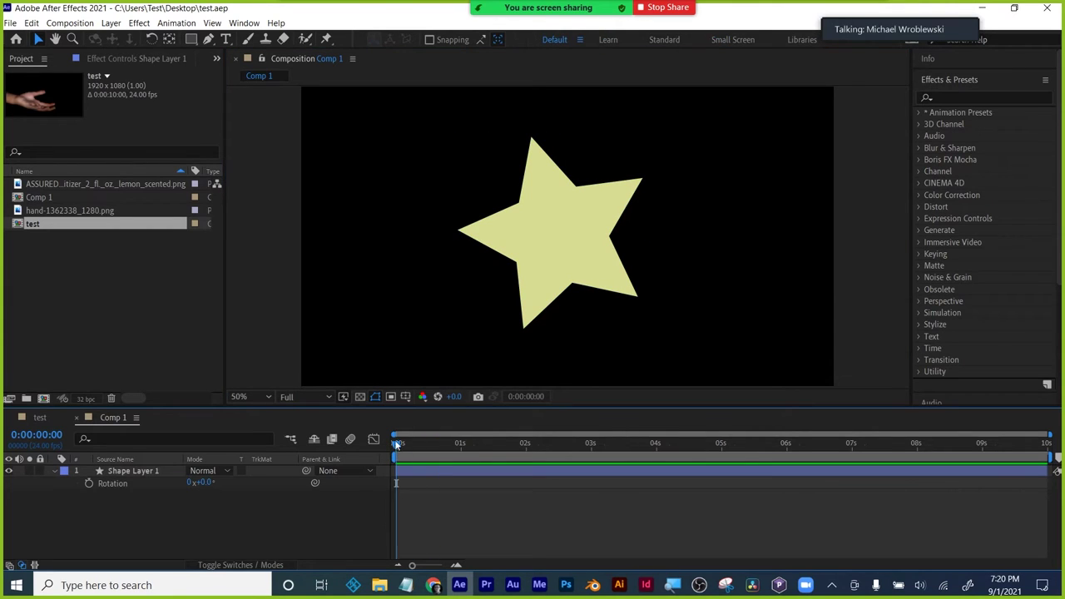
- Expand the star layer's Transform properties and keyframe its Rotation at 0° at 0:00:00:00
click(435, 471)
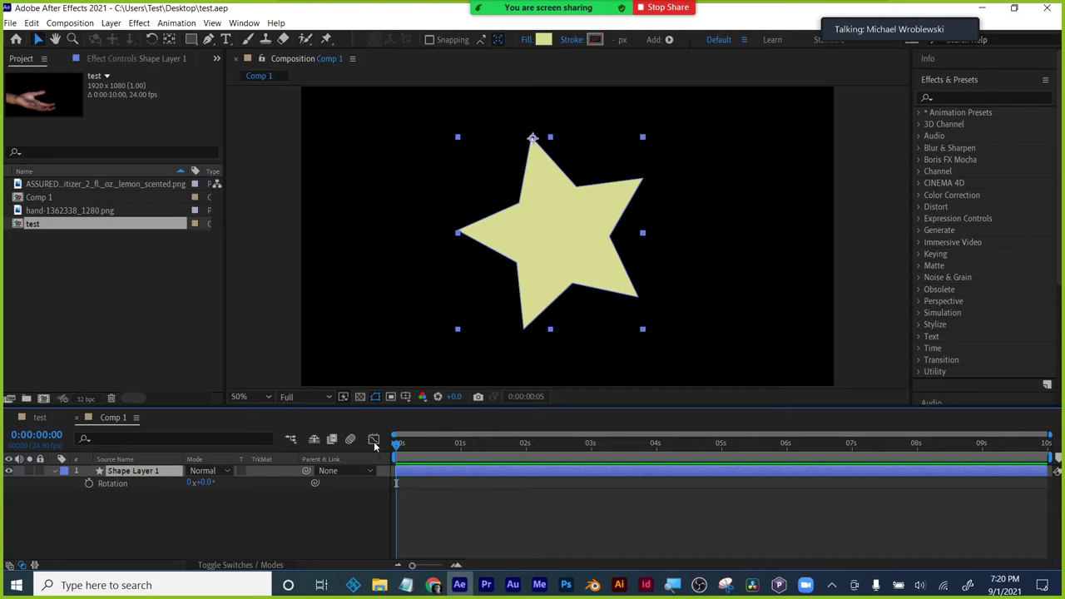
click(53, 471)
click(54, 470)
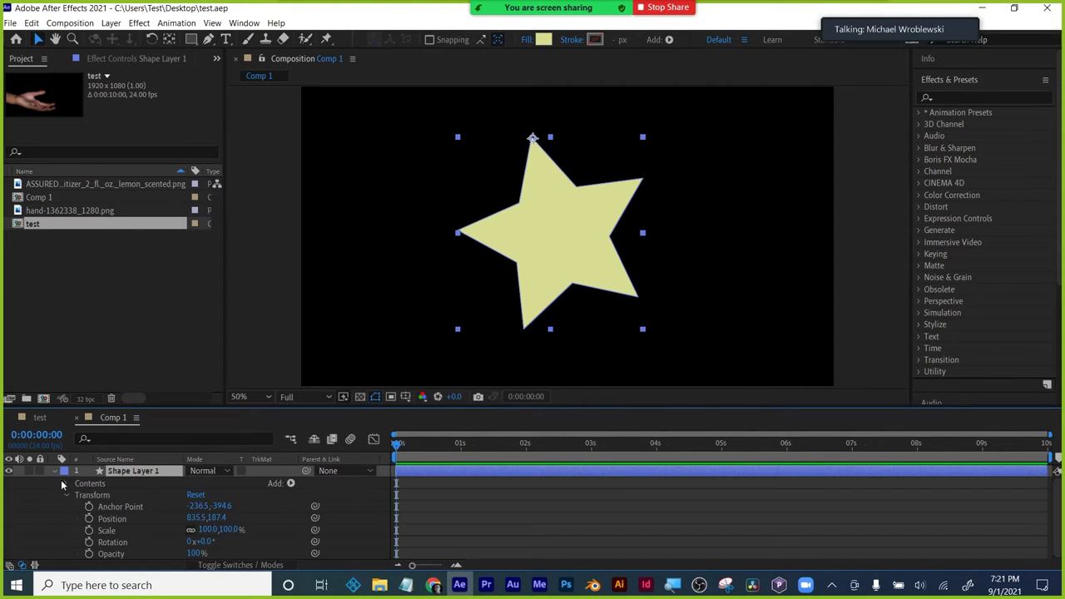
click(89, 545)
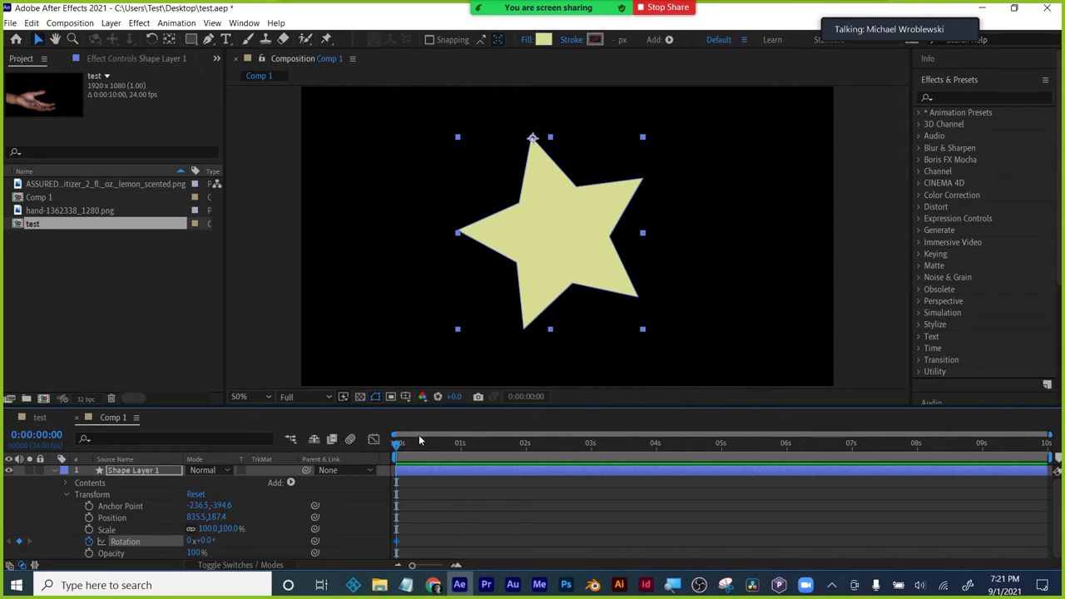
- Set the star's Rotation to 118° at 0:00:00:15 and -36° at 0:00:01:17
drag(428, 441, 437, 441)
drag(200, 542, 275, 539)
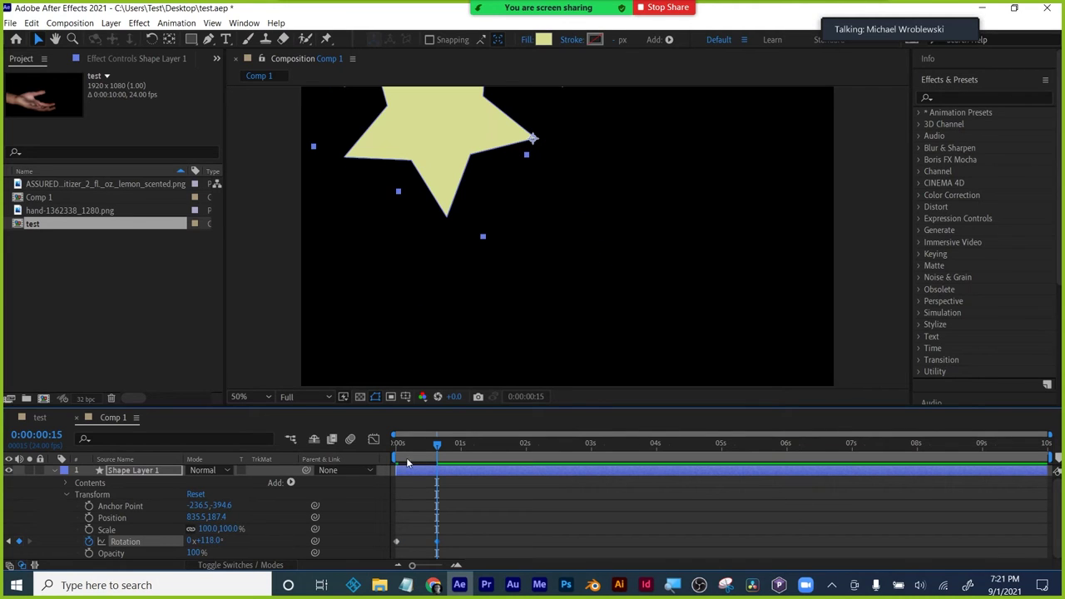
drag(438, 444, 508, 447)
drag(208, 541, 111, 543)
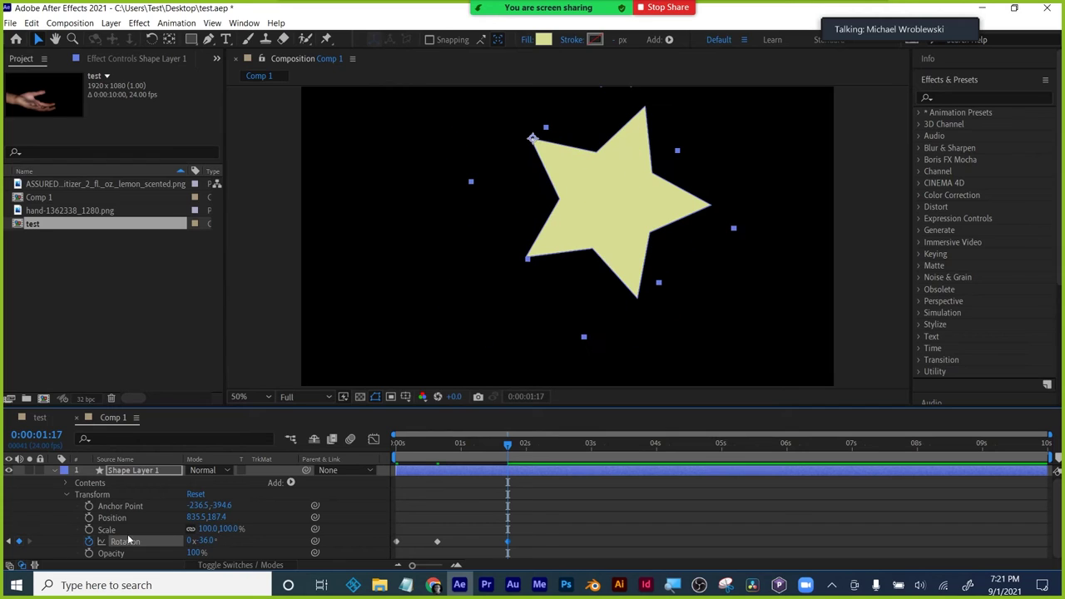
- Keyframe the star's Rotation to a positive angle at about 3 seconds and to -4° at about 4 seconds
drag(508, 446, 600, 444)
drag(204, 541, 256, 540)
drag(601, 447, 664, 444)
drag(208, 542, 188, 543)
- Play Comp 1 from its beginning to preview the star's swing, then stop the playback
drag(657, 446, 398, 471)
key(space)
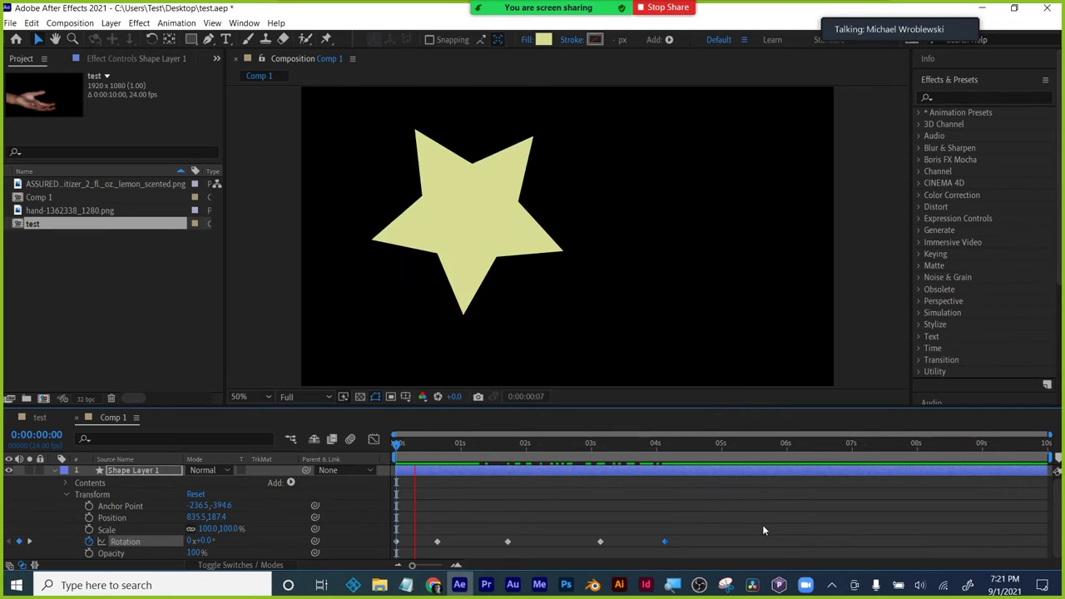
key(space)
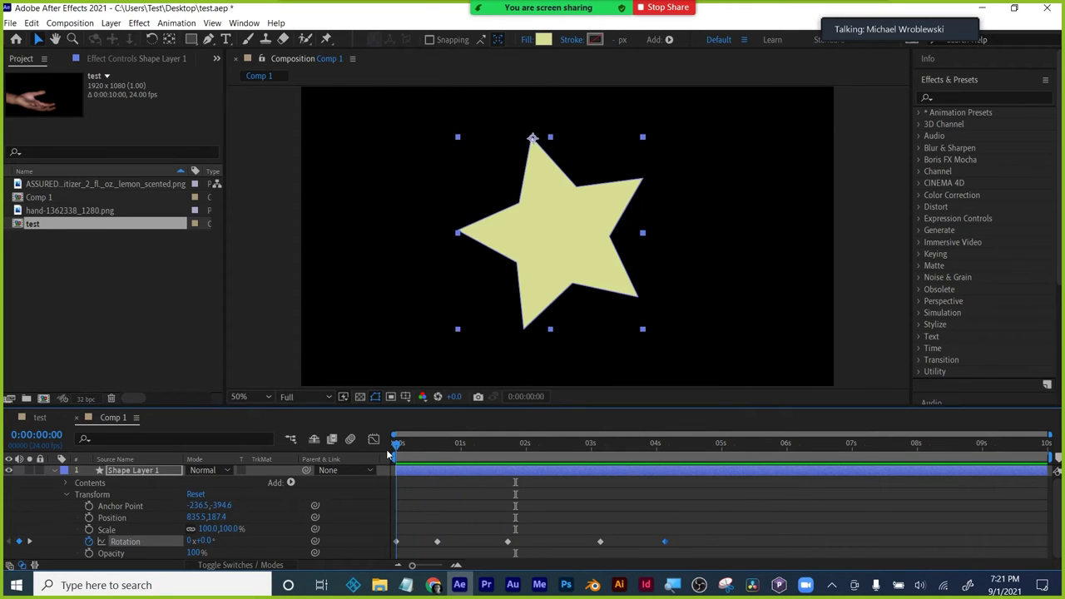
- Keyframe the star's Scale at 100% at 0:00:00:08 and set it to 61% at 0:00:00:21
drag(398, 449, 419, 449)
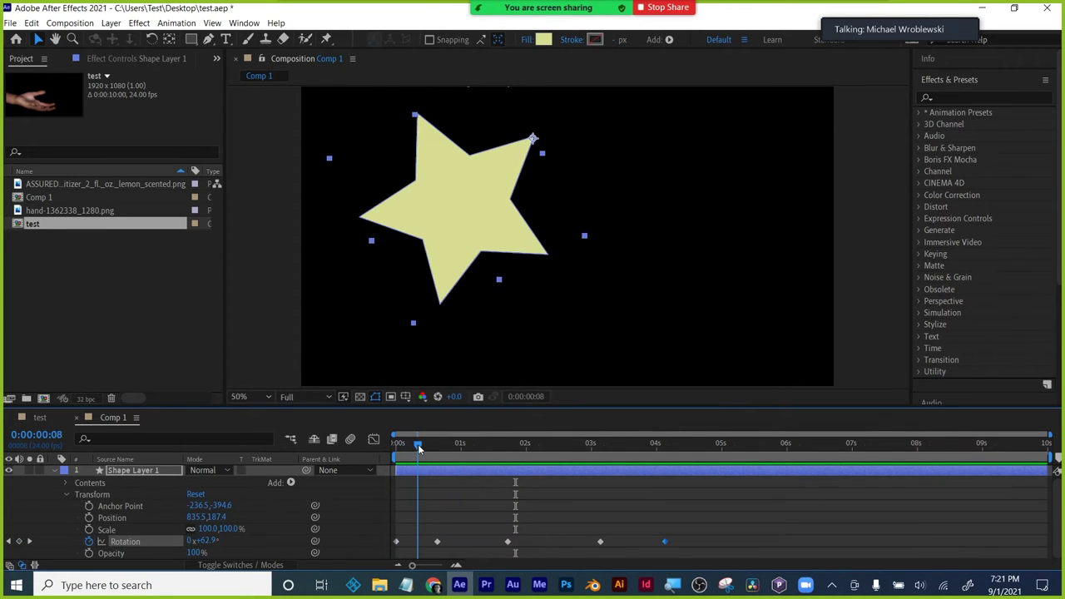
click(89, 529)
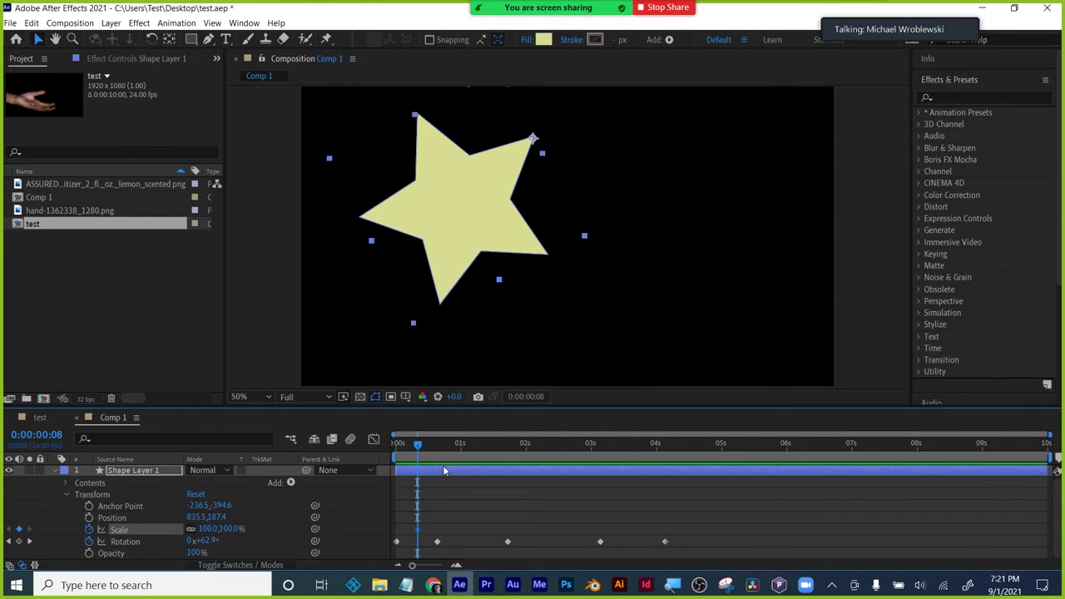
drag(420, 449, 450, 448)
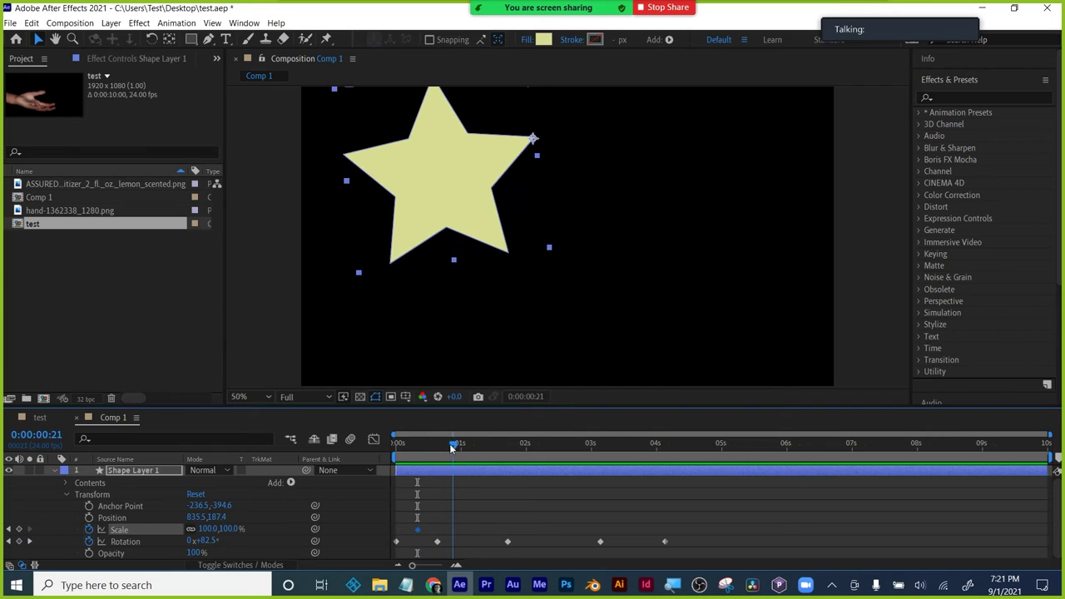
drag(213, 529, 197, 537)
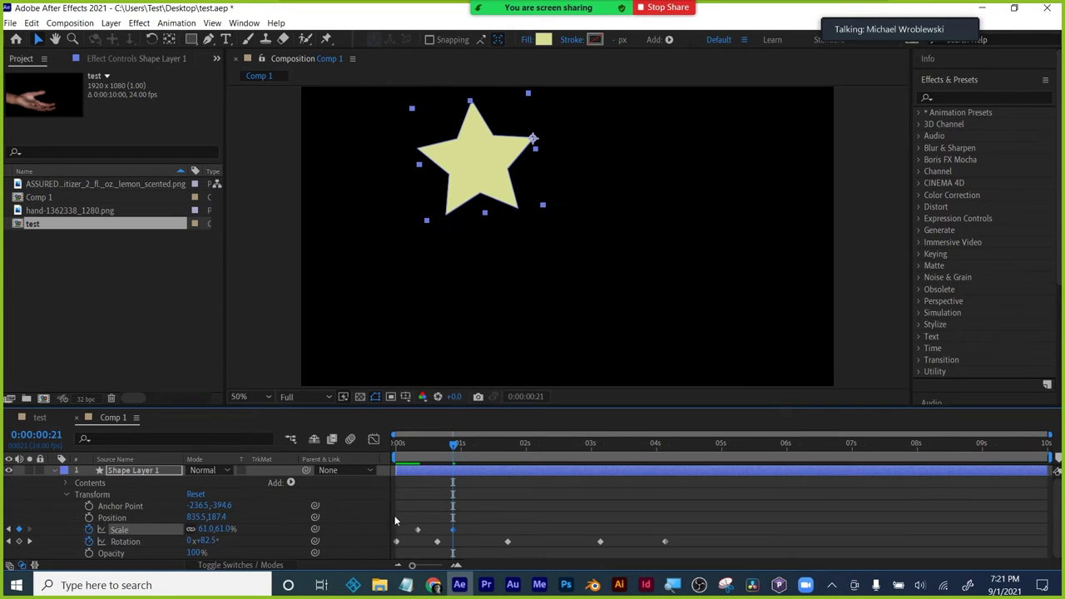
- Enlarge the star's Scale at about 0:00:01:13 and set it to 69% at 0:00:02:07
drag(456, 450, 500, 452)
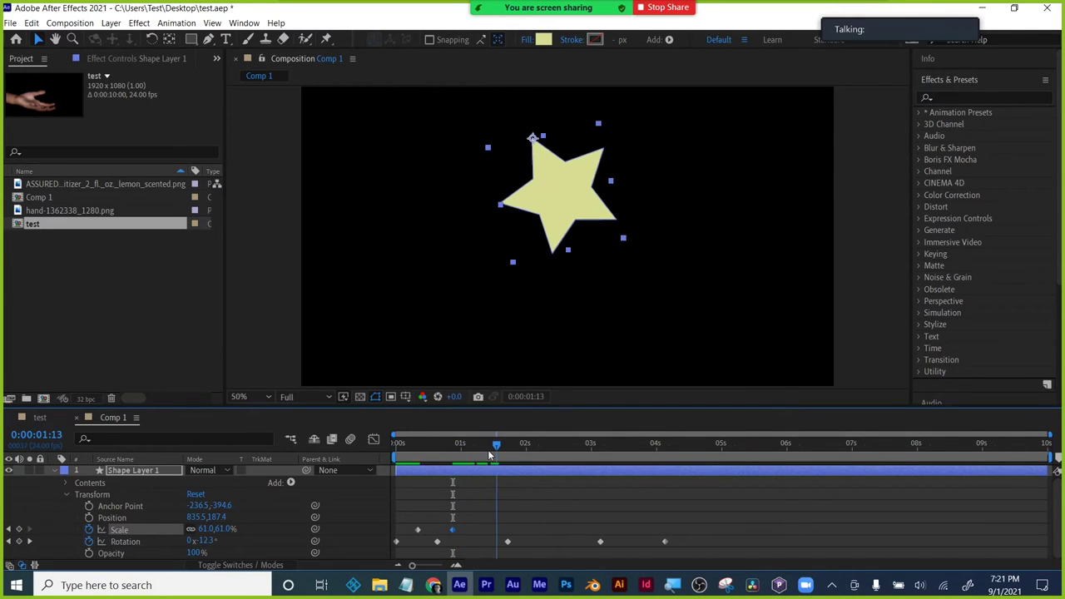
drag(213, 529, 250, 524)
drag(511, 450, 545, 450)
drag(231, 533, 203, 534)
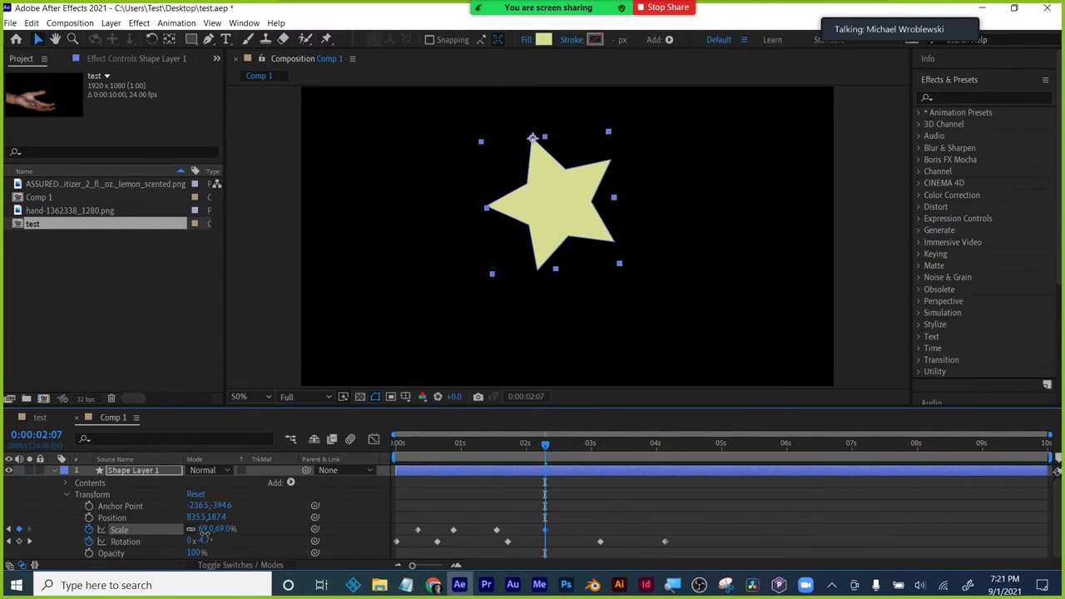
- Set the star's Scale to 117% at 0:00:03:10 and 76% at 0:00:04:04
drag(557, 447, 620, 447)
drag(223, 531, 263, 531)
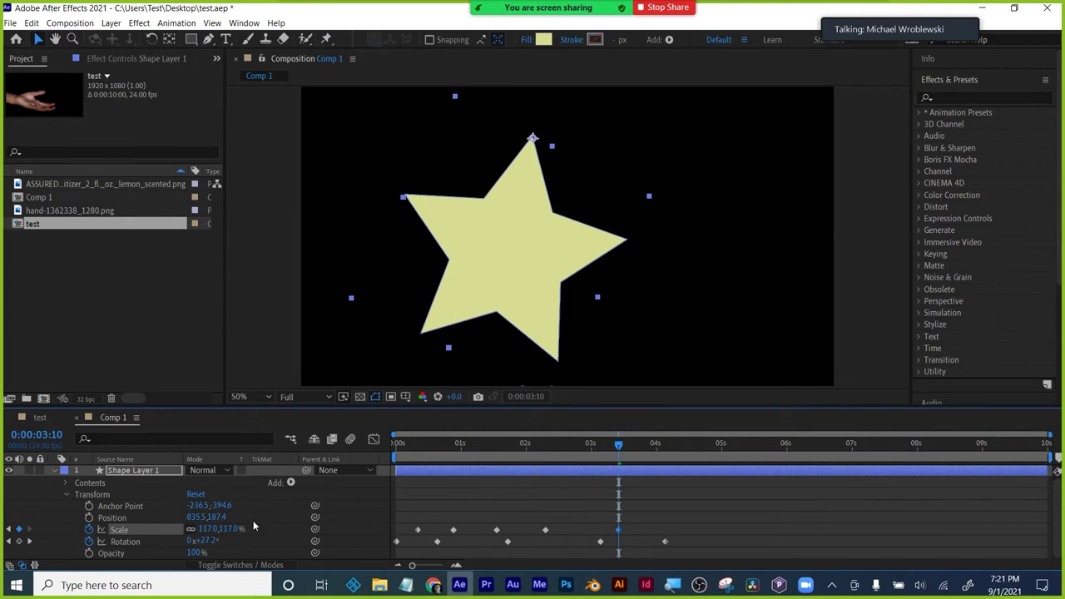
drag(620, 450, 667, 446)
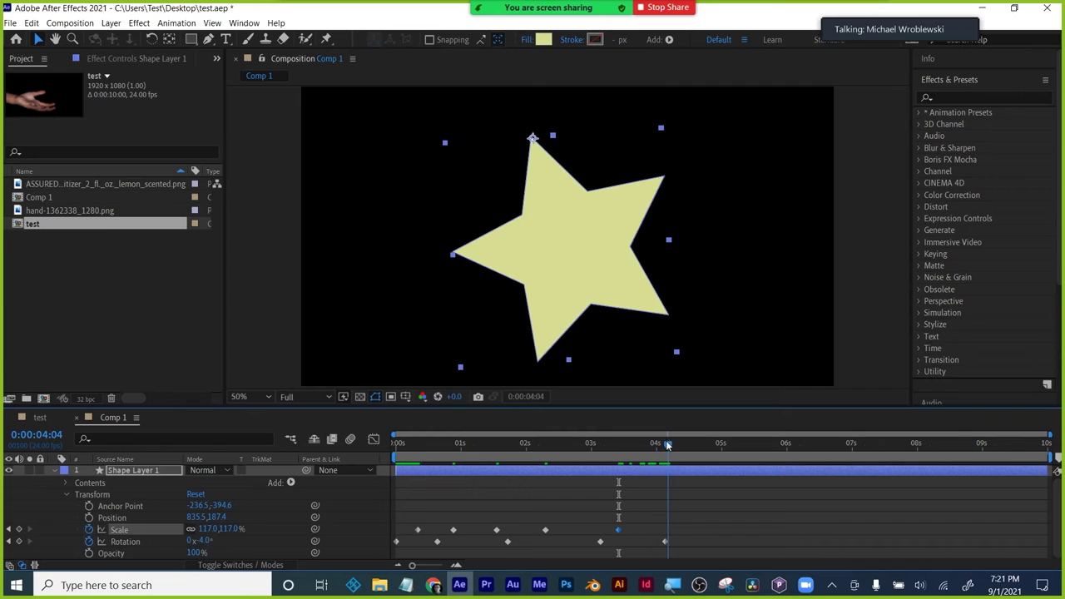
drag(215, 533, 188, 533)
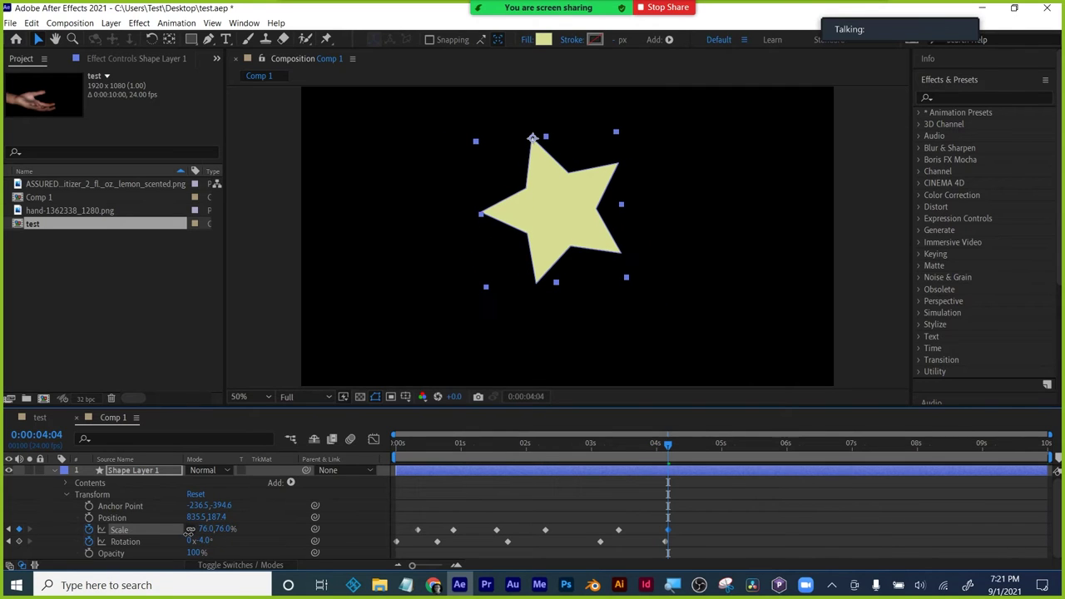
- Play Comp 1 from its beginning to preview the combined rotation and scale animation, then stop it
click(656, 447)
key(space)
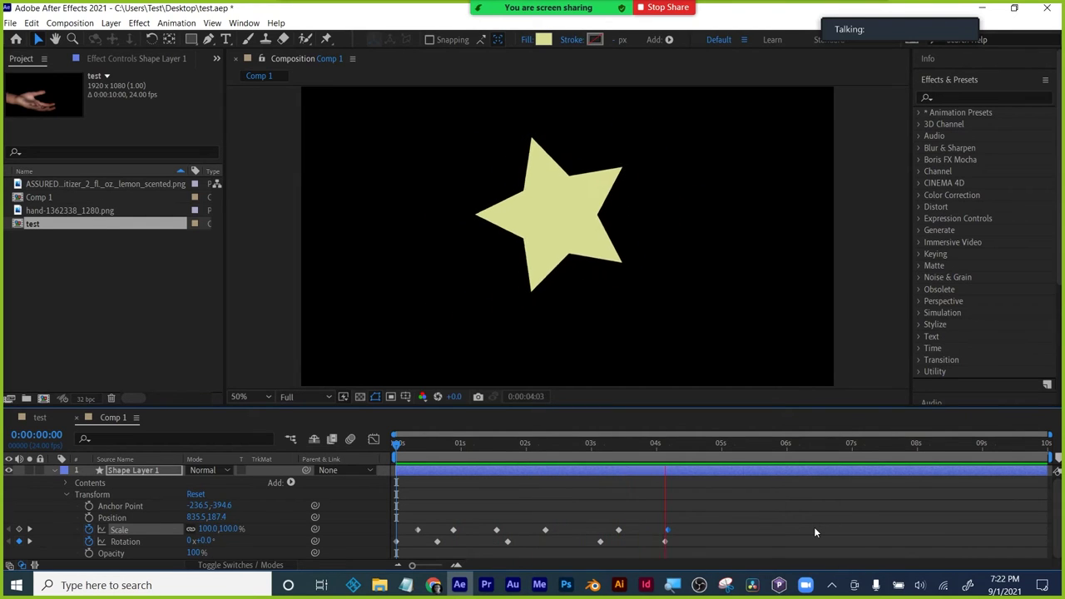
key(space)
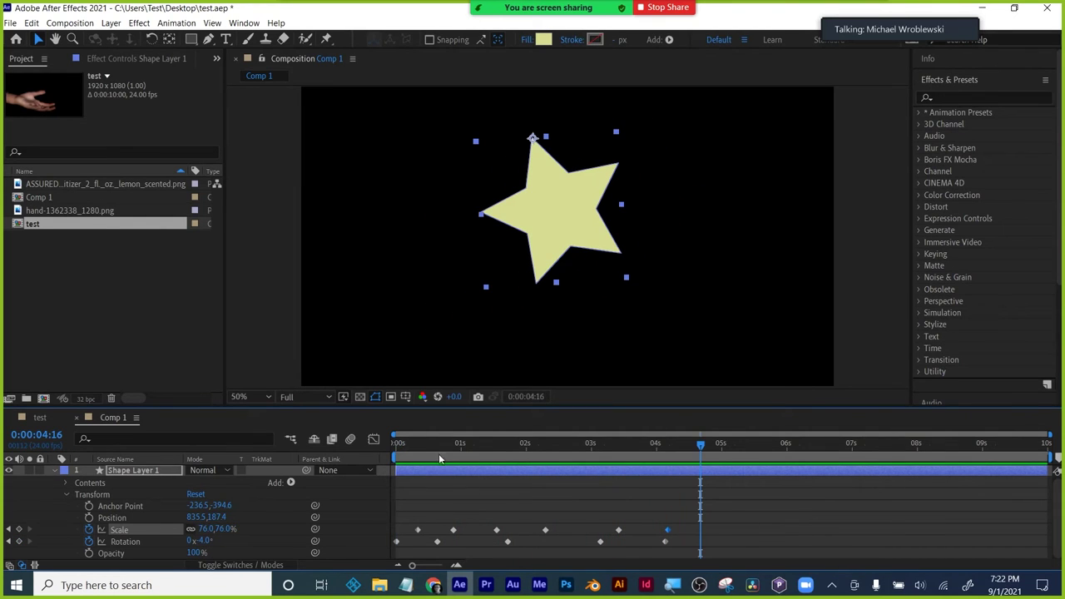
- Keyframe the star's Opacity at 100% at 0:00:01:02 and lower it at about 0:00:01:09
drag(423, 457, 466, 449)
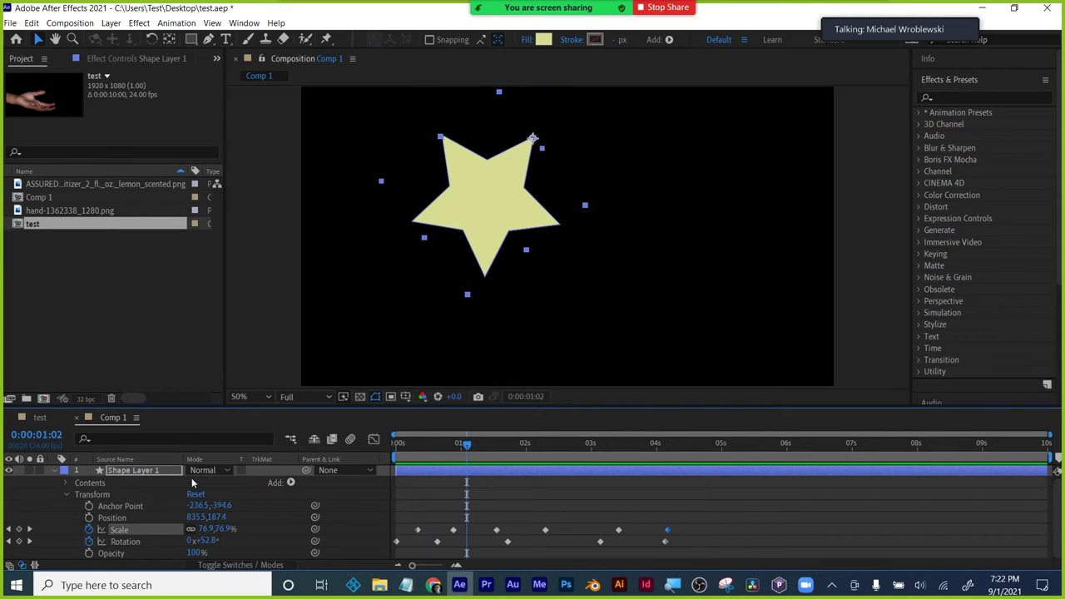
click(89, 553)
drag(468, 444, 486, 445)
drag(196, 553, 154, 552)
- Raise the star's Opacity at about 0:00:02:00 and lower it again at about 0:00:02:11
drag(486, 448, 525, 447)
drag(193, 552, 236, 552)
drag(540, 449, 557, 446)
drag(202, 555, 169, 560)
- Set the star's Opacity to 100% at 0:00:02:21, scrub ahead to 0:00:04:08 and deselect the layer
drag(565, 452, 584, 449)
drag(194, 553, 253, 551)
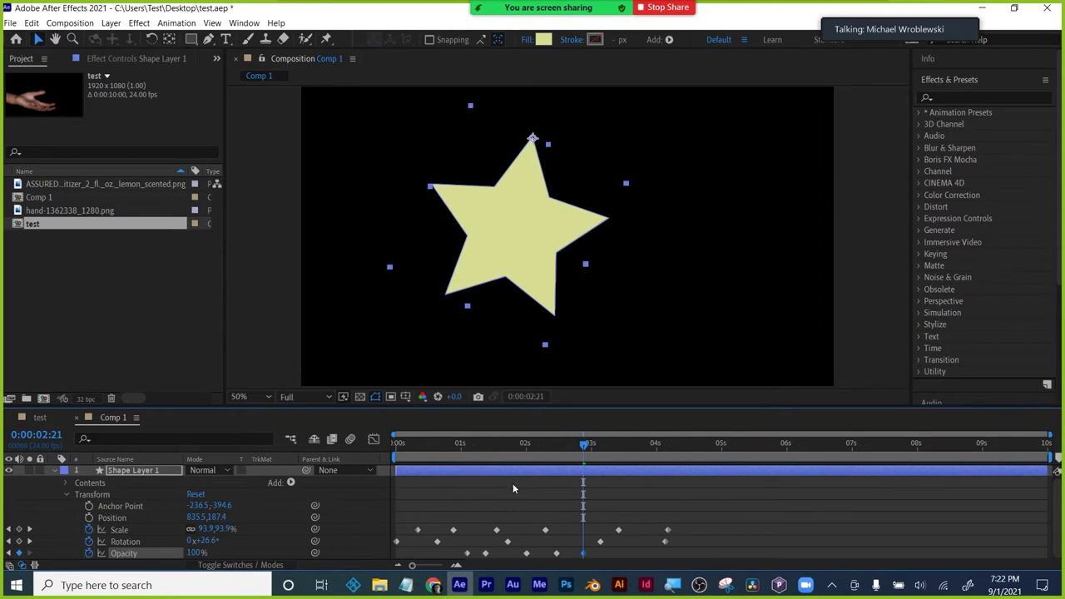
drag(583, 448, 678, 472)
click(797, 514)
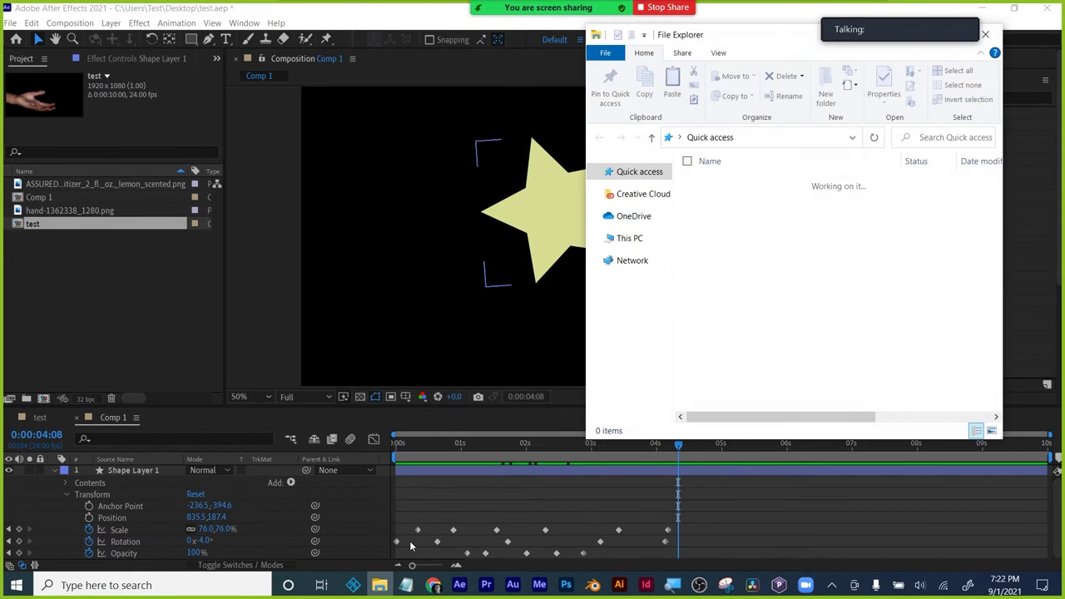
- In File Explorer, open the WIP folder on drive OS (C:)
click(630, 237)
click(734, 325)
double_click(733, 325)
scroll(716, 321, down, 3)
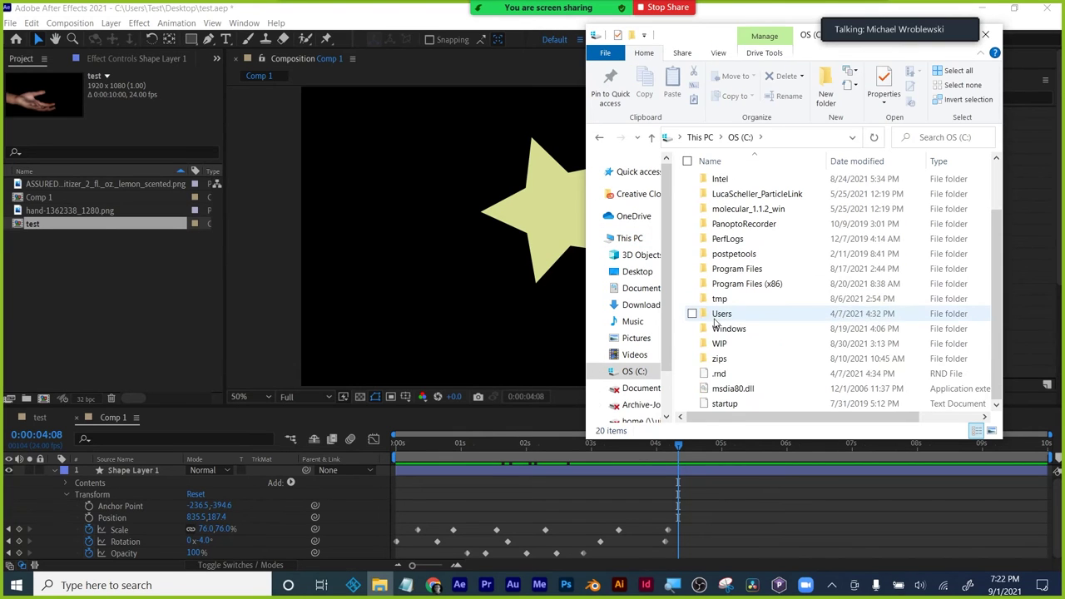
double_click(721, 344)
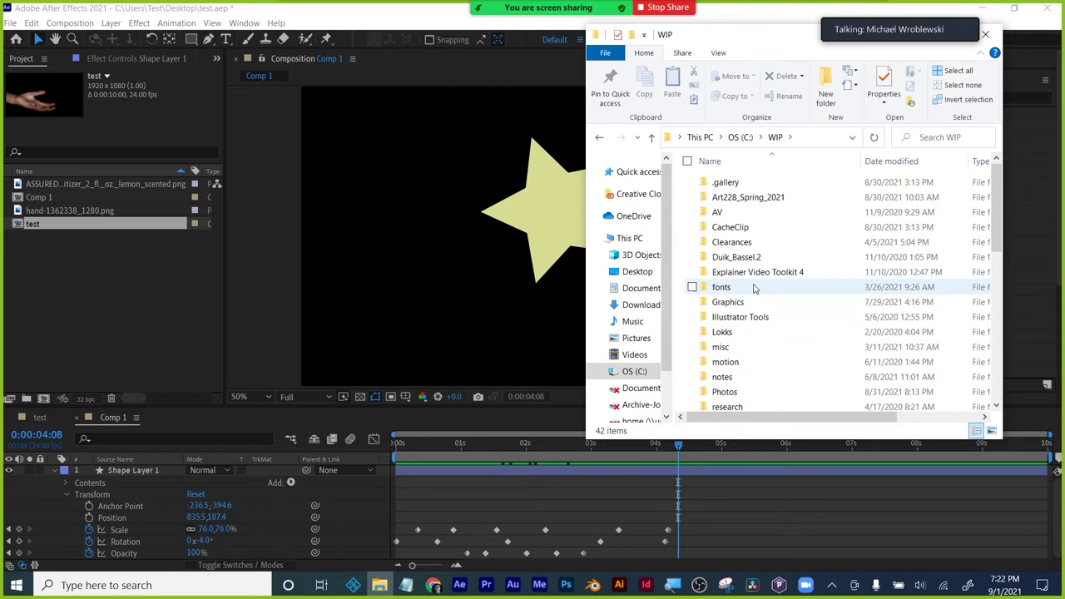
scroll(736, 333, down, 4)
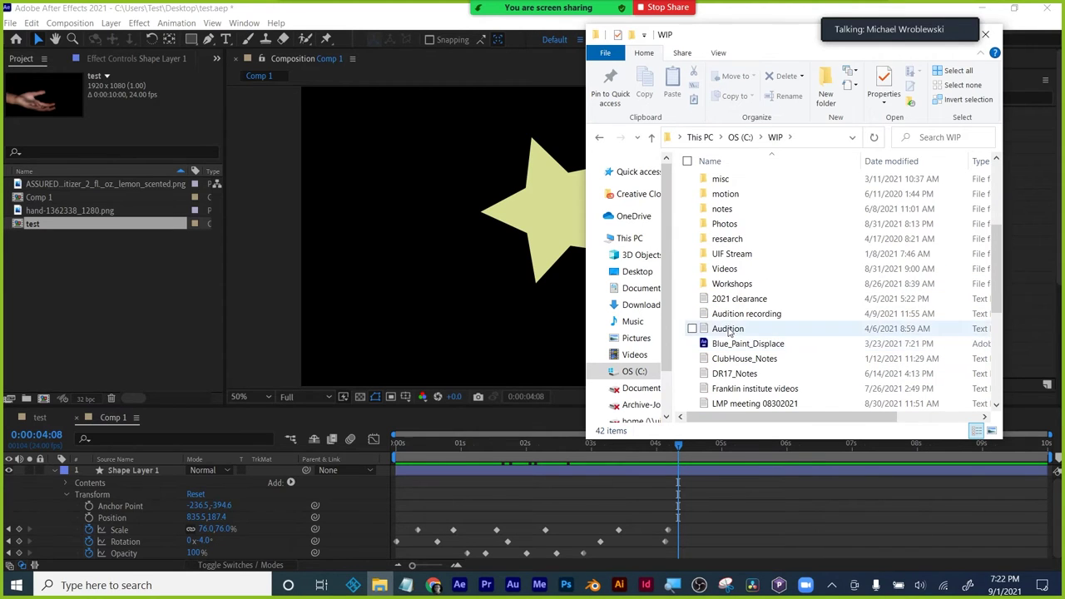
double_click(724, 269)
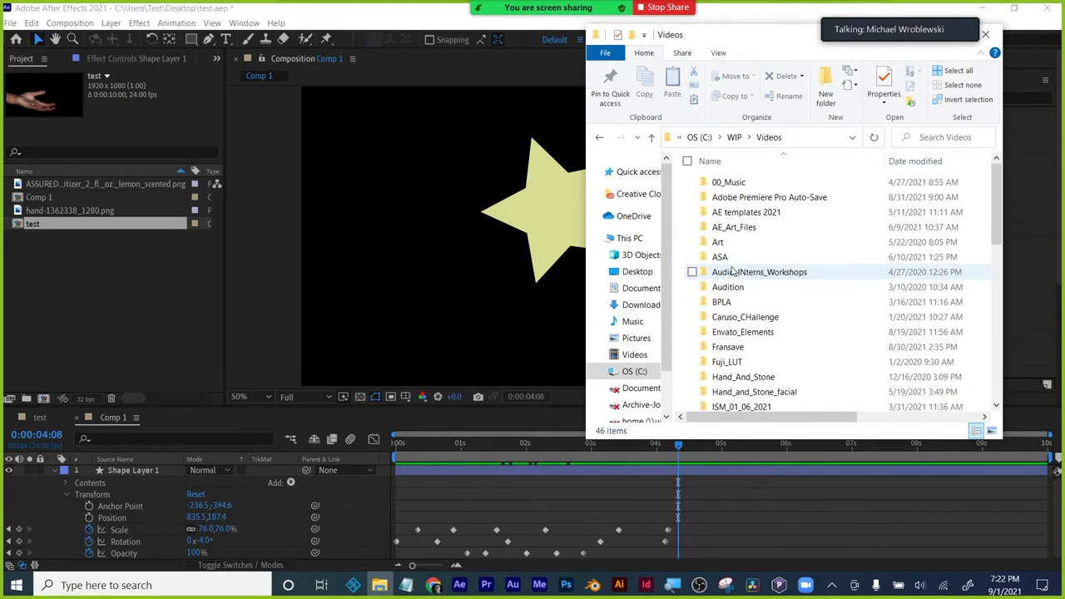
click(747, 212)
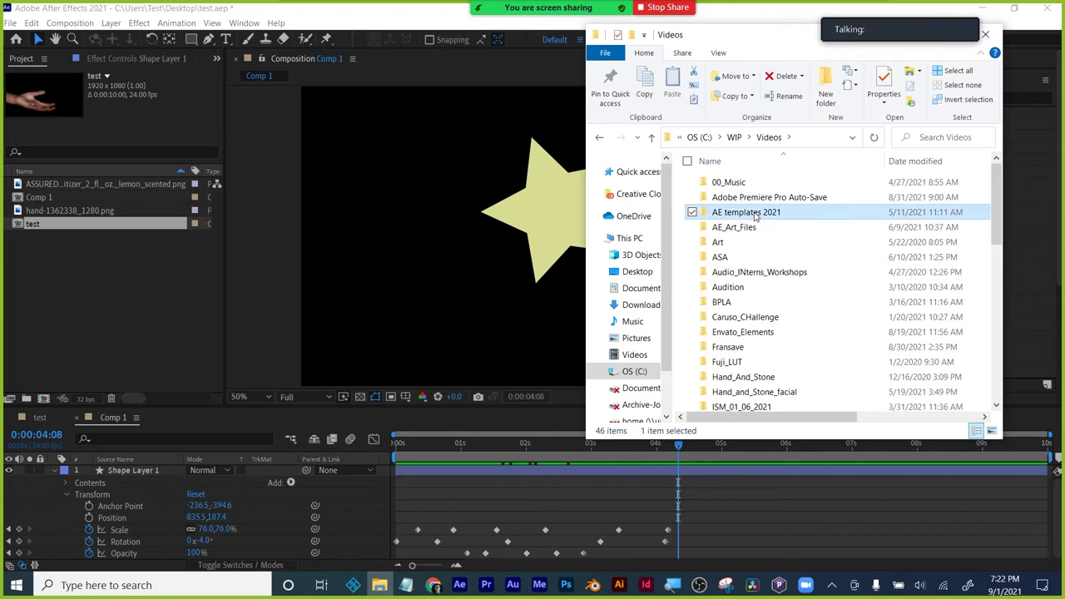
click(734, 138)
scroll(765, 219, up, 1)
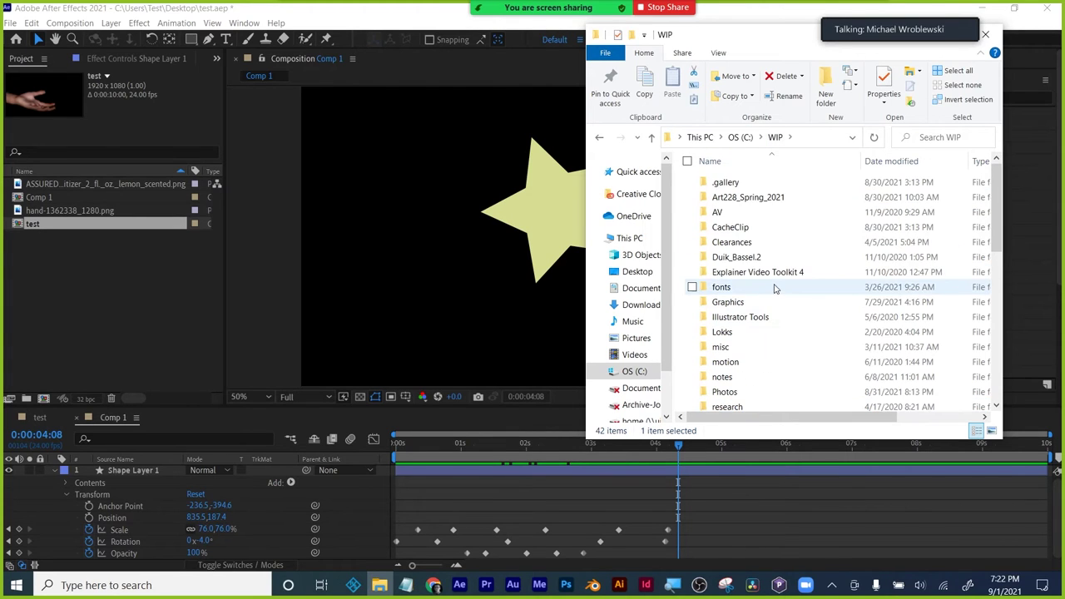
- Open the Virtual_Final2 syllabus PDF from the Art228_Spring_2021 folder, read its weekly schedule through Week 08, and minimize it
double_click(766, 200)
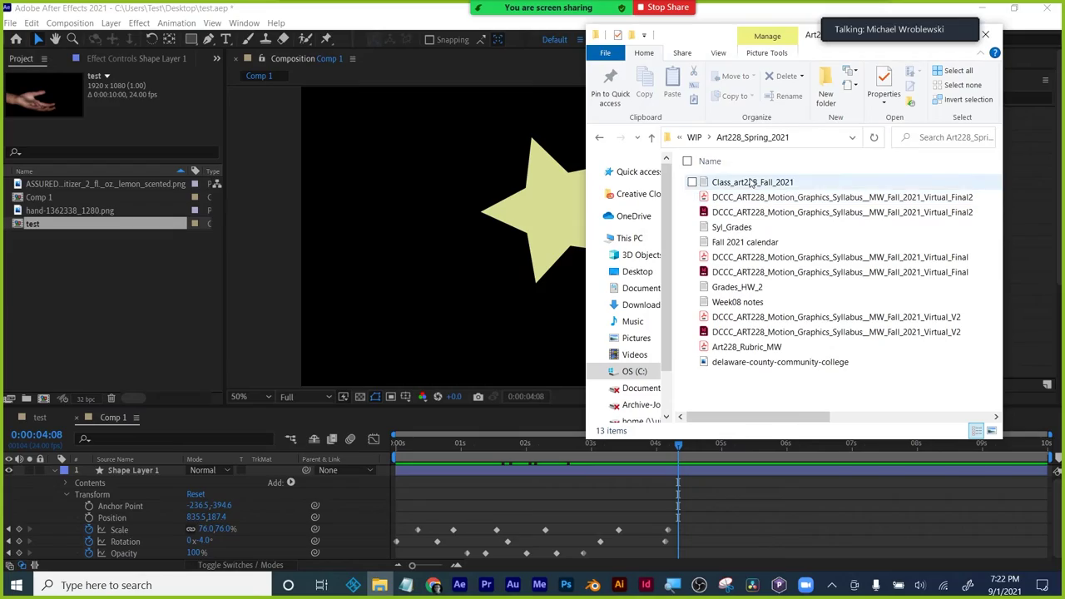
click(753, 196)
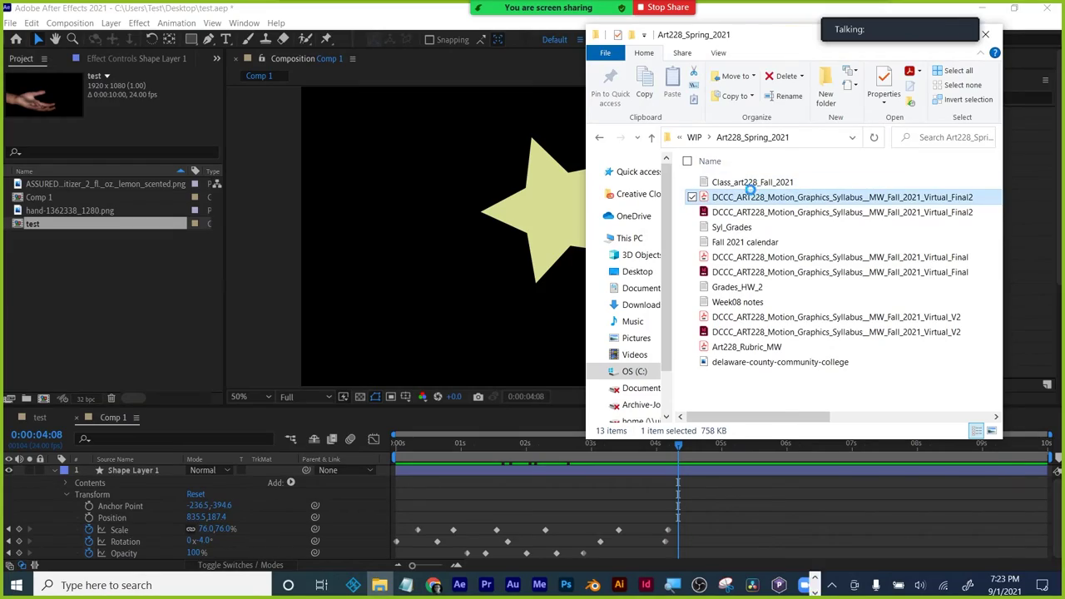
scroll(732, 275, down, 5)
scroll(729, 278, down, 15)
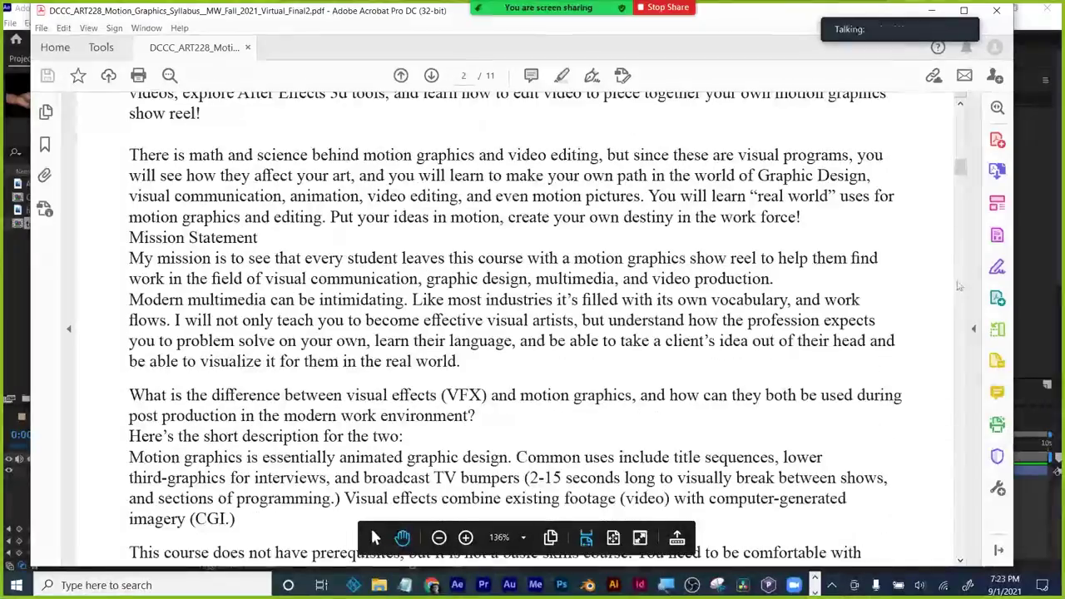
scroll(957, 283, down, 20)
scroll(946, 264, down, 10)
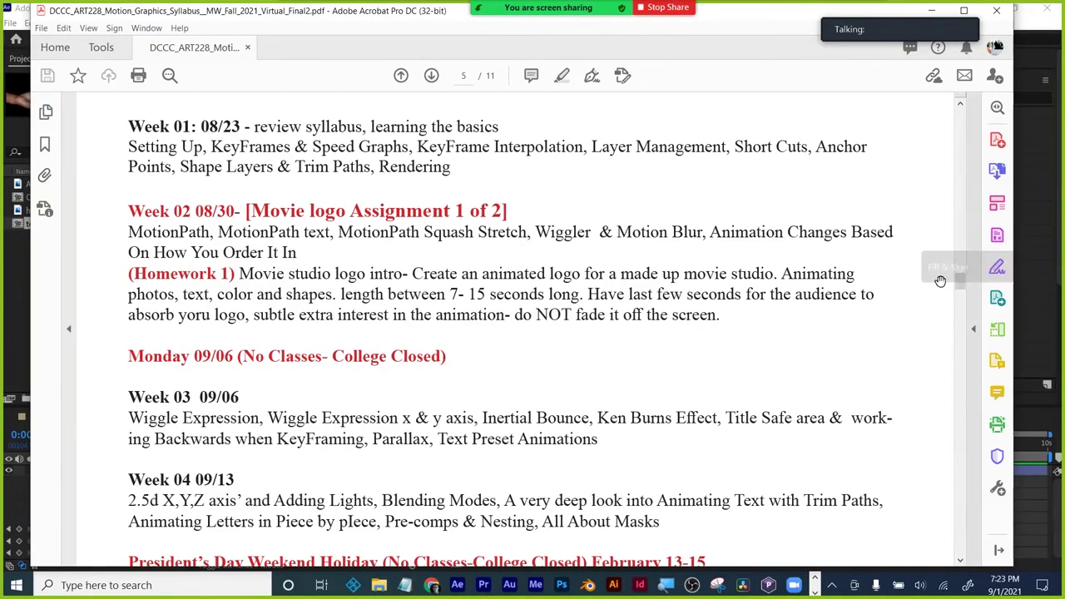
scroll(953, 291, down, 10)
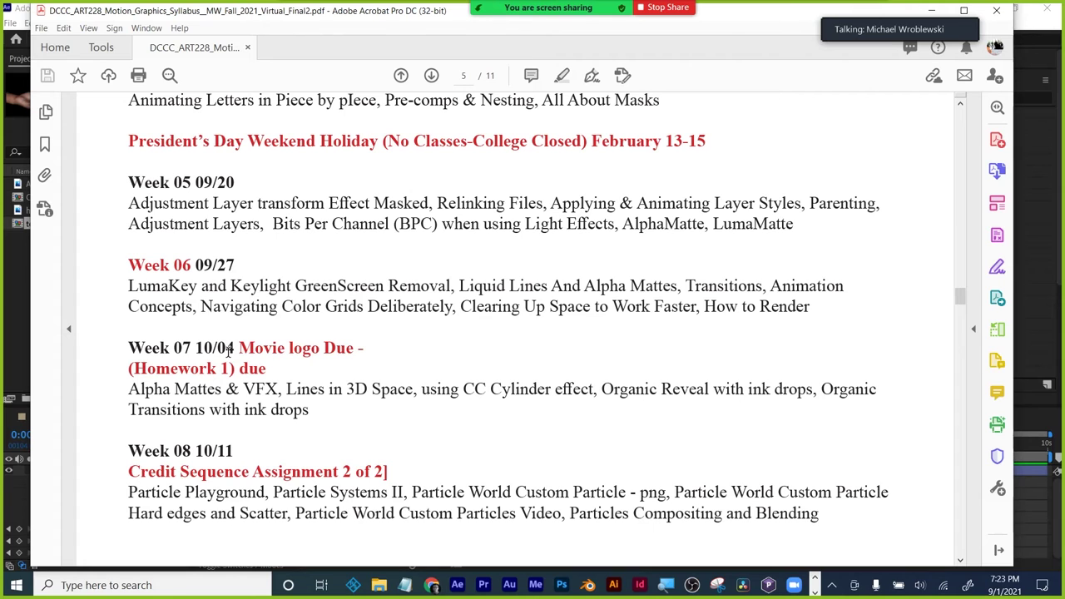
click(932, 12)
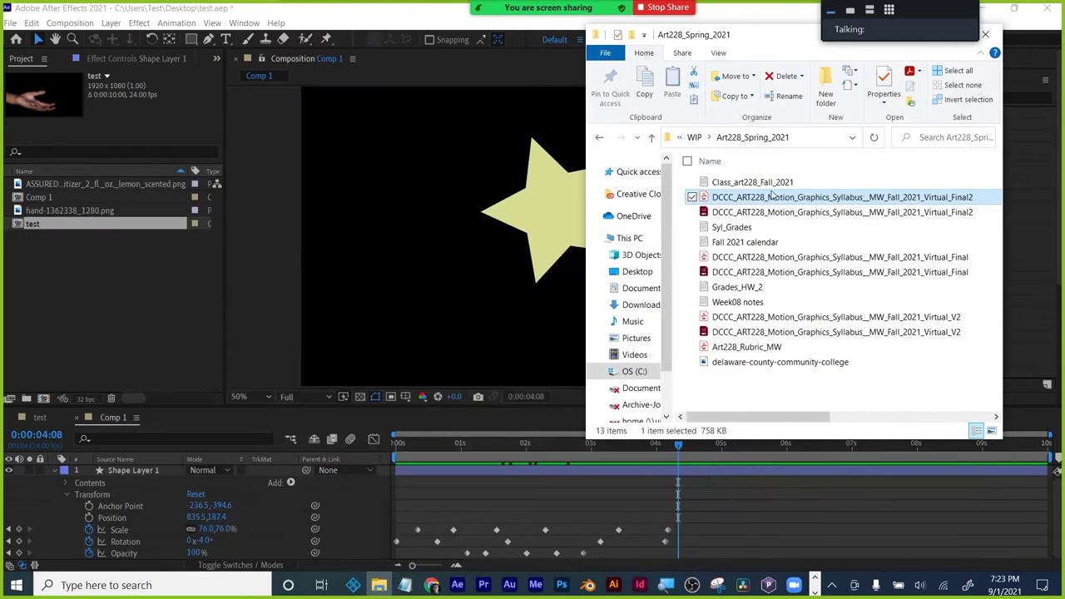
- Return to After Effects, move Comp 1's current time to 0:00:00:00 and collapse the properties of Shape Layer 1
click(452, 330)
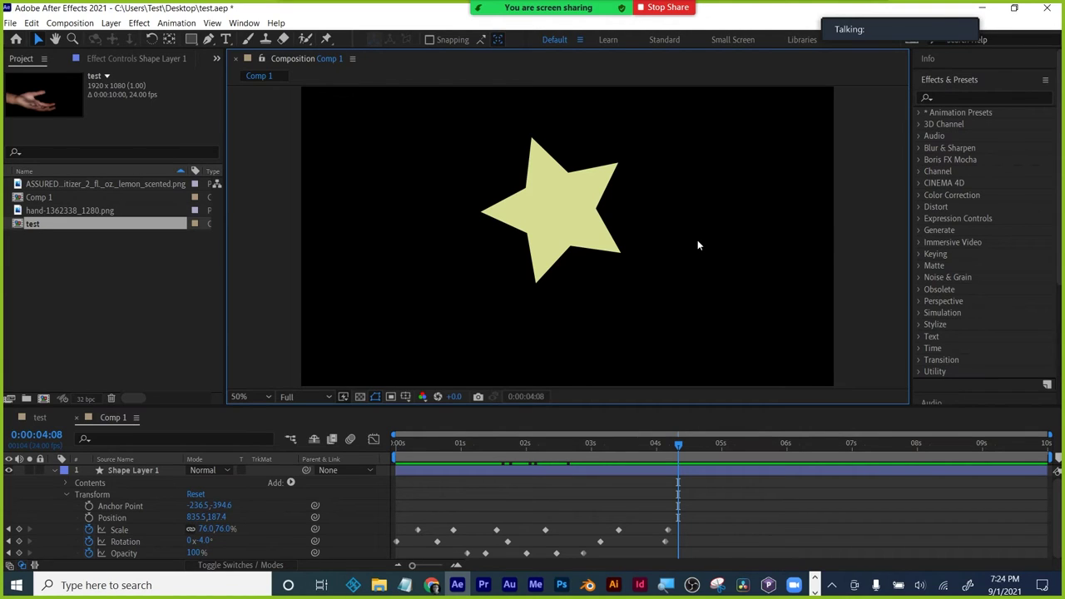
click(685, 481)
click(690, 472)
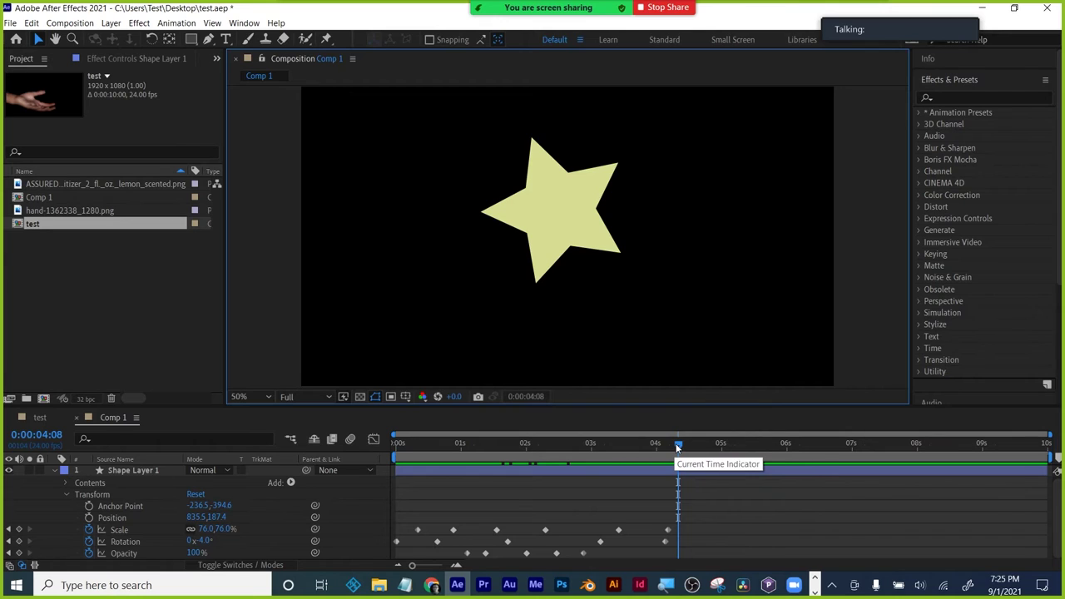
drag(675, 447, 400, 447)
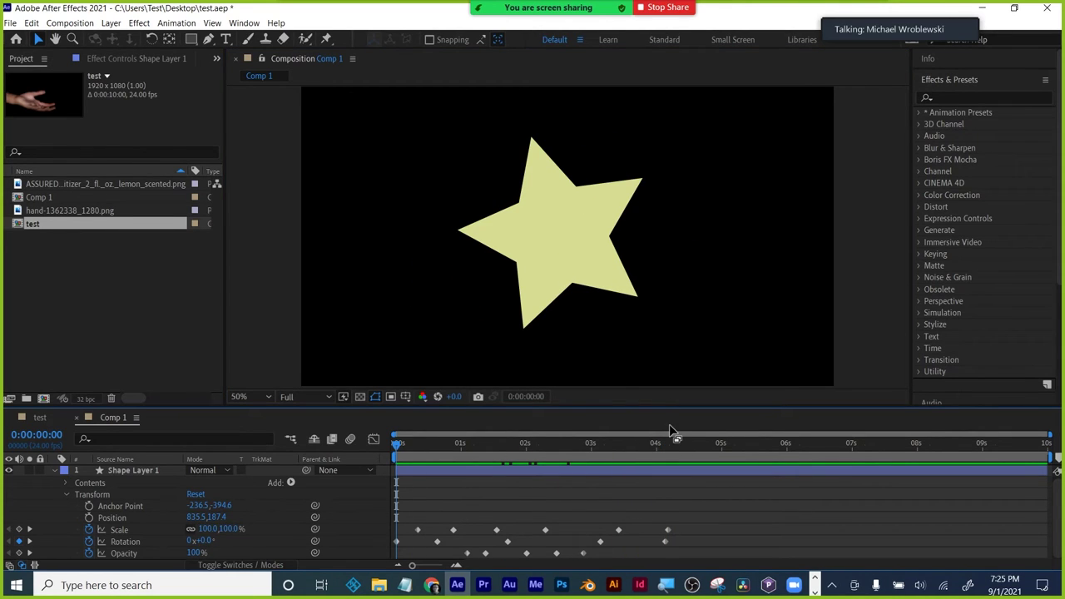
click(49, 472)
click(54, 470)
click(84, 535)
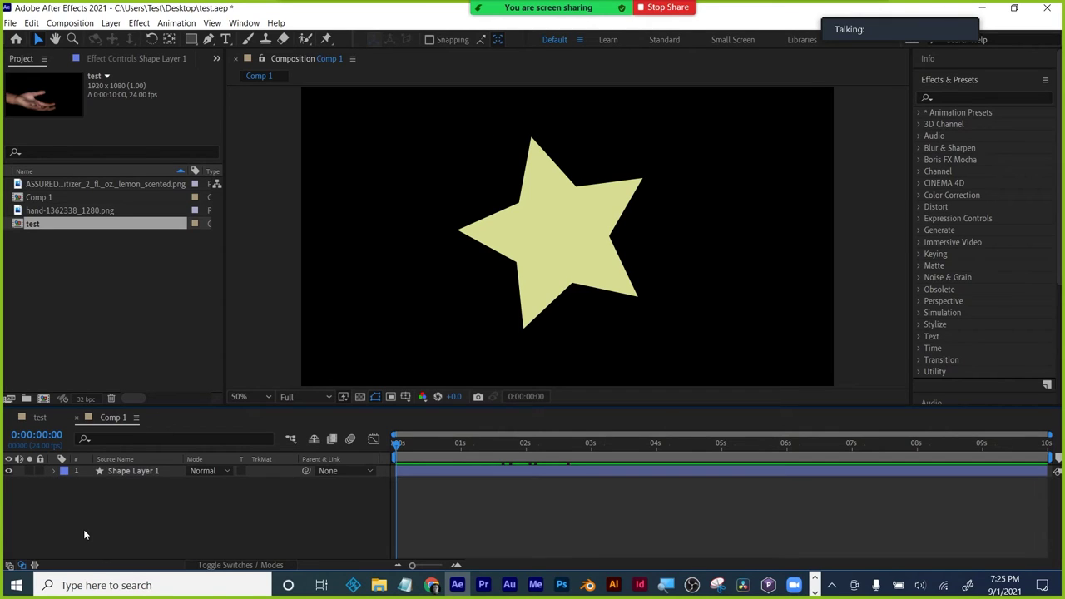
- Deselect the test composition, read the newest message in the Zoom meeting chat and close the chat
click(110, 316)
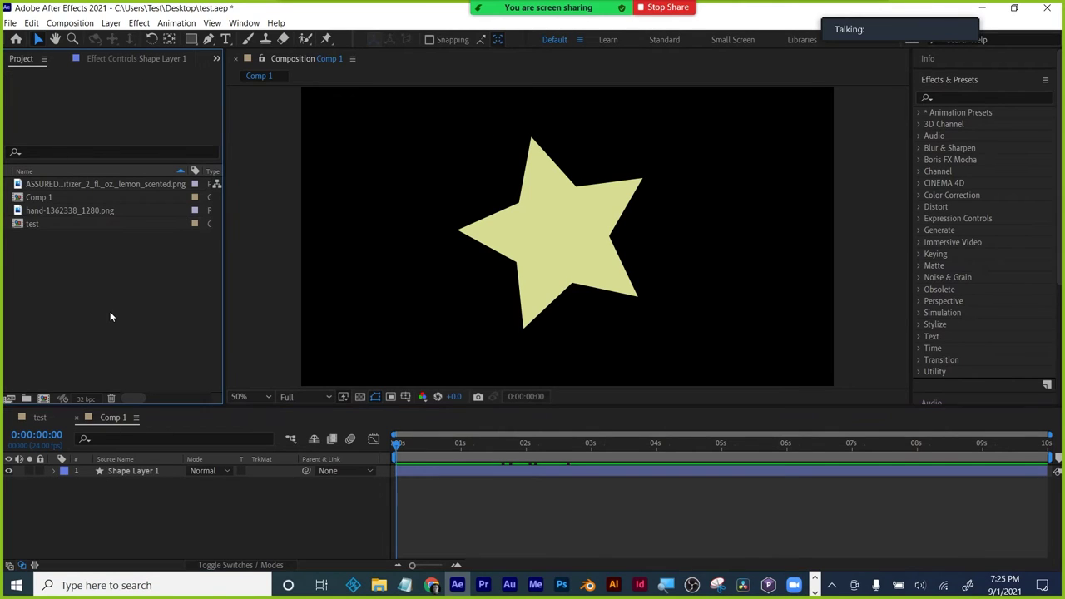
click(153, 531)
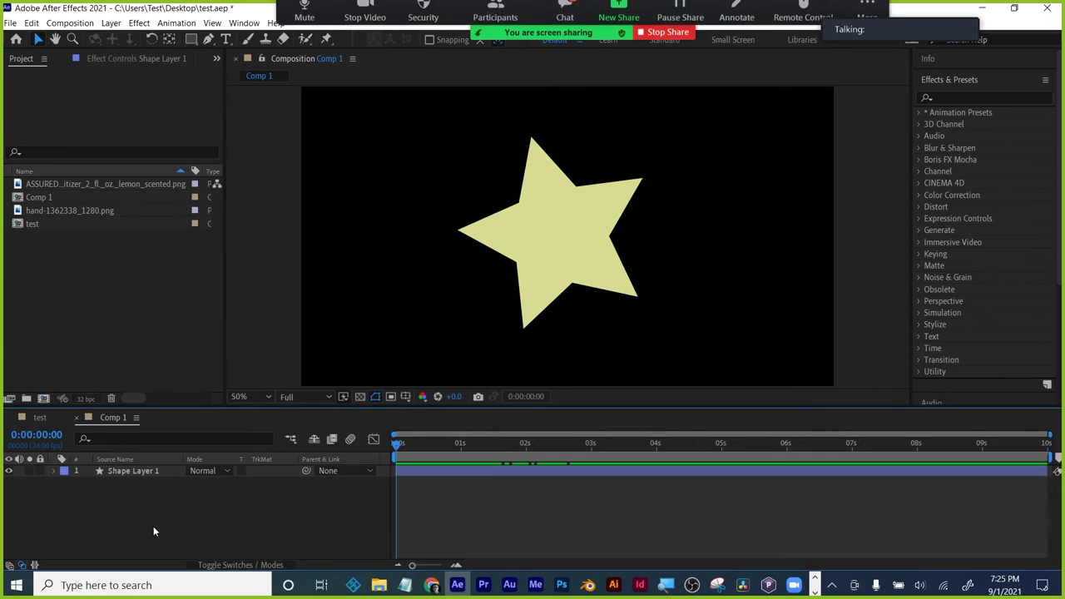
click(565, 25)
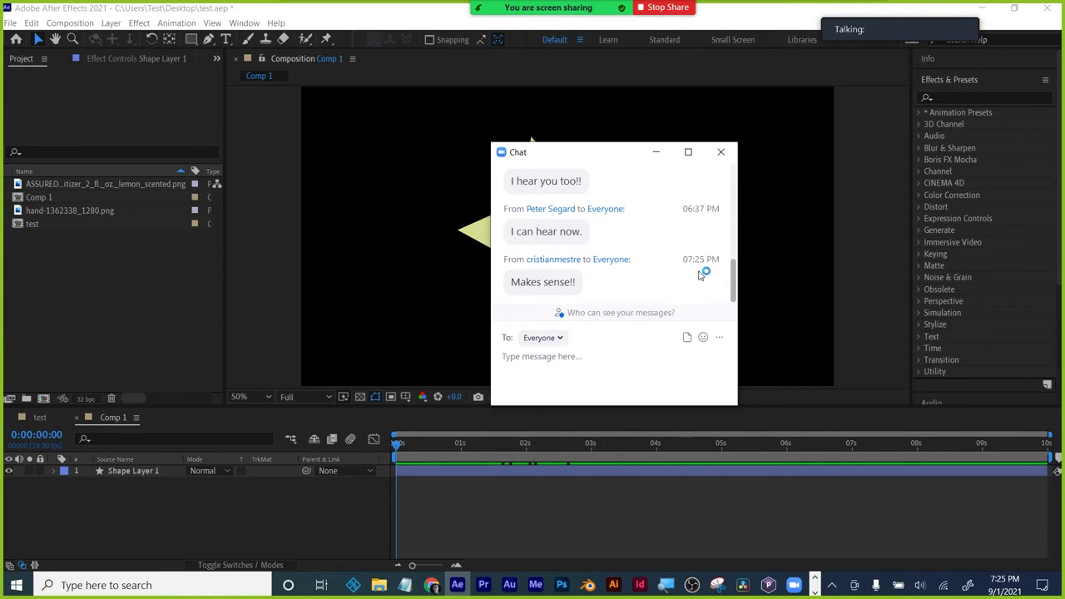
click(721, 151)
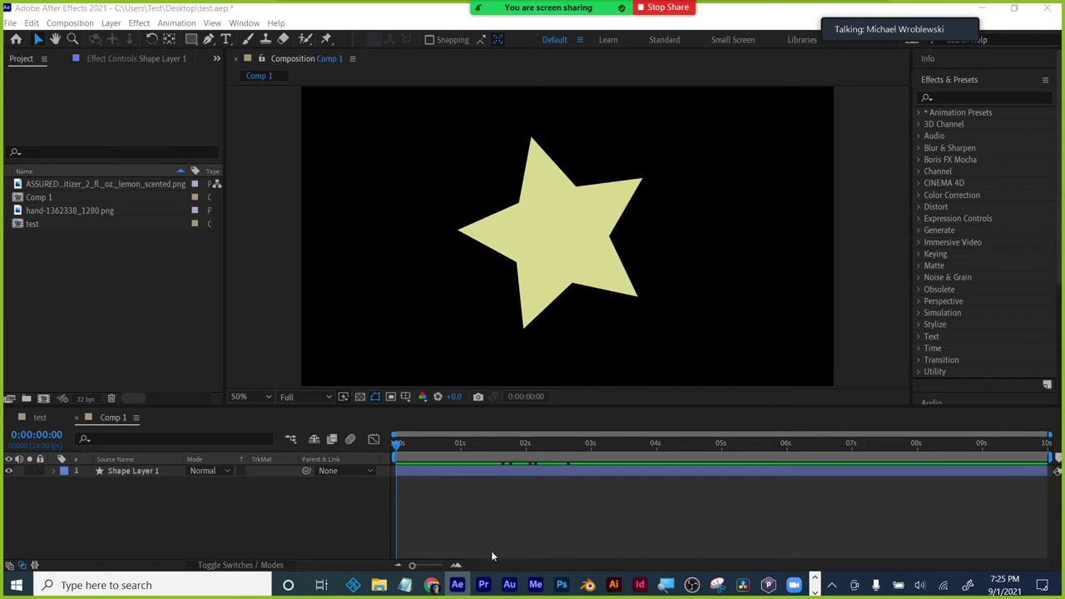
- Switch to Chrome and launch Canvas from the delaGATE portal's list of apps
click(432, 585)
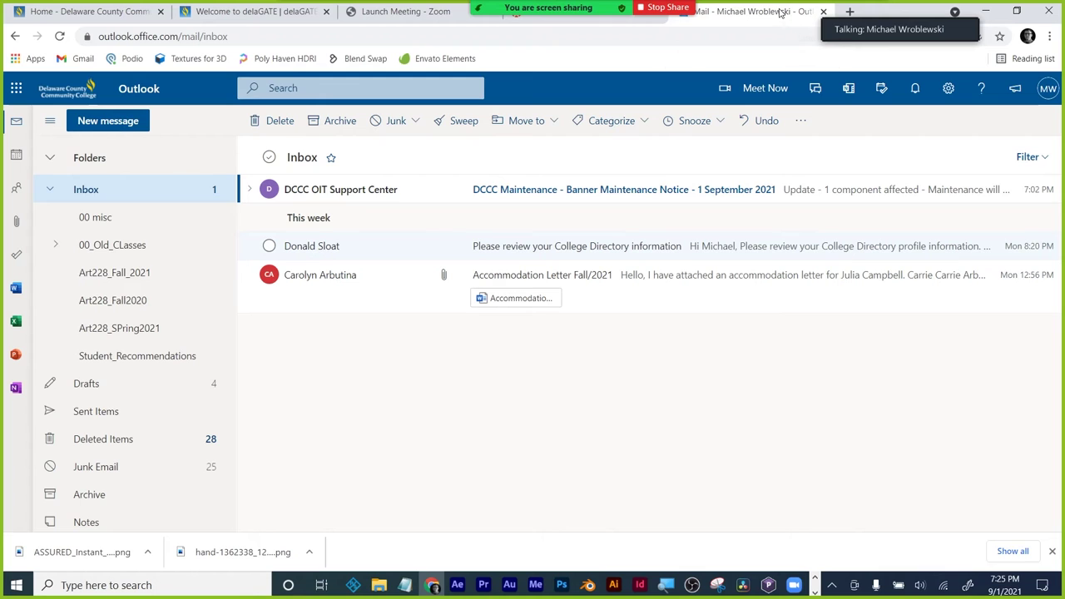
click(540, 18)
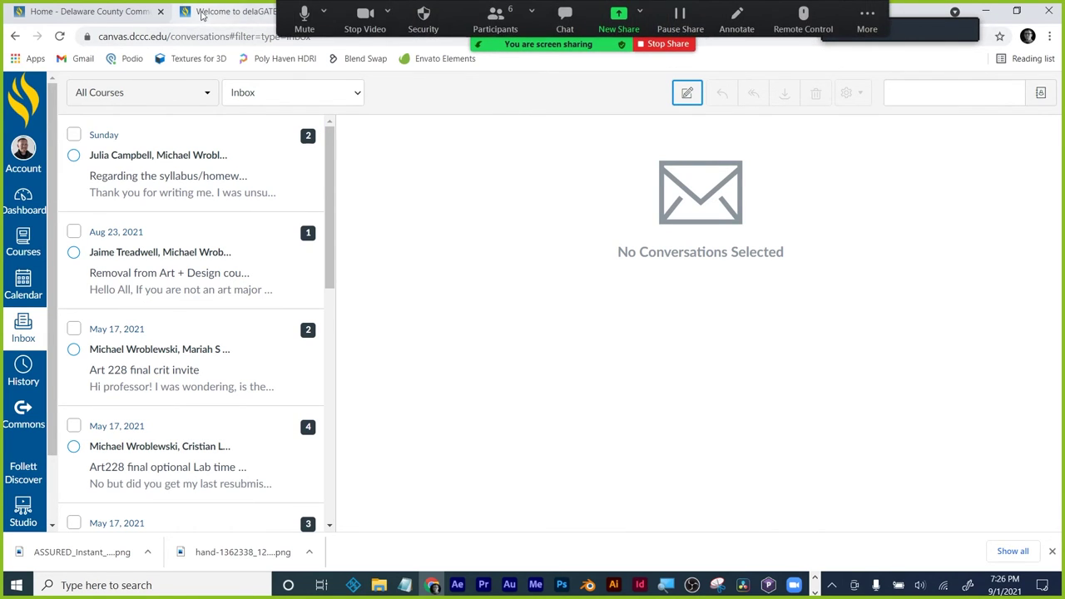
click(235, 11)
scroll(918, 189, up, 5)
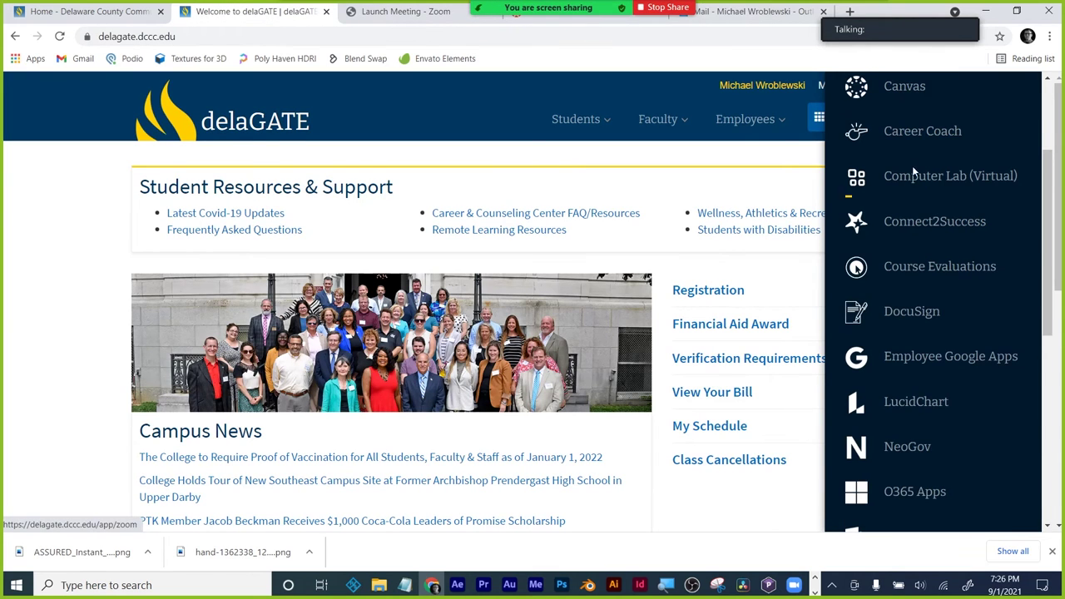
click(904, 95)
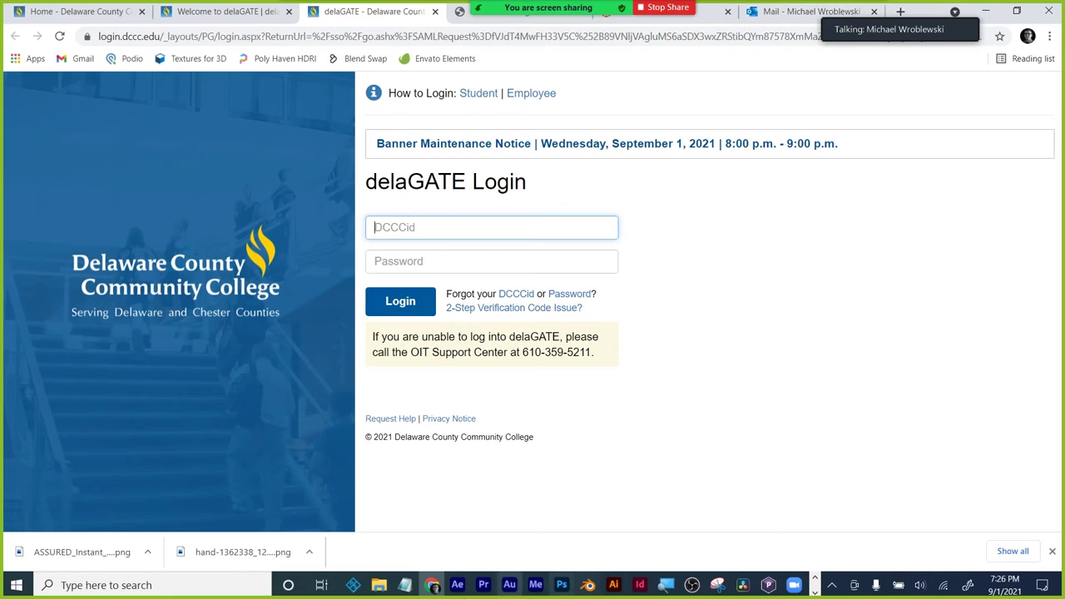
- Switch to File Explorer and open the Welcome_Fall_2021 video from the Desktop in Windows Media Player
click(377, 586)
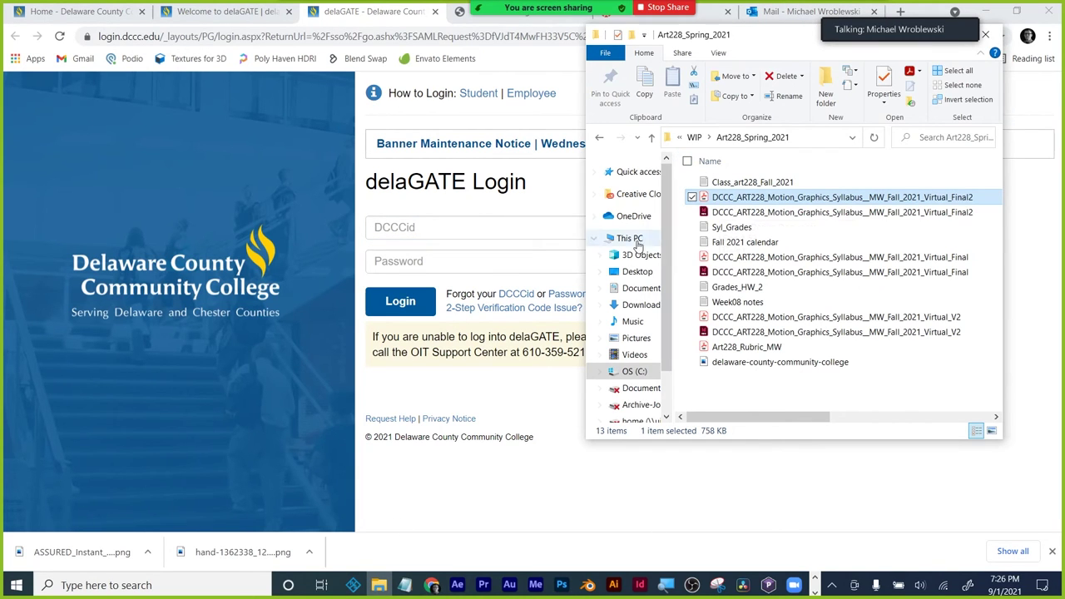
click(630, 273)
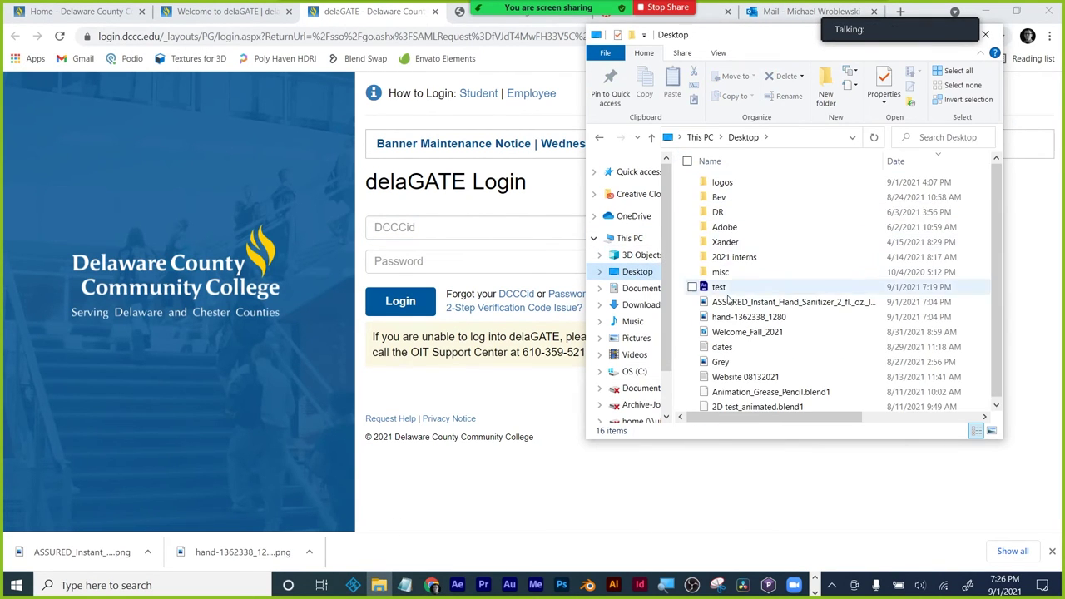
right_click(727, 333)
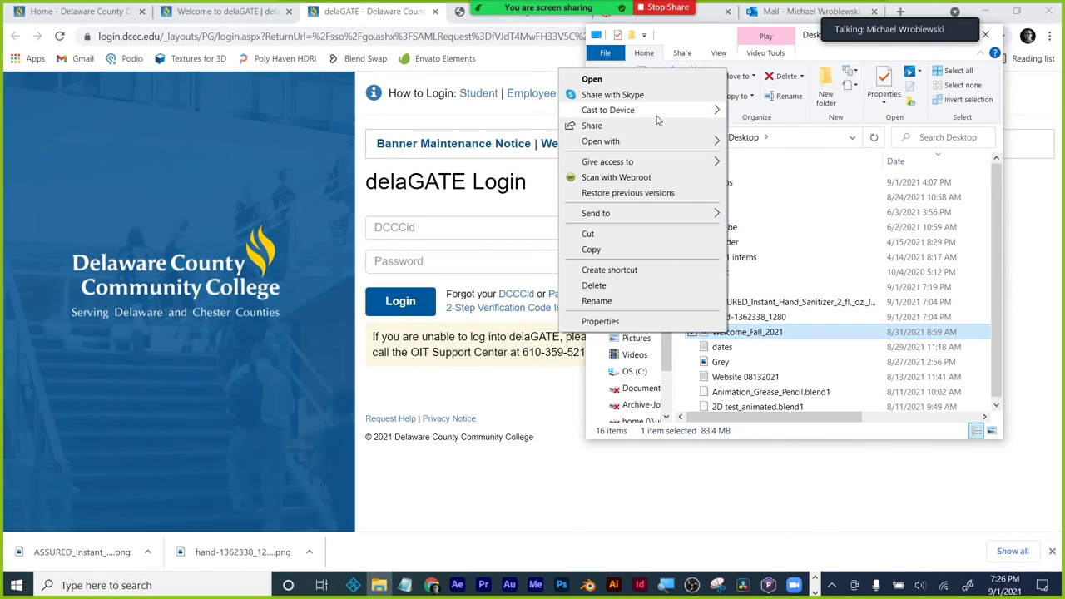
mouse_move(653, 147)
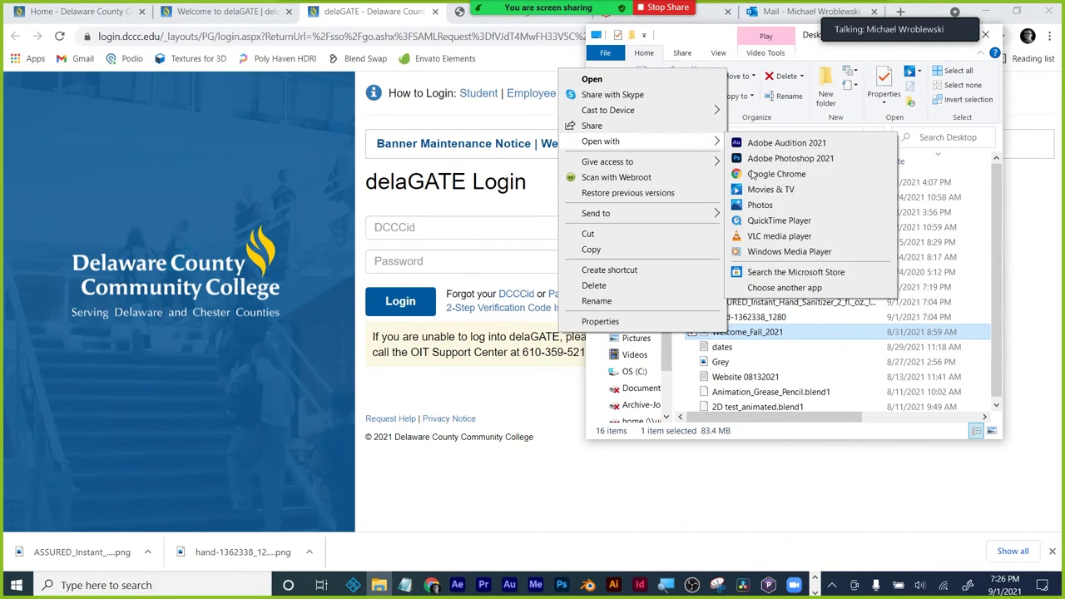
click(765, 249)
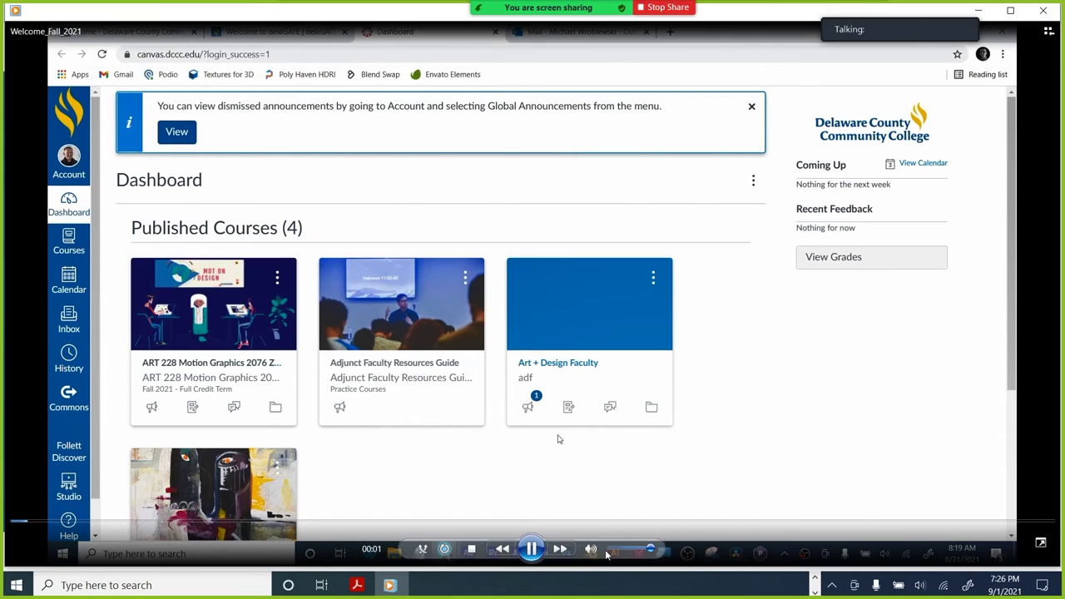
- Pause the Welcome_Fall_2021 video, skip ahead to about 01:18 and resume playback to find the lecture links section
click(532, 548)
click(73, 524)
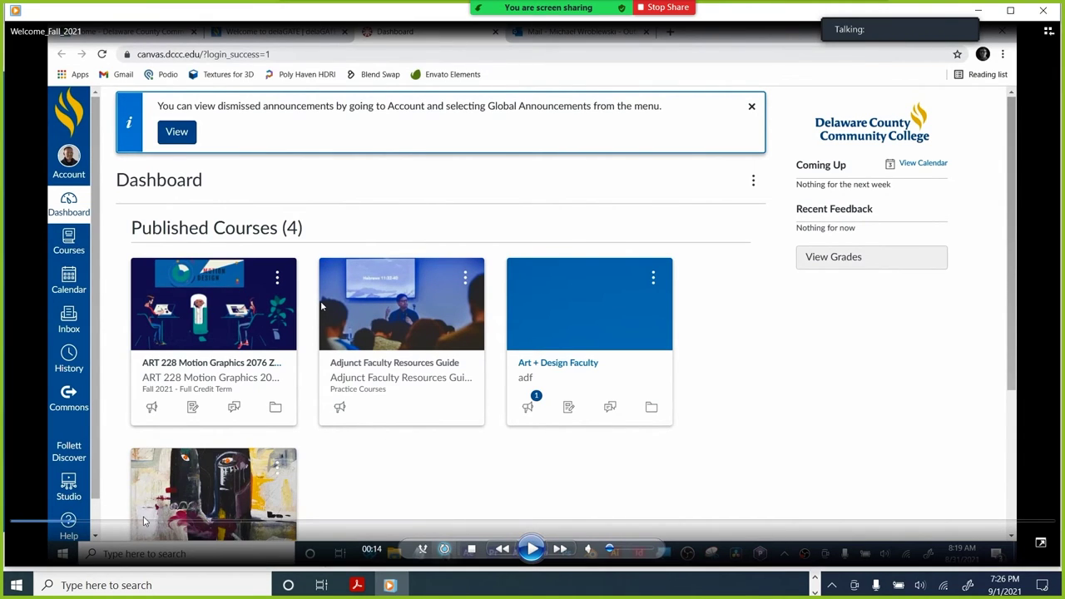
click(146, 523)
drag(176, 524, 315, 524)
click(530, 549)
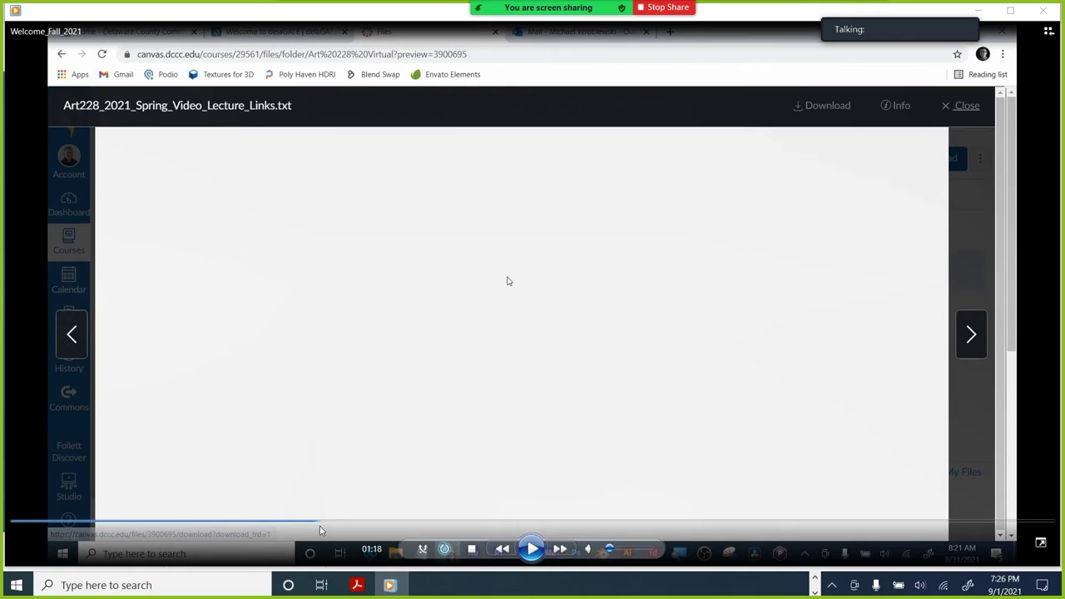
- Rewind the Welcome_Fall_2021 video to about 00:53 and play how to reach the lecture links file in Canvas
click(291, 524)
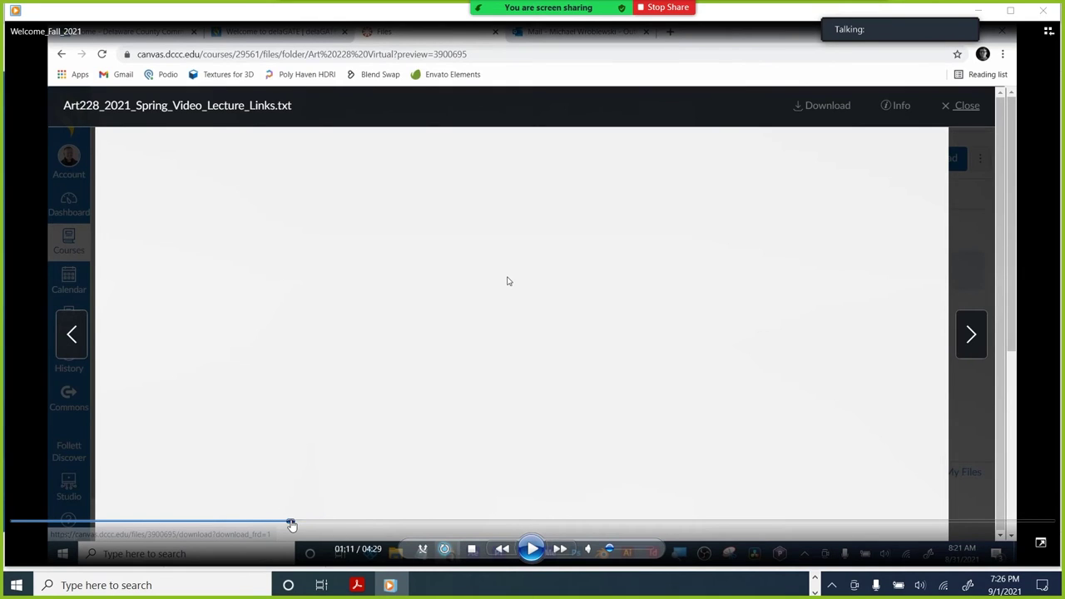
click(526, 552)
click(270, 525)
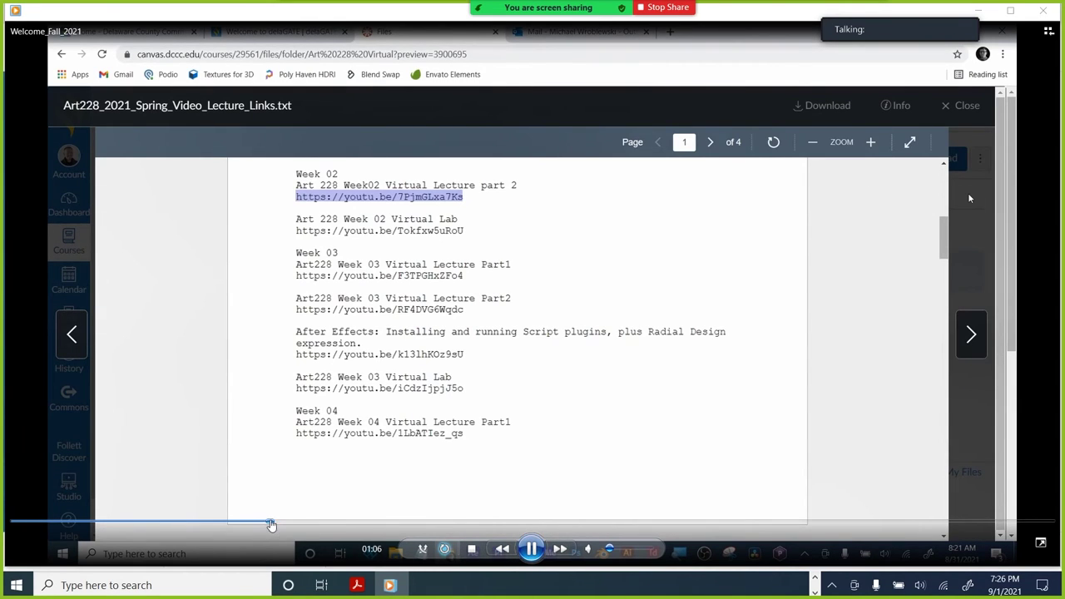
click(238, 524)
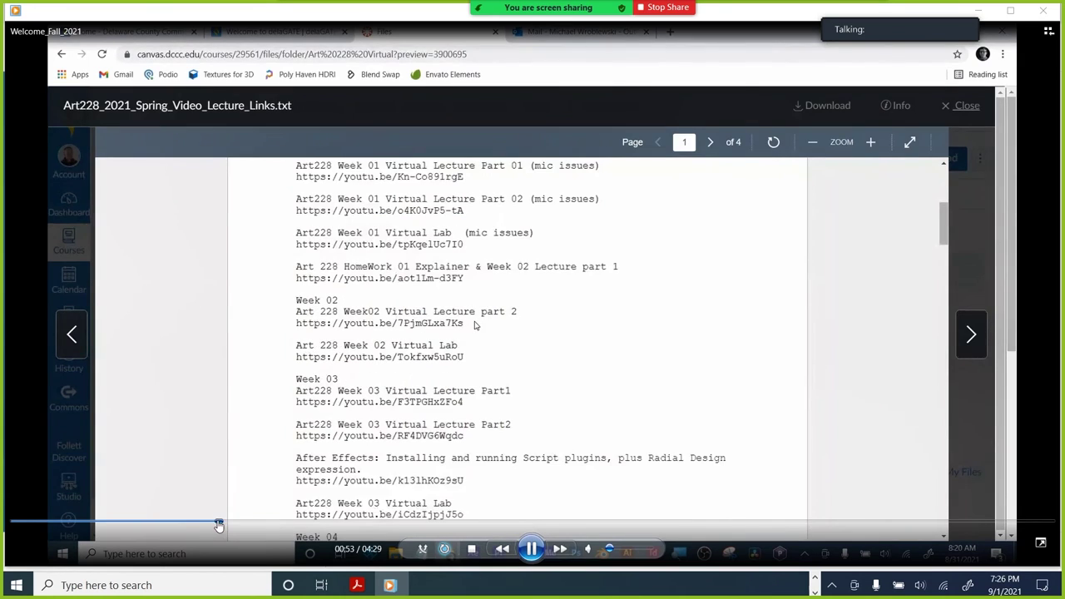
click(219, 522)
click(531, 549)
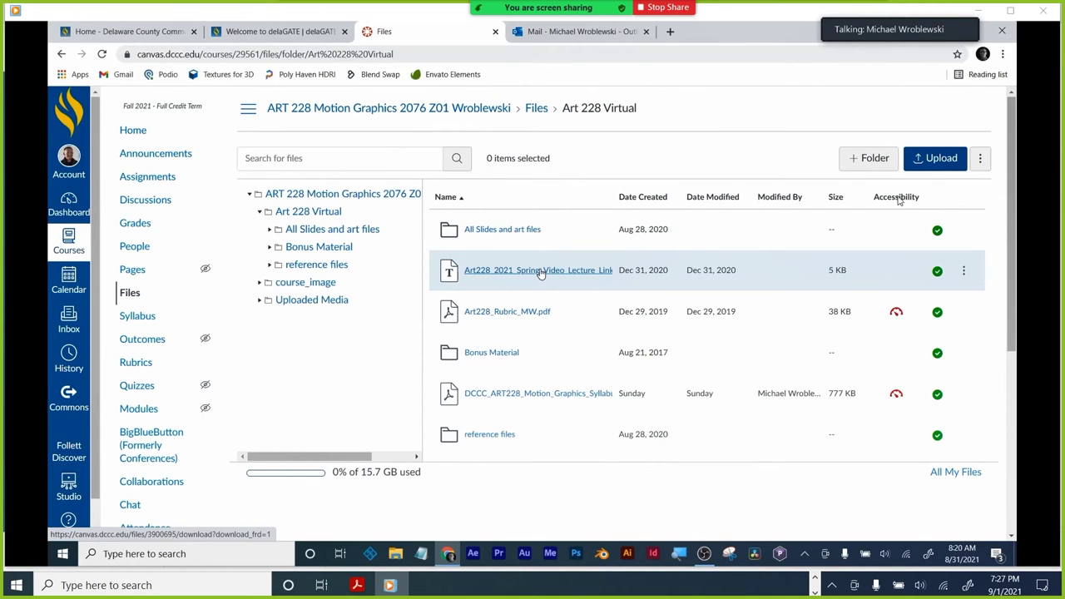
- Close the welcome video, switch to After Effects and open the test composition's timeline
click(1043, 11)
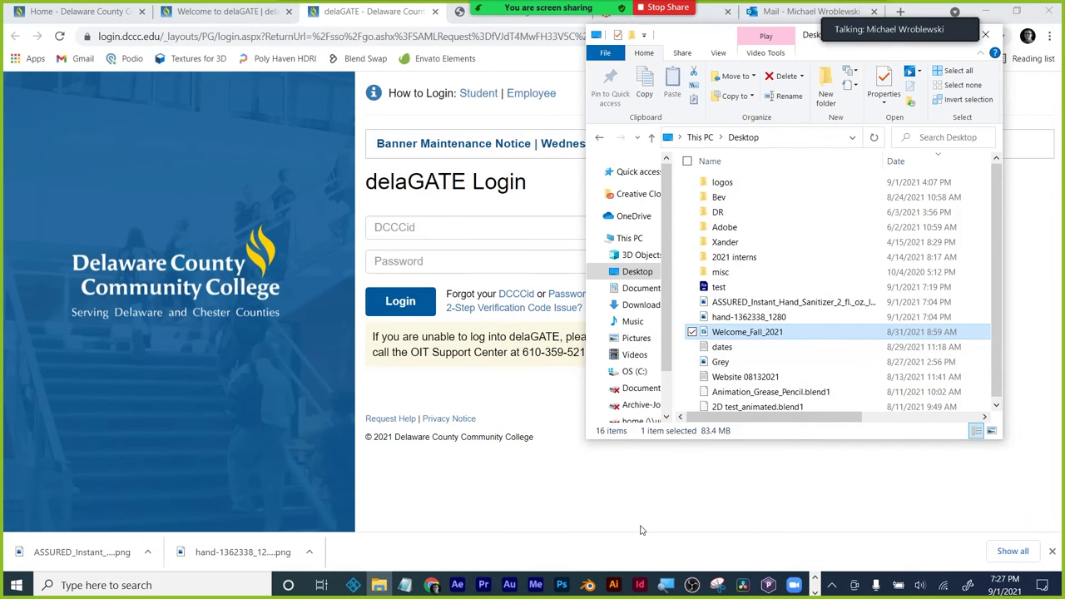
click(745, 509)
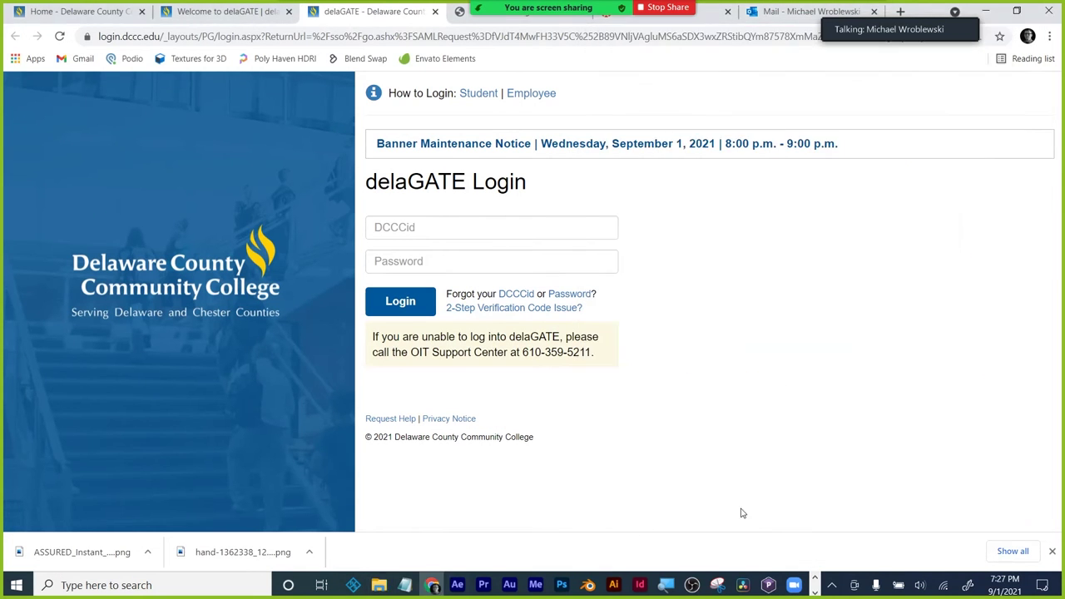
click(457, 585)
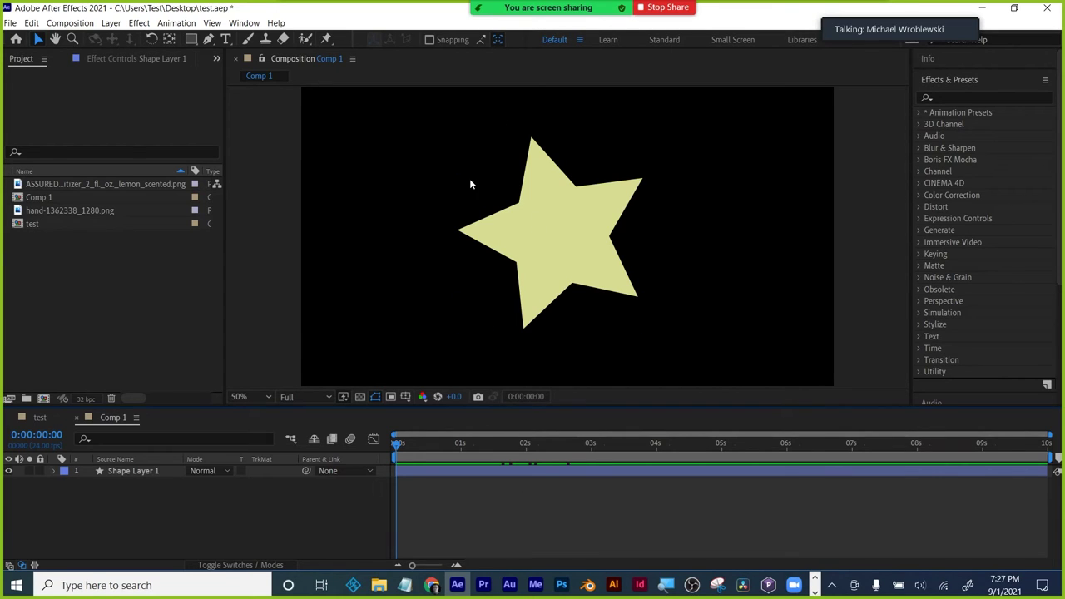
click(38, 418)
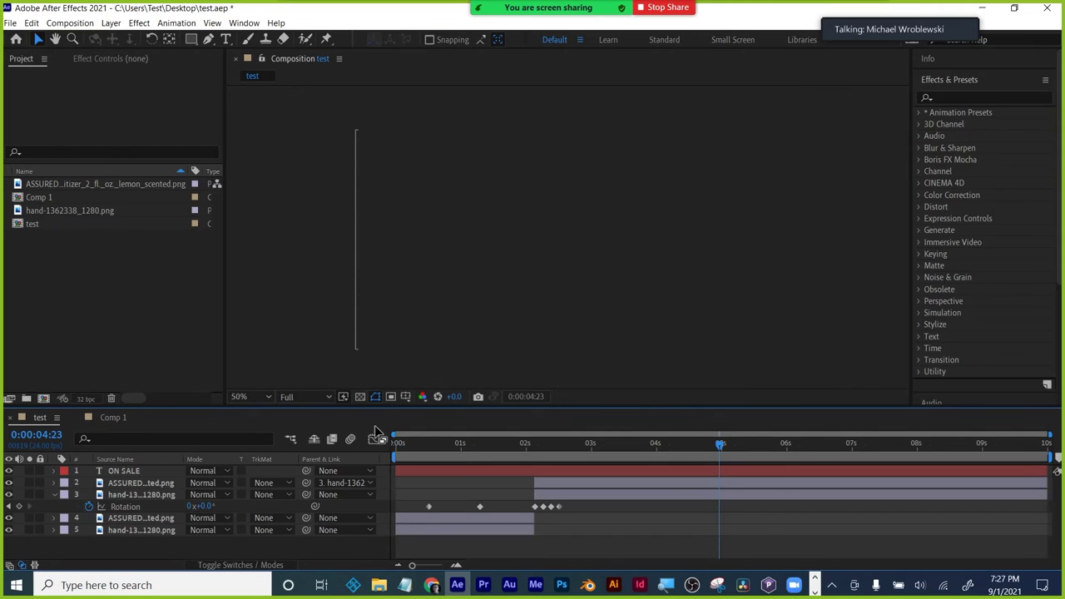
- Scrub through the test composition to review the bottle, hand and ON SALE text animation, stopping at 0:00:05:09
drag(385, 457, 728, 446)
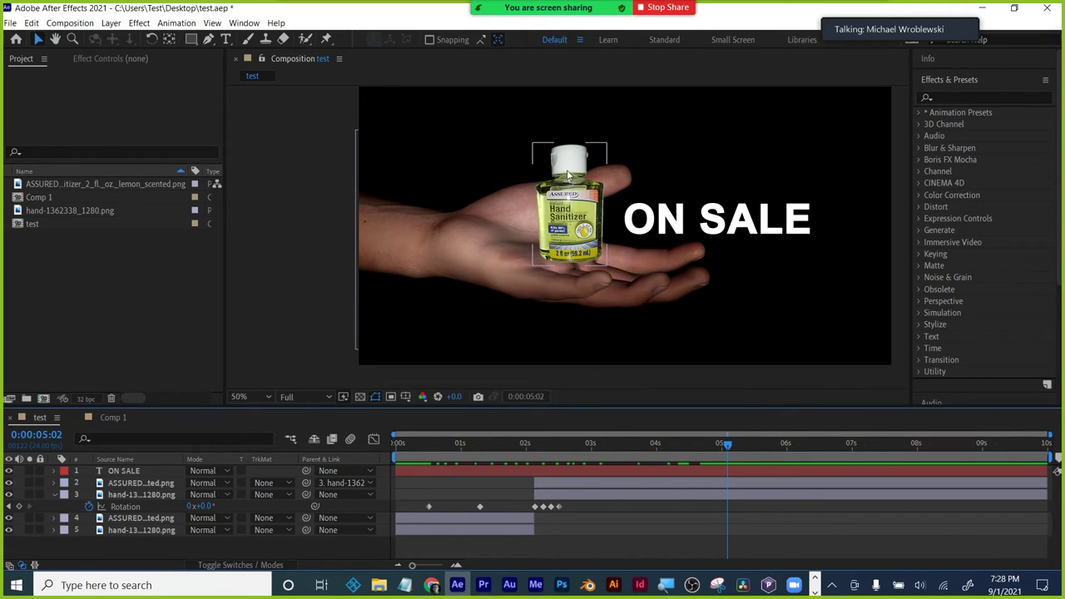
mouse_move(547, 451)
mouse_down()
mouse_move(479, 455)
mouse_move(545, 446)
mouse_up()
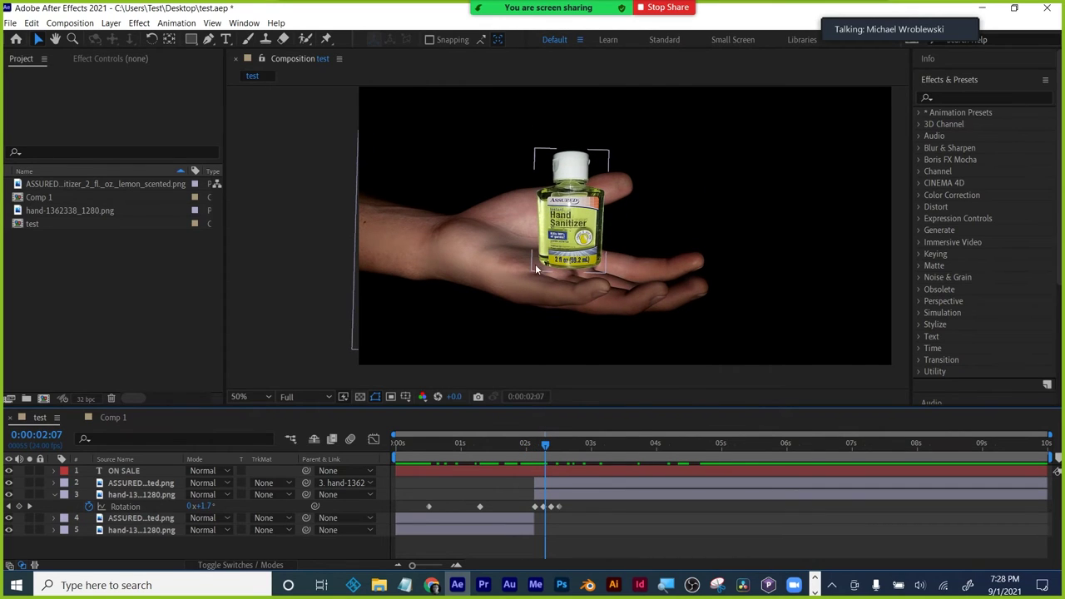
drag(527, 444, 571, 441)
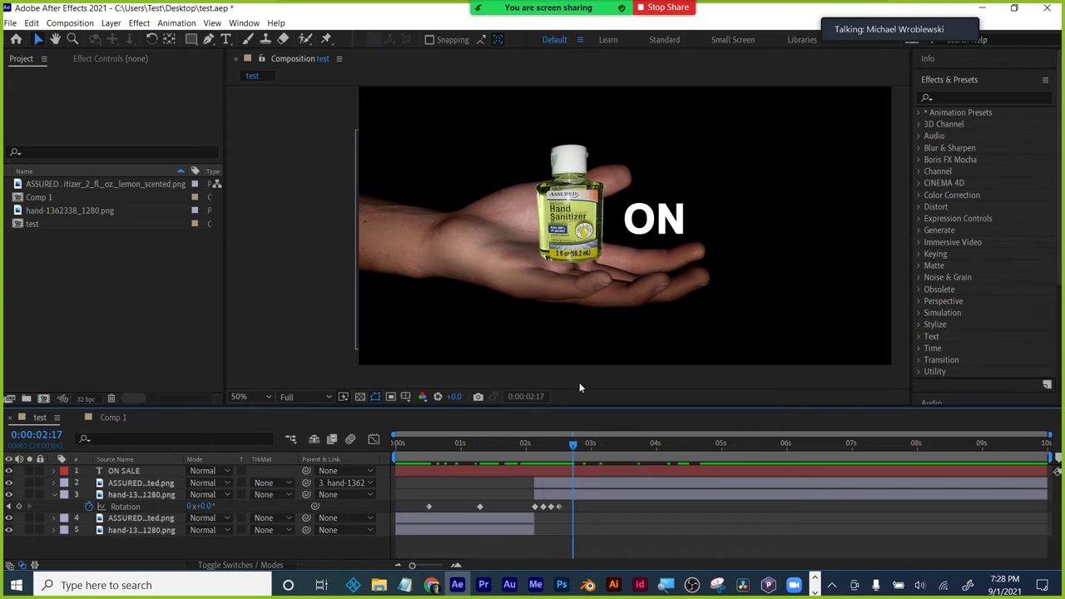
drag(570, 447, 491, 455)
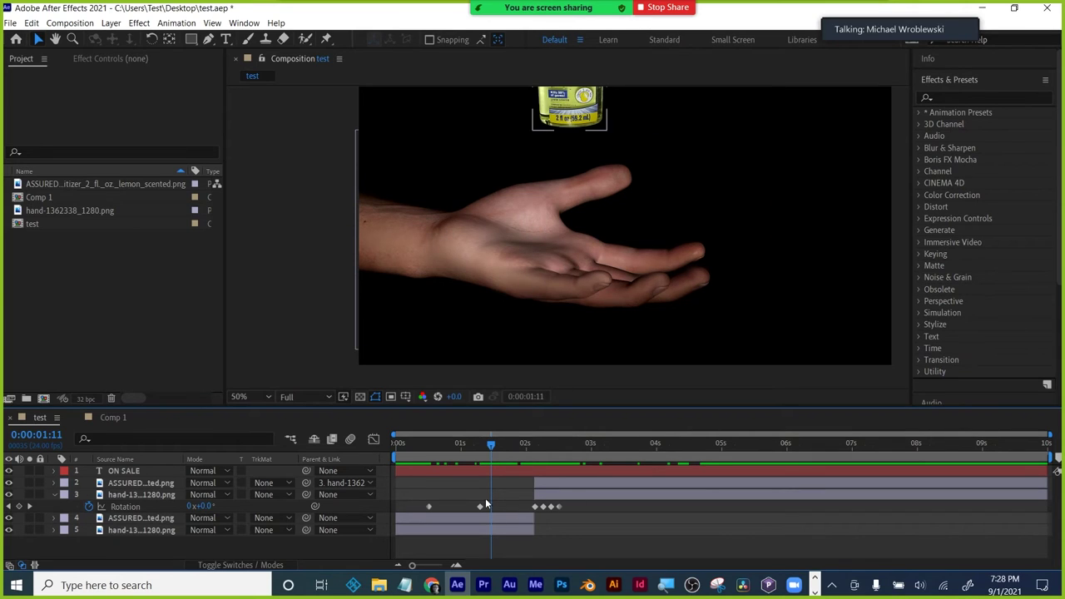
click(497, 441)
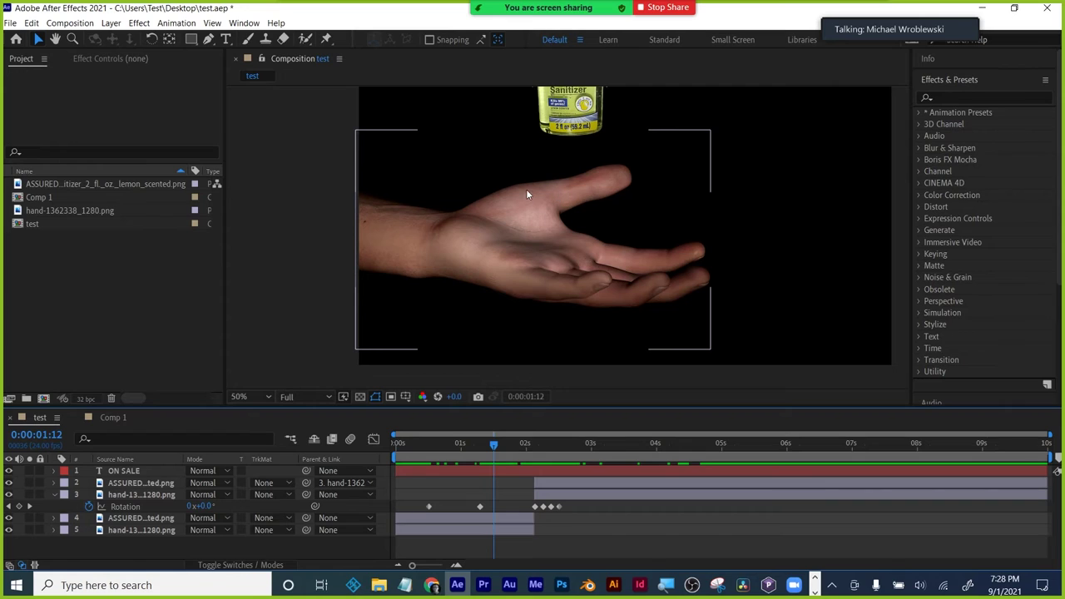
drag(493, 445, 746, 450)
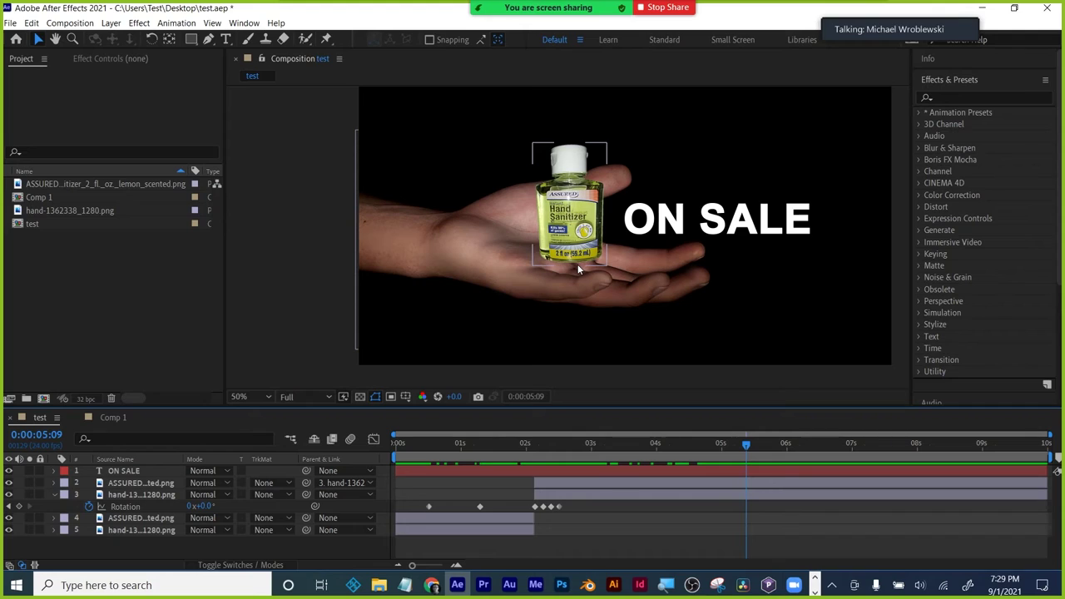
- Select the sanitizer bottle in the test composition, scrub to 0:00:02:13 to review its landing, and deselect it
click(445, 426)
click(559, 197)
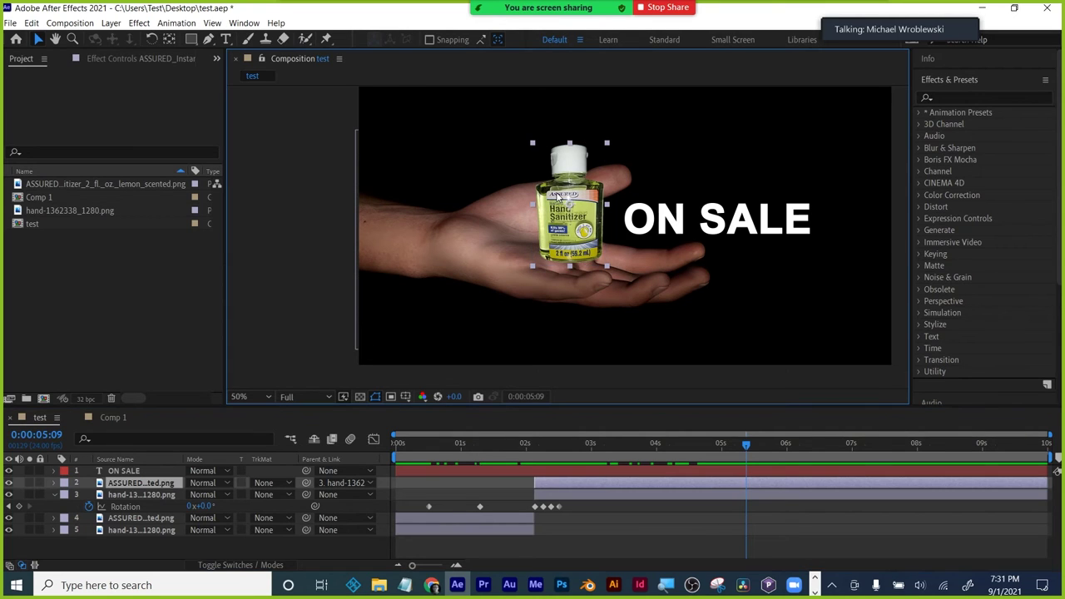
click(475, 443)
drag(454, 450, 561, 432)
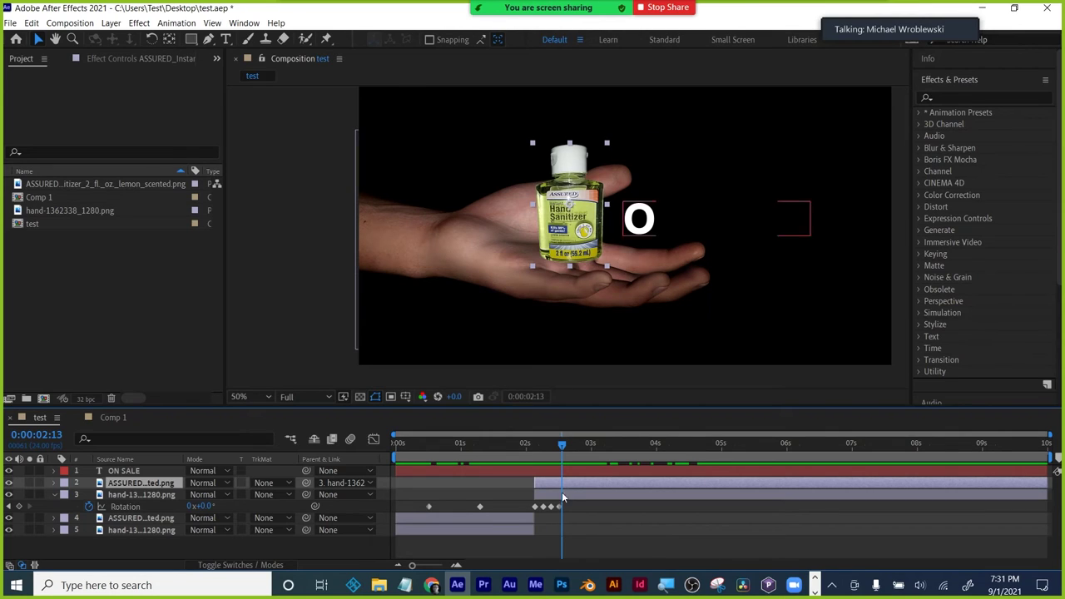
click(575, 530)
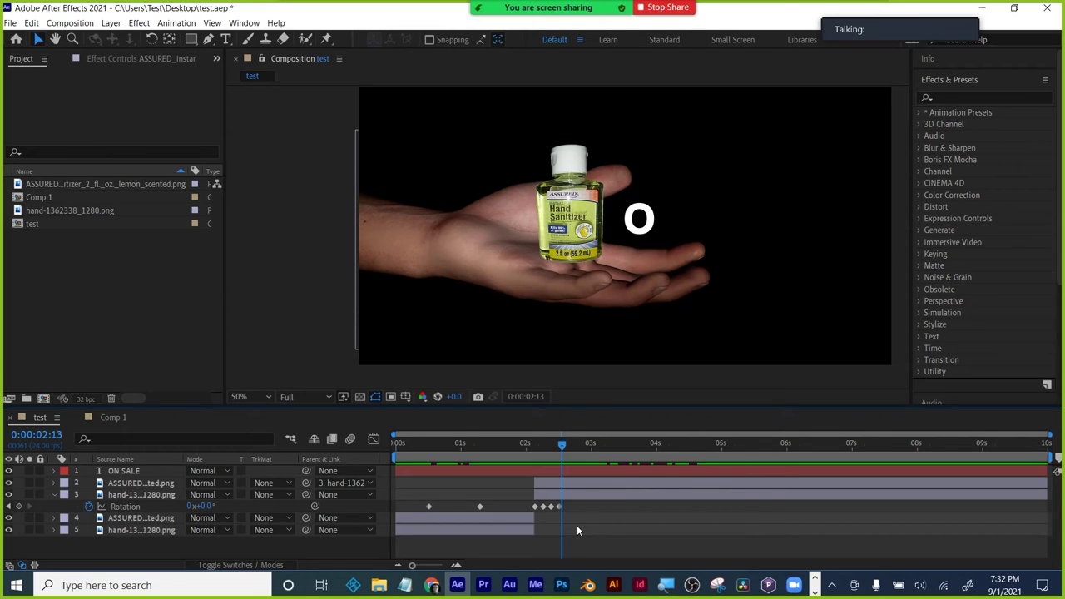
- Scrub the test composition from the start to 0:00:08:10, reviewing the whole animation, and return to 0:00:04:23
drag(562, 440, 368, 465)
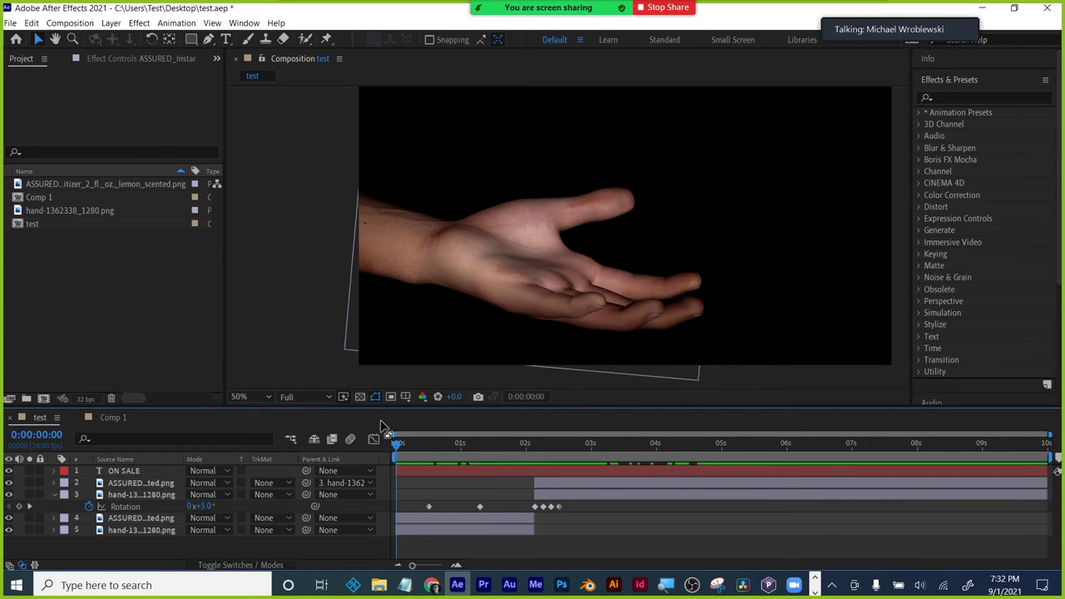
click(398, 443)
drag(398, 443, 944, 443)
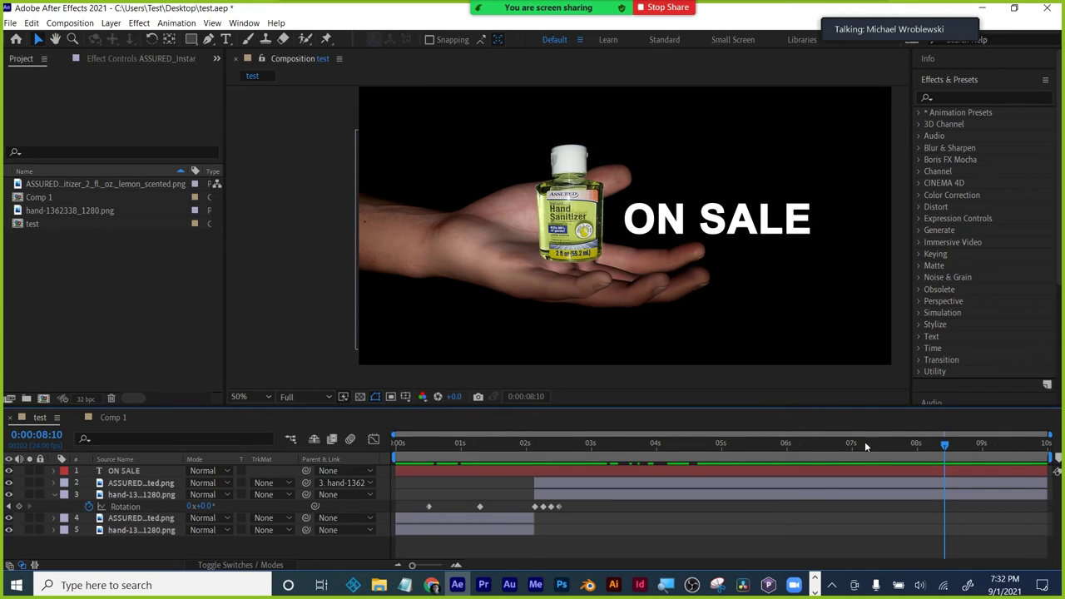
drag(893, 452, 790, 441)
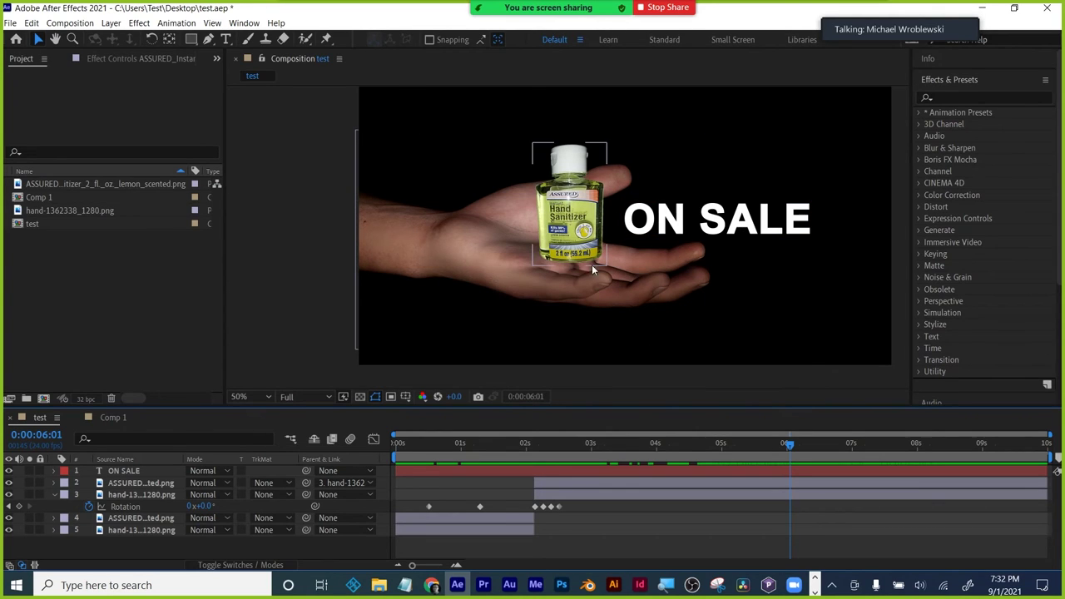
drag(788, 447, 806, 446)
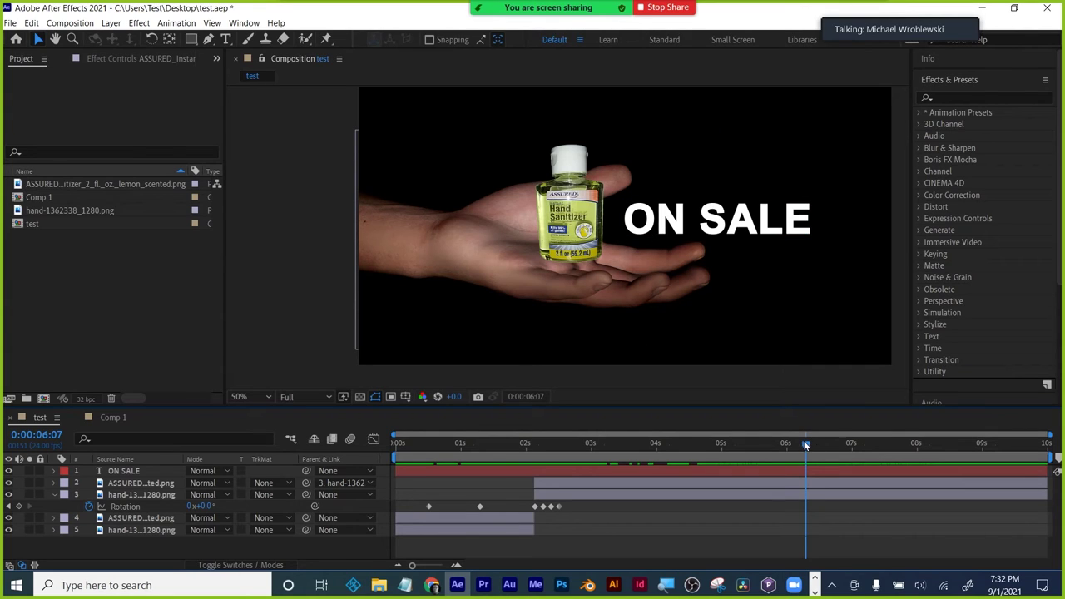
drag(807, 443, 719, 445)
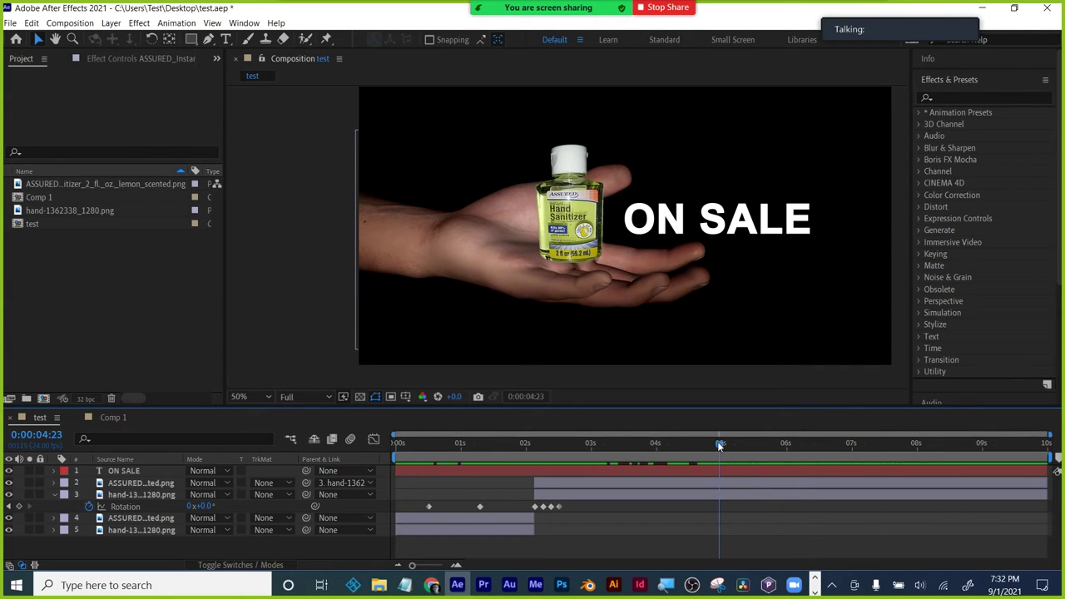
- Search the effects for "glow" and apply the Stylize Glow effect to the upper sanitizer bottle layer
click(953, 98)
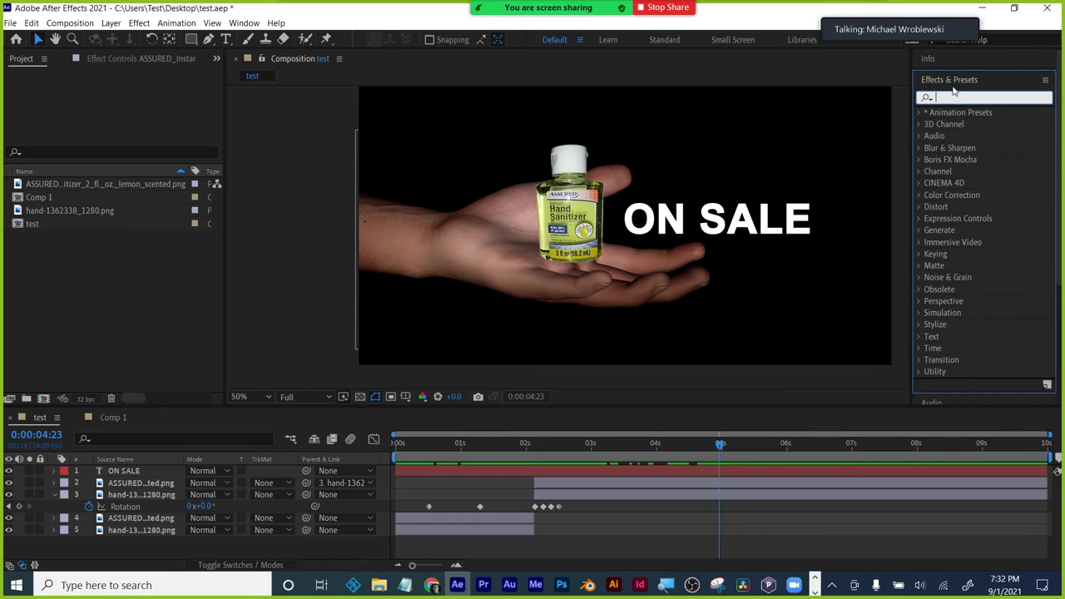
text(glow)
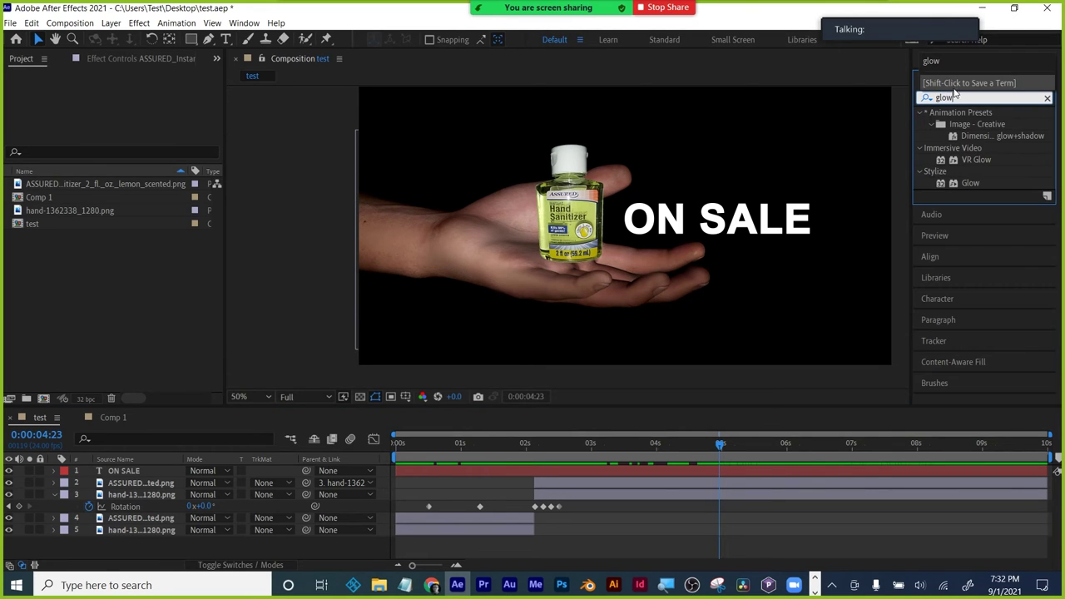
drag(966, 185, 674, 483)
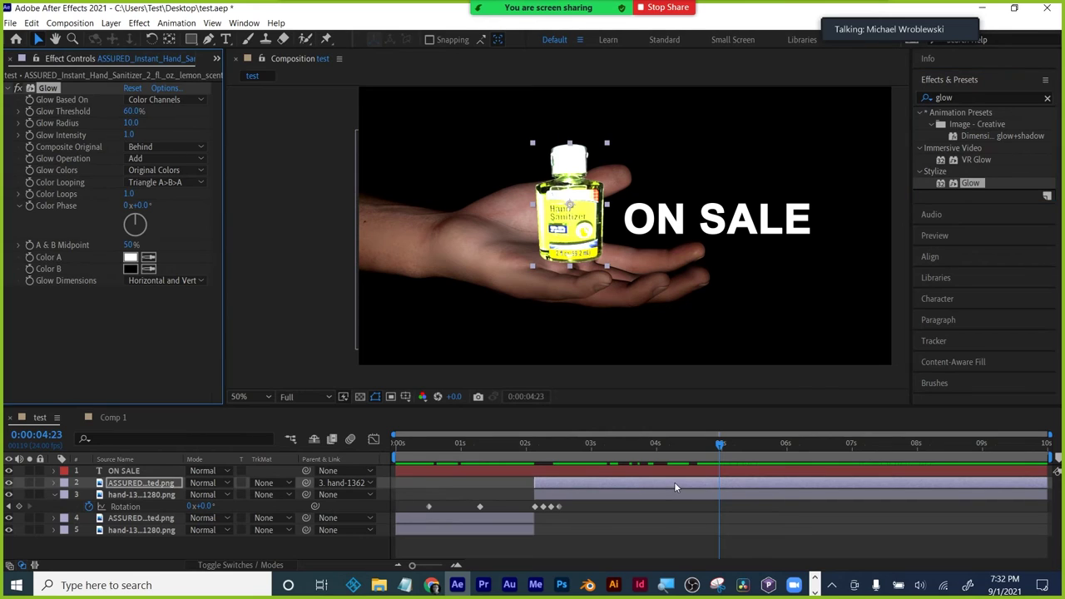
- At 0:00:07:00, enable keyframing for the bottle's Glow Threshold, Glow Radius and Glow Intensity and set all three to 0
drag(720, 444, 852, 443)
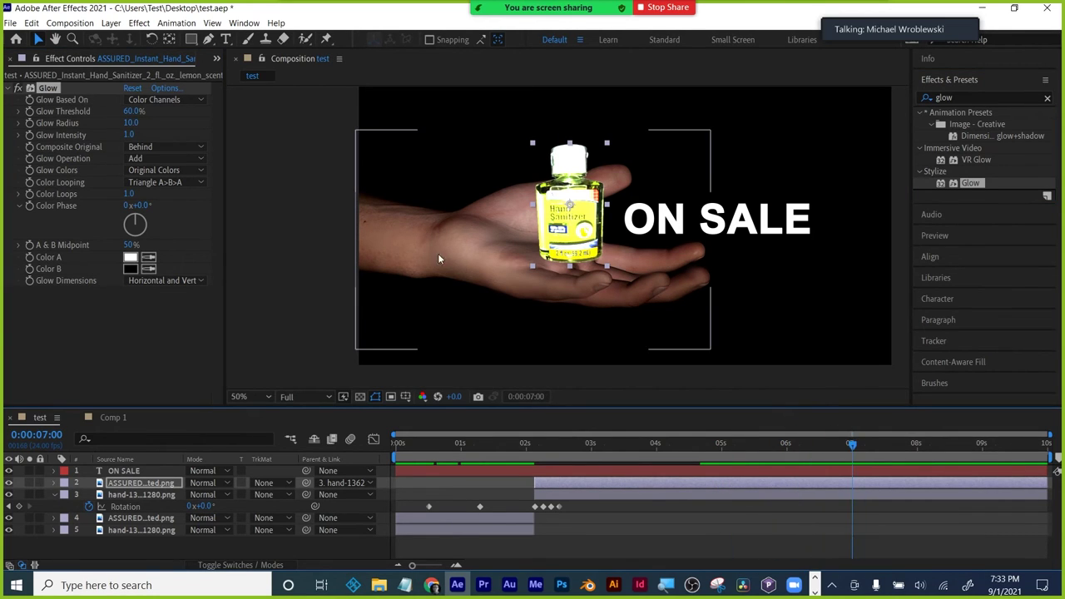
click(29, 115)
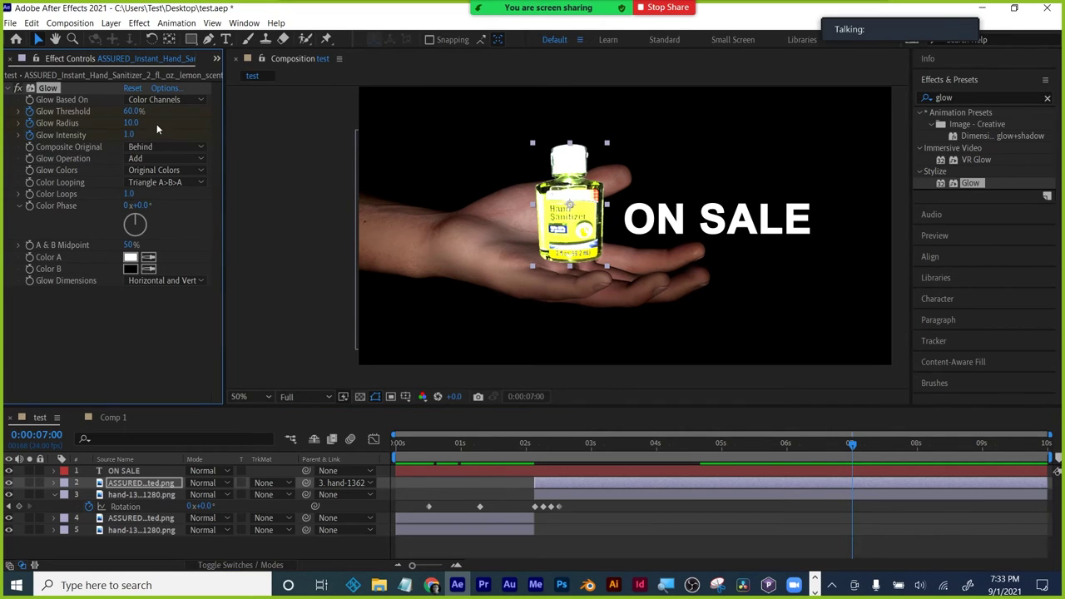
click(131, 111)
text(0)
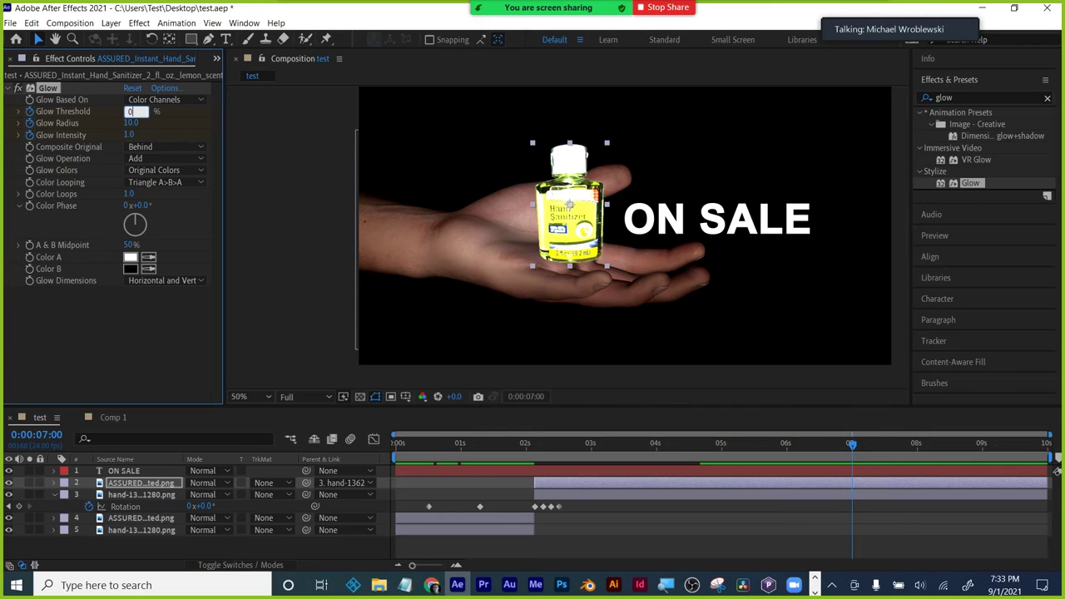
key(Return)
click(133, 122)
text(50)
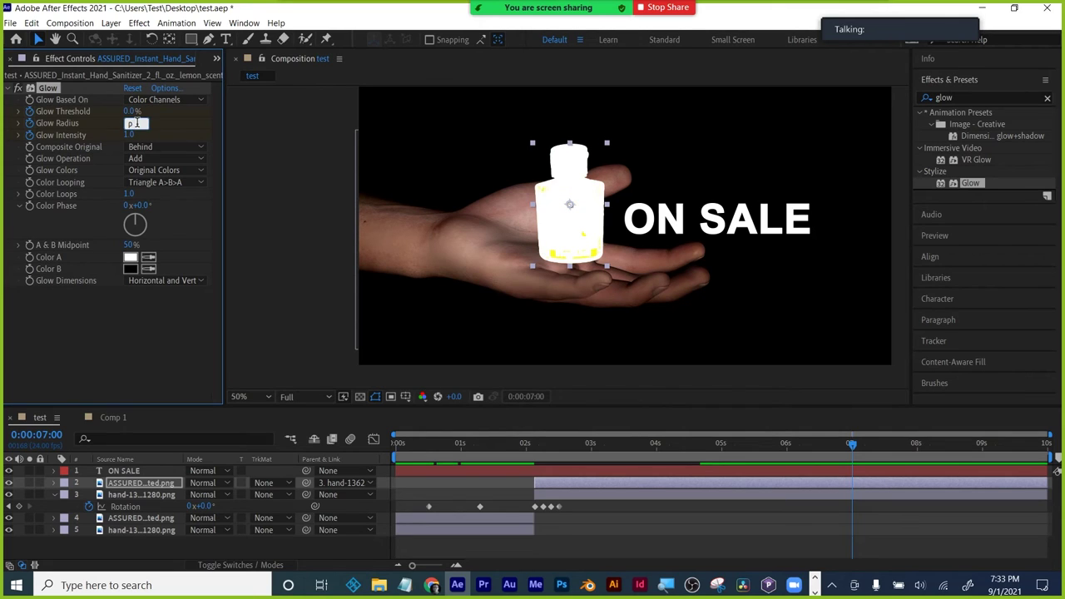
key(Tab)
text(0)
key(Return)
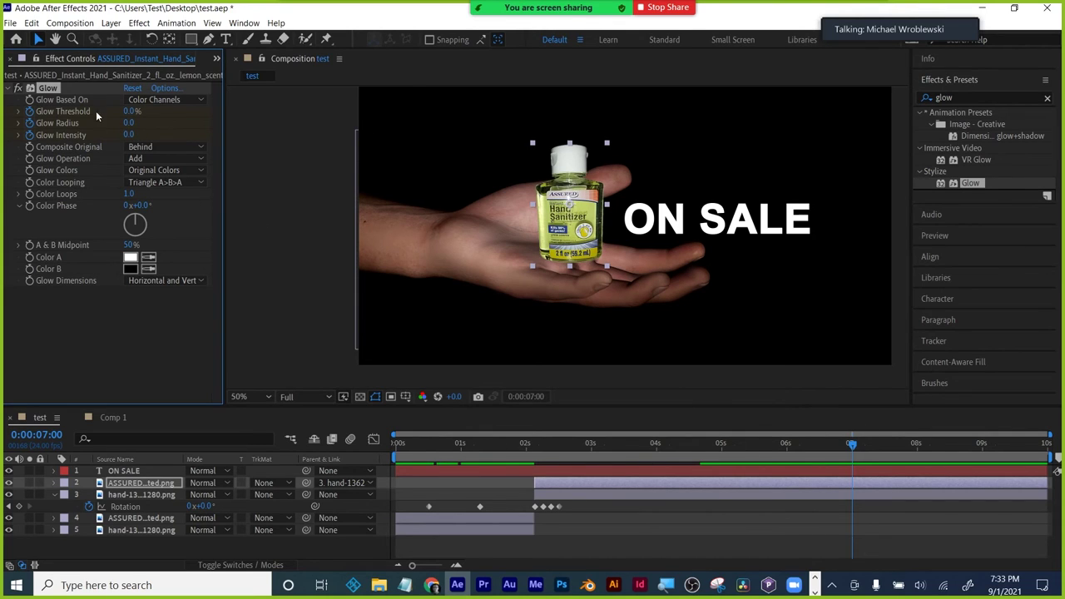
- Raise the bottle's Glow Radius at 0:00:07:20 and readjust it at 0:00:08:10
drag(854, 445, 908, 446)
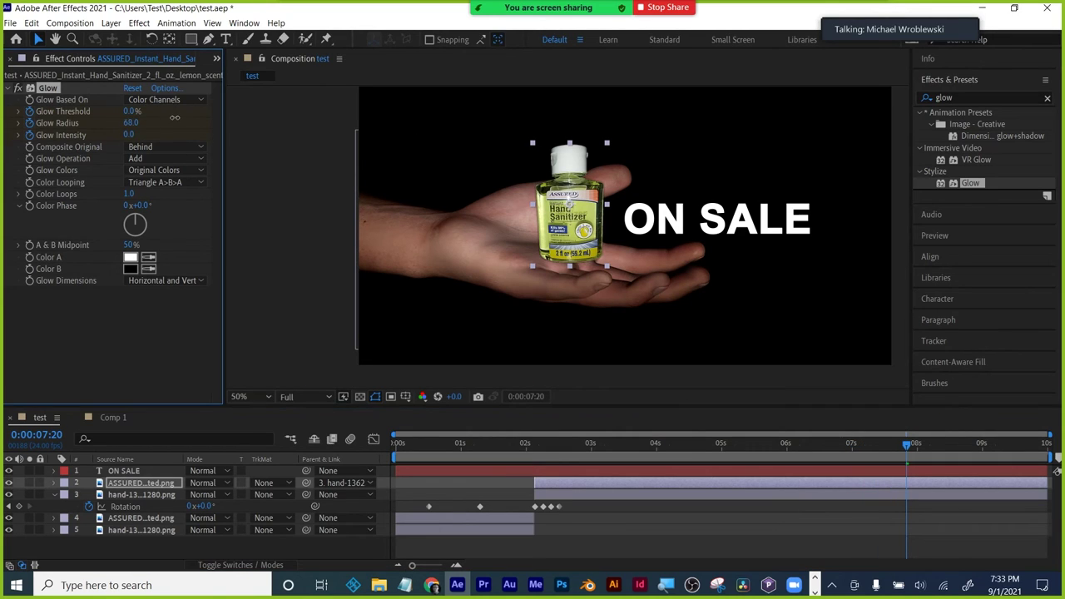
drag(130, 123, 630, 124)
click(904, 442)
key(space)
drag(132, 123, 88, 121)
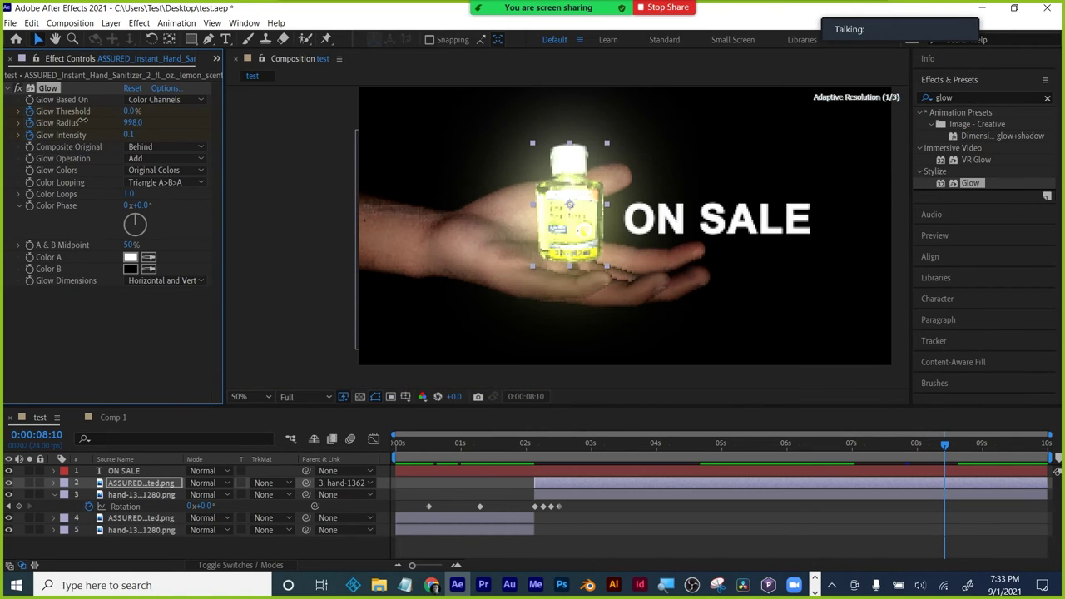
- At 0:00:09:07, set the upper bottle's Glow Threshold to 37.3%, Glow Radius to 595 and Glow Intensity to 1.1
click(972, 446)
click(1000, 445)
drag(131, 110, 193, 104)
text(595)
key(Return)
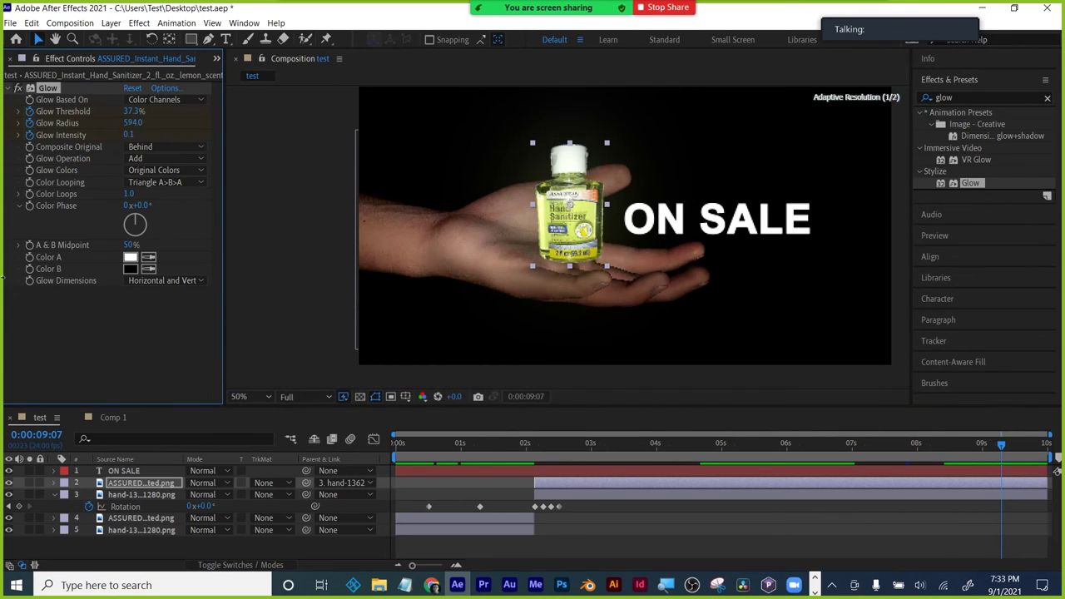
drag(125, 136, 132, 136)
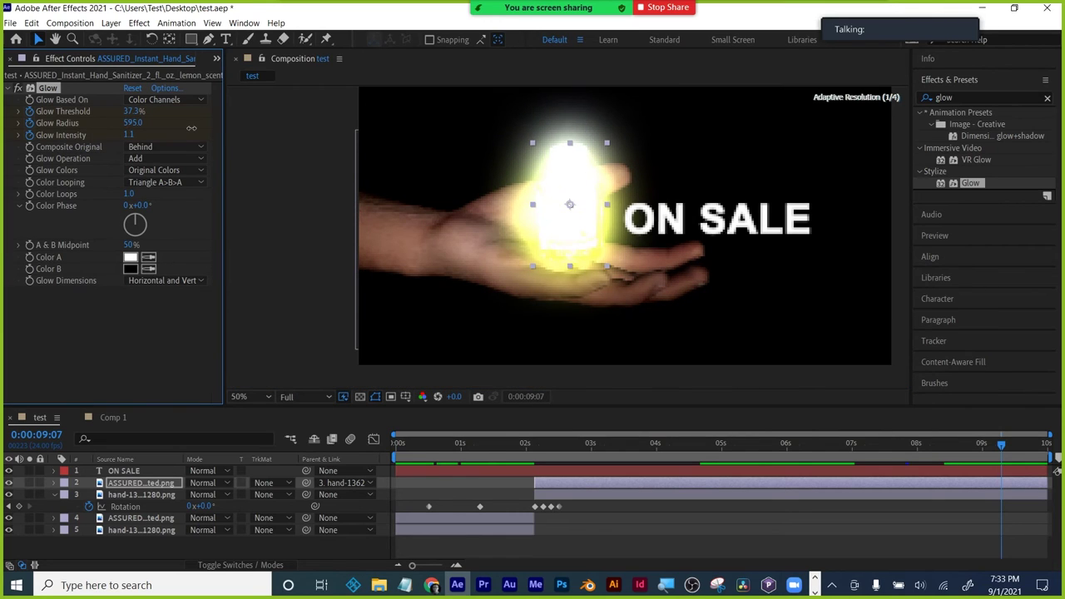
- At 0:00:09:21, set the bottle's Glow Threshold, Glow Radius and Glow Intensity back to 0
drag(1016, 447, 1041, 447)
click(134, 111)
text(0)
key(Tab)
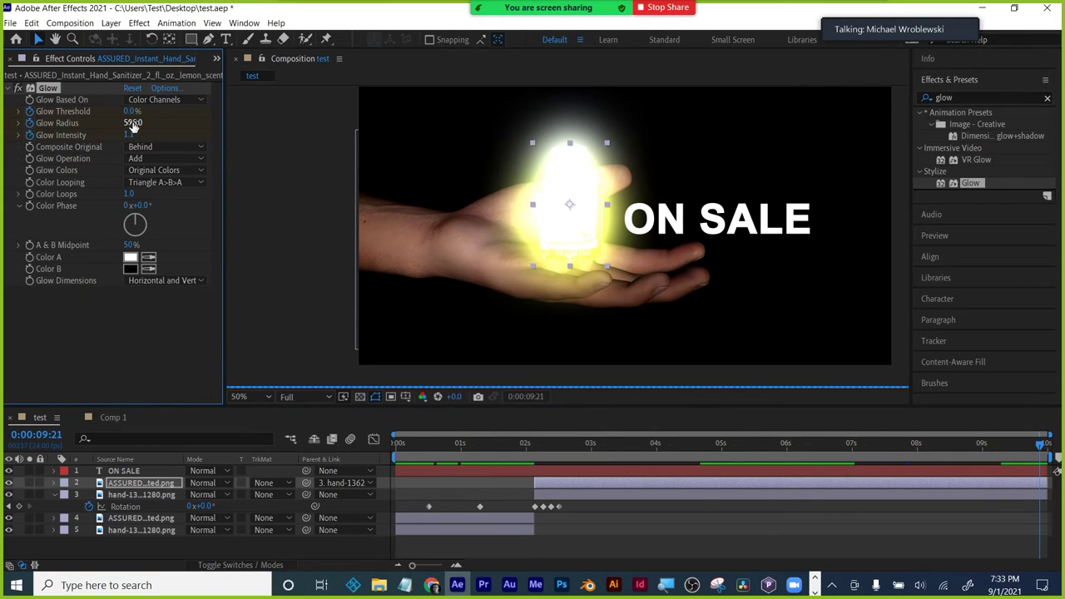
text(0)
key(Tab)
text(0)
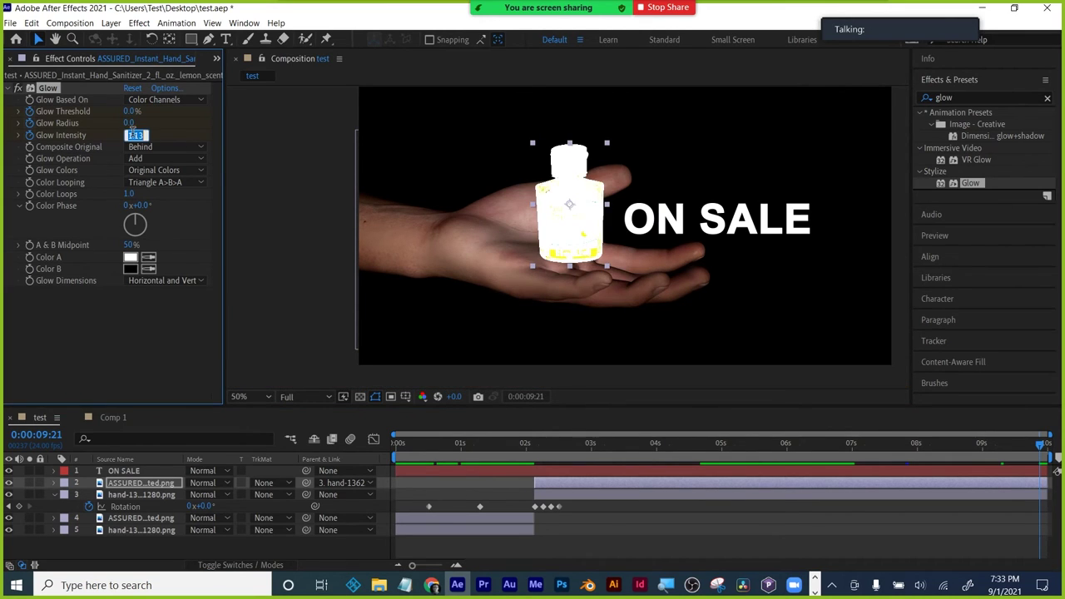
key(Return)
- Scrub repeatedly through the last three seconds of the composition to review the bottle's glow animation
drag(852, 450, 1047, 444)
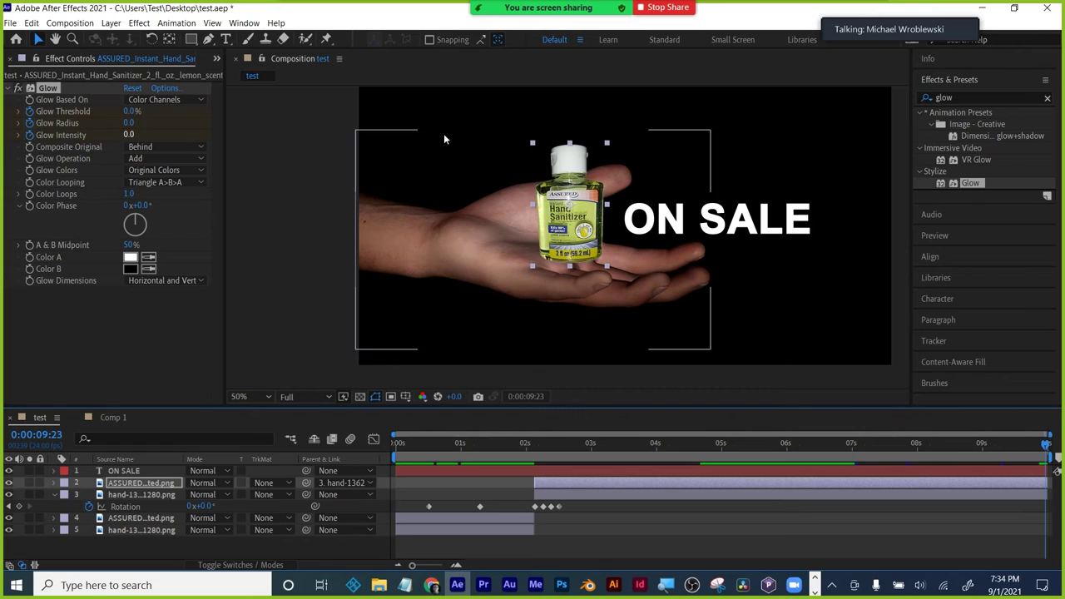
drag(965, 449, 1055, 459)
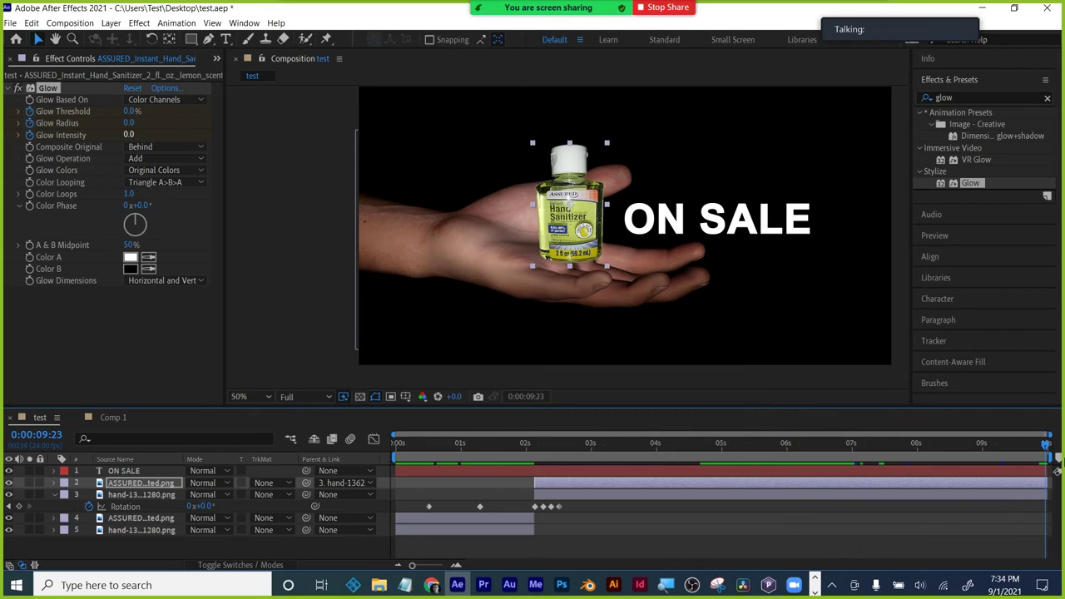
click(691, 532)
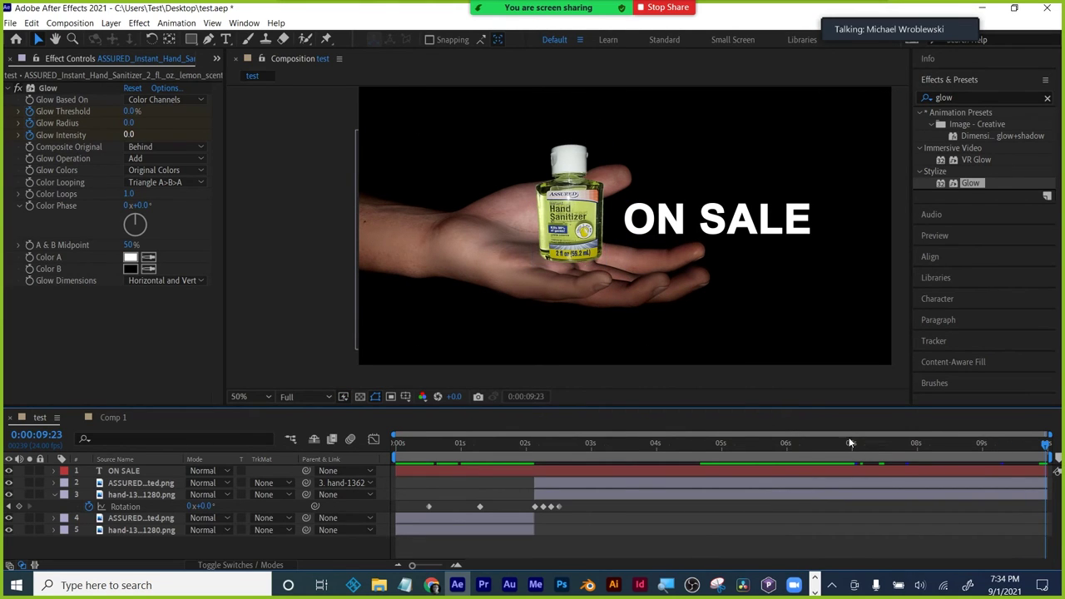
drag(929, 447, 1053, 449)
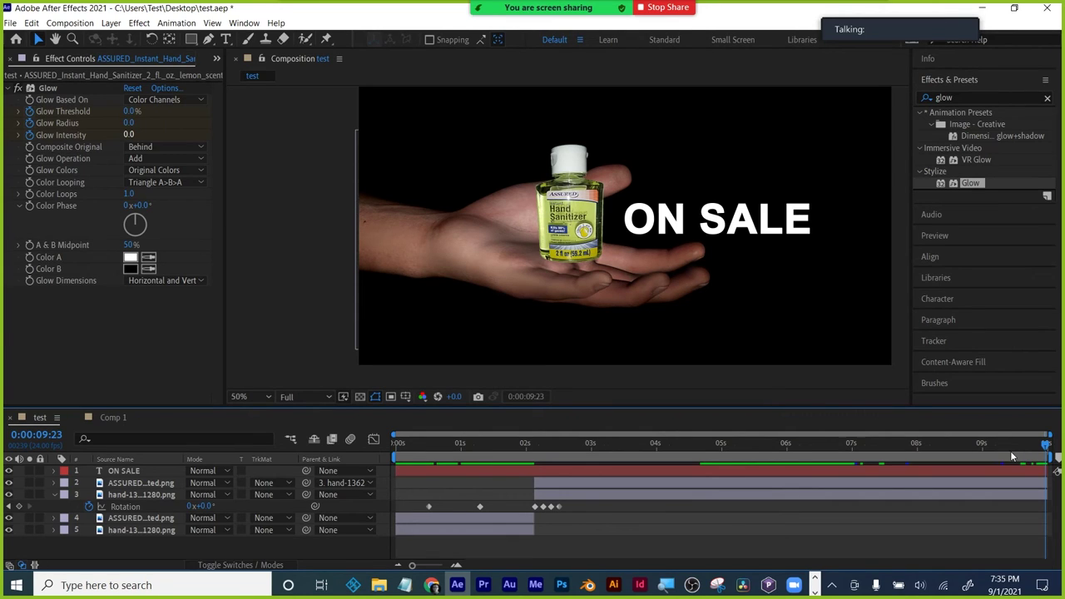
- Preview the ON SALE text reveal from about 0:00:02:04 and stop at 0:00:04:16
drag(537, 450, 601, 447)
key(space)
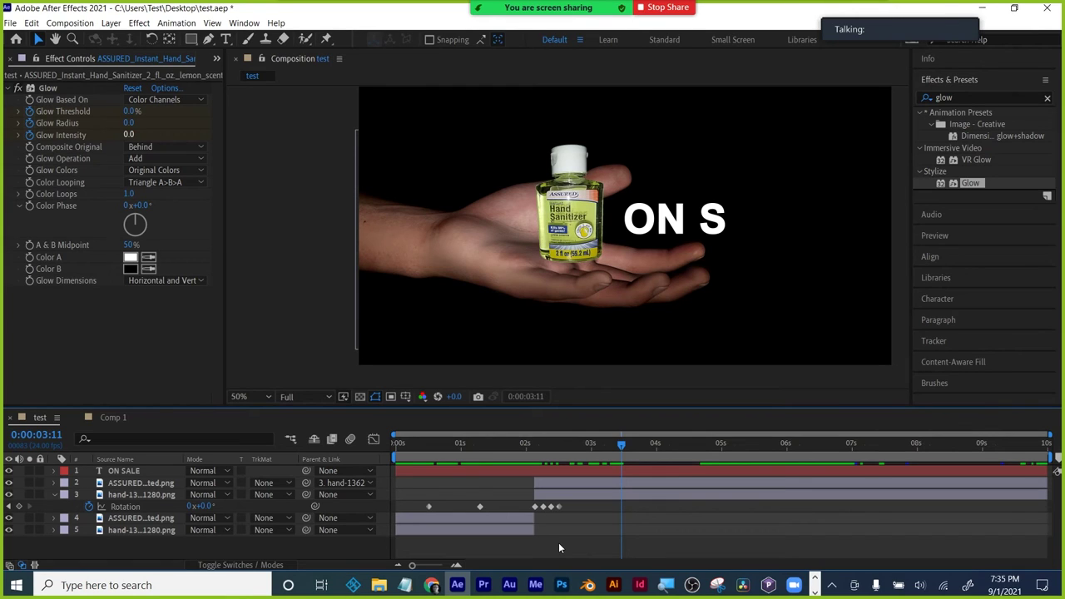
drag(633, 441, 701, 440)
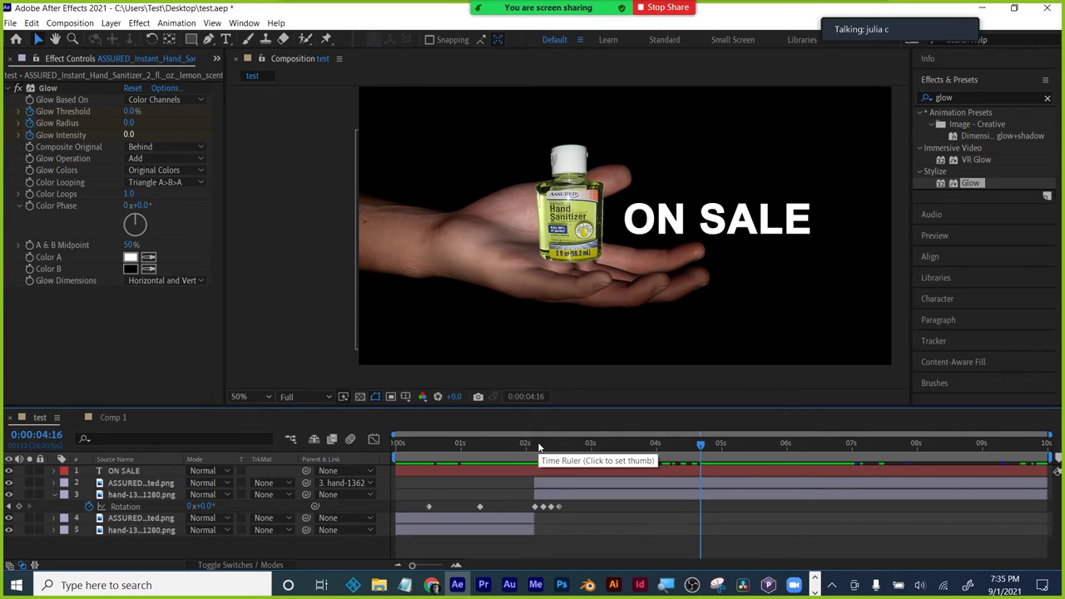
- Collapse and reopen the effects list, point out the upper bottle and hand layers by selecting them, and scrub to 0:00:03:18
click(982, 77)
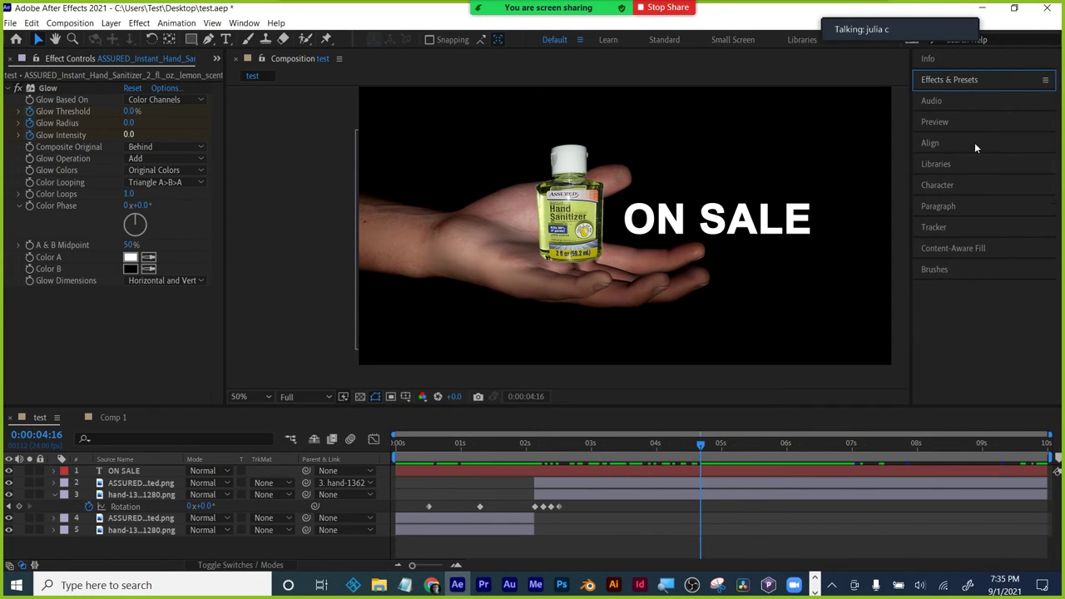
click(965, 79)
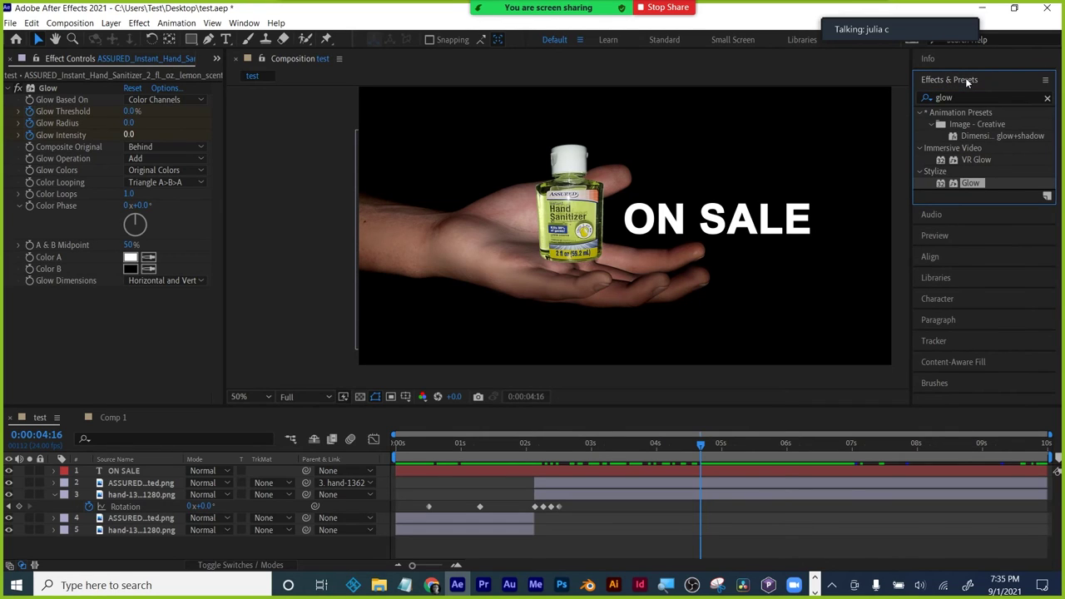
click(652, 471)
click(650, 484)
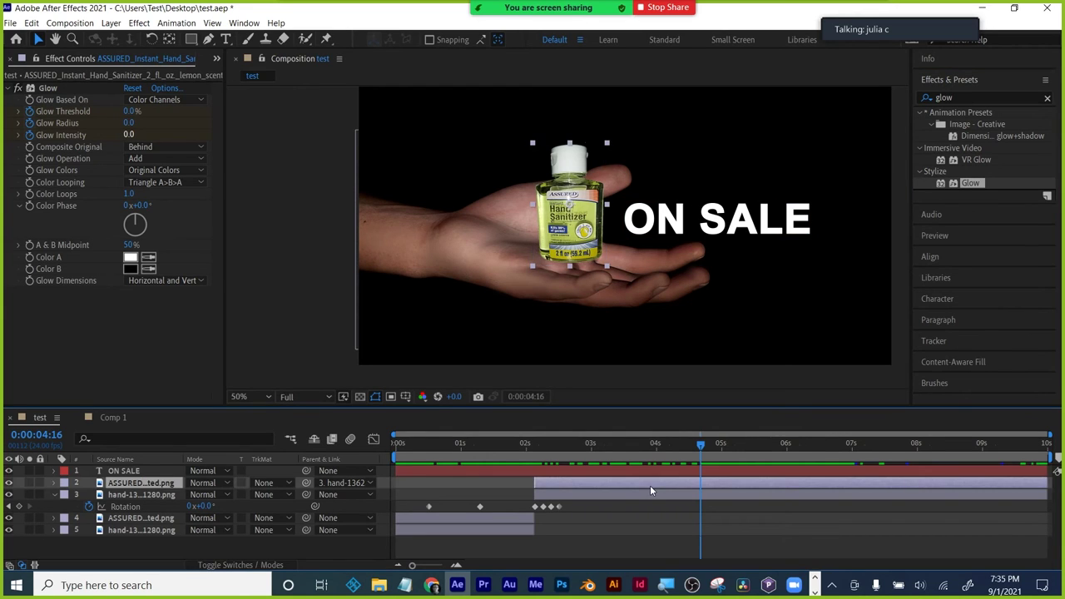
click(650, 491)
click(652, 480)
click(651, 496)
click(654, 481)
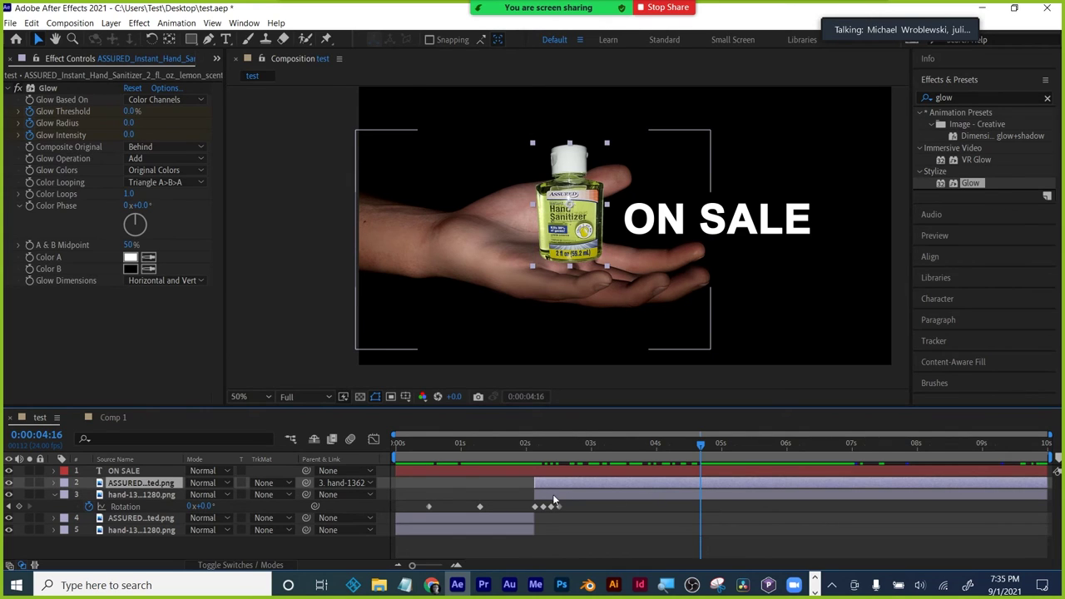
click(558, 525)
drag(548, 452, 640, 499)
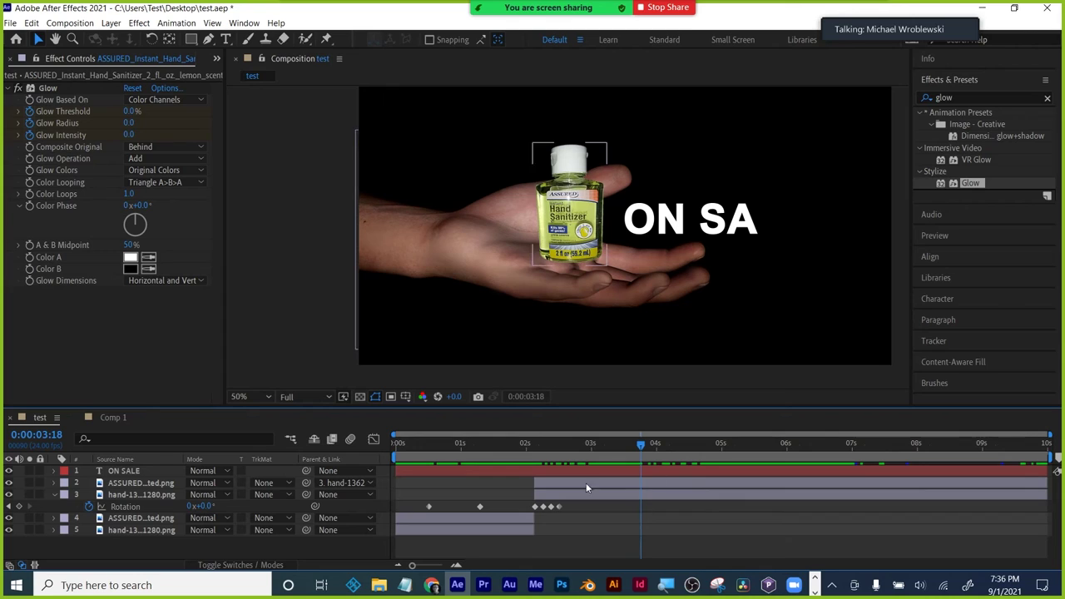
- Point out the lower bottle and hand layers and reveal the lower bottle layer's Position keyframes
click(505, 518)
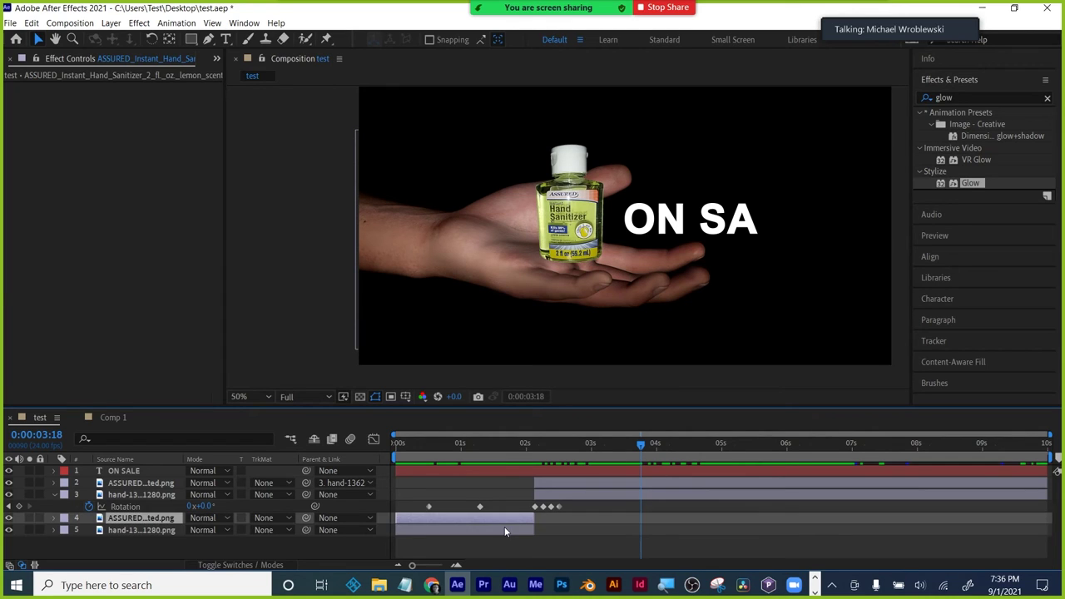
click(504, 531)
mouse_move(536, 520)
mouse_down()
mouse_move(1055, 518)
mouse_move(443, 521)
mouse_move(606, 519)
mouse_move(535, 520)
mouse_up()
key(p)
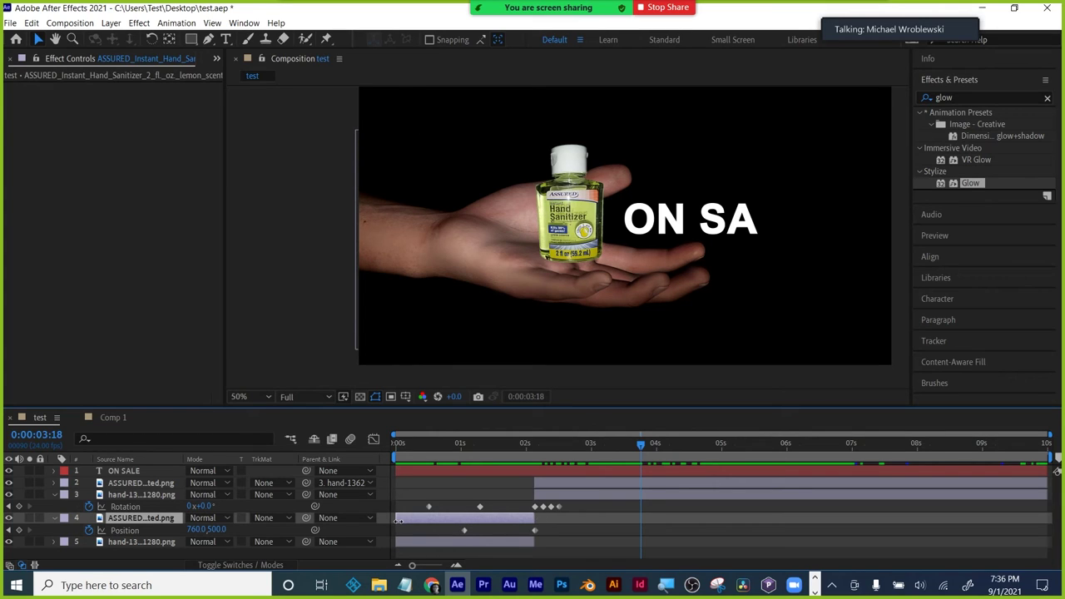
- Trim the lower bottle layer's start to about 0:00:01:18, then extend it back to about 0:00:01:00, scrubbing to compare
drag(398, 519, 487, 518)
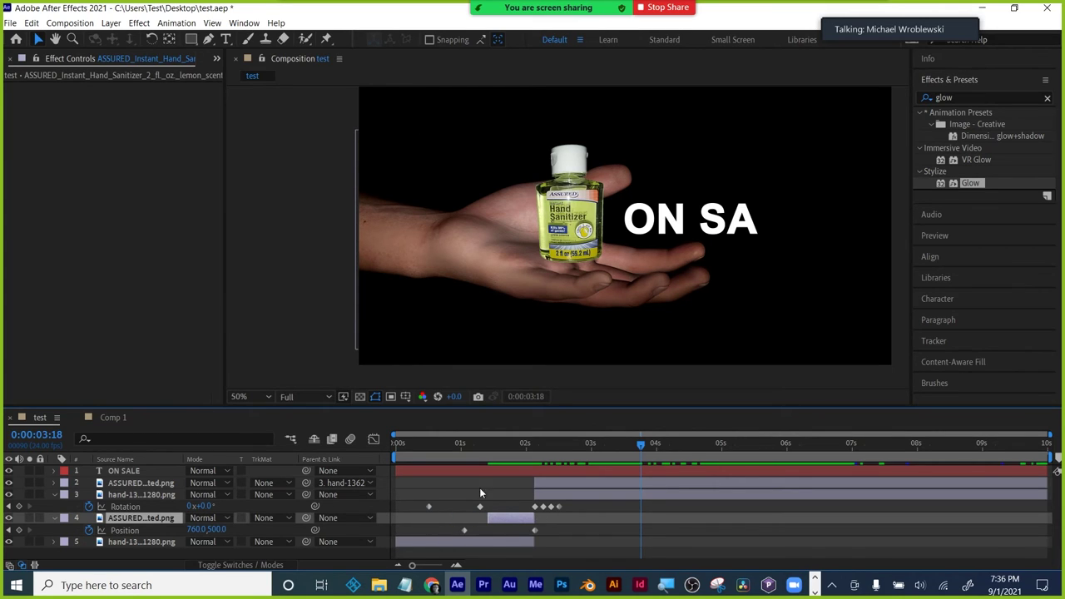
drag(466, 446, 525, 434)
drag(487, 518, 508, 516)
drag(494, 442, 509, 439)
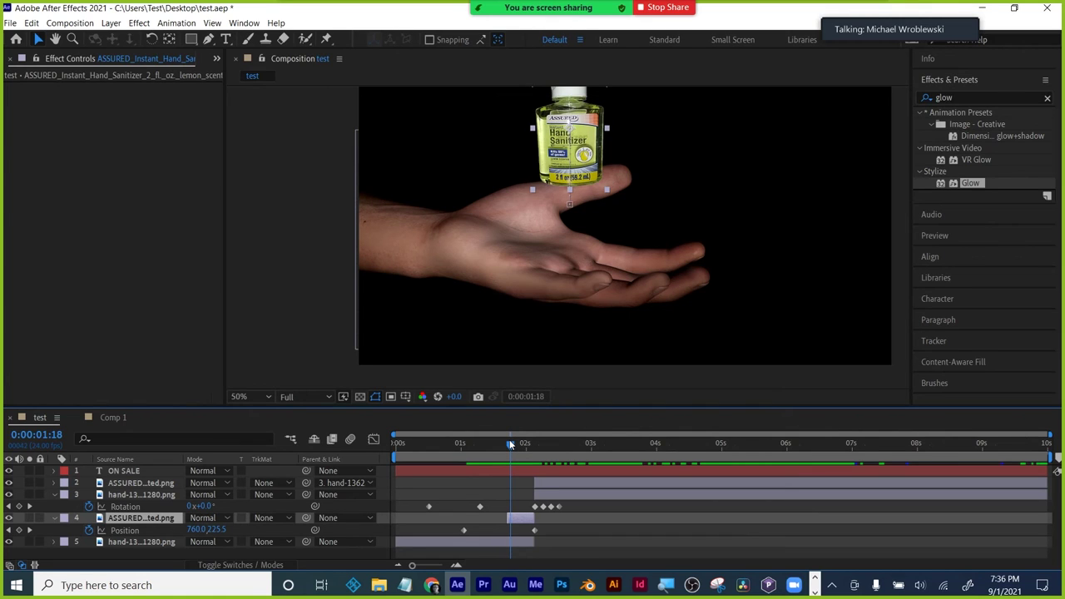
drag(507, 518, 454, 518)
mouse_move(508, 443)
mouse_down()
mouse_move(478, 450)
mouse_move(508, 446)
mouse_up()
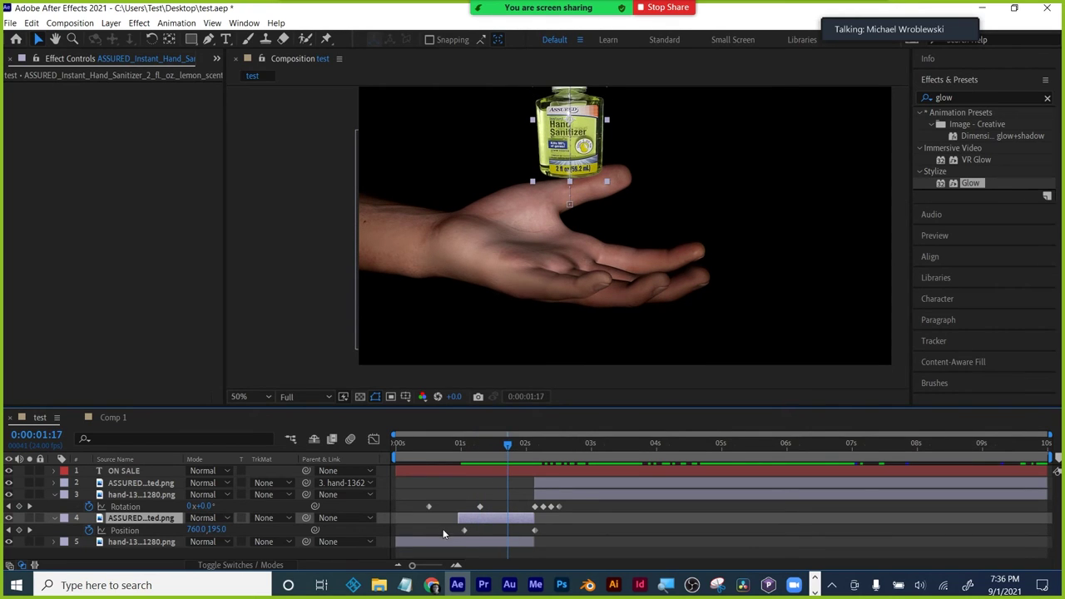
- Trim the lower bottle layer's start to 0:00:01:19, check the playback there, and extend it back to the composition's start
drag(459, 517, 513, 515)
drag(456, 444, 513, 445)
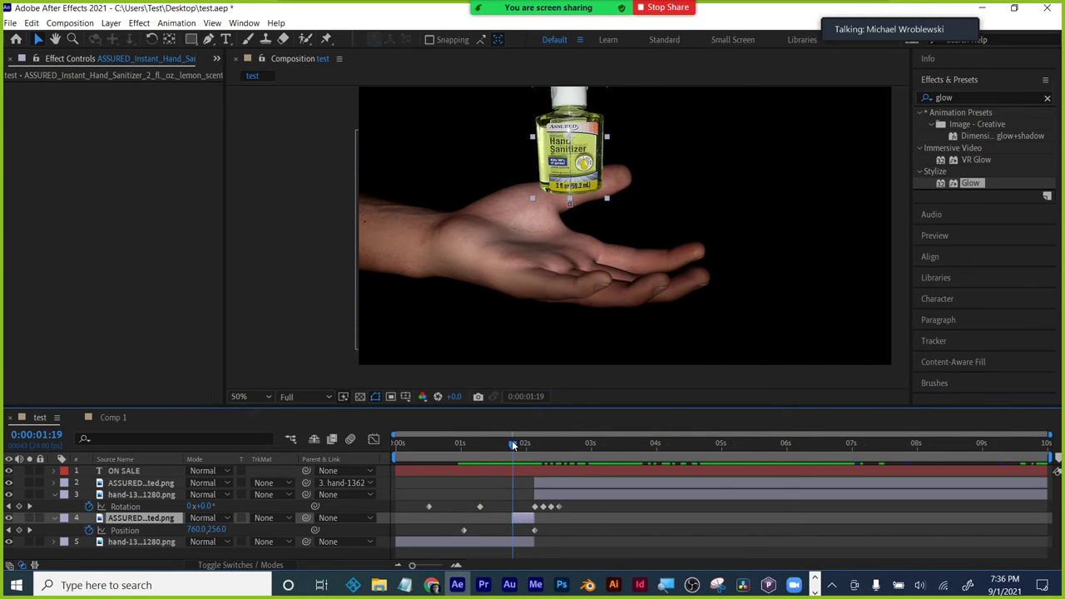
drag(513, 445, 513, 443)
drag(514, 516, 392, 519)
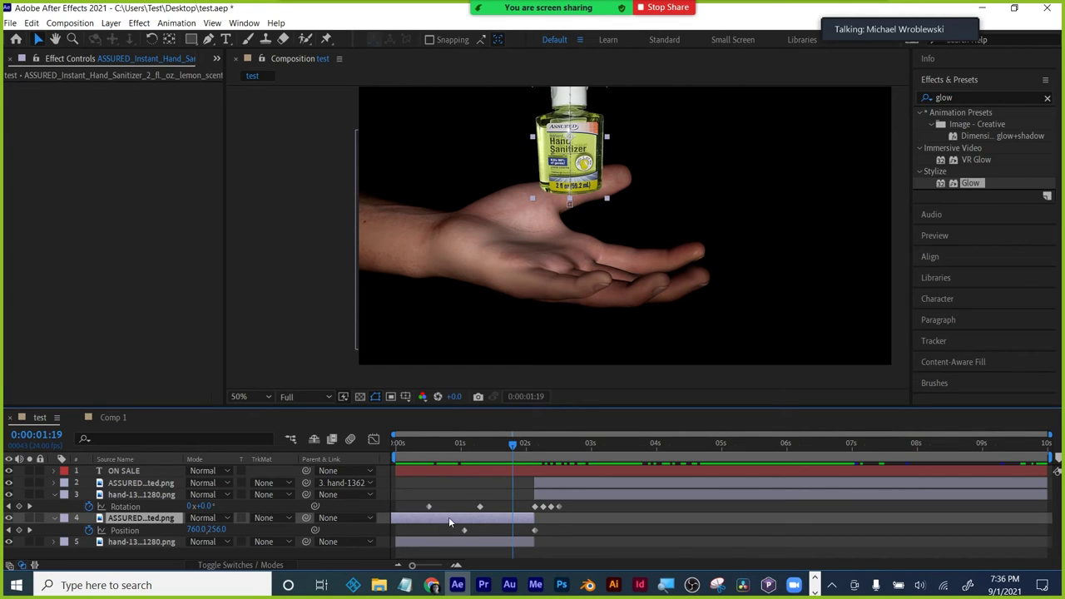
drag(448, 441, 516, 443)
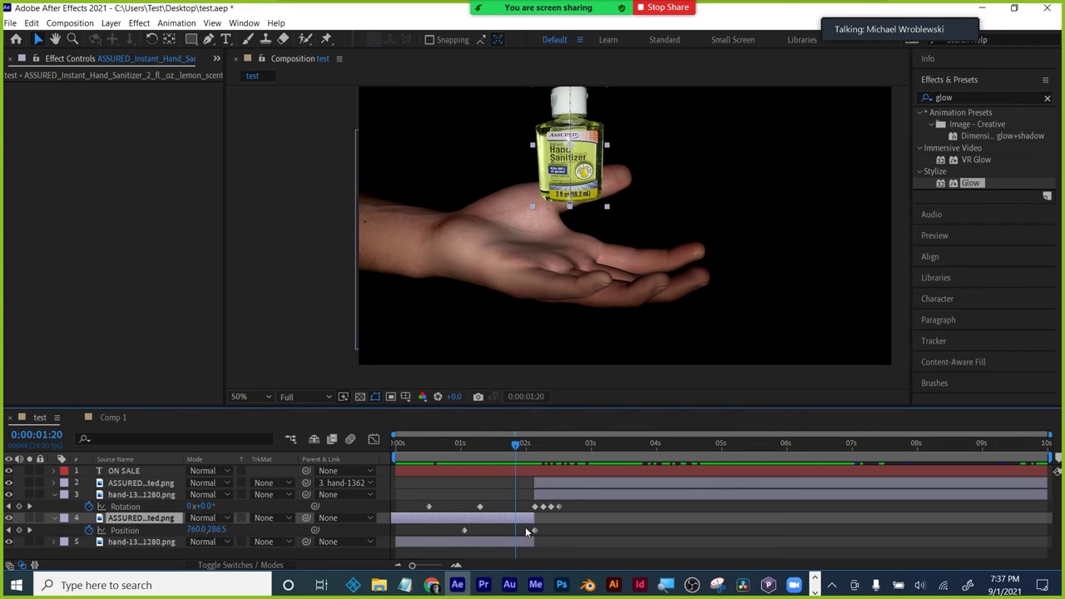
- Hide the lower bottle's Position and the upper hand's Rotation properties, deselect all layers and enlarge the composition view slightly
key(p)
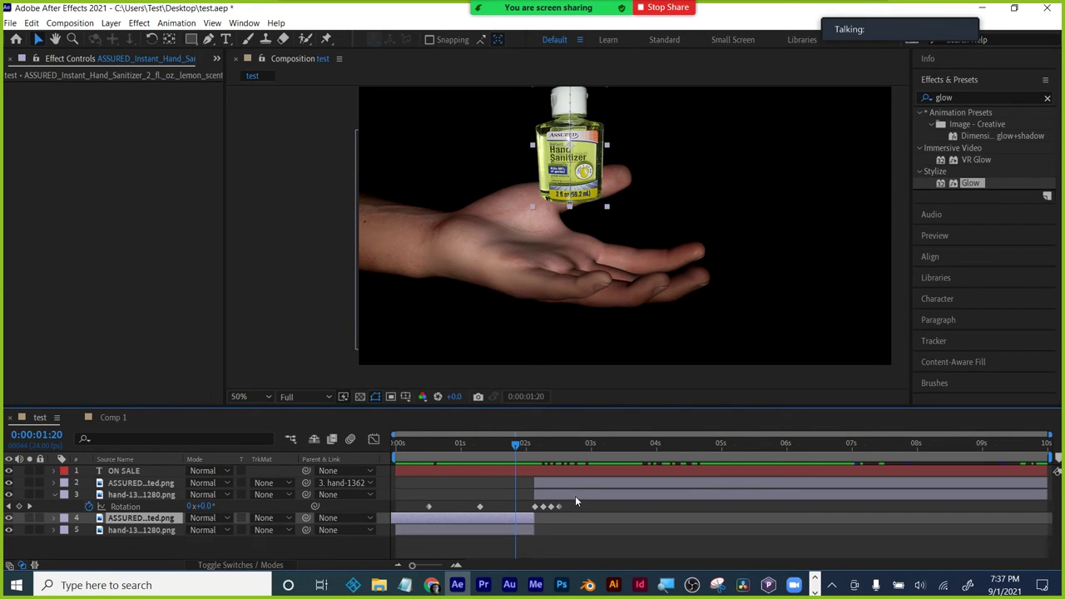
click(575, 496)
key(r)
click(545, 545)
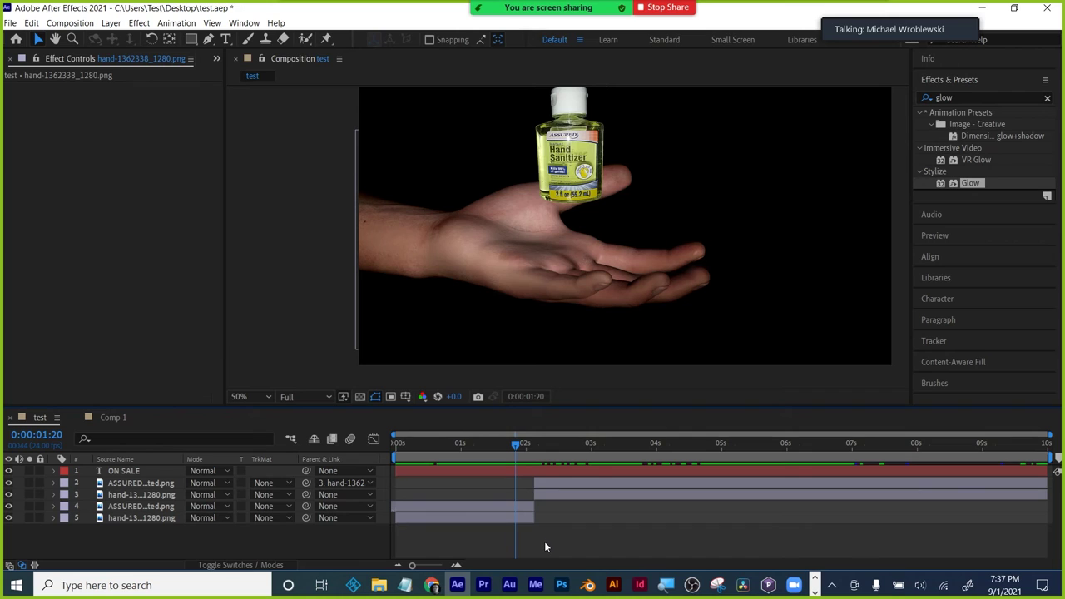
drag(590, 415, 590, 431)
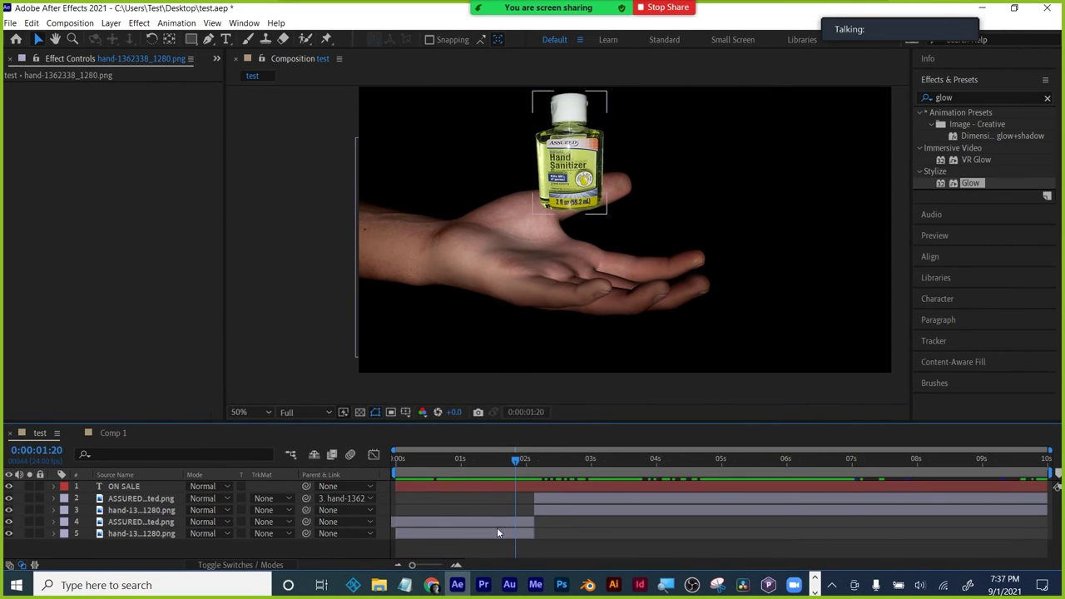
- Scrub the animation to 0:00:03:21, return to 0:00:00:00 and save the project with no layers selected
drag(518, 459, 648, 457)
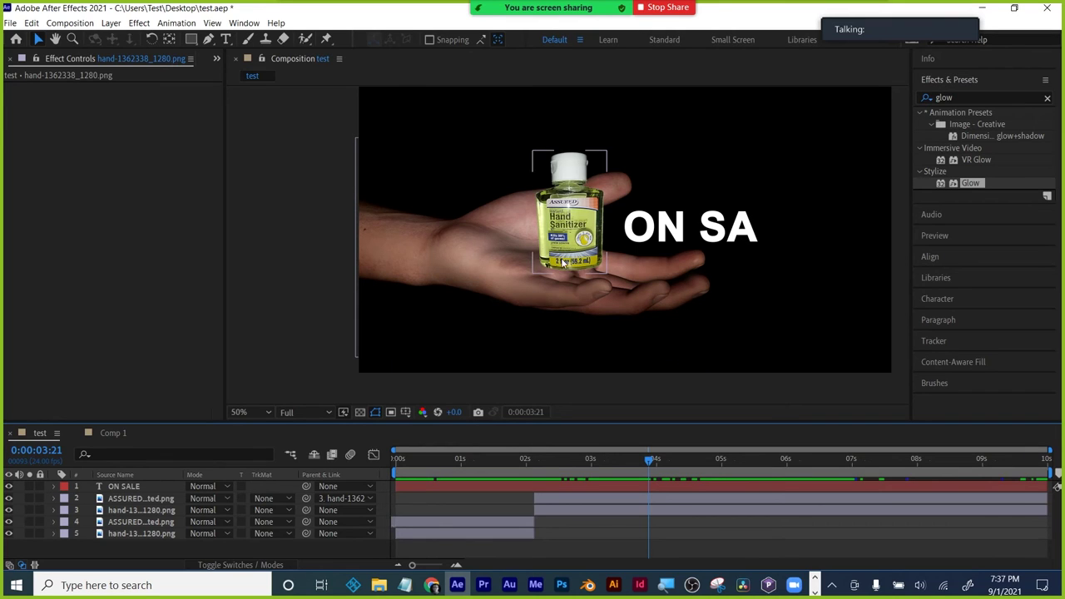
drag(649, 459, 320, 459)
key(ctrl+a)
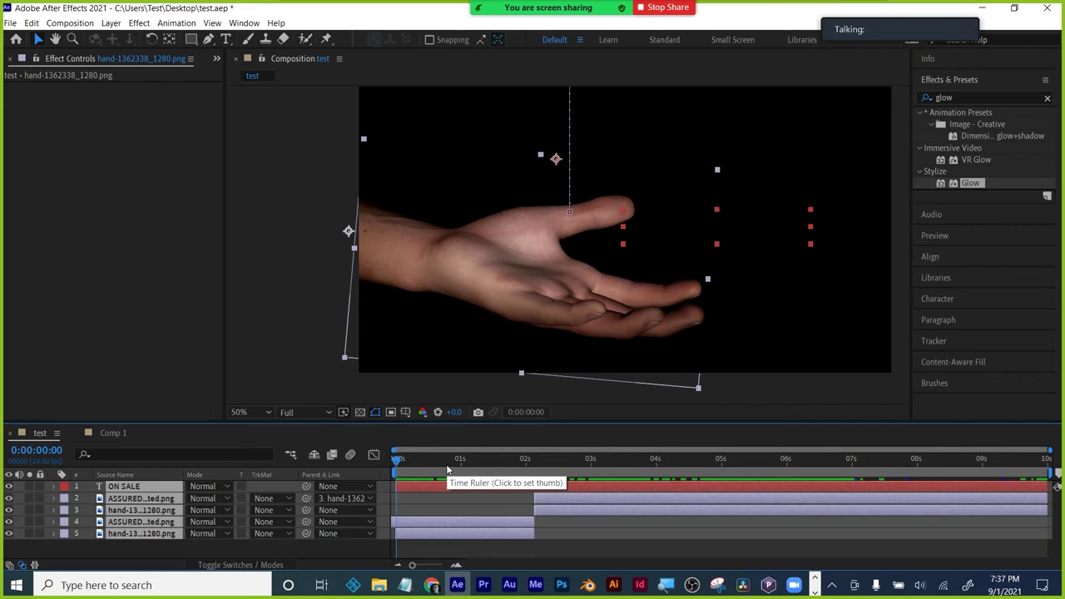
click(562, 531)
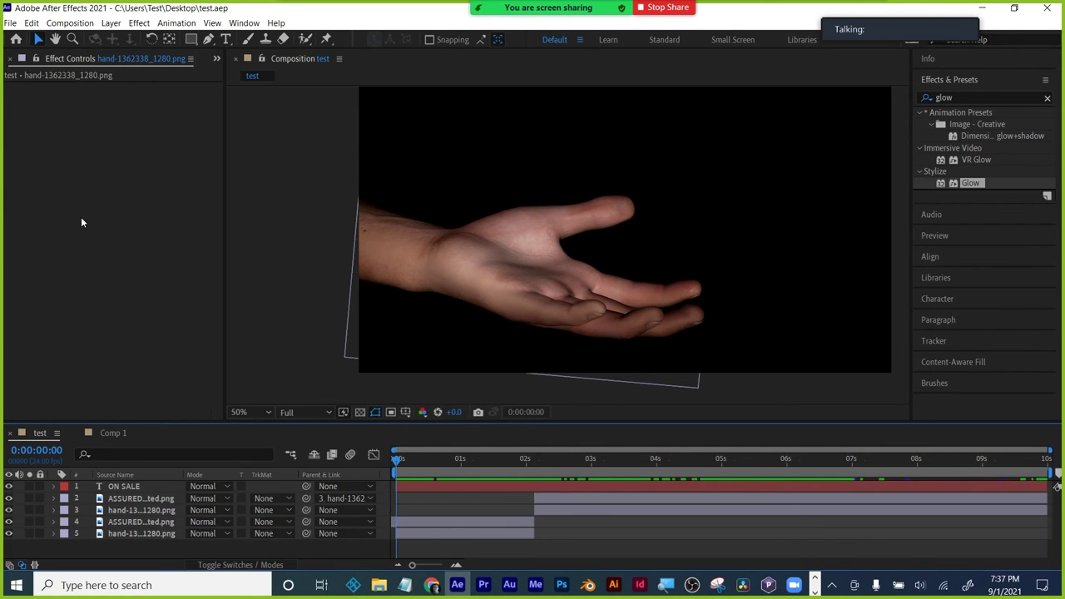
- Go to the home screen and reopen the recent project "test"
click(15, 41)
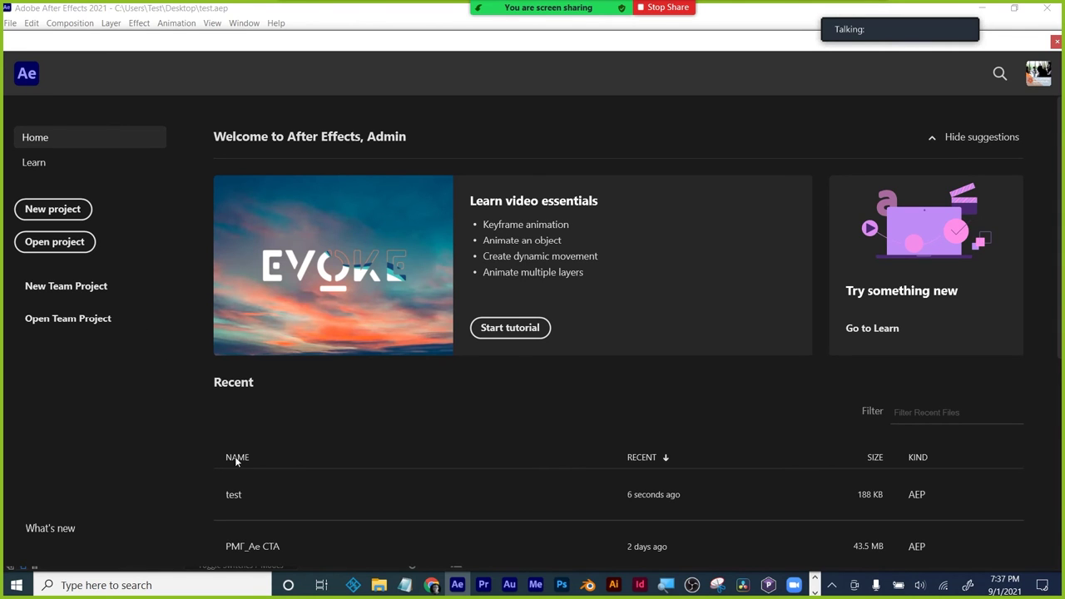
click(233, 493)
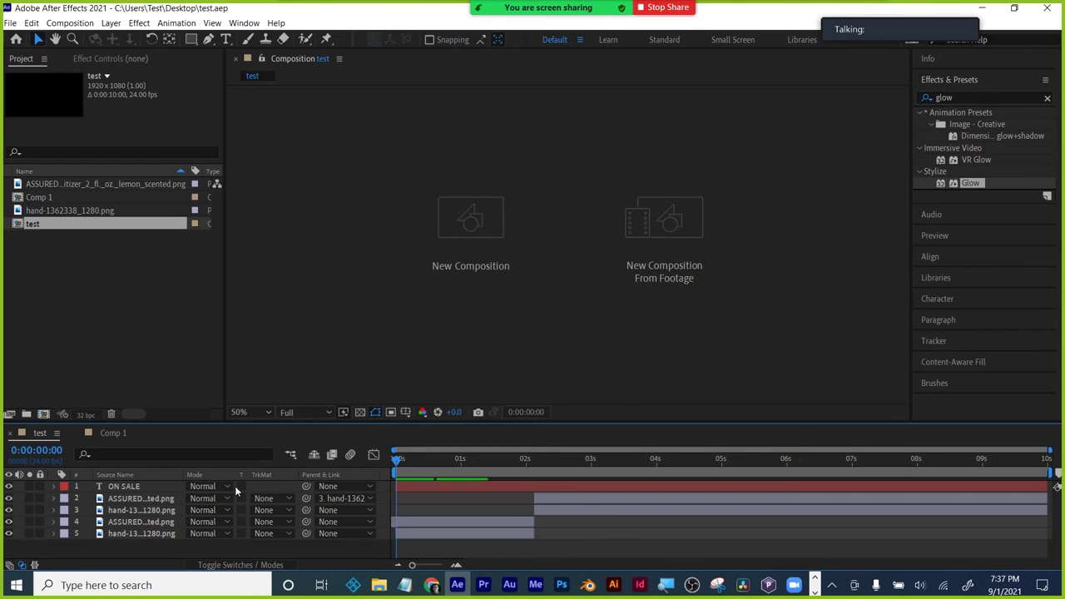
- Try the Small Screen workspace, switch to the Standard workspace and bring up the effects and presets list there
click(976, 81)
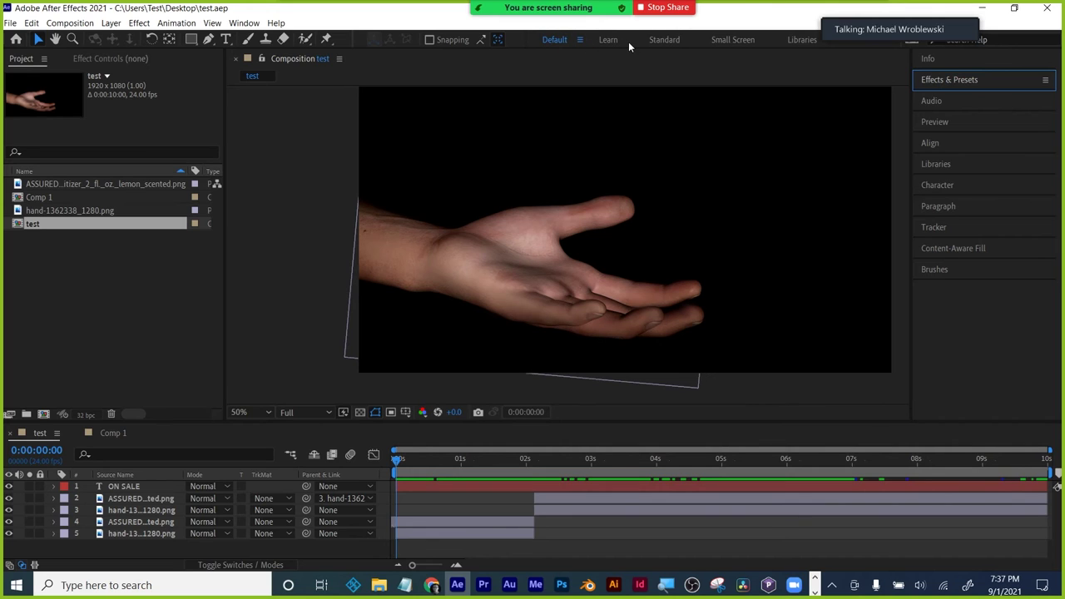
click(727, 39)
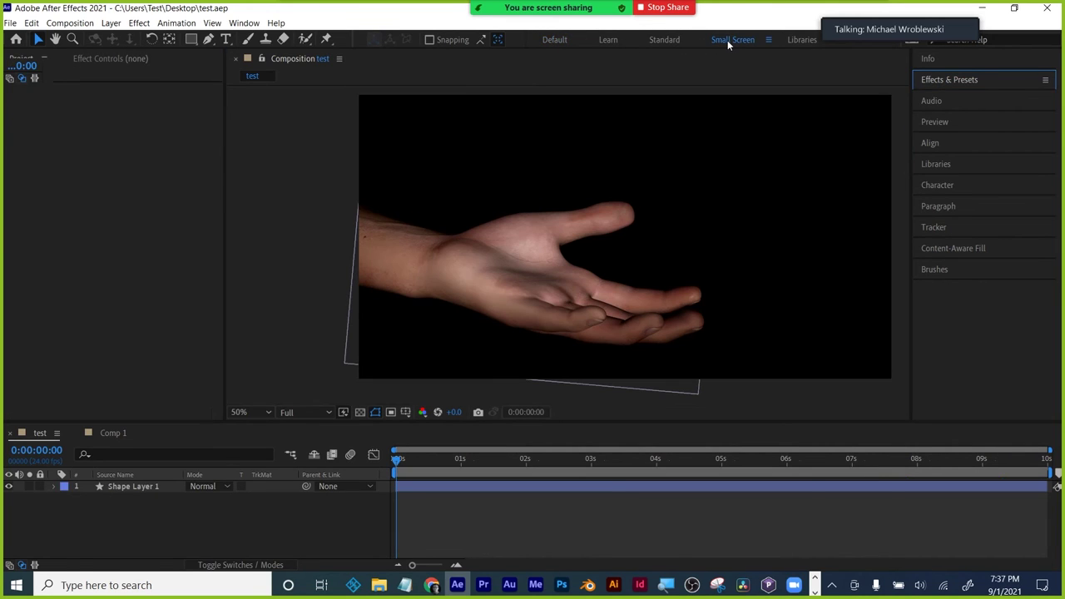
click(672, 40)
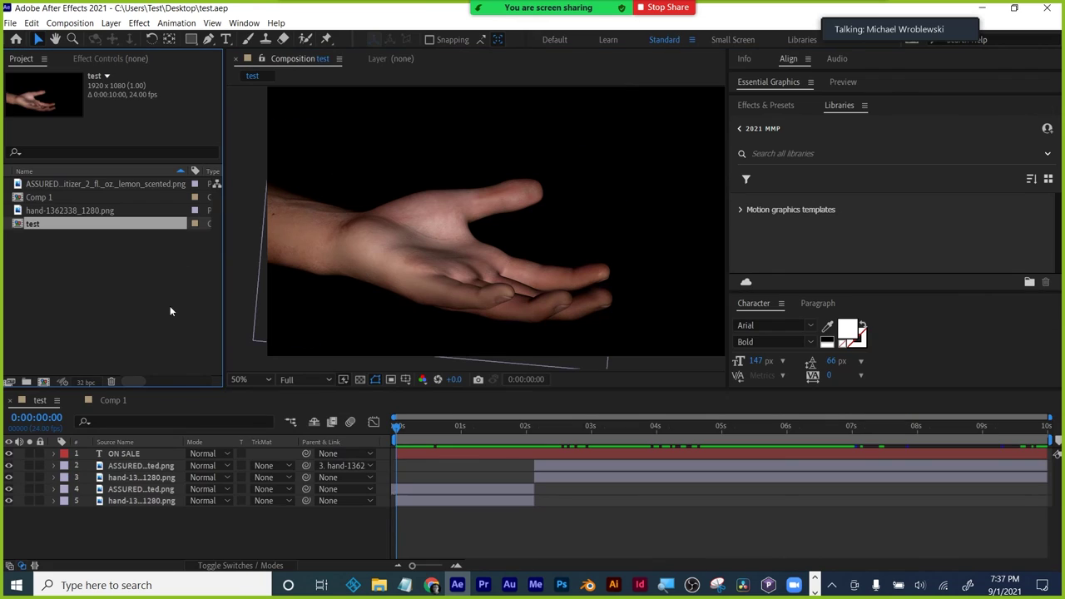
click(840, 110)
click(776, 105)
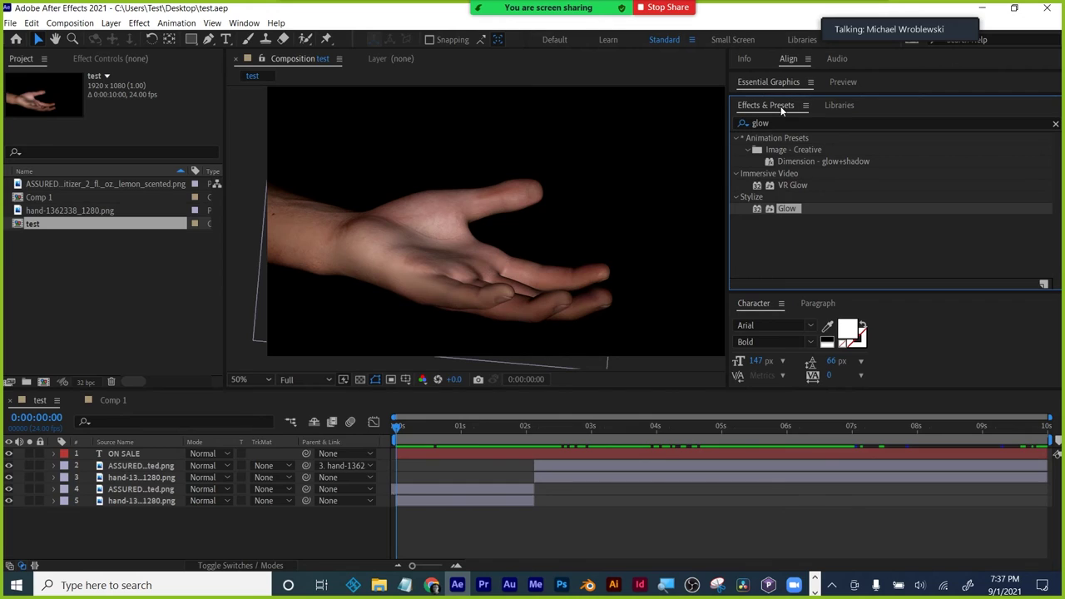
- Switch from the Standard workspace to the Default workspace and collapse its effects and presets list
double_click(765, 105)
double_click(37, 58)
click(894, 84)
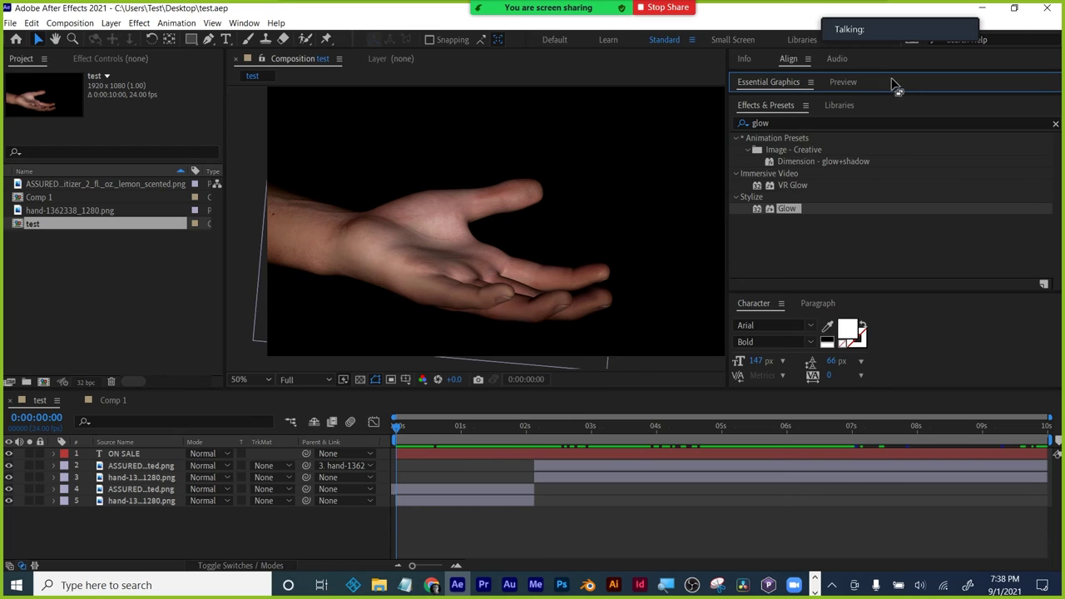
click(556, 39)
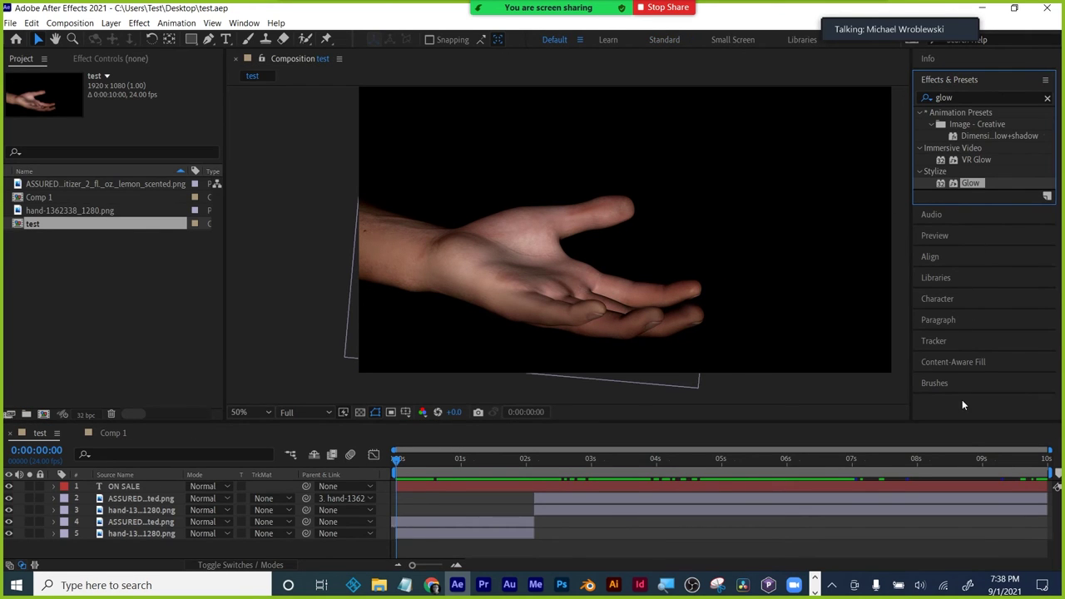
click(1010, 80)
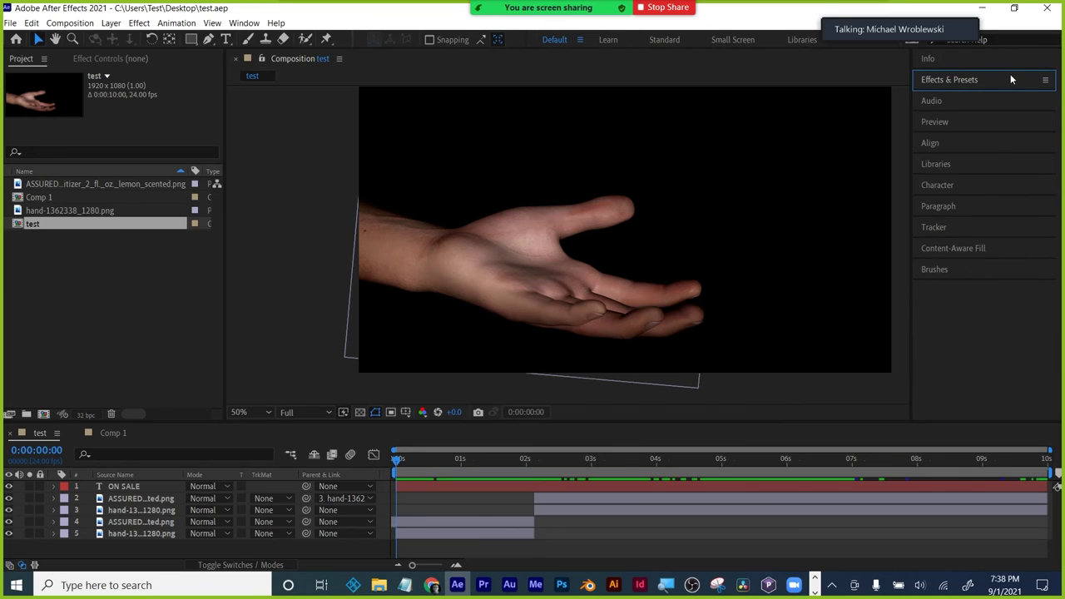
- Look into the Libraries and Align panels, leaving all of the stacked panels collapsed
click(979, 186)
click(980, 162)
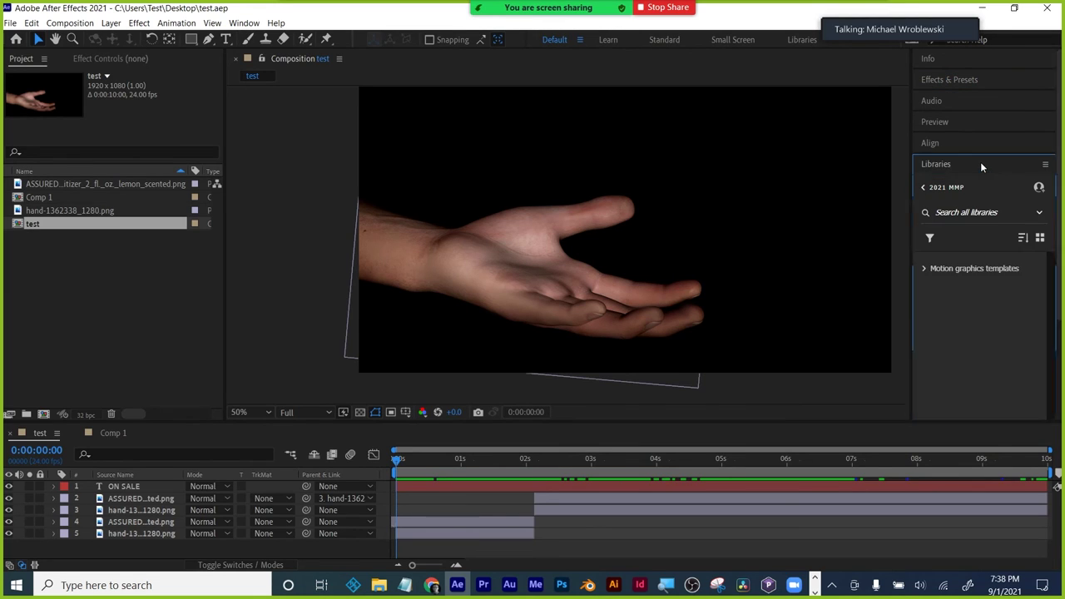
click(984, 143)
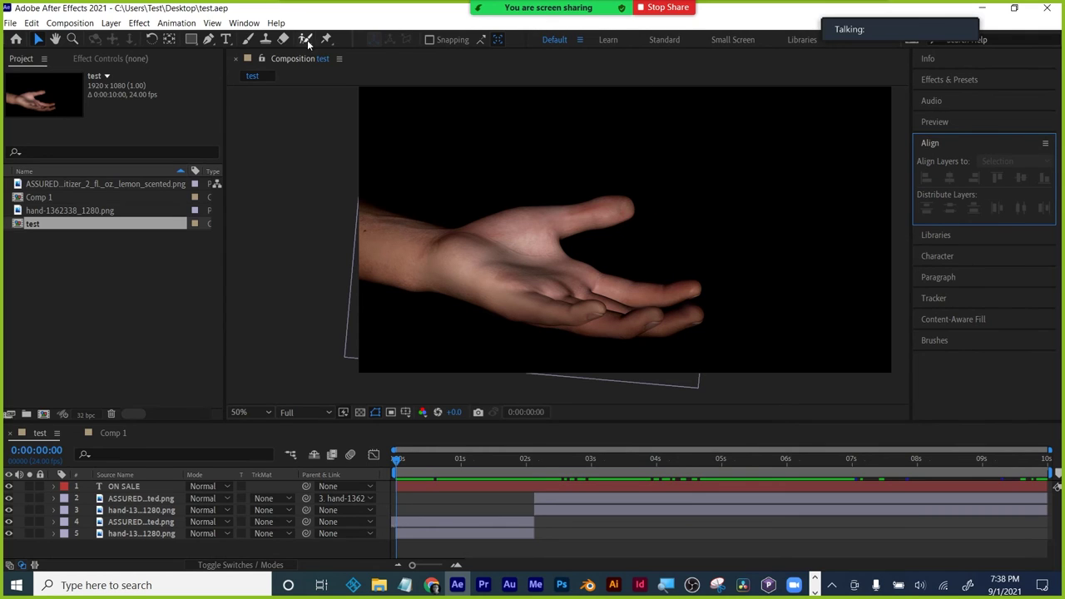
click(960, 141)
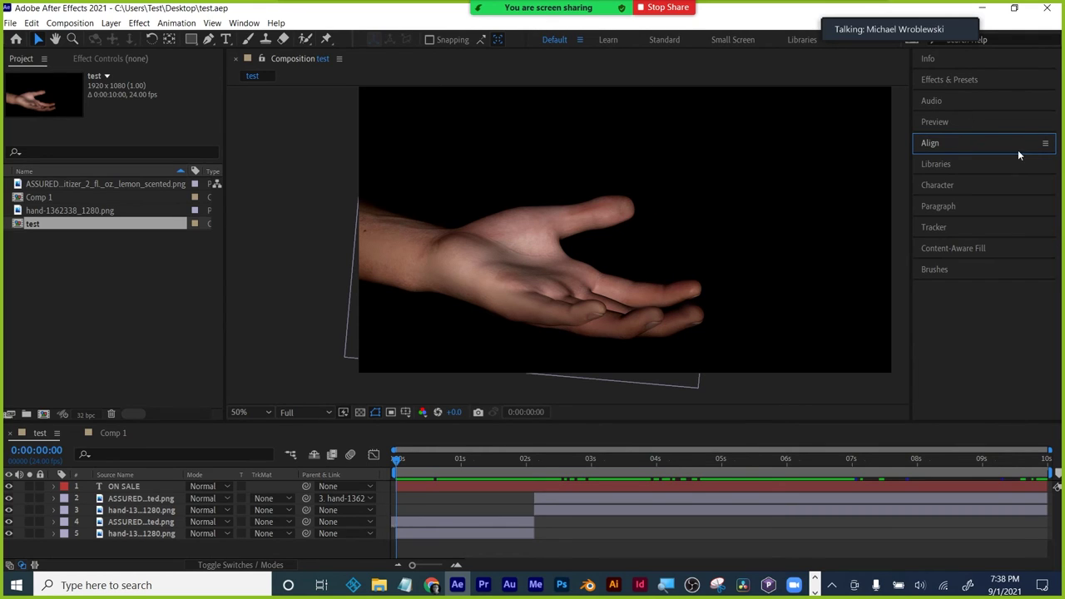
- Close the Tracker and Content-Aware Fill panels in the Default workspace and collapse the Brushes panel
click(245, 23)
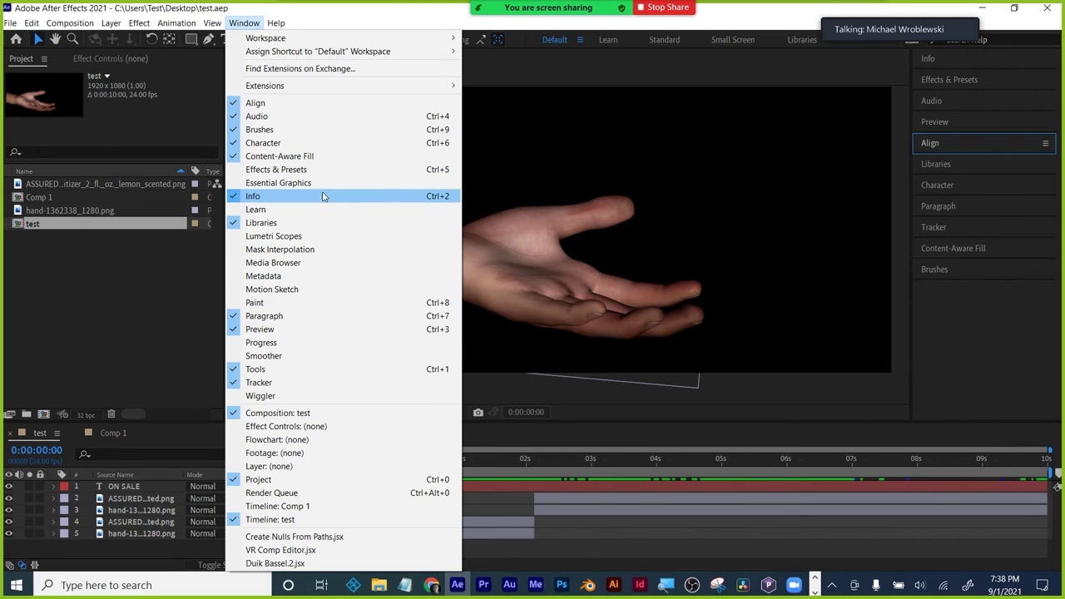
click(263, 383)
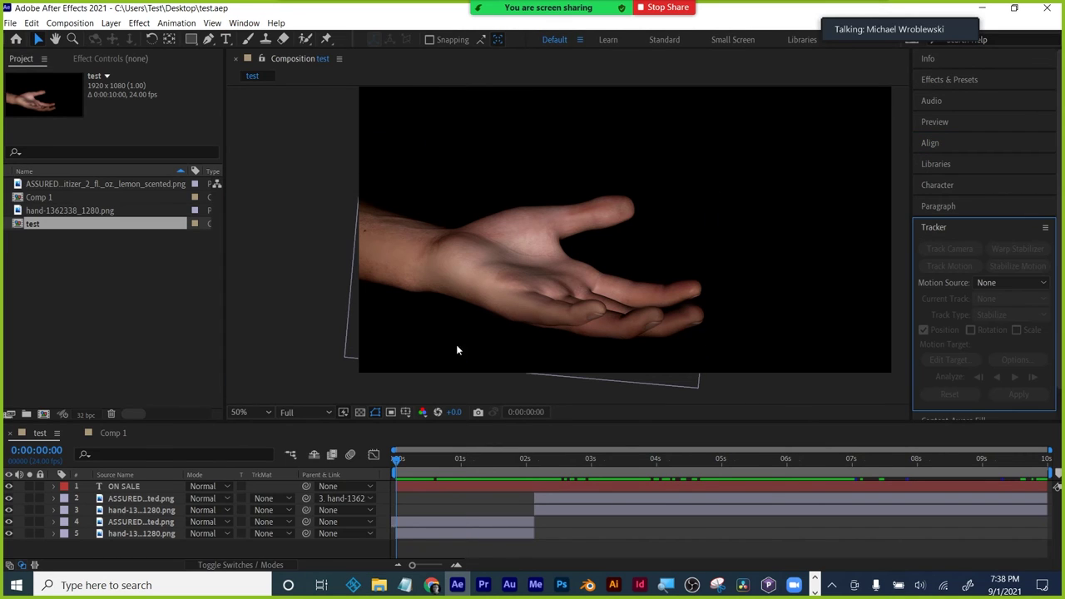
click(1045, 227)
click(997, 231)
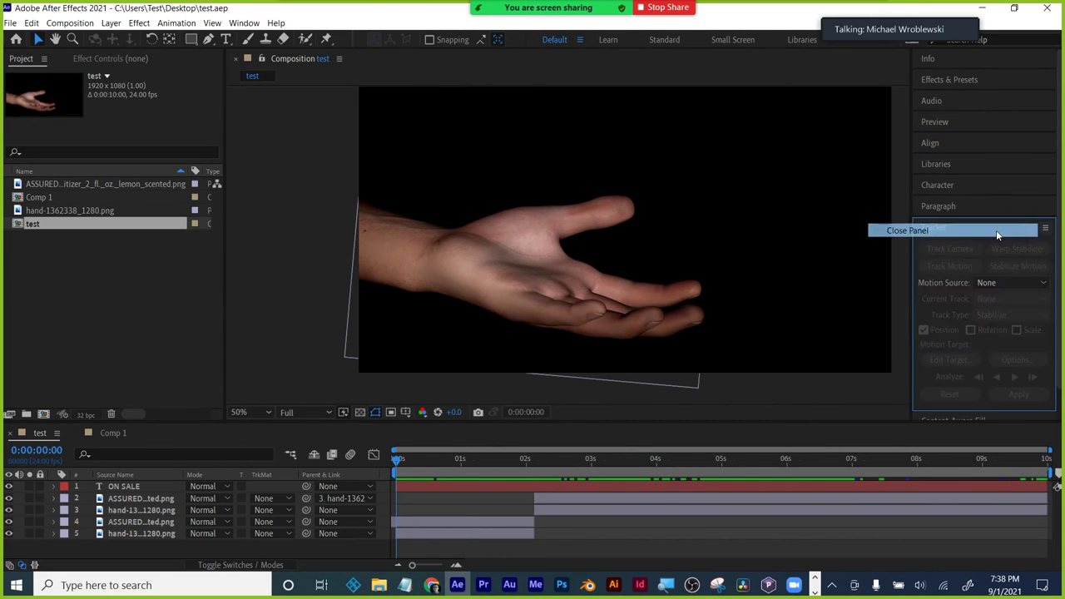
click(1044, 228)
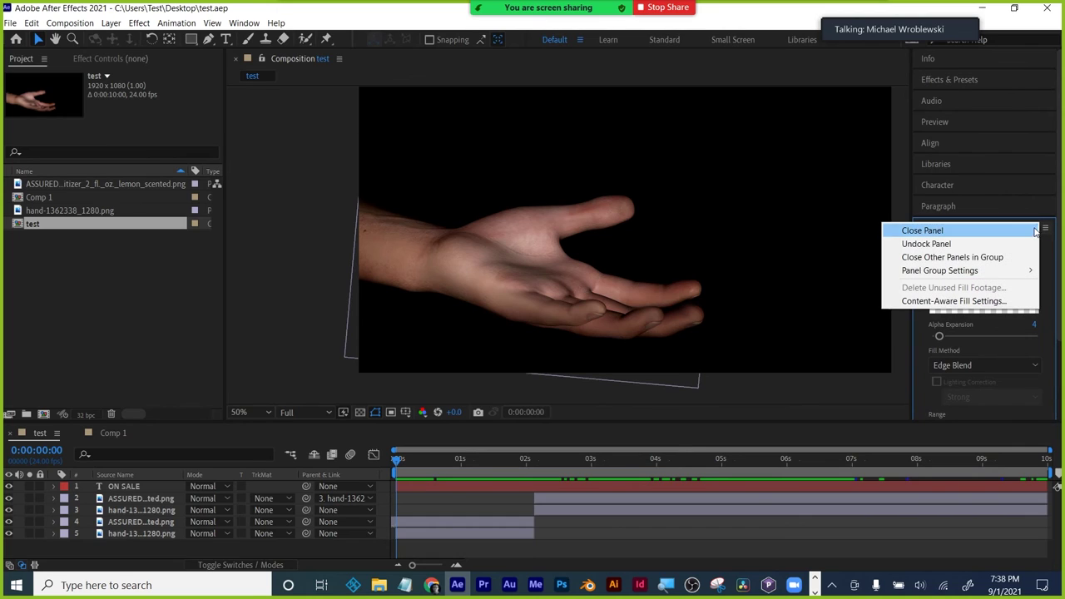
click(1035, 231)
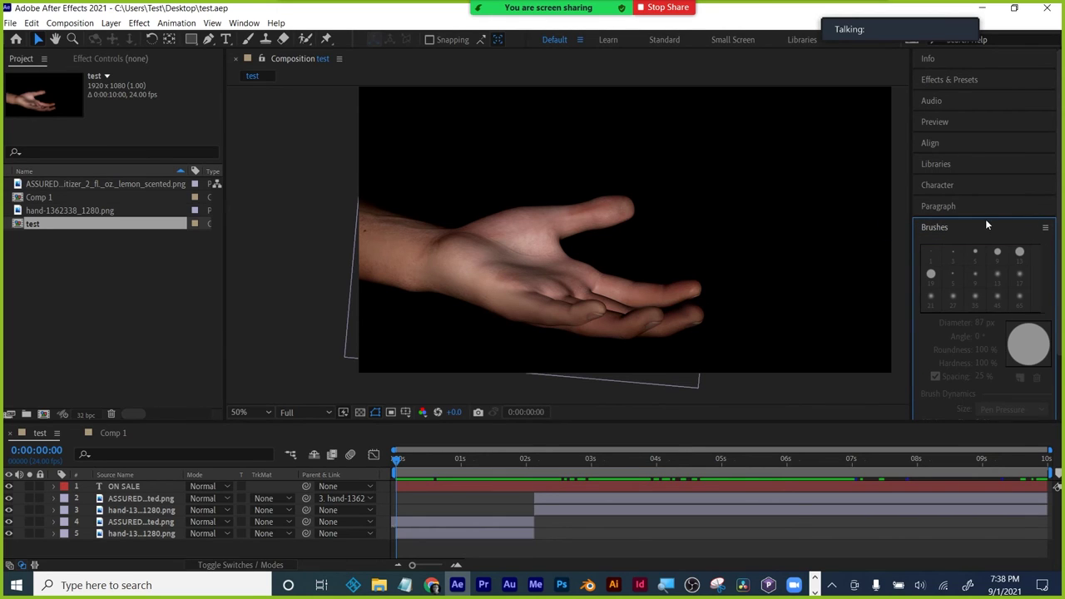
click(987, 224)
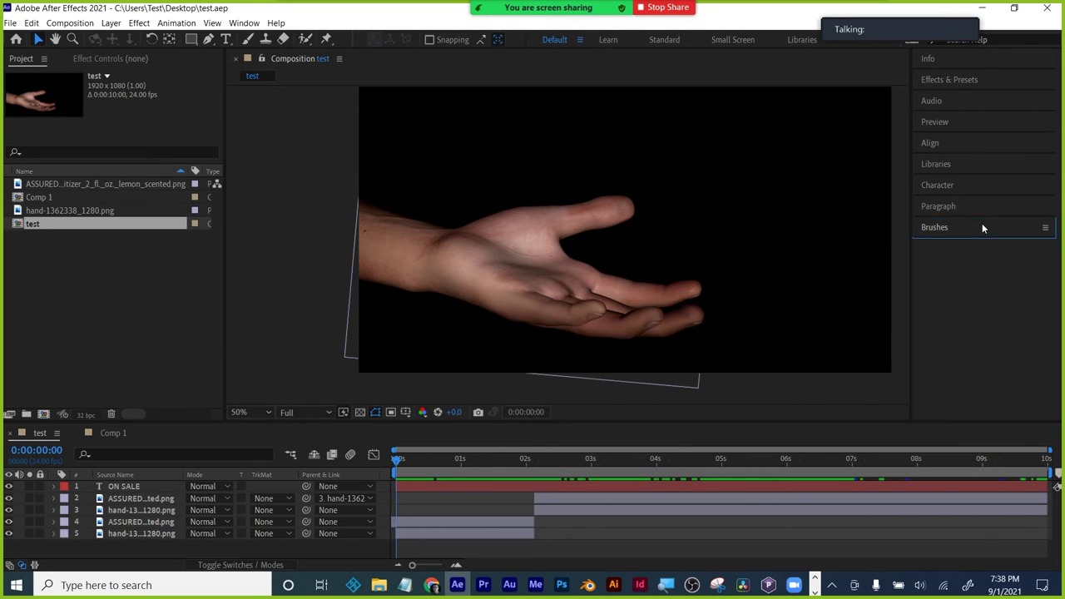
- Expand the effects and presets list again and scrub the test composition to 0:00:08:12
click(992, 82)
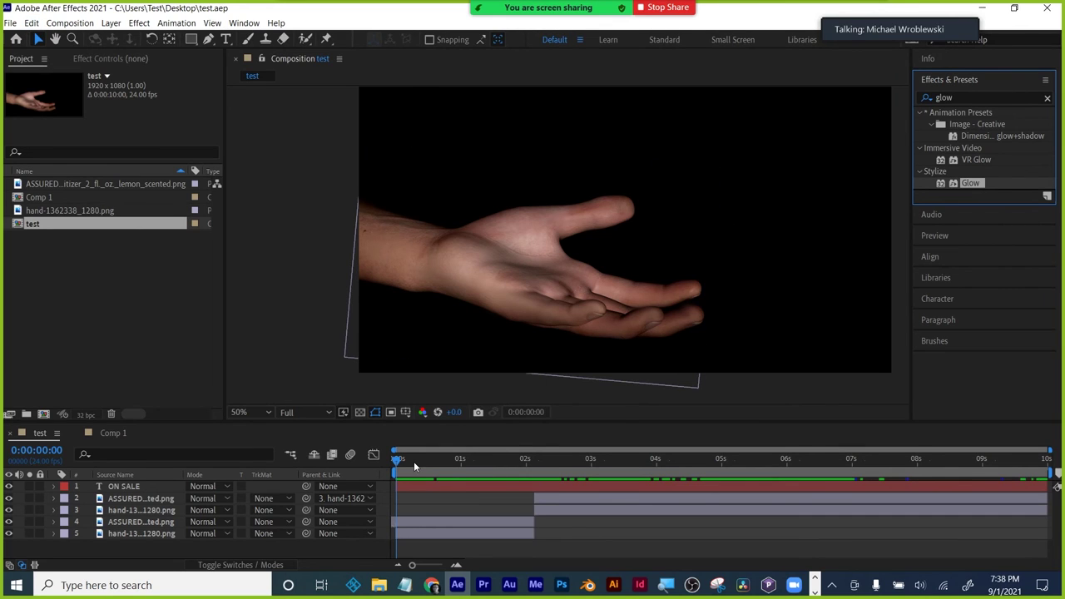
drag(396, 461, 562, 439)
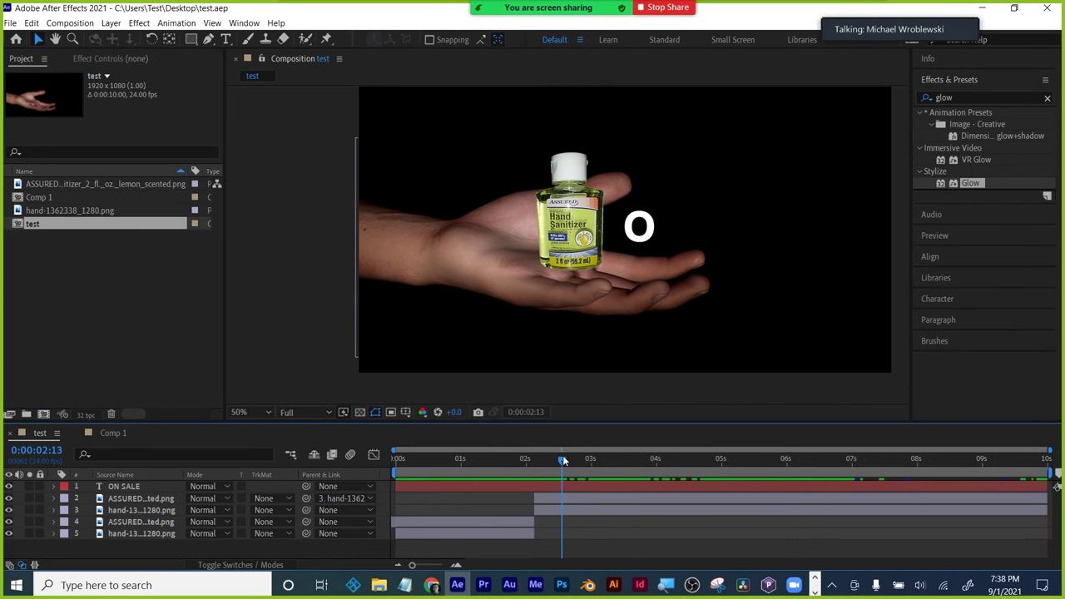
click(11, 24)
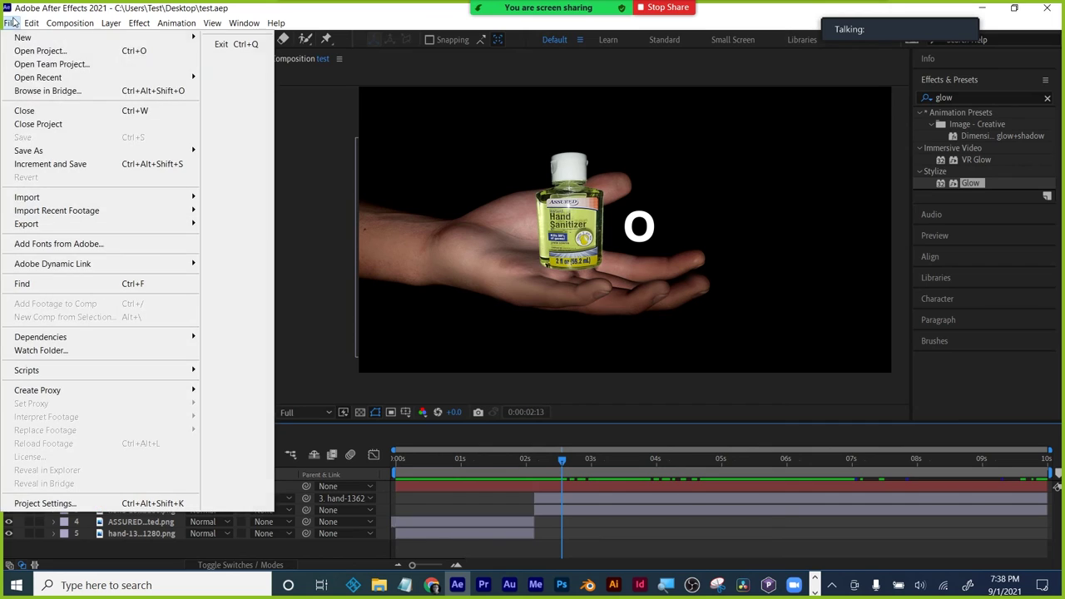
key(Escape)
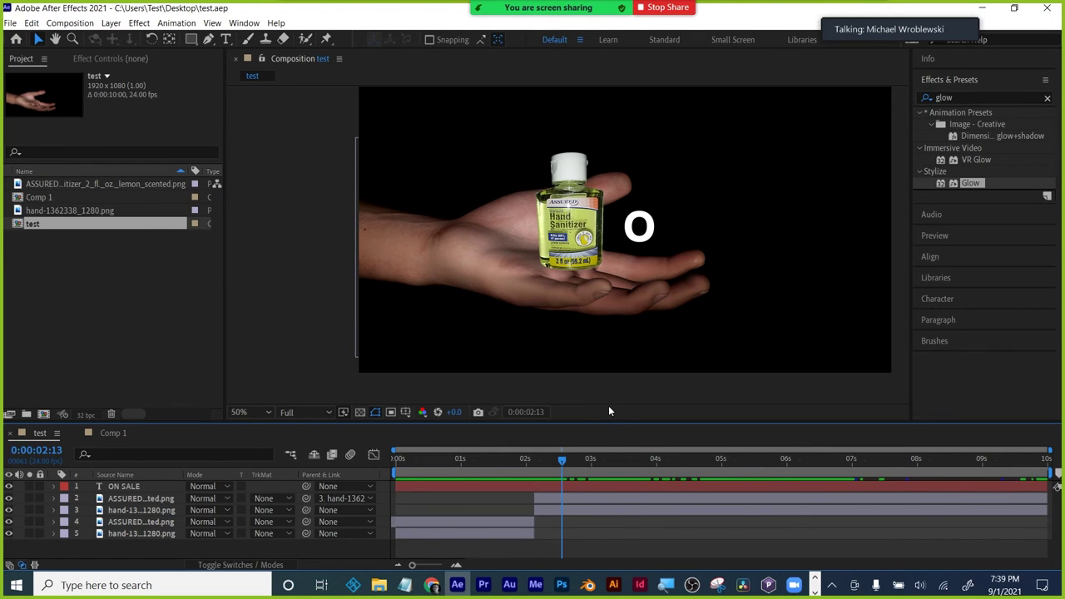
drag(569, 458, 950, 470)
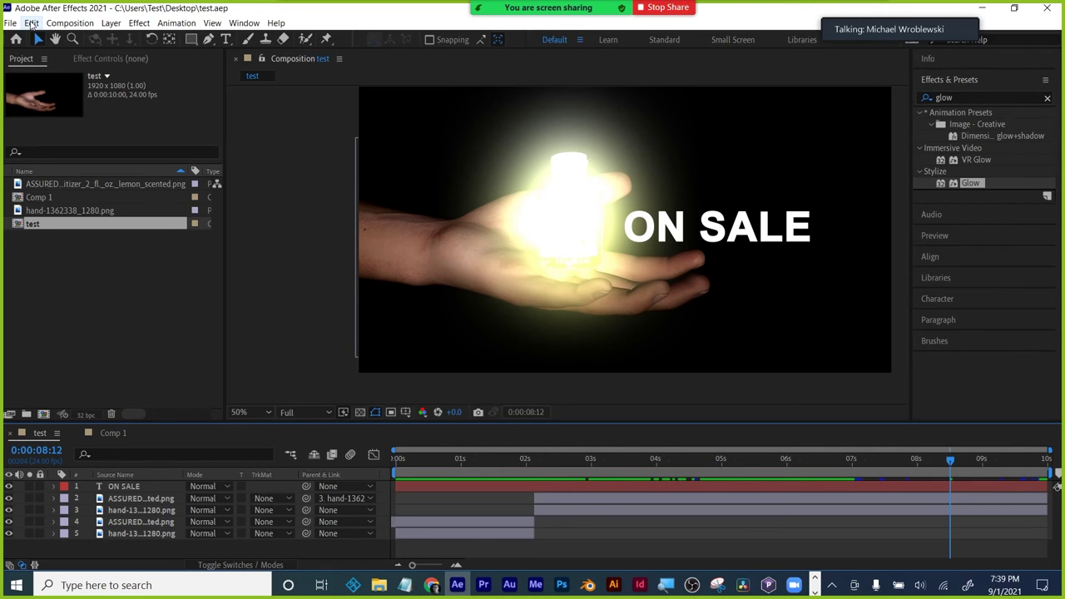
- Purge all memory and disk cache, clearing the disk cache for all versions
click(30, 23)
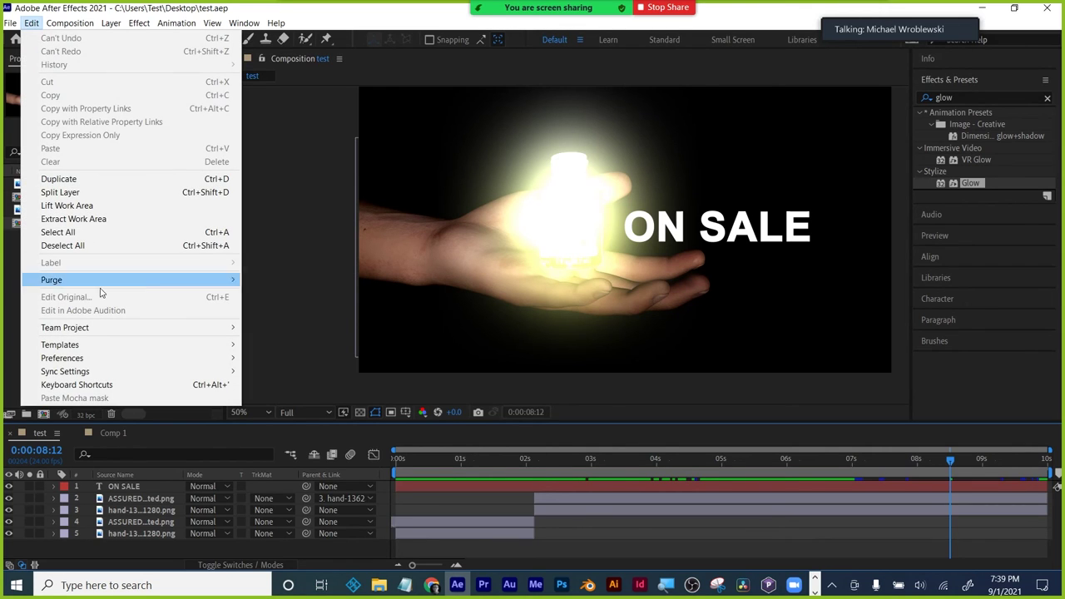
mouse_move(100, 281)
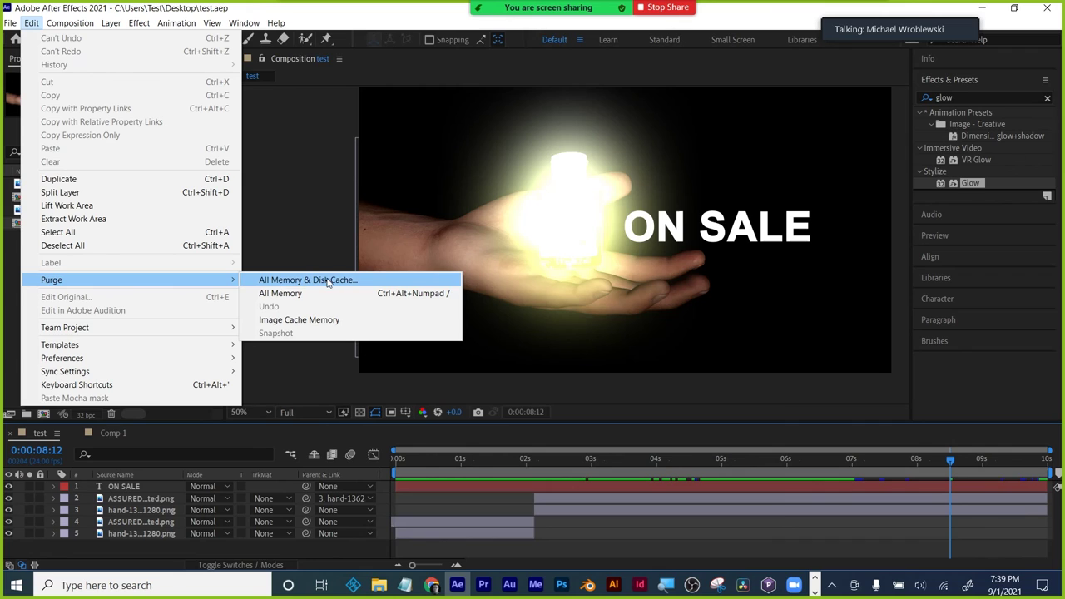
click(396, 283)
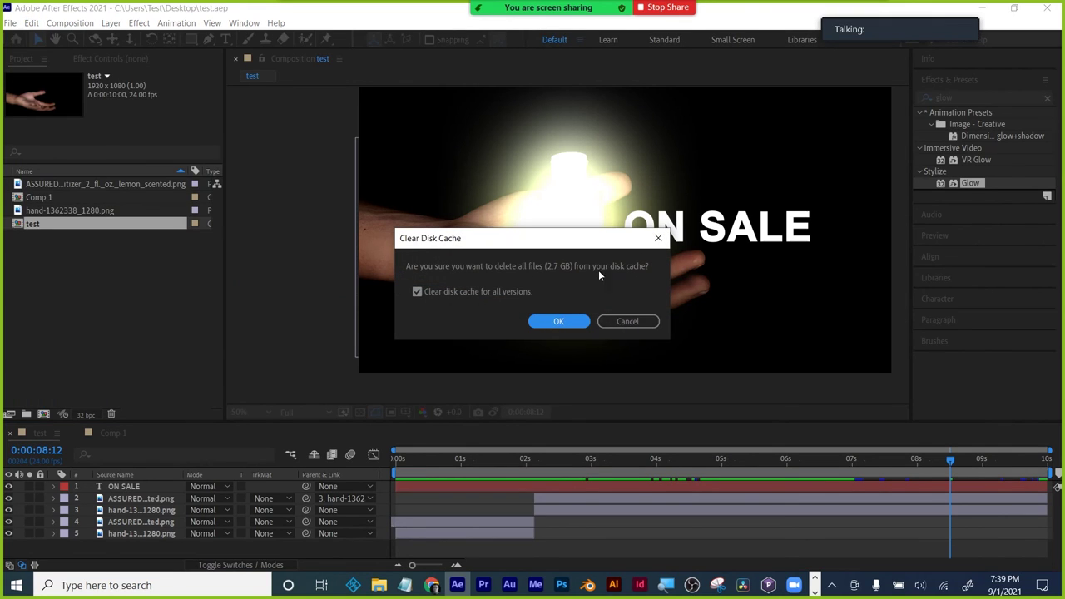
click(560, 321)
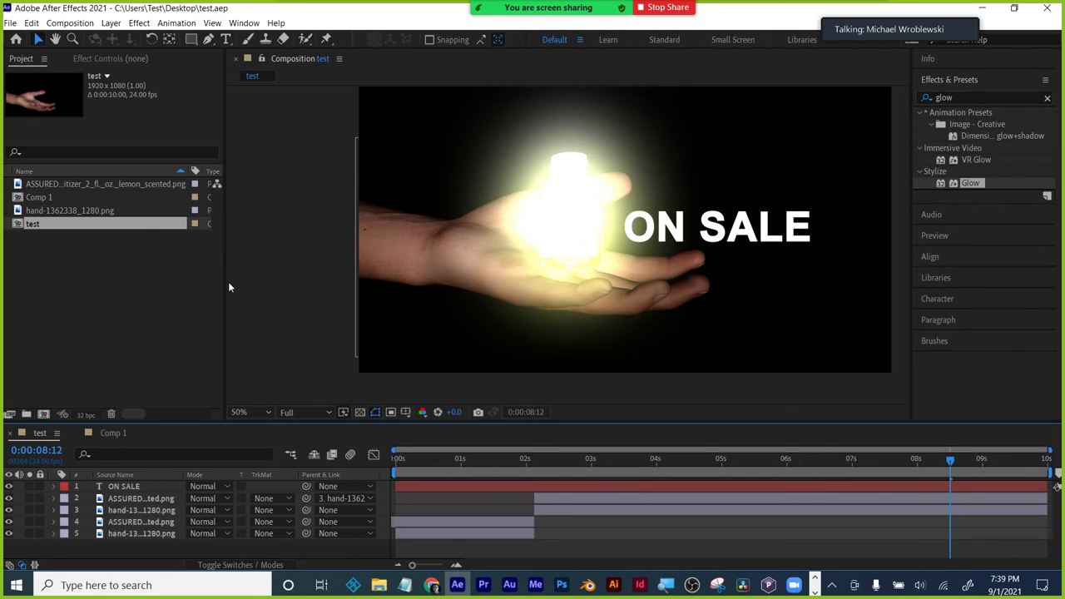
- Repeat the memory and disk cache purge and move the current time to 0:00:02:15
click(32, 23)
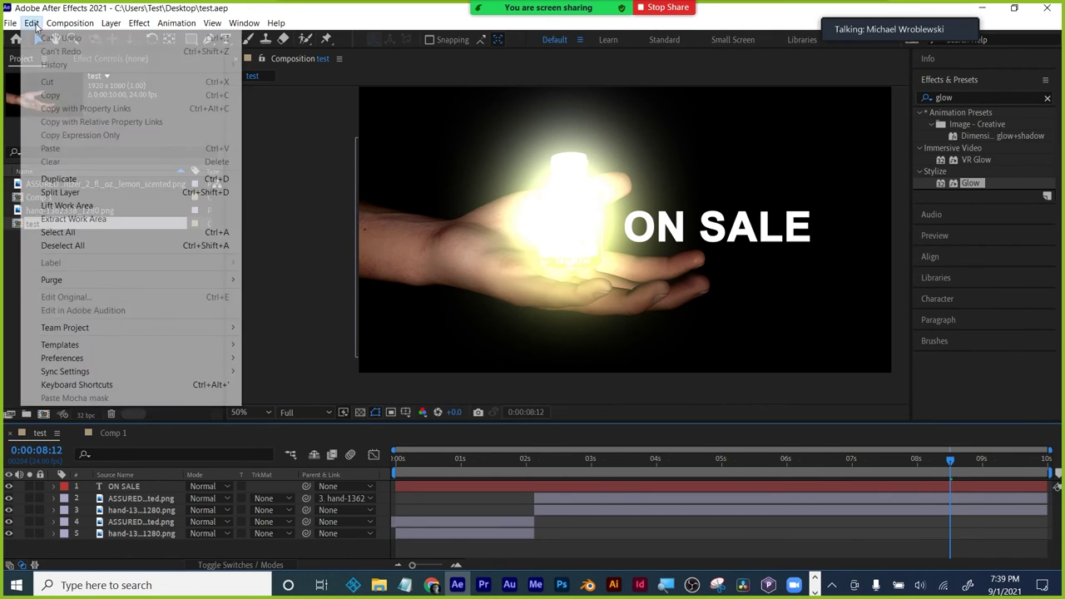
mouse_move(70, 282)
click(330, 283)
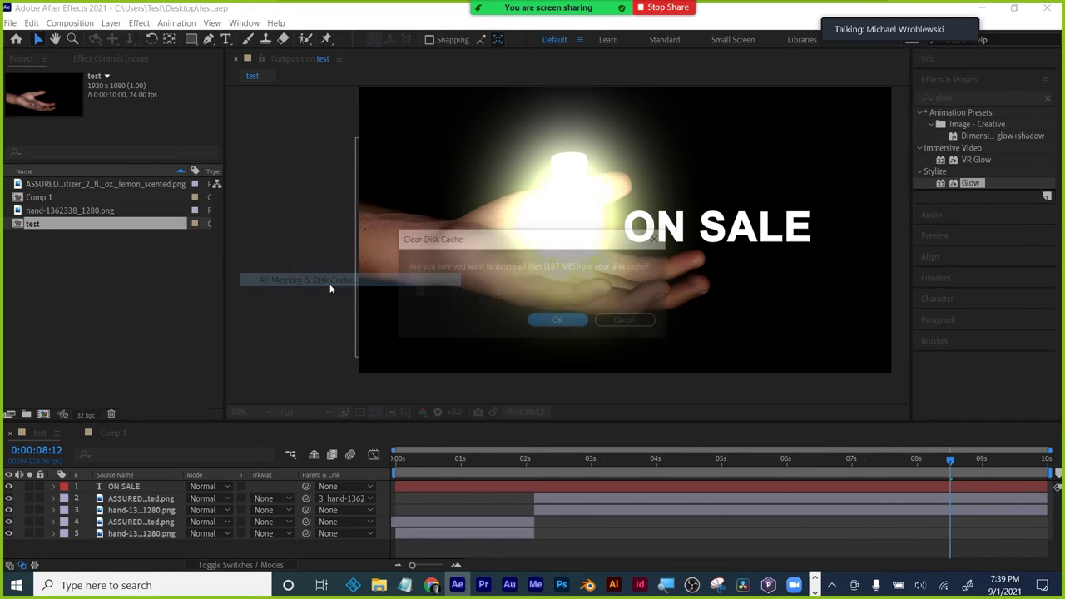
click(555, 321)
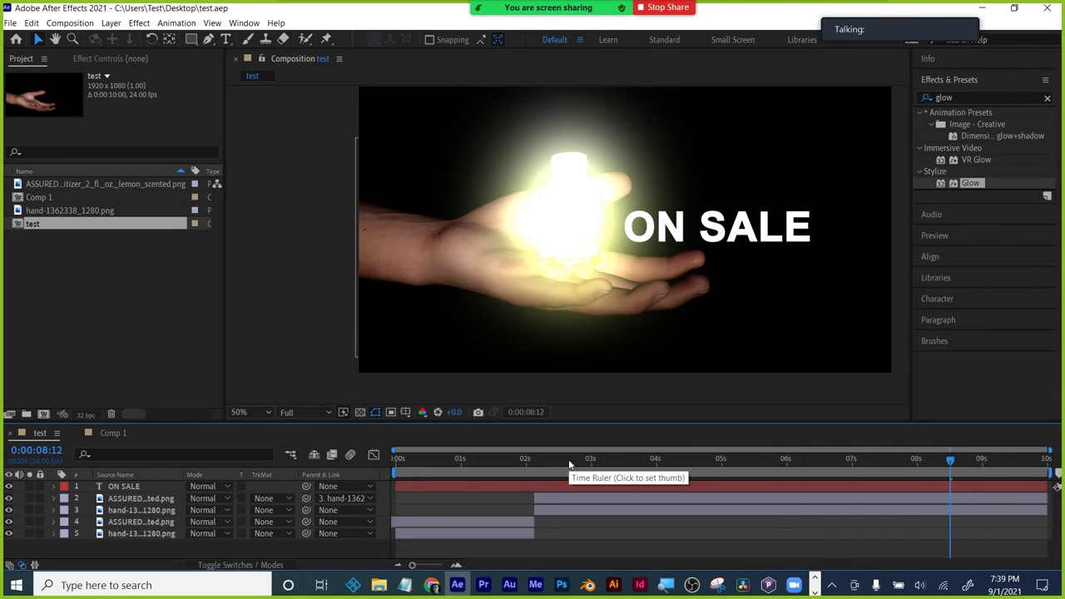
click(567, 465)
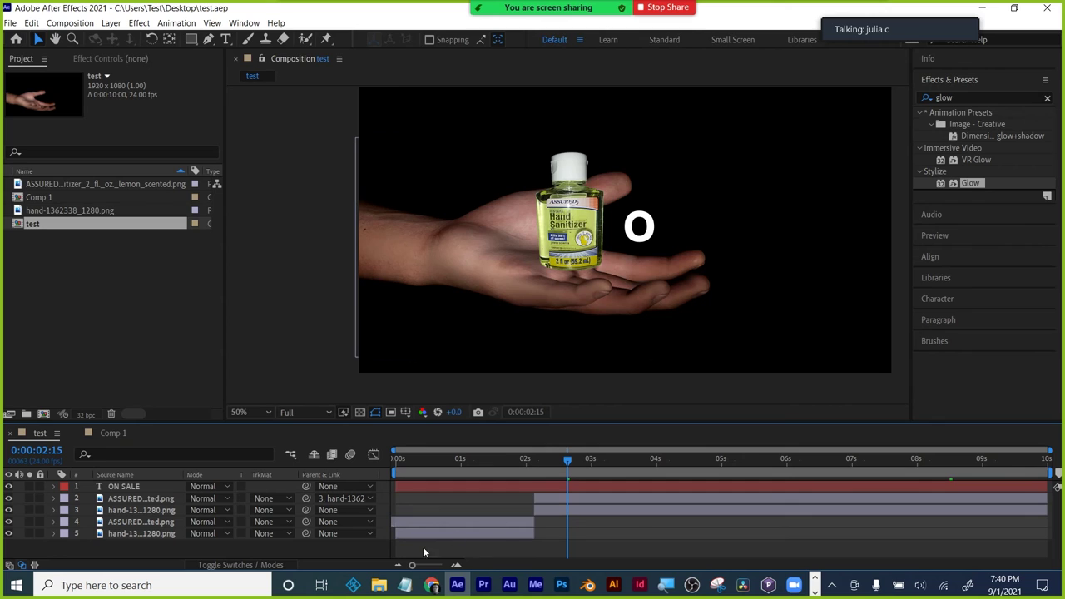
- Switch to File Explorer, examine the project and image files in the Desktop folder, and return to After Effects
mouse_move(375, 586)
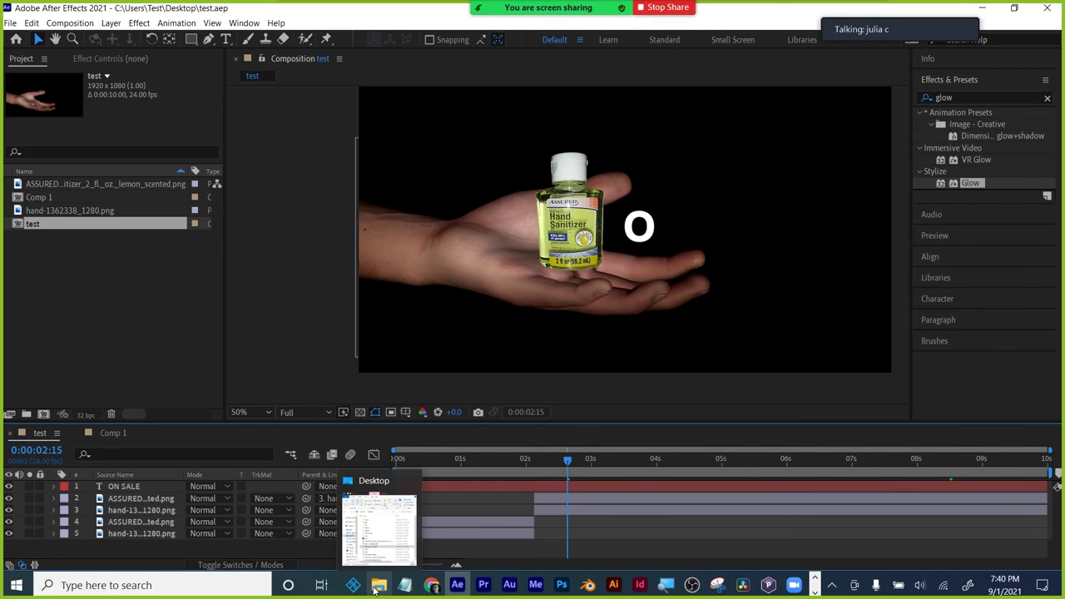
click(376, 587)
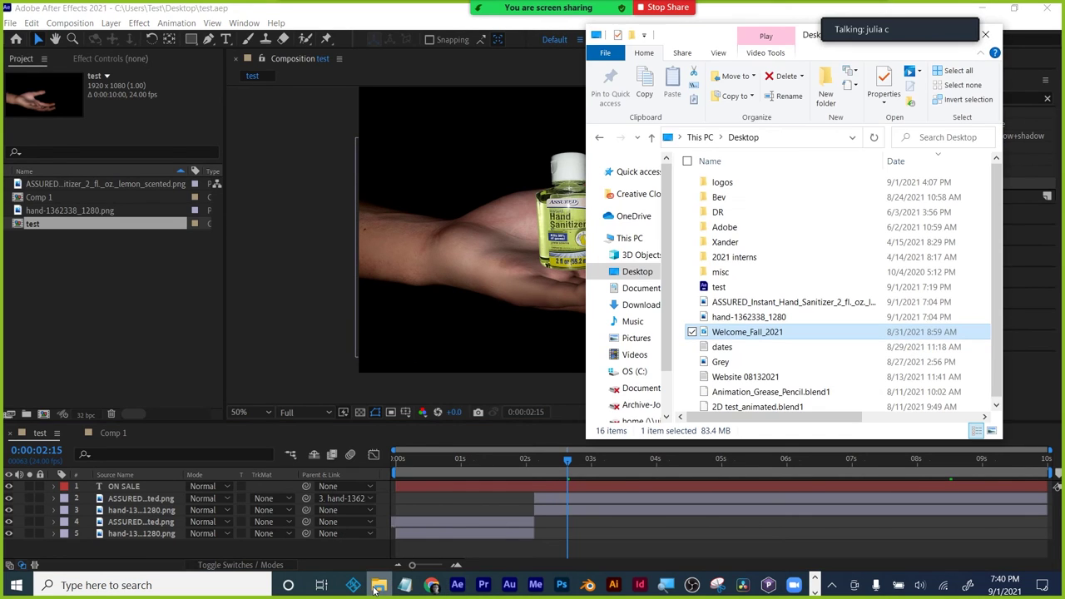
drag(745, 442, 745, 518)
drag(674, 358, 689, 351)
click(732, 449)
drag(792, 41, 868, 106)
click(789, 16)
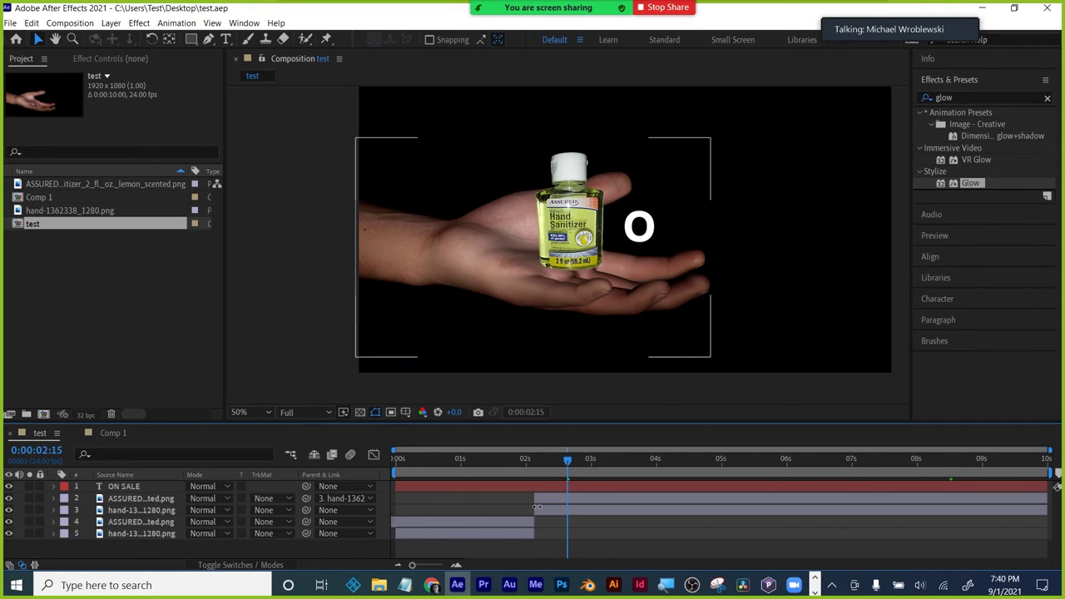
- Scrub the animation to 0:00:04:10 and create a new 10-second composition with the HDTV 1080 24 preset
drag(573, 458, 687, 457)
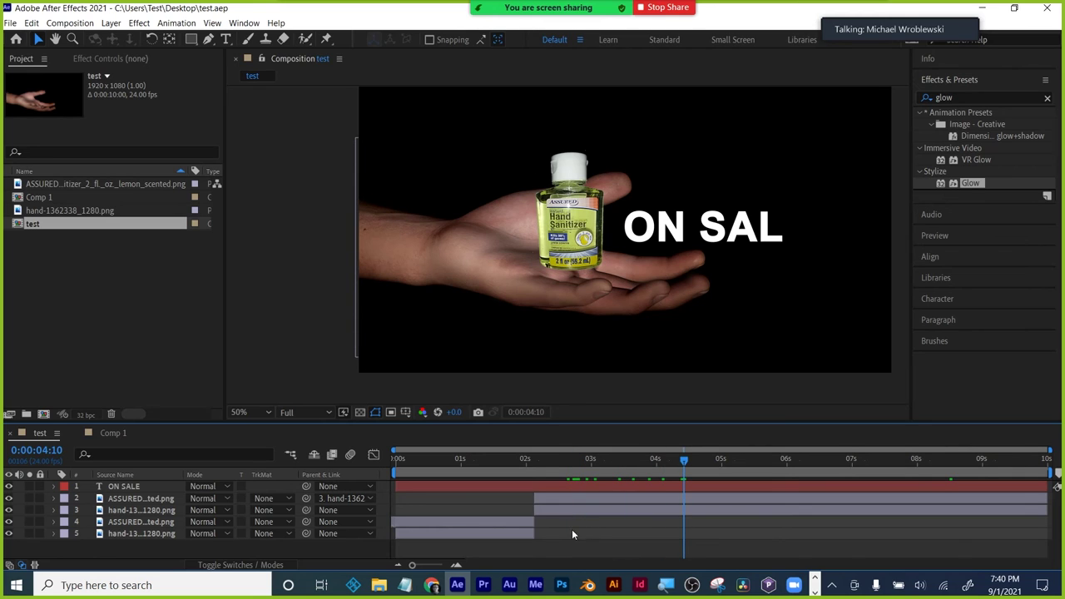
click(43, 413)
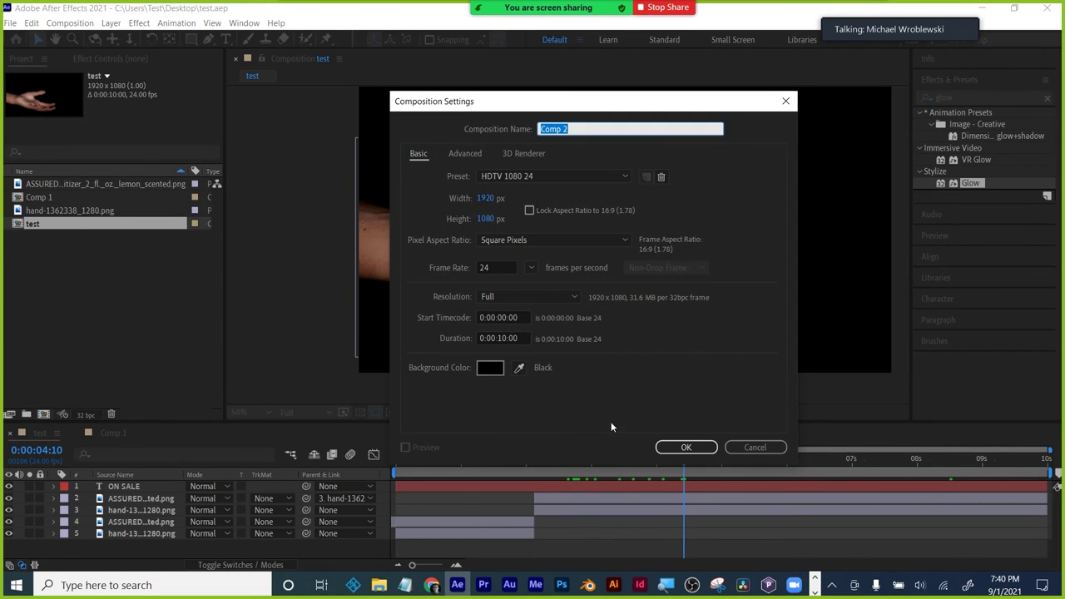
click(683, 446)
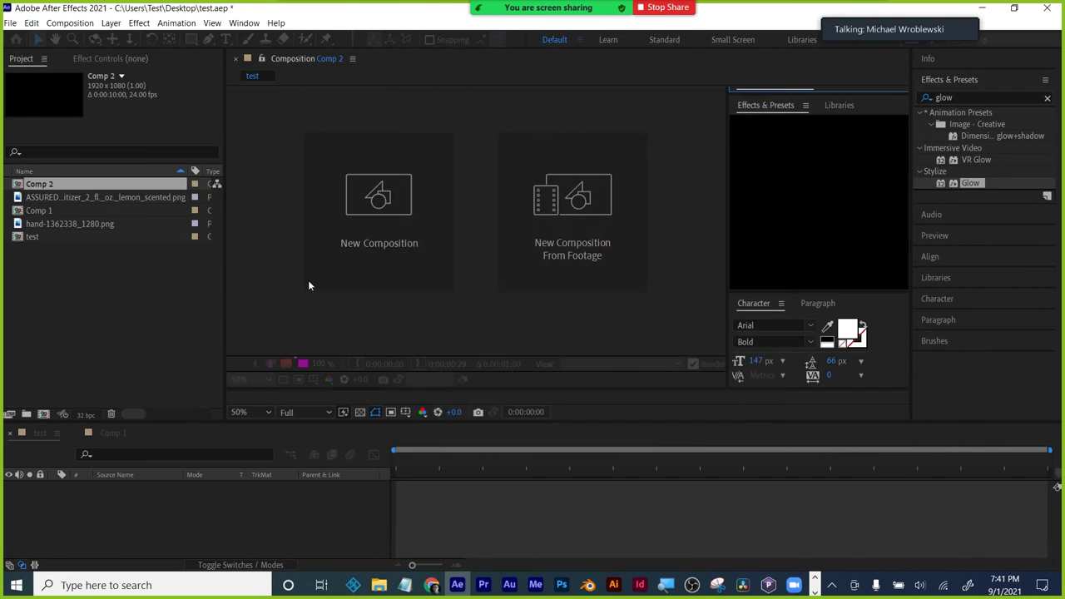
- Draw a pale yellow rectangle near the centre of the new composition and keyframe its Position at 0:00:00:00
click(191, 39)
drag(523, 185, 647, 320)
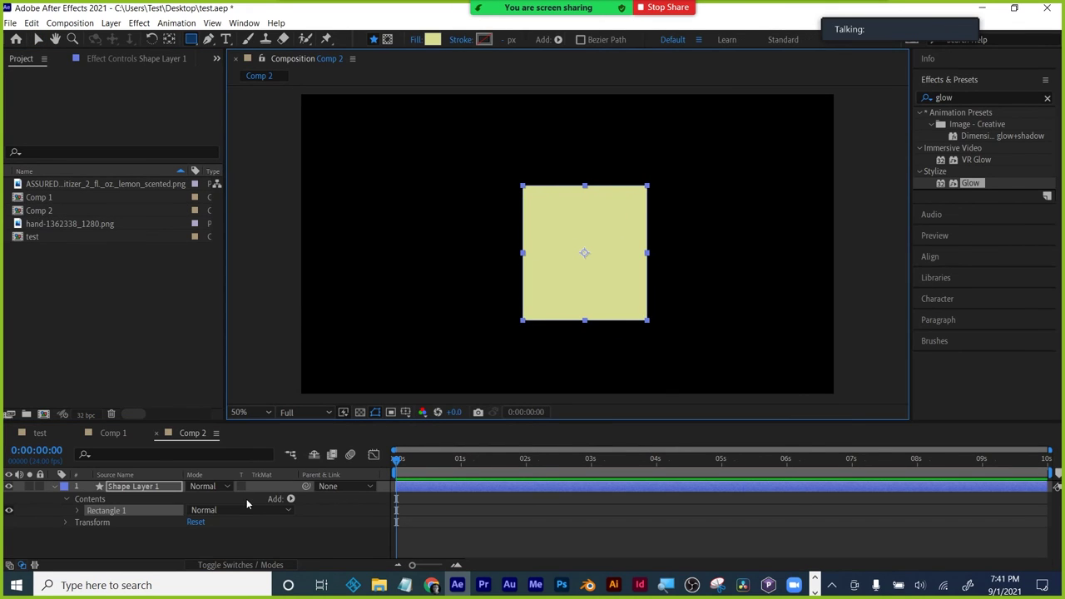
key(p)
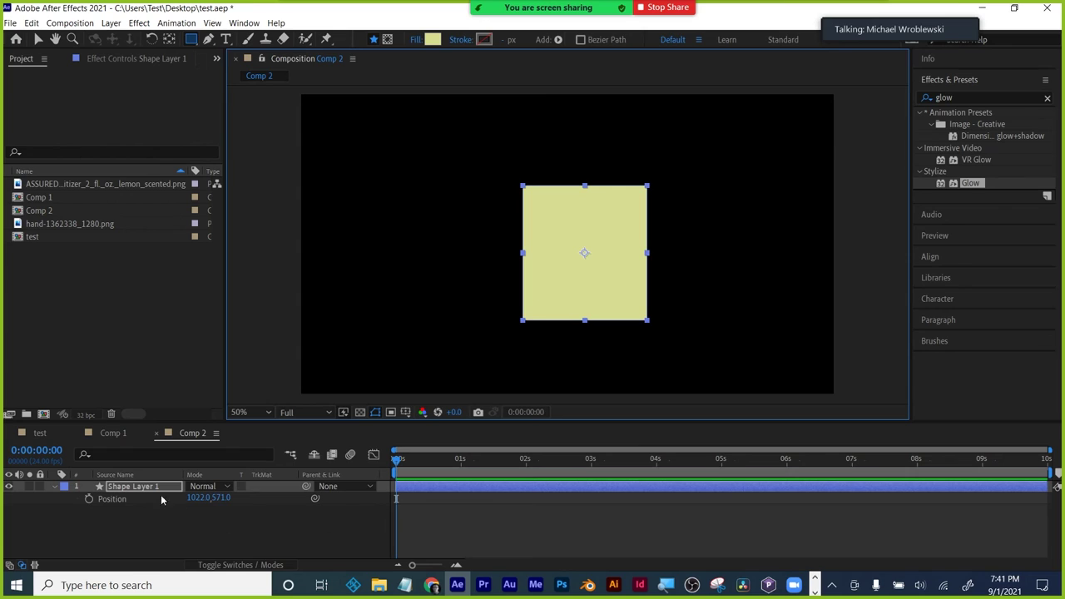
click(89, 498)
- Keyframe the rectangle's Position at 0:00:02:14 by moving it toward the composition's upper-right corner, to about 1642, 359
drag(499, 459, 565, 459)
double_click(563, 256)
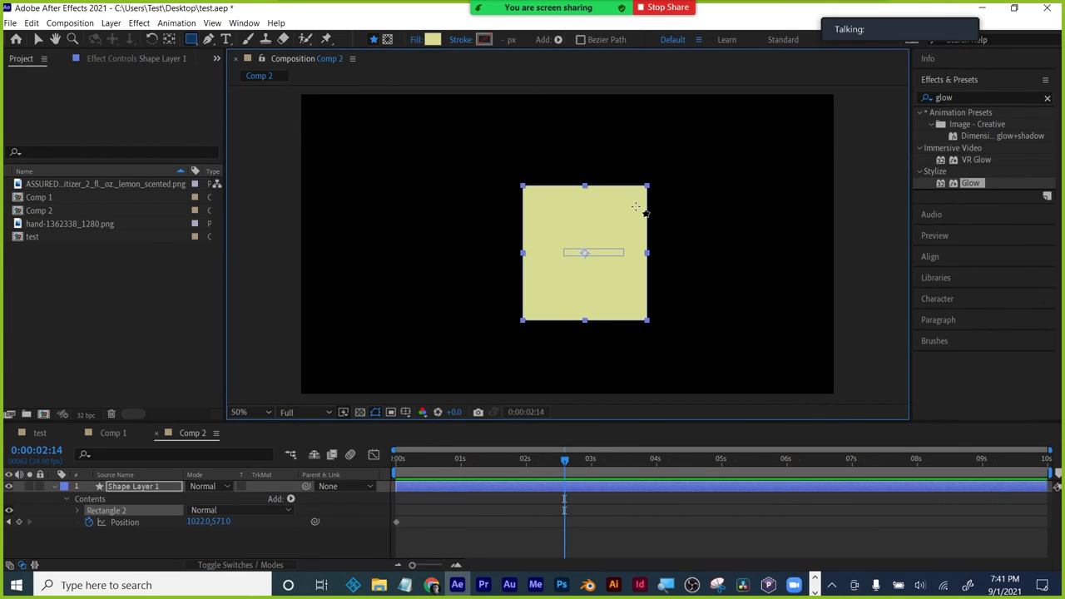
key(v)
drag(615, 199, 785, 140)
- Add a Position keyframe slightly before the last one by moving the rectangle lower, and scrub the animation to 0:00:04:00
click(563, 464)
drag(563, 465, 542, 464)
drag(729, 261, 700, 297)
drag(543, 460, 656, 454)
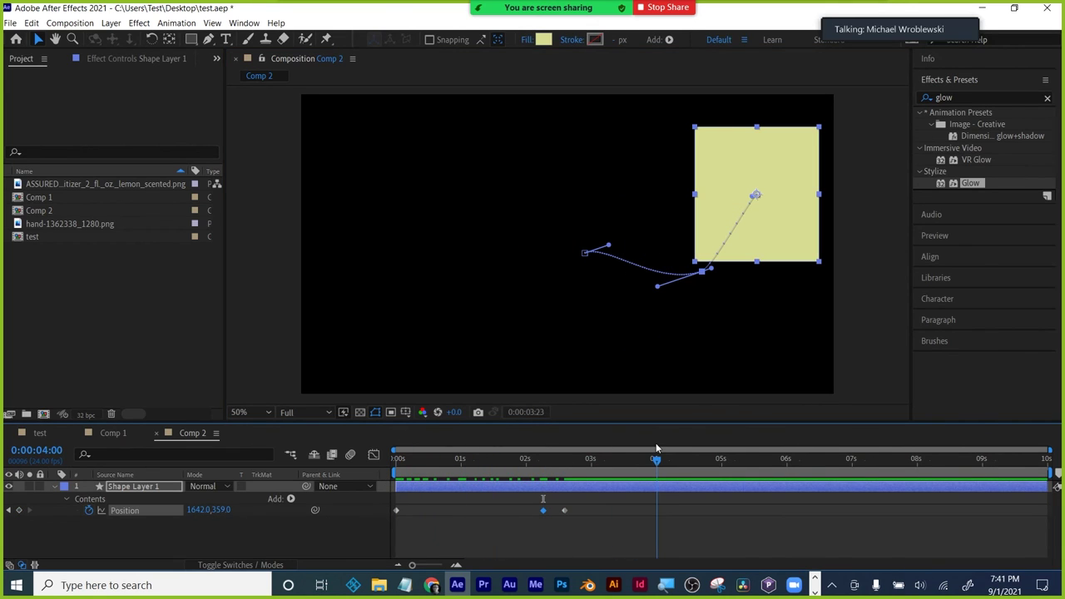
- Return to 0:00:00:00 and show only the keyframed Position property of the rectangle's layer
click(732, 505)
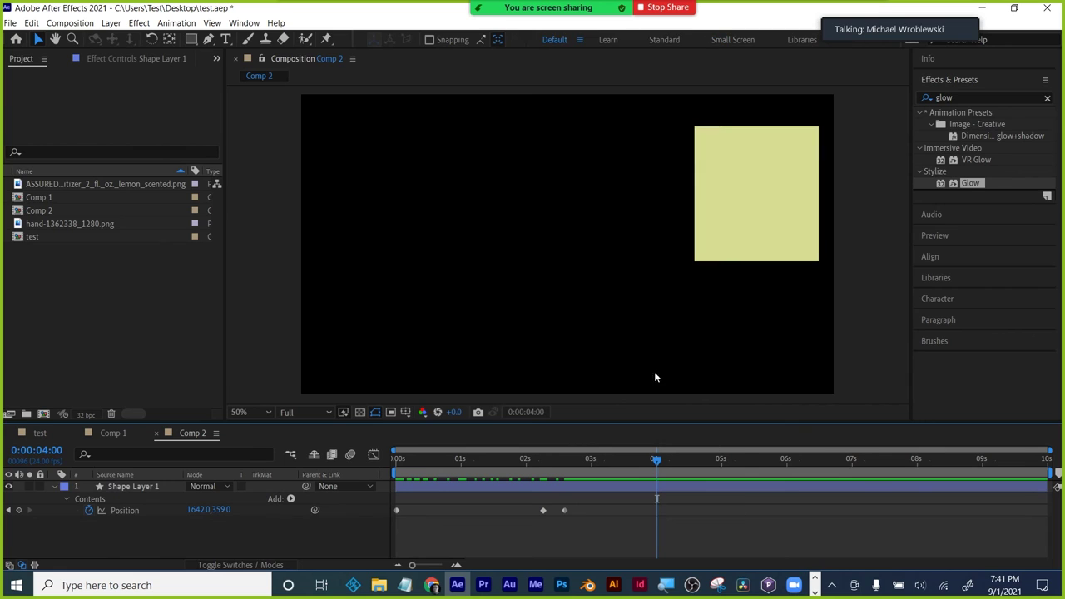
drag(657, 453, 394, 462)
click(468, 491)
click(469, 486)
key(u)
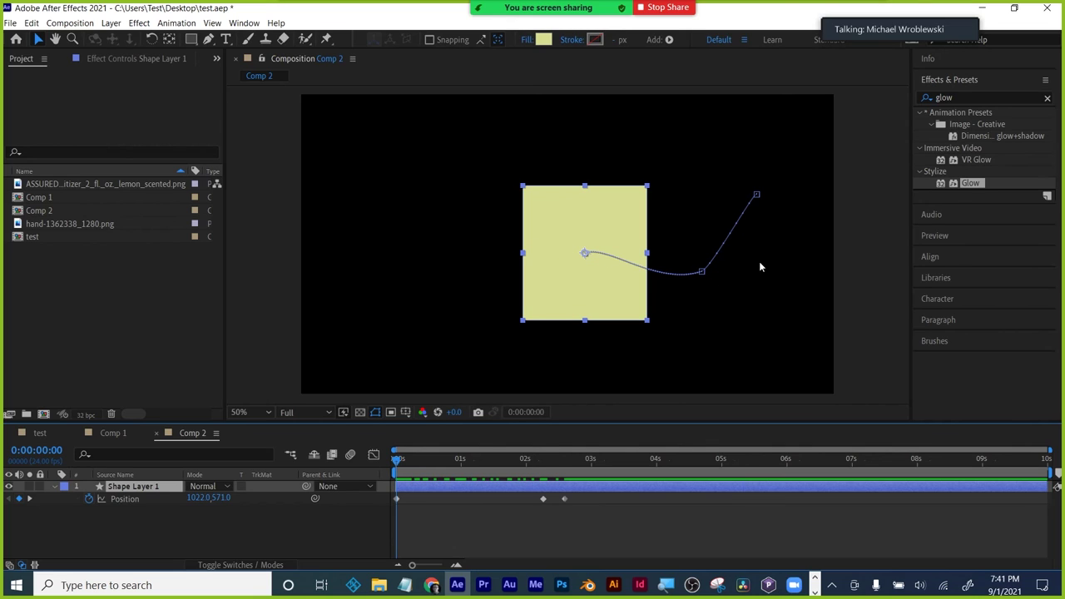
- Delete the rectangle's middle Position keyframe, and scrub the straightened motion to 0:00:02:19 and back to 0:00:01:08
click(543, 498)
key(Page_Down)
drag(416, 466, 545, 463)
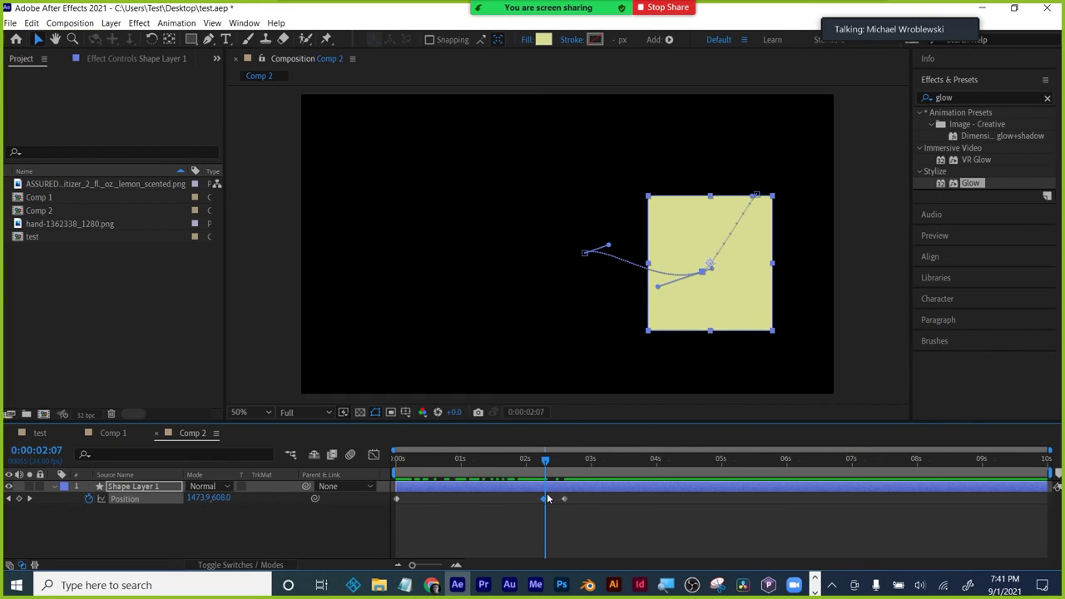
key(Delete)
drag(548, 459, 579, 459)
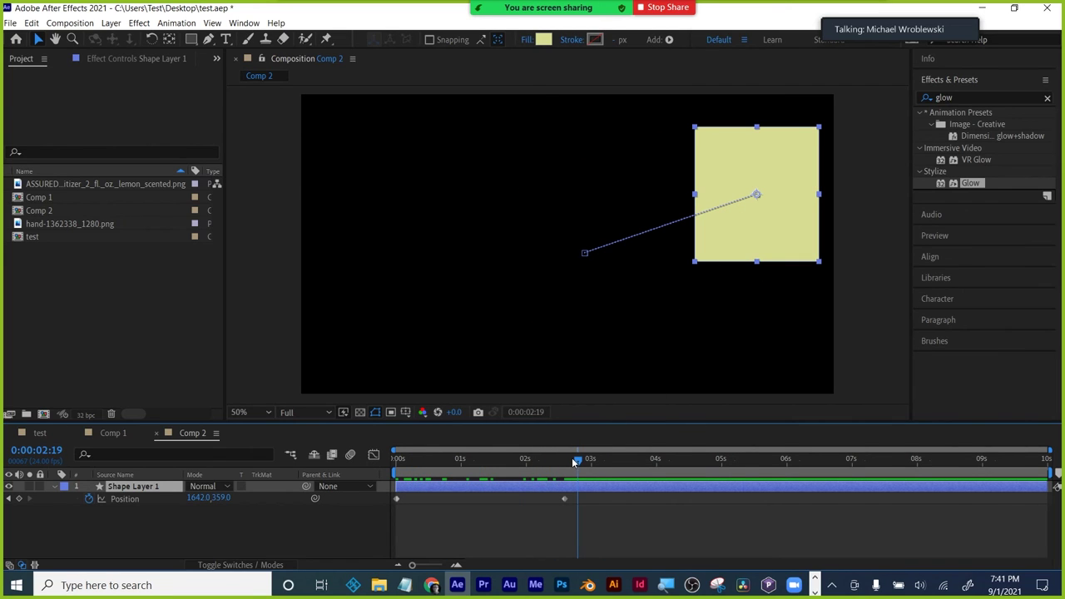
drag(577, 463, 484, 471)
click(545, 523)
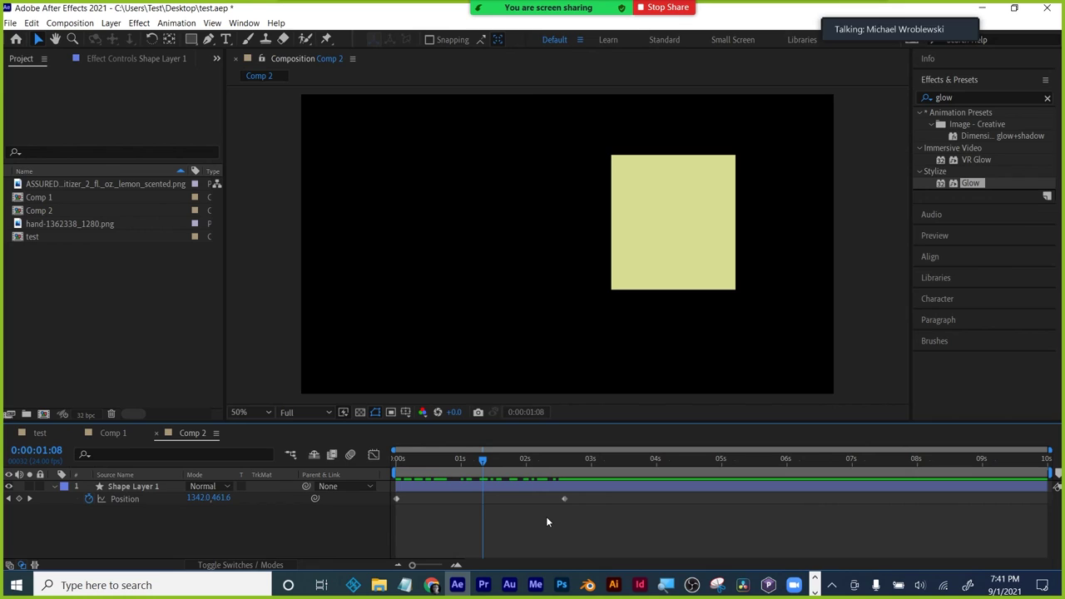
- Toggle the composition view's refresh off and on while scrubbing to 0:00:00:19 and back to 0:00:00:09
drag(485, 464, 464, 455)
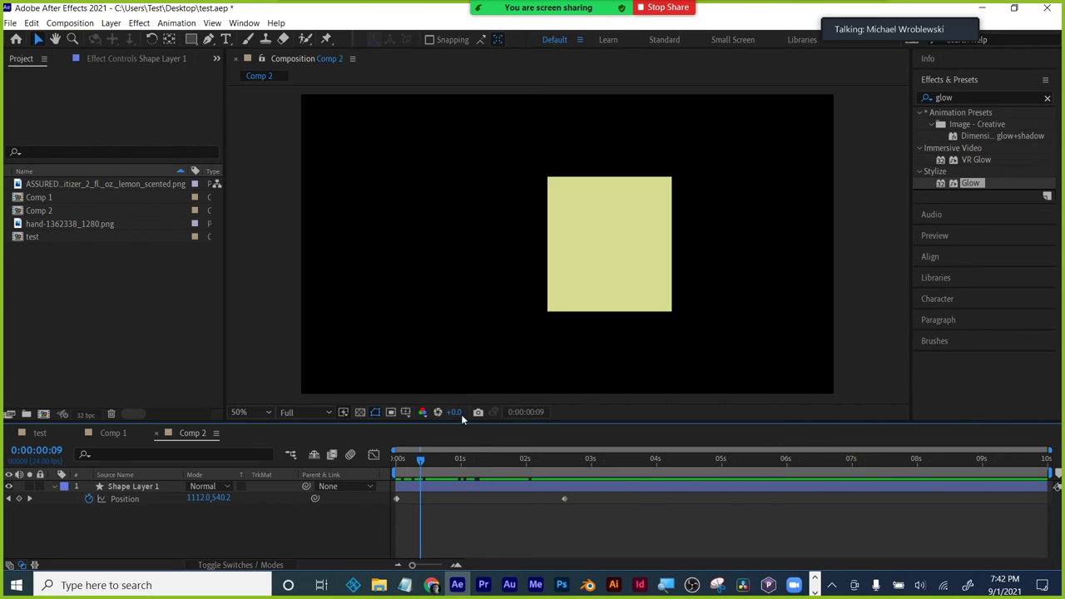
key(Caps_Lock)
drag(422, 460, 452, 460)
key(Caps_Lock)
key(Caps_Lock)
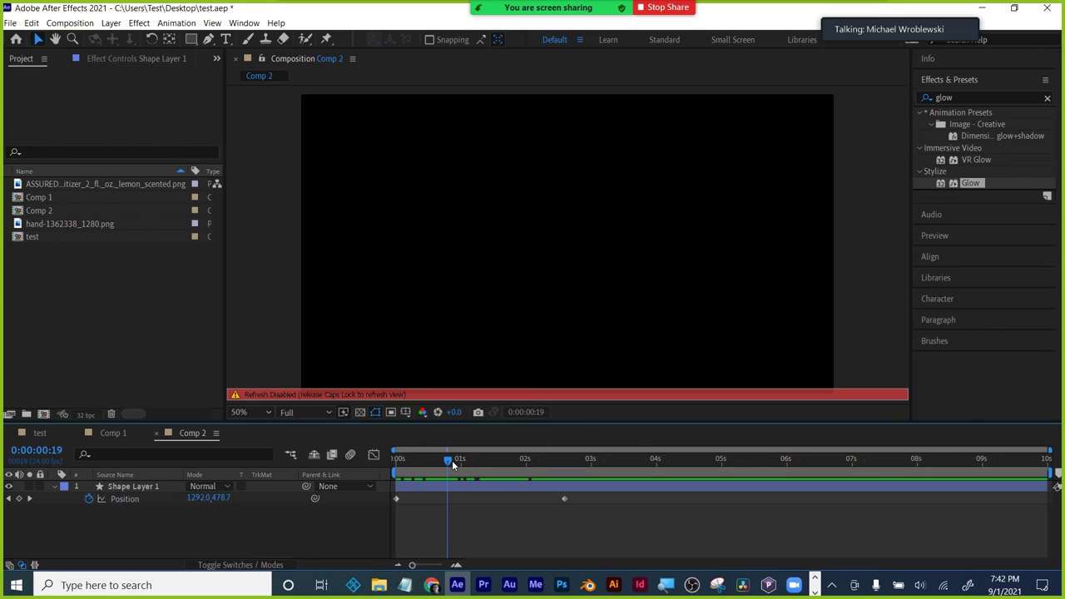
key(Caps_Lock)
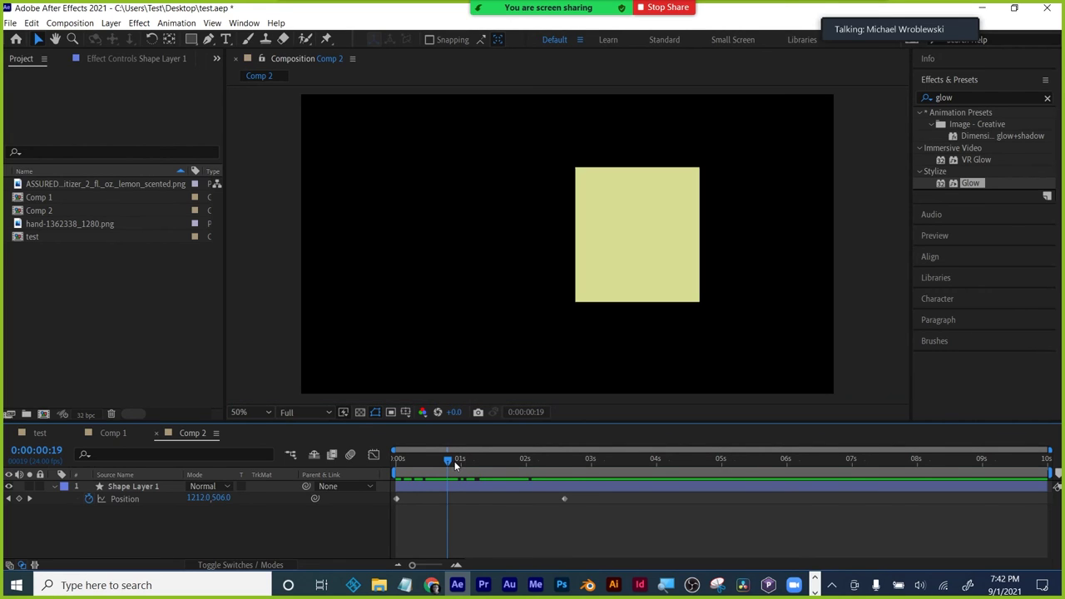
drag(454, 461, 419, 476)
key(Caps_Lock)
key(Caps_Lock)
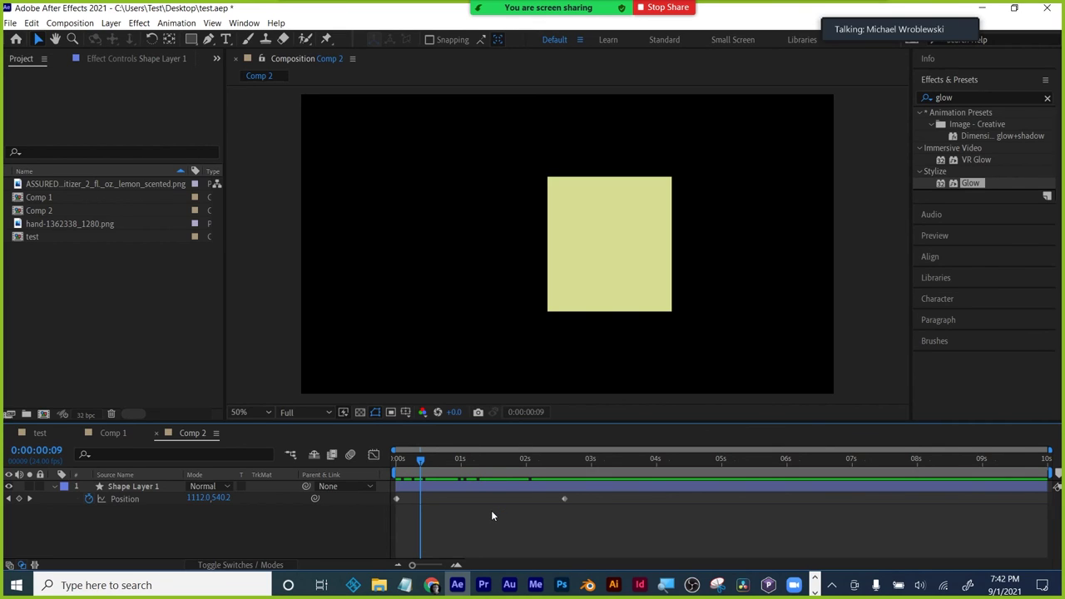
- Scrub the rectangle's animation back to 0:00:00:00 and forward past its last keyframe to 0:00:03:06
mouse_move(542, 6)
drag(417, 466, 441, 487)
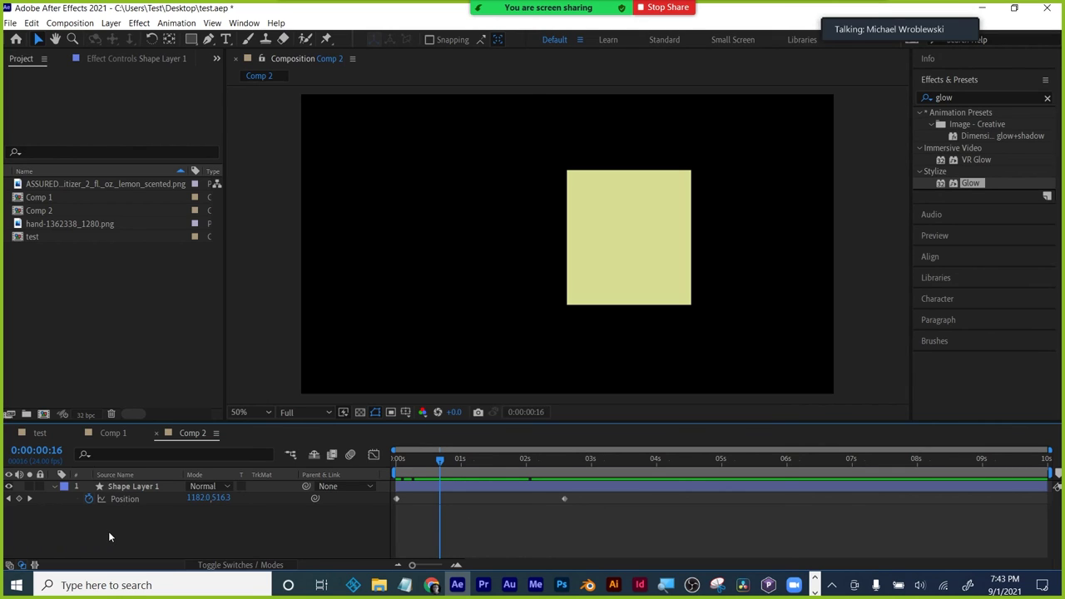
drag(436, 465, 395, 459)
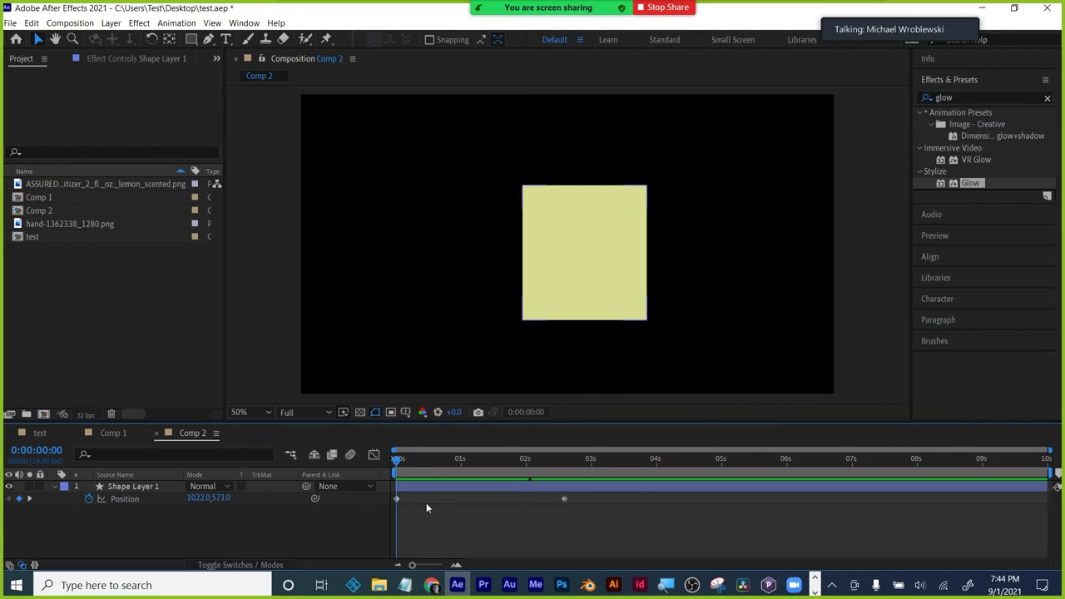
click(426, 504)
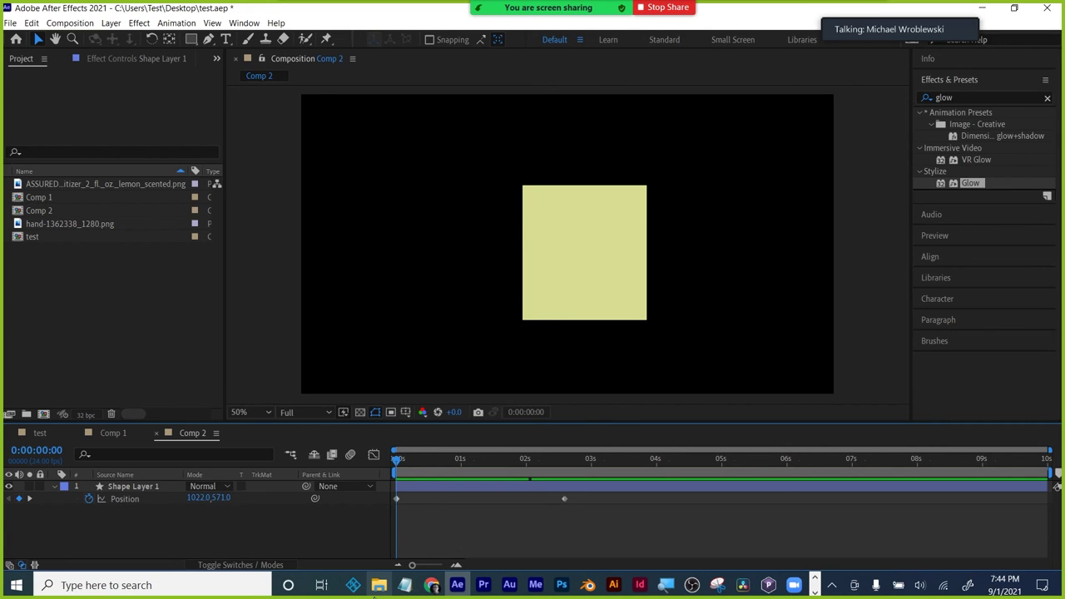
mouse_move(376, 592)
drag(421, 461, 562, 460)
click(607, 462)
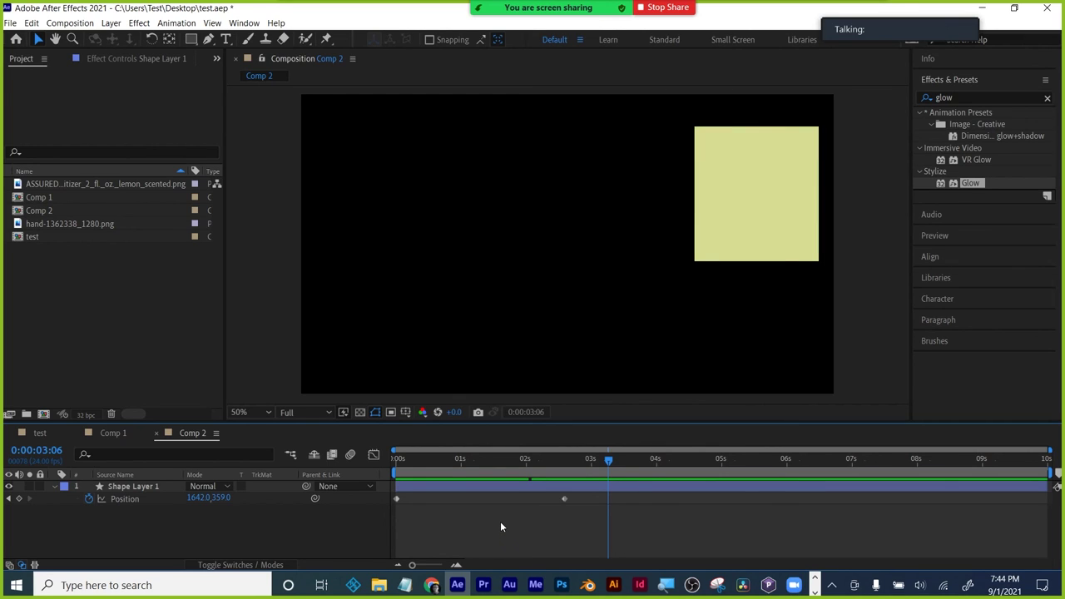
- Read the new messages in the Zoom meeting chat, close it, and move the playhead to 0:00:02:04
click(514, 490)
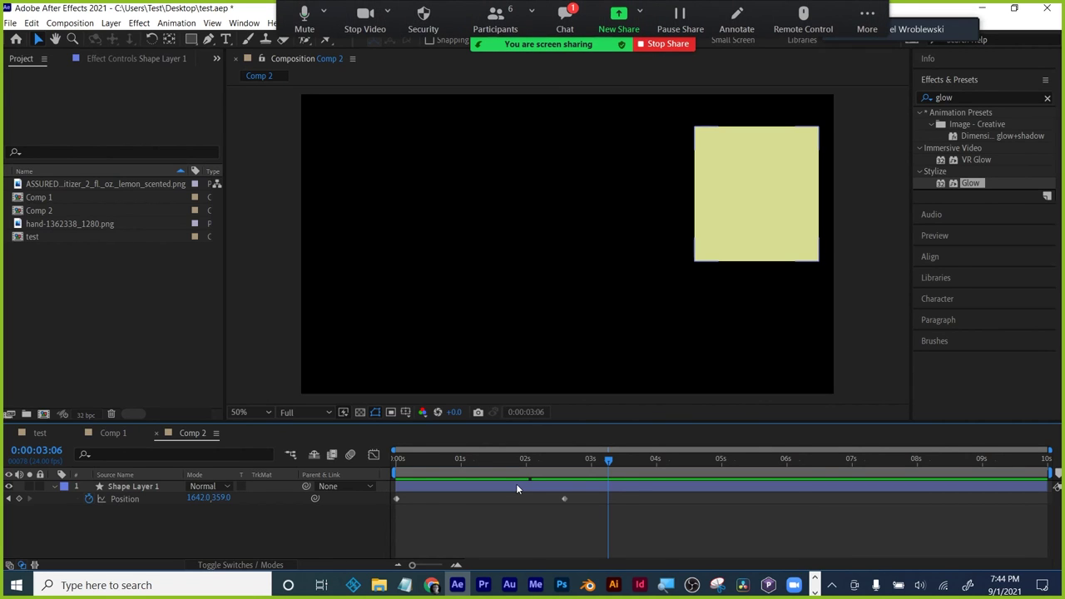
click(561, 15)
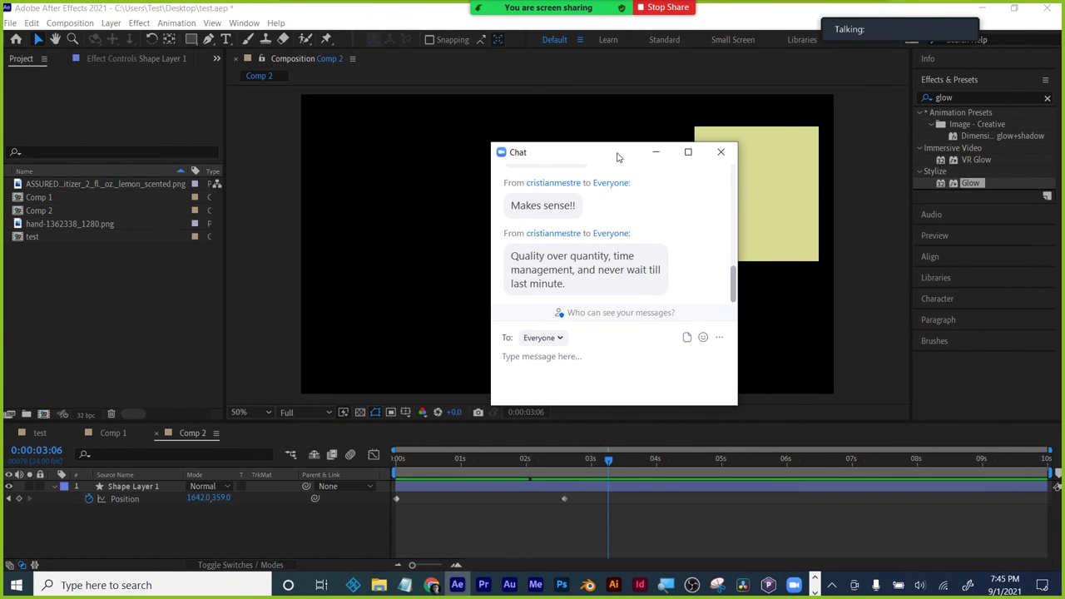
click(721, 153)
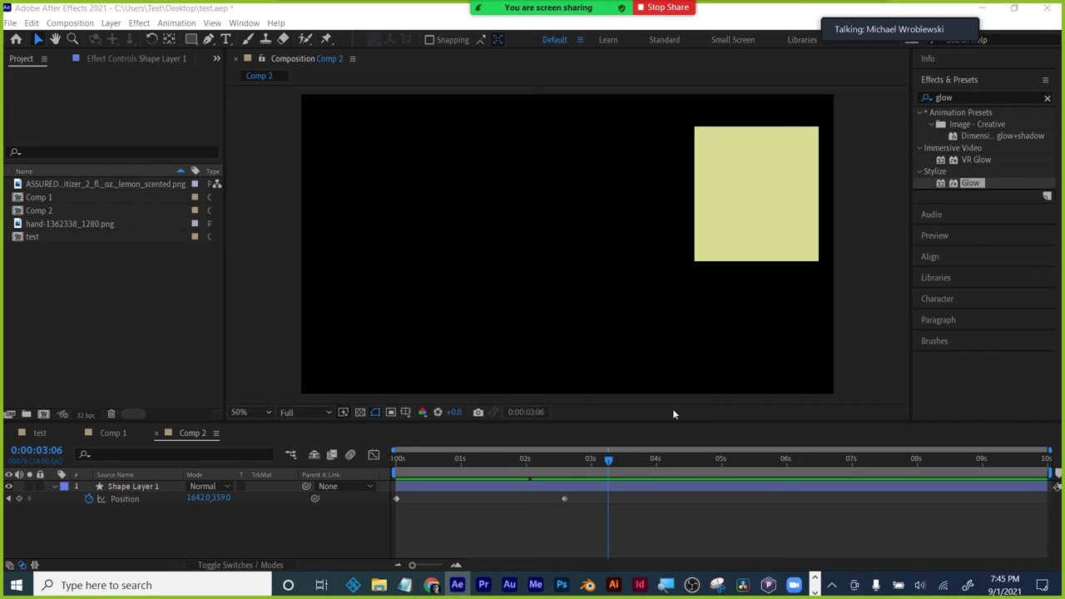
click(688, 496)
click(596, 527)
click(553, 473)
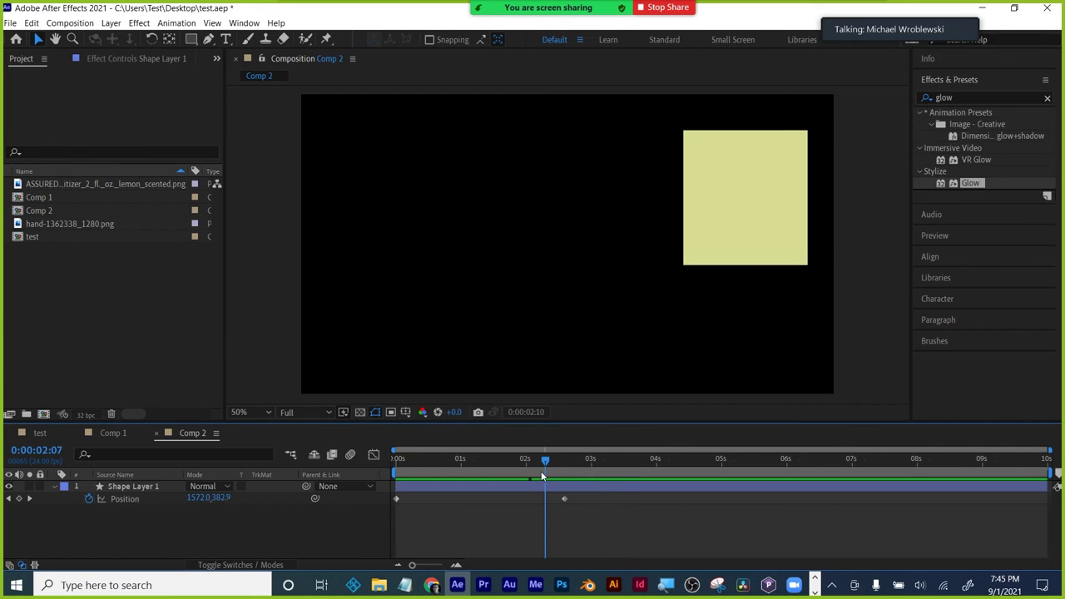
click(537, 470)
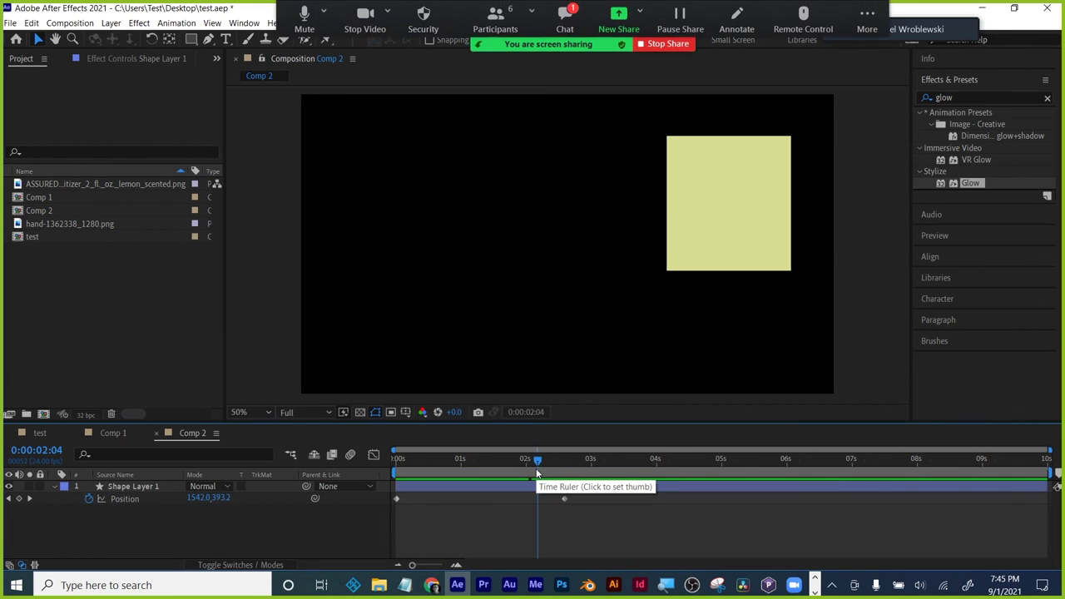
click(564, 11)
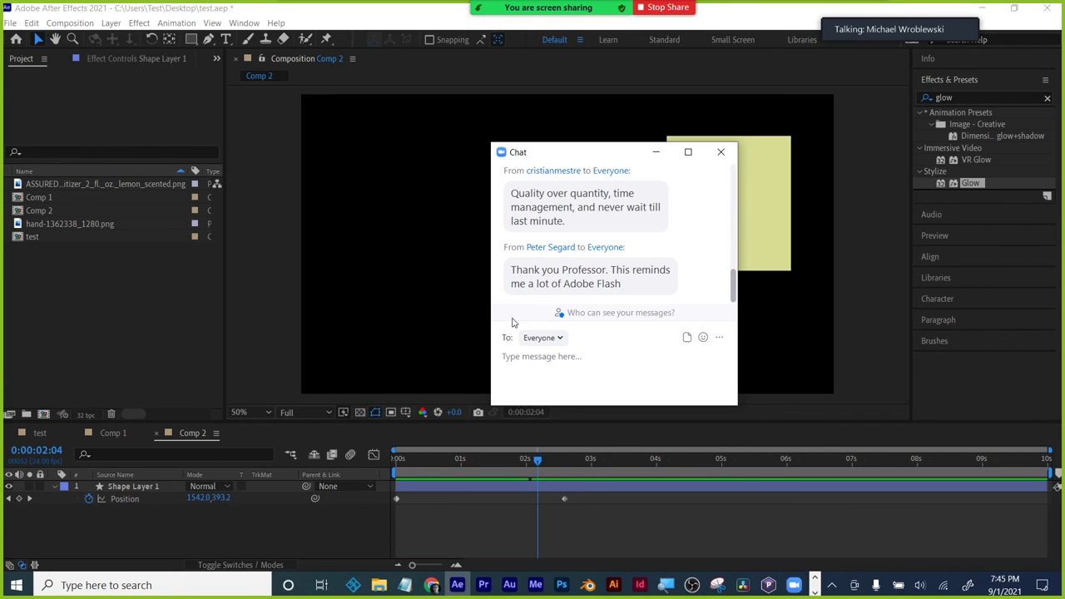
click(721, 152)
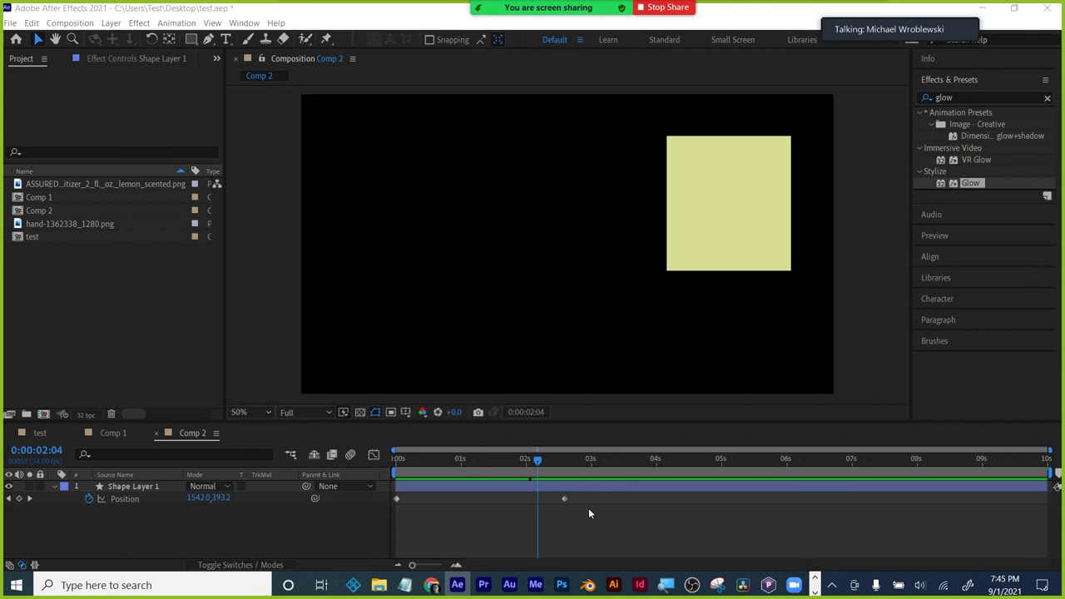
- Scrub the animation to 0:00:02:18 and back to 0:00:00:12, and collapse the rectangle's layer
drag(538, 469, 579, 452)
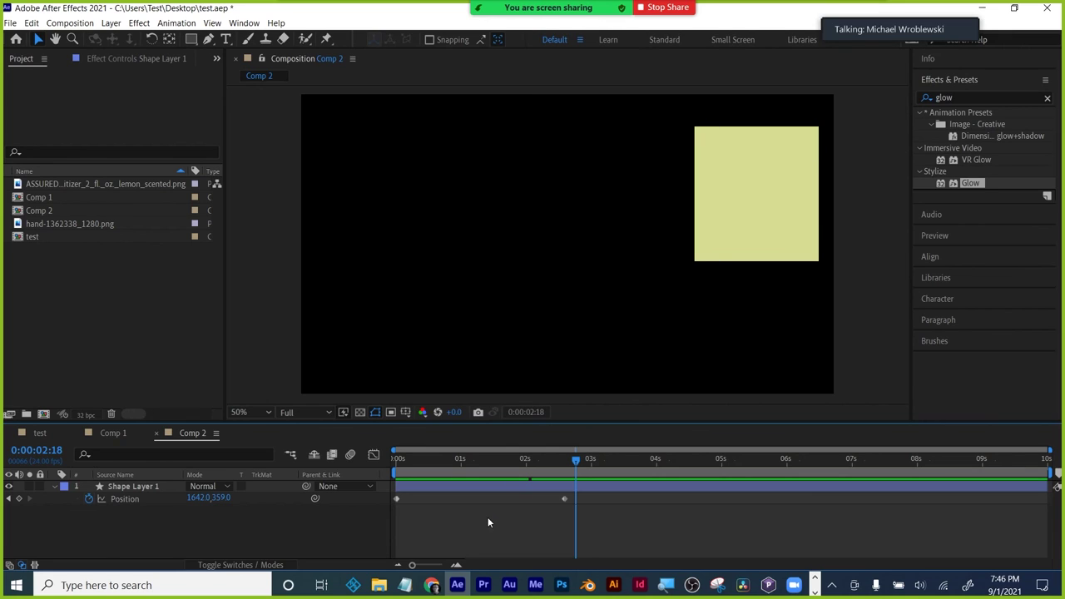
drag(574, 462, 428, 474)
click(53, 487)
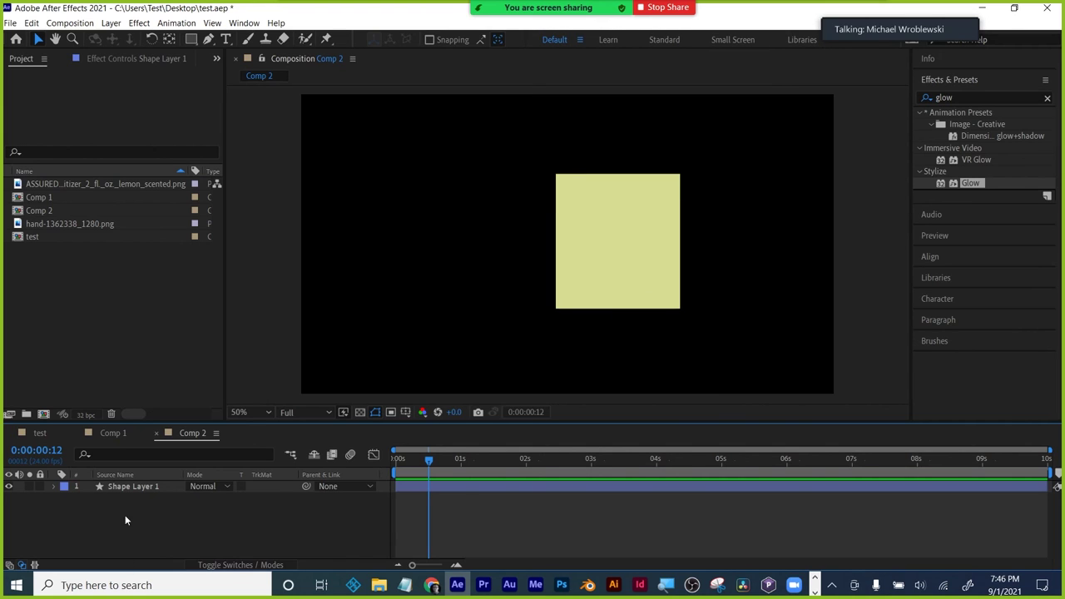
- Draw a bright red ellipse overlapping the rectangle's left edge on a new shape layer, and collapse that layer
drag(189, 39, 220, 76)
drag(462, 191, 592, 293)
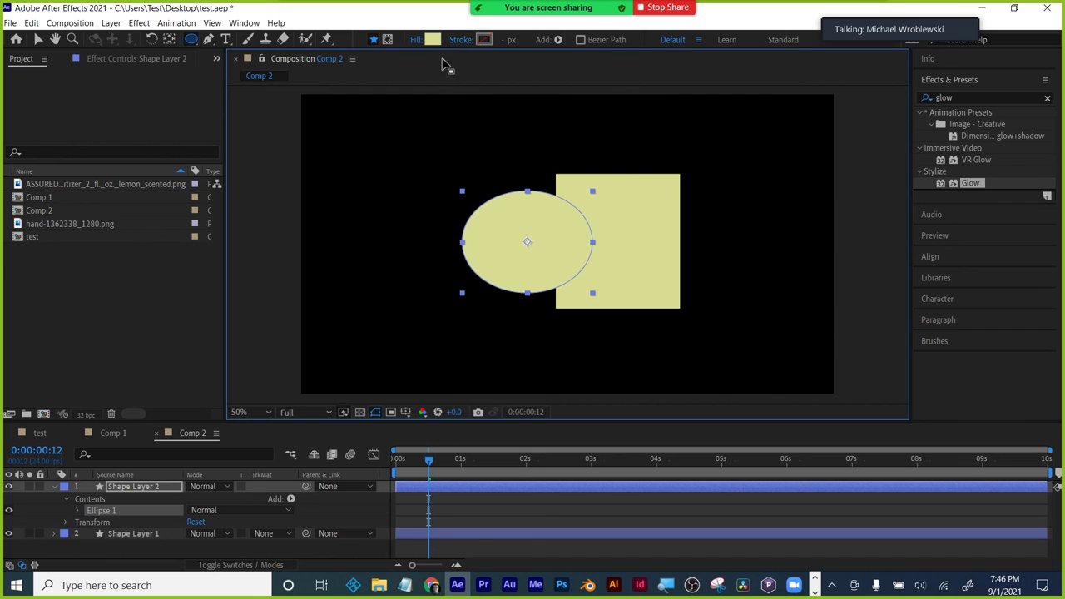
click(432, 39)
click(245, 258)
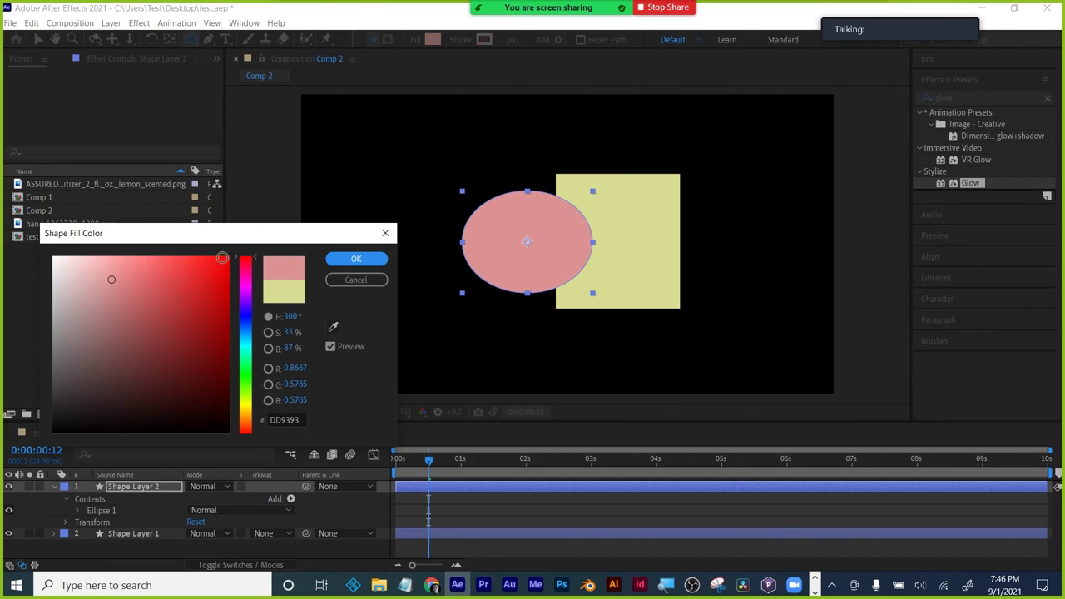
click(227, 258)
click(354, 259)
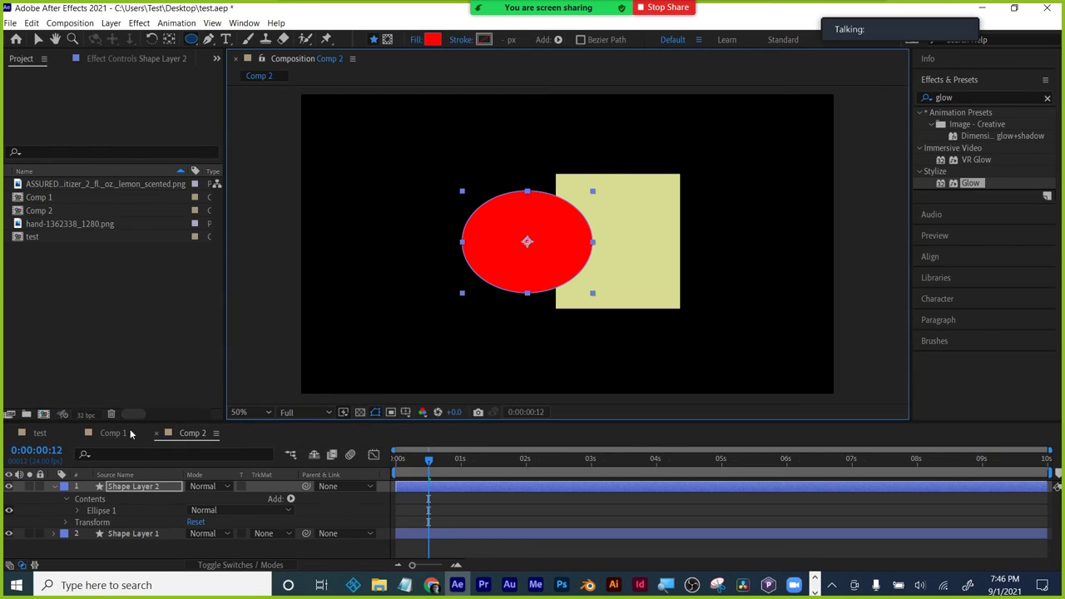
click(54, 488)
click(138, 522)
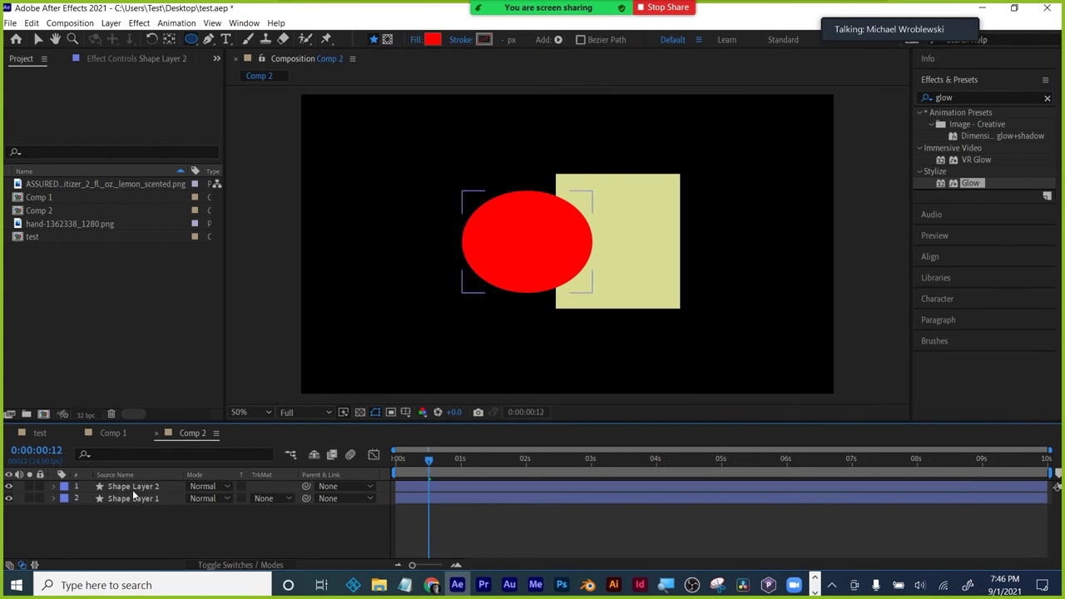
- Undo the tiny stray ellipse and move the red ellipse up and right so it covers more of the rectangle
drag(526, 225, 543, 236)
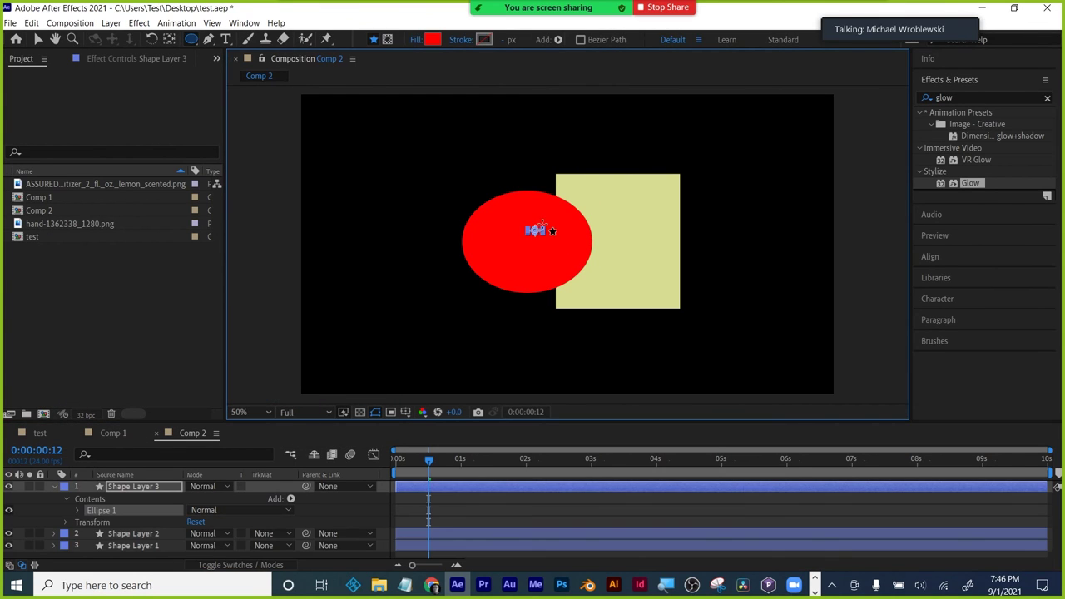
key(ctrl+z)
click(37, 39)
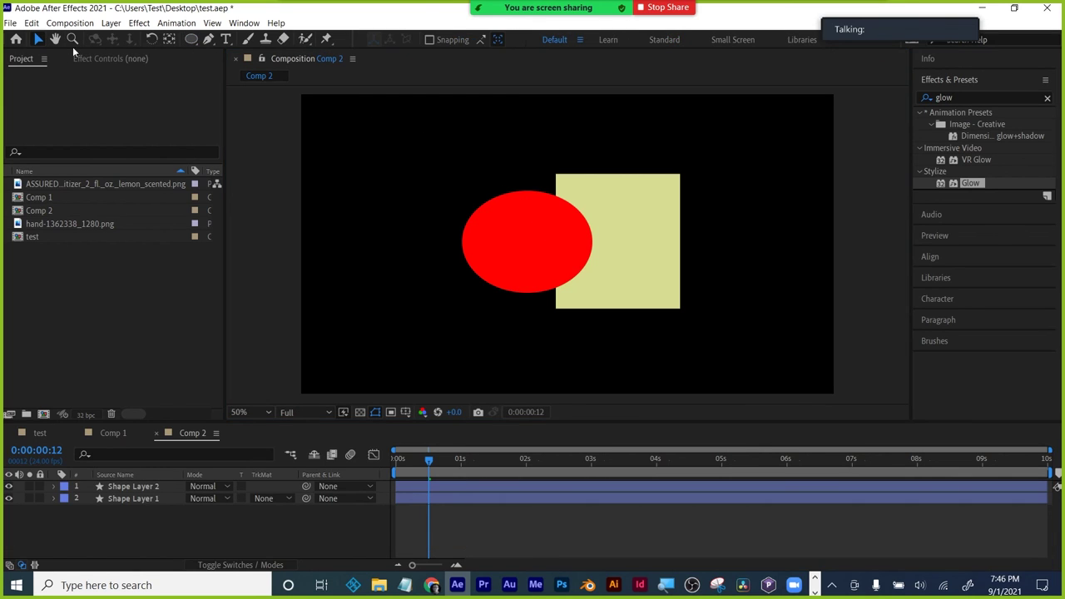
drag(530, 227, 581, 206)
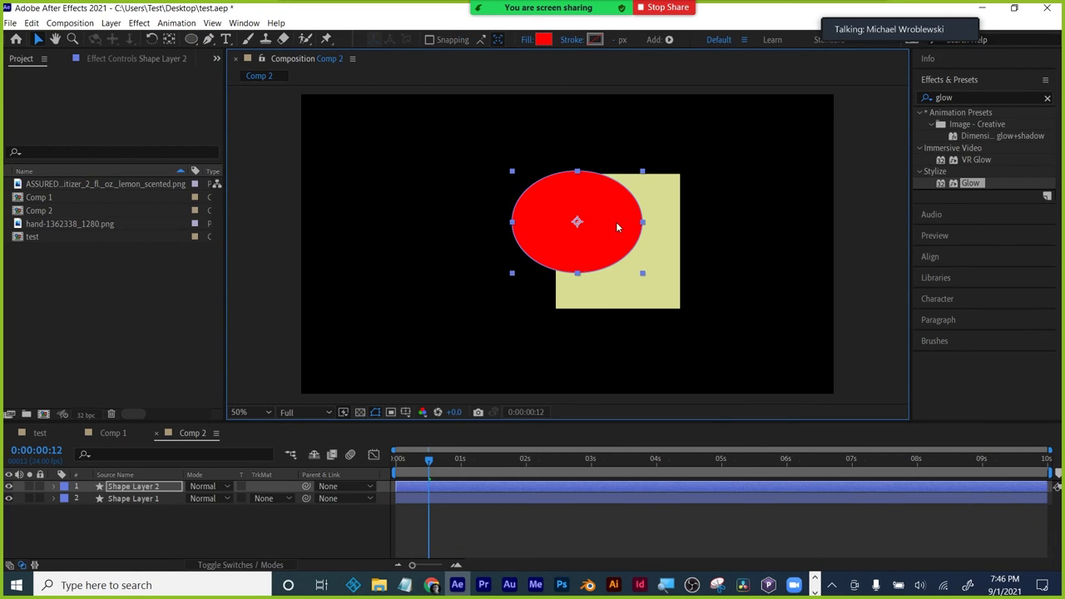
- Place the ellipse's layer below the rectangle's and back above it, and move the ellipse slightly down and left
mouse_move(123, 487)
mouse_down()
mouse_move(121, 516)
mouse_move(131, 487)
mouse_up()
click(120, 524)
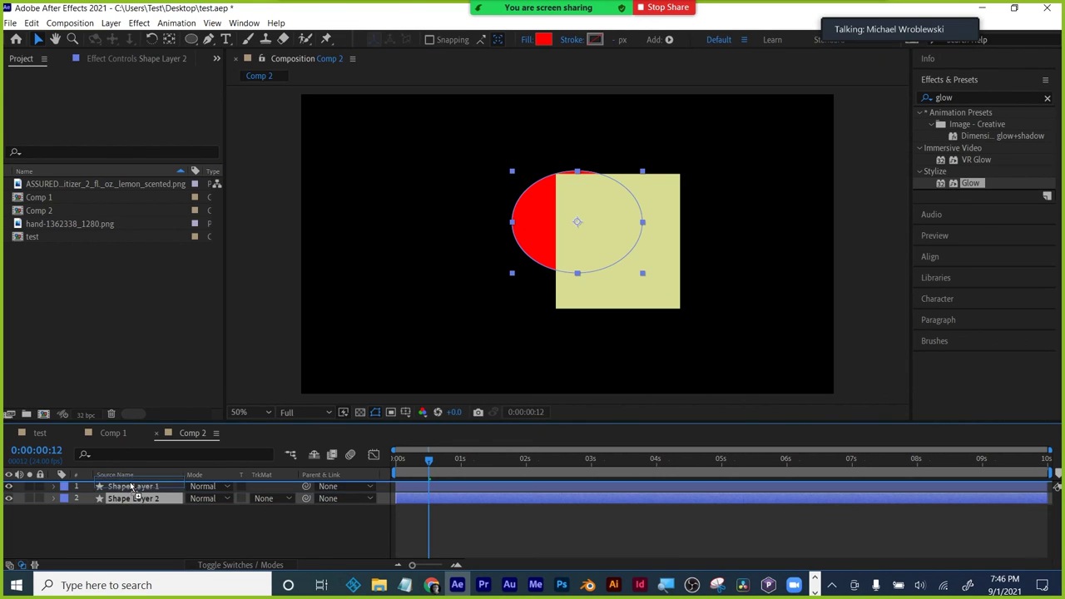
click(130, 509)
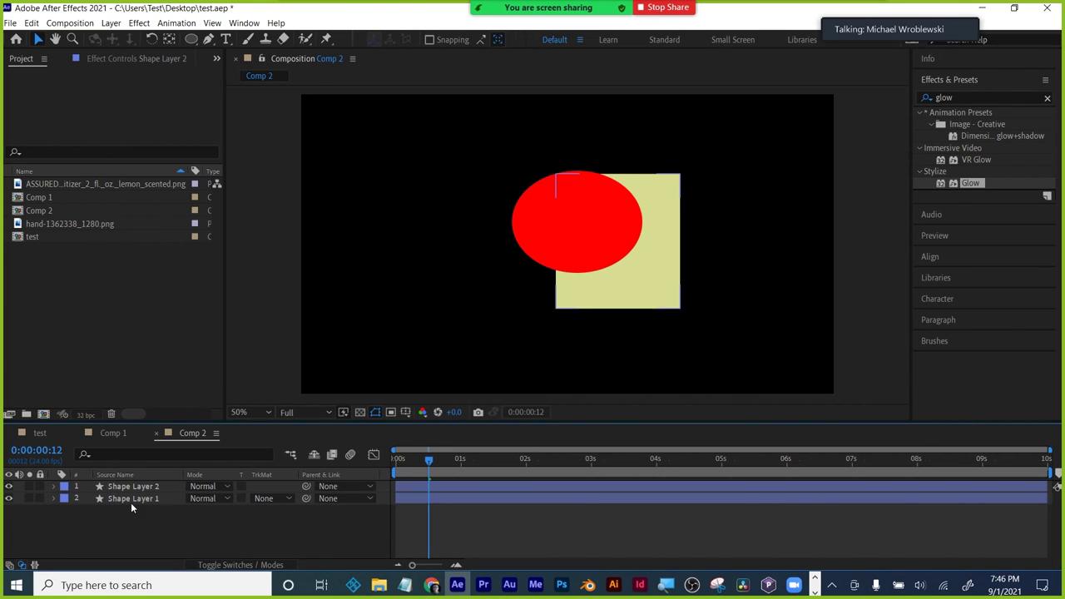
drag(578, 221, 567, 234)
click(505, 526)
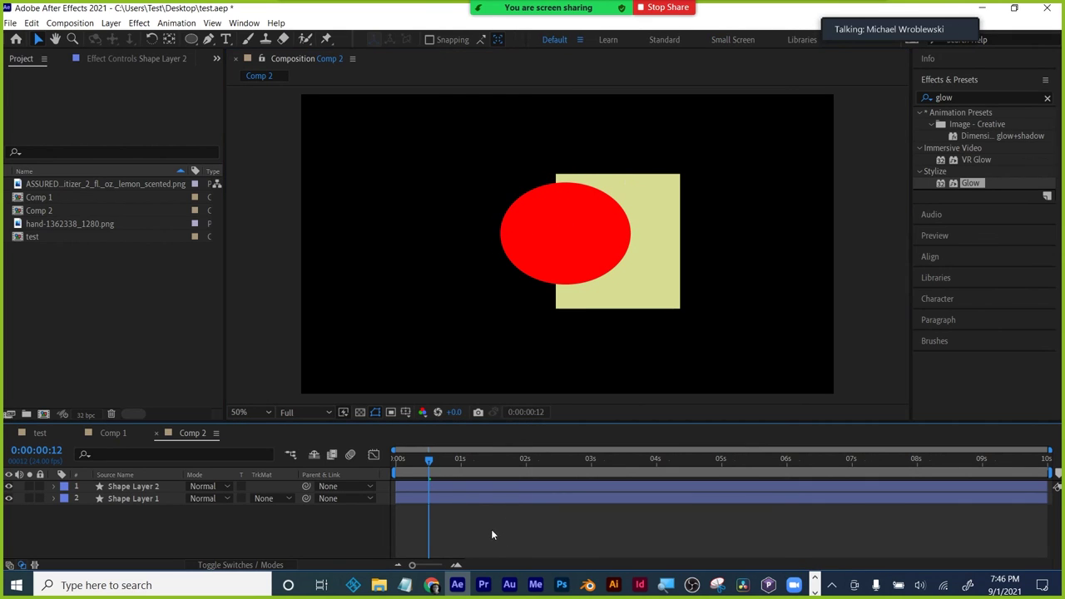
- Select both shape layers and reveal their Anchor Point properties, and clear the selection
drag(499, 533, 475, 488)
key(a)
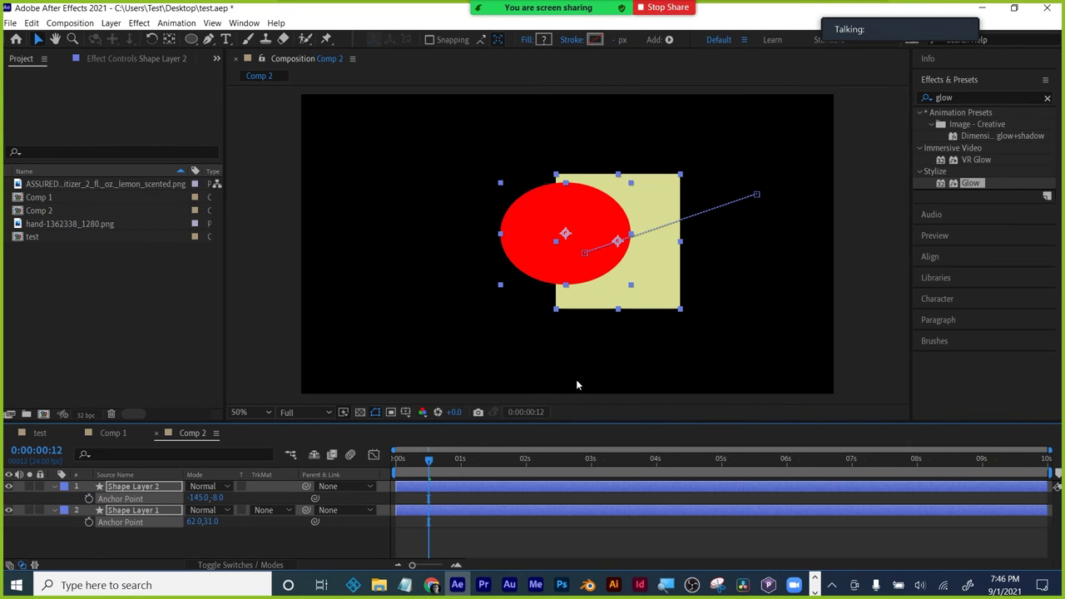
key(alt+a)
click(581, 384)
click(597, 290)
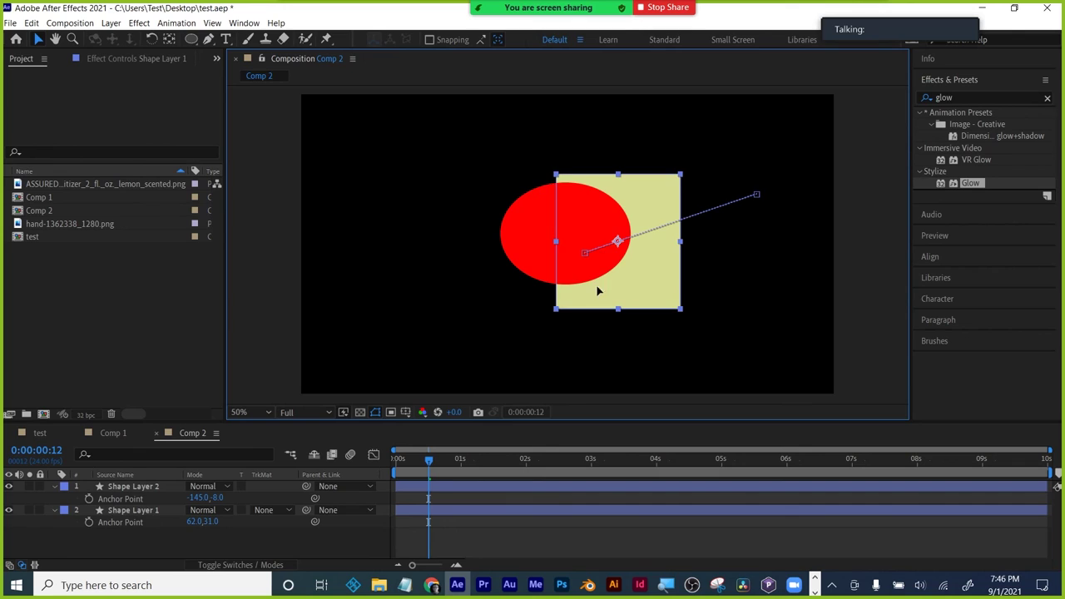
click(595, 319)
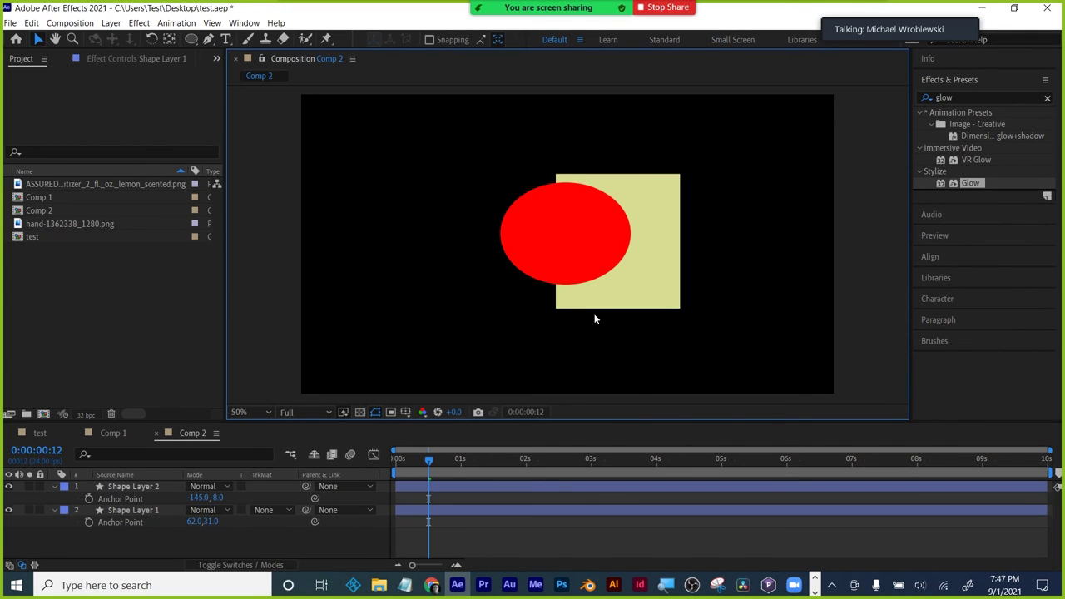
- Draw a large star inside the ellipse's own shape layer with the Star tool, and delete it
click(580, 238)
click(196, 39)
click(248, 99)
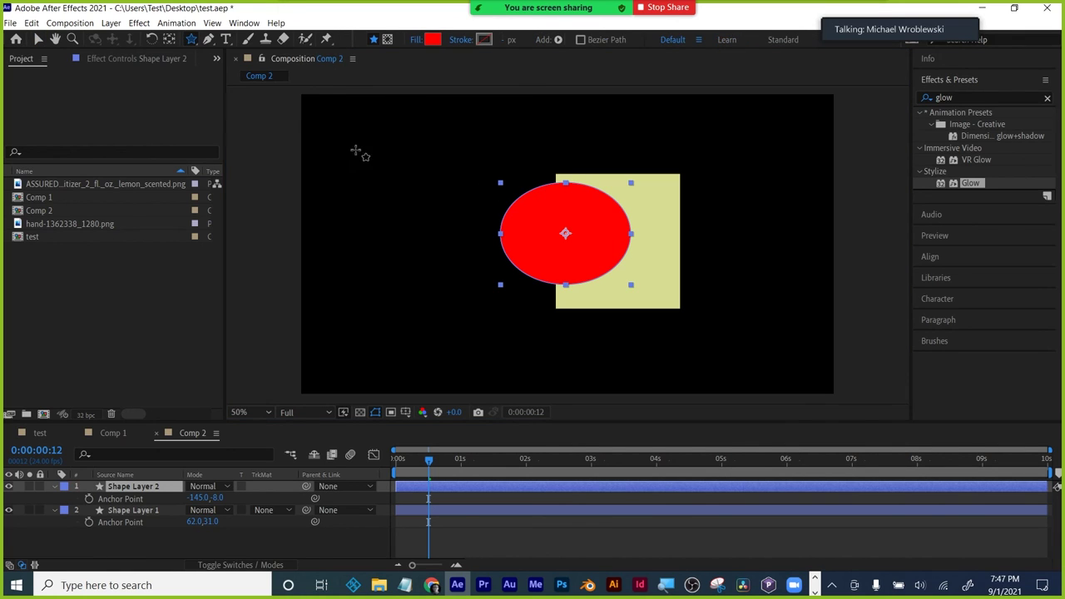
drag(547, 205, 611, 323)
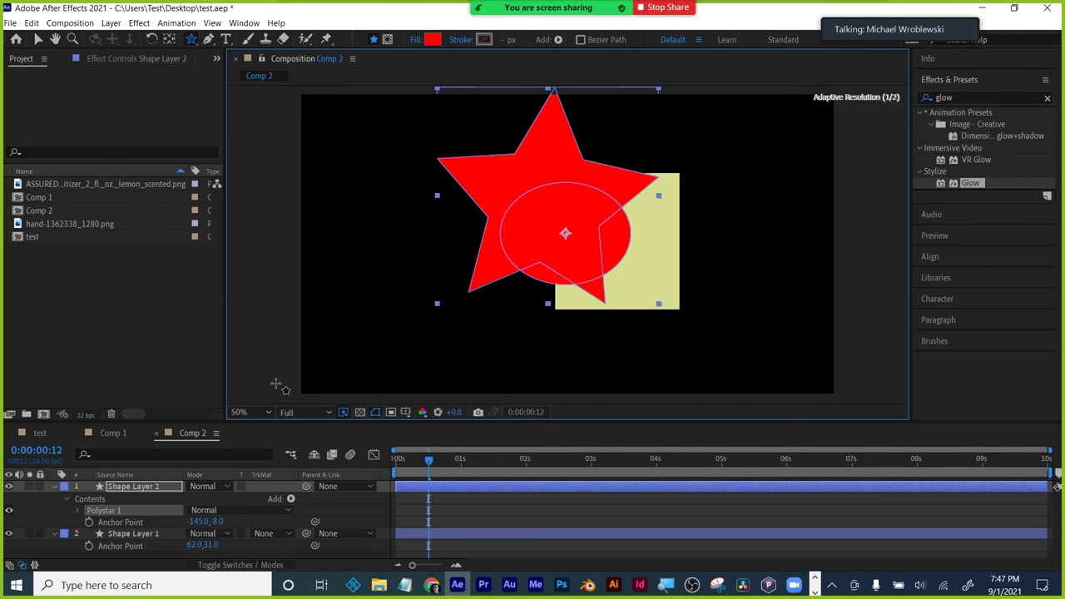
click(80, 511)
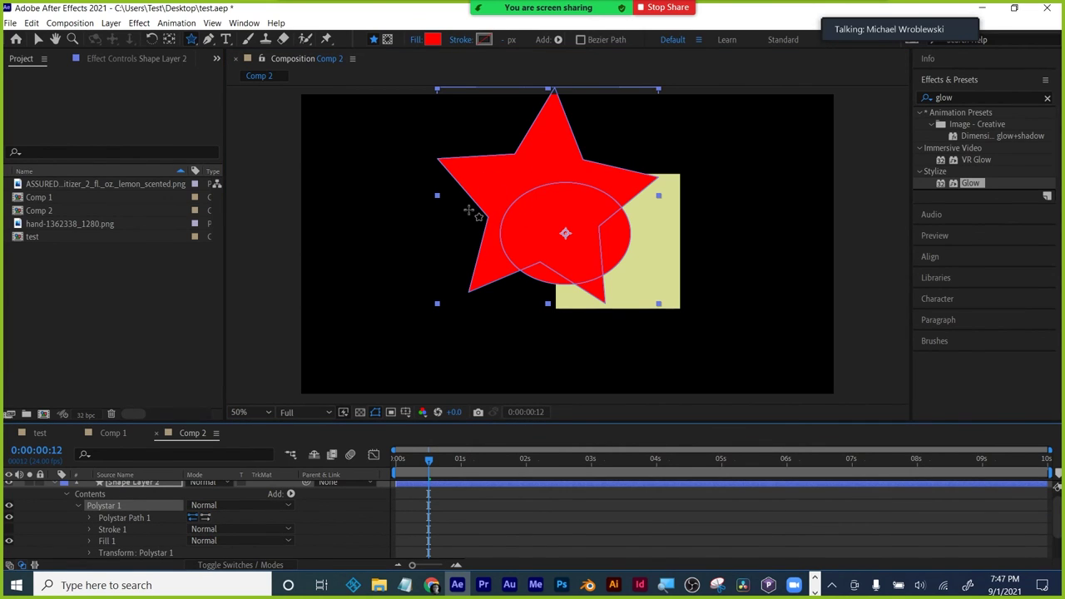
key(Delete)
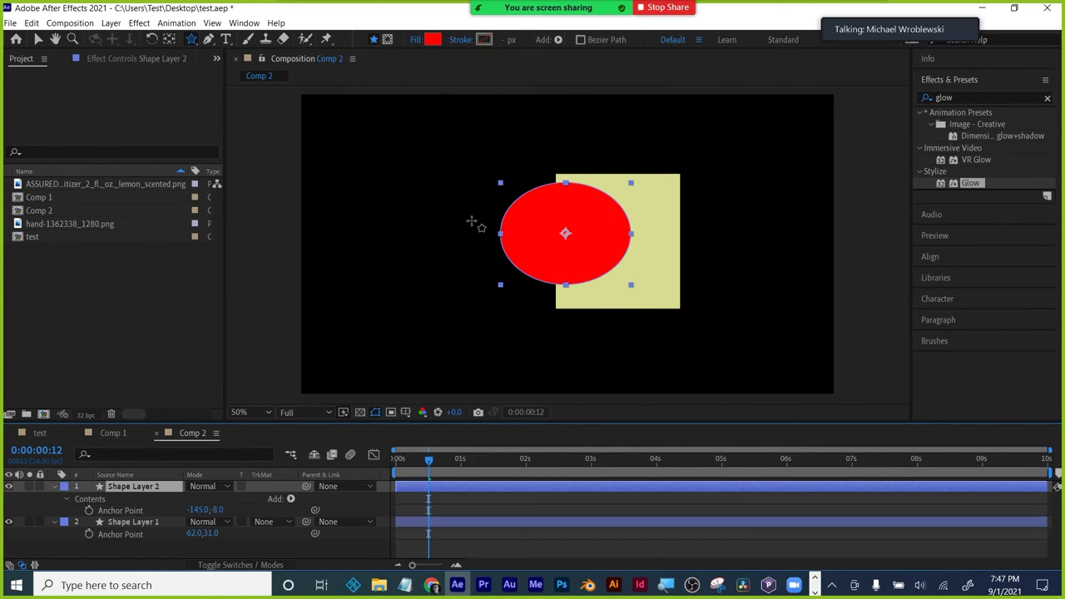
- Draw a large star over the rectangle on a new shape layer and fill it with cyan
click(129, 564)
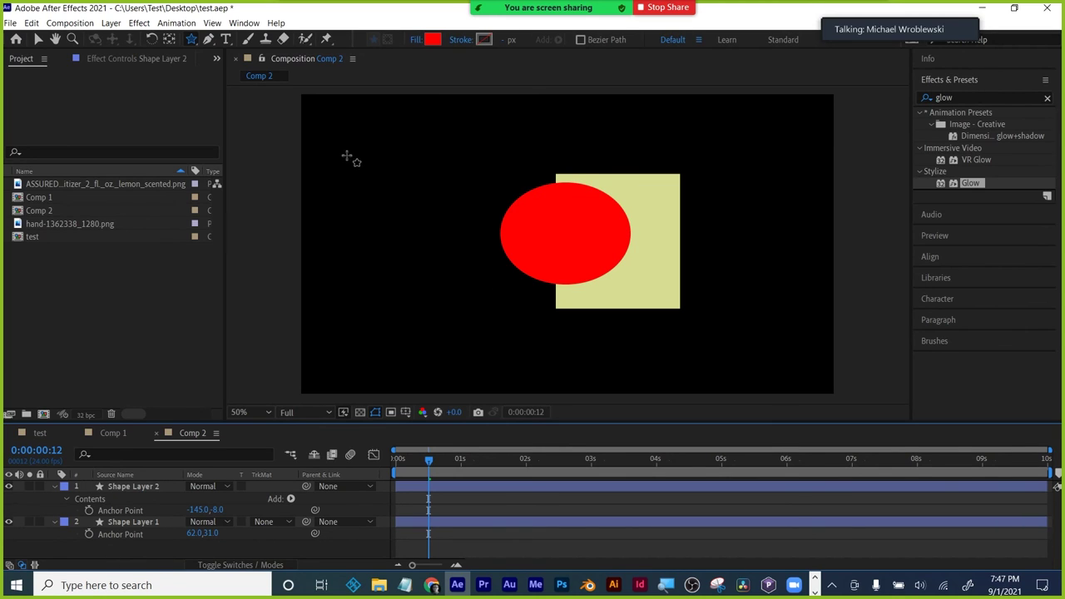
drag(643, 204, 640, 105)
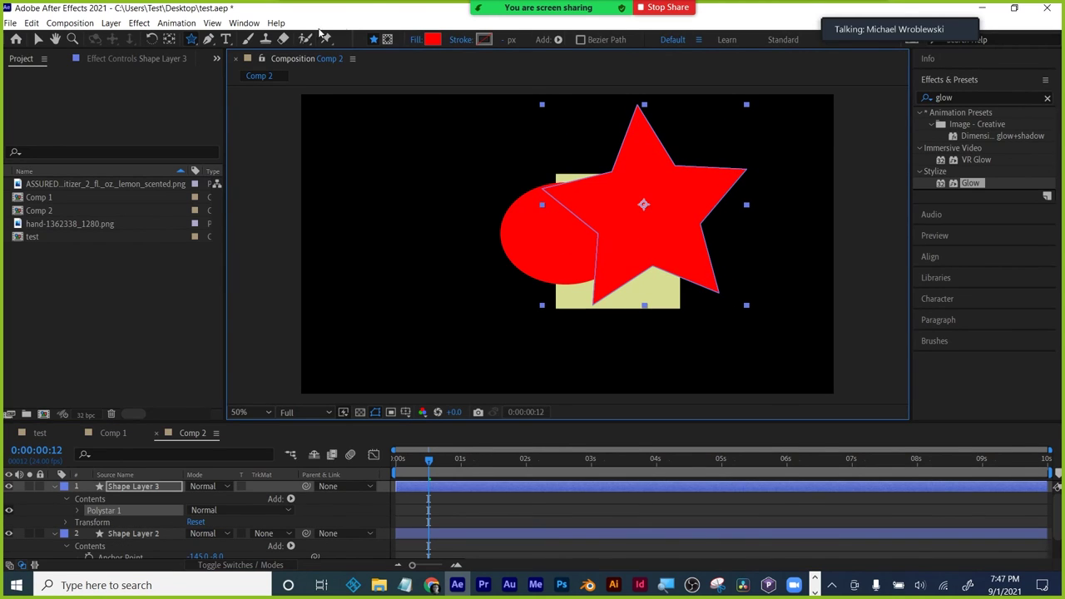
click(433, 41)
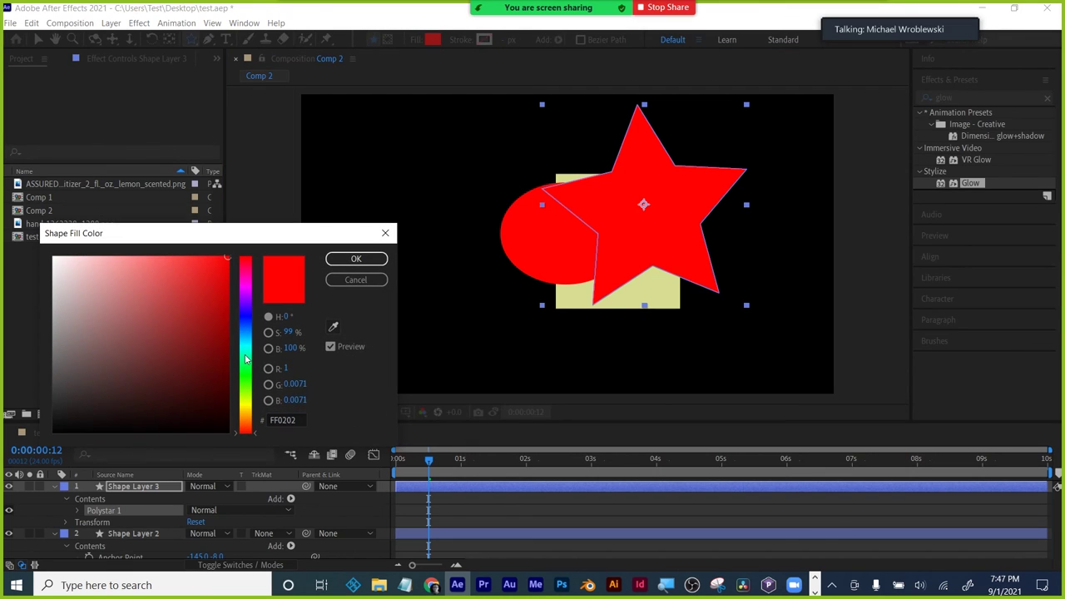
click(247, 348)
click(356, 259)
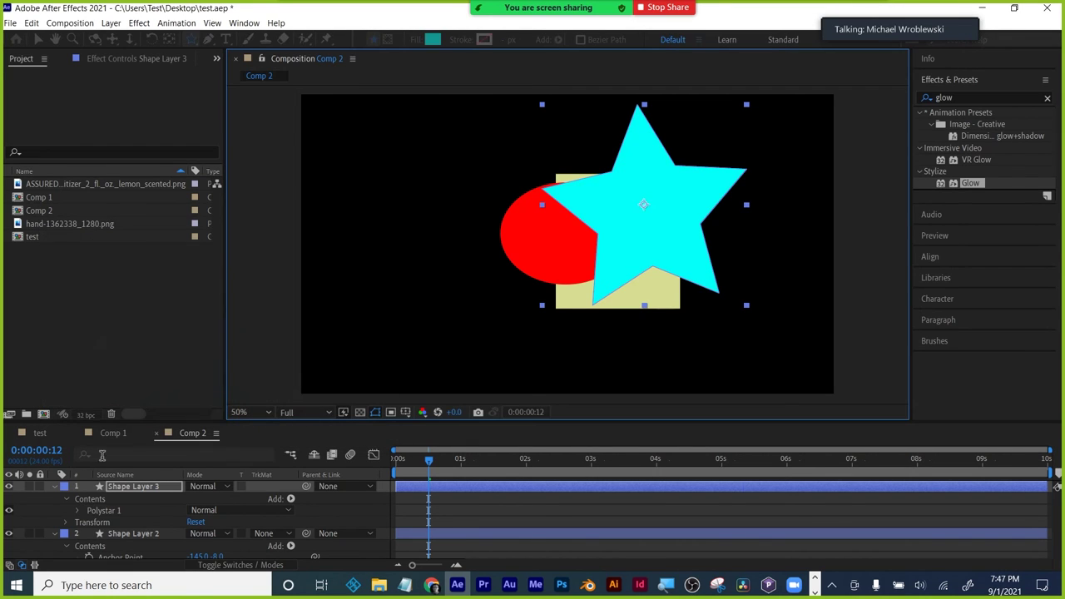
- Collapse the shape layers and place the star's layer at the bottom of the stack
click(55, 486)
click(54, 500)
click(54, 510)
drag(124, 486, 132, 520)
click(133, 533)
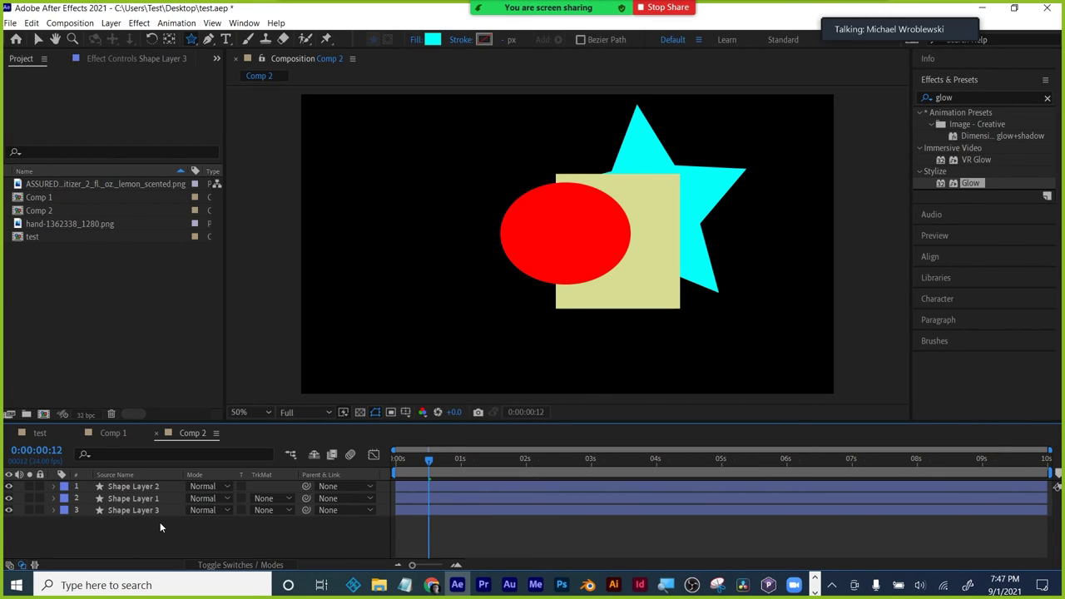
click(38, 40)
click(570, 192)
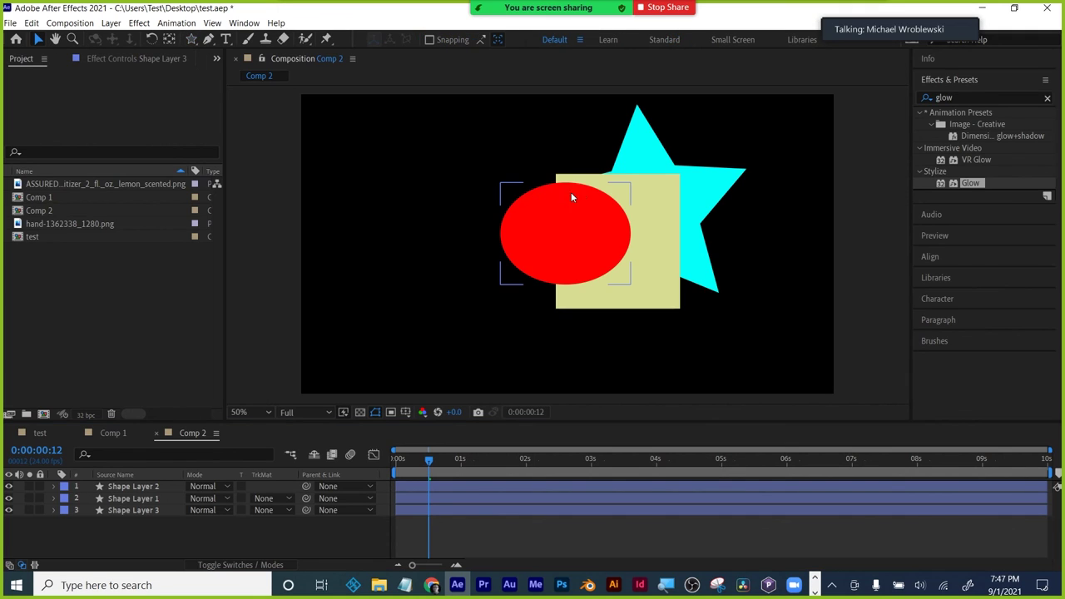
click(616, 180)
click(537, 240)
- Draw an open, S-like curve with the Pen tool on a new shape layer left of the ellipse
click(208, 39)
drag(404, 123, 372, 148)
drag(423, 196, 446, 196)
drag(444, 356, 498, 341)
- Set the curve's fill to none and its stroke to a solid color
click(416, 40)
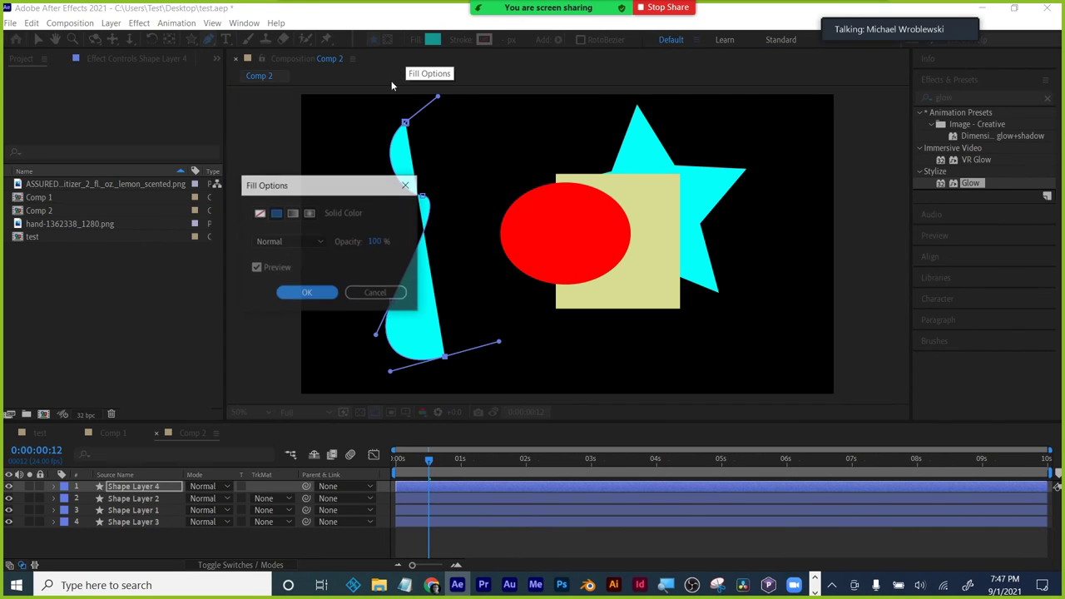
click(260, 213)
click(308, 292)
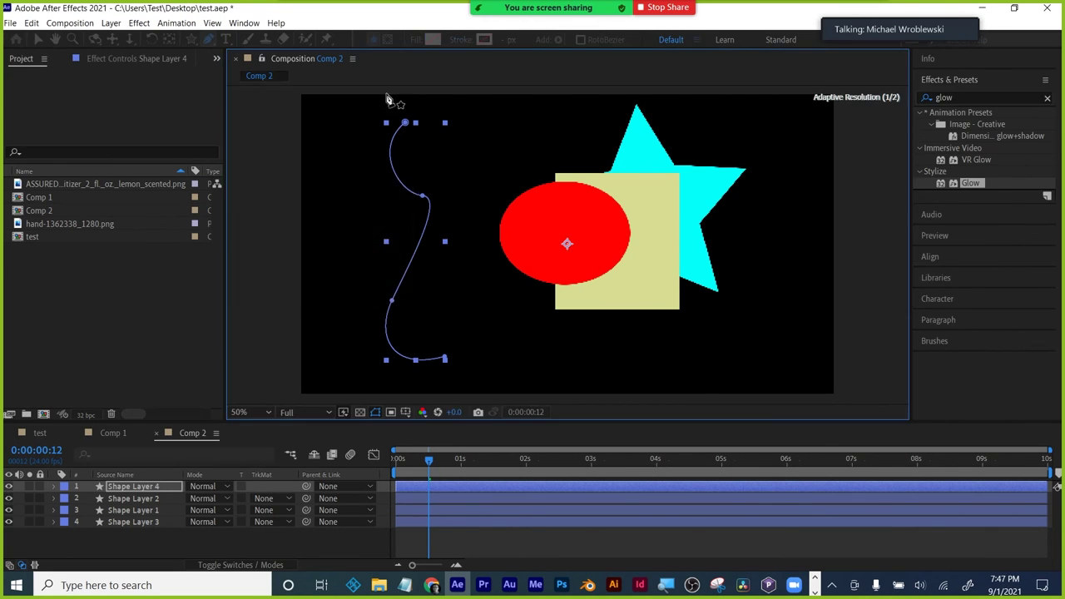
click(460, 39)
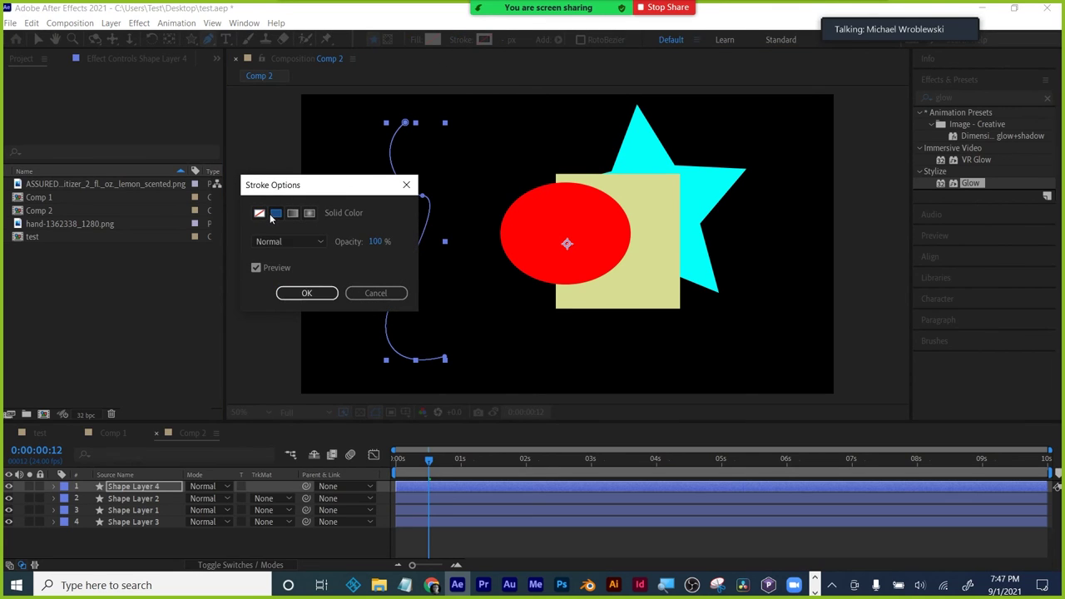
click(275, 213)
click(307, 293)
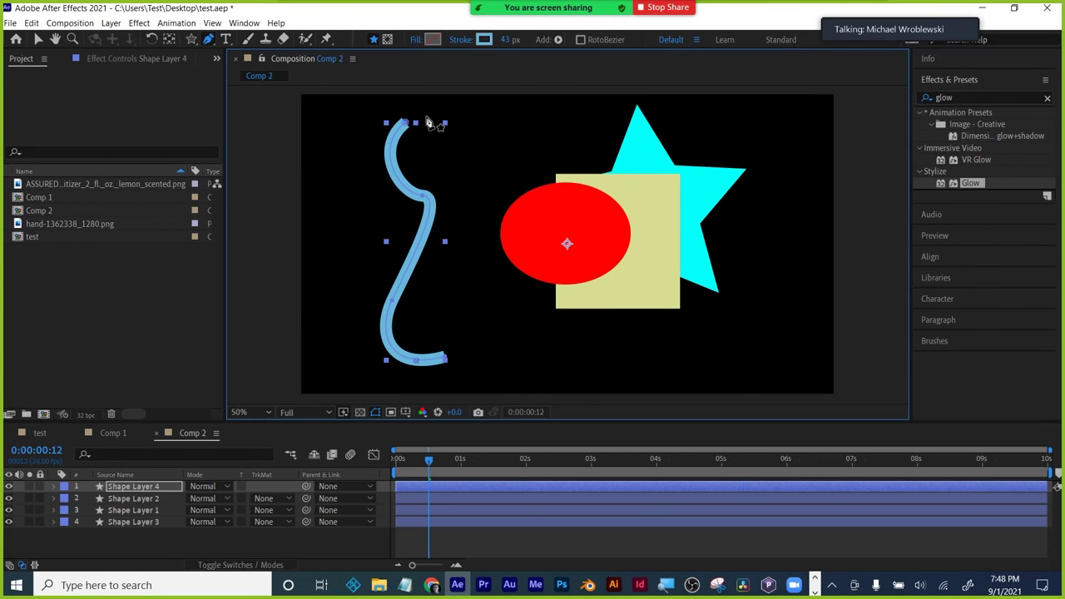
- Add Wiggle Paths to the curve and scrub the timeline to 0:00:03:05 to preview it
click(556, 40)
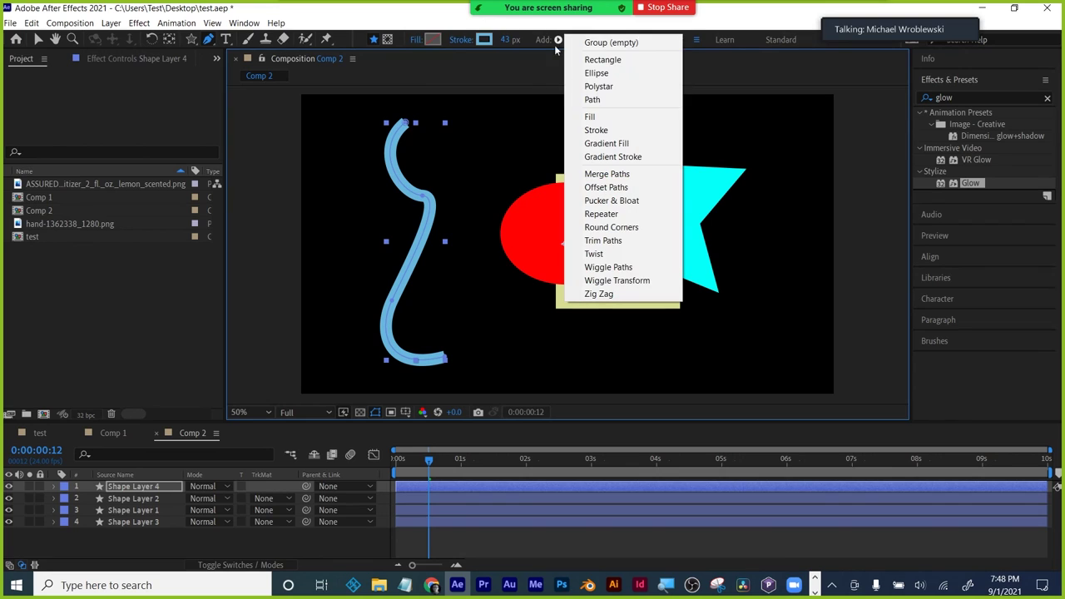
click(607, 268)
drag(428, 473, 460, 463)
drag(566, 468, 605, 464)
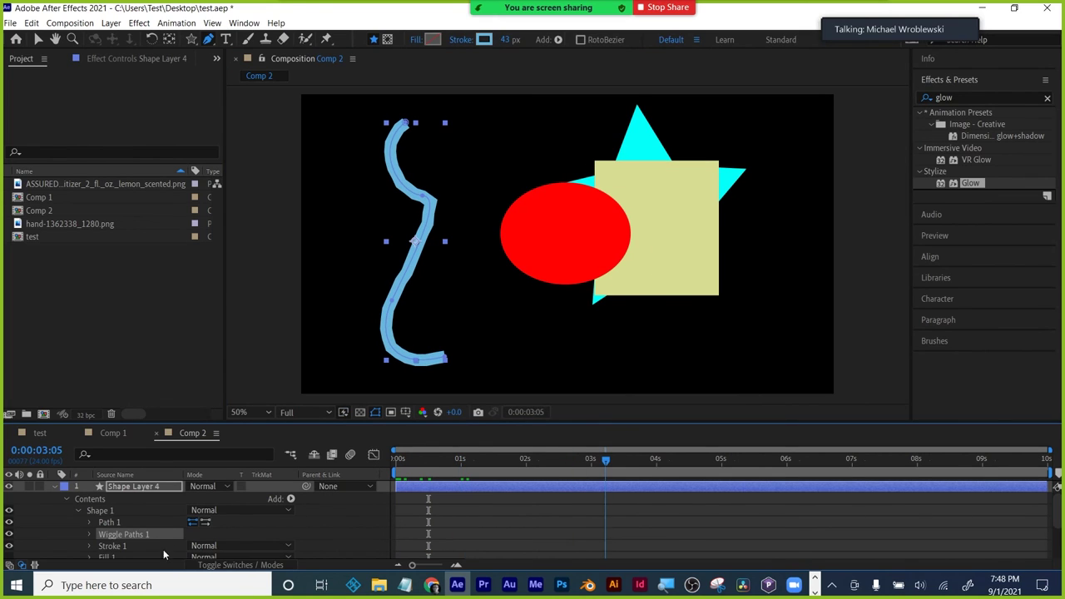
- Set the Wiggle Paths Size to 108, Detail to 20 and Points to Smooth
click(90, 534)
scroll(139, 534, down, 2)
drag(194, 497, 221, 510)
click(223, 522)
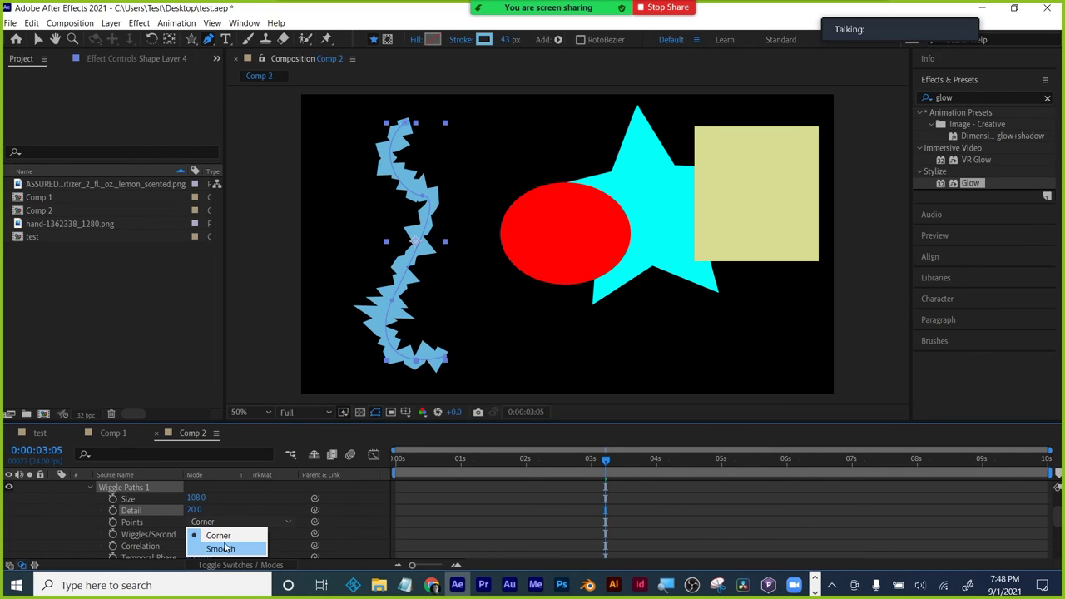
click(225, 547)
- Return to the start of the timeline, add Trim Paths to the curve and reveal its properties
mouse_move(394, 466)
mouse_down()
mouse_move(631, 445)
mouse_move(394, 456)
mouse_up()
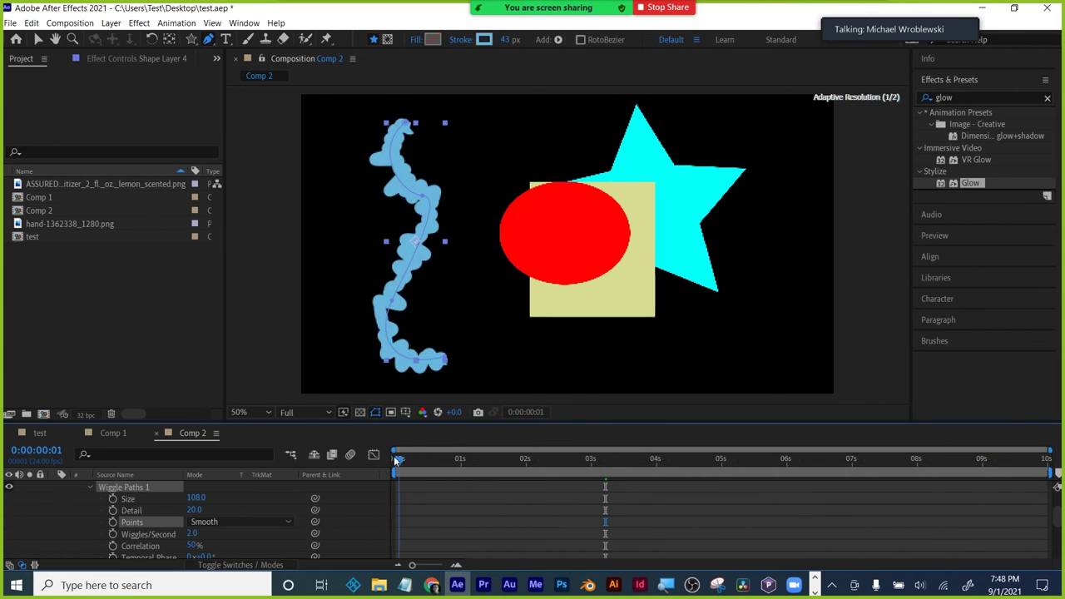
click(559, 40)
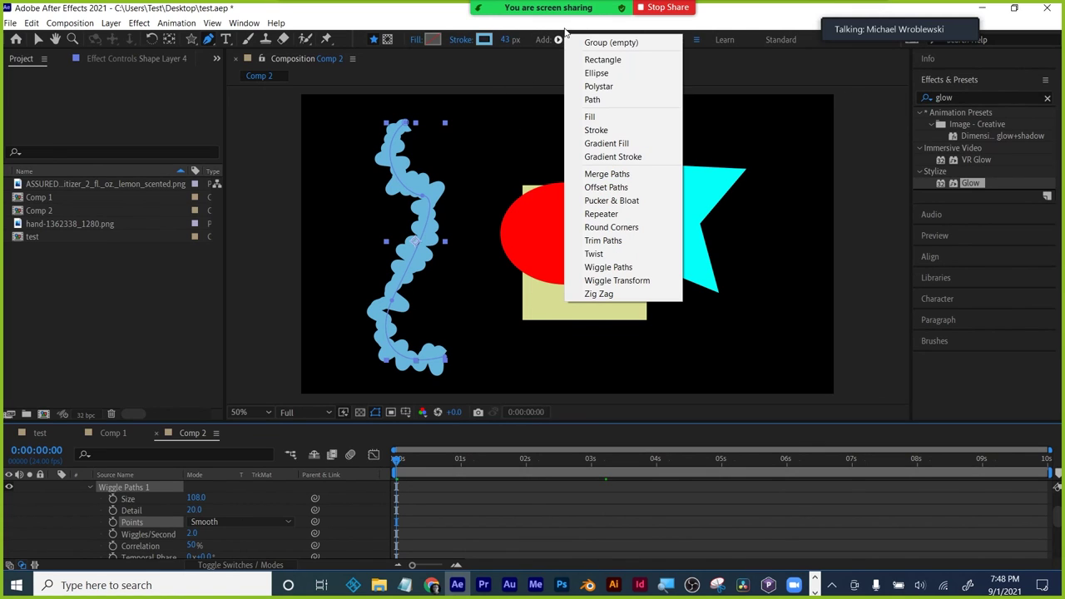
click(606, 241)
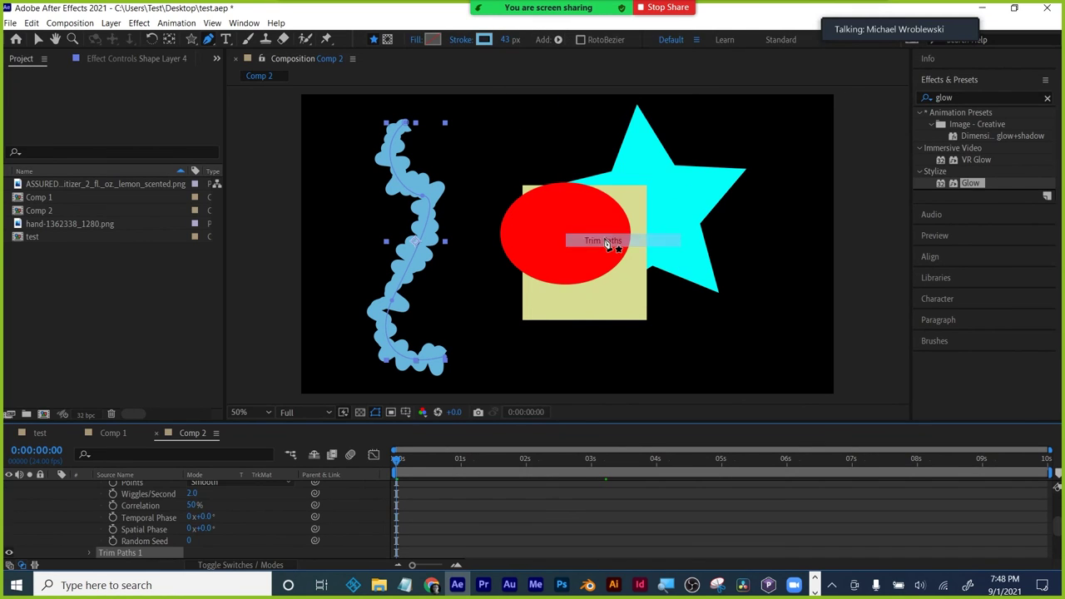
click(90, 553)
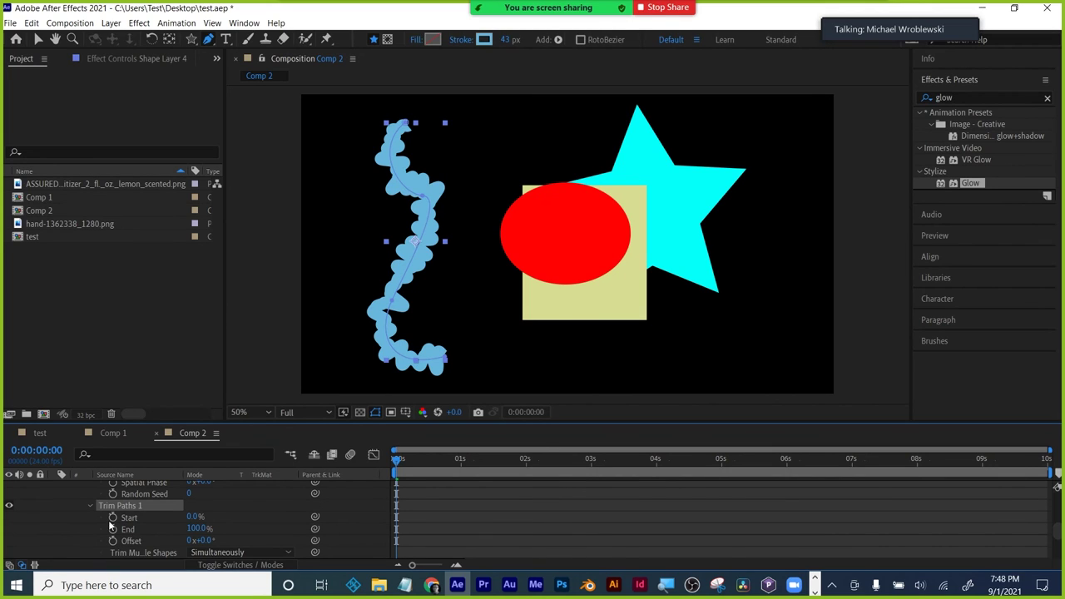
- Keyframe the Trim Paths End from 0% at the start to 100% just before one second, and scrub through the reveal
click(112, 529)
drag(397, 464, 451, 446)
click(19, 529)
click(10, 529)
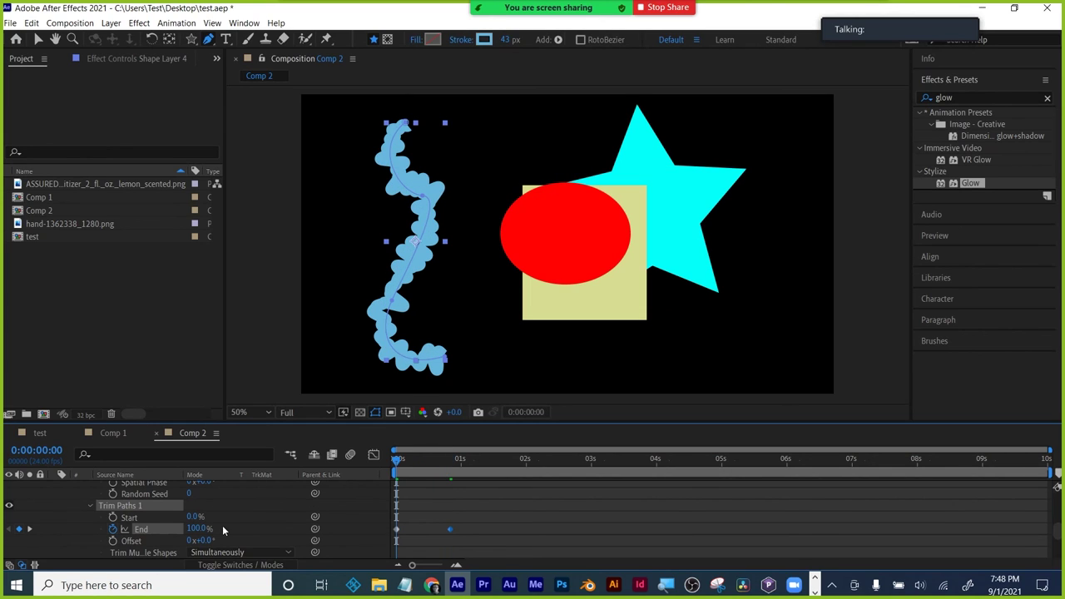
click(395, 529)
drag(203, 528, 3, 533)
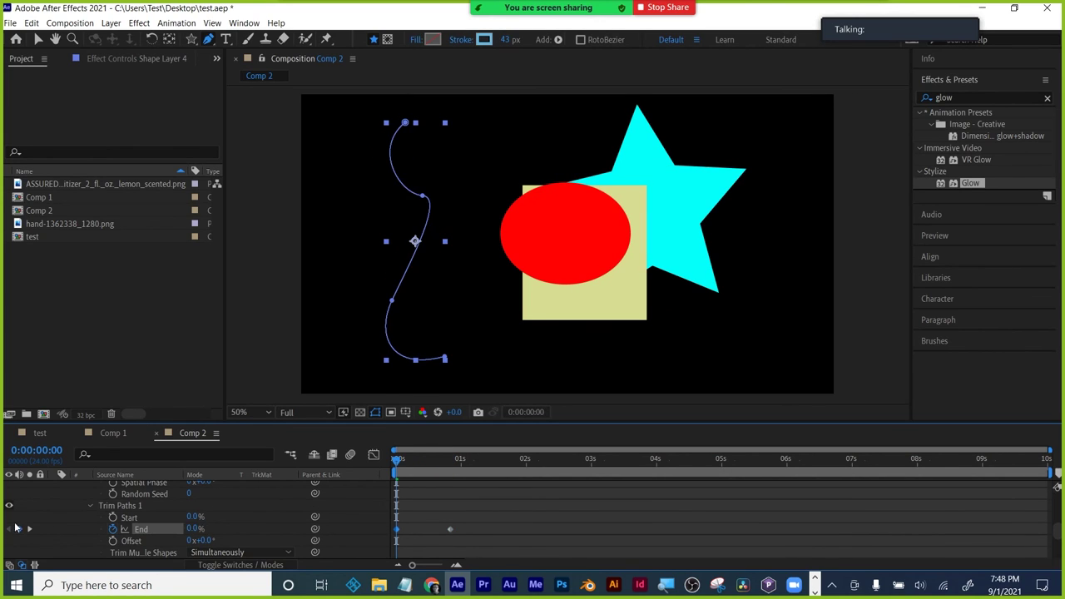
mouse_move(387, 459)
mouse_down()
mouse_move(467, 458)
mouse_move(527, 439)
mouse_move(513, 442)
mouse_up()
mouse_move(512, 443)
mouse_down()
mouse_move(390, 440)
mouse_move(476, 441)
mouse_up()
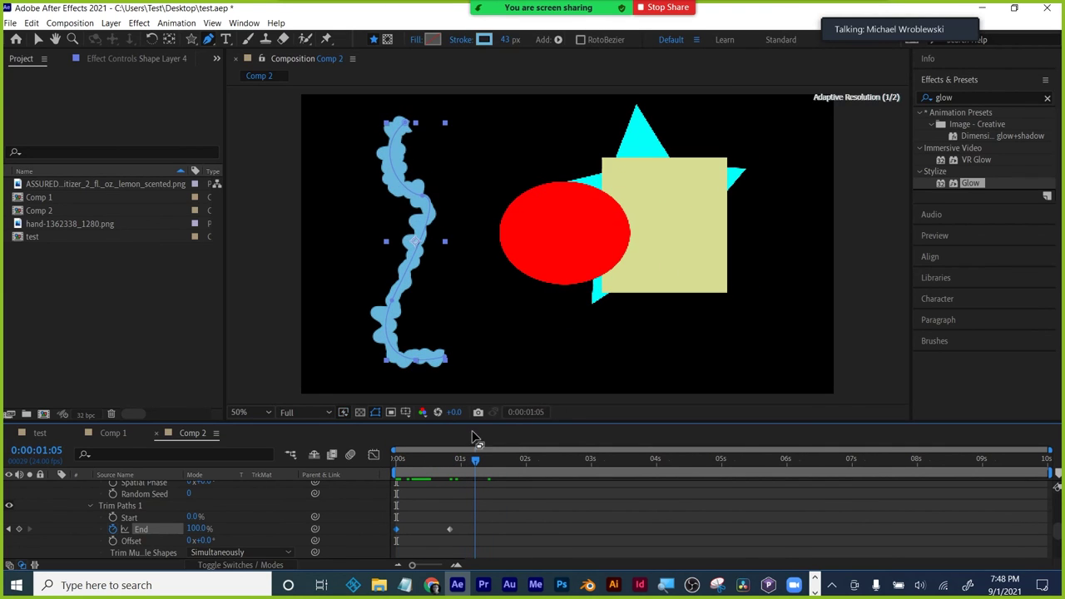
- Collapse the Wiggle Paths and Trim Paths groups, and start keyframing the curve's Path at 0:00:01:05
click(37, 39)
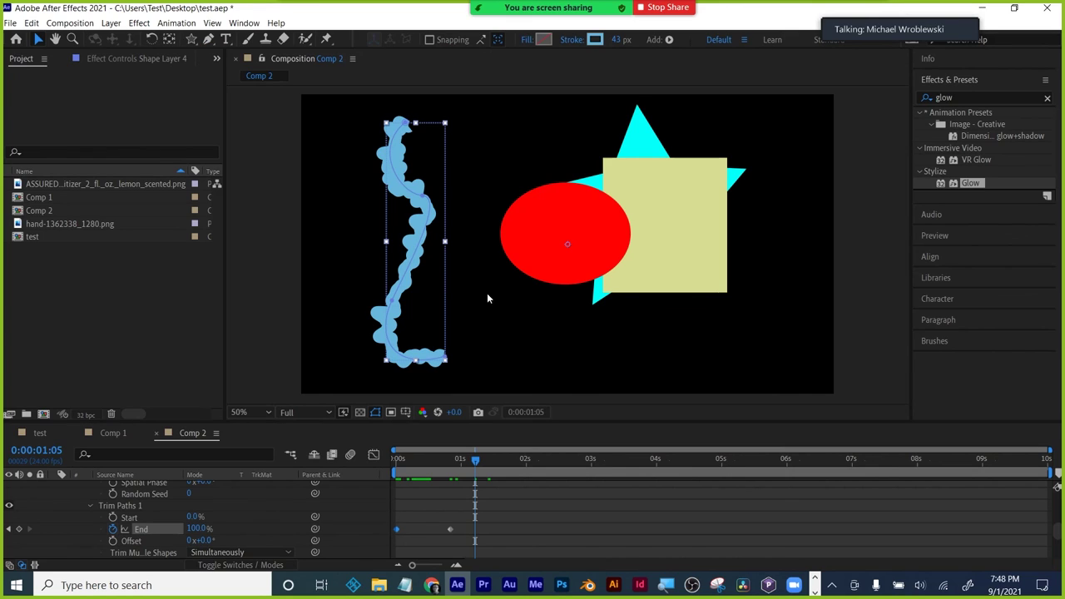
scroll(501, 521, up, 6)
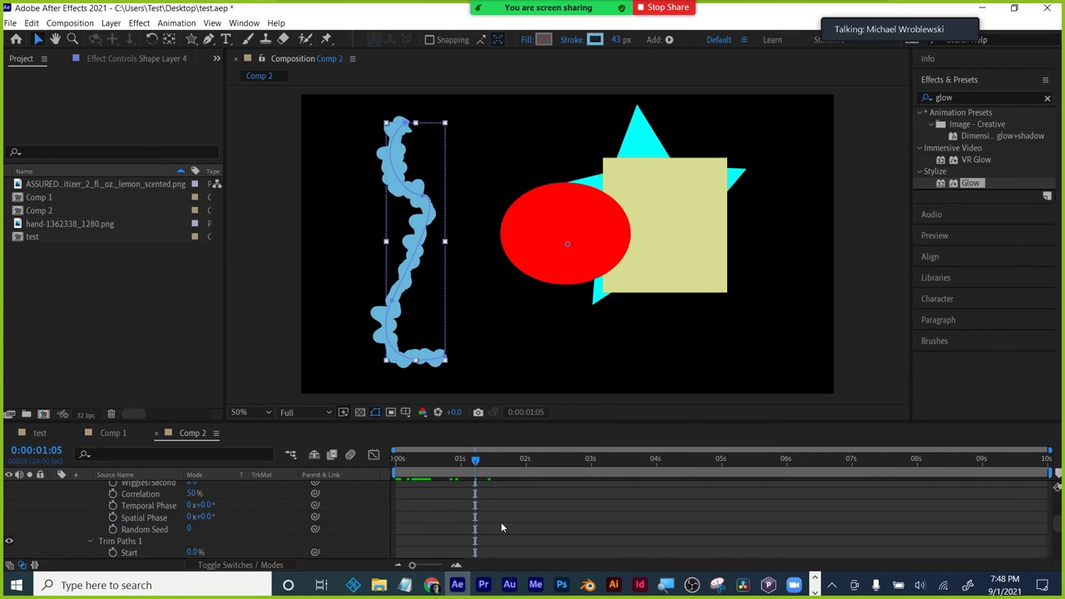
click(501, 489)
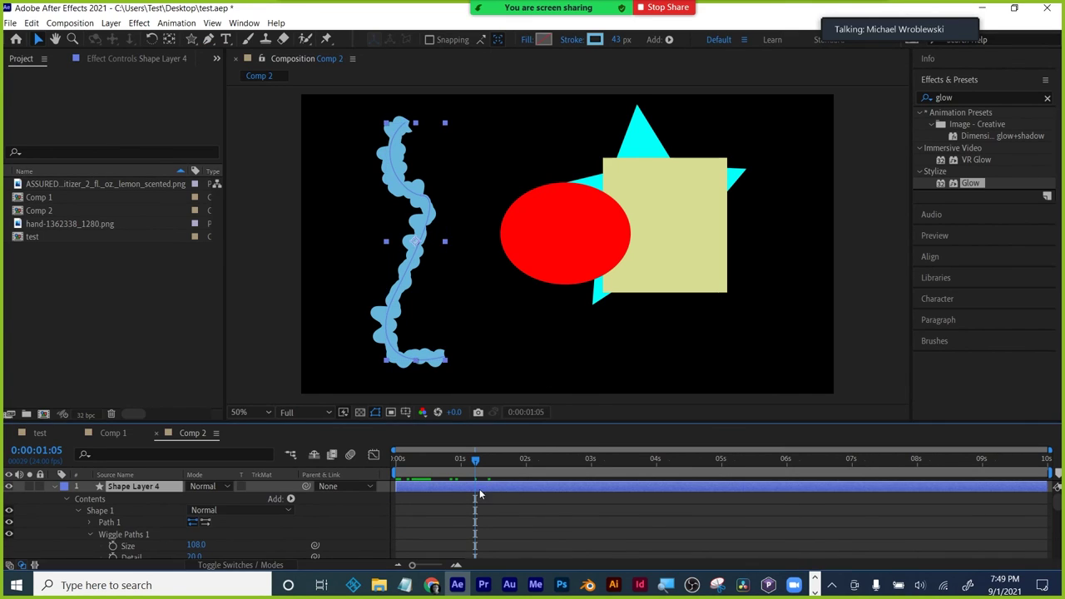
click(89, 534)
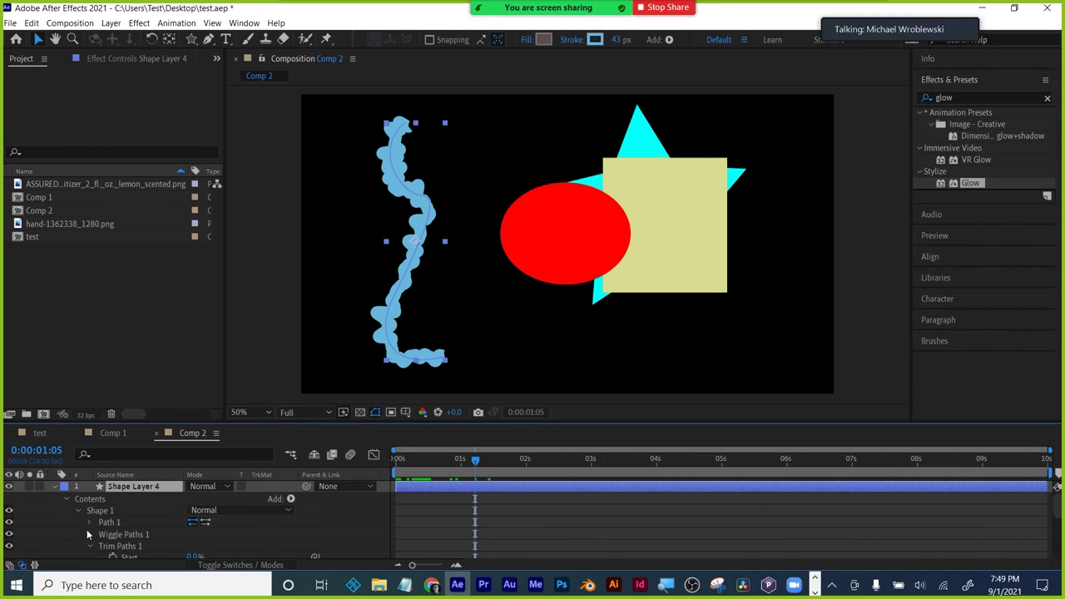
click(88, 544)
click(89, 522)
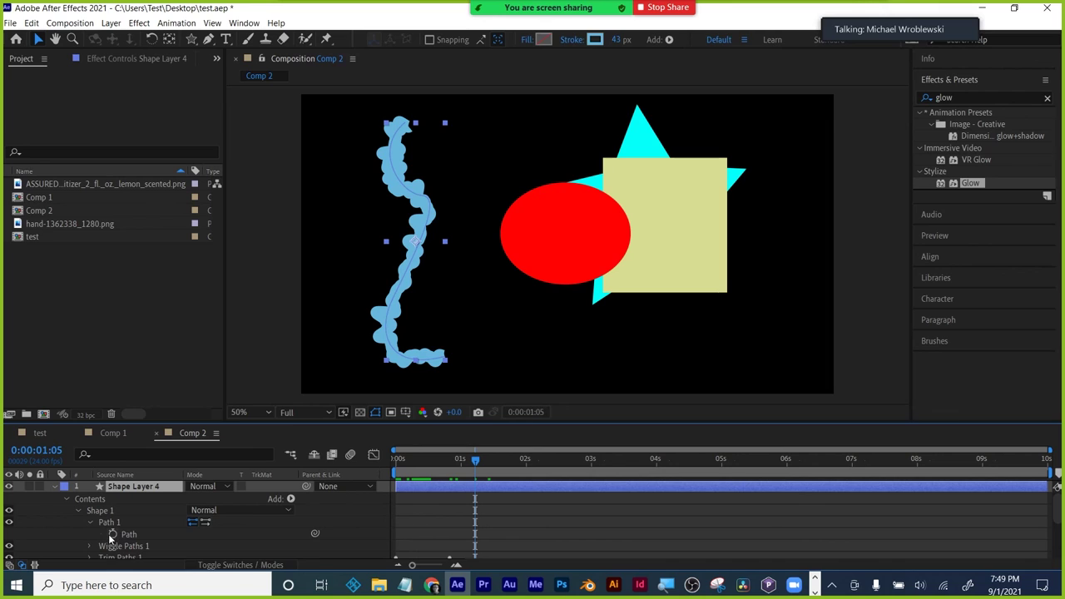
click(112, 533)
- At 0:00:01:13, move the curve's second vertex right and slightly down to keyframe a new path shape
drag(477, 460, 497, 460)
click(424, 196)
click(424, 197)
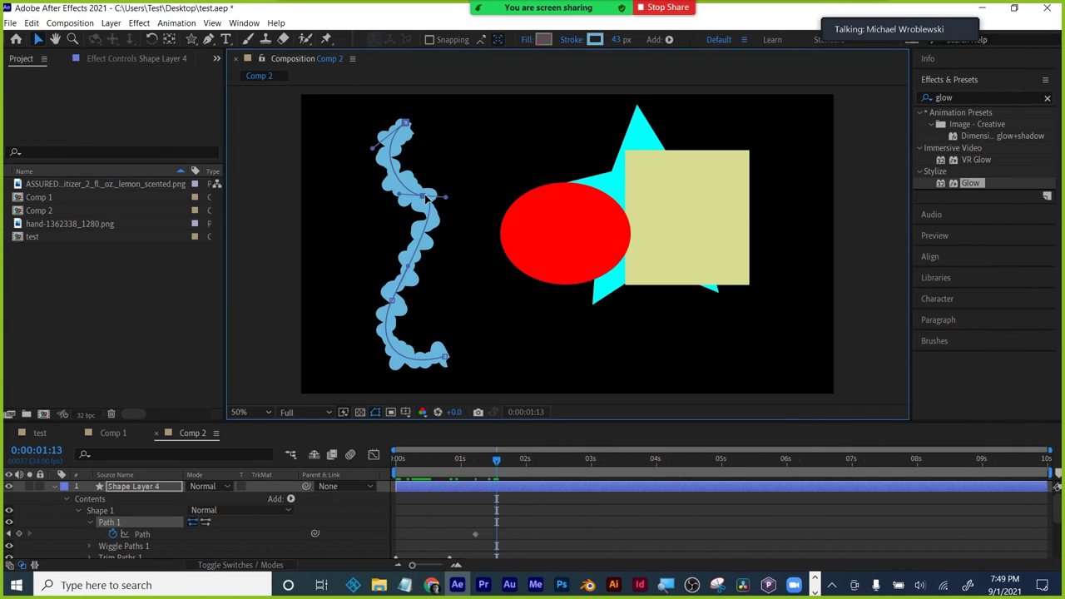
drag(424, 196, 456, 204)
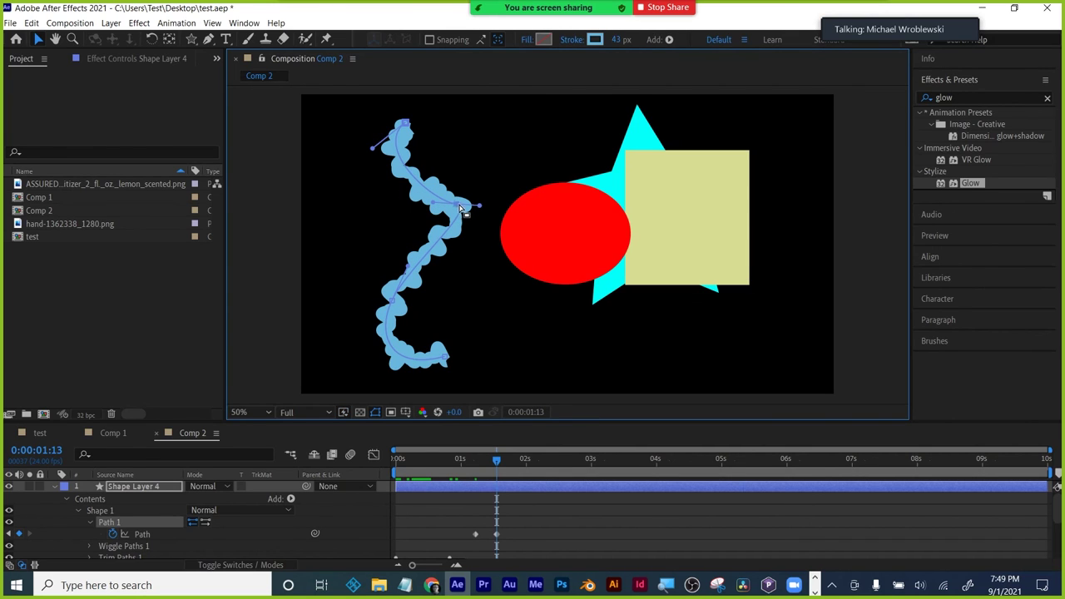
- Keyframe path shapes at 0:00:02:07 and 0:00:03:00 by swinging the second vertex's handle, and at 0:00:03:22 by stretching the end point under the star
drag(498, 463, 542, 465)
drag(478, 207, 505, 322)
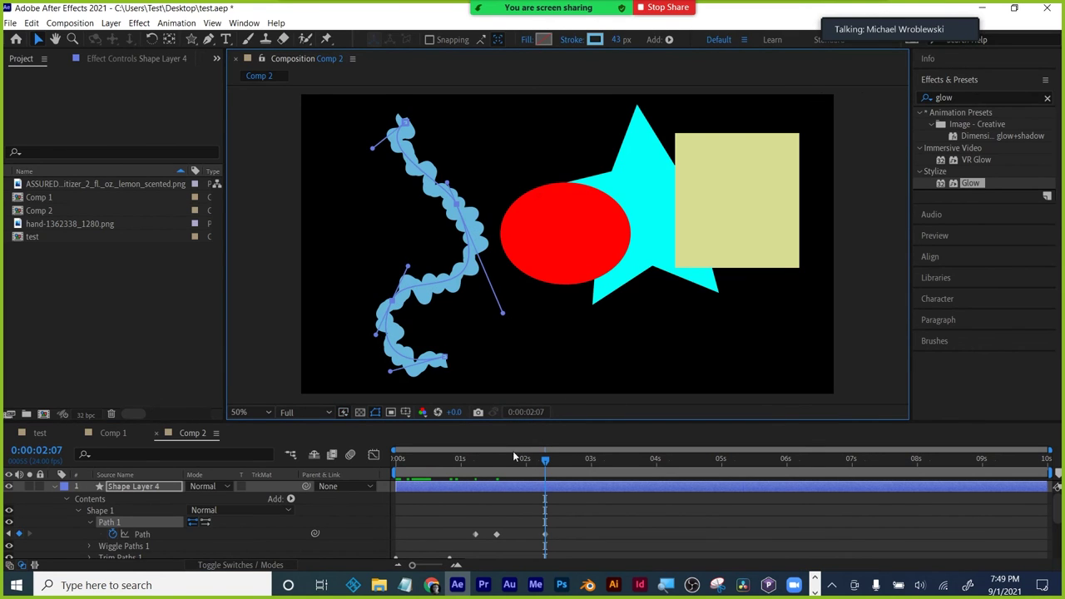
drag(545, 463, 591, 482)
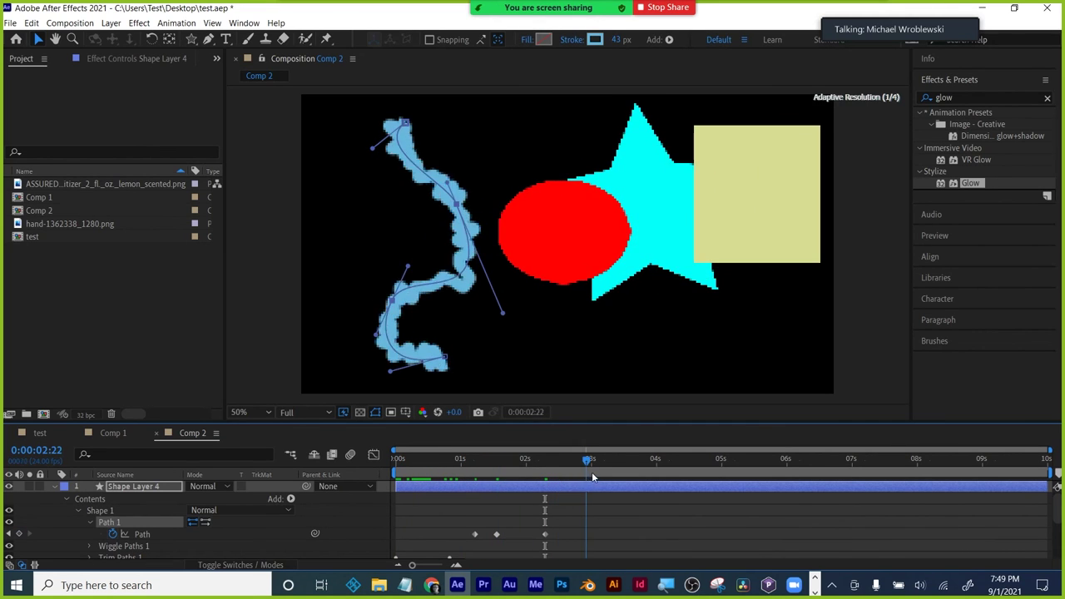
drag(491, 269, 533, 220)
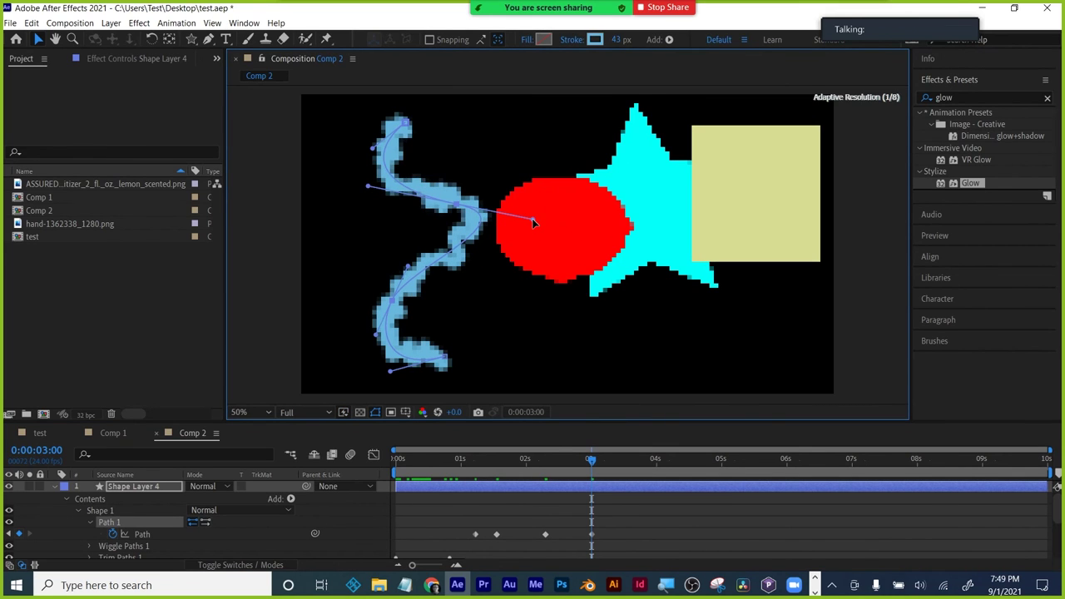
drag(591, 460, 652, 459)
drag(443, 356, 628, 399)
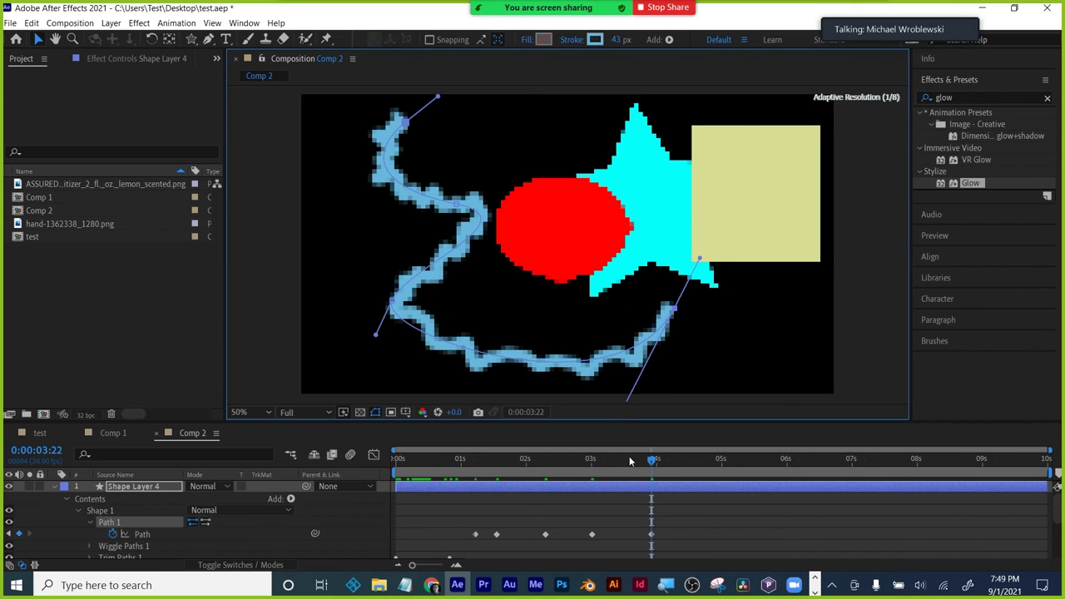
- Return to the start of the timeline, clear the selection and play back the path animation
drag(599, 460, 350, 468)
click(696, 515)
key(space)
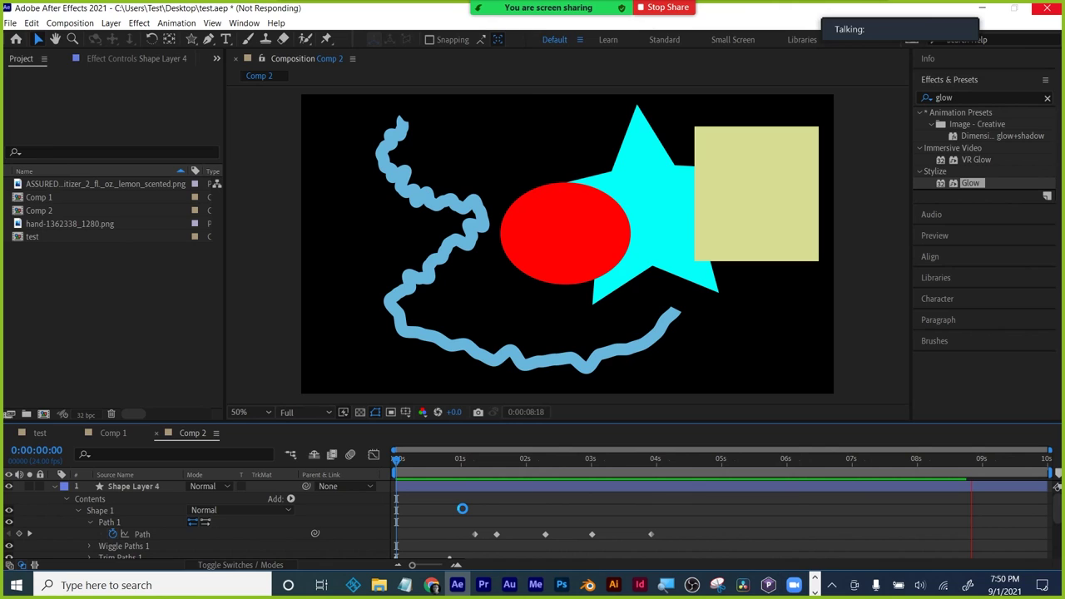
mouse_move(504, 6)
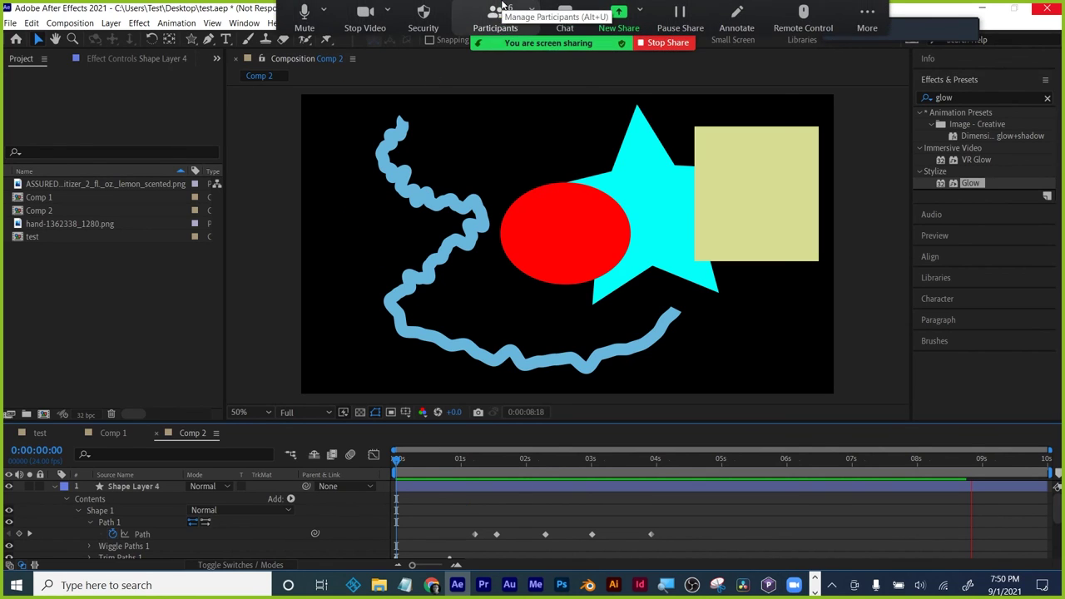